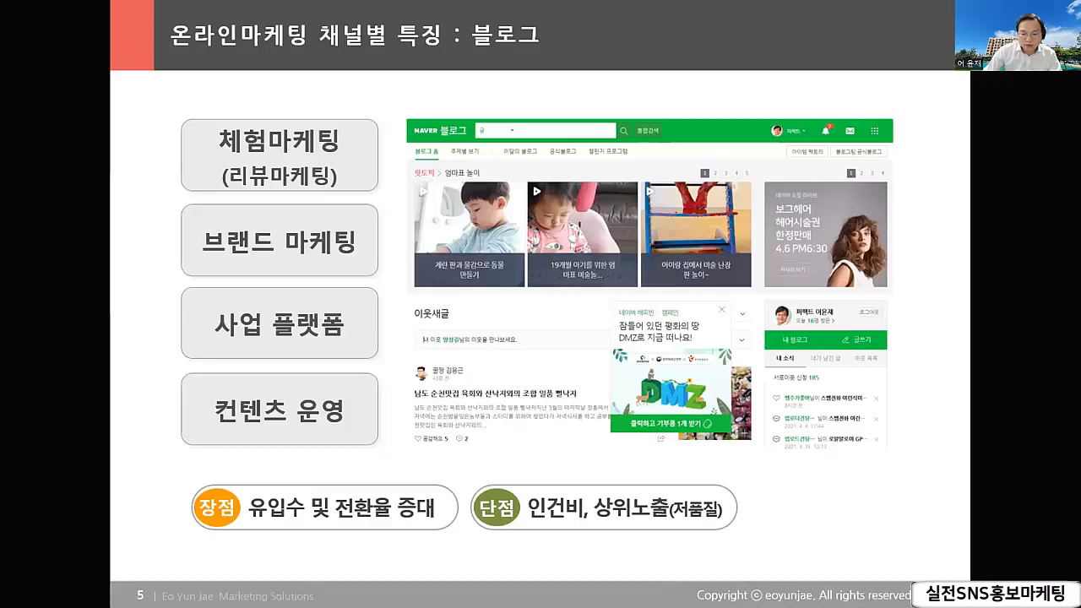
Leave the PowerPoint slideshow and bring up the Naver home page in Chrome
key(alt+Tab)
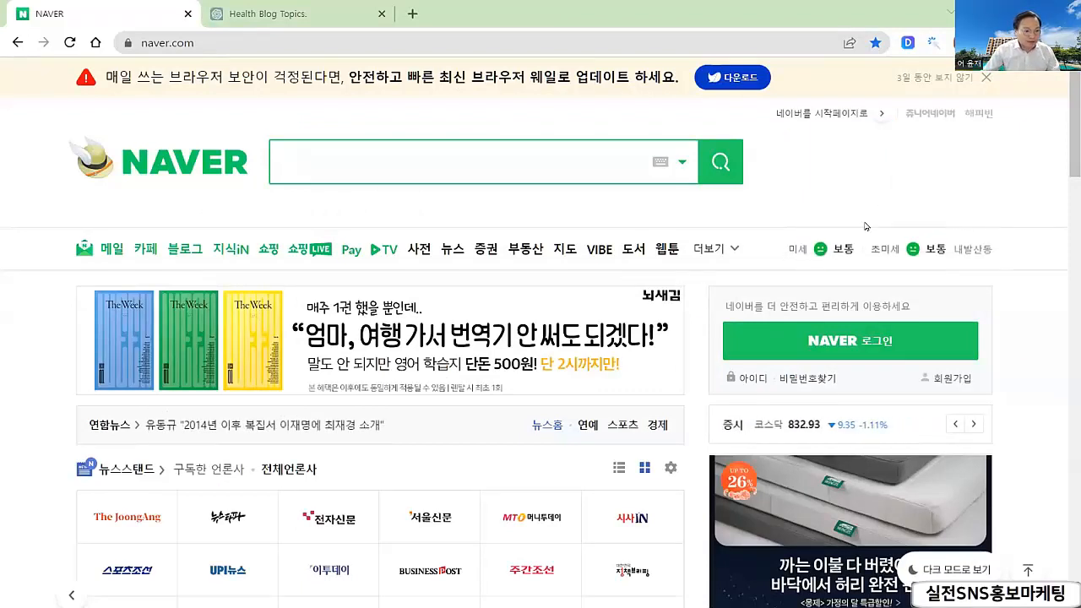
Log in through NAVER 로그인 and start a new post with 글쓰기 in the blog panel
click(870, 346)
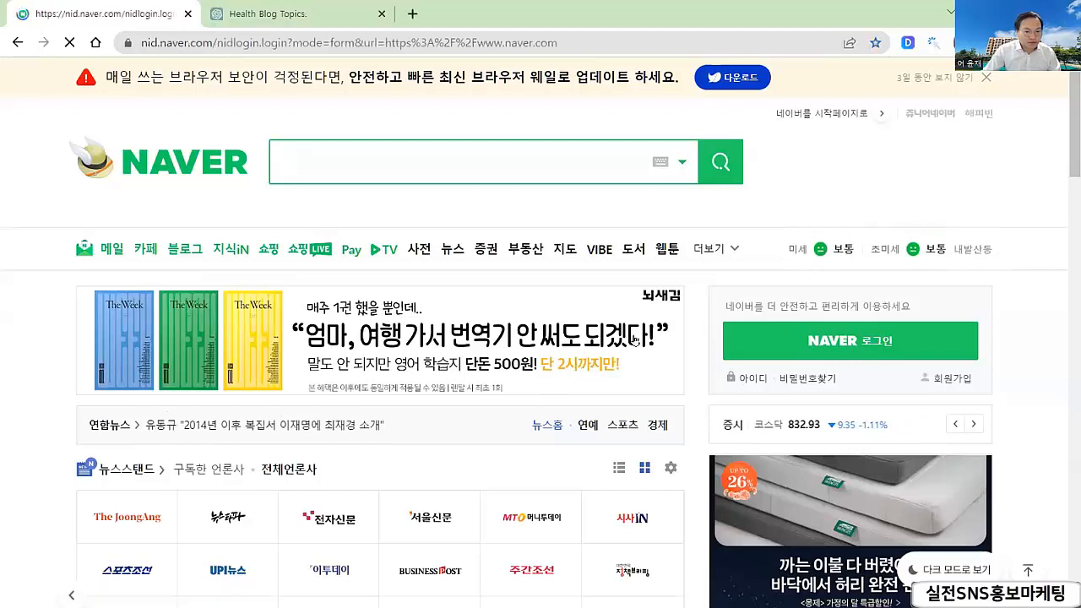
click(541, 421)
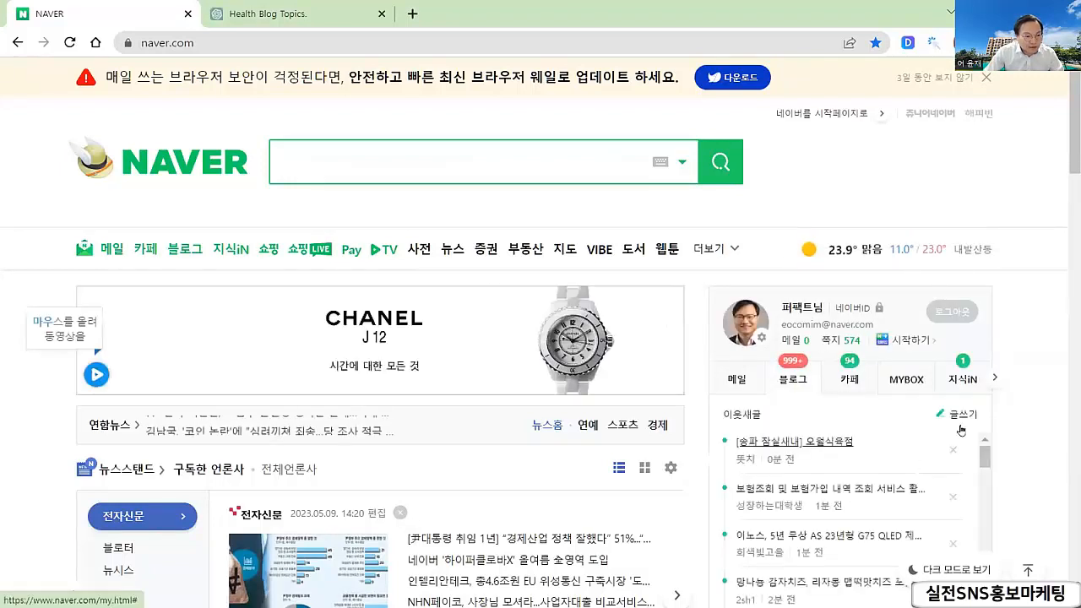
click(963, 414)
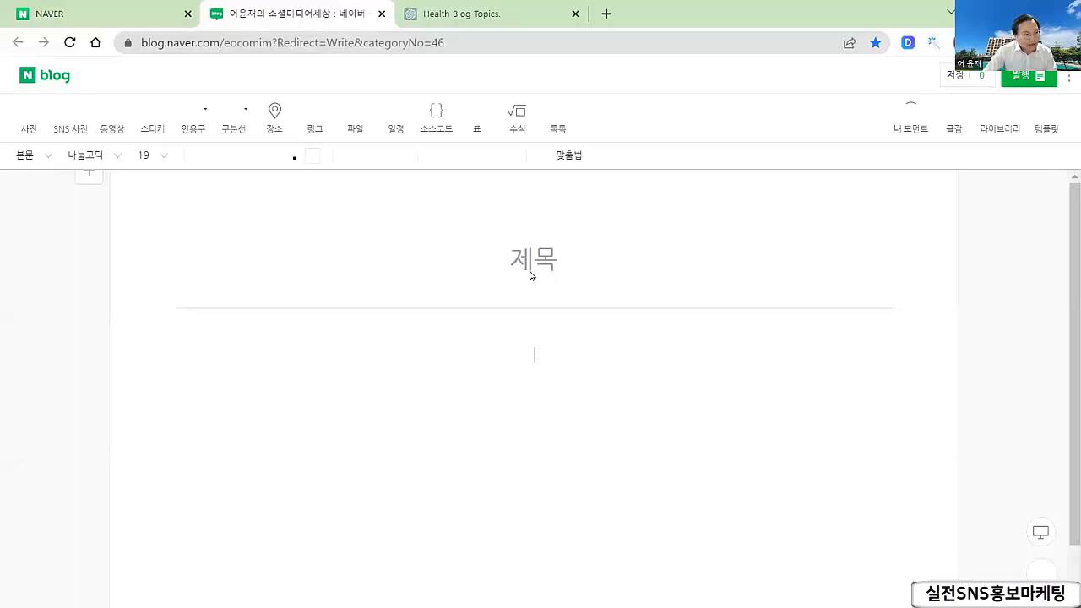
Enter the post title 'fgfgfgfgfgfgf' and return to the draft tab
text(fgfgfgfgfgfg)
key(Return)
click(48, 12)
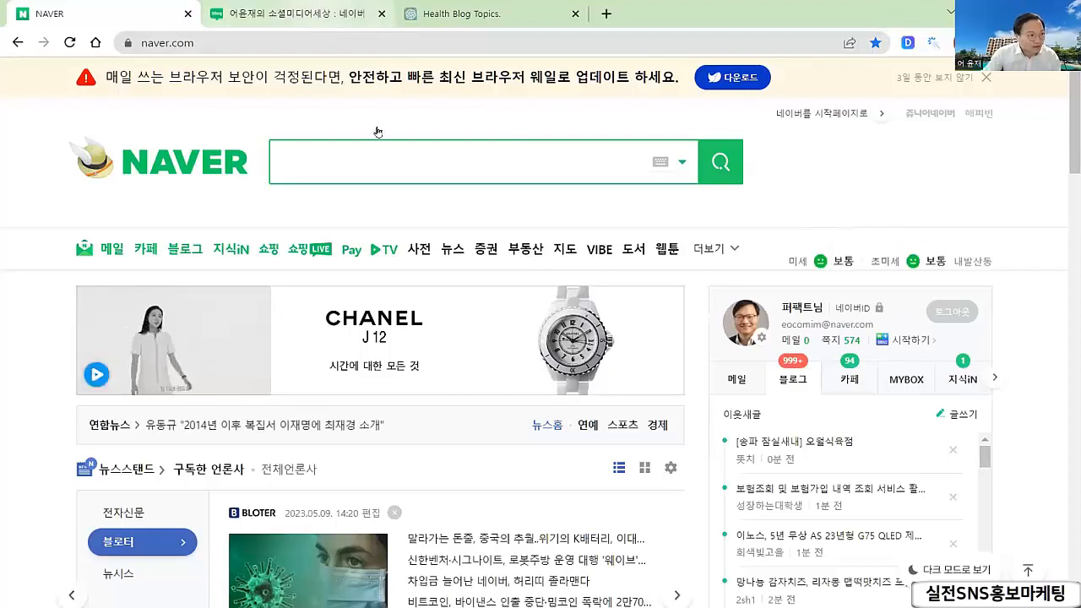
click(327, 16)
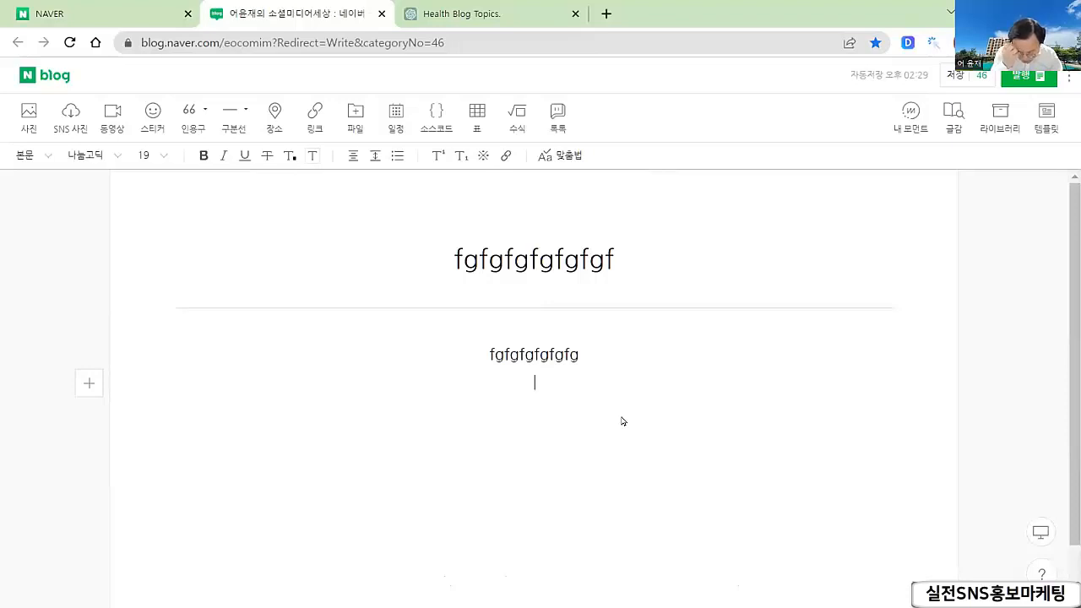
Write the body line 'fgfgfgfgfgfg글쓰기는 복사 붙어넣기.', fixing the typos along the way
text(rmfTml)
key(BackSpace)
key(BackSpace)
key(BackSpace)
key(BackSpace)
key(BackSpace)
key(BackSpace)
key(BackSpace)
text(글쓰긴)
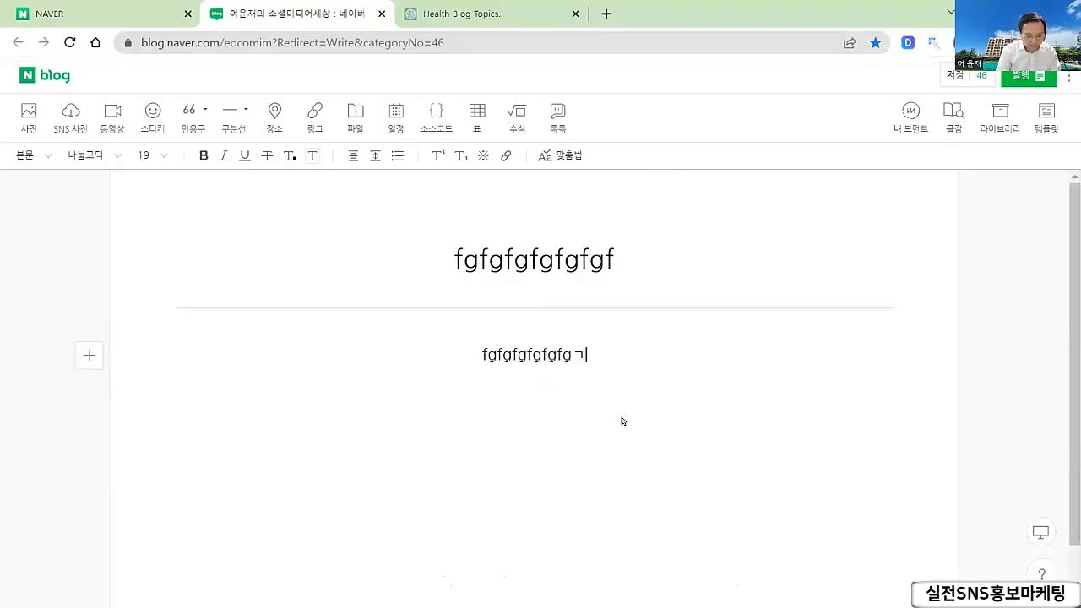
text(는 )
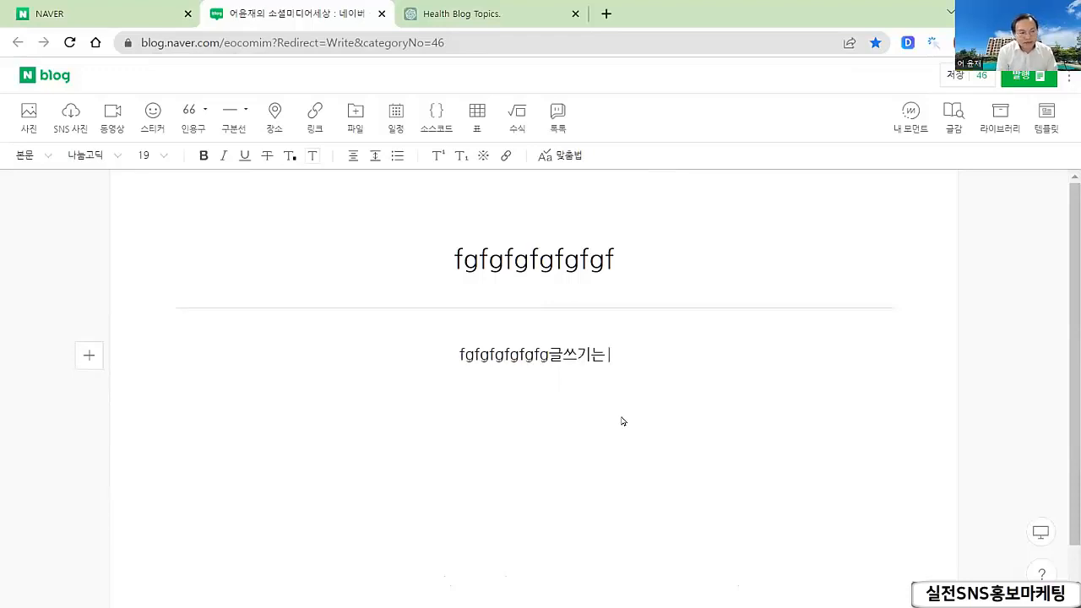
text(복사)
text( 넣ㄱ)
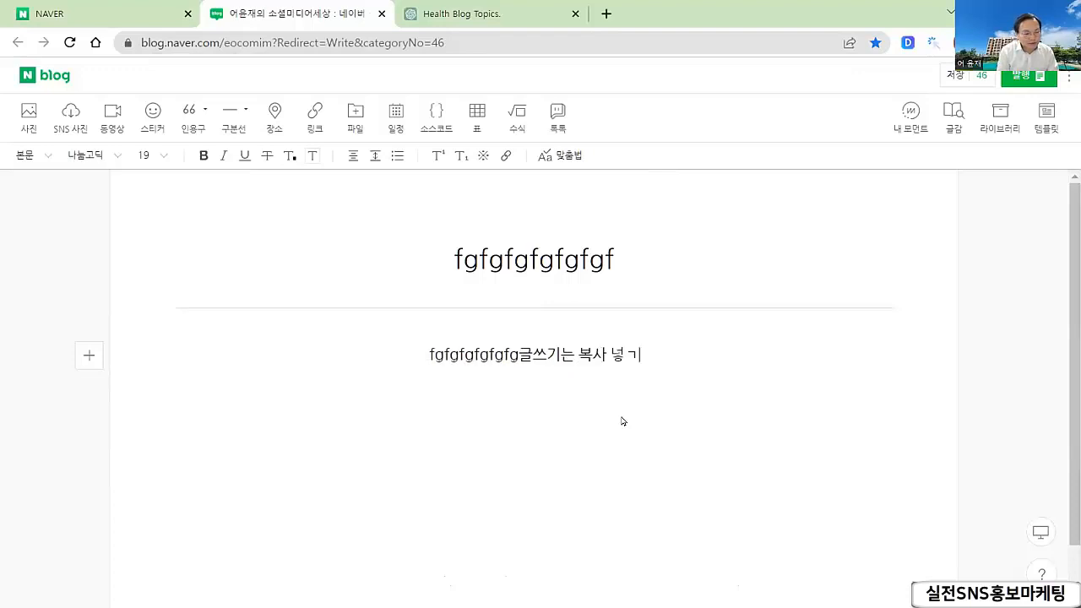
key(BackSpace)
key(BackSpace)
key(BackSpace)
text(붙ㅔ)
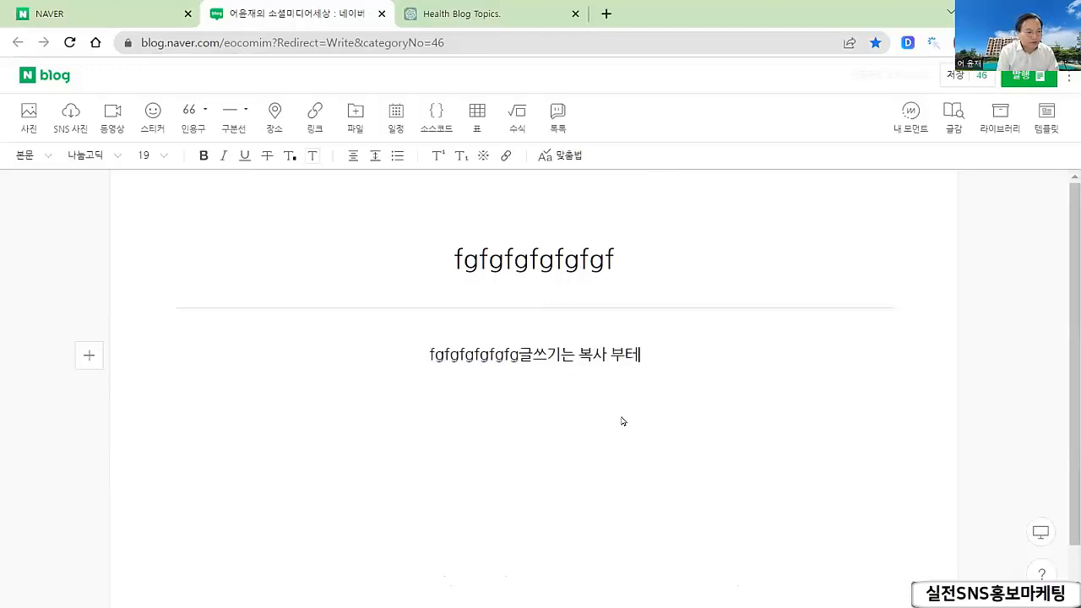
key(BackSpace)
key(BackSpace)
text(ㅌ에ㄴ)
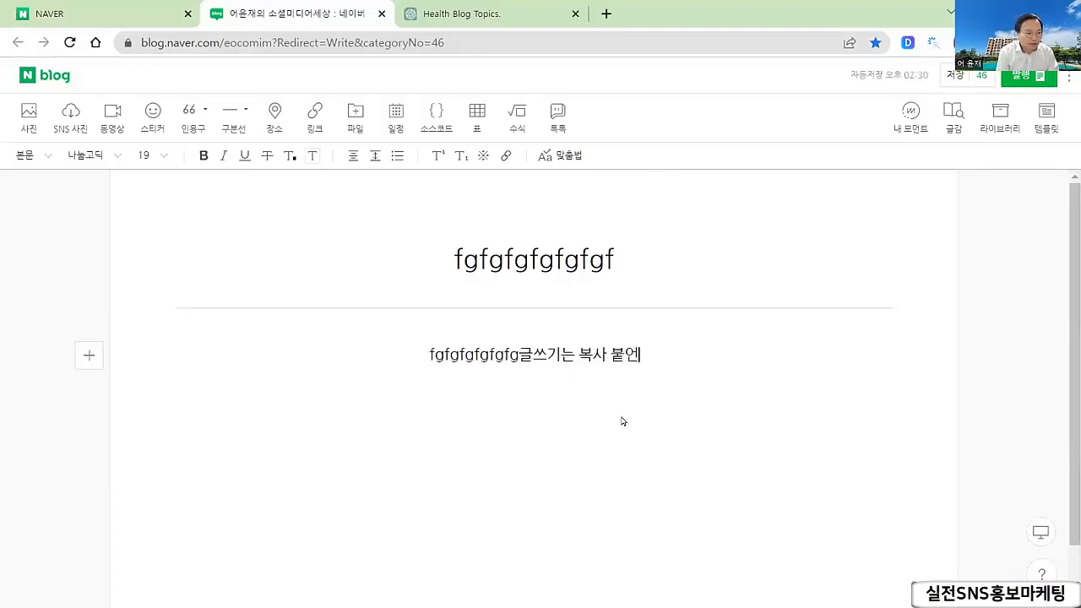
text(ㅓㅎ기.)
key(Return)
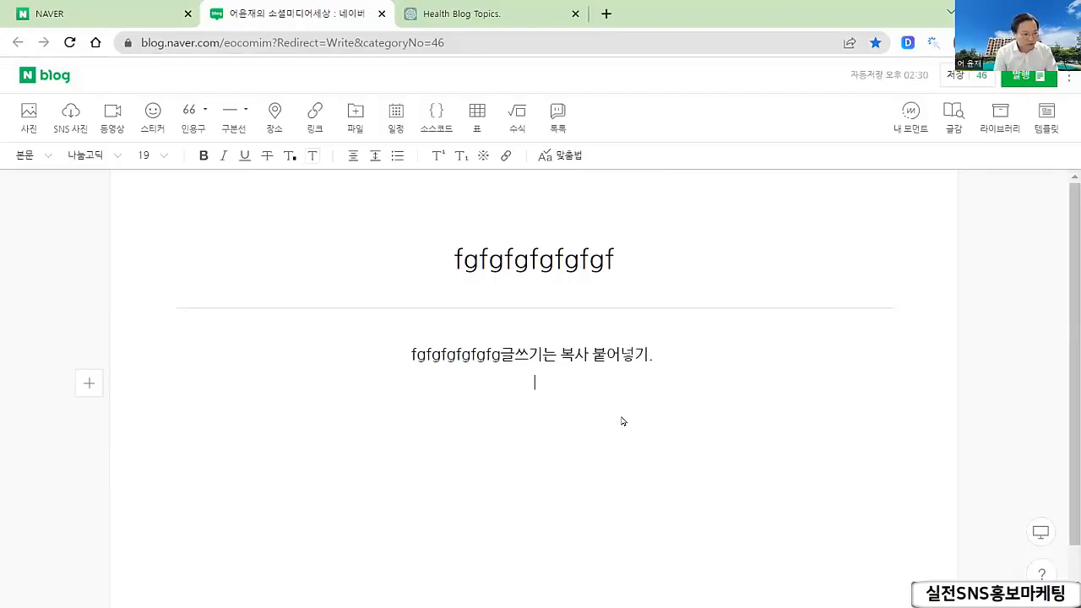
Paste copies of the sentence until the body holds six lines
text(fgfgfgfgfgfg글쓰기는 복사 붙어넣기.)
key(ctrl+v)
key(ctrl+v)
key(ctrl+v)
key(ctrl+v)
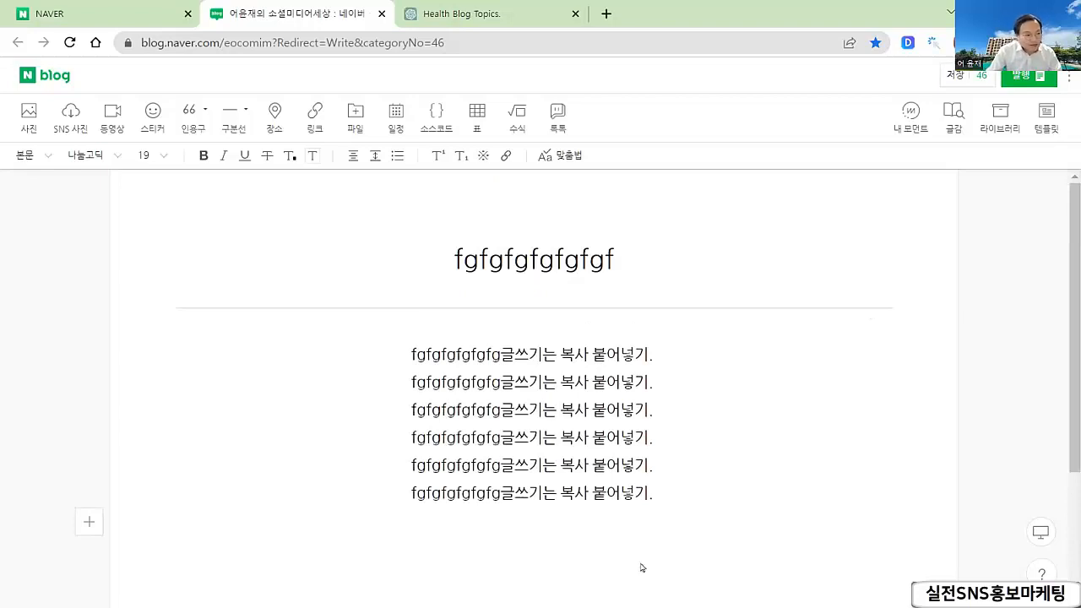
drag(261, 325, 731, 509)
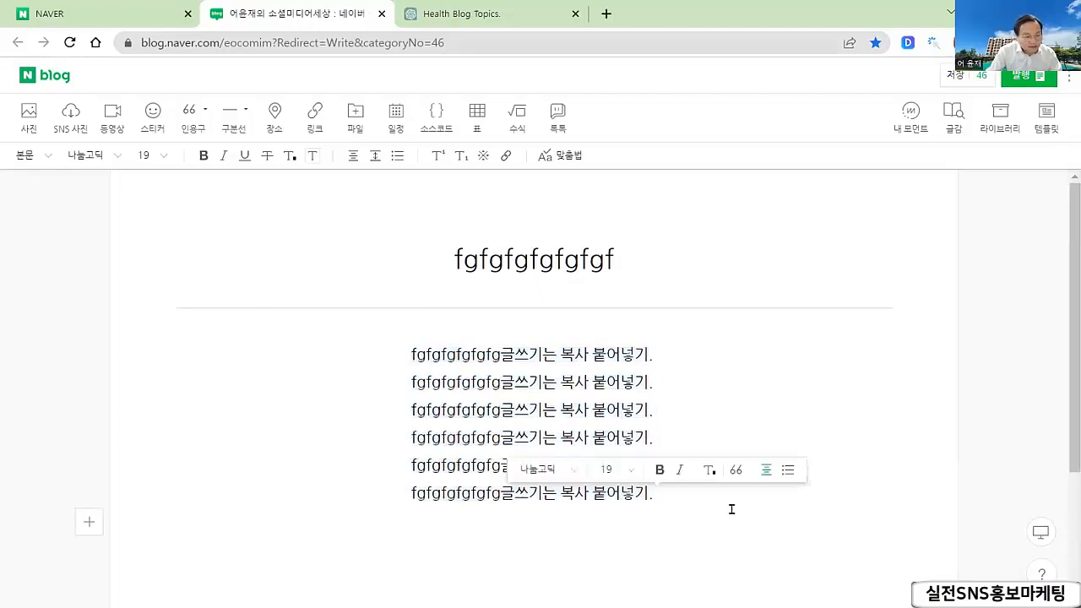
click(731, 509)
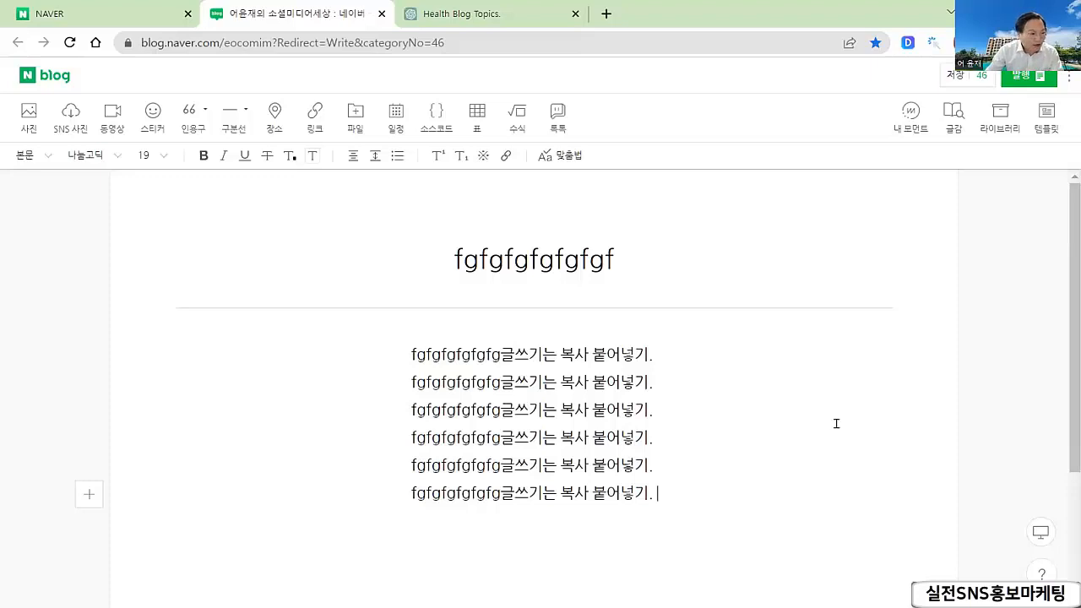
key(Up)
key(Up)
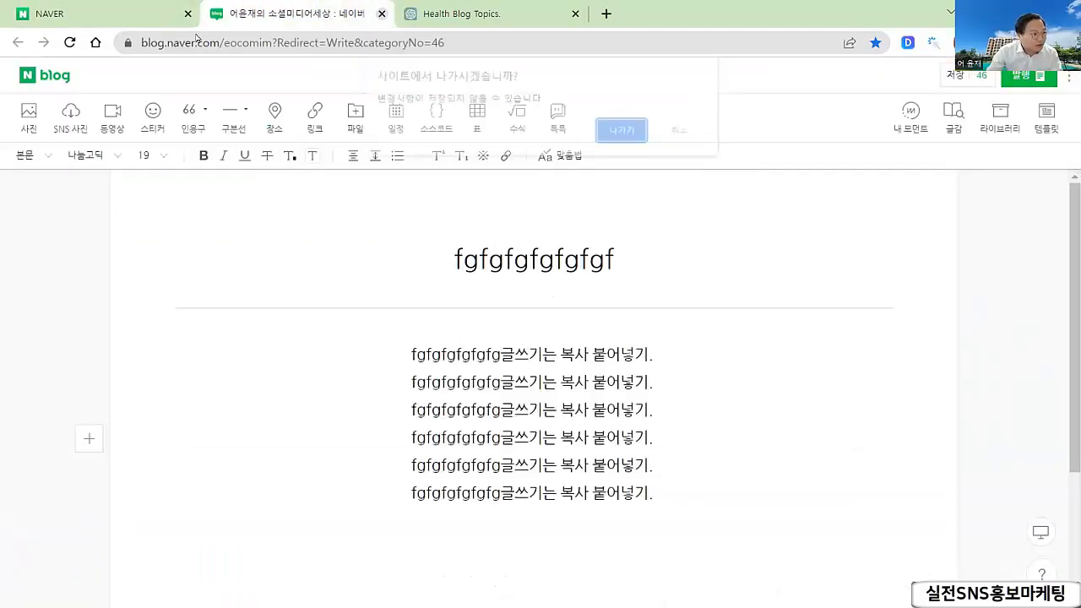
Confirm 나가기 to discard the blog draft, then log out with 로그아웃
key(Return)
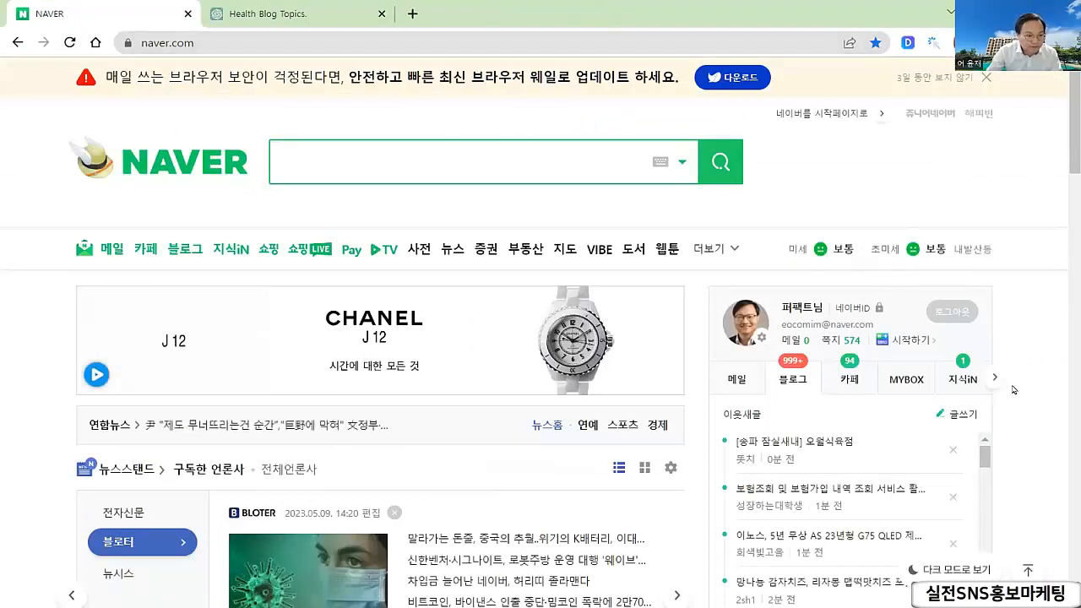
click(967, 321)
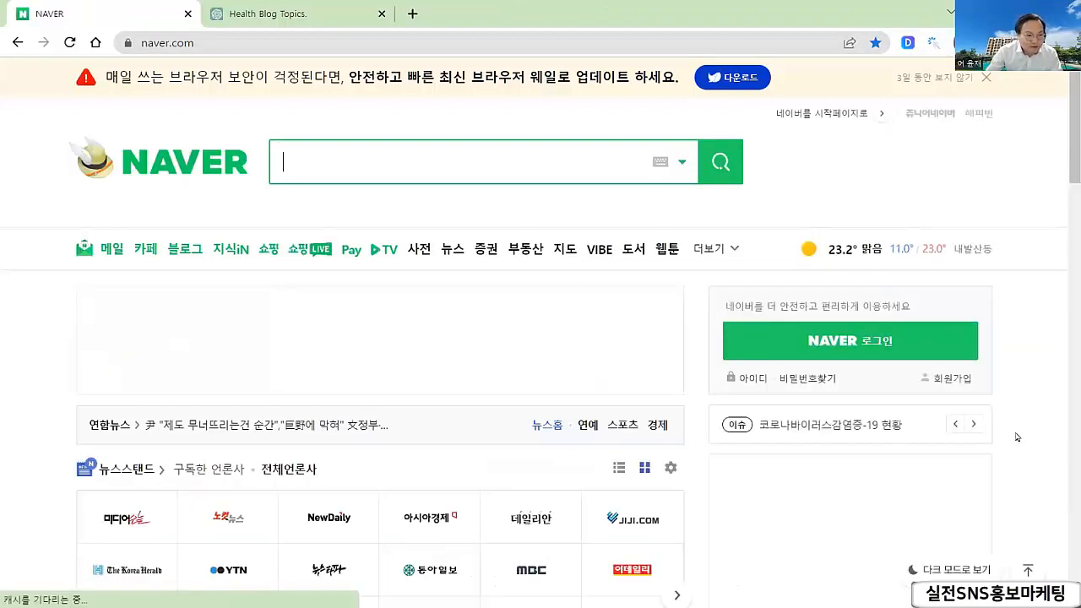
scroll(1014, 440, down, 3)
scroll(968, 420, up, 3)
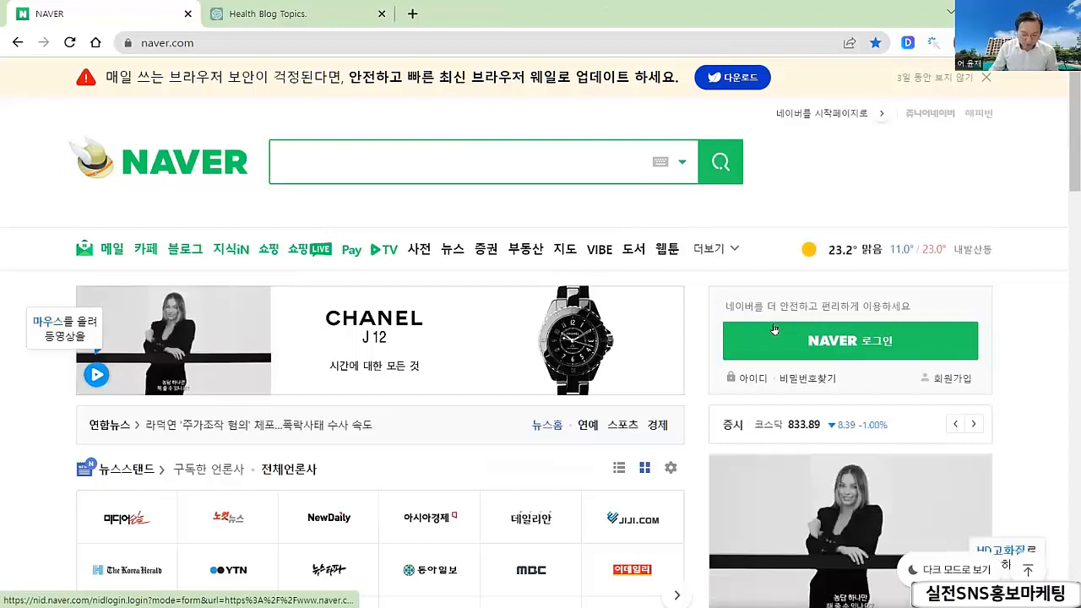
Begin Naver account sign-up and agree to all the terms
click(941, 382)
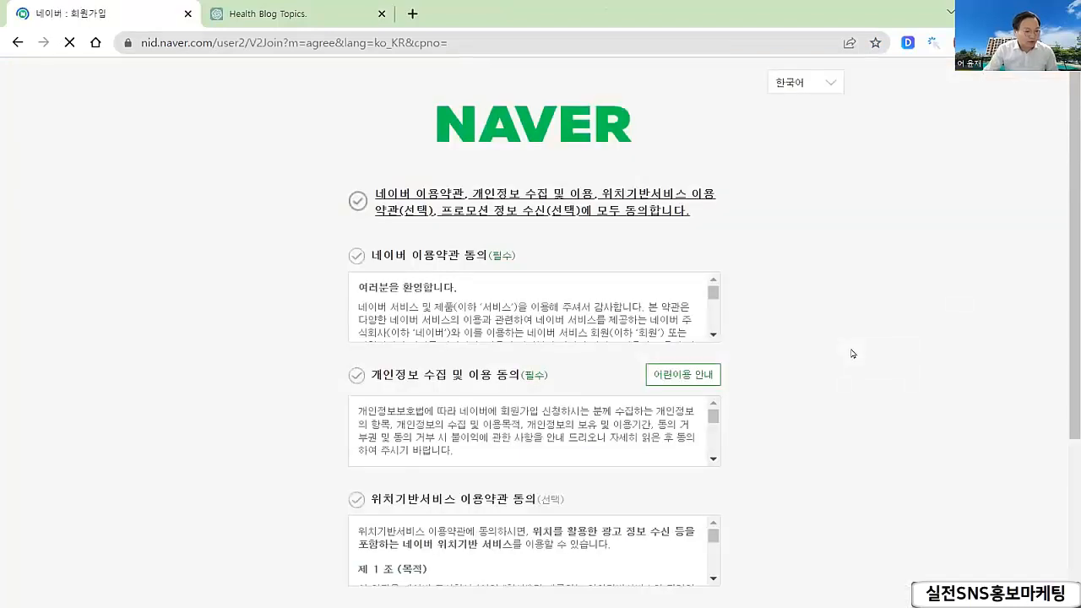
click(360, 208)
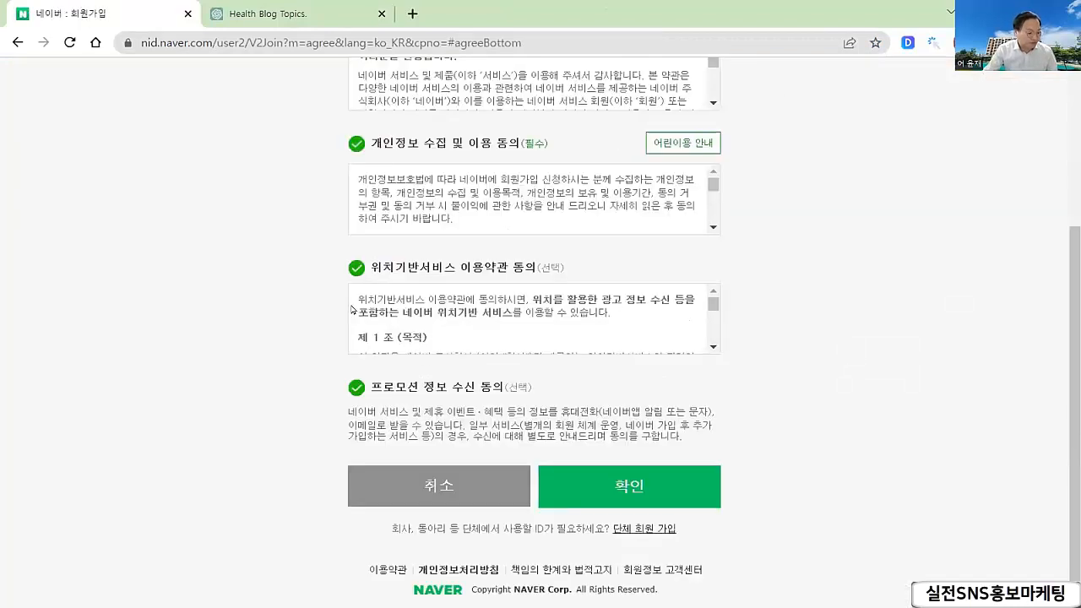
click(641, 476)
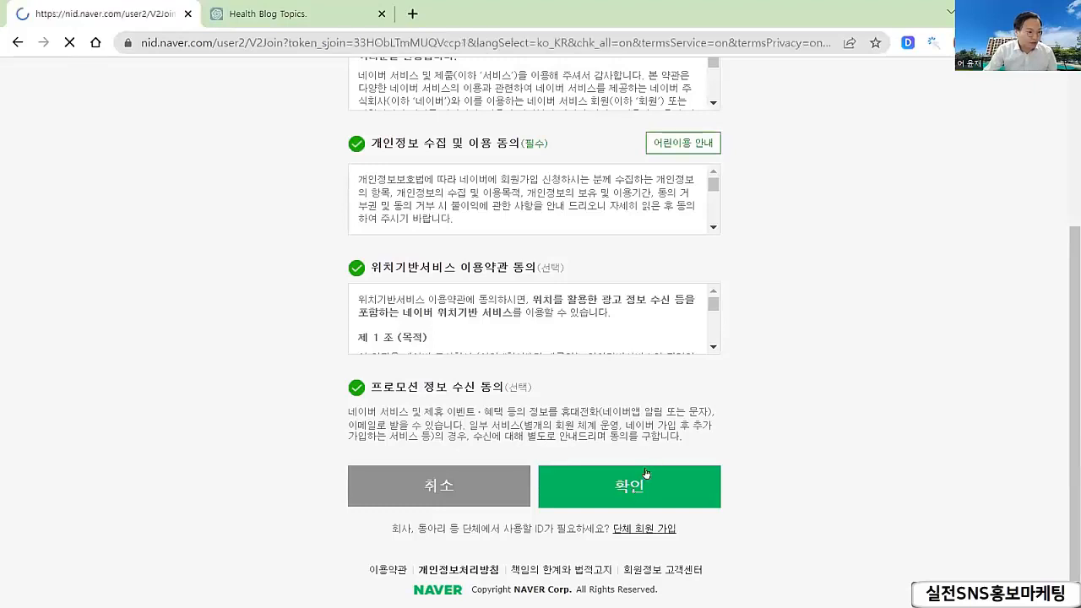
Go through the ID, birth year and phone number fields, dismissing saved suggestions
click(473, 223)
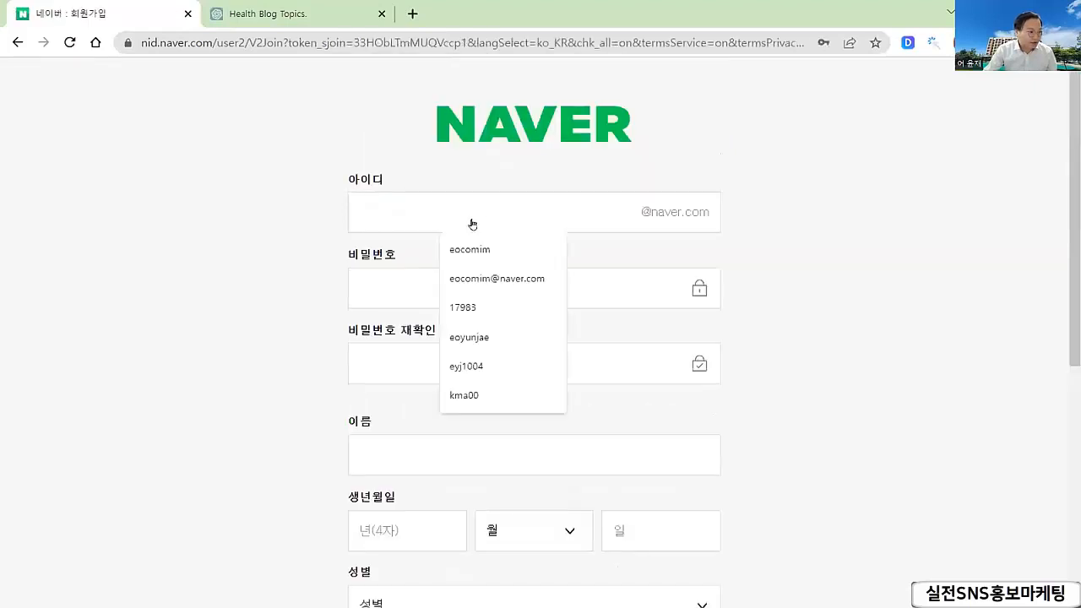
click(373, 382)
click(291, 503)
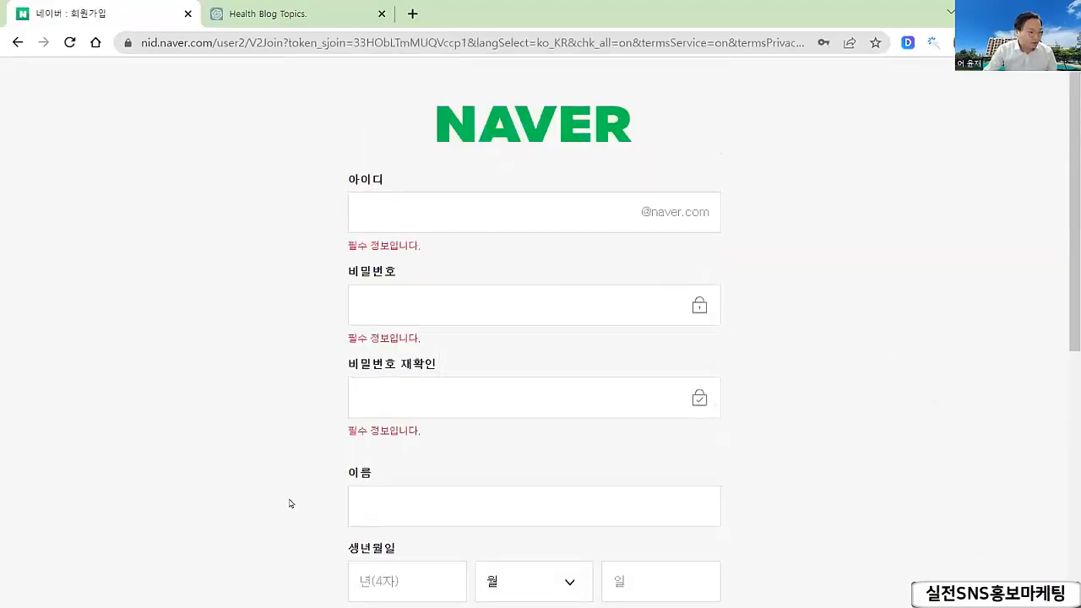
scroll(395, 346, down, 3)
click(395, 346)
click(308, 482)
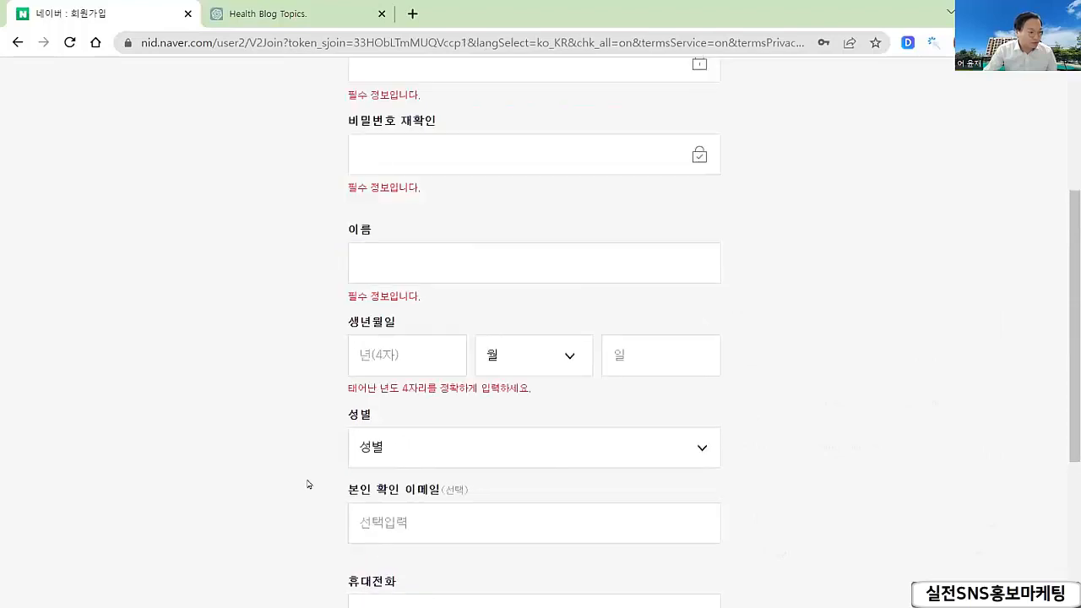
scroll(395, 365, down, 3)
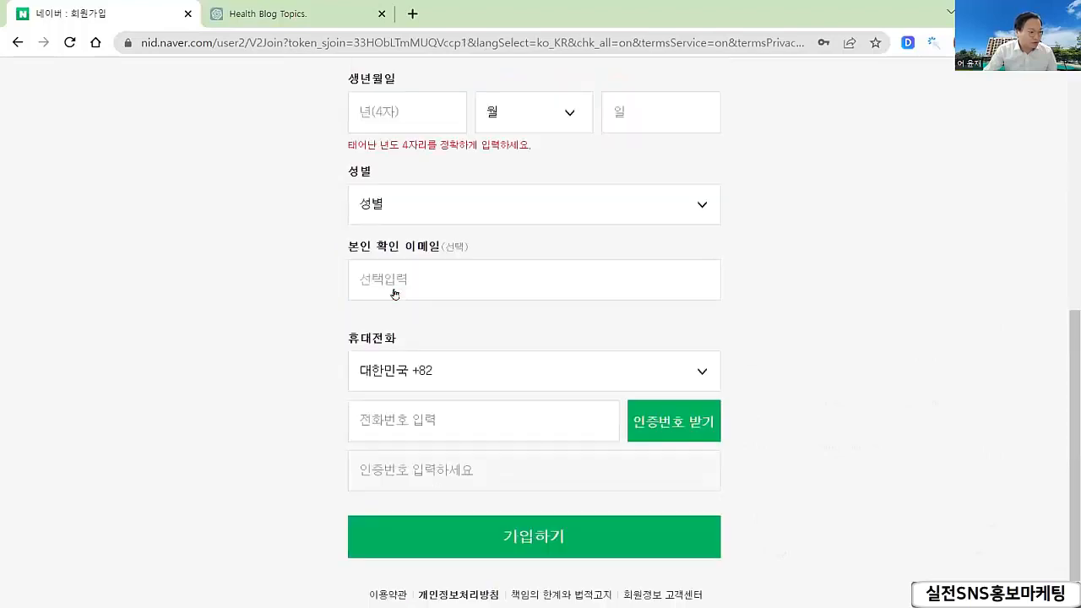
click(407, 427)
click(904, 388)
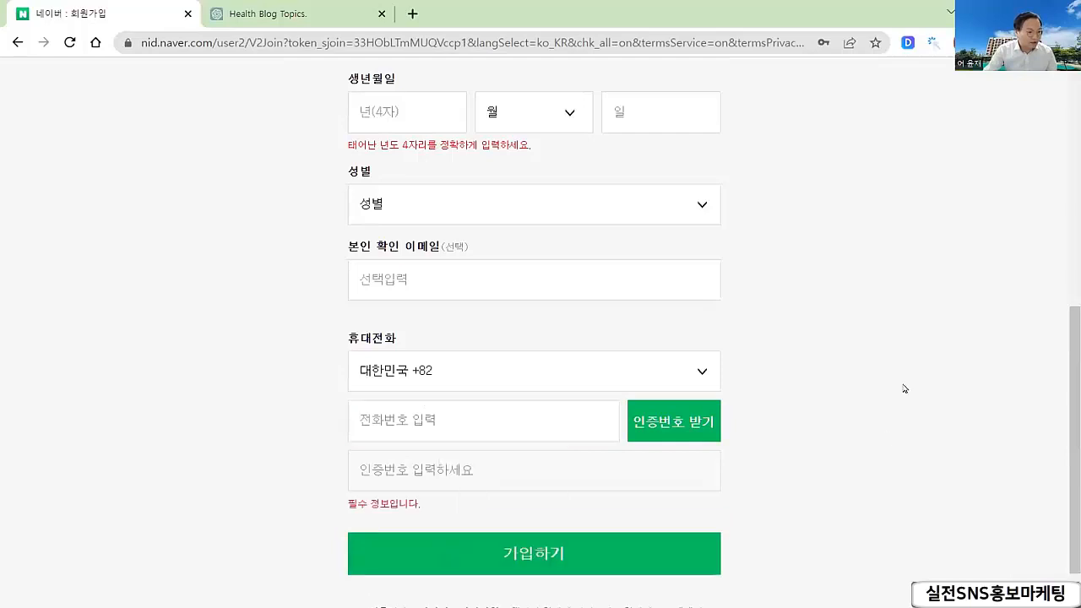
scroll(639, 535, up, 6)
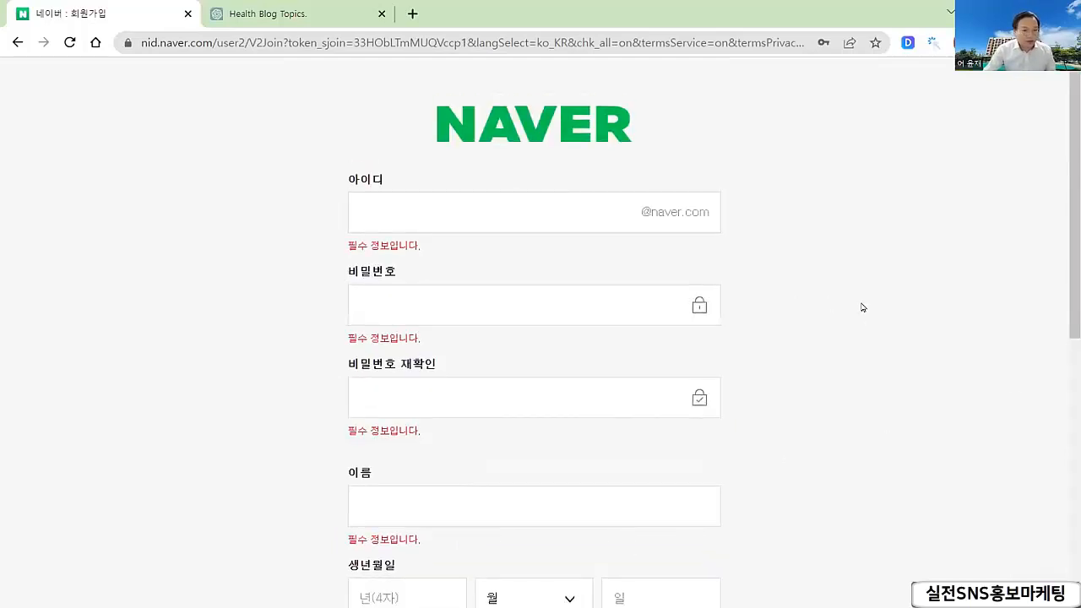
Enter a candidate ID, find it already taken, and replace it with another ID
click(527, 215)
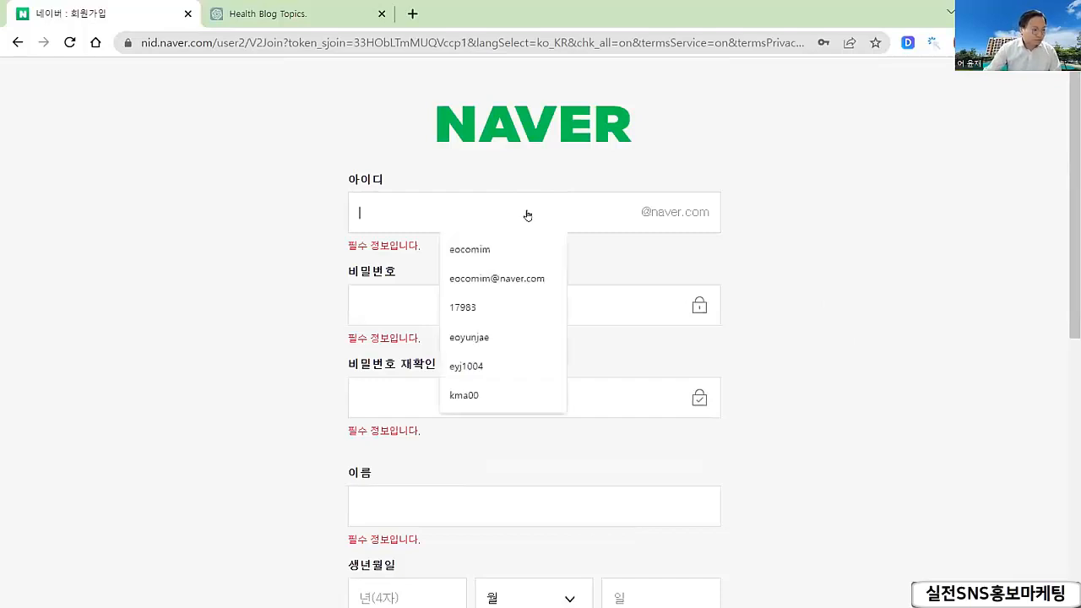
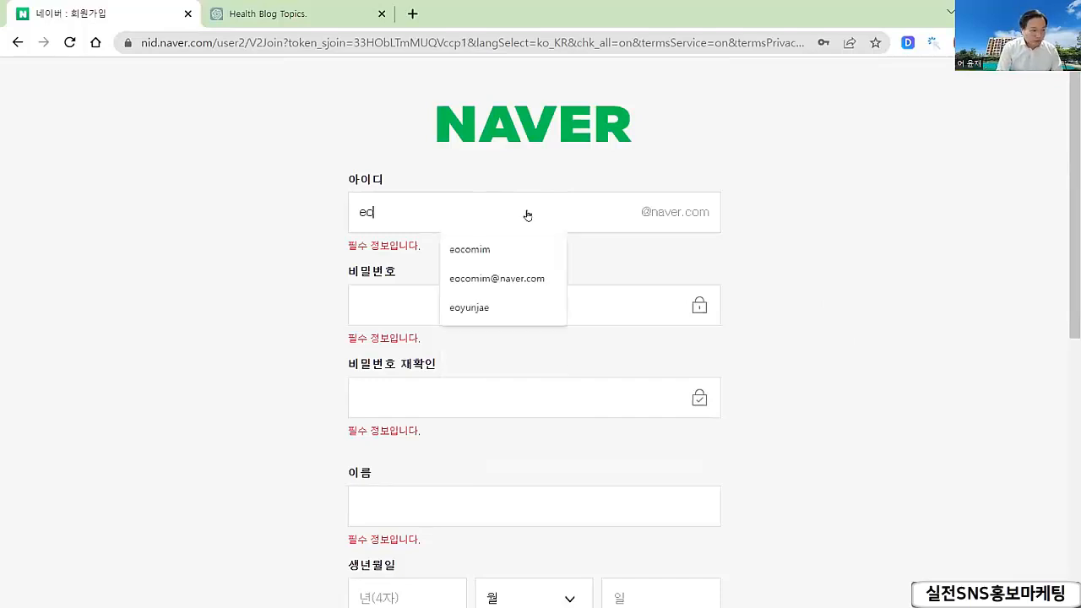
click(683, 246)
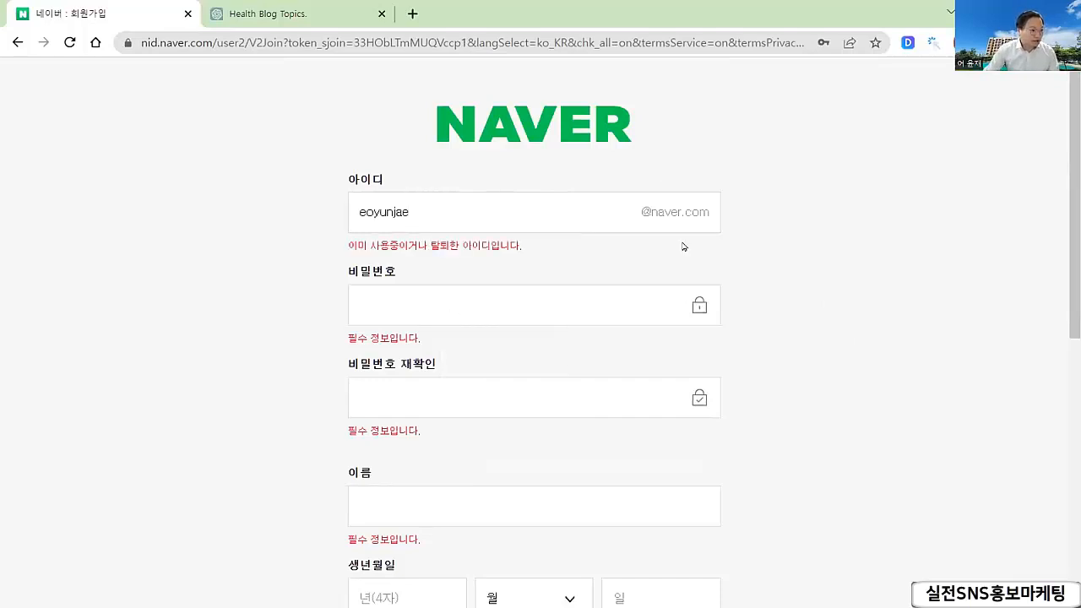
drag(456, 217, 308, 244)
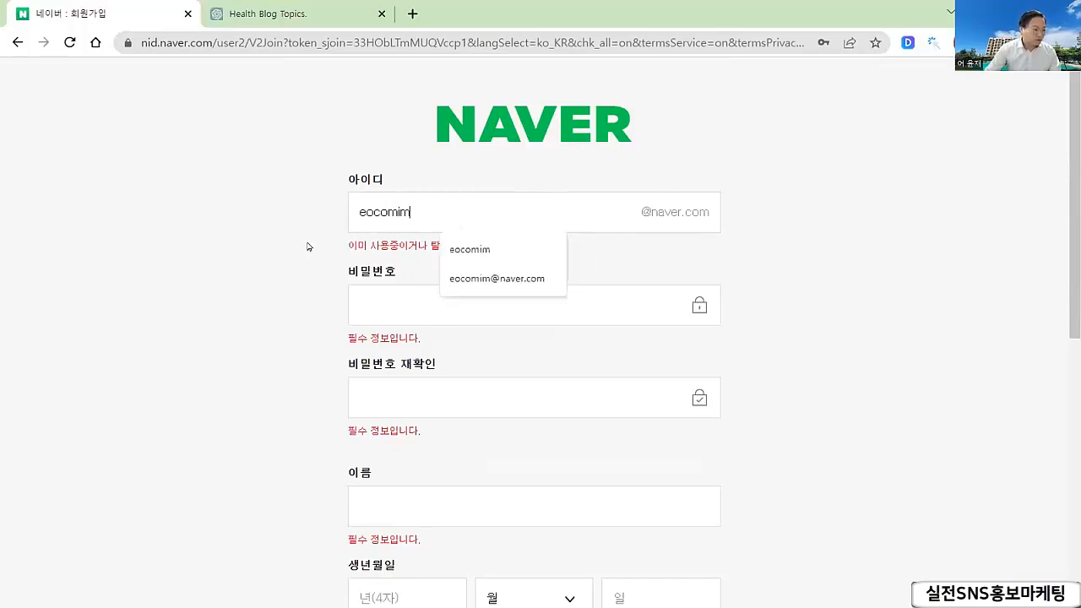
click(353, 259)
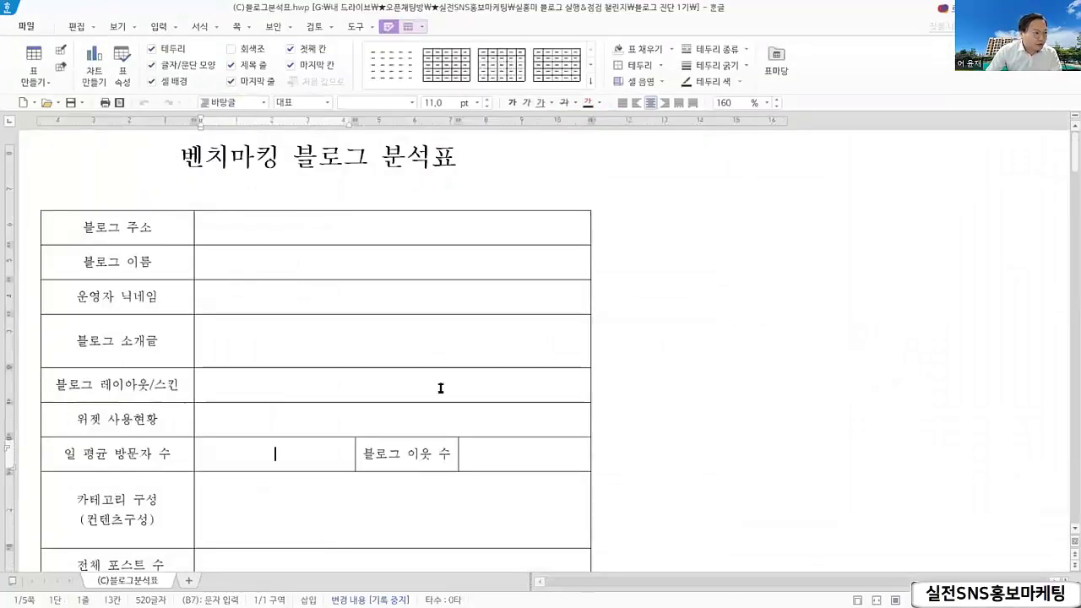
Review the blog address, nickname, intro, layout/skin and widget cells of the analysis table
drag(180, 158, 457, 155)
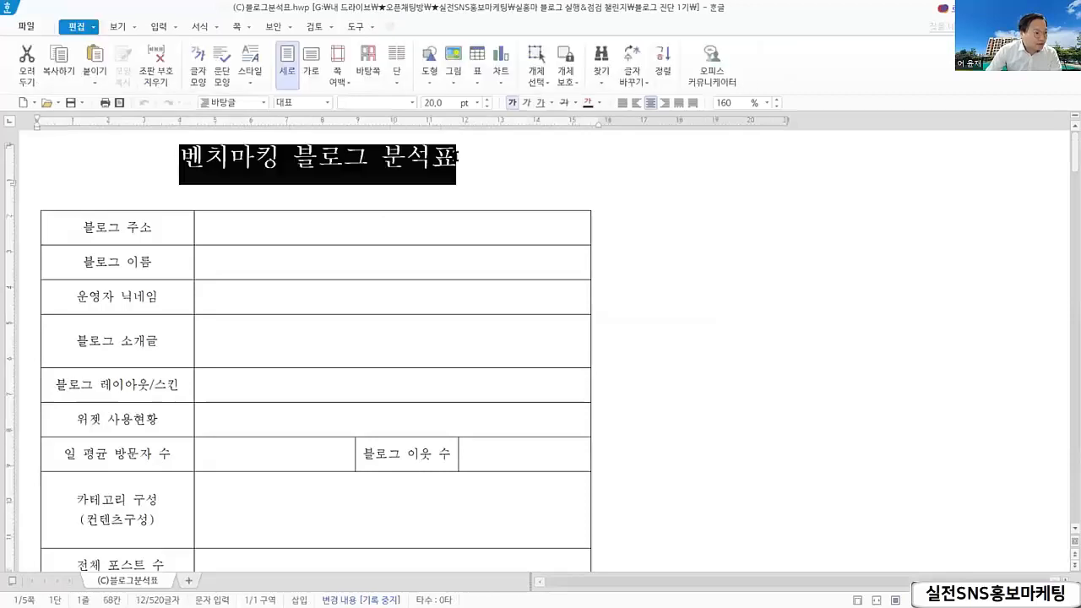
drag(83, 226, 164, 227)
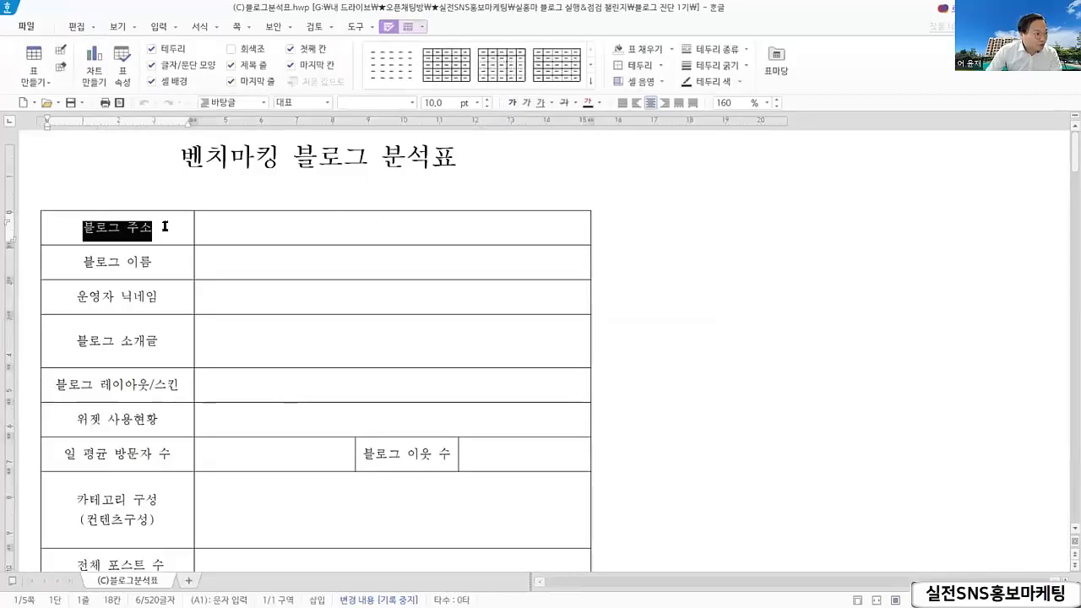
click(349, 221)
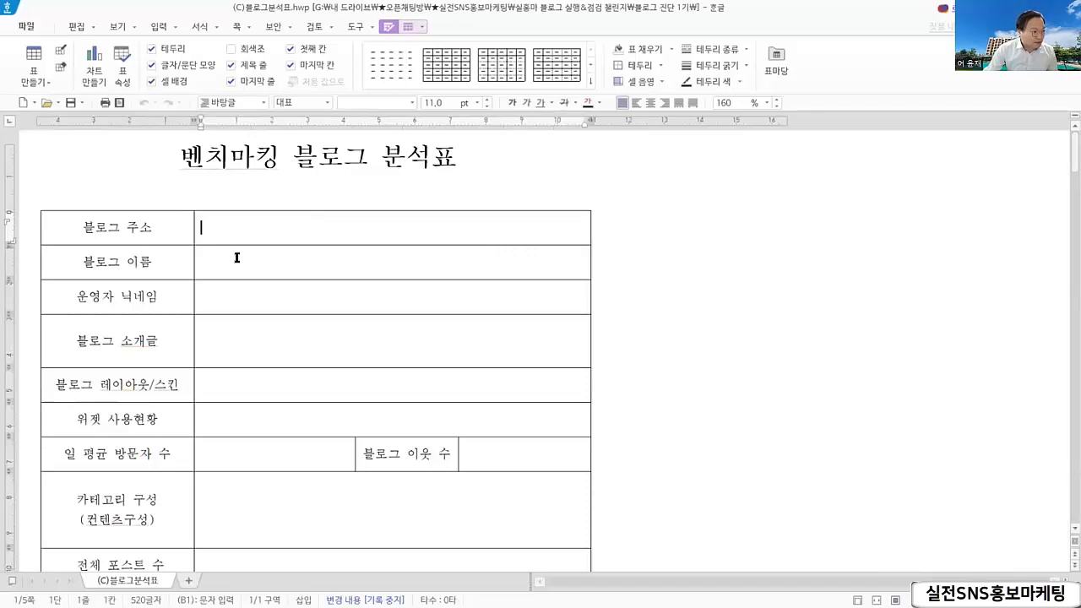
click(237, 299)
click(285, 361)
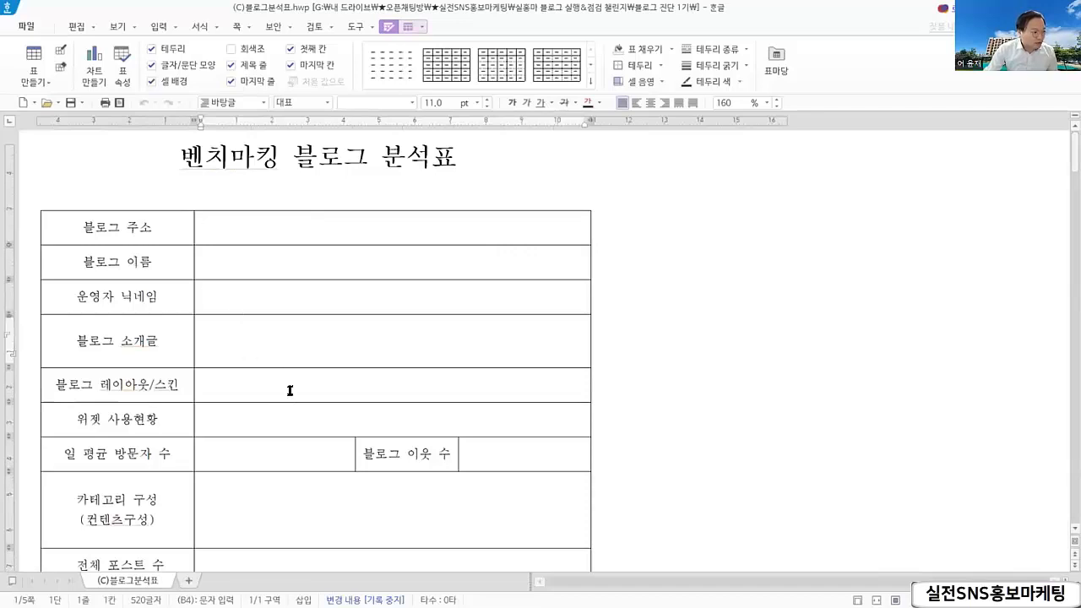
key(Down)
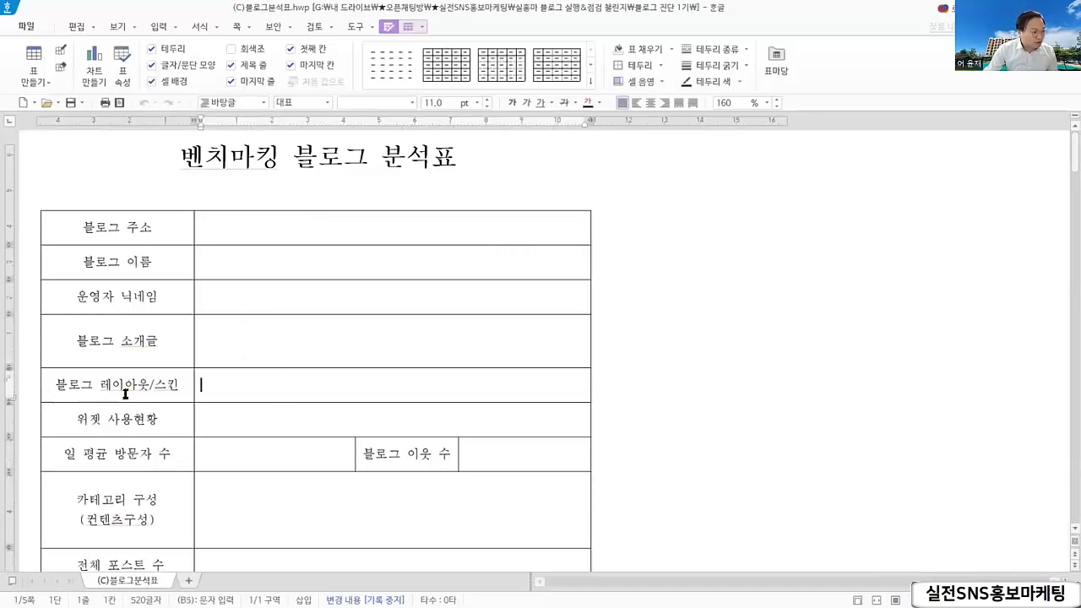
click(294, 422)
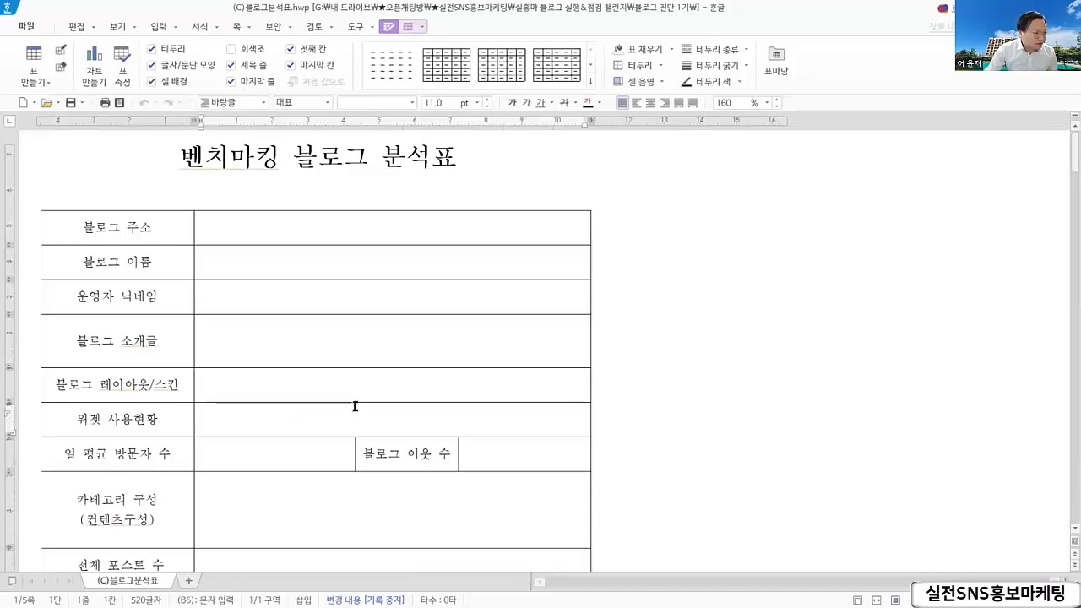
scroll(172, 380, down, 2)
scroll(262, 292, down, 4)
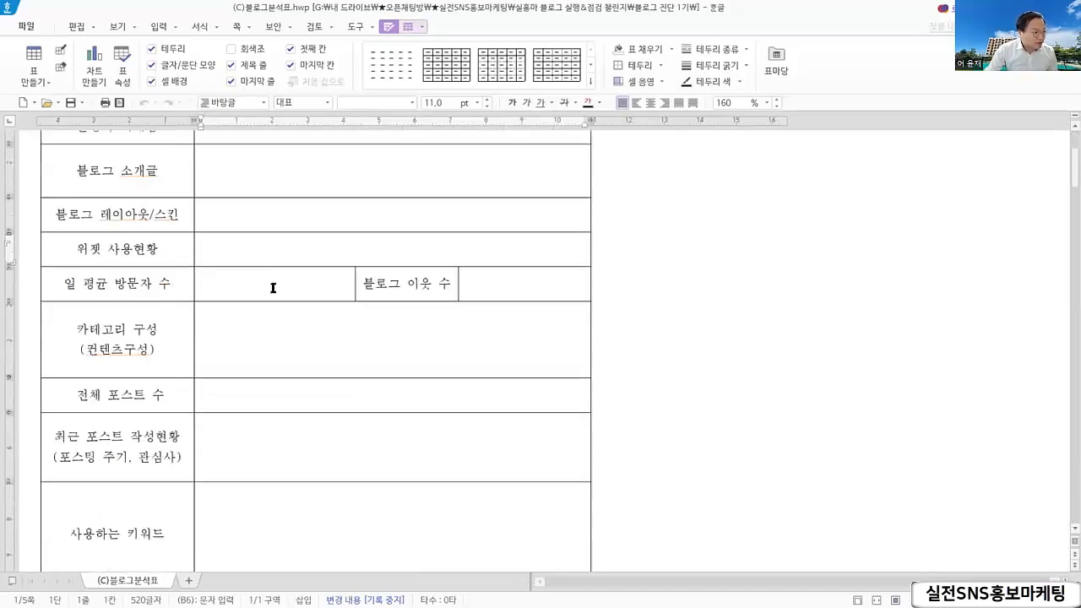
Visit the visitor count, category, post count, recent posting, weaknesses and 내 블로그에 적용할 점 cells
click(272, 284)
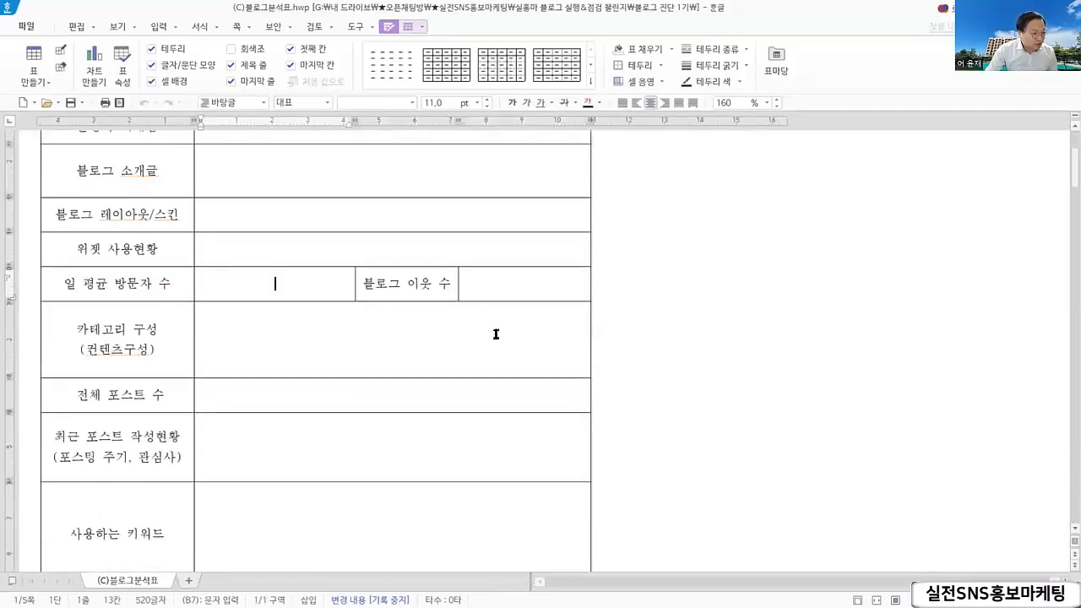
click(258, 361)
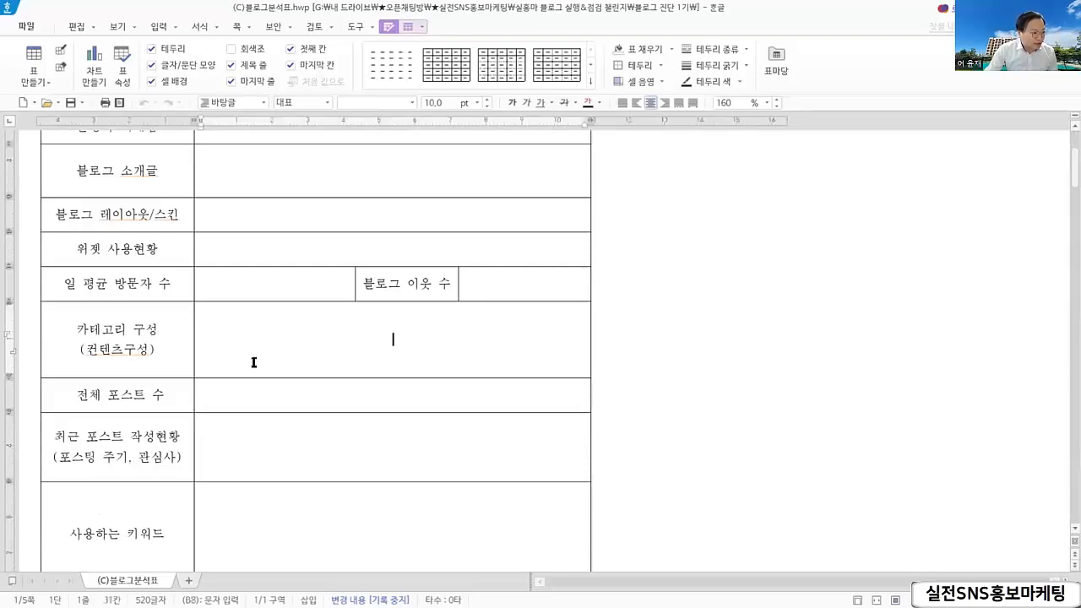
key(Down)
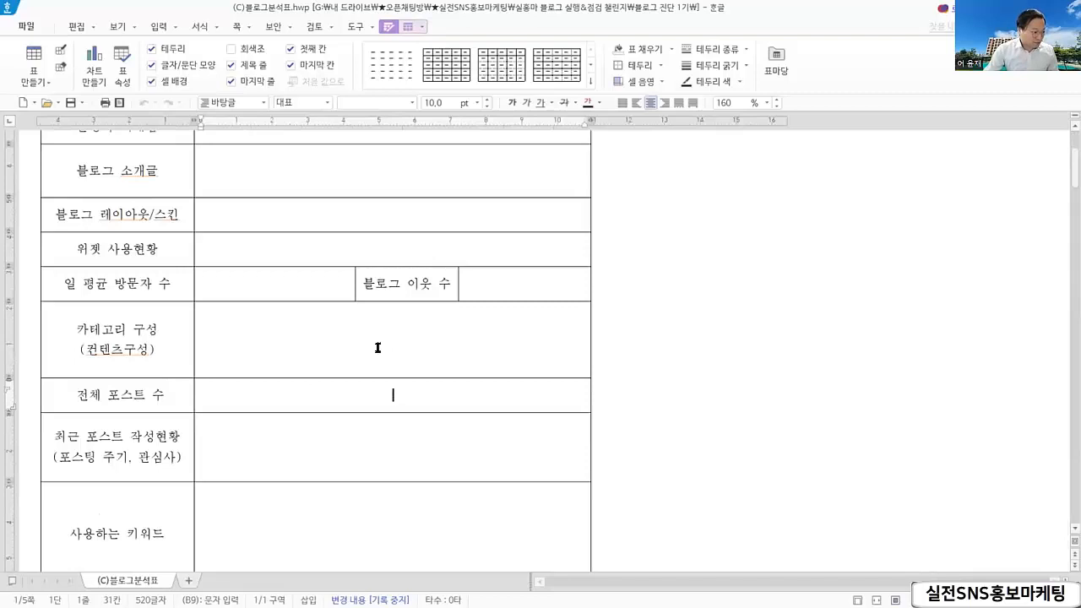
scroll(376, 356, down, 3)
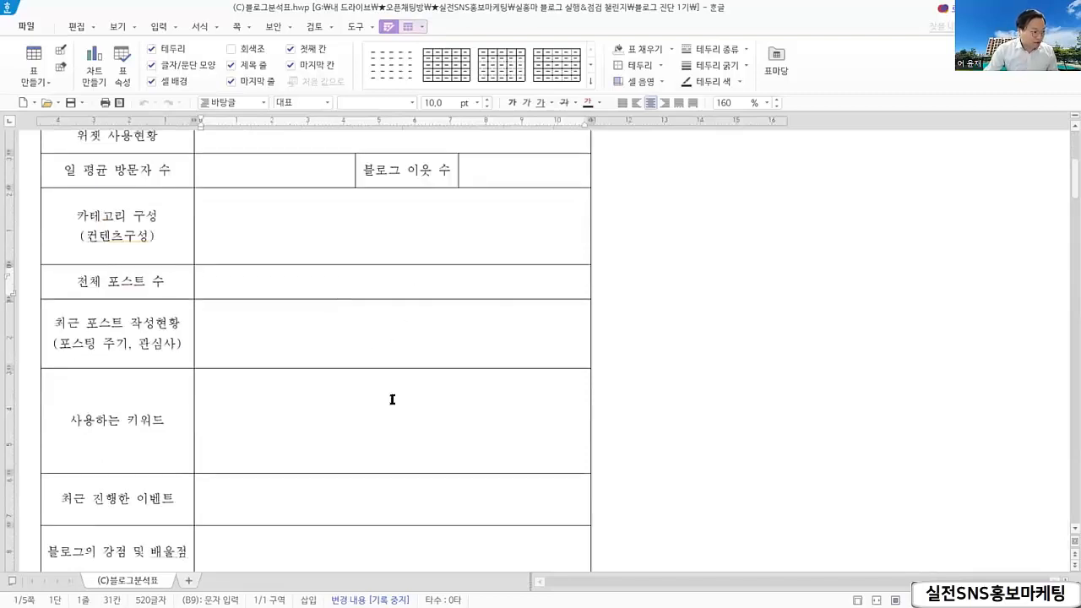
key(Down)
scroll(362, 402, down, 4)
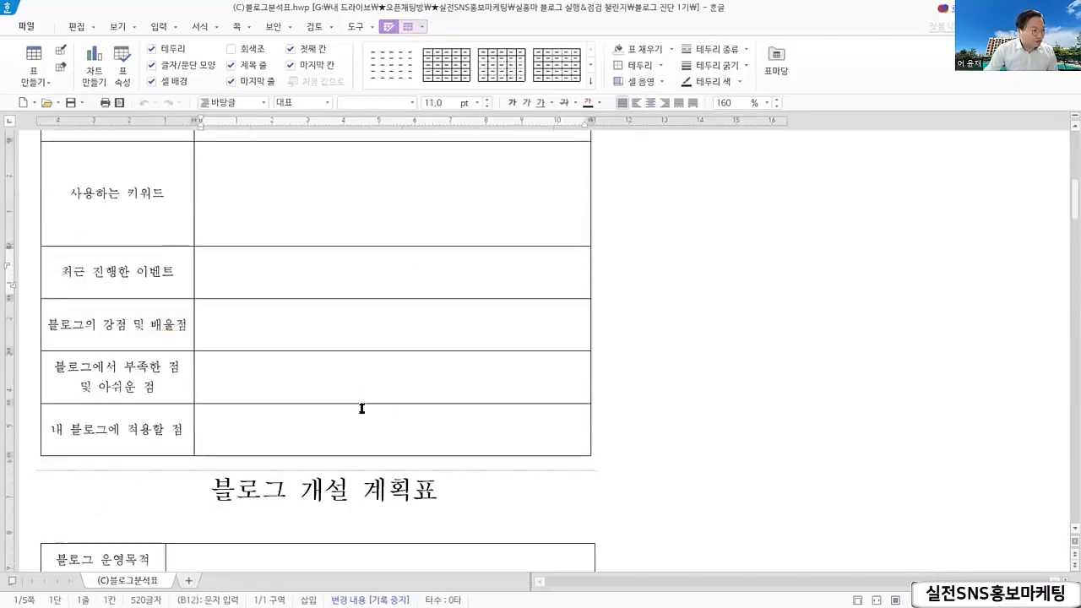
click(347, 380)
click(394, 435)
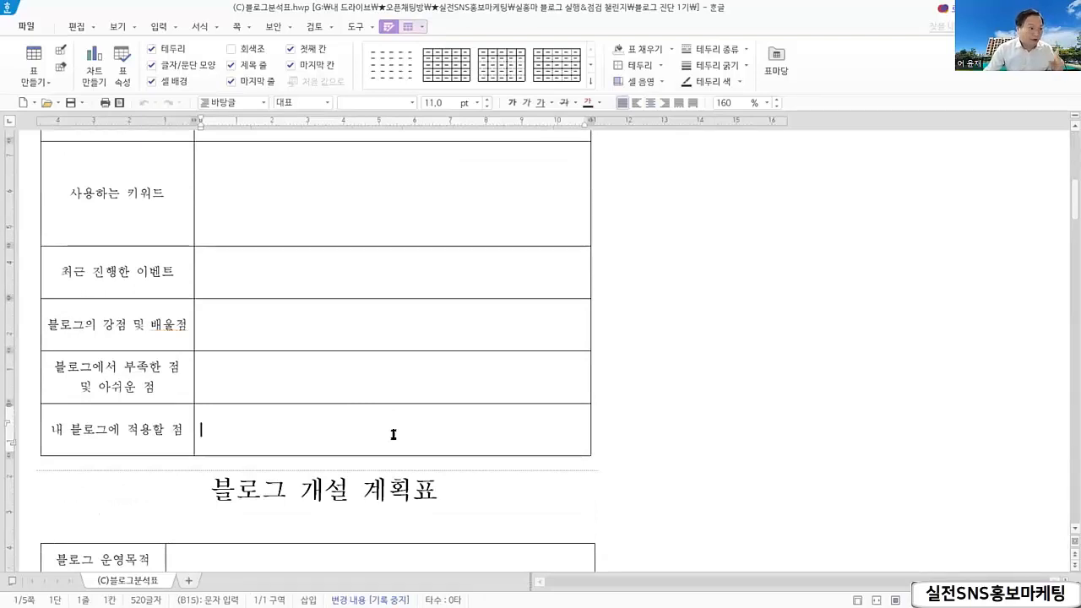
Scroll down and highlight the 블로그 개설 계획표 title
scroll(393, 435, up, 5)
scroll(442, 166, up, 4)
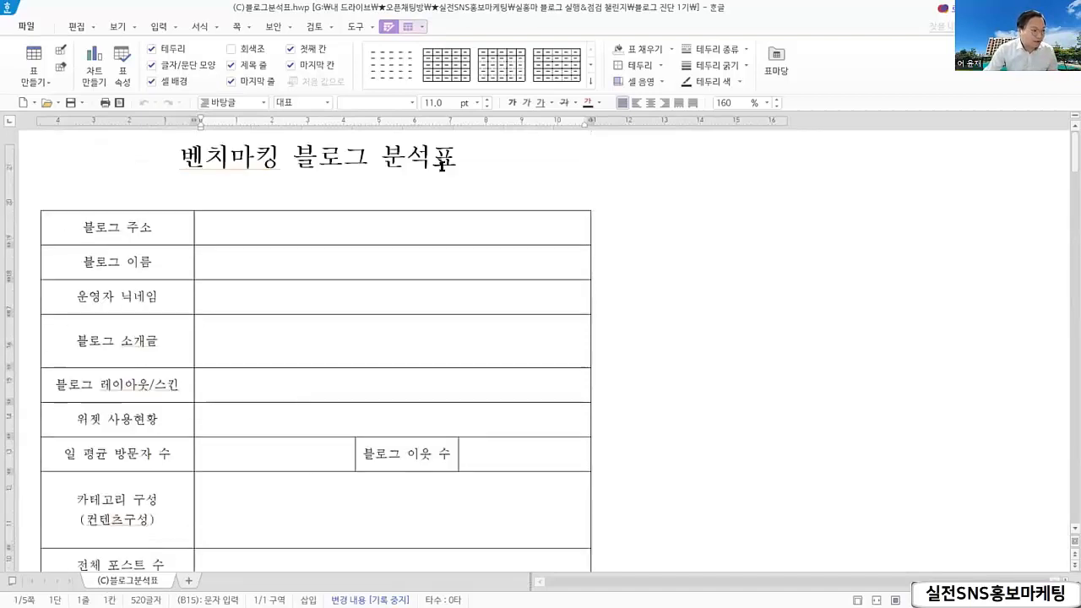
scroll(317, 351, down, 8)
scroll(331, 382, down, 6)
triple_click(456, 223)
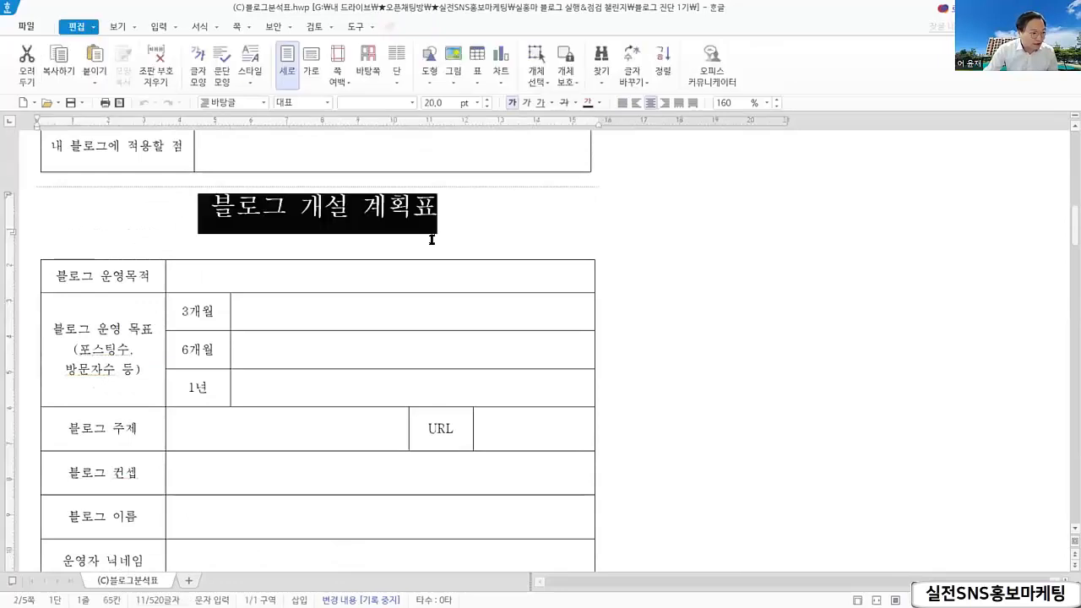
Visit the operating purpose, 블로그 운영 목표, topic and concept cells of the plan table
click(255, 282)
scroll(160, 329, down, 1)
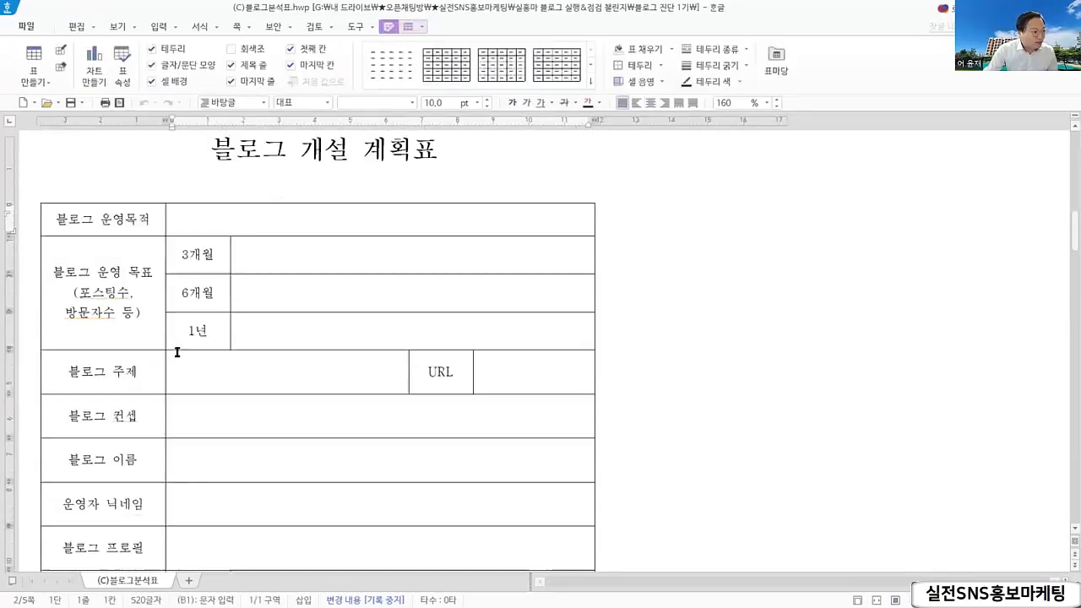
drag(75, 280, 136, 313)
click(306, 288)
click(266, 361)
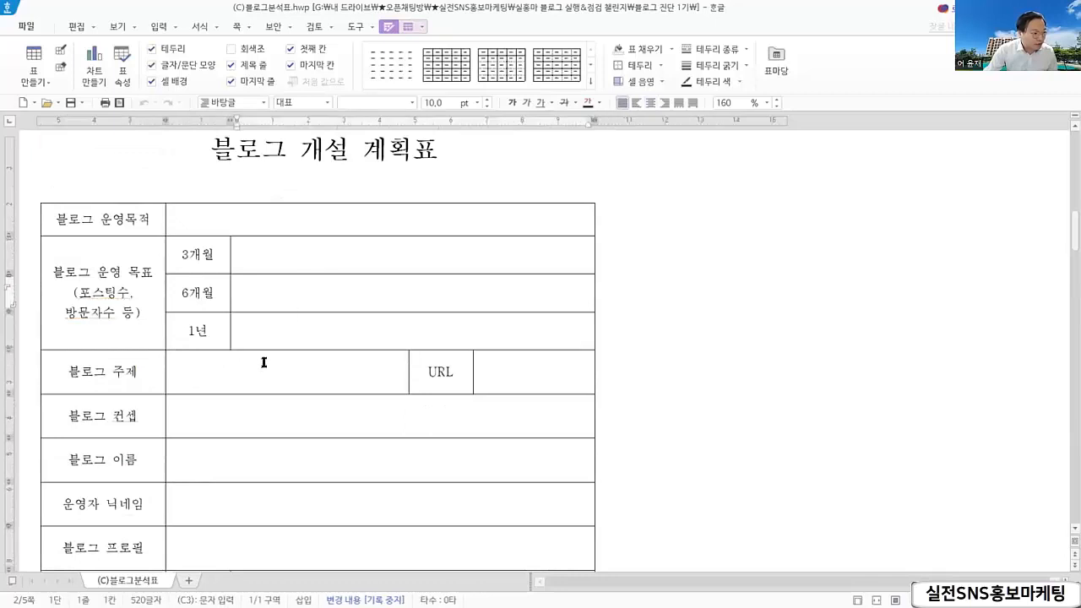
click(284, 417)
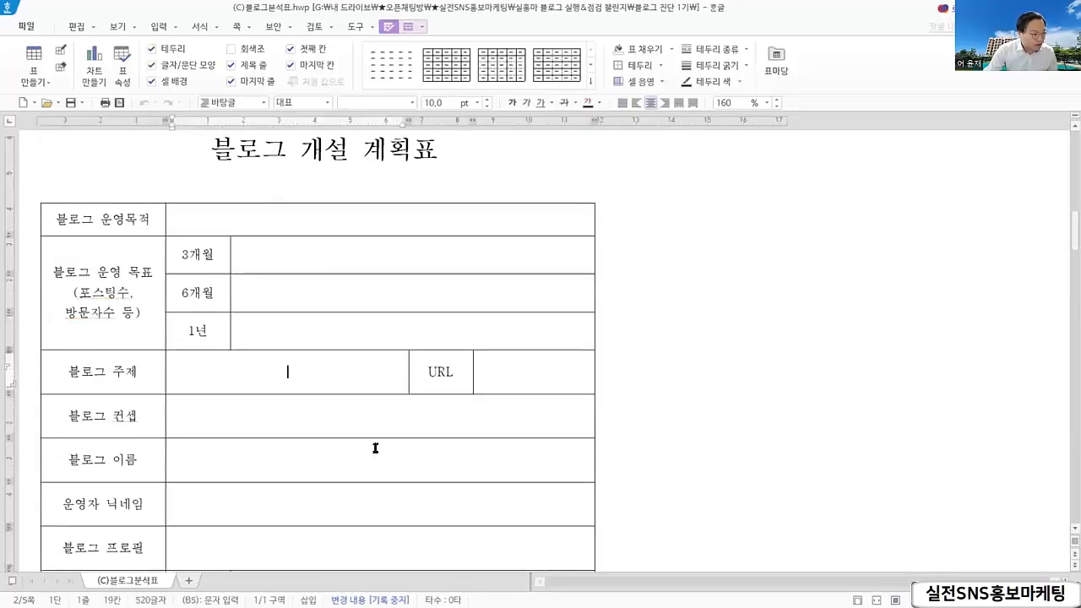
click(403, 443)
Move through the blog name, 일상 and issue/event category cells
scroll(397, 354, down, 3)
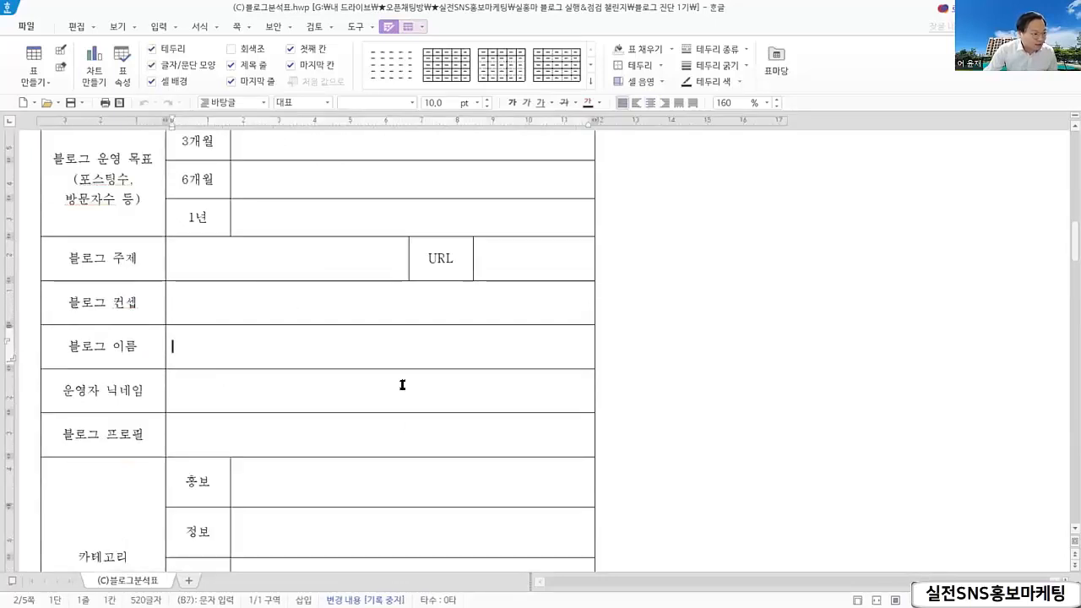
click(398, 431)
scroll(327, 359, down, 4)
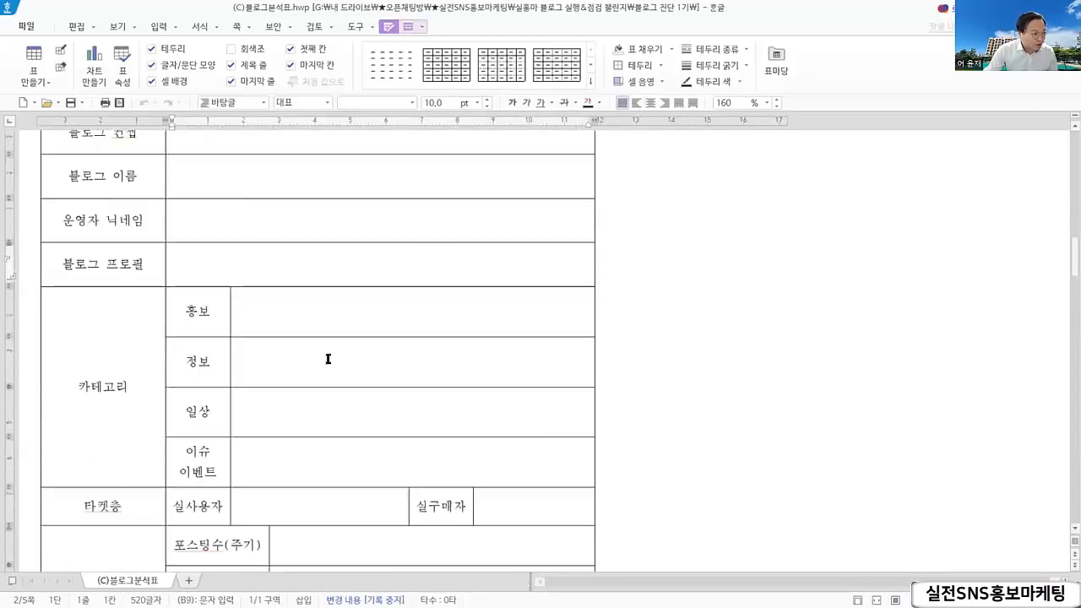
click(326, 411)
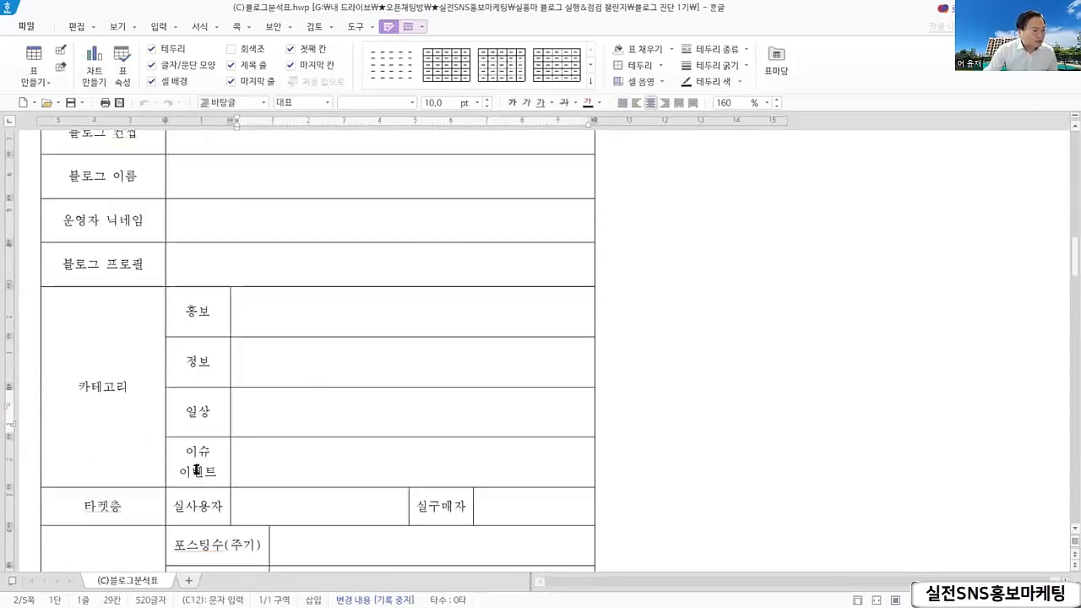
key(Down)
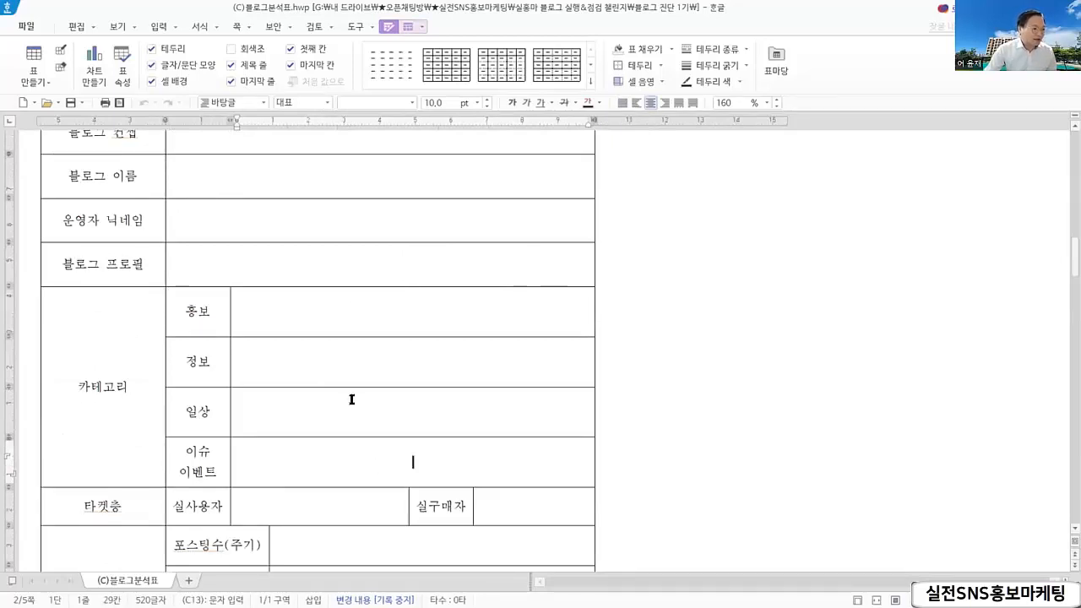
Visit the actual users, actual buyers and posting frequency cells, switching input to Korean
scroll(401, 420, down, 1)
scroll(131, 393, down, 1)
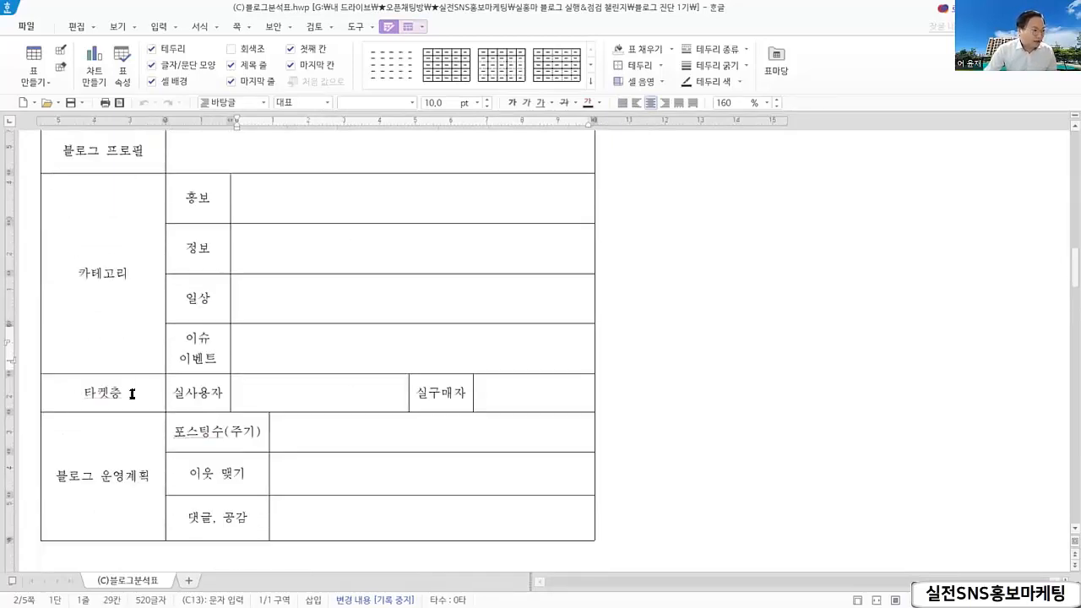
click(366, 390)
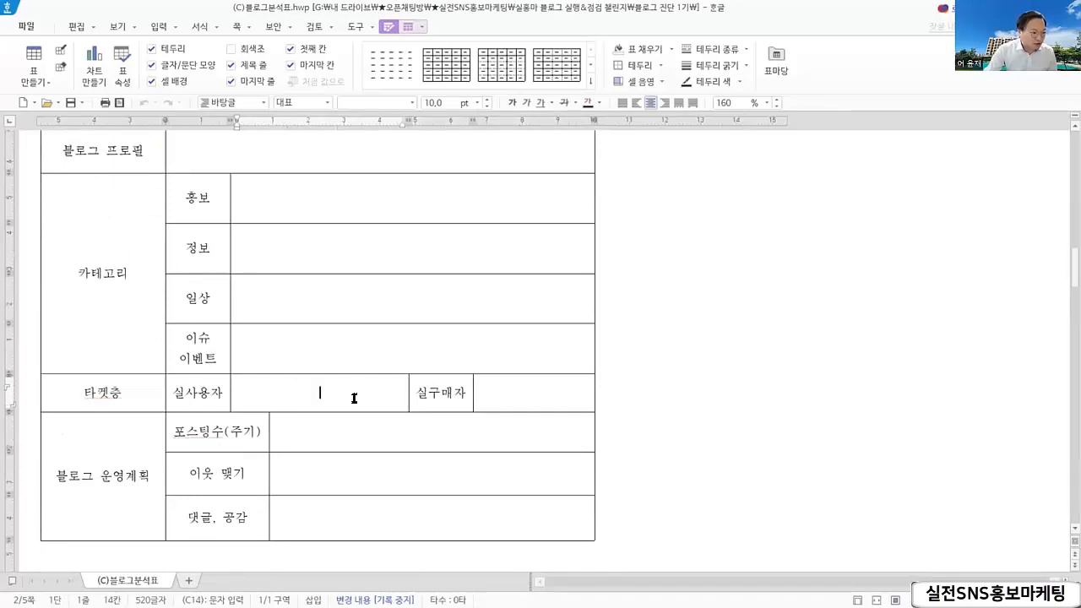
click(558, 400)
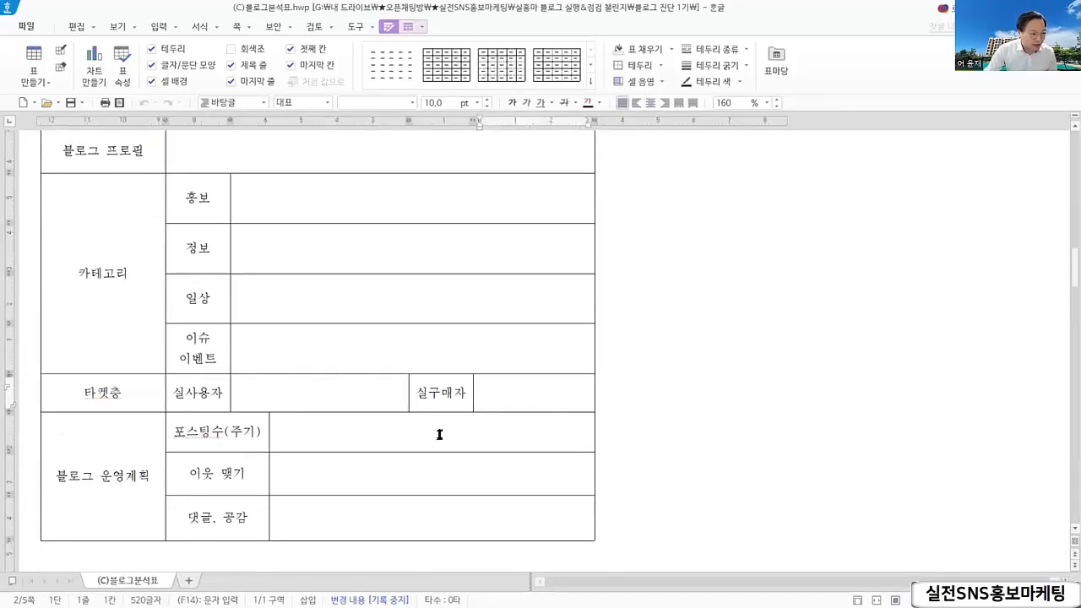
click(354, 456)
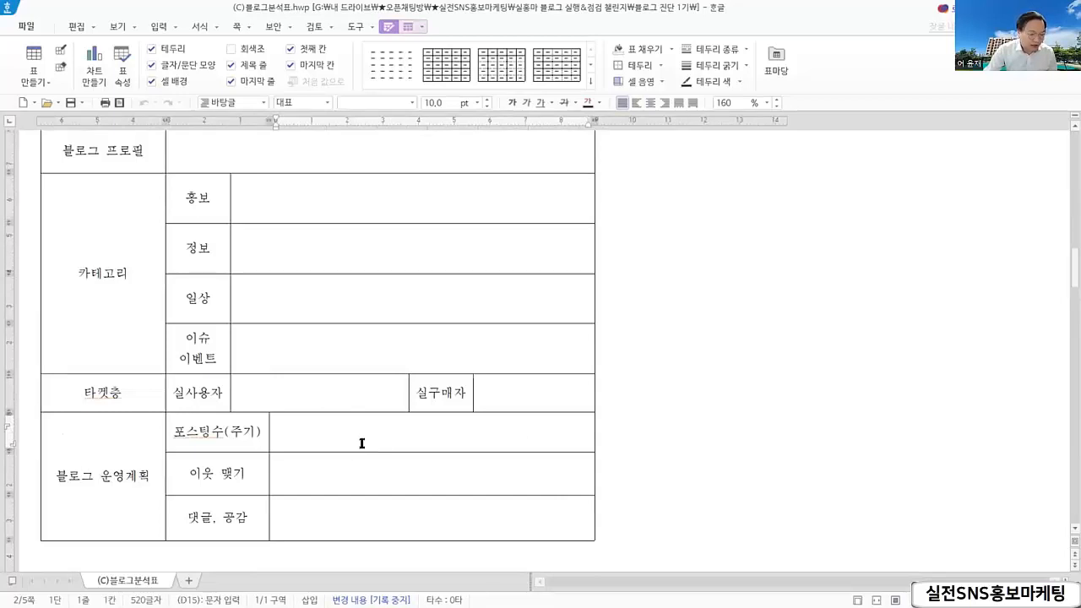
key(Hangul)
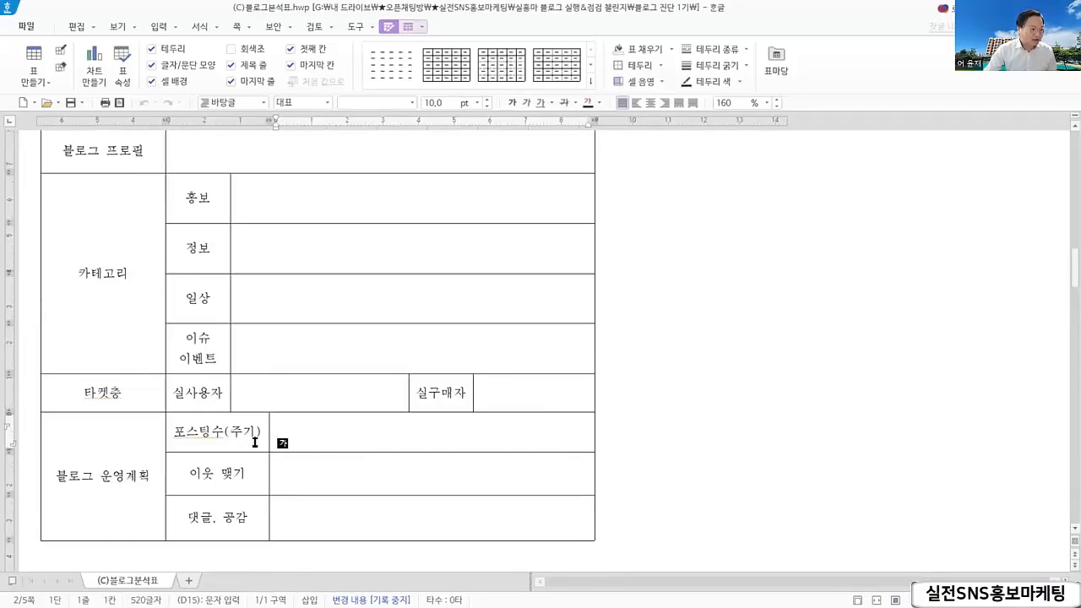
scroll(337, 396, down, 5)
scroll(380, 391, down, 2)
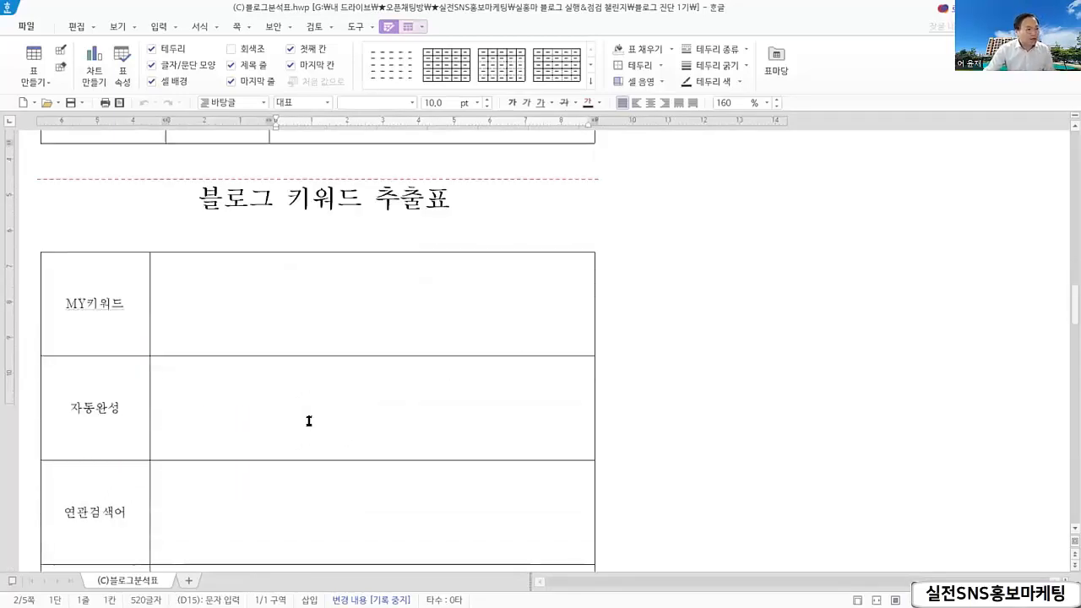
Step through the empty MY키워드, 자동완성 and 연관검색어 cells, then scroll to the monthly rows
click(382, 323)
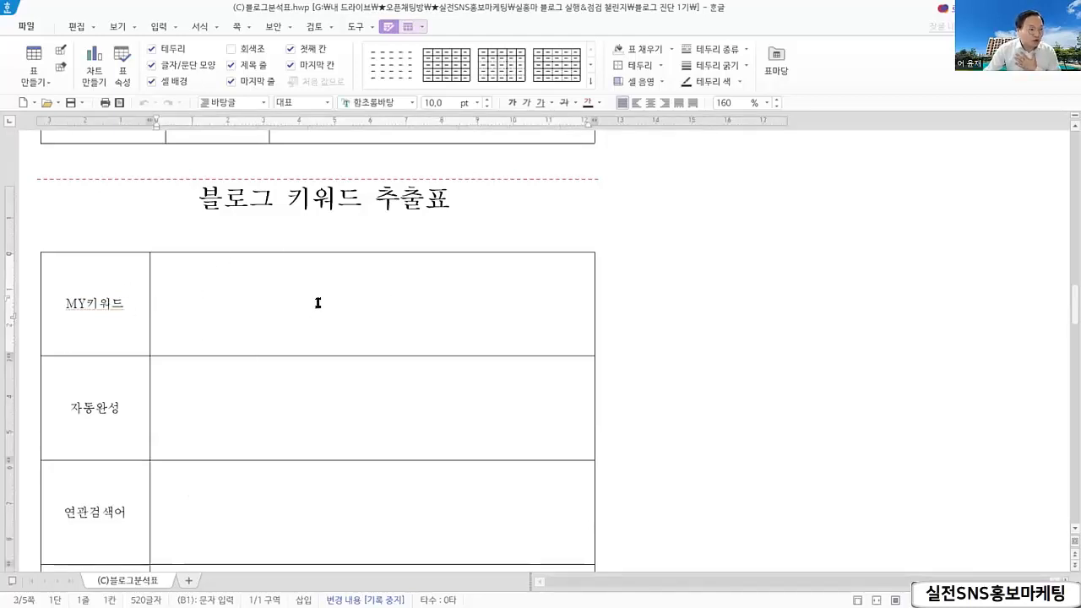
click(261, 453)
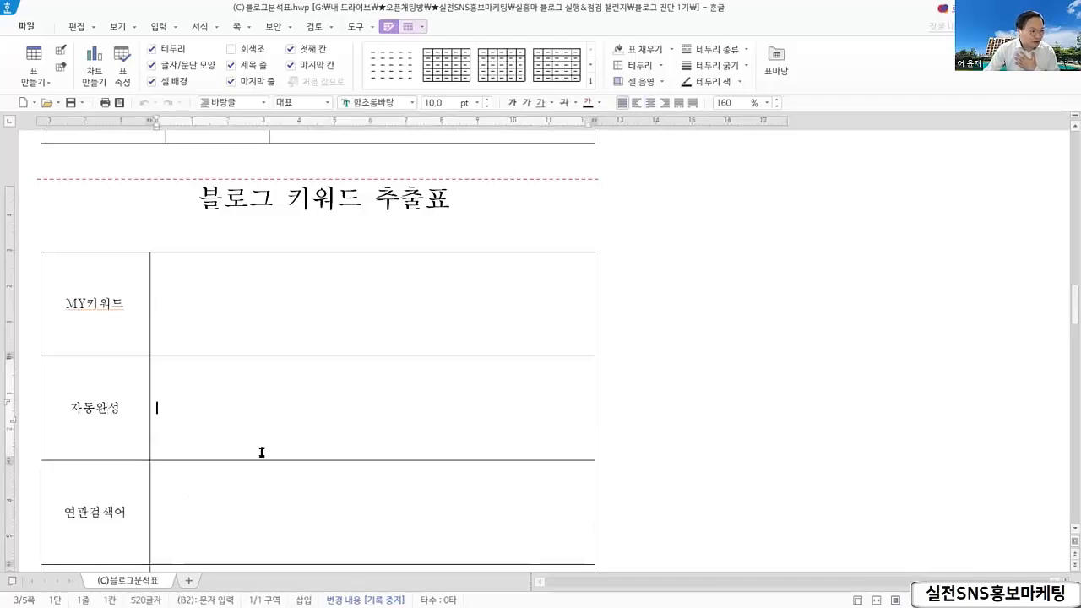
click(359, 497)
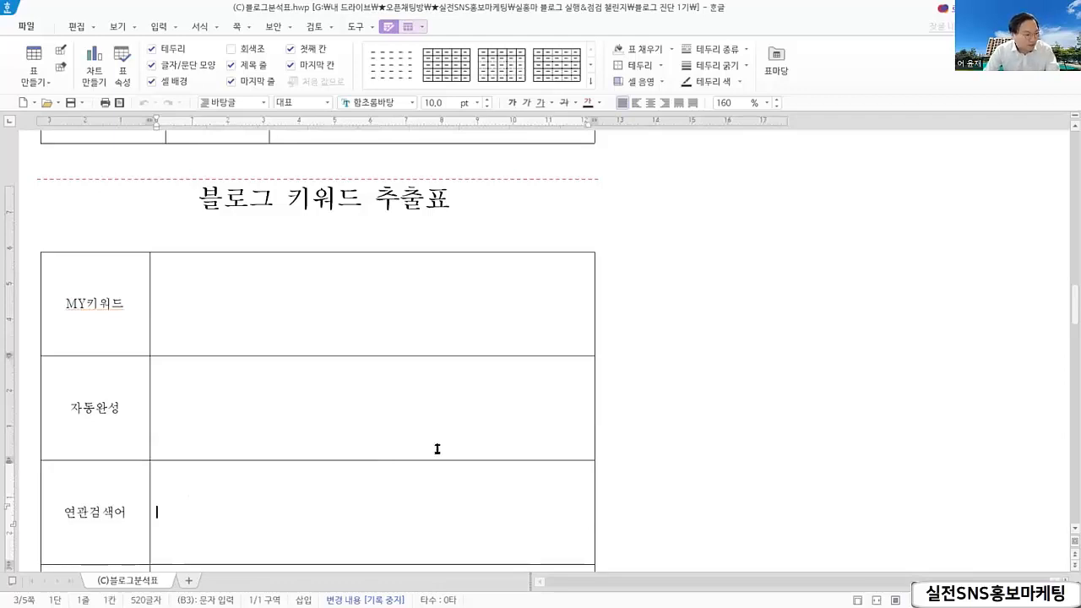
scroll(431, 444, down, 8)
scroll(422, 448, down, 2)
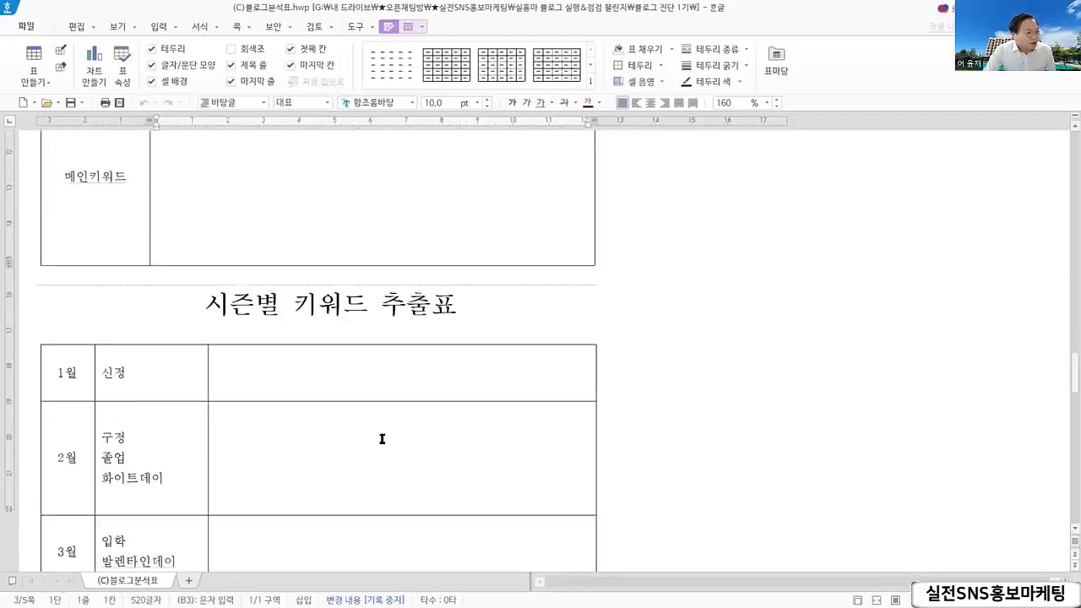
scroll(253, 380, down, 1)
scroll(214, 387, down, 3)
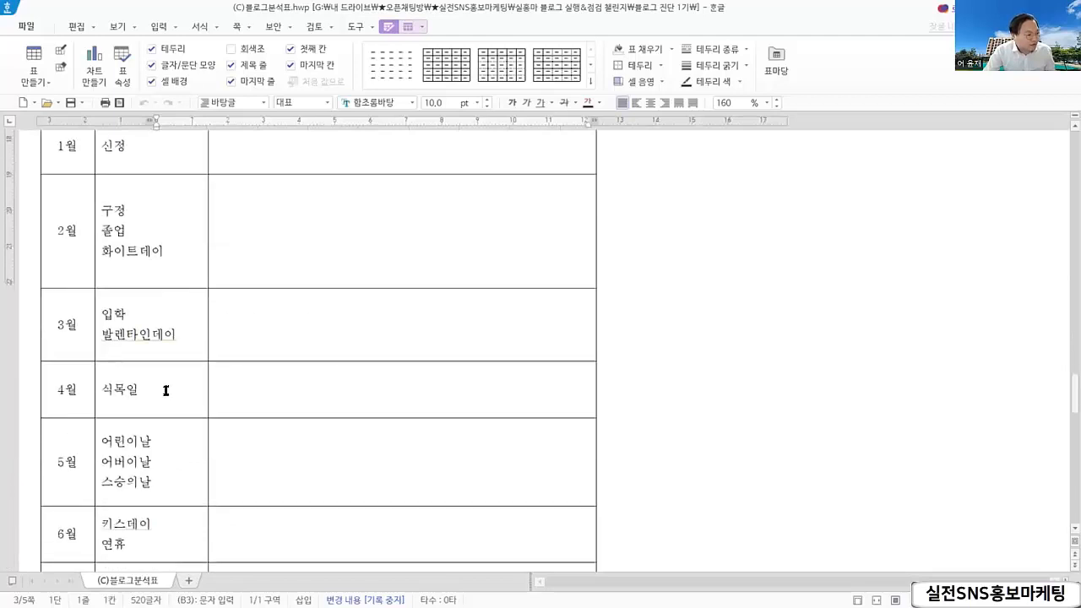
scroll(140, 411, down, 2)
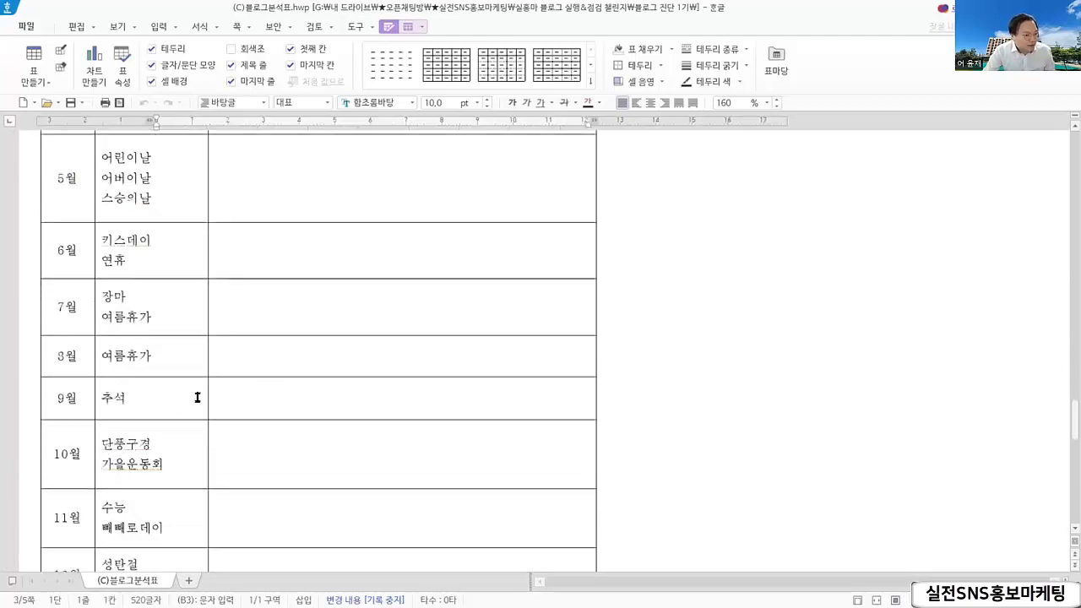
scroll(246, 420, up, 2)
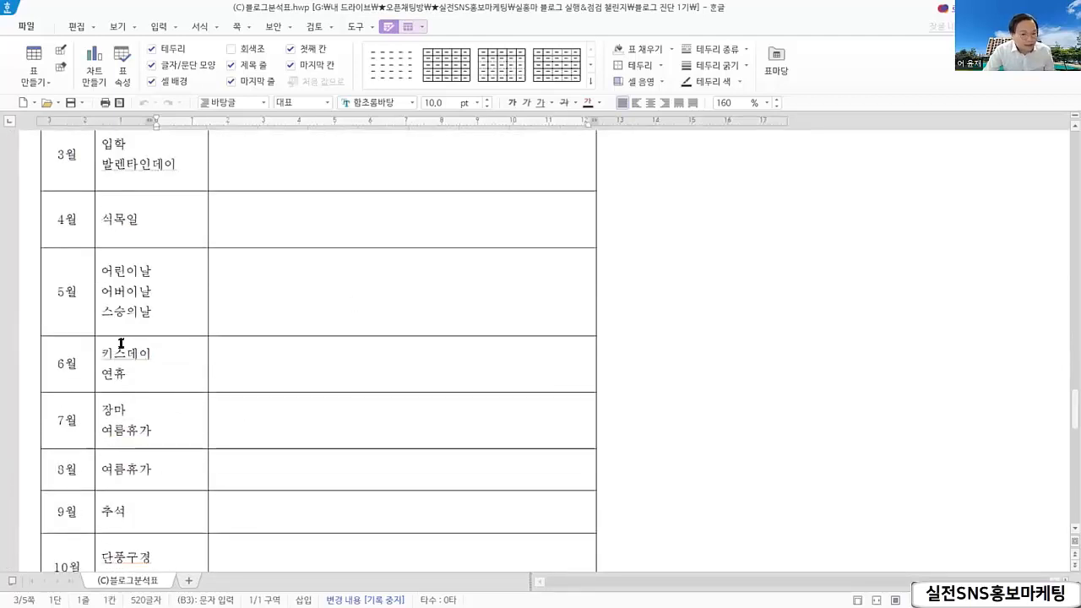
click(445, 318)
text(브ㅡ)
key(BackSpace)
key(BackSpace)
text(어린이날 ㅌ집 블로그 포스팅)
key(Home)
key(shift+End)
key(ctrl+x)
key(Down)
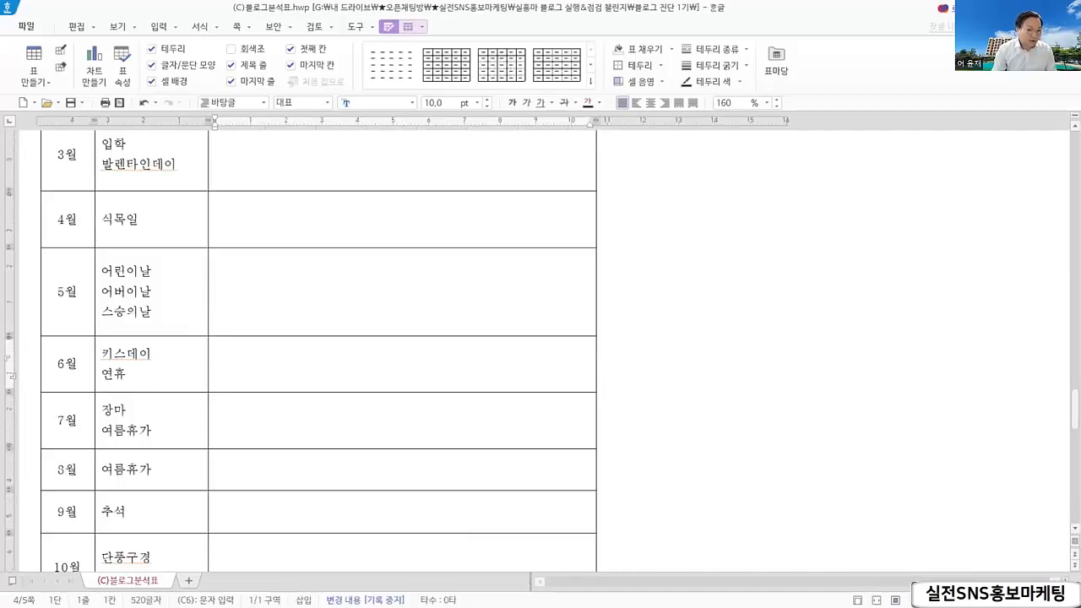
text(블로그)
key(BackSpace)
key(BackSpace)
key(BackSpace)
text(ㅋ스데이 즐거)
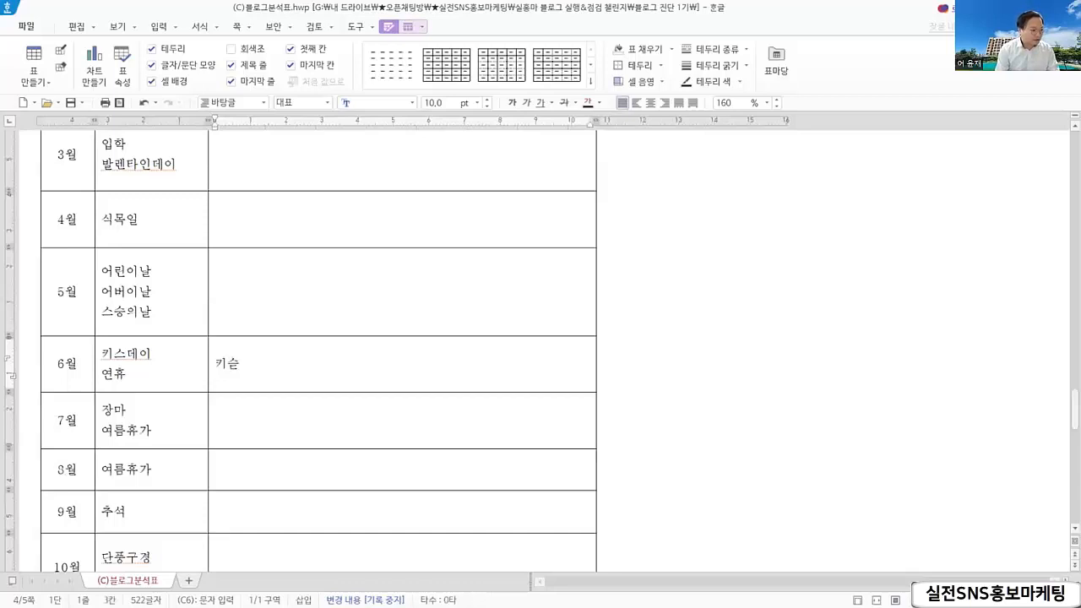
text(ㅂ게 )
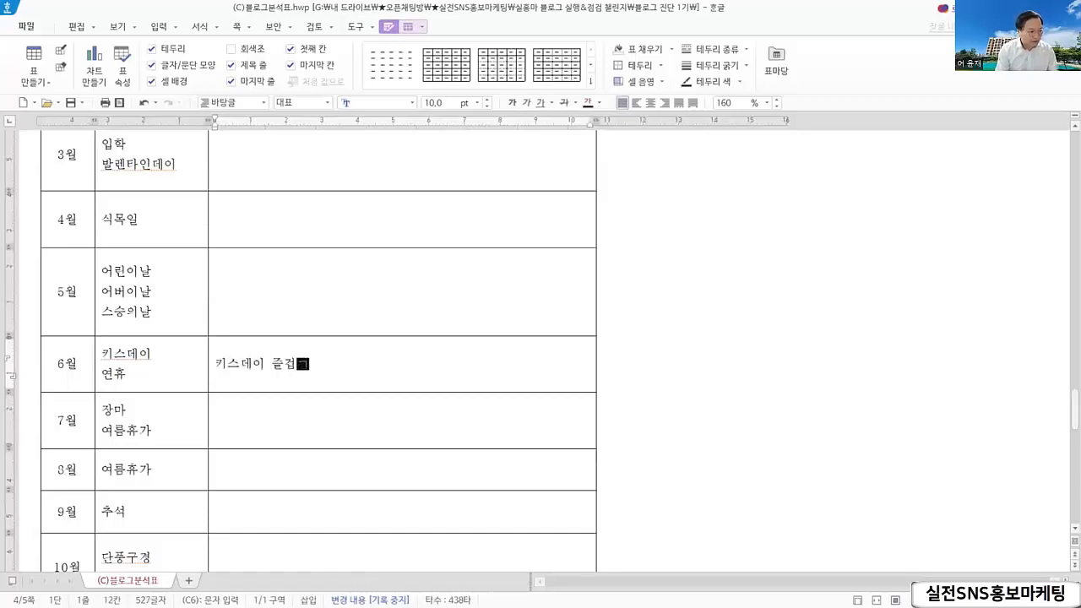
text(강의하는 방법)
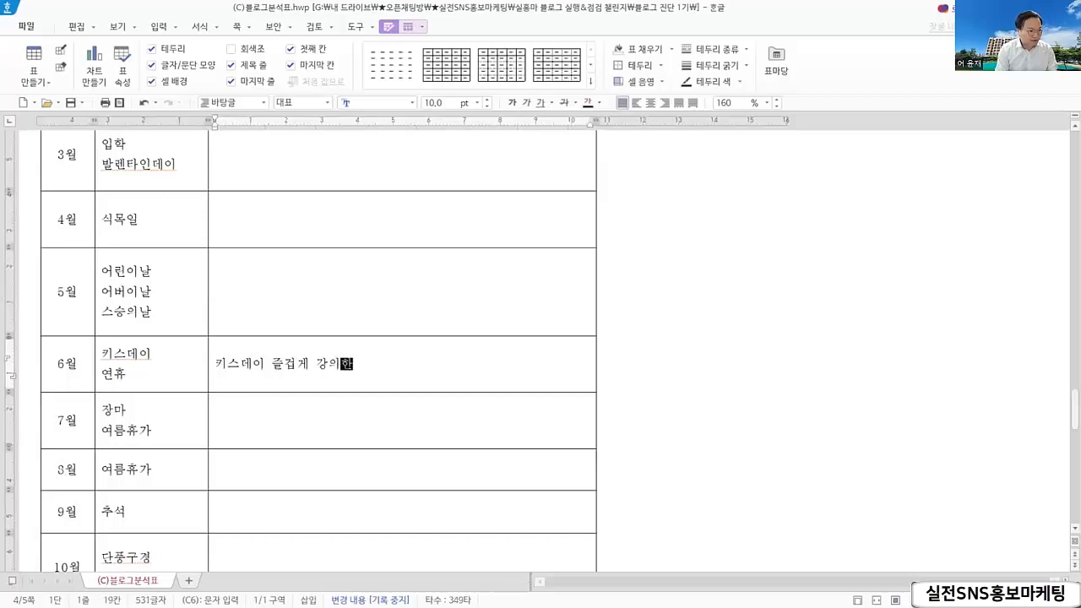
key(shift+Home)
key(Delete)
key(Down)
key(Down)
key(Down)
key(Down)
key(Down)
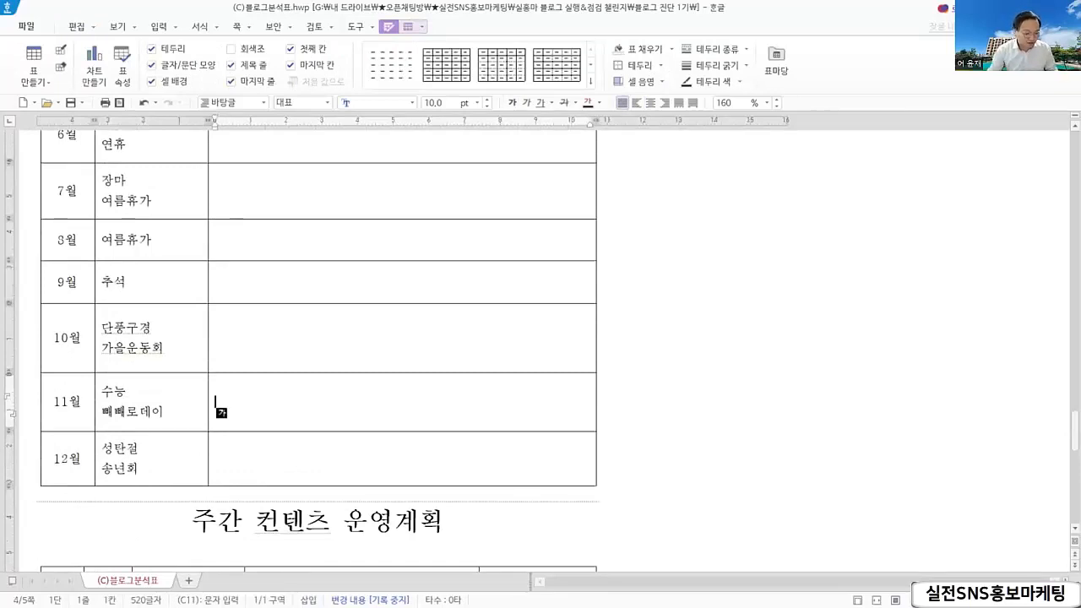
Scroll through the analysis document, then close it choosing 저장 안 함(N)
scroll(452, 333, down, 3)
scroll(455, 339, down, 2)
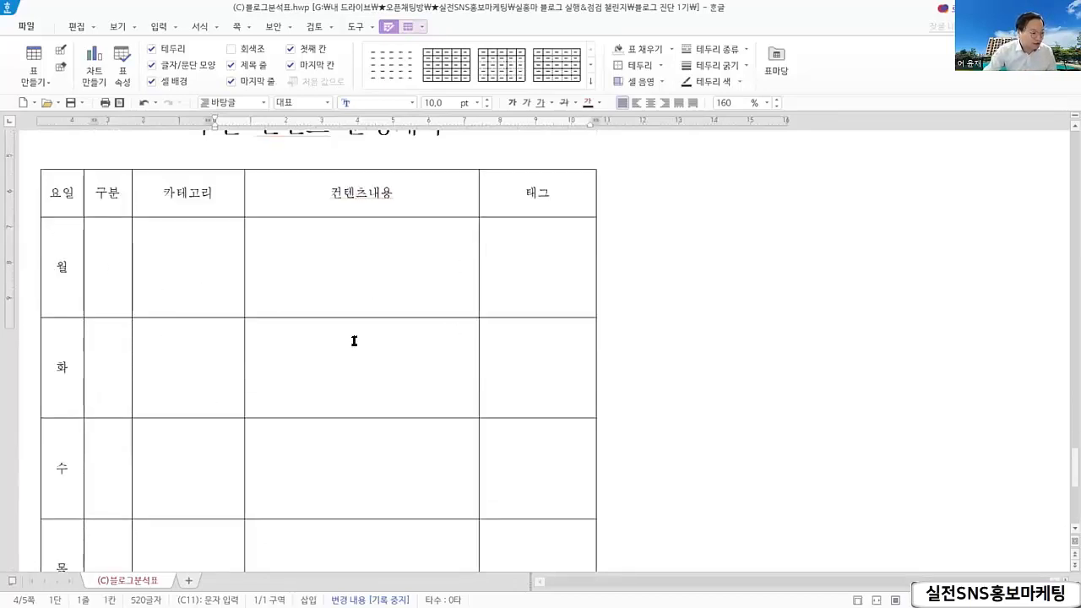
scroll(268, 363, down, 2)
scroll(396, 437, down, 2)
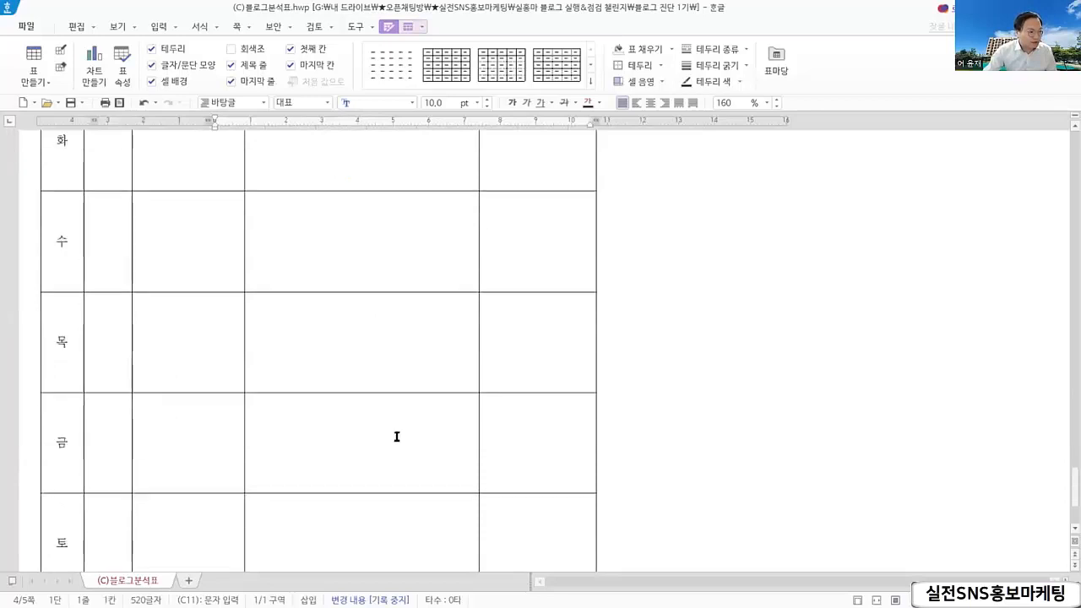
scroll(502, 330, up, 10)
scroll(509, 323, up, 15)
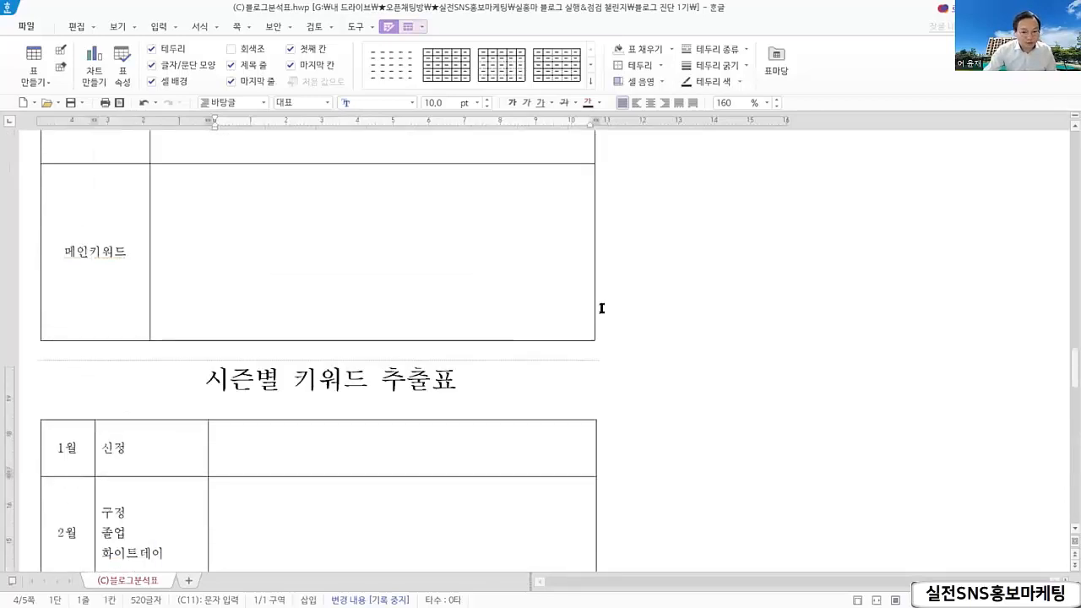
scroll(867, 355, up, 15)
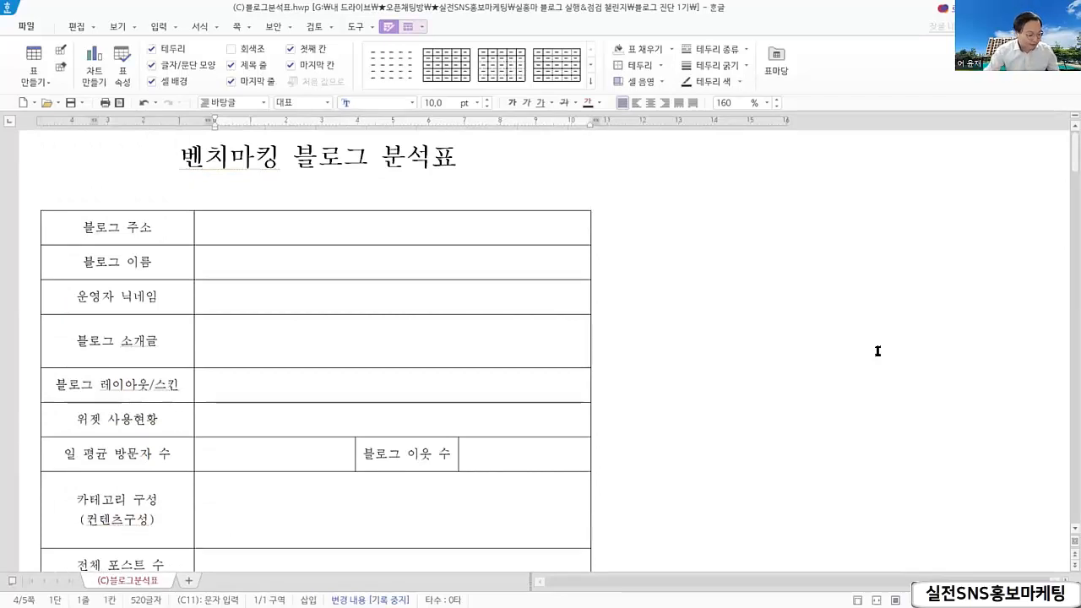
scroll(437, 436, down, 8)
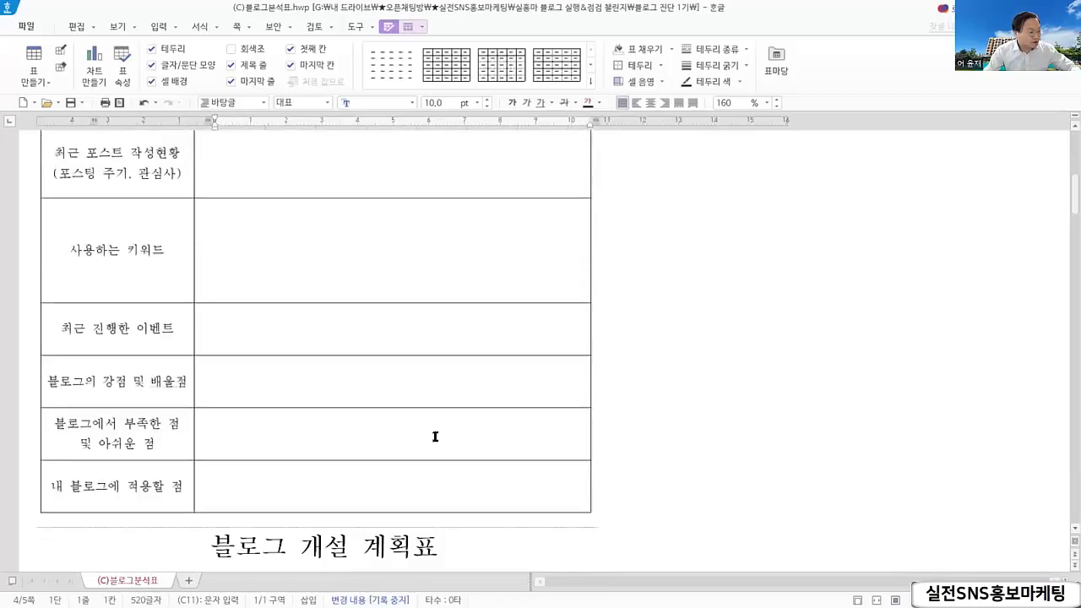
scroll(413, 433, down, 5)
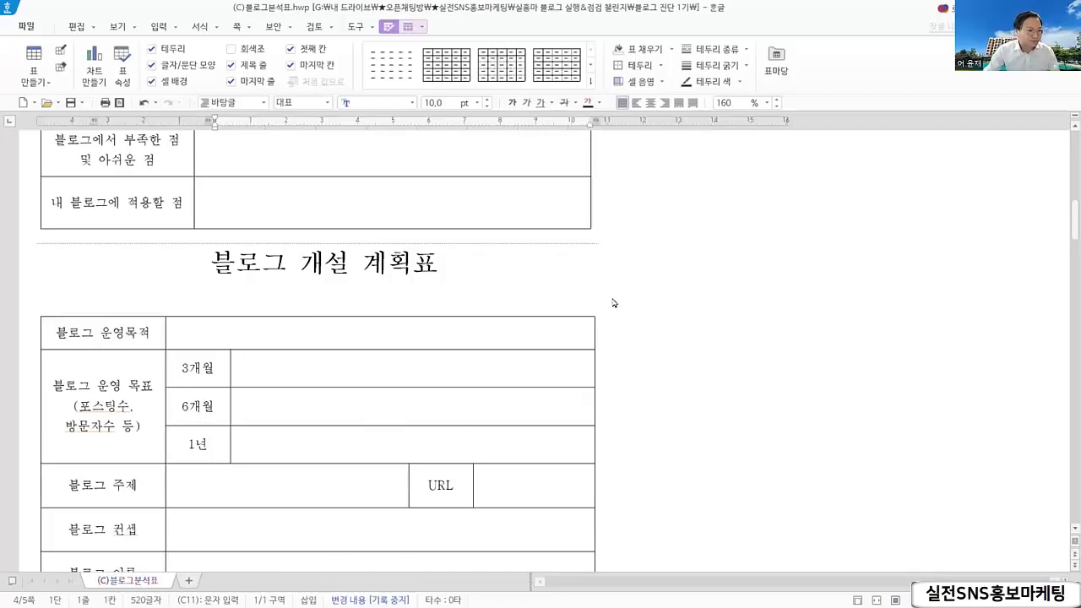
click(548, 343)
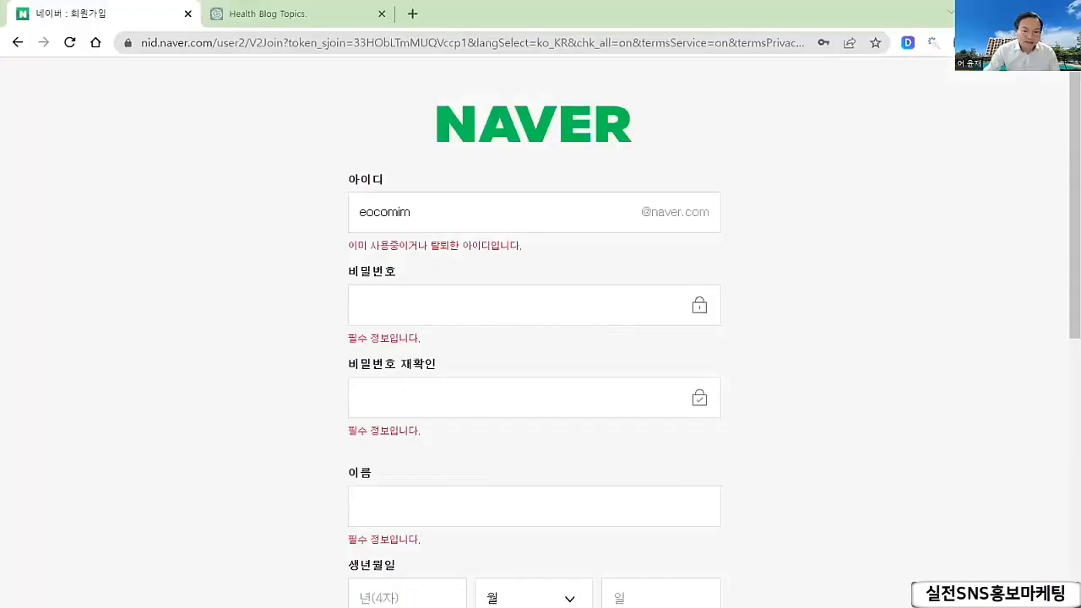
Overwrite the taken sign-up ID with a new health-themed ID and trigger the availability check
click(445, 218)
key(ctrl+a)
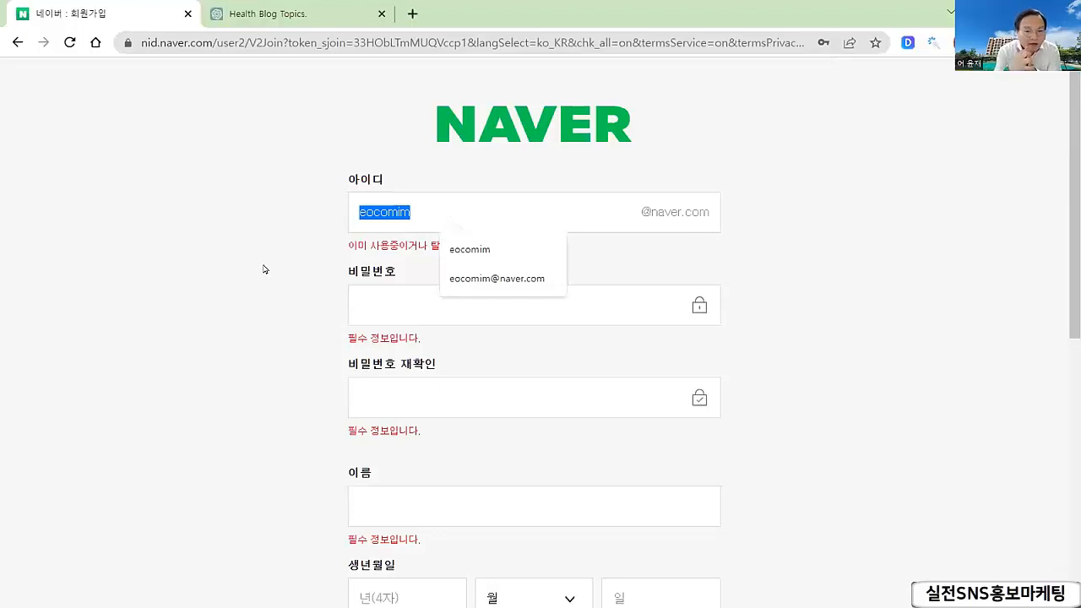
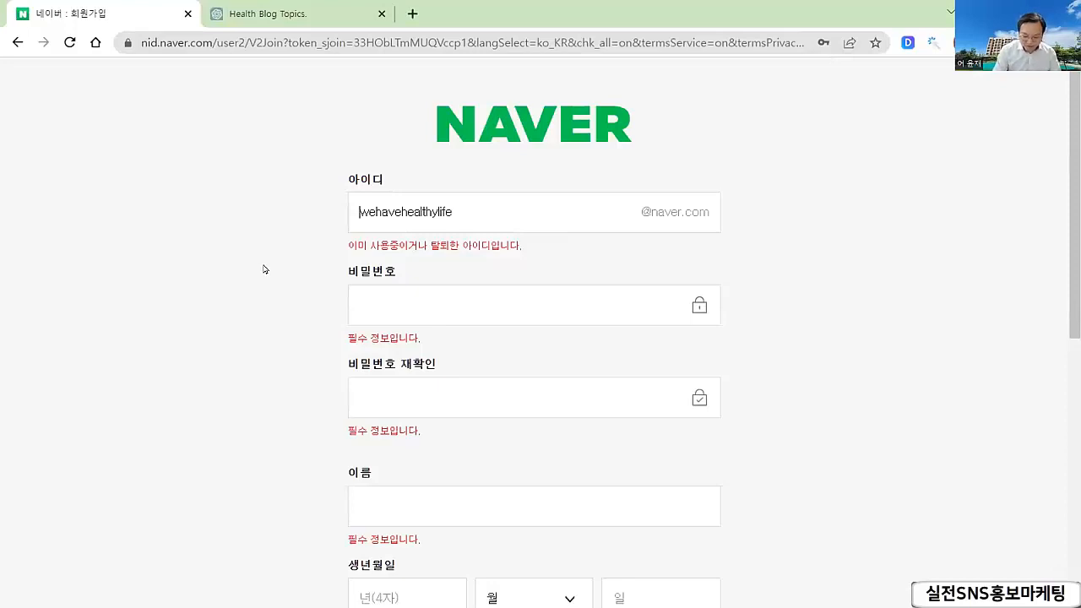
click(813, 289)
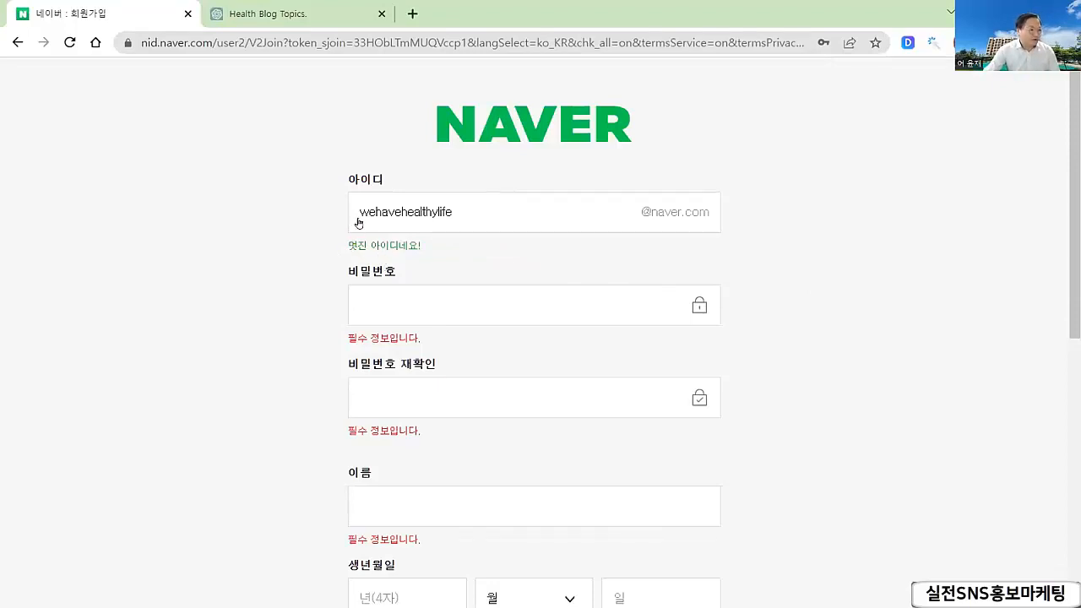
Note the accepted ID, then enter and confirm the account password
drag(344, 243, 470, 245)
click(482, 248)
drag(346, 244, 474, 264)
click(476, 266)
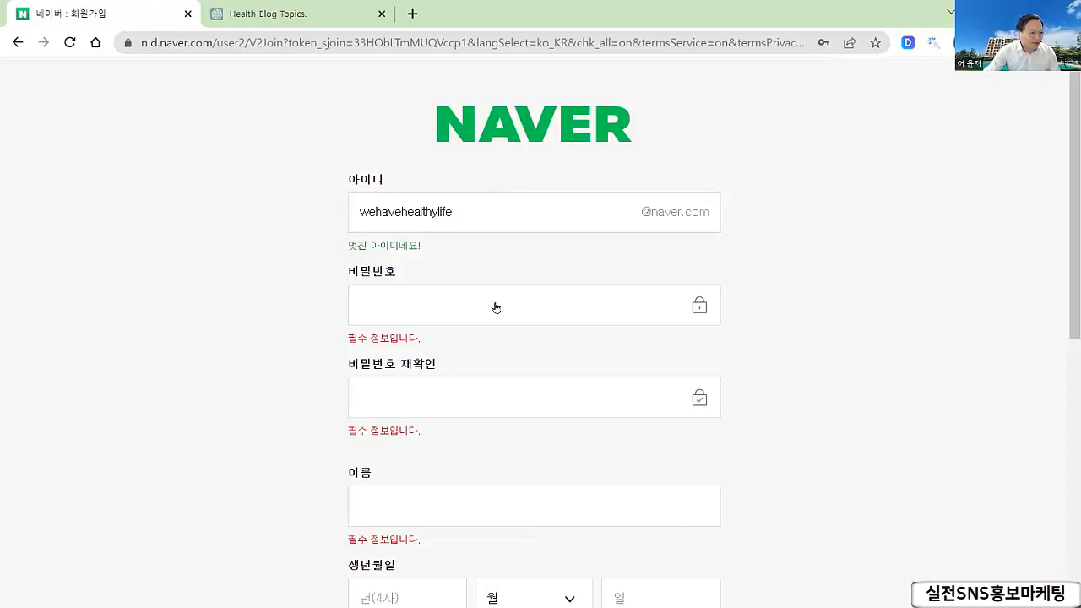
click(512, 307)
text(•••••••••)
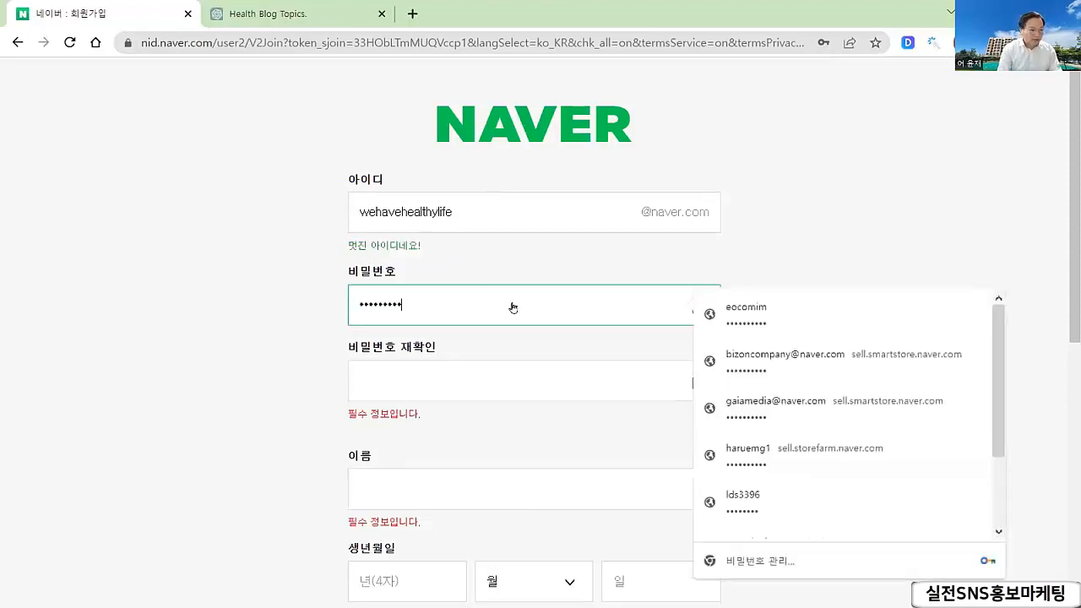
key(Tab)
text(•••••••••)
key(Tab)
text(d)
key(BackSpace)
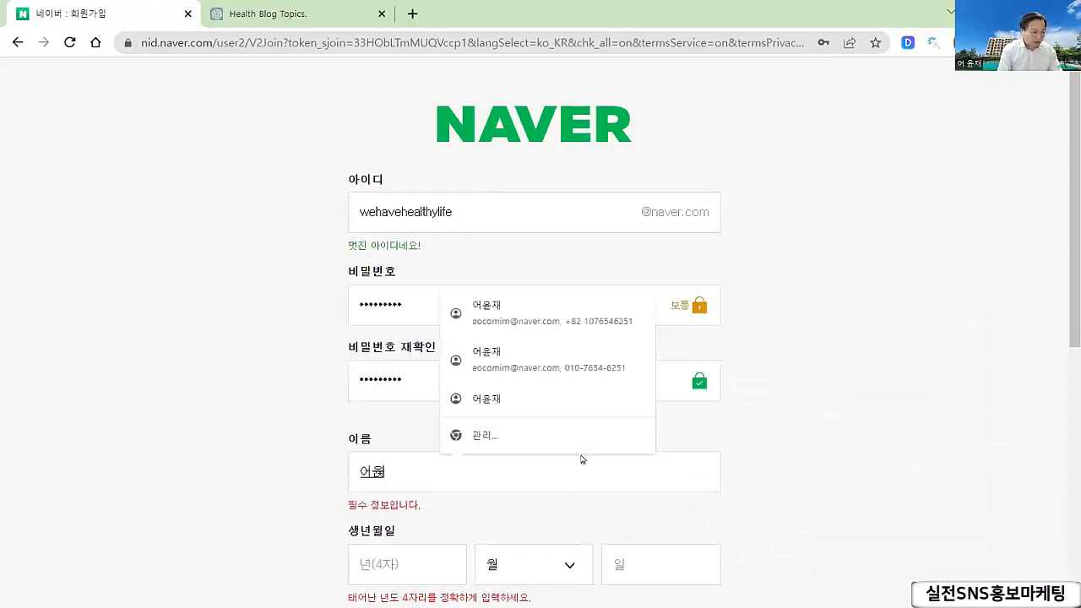
scroll(704, 473, down, 2)
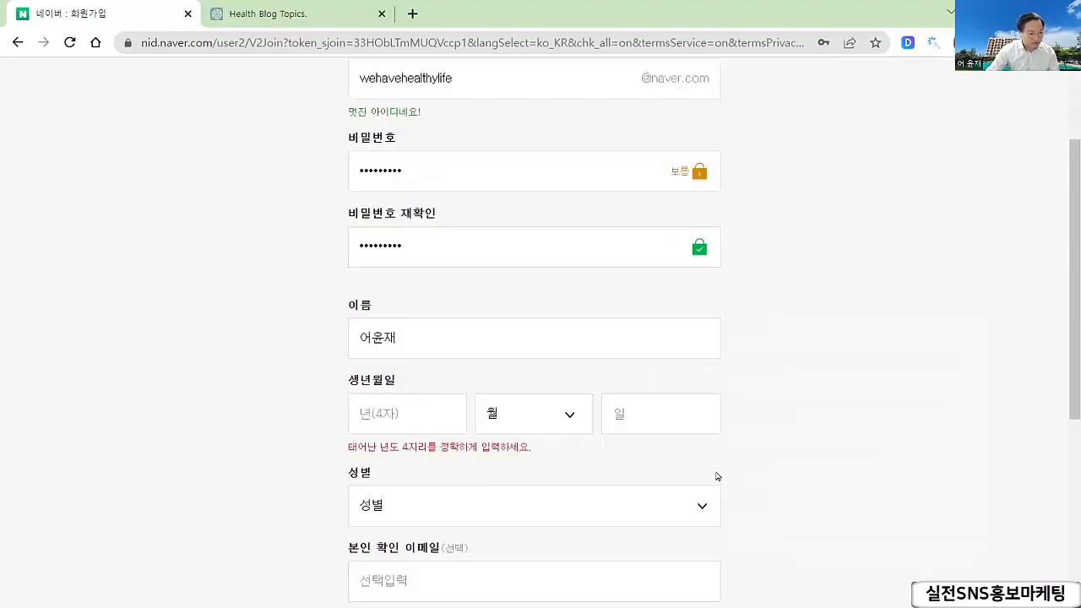
key(Tab)
key(Tab)
Set birth month 11, day 27, and gender 남자
key(1)
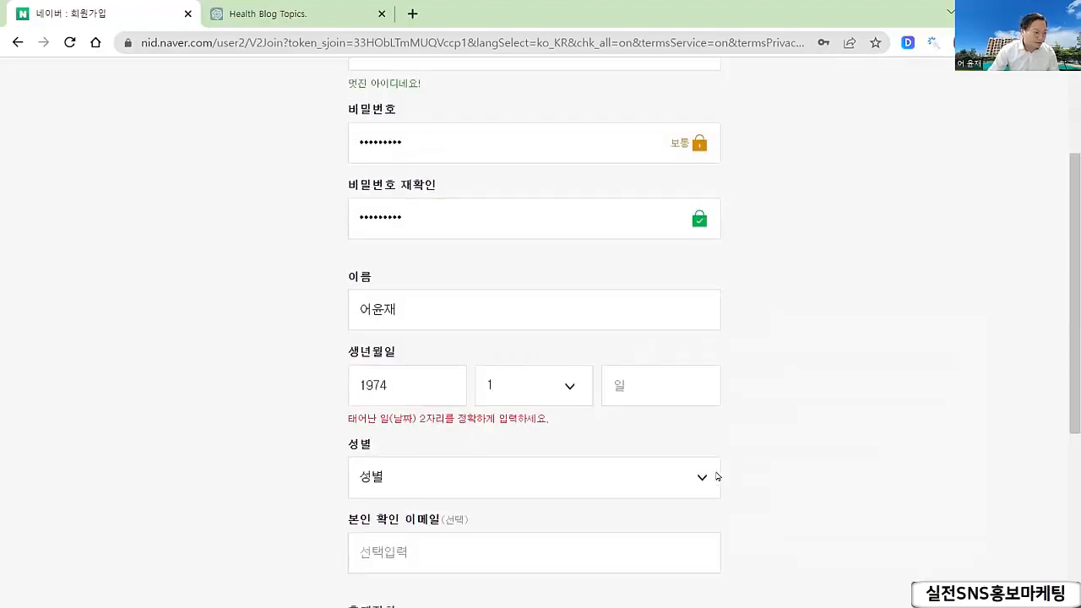
click(535, 386)
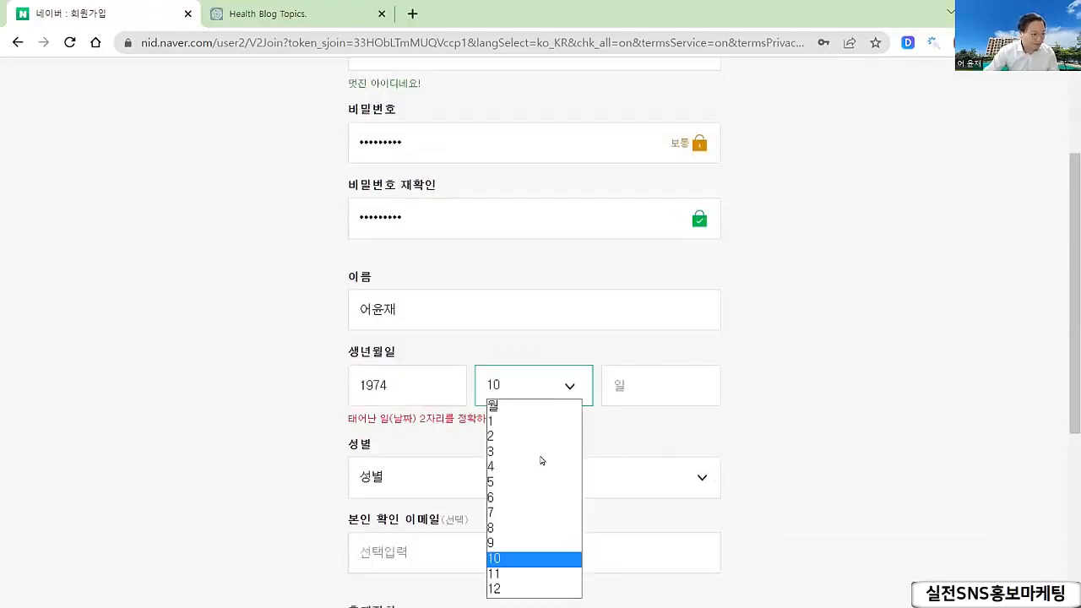
click(515, 573)
click(710, 394)
text(27)
click(594, 464)
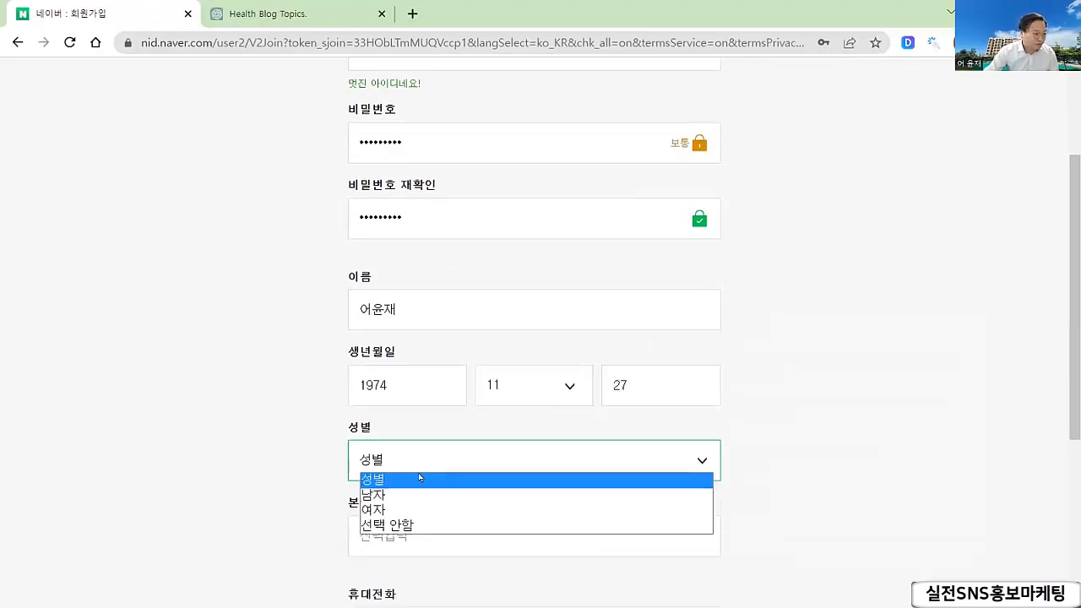
click(412, 498)
scroll(459, 526, down, 3)
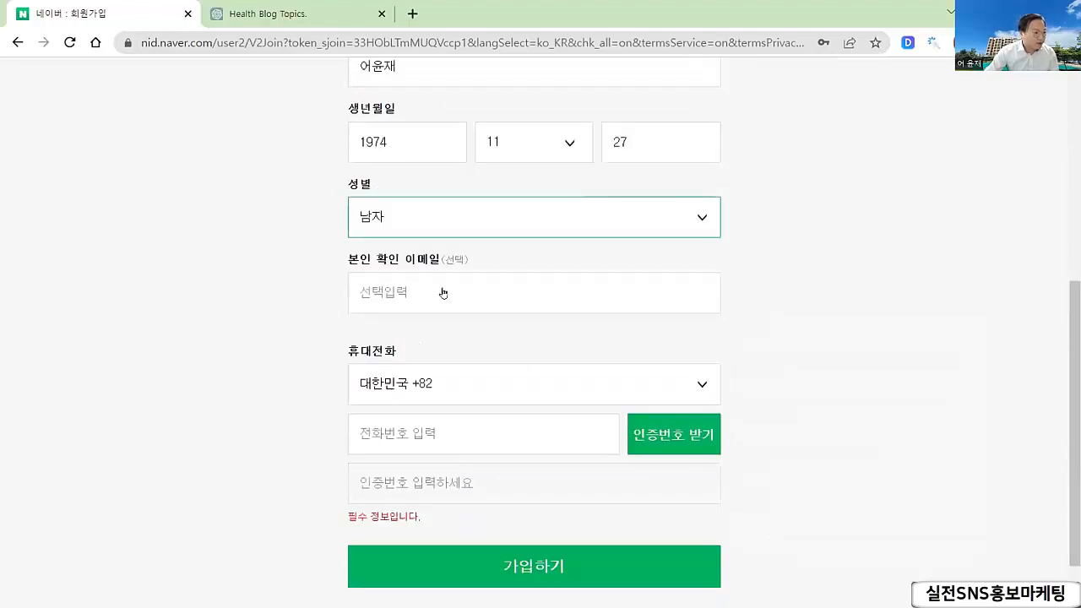
Enter the mobile number, correct it, and request a verification code
click(498, 439)
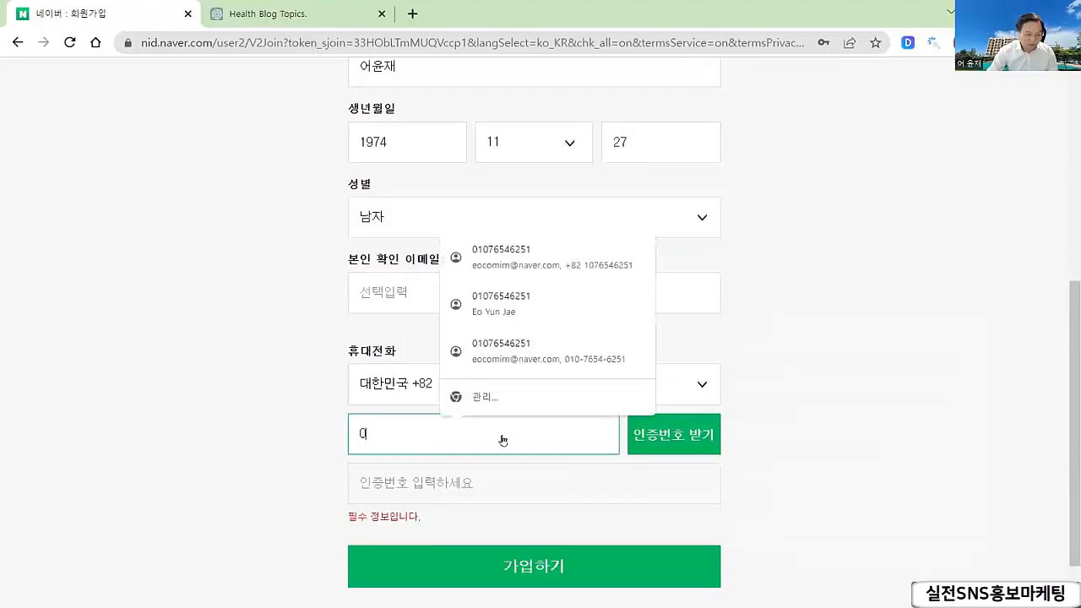
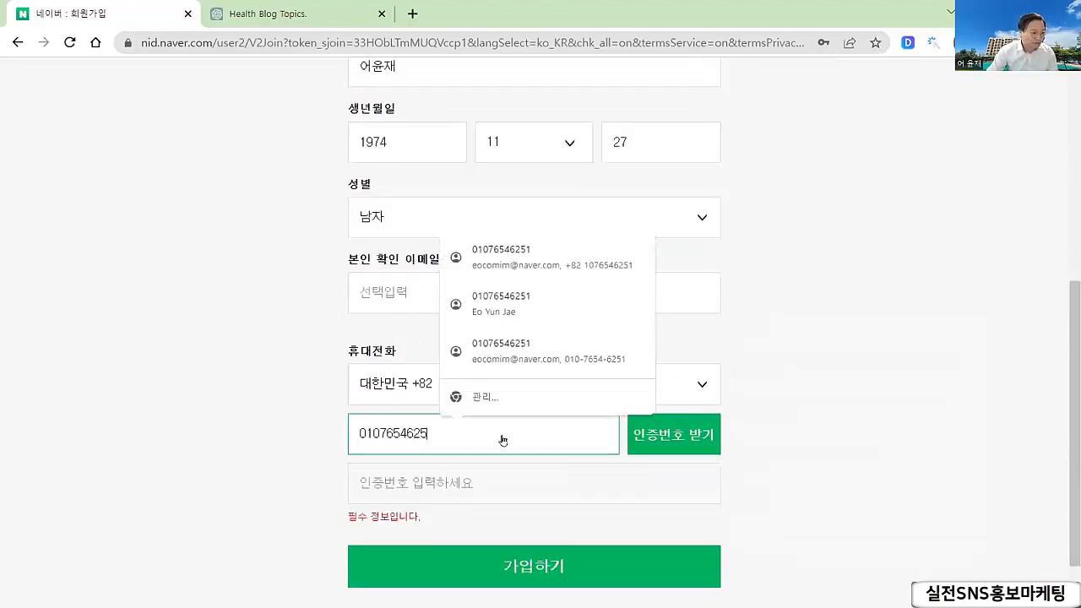
click(658, 439)
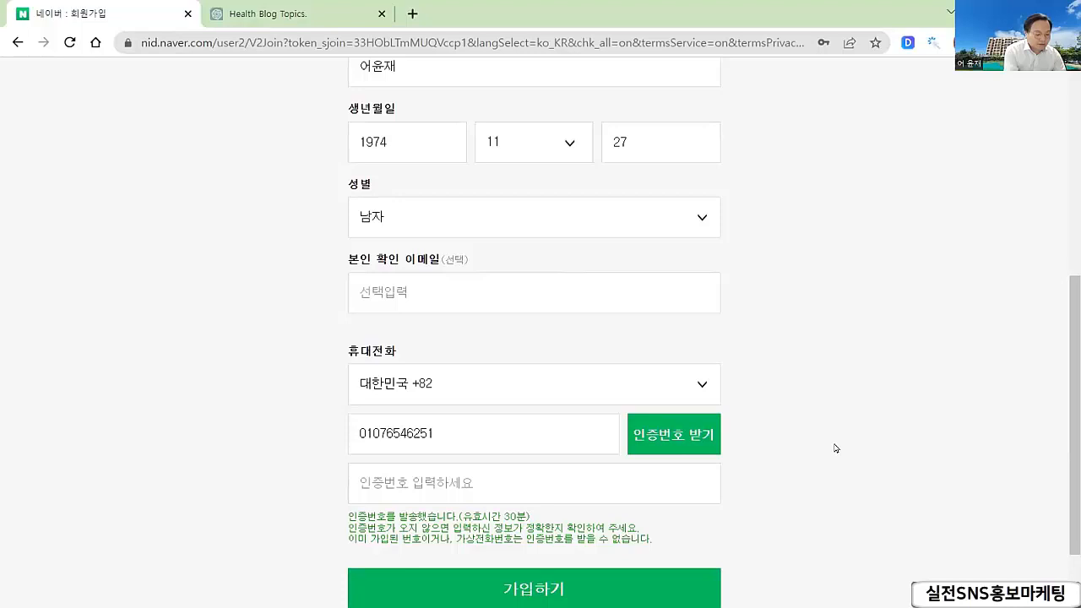
scroll(834, 447, down, 1)
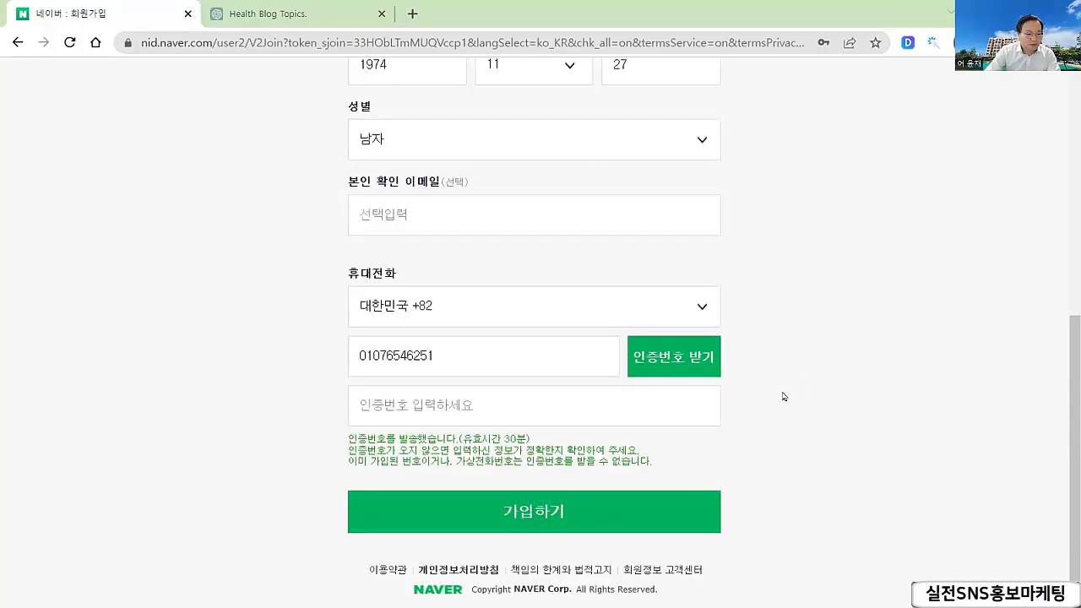
double_click(503, 357)
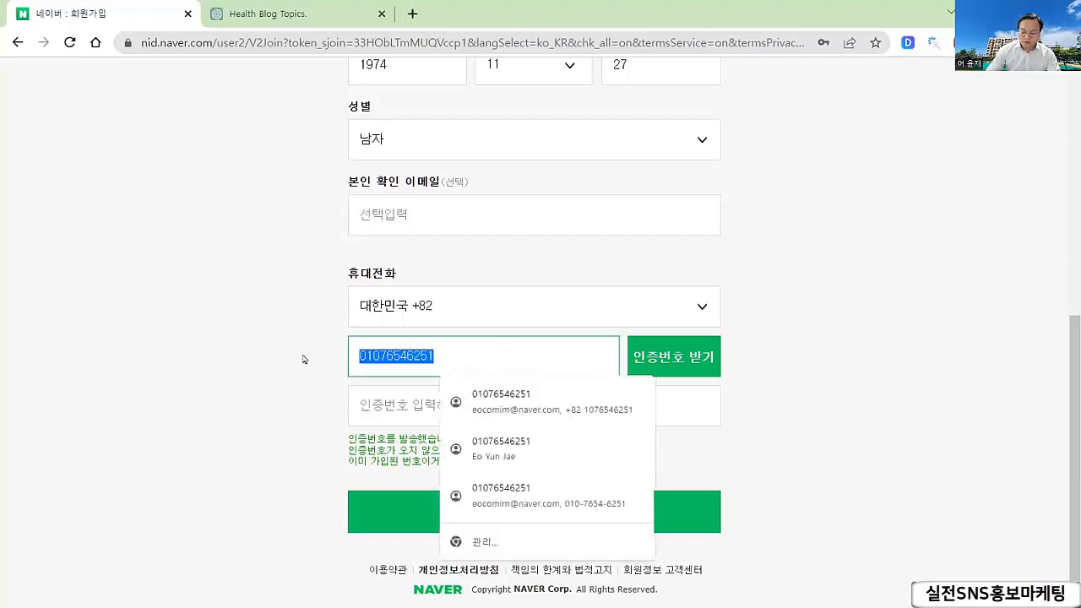
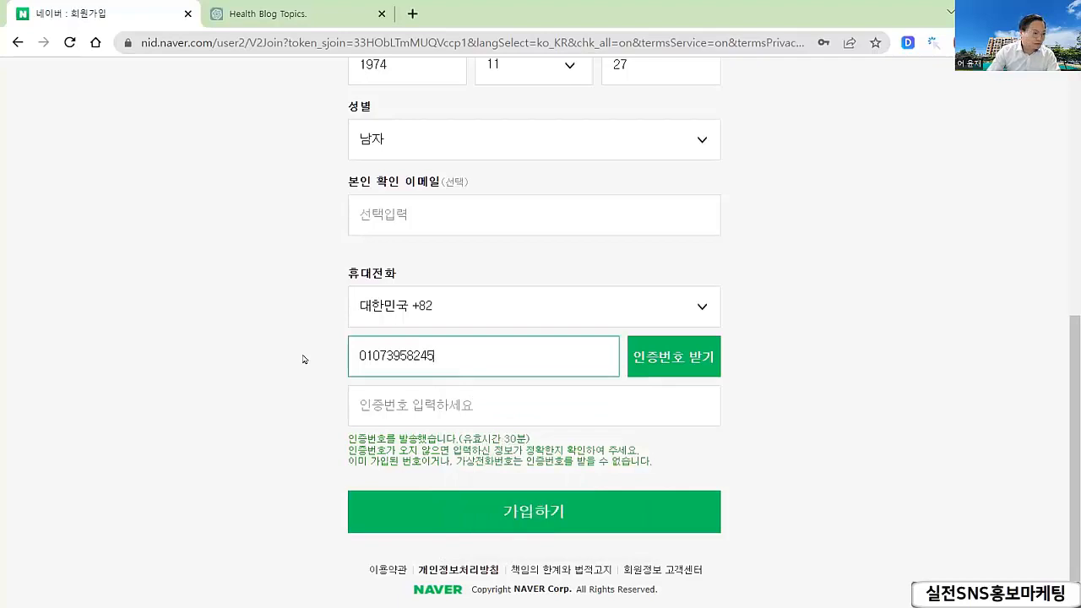
click(648, 371)
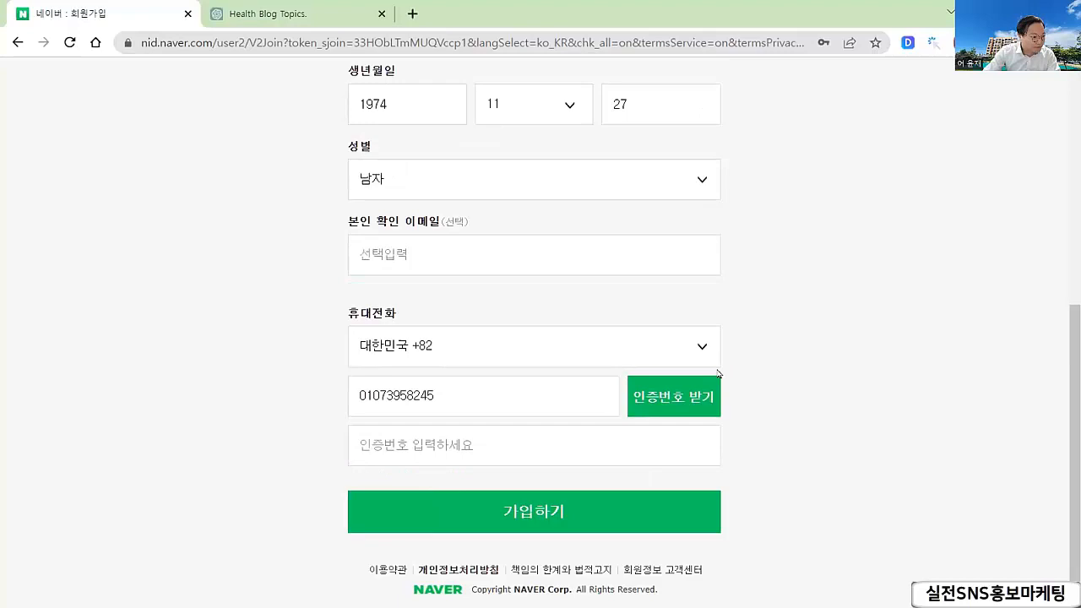
click(682, 402)
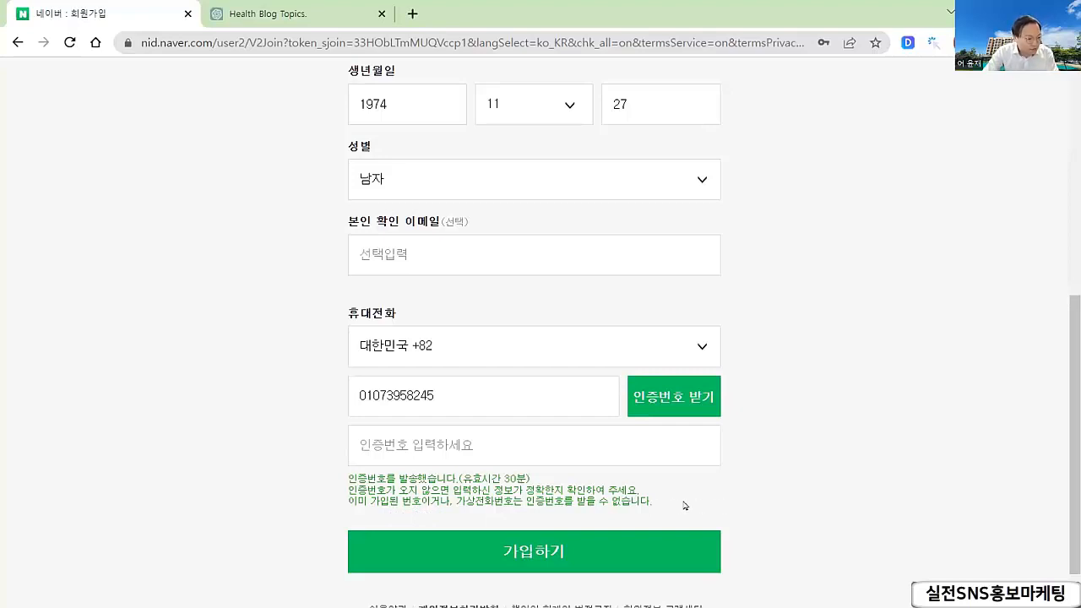
Enter the received verification code and submit the sign-up form
click(477, 461)
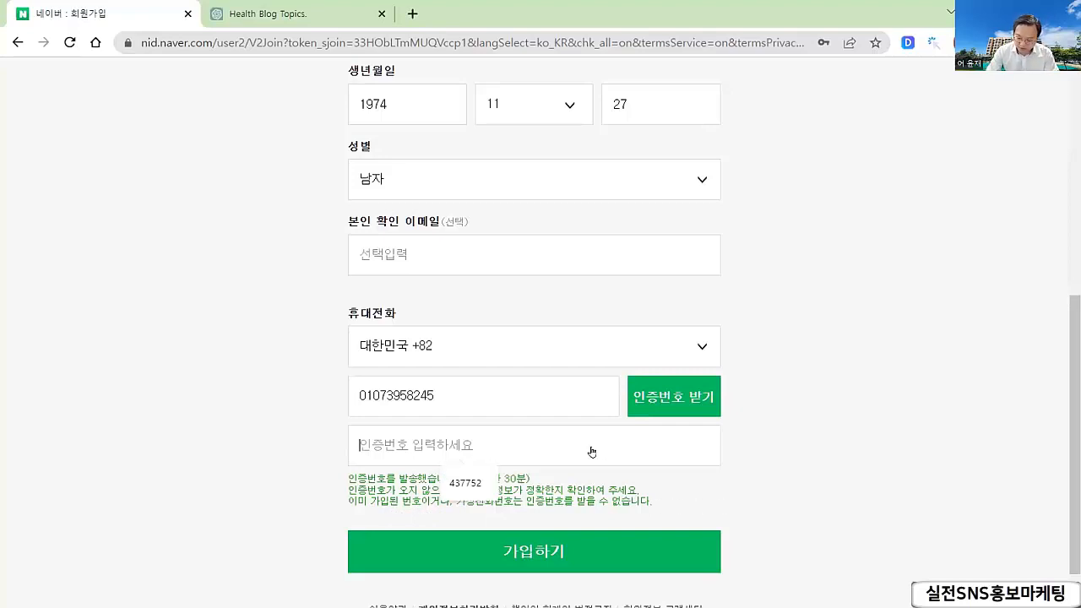
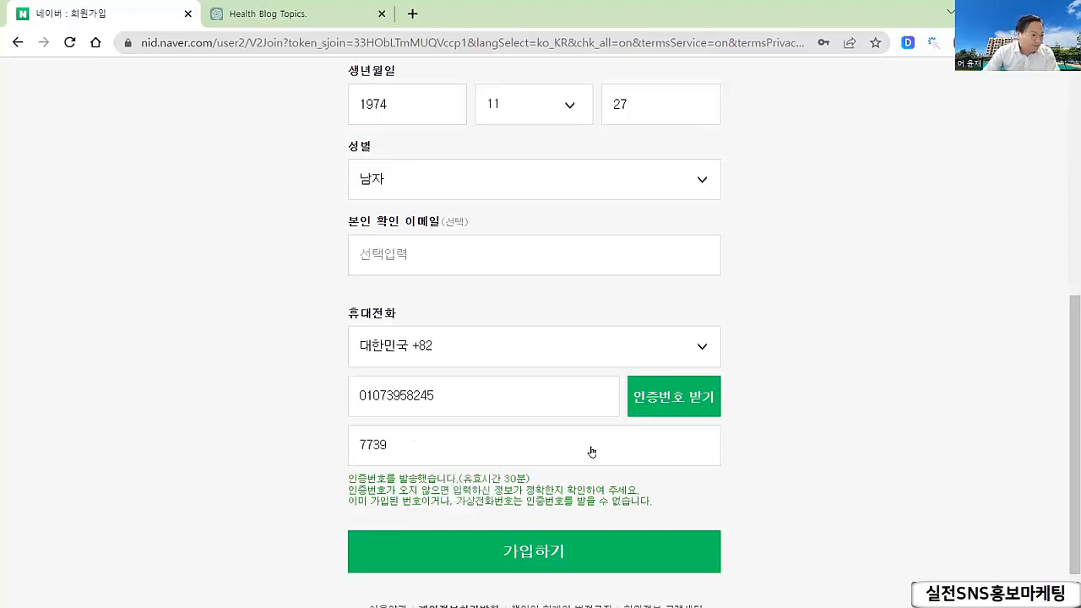
click(522, 538)
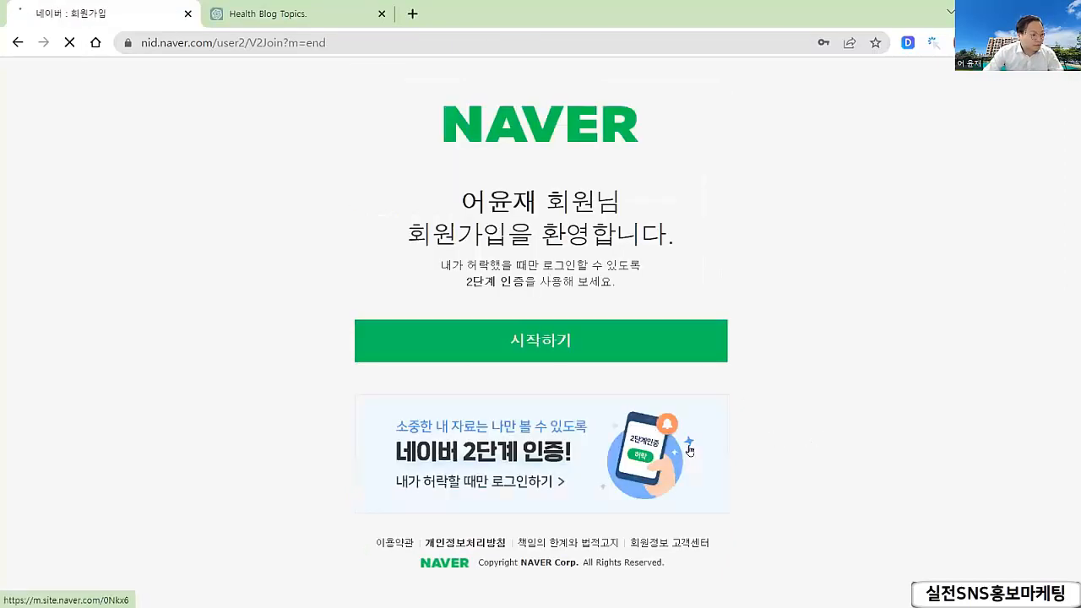
Save the new login in Chrome and start using the account from the welcome page
click(747, 272)
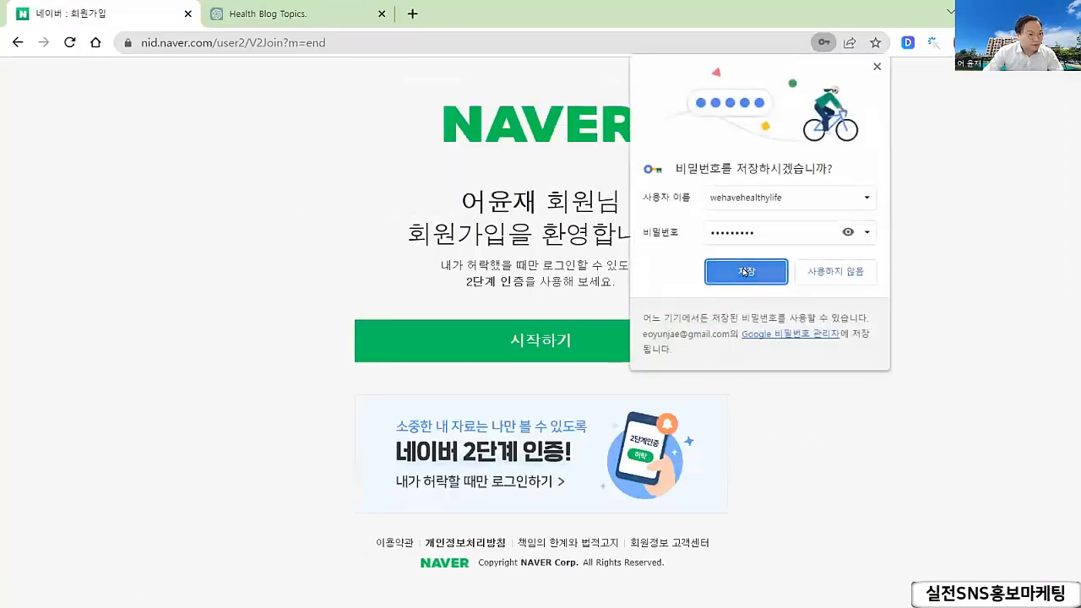
drag(429, 211, 729, 239)
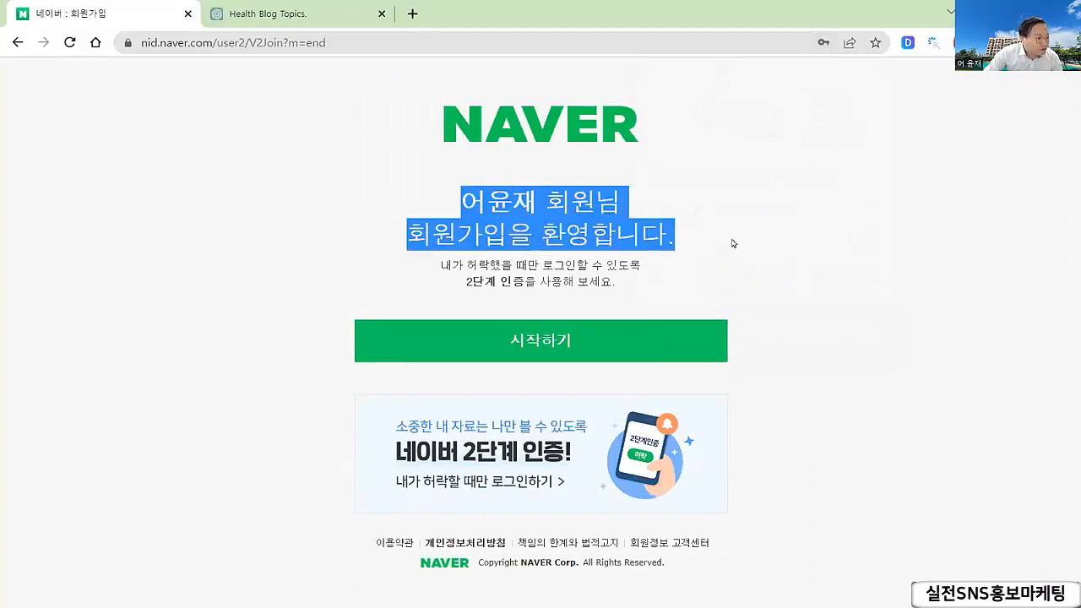
click(722, 266)
drag(419, 224, 685, 307)
click(620, 342)
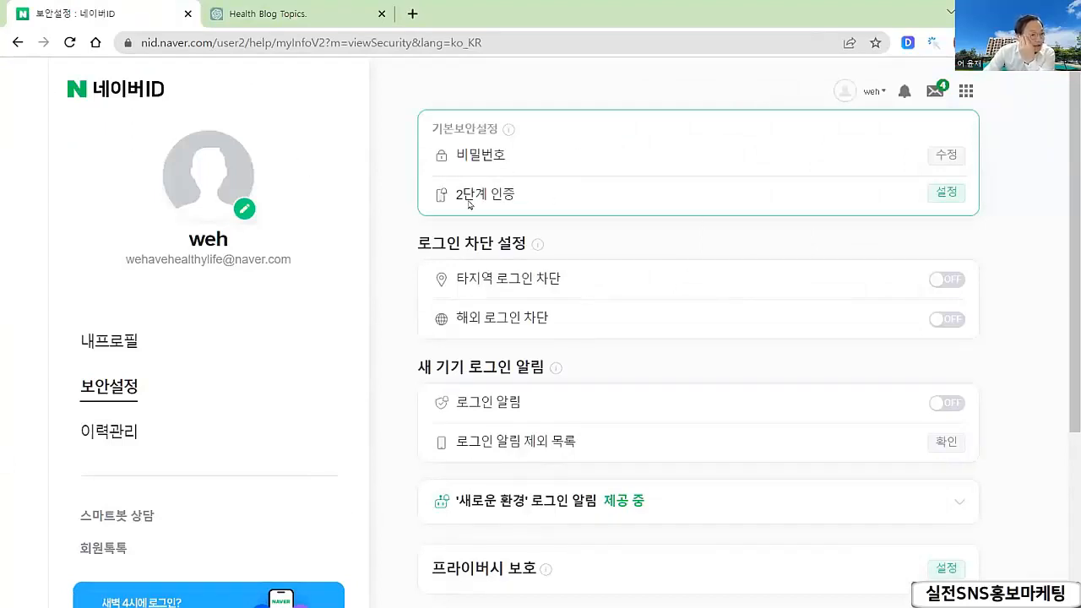
Open the new account's Naver Mail inbox
scroll(328, 379, down, 2)
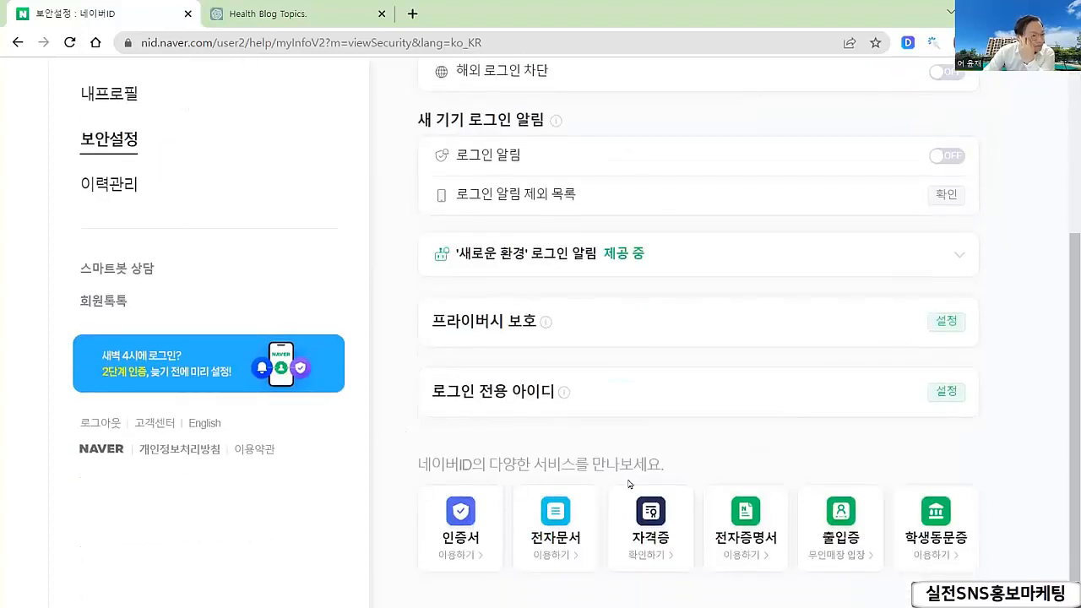
scroll(672, 324, up, 3)
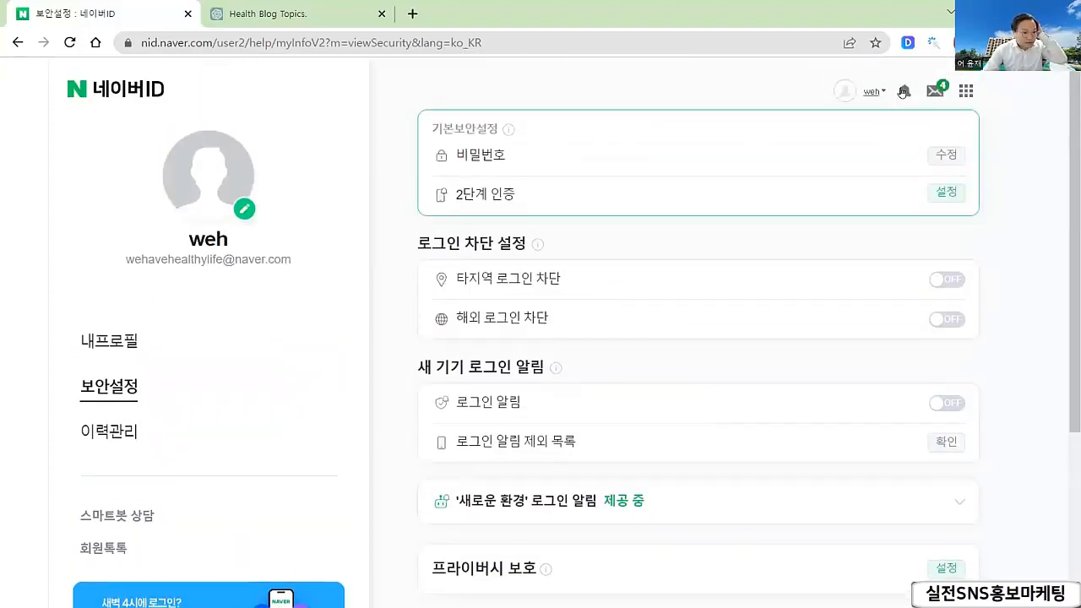
click(933, 98)
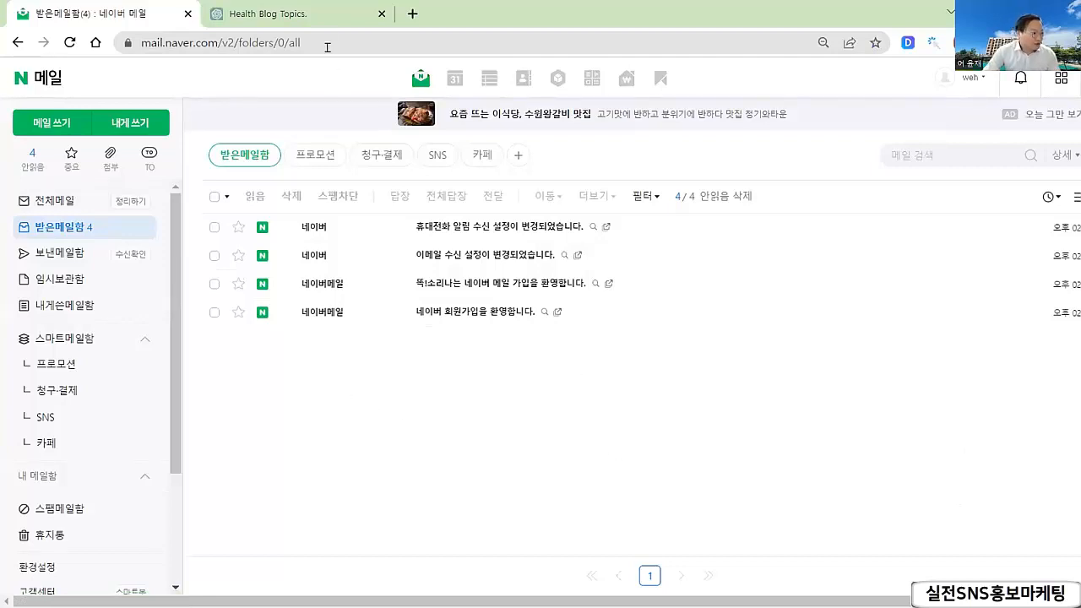
In a new tab, go to blog.naver.com/wehavehealthylife
click(414, 46)
text(ㅠ)
key(BackSpace)
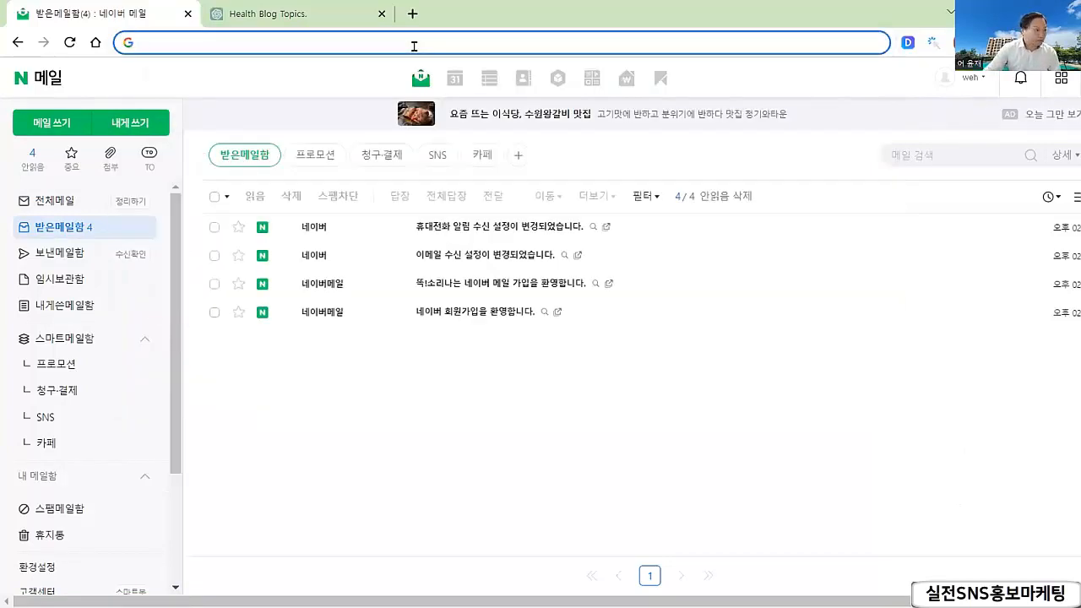
key(Escape)
click(412, 13)
text(blog.naver.com/eocomim)
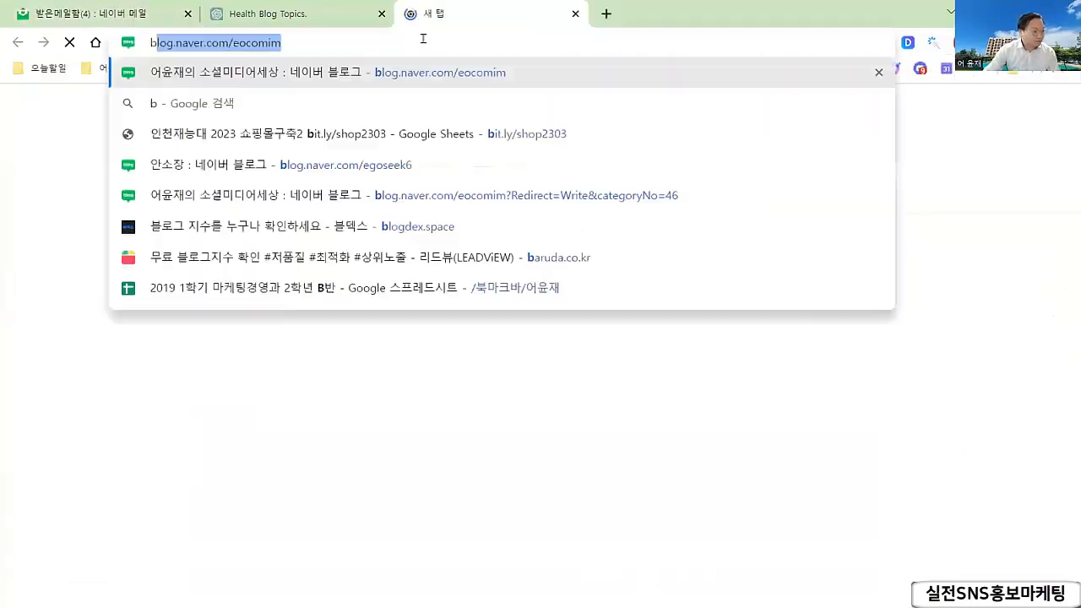
click(423, 39)
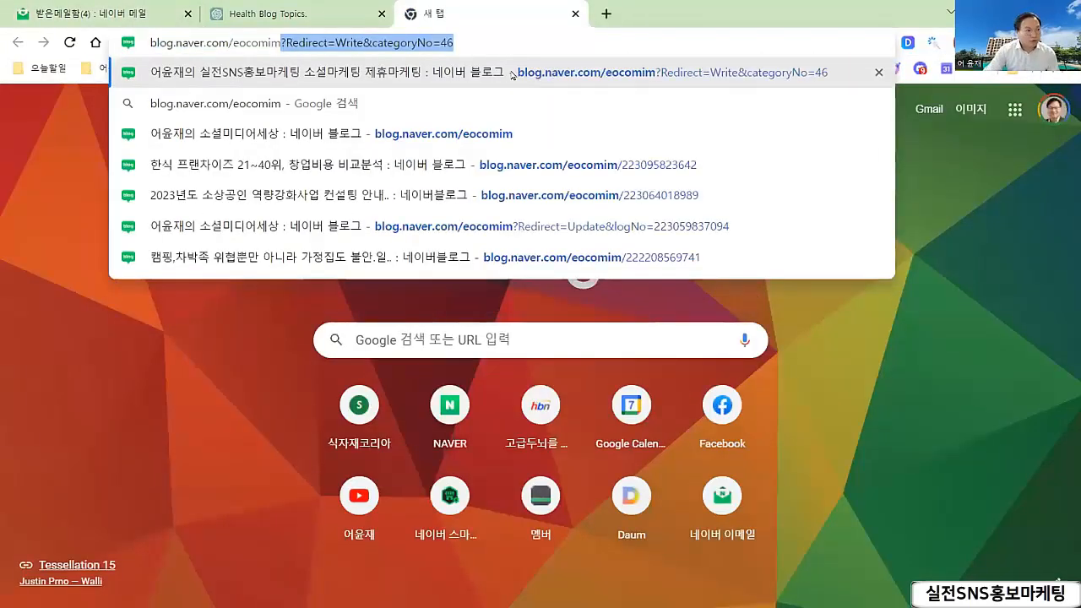
key(BackSpace)
key(BackSpace)
key(BackSpace)
key(BackSpace)
key(BackSpace)
key(BackSpace)
key(BackSpace)
key(BackSpace)
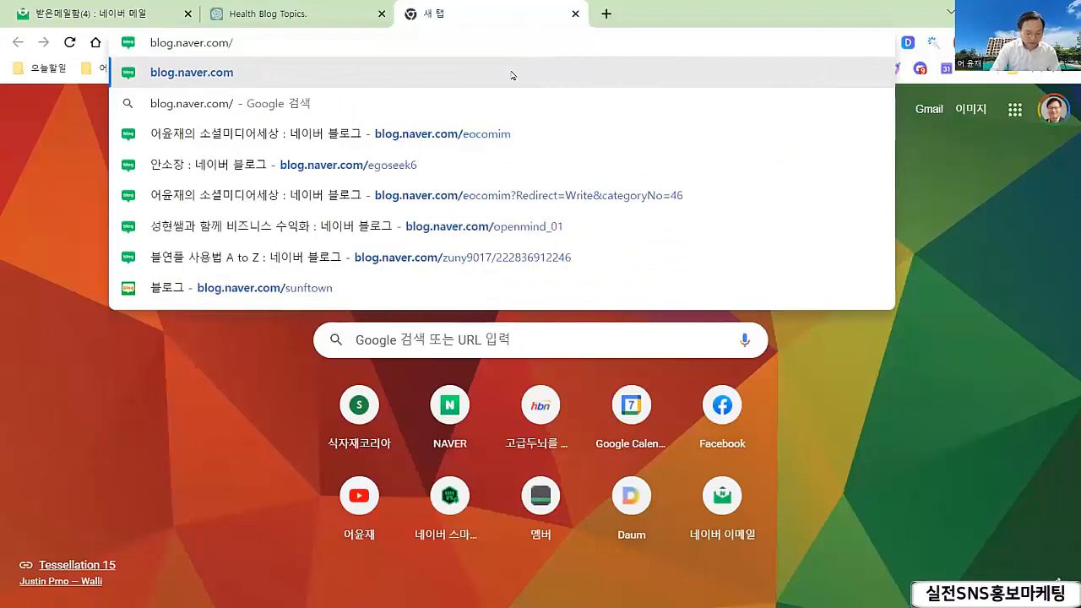
text(we)
key(BackSpace)
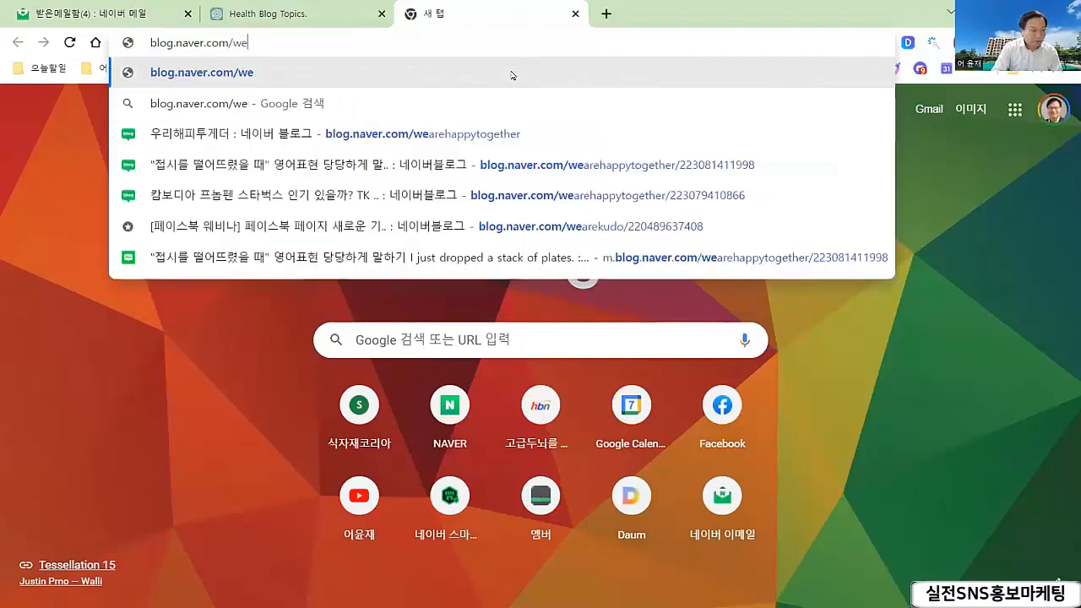
text(han)
key(BackSpace)
key(BackSpace)
text(a)
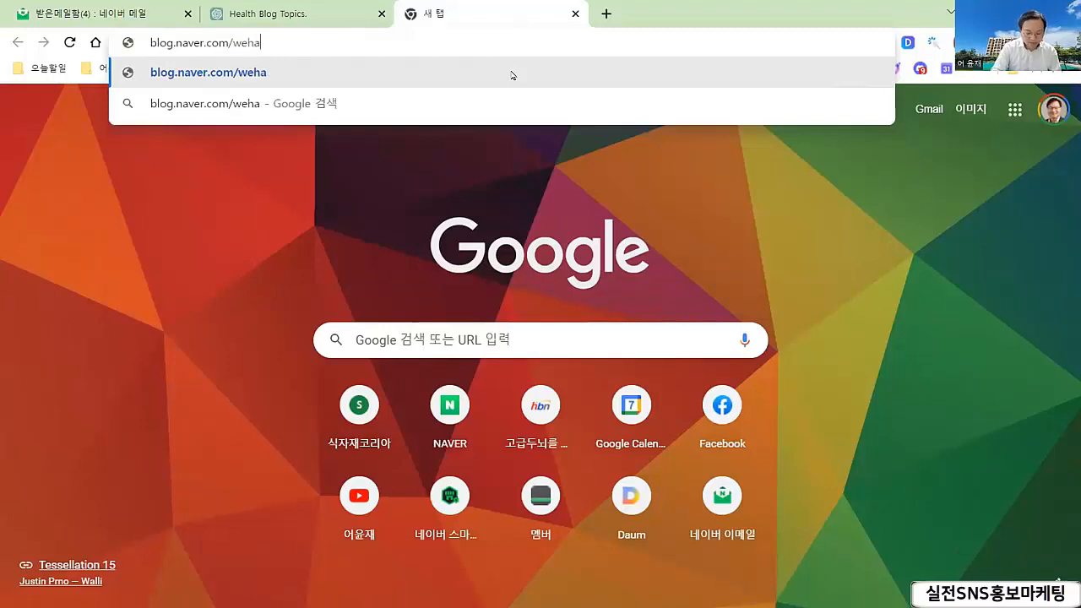
text(vehealthylife)
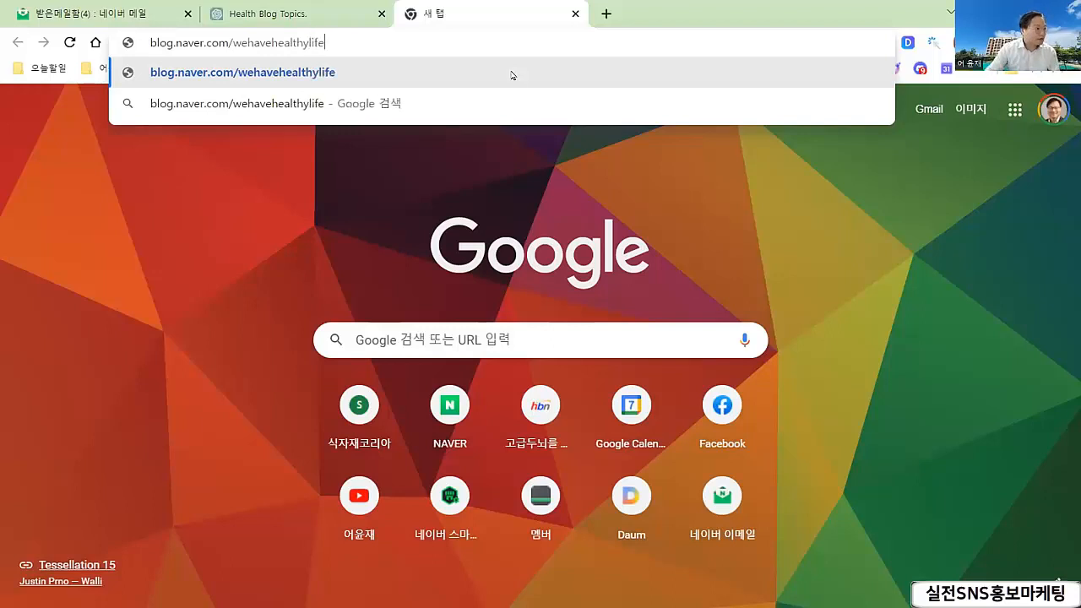
key(Return)
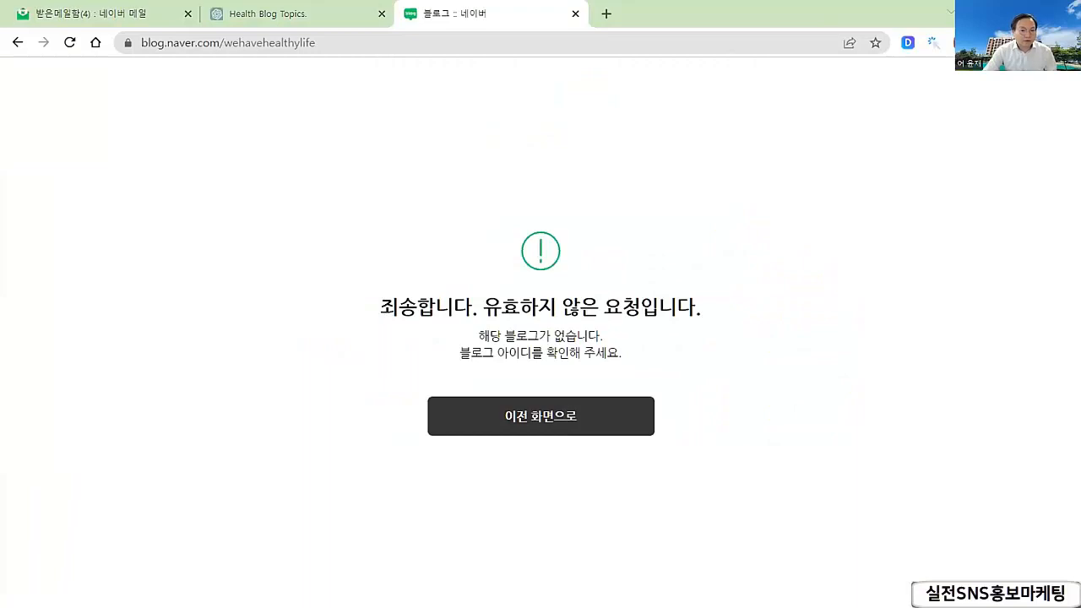
Reload the address, leave the 'blog doesn't exist' page, and return to the mail tab
click(317, 41)
drag(263, 41, 553, 44)
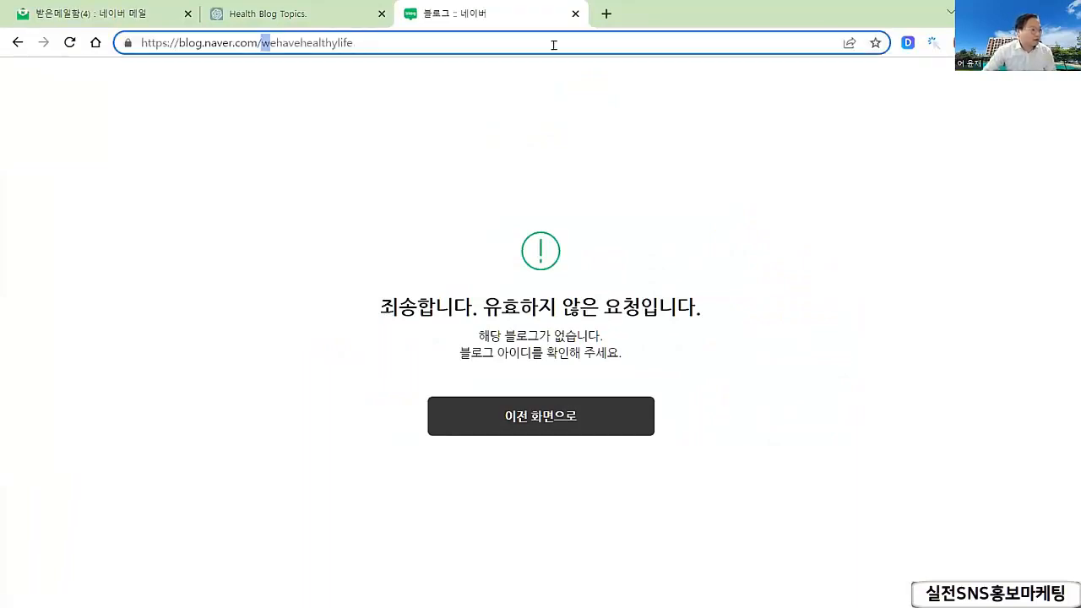
key(Return)
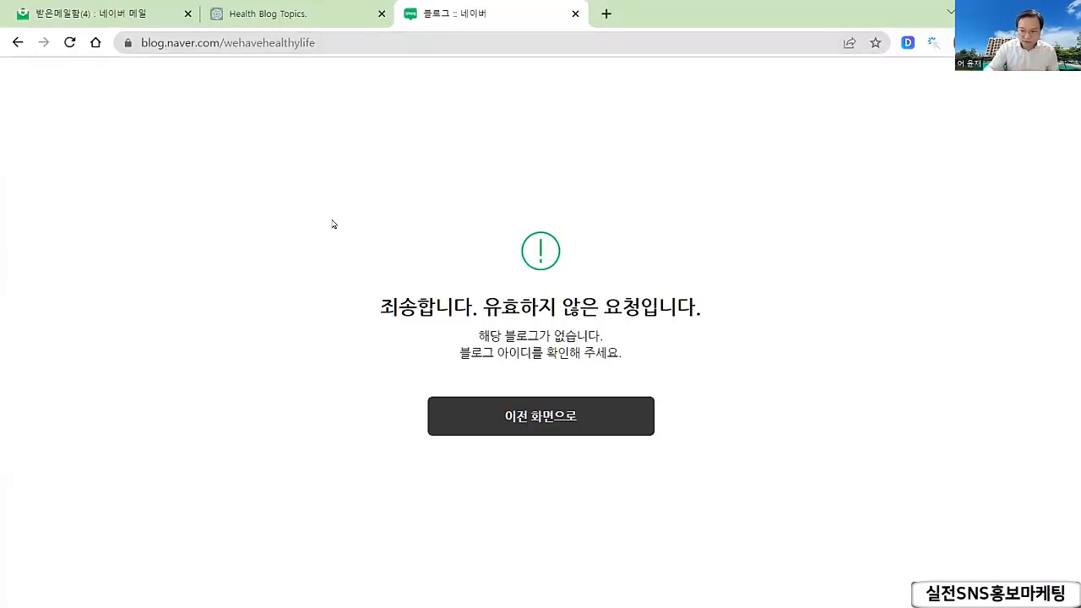
click(548, 431)
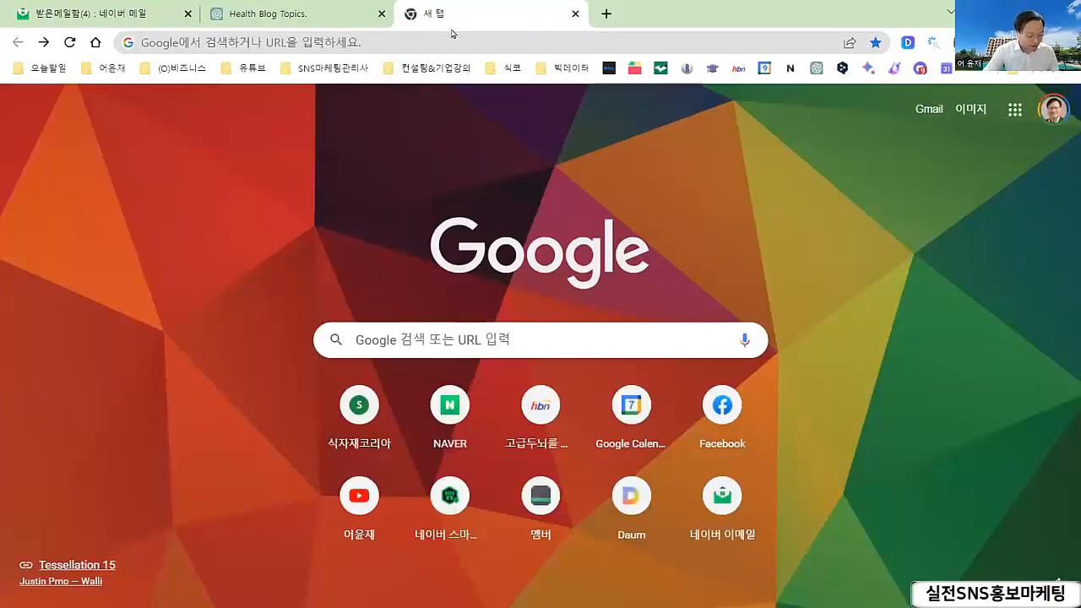
click(423, 38)
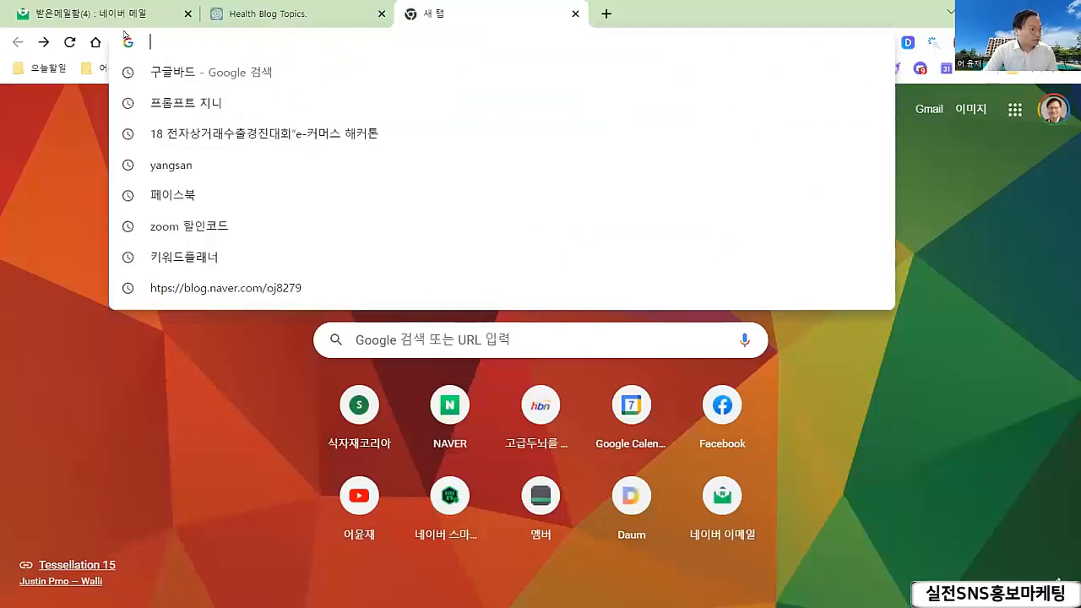
click(93, 14)
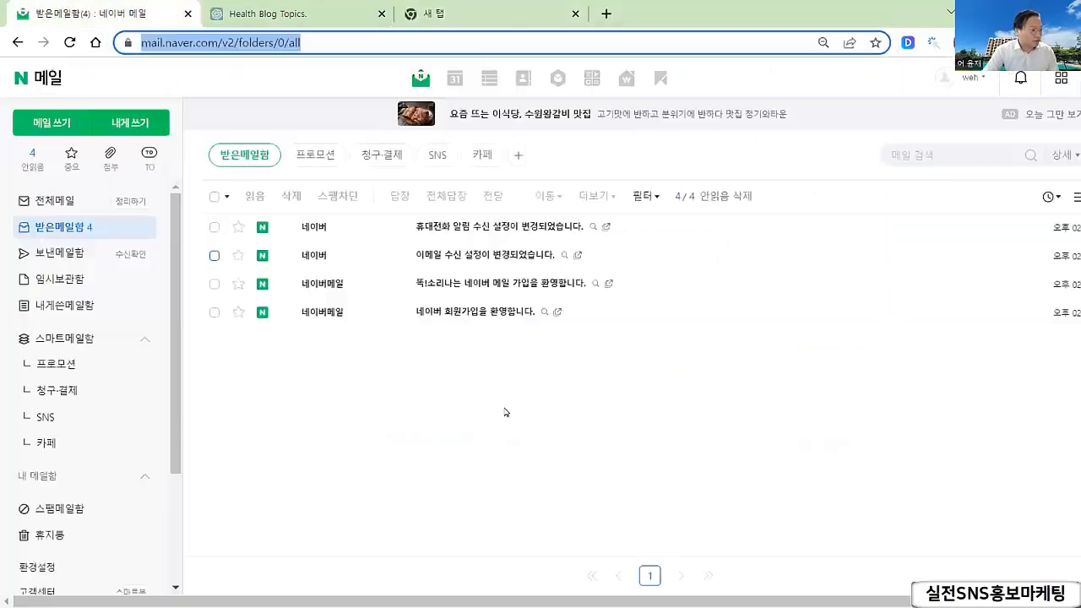
From the Naver home page, check the profile's blog section and choose 블로그 아이디 만들기
click(20, 82)
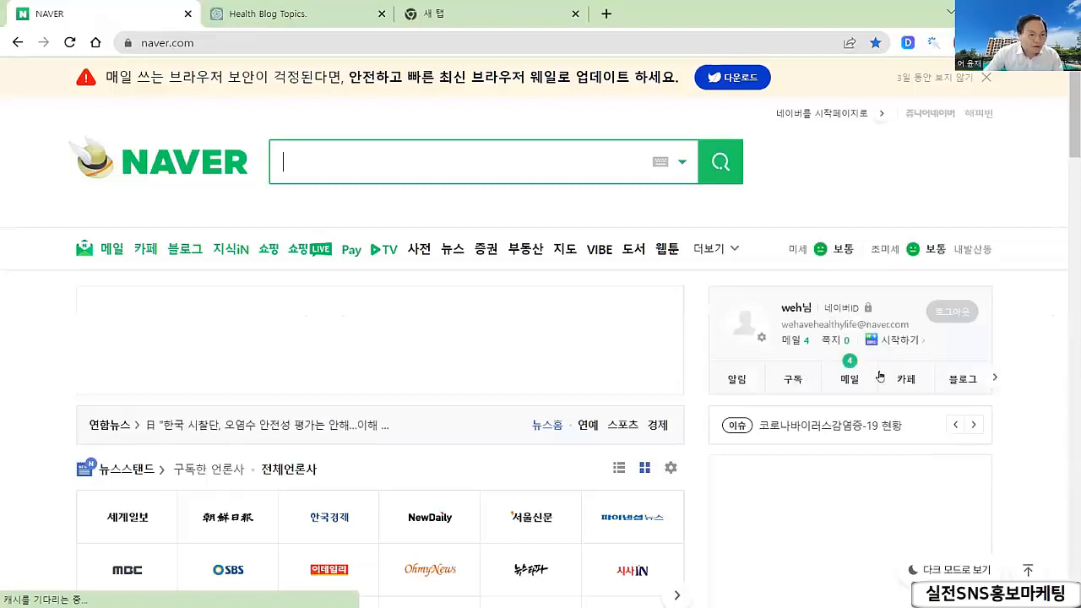
click(969, 388)
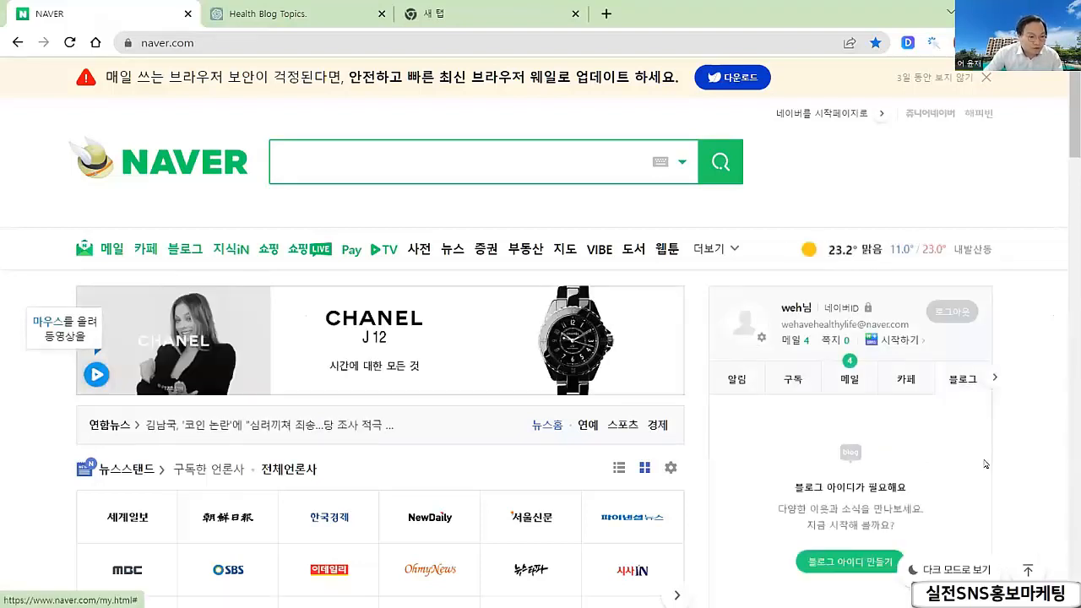
scroll(868, 416, down, 1)
click(764, 415)
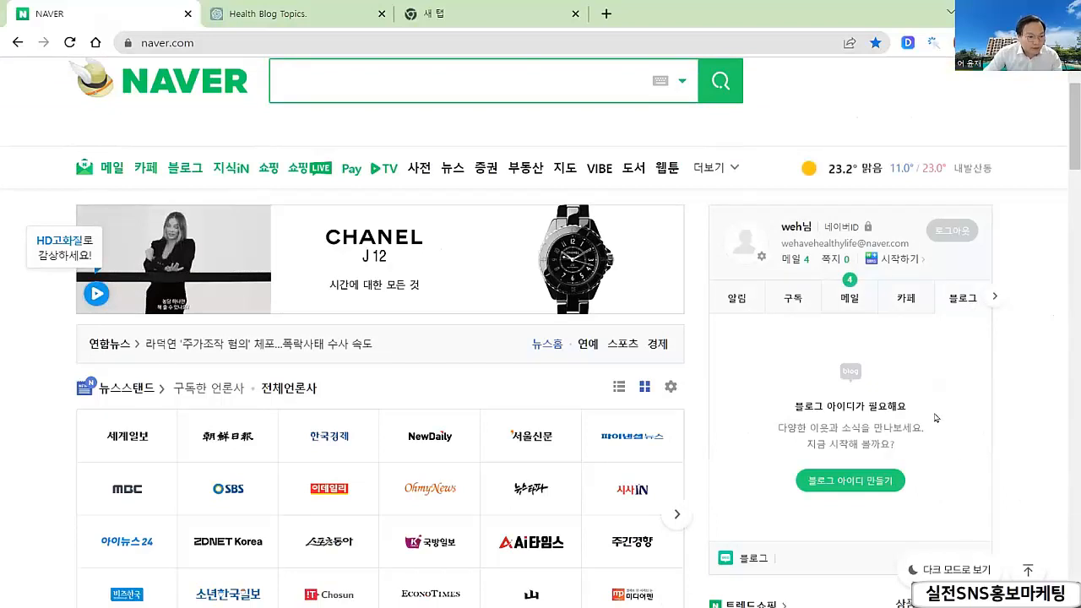
drag(935, 417, 959, 452)
click(839, 484)
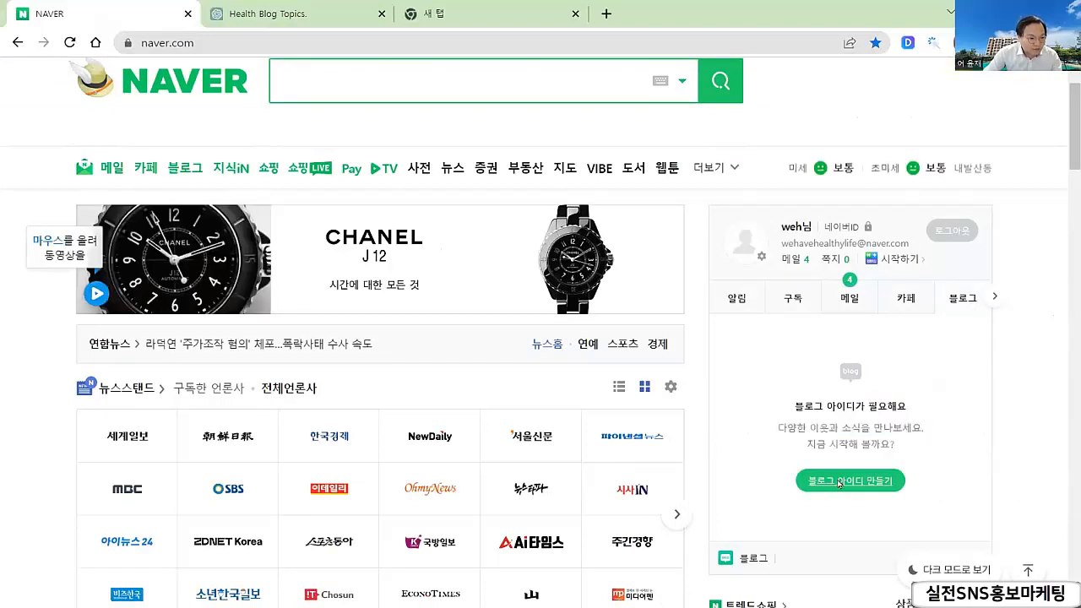
click(838, 482)
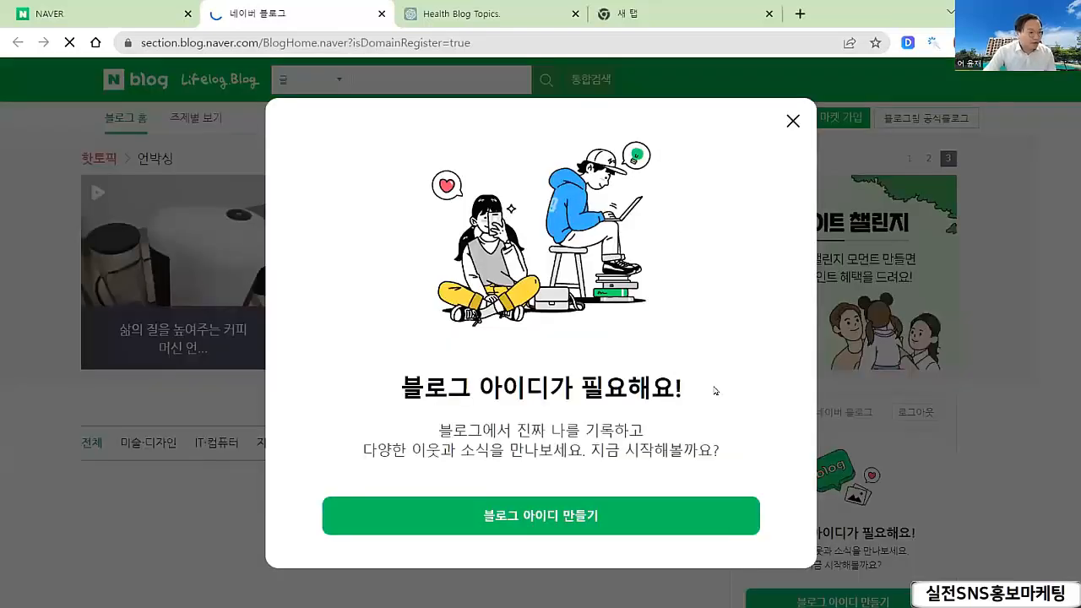
Enter wehealthylife as the blog ID
click(537, 524)
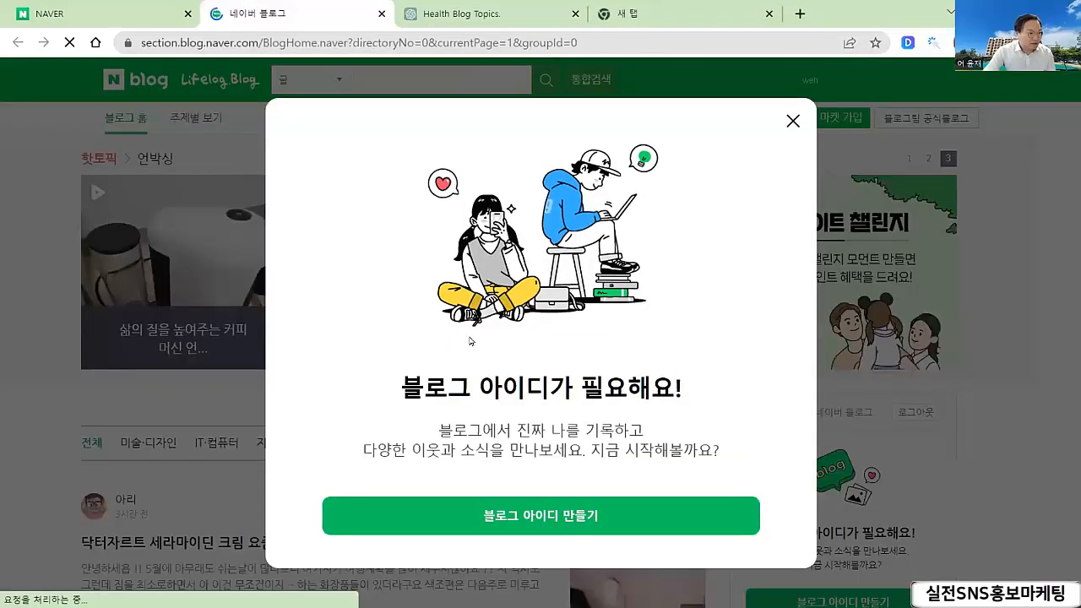
click(541, 257)
text(wehavehealthylife)
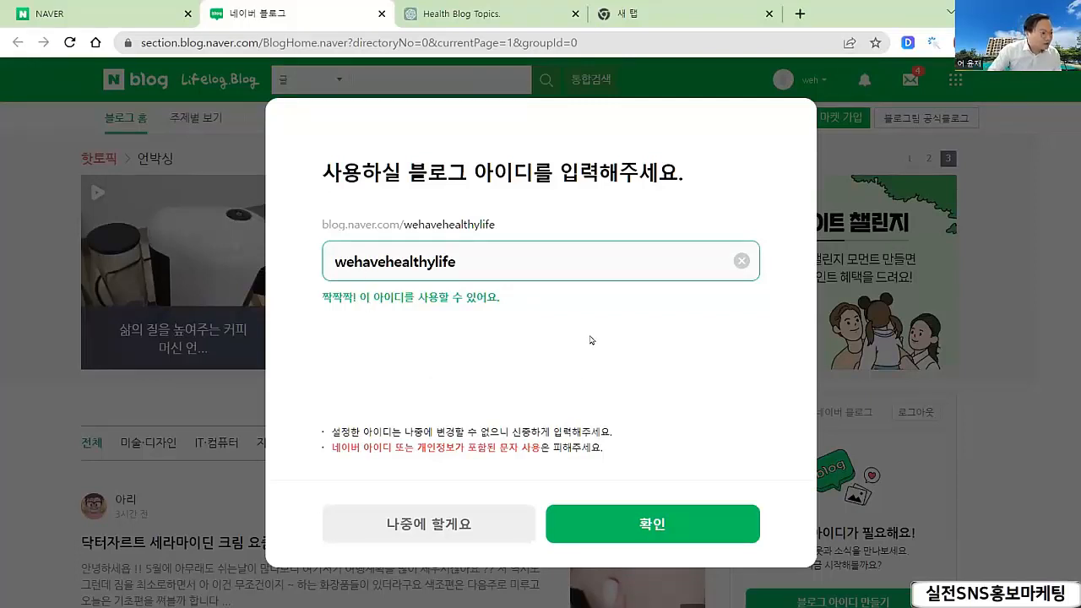
key(Left)
key(BackSpace)
key(BackSpace)
key(BackSpace)
key(BackSpace)
key(BackSpace)
key(BackSpace)
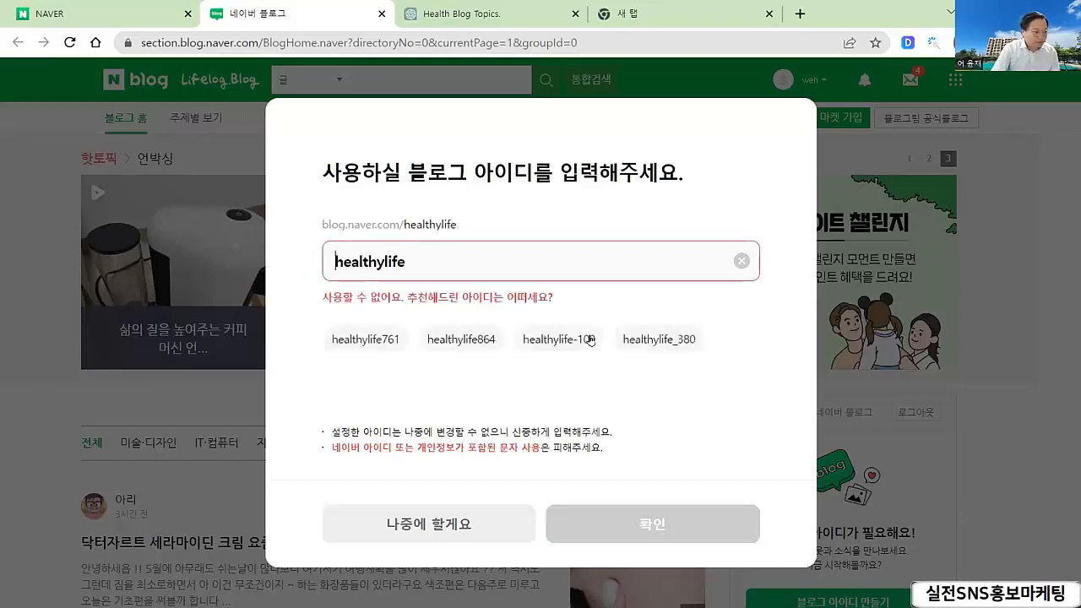
text(we)
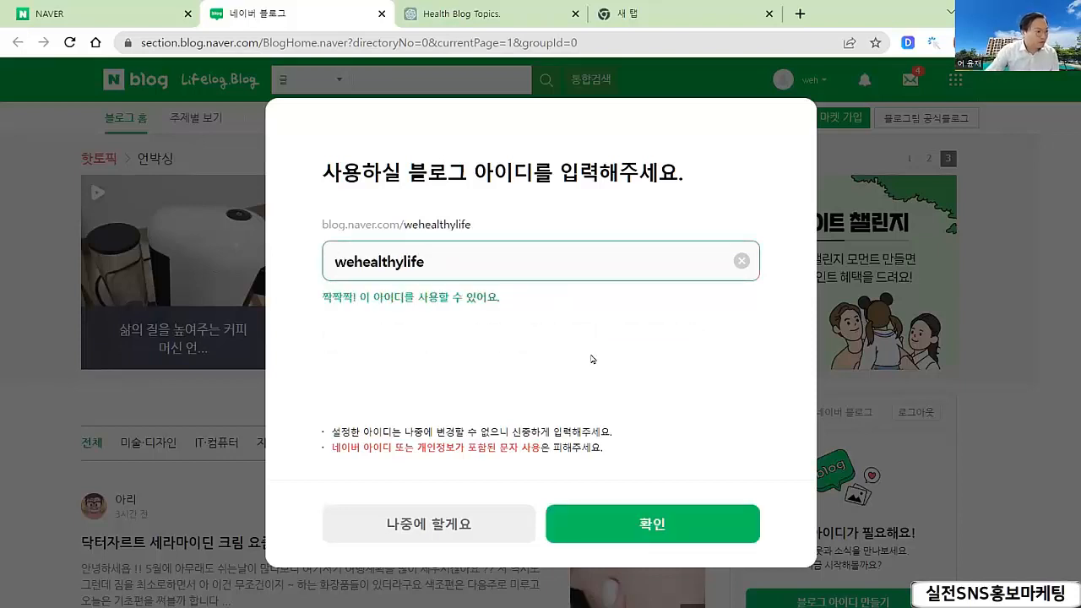
key(BackSpace)
key(BackSpace)
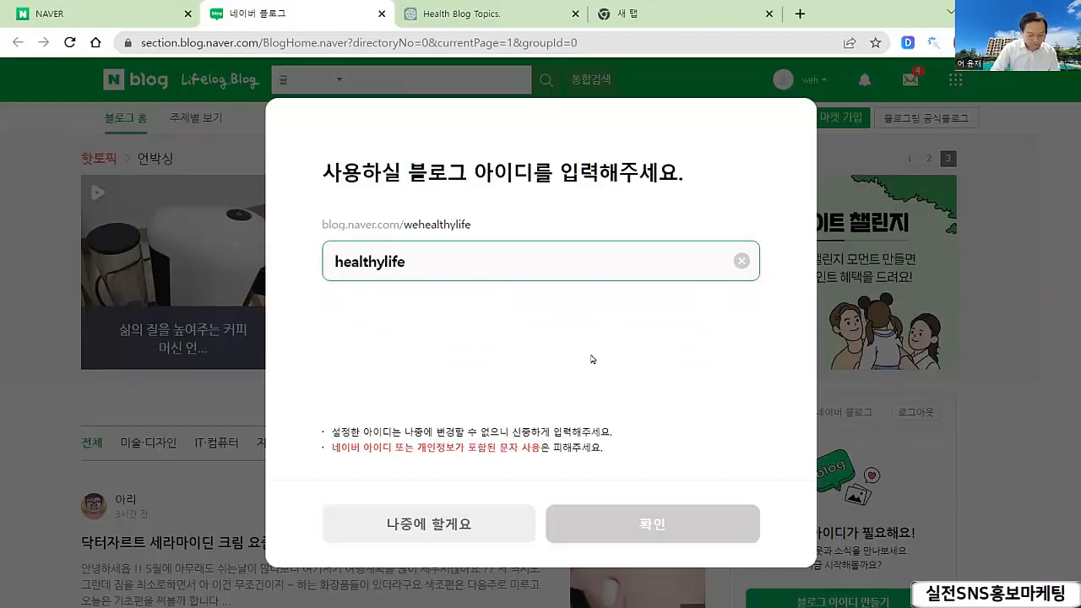
text(have)
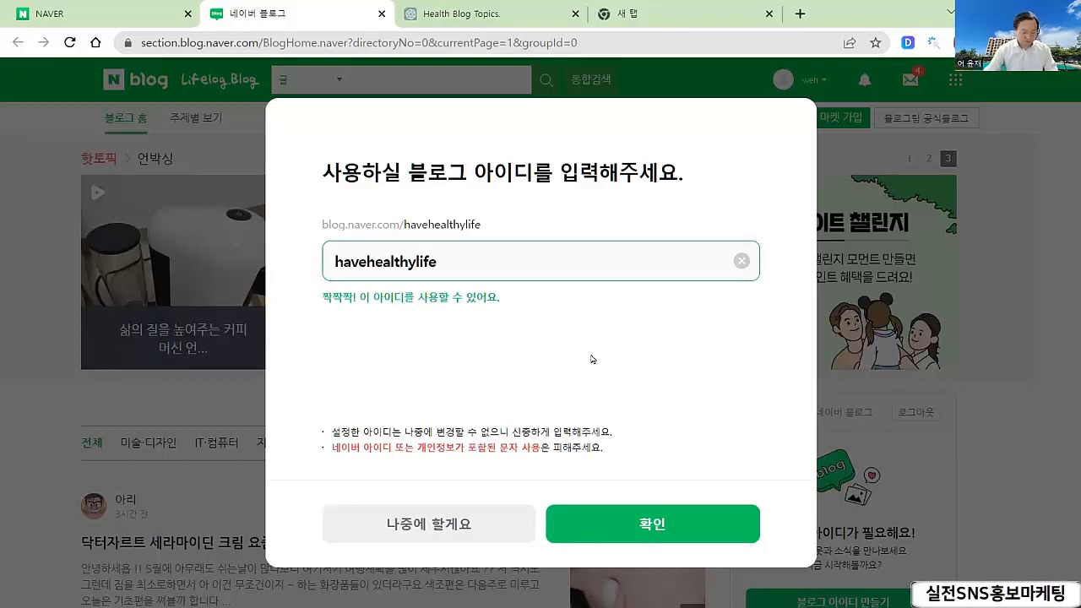
key(BackSpace)
key(BackSpace)
key(BackSpace)
key(BackSpace)
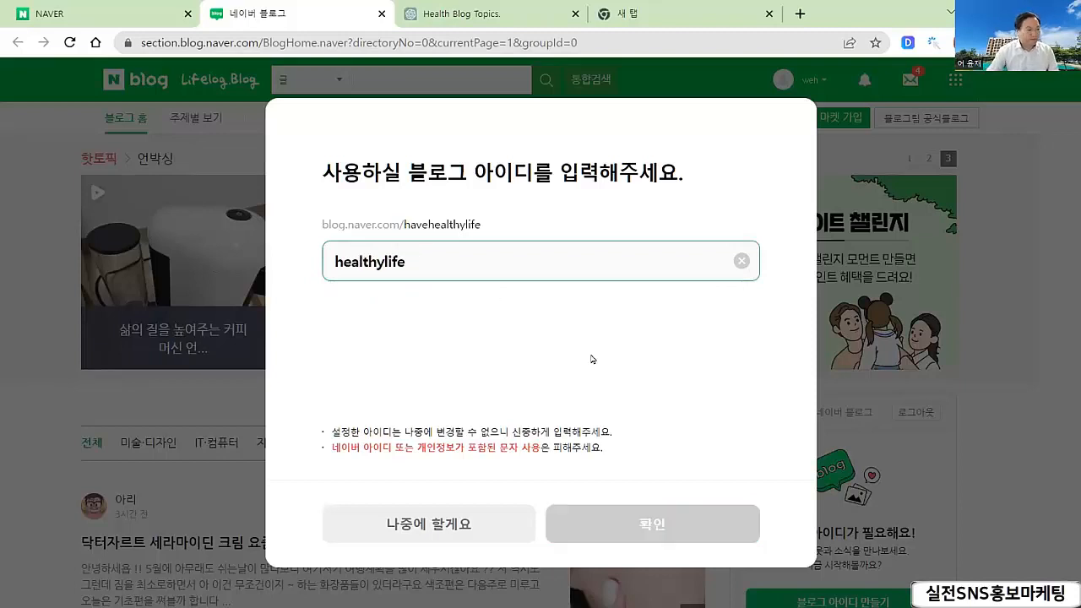
text(we)
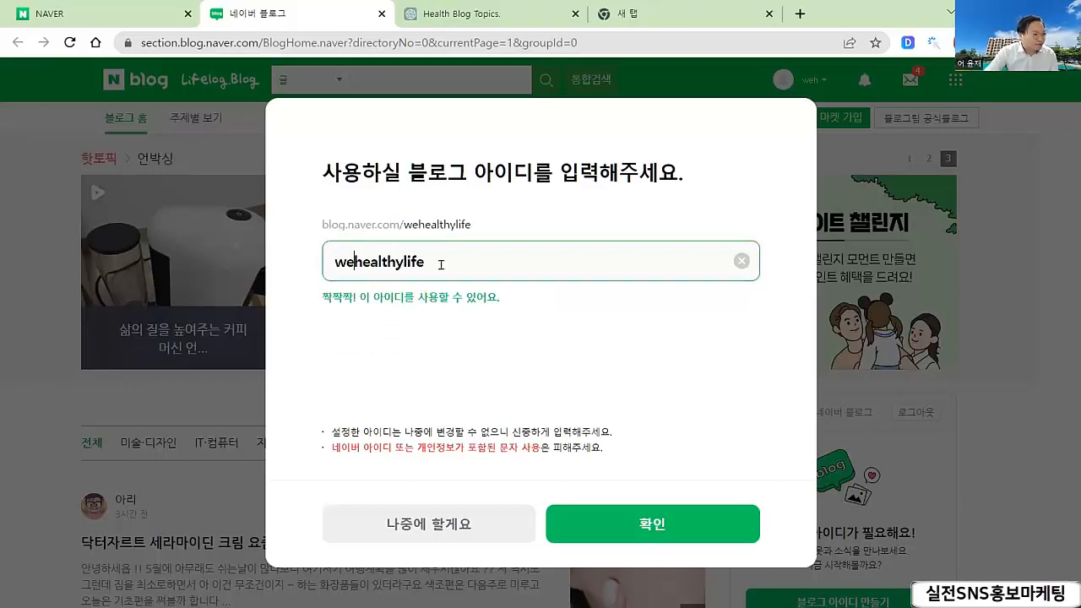
key(ctrl+a)
click(555, 398)
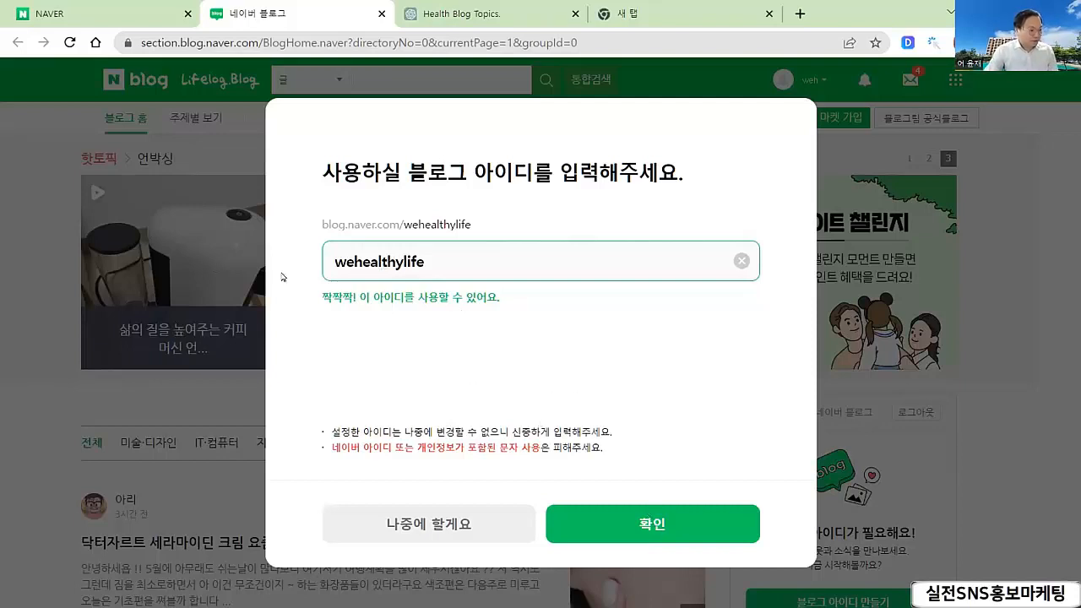
key(ctrl+a)
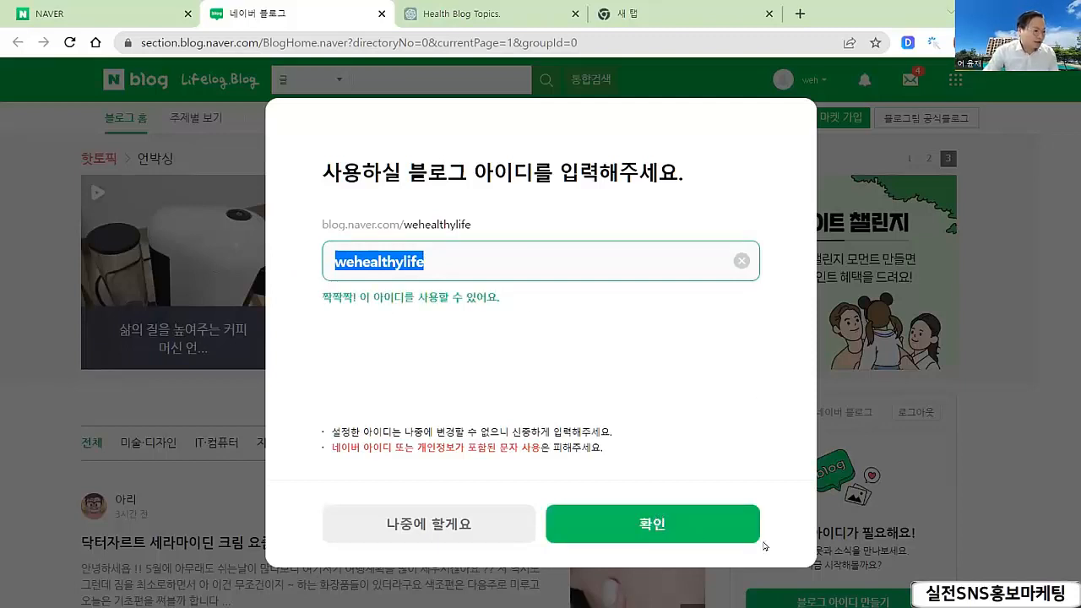
Submit the ID and confirm creating the blog under wehealthylife
click(754, 537)
triple_click(643, 381)
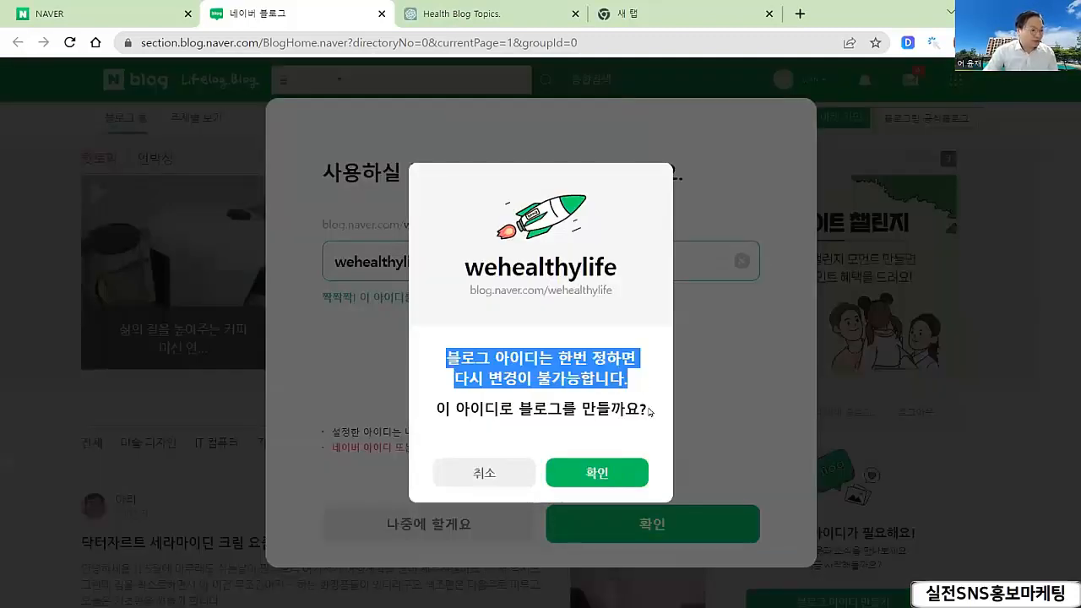
drag(649, 411, 634, 429)
click(489, 398)
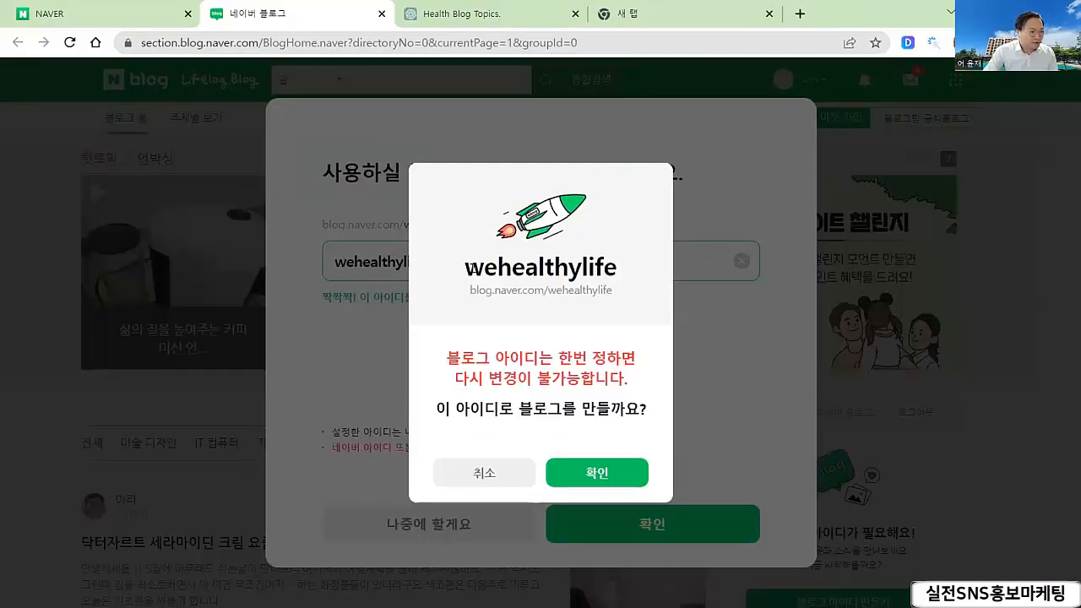
click(598, 473)
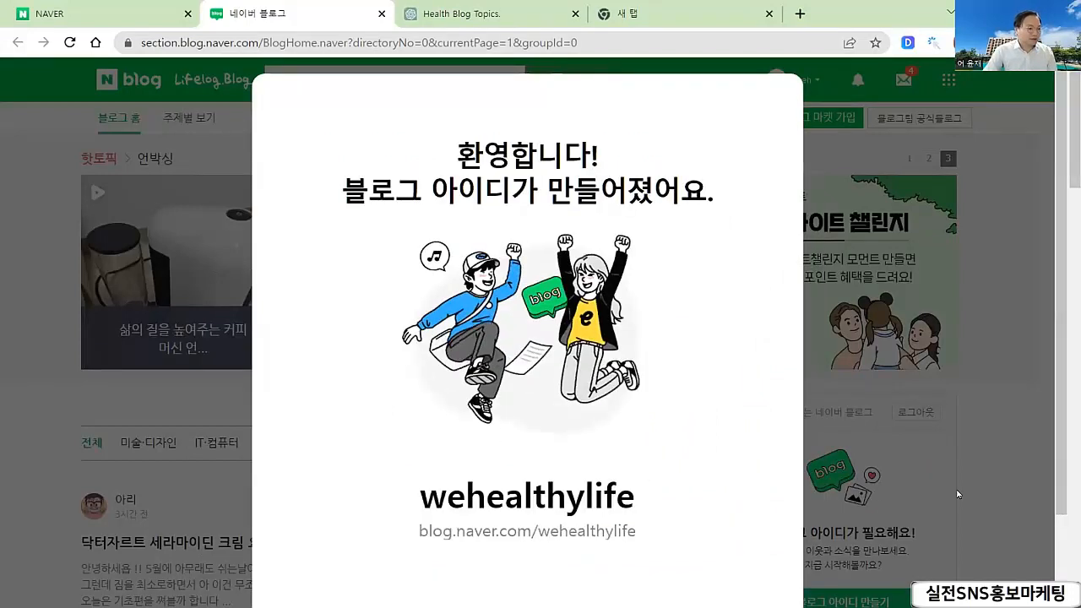
Choose 건강·의학 from the blog topic list in the additional details form
scroll(844, 489, down, 1)
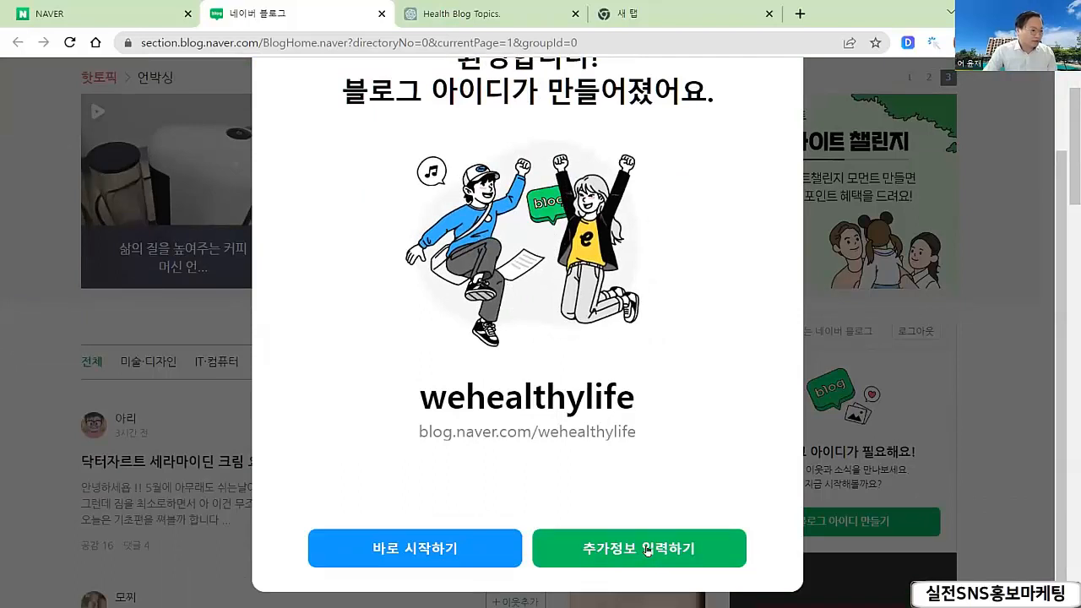
drag(654, 549, 637, 550)
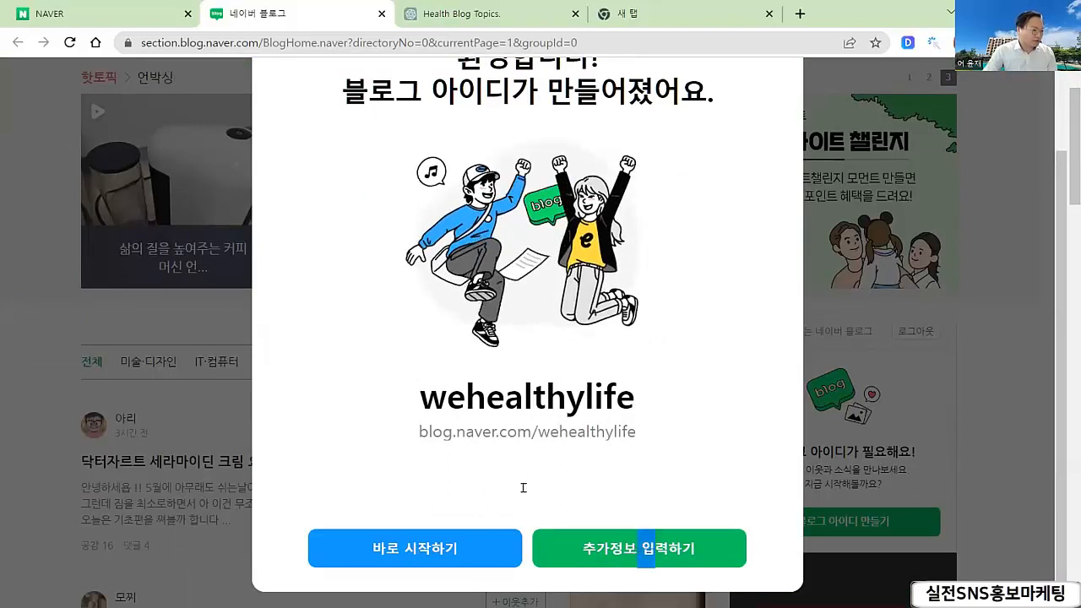
click(574, 549)
scroll(435, 229, down, 2)
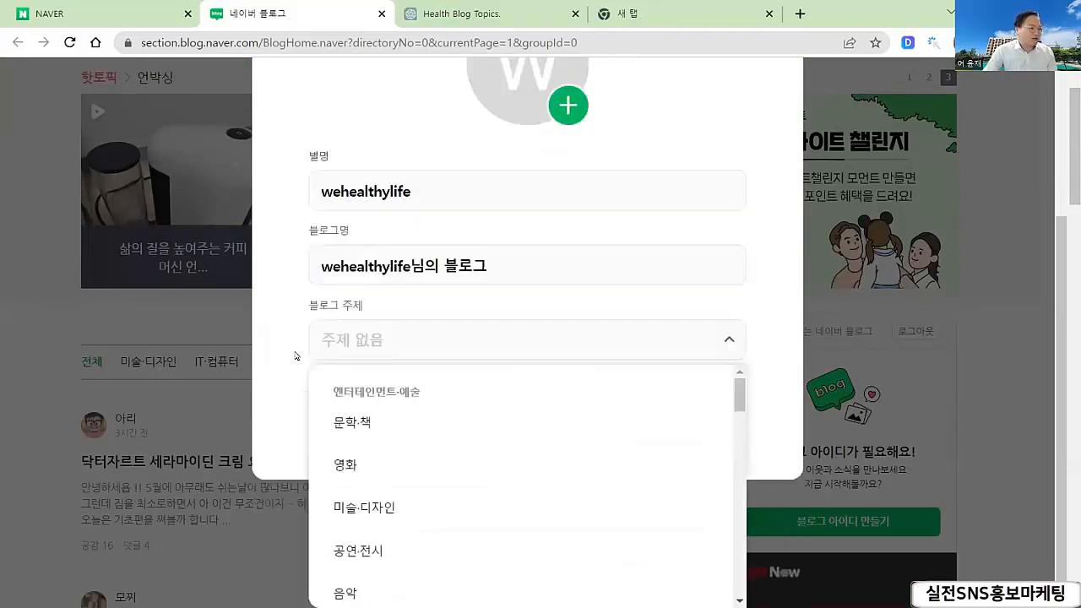
click(783, 426)
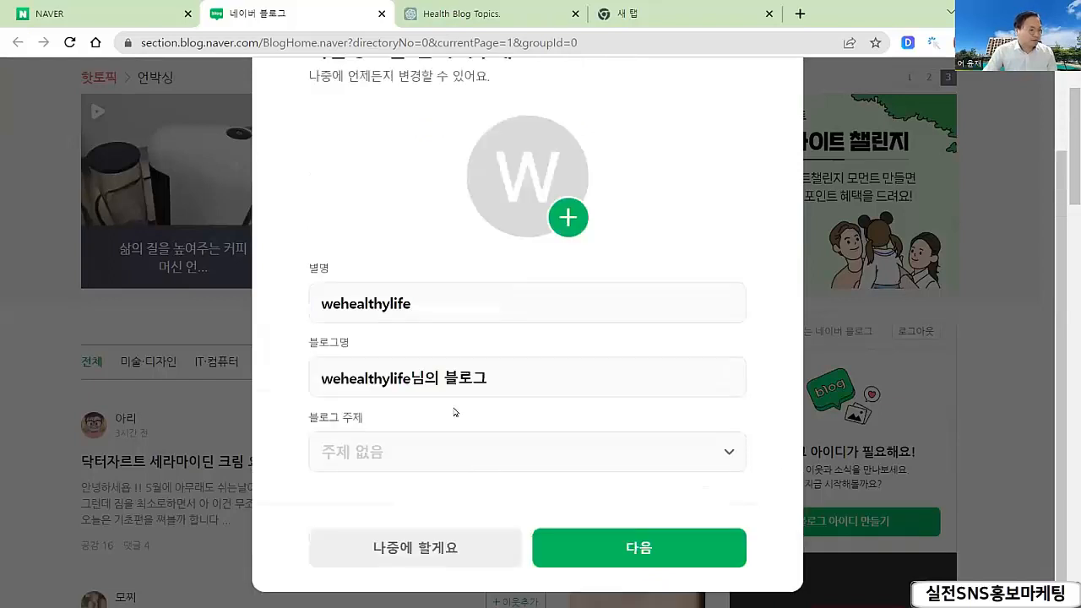
scroll(473, 448, down, 1)
click(601, 439)
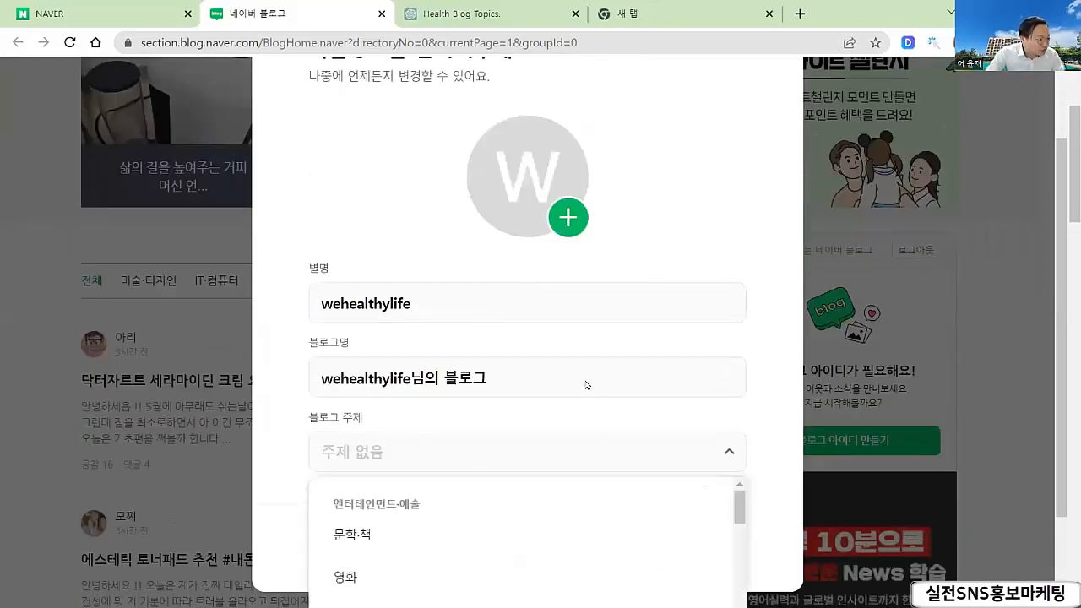
scroll(448, 405, down, 1)
scroll(448, 422, down, 3)
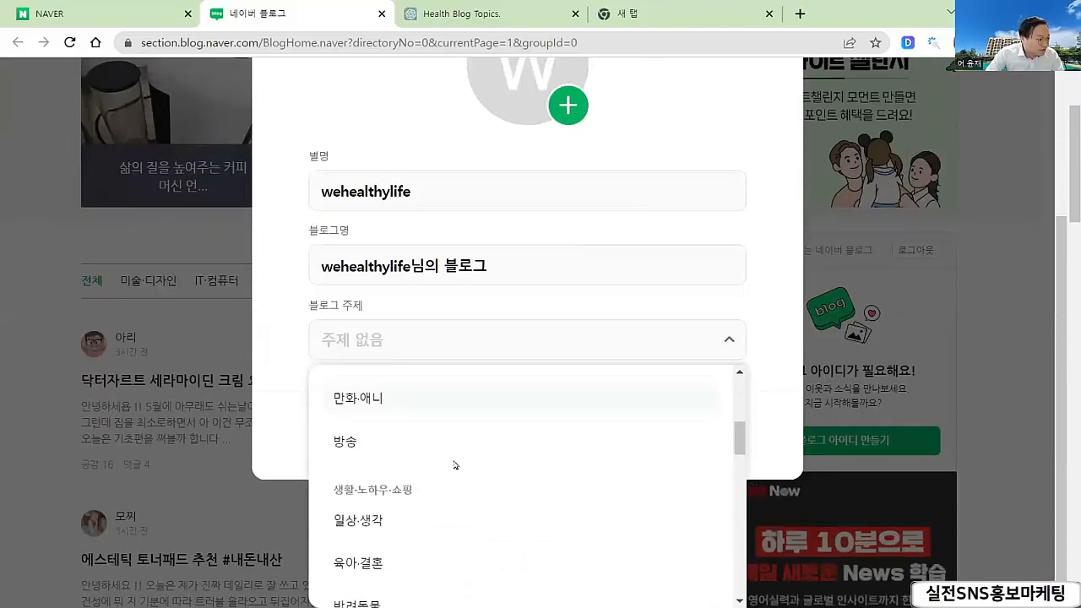
scroll(454, 465, down, 2)
scroll(453, 465, down, 1)
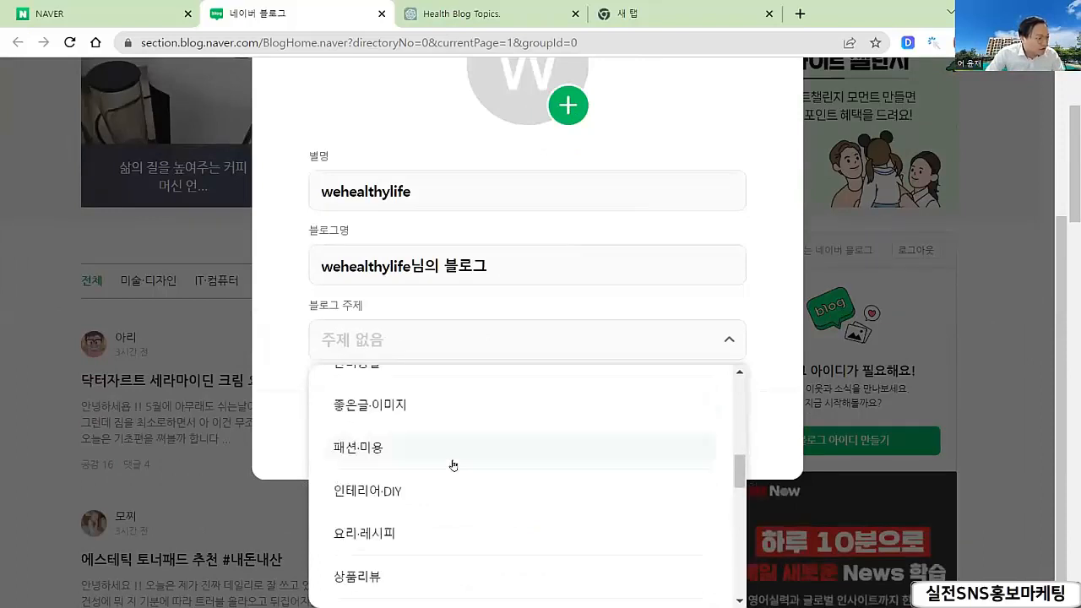
scroll(453, 465, down, 2)
scroll(451, 495, down, 4)
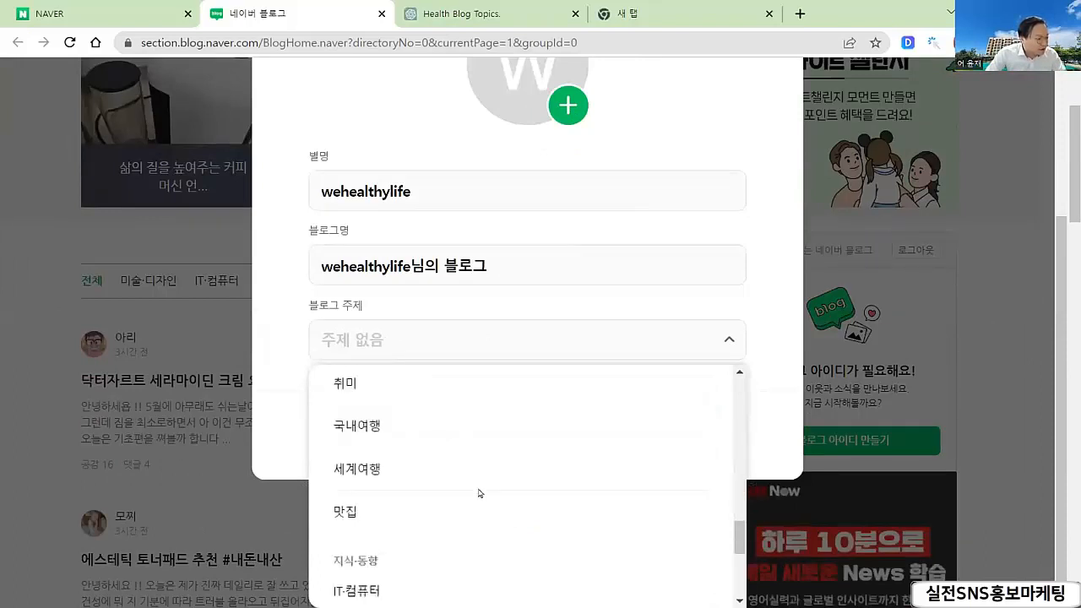
scroll(479, 493, down, 3)
scroll(415, 542, up, 1)
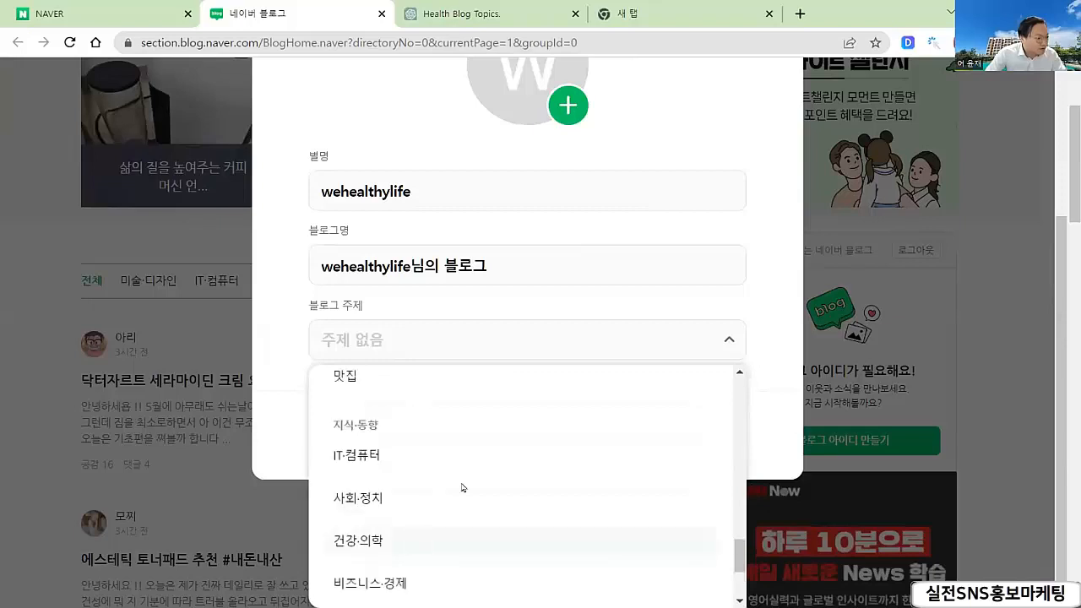
click(455, 541)
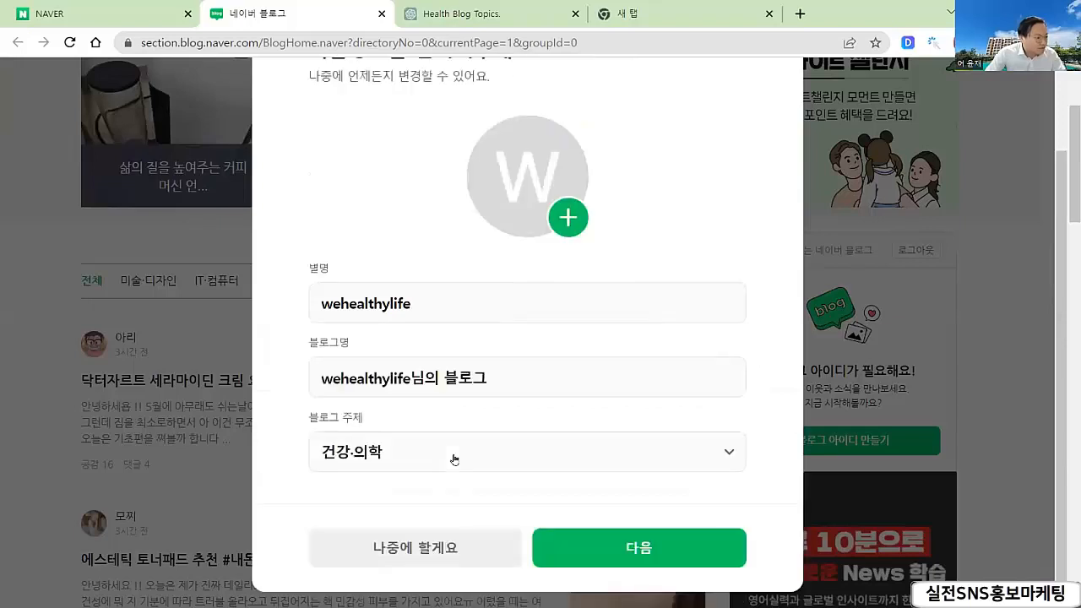
click(645, 547)
Select 비즈니스·경제, 상품리뷰 and 패션·미용 as additional interests
click(435, 245)
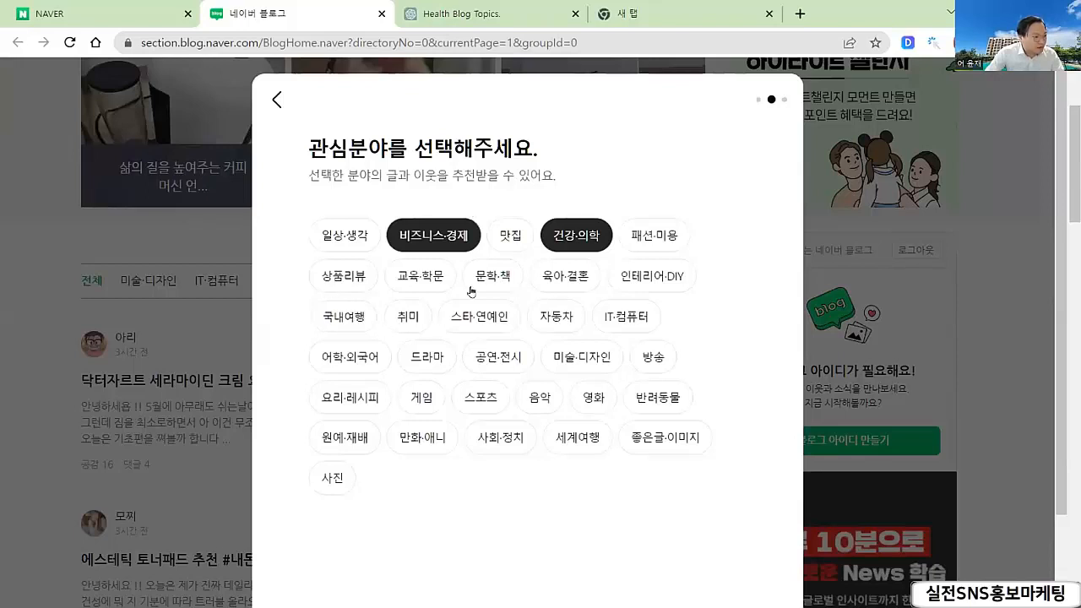
click(342, 276)
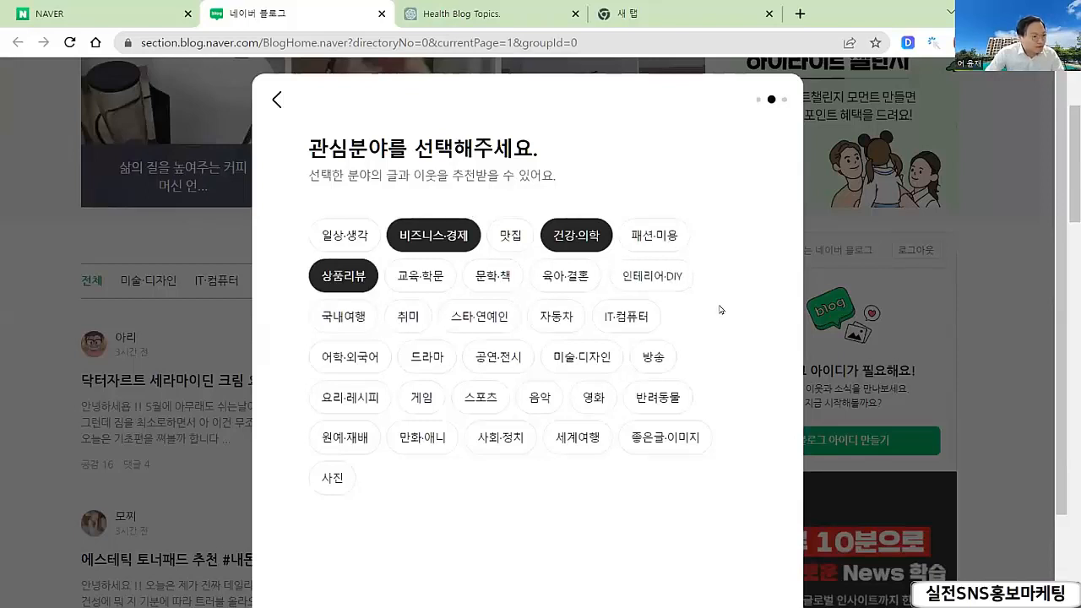
click(654, 235)
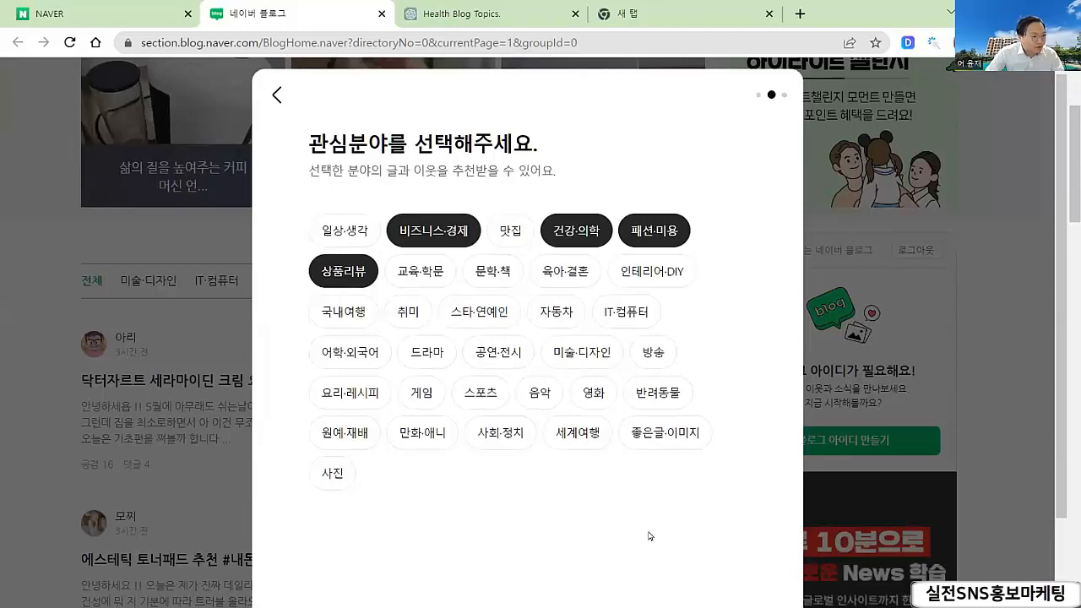
scroll(650, 535, down, 2)
click(639, 547)
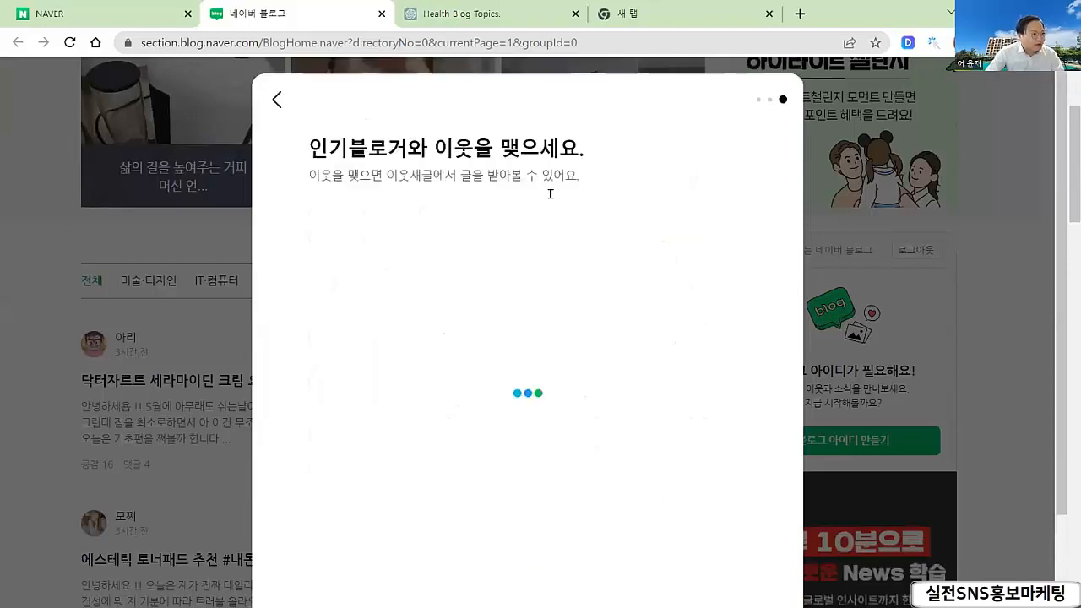
Skip past the suggested bloggers and start the blog
scroll(551, 337, down, 3)
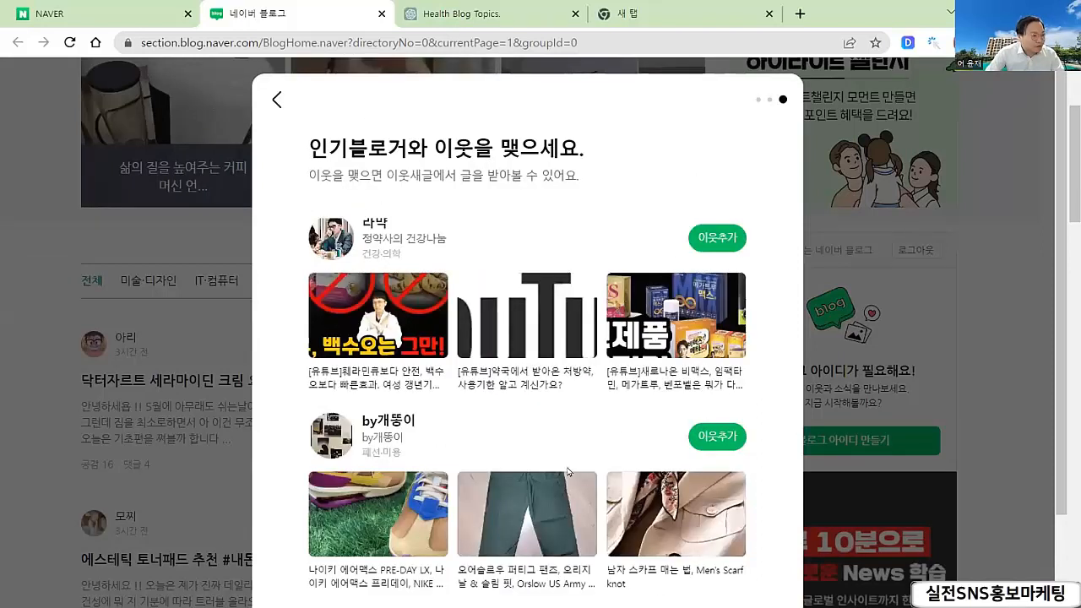
scroll(676, 456, down, 3)
scroll(684, 530, down, 5)
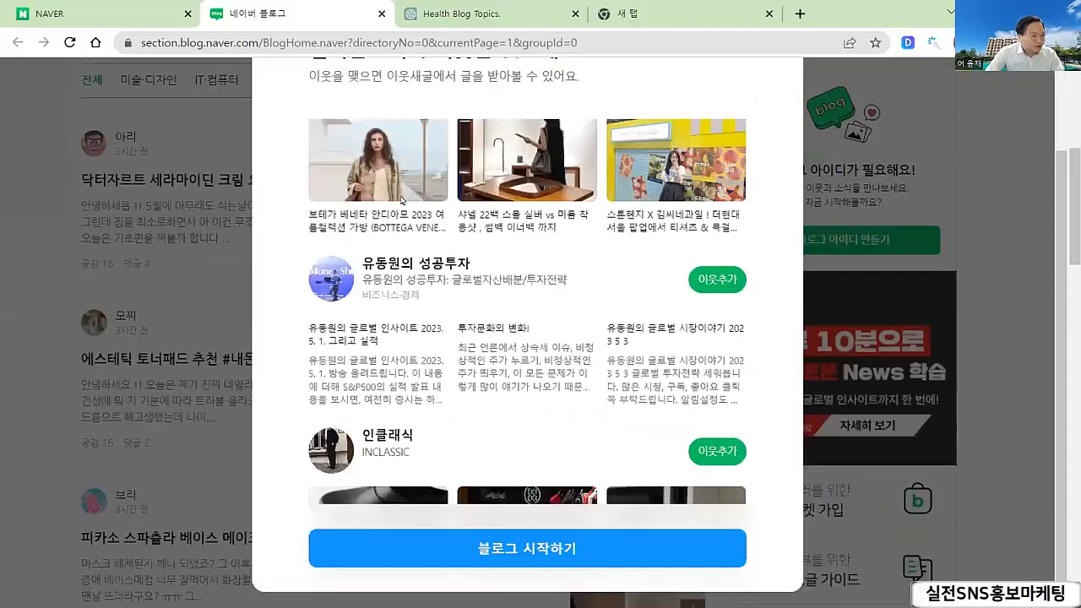
scroll(489, 426, down, 3)
scroll(509, 471, down, 3)
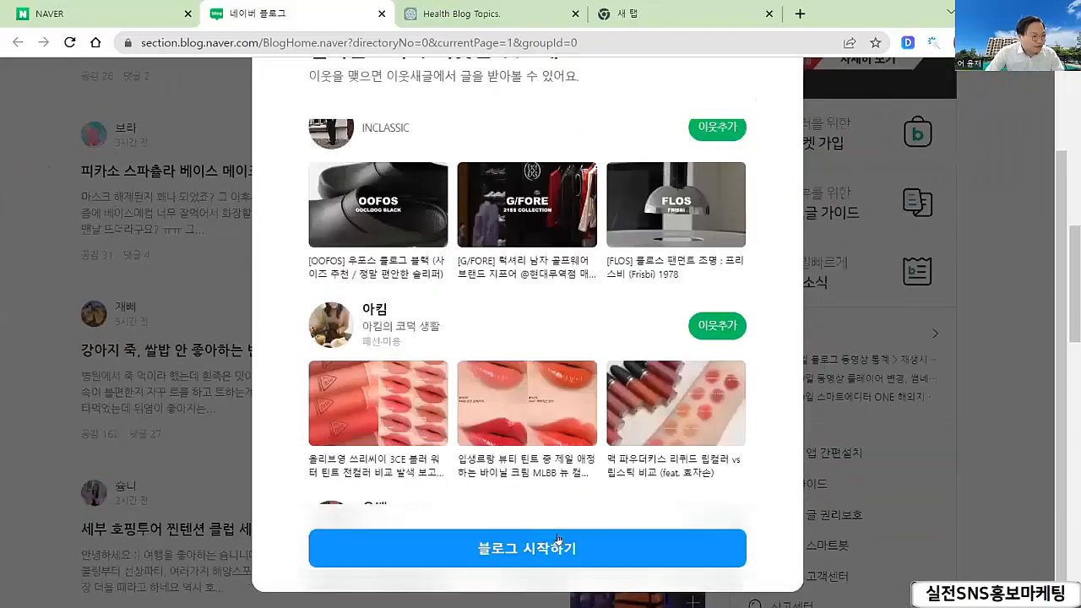
click(634, 535)
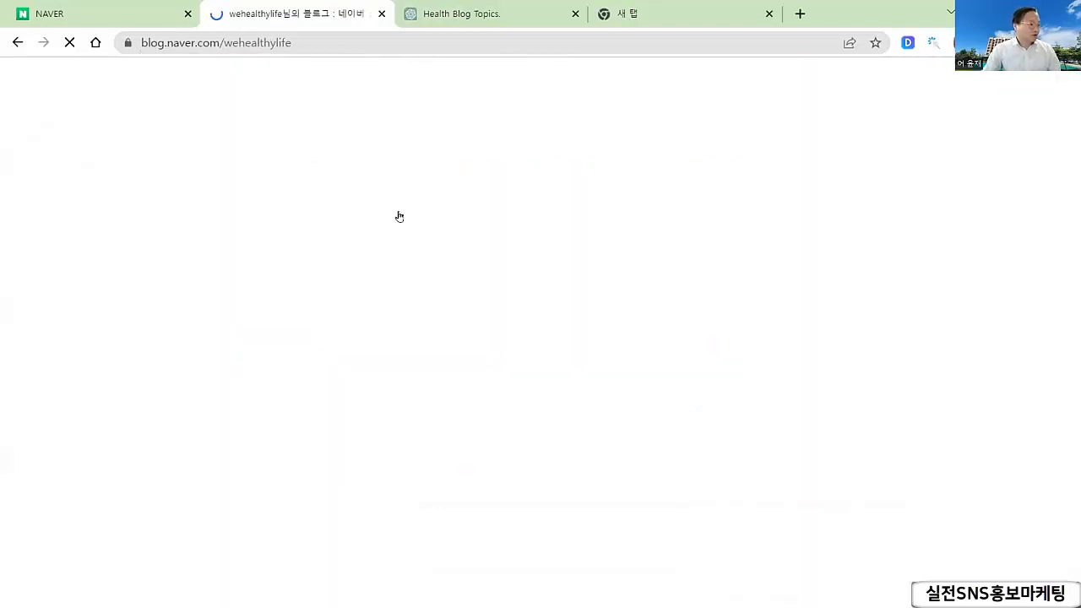
Scroll through the empty wehealthylife blog, then return to the NAVER tab
scroll(582, 359, down, 3)
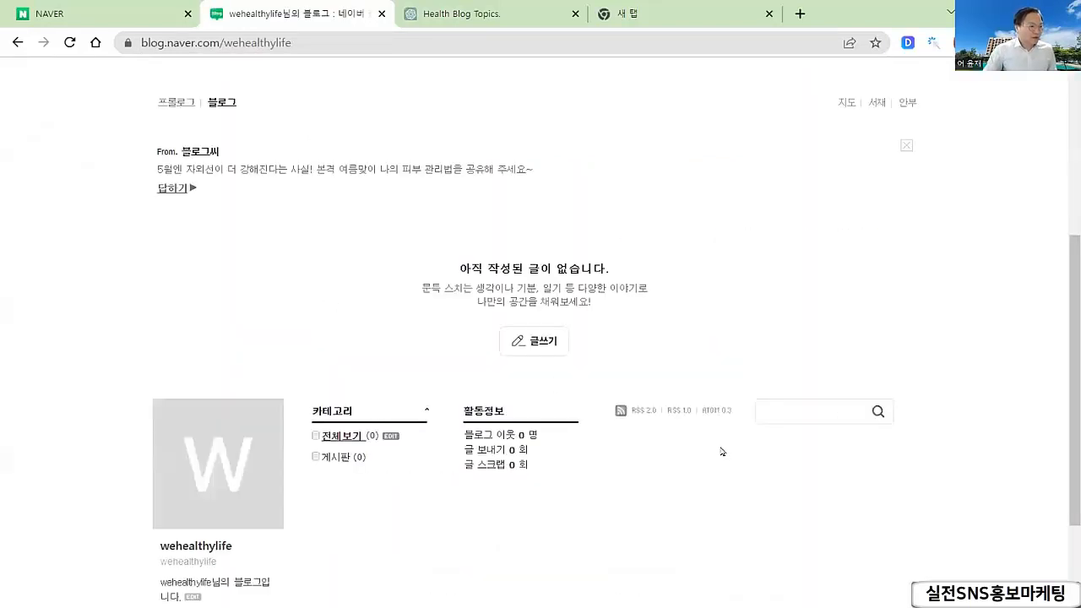
scroll(577, 412, up, 3)
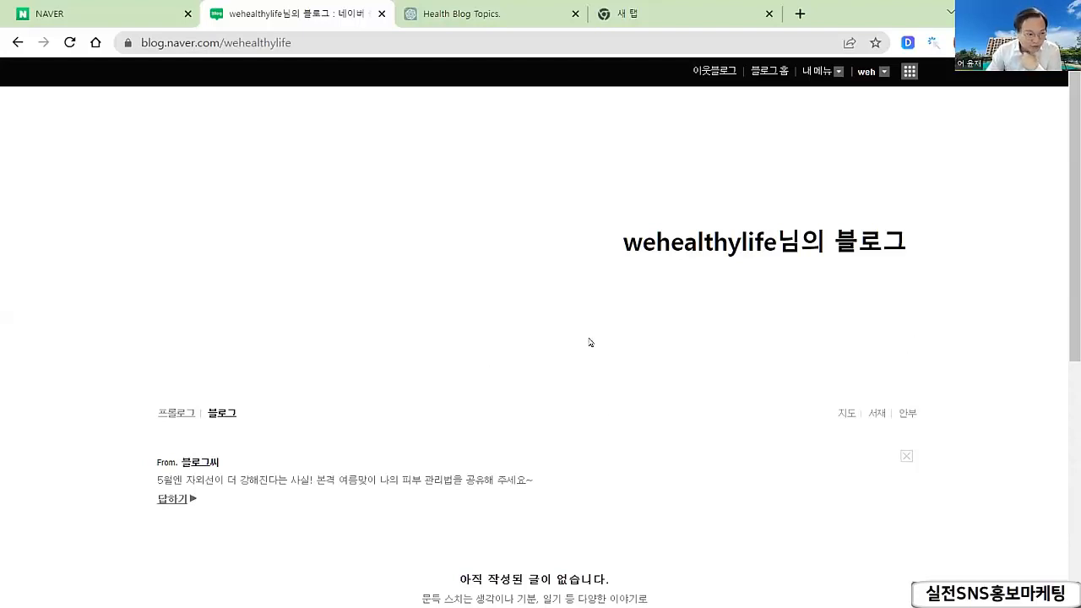
scroll(591, 342, down, 3)
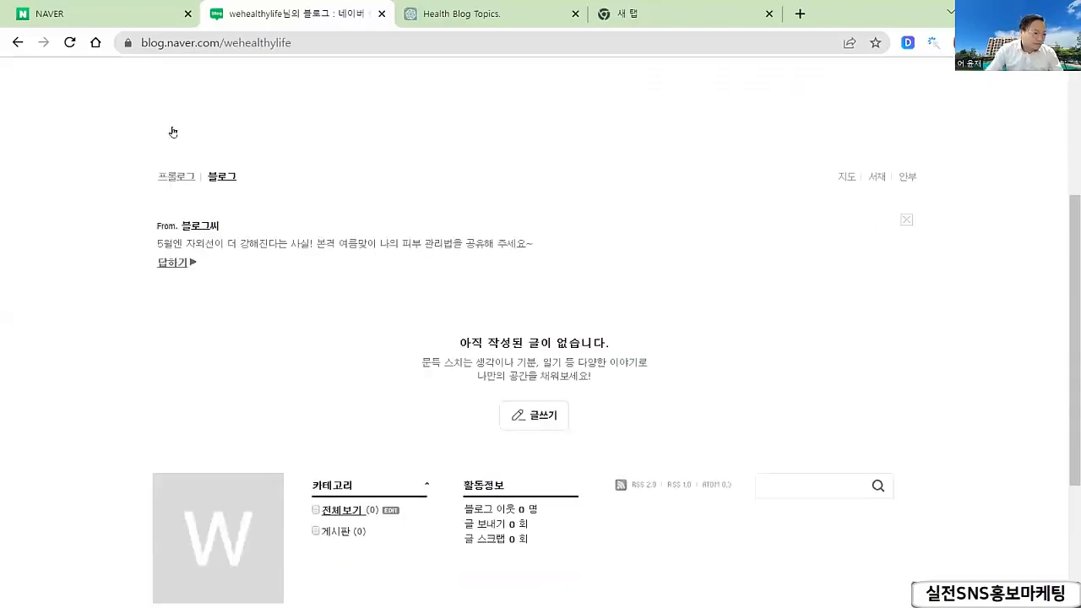
scroll(573, 82, up, 3)
scroll(360, 460, down, 1)
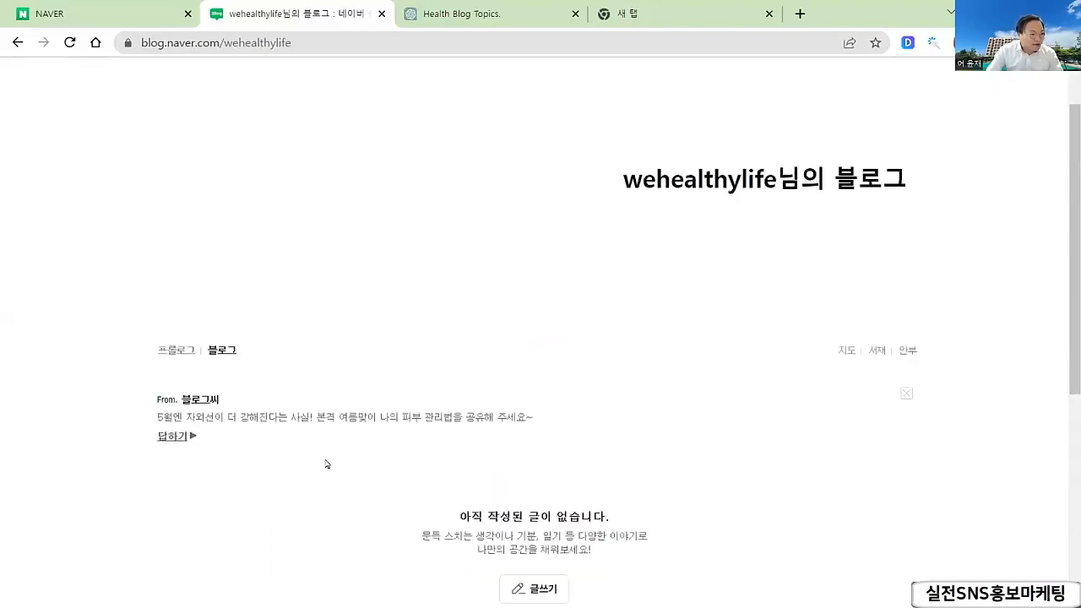
scroll(333, 439, down, 5)
scroll(344, 267, up, 2)
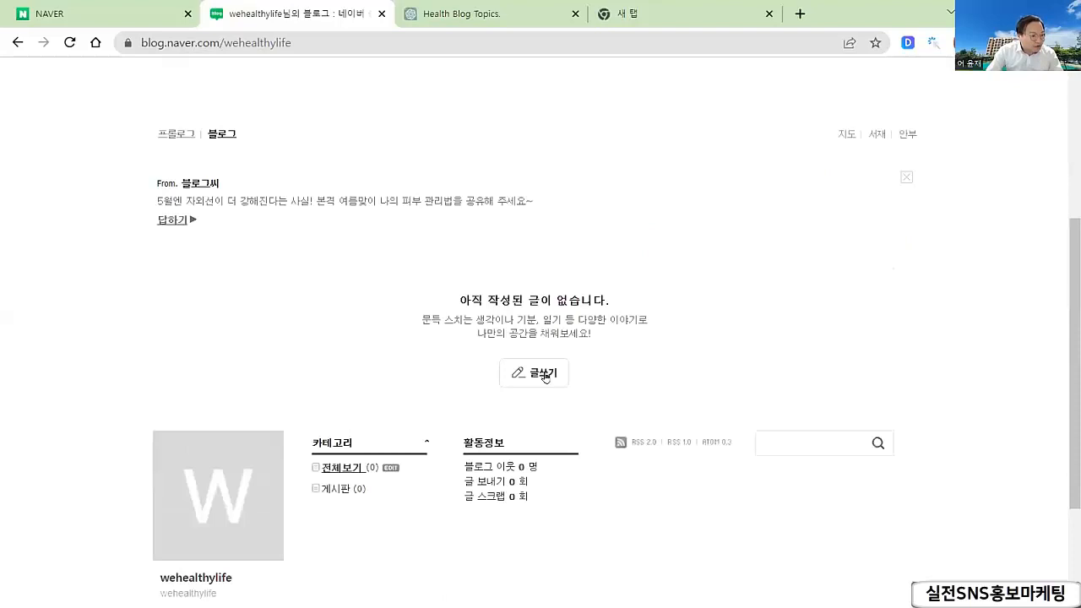
click(76, 13)
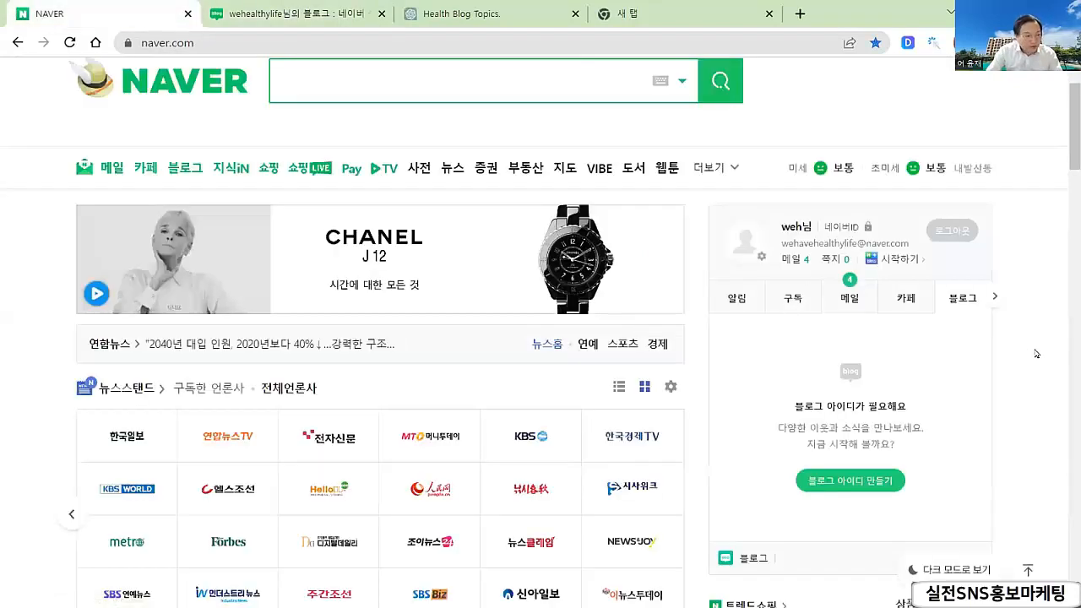
Reload naver.com and open 내 블로그 from the profile panel's blog section
key(F5)
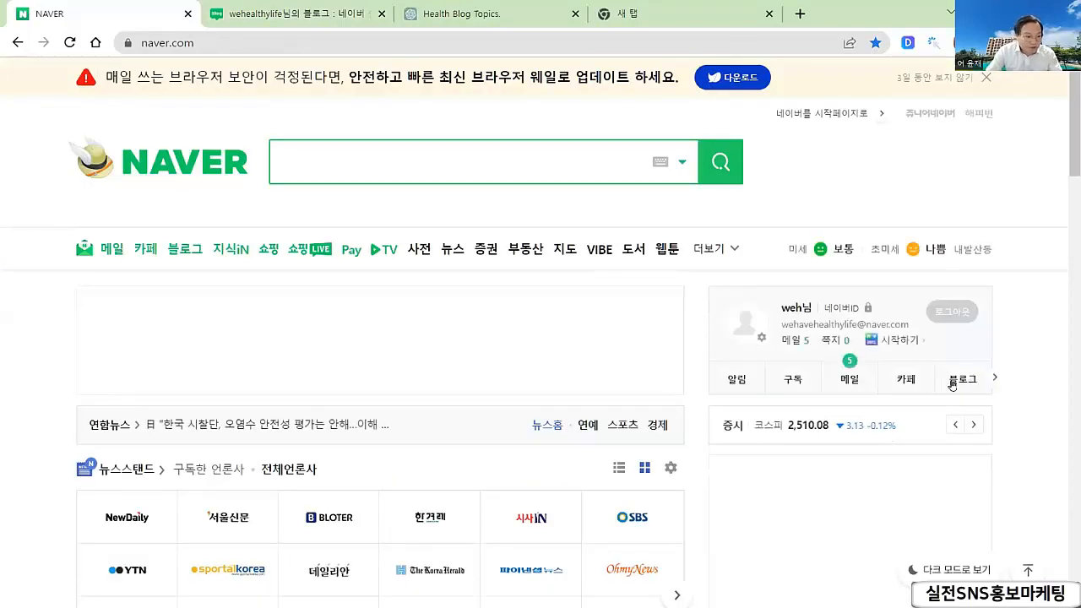
click(952, 381)
scroll(820, 335, down, 2)
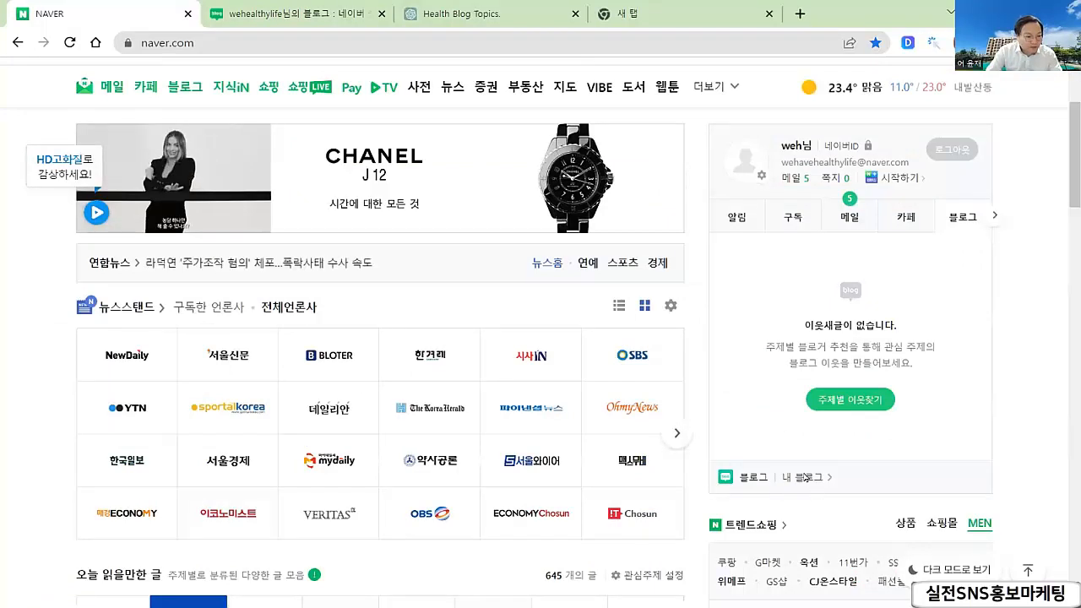
click(803, 477)
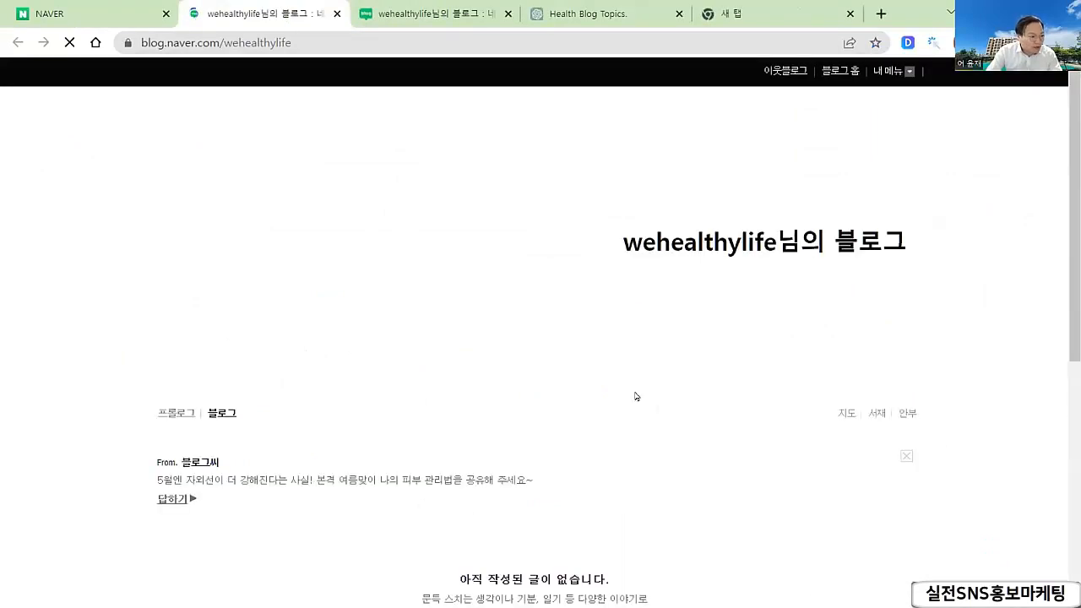
Open the post editor for a new post with 글쓰기
scroll(347, 246, down, 2)
drag(711, 277, 790, 301)
scroll(790, 300, down, 2)
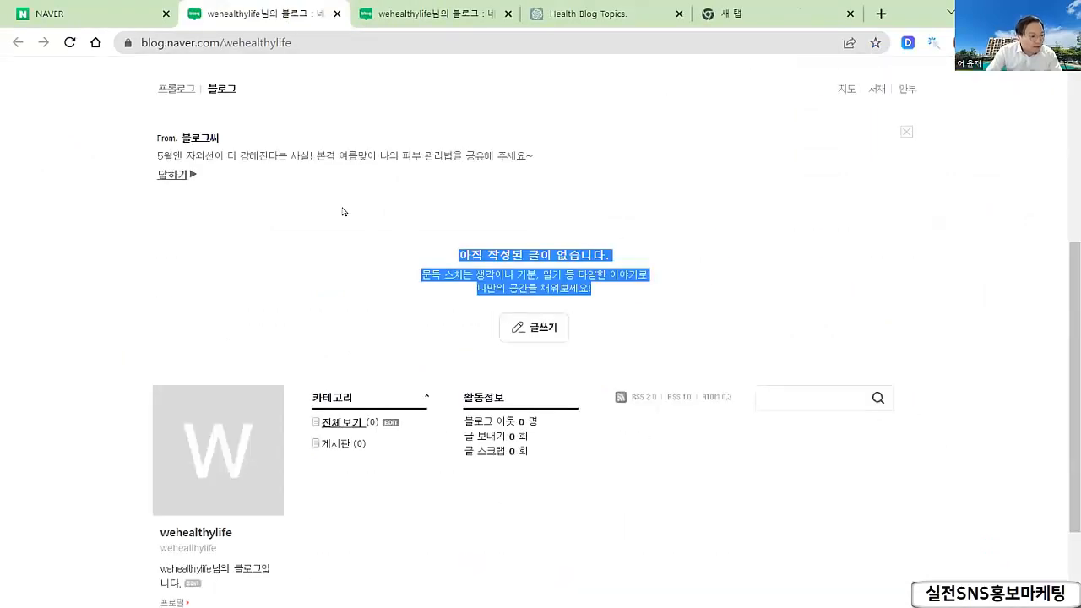
click(344, 246)
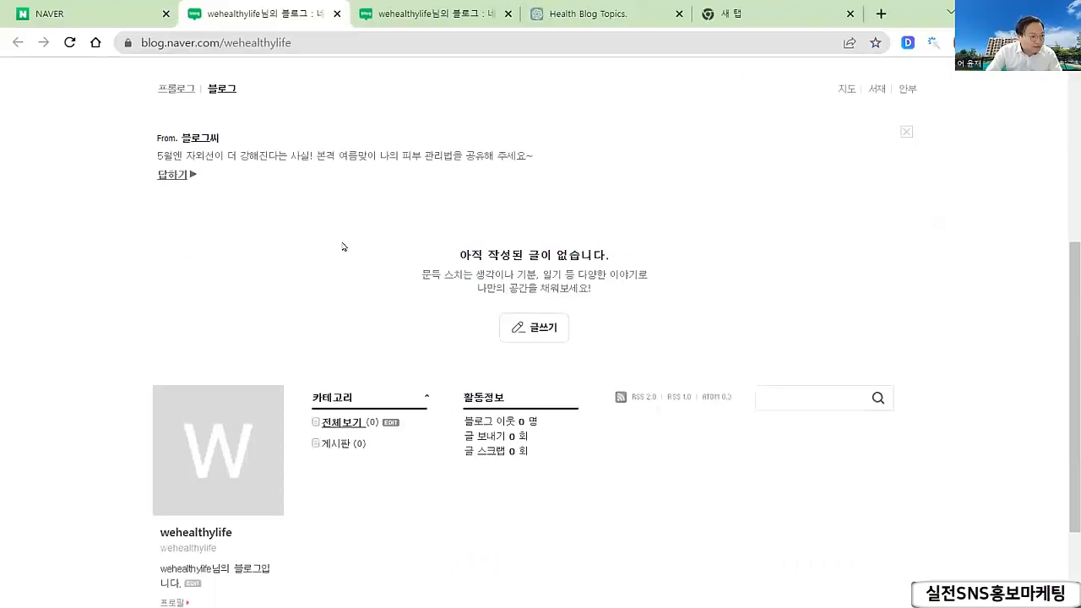
click(517, 335)
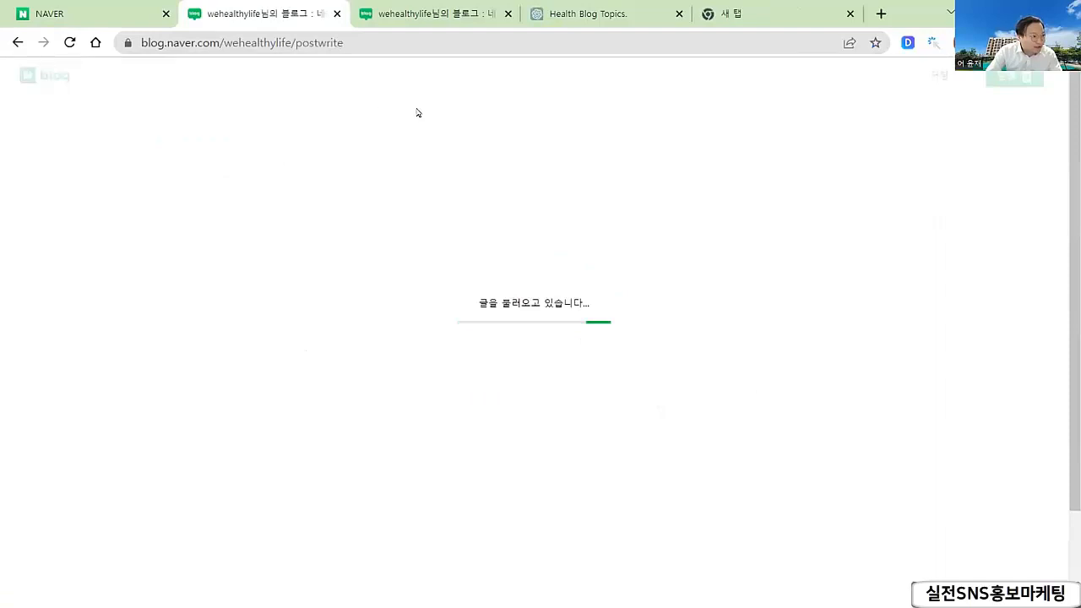
Go back to the blog home tab and scroll down to the 관리·통계 link
click(406, 14)
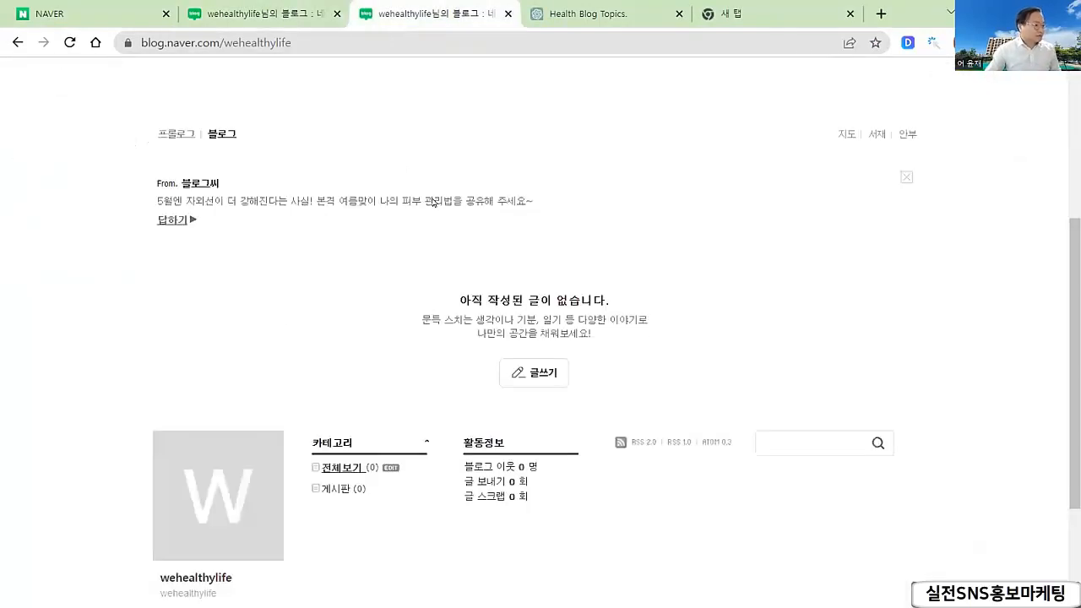
click(389, 42)
click(235, 12)
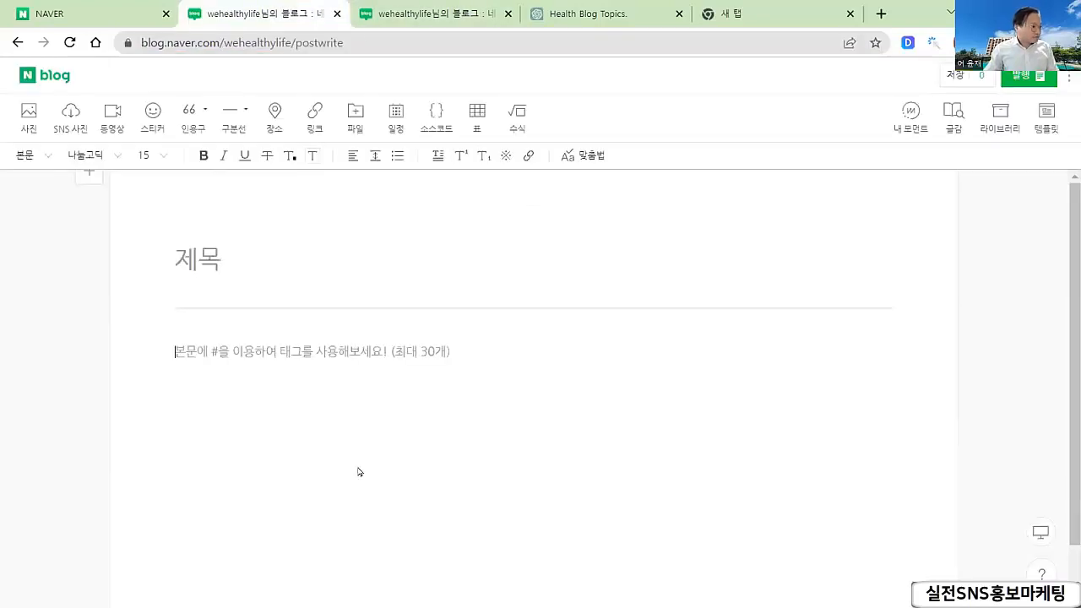
click(423, 21)
scroll(253, 363, down, 1)
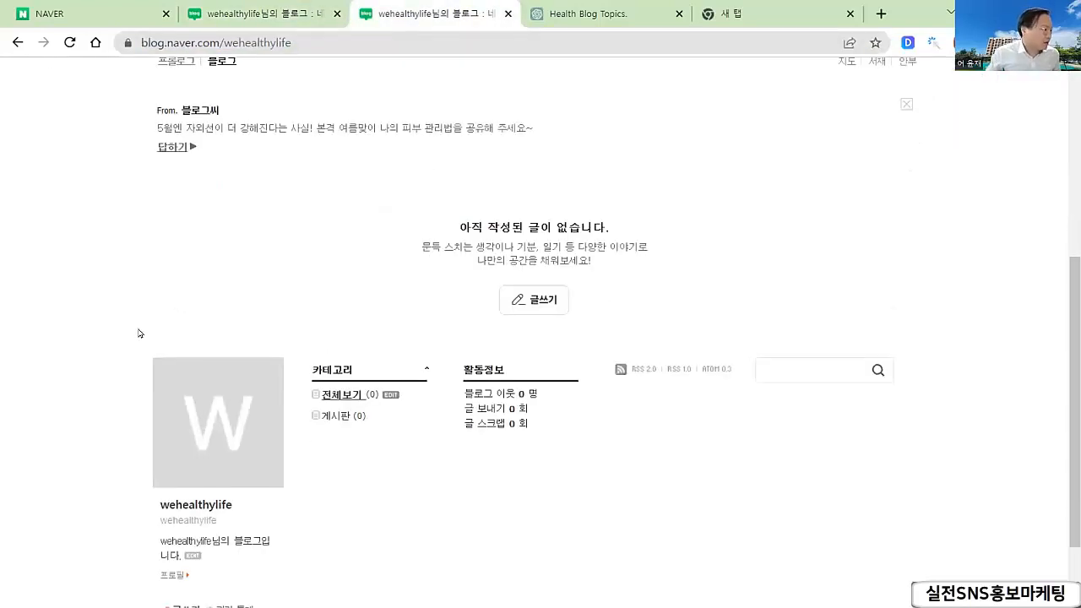
scroll(283, 386, down, 1)
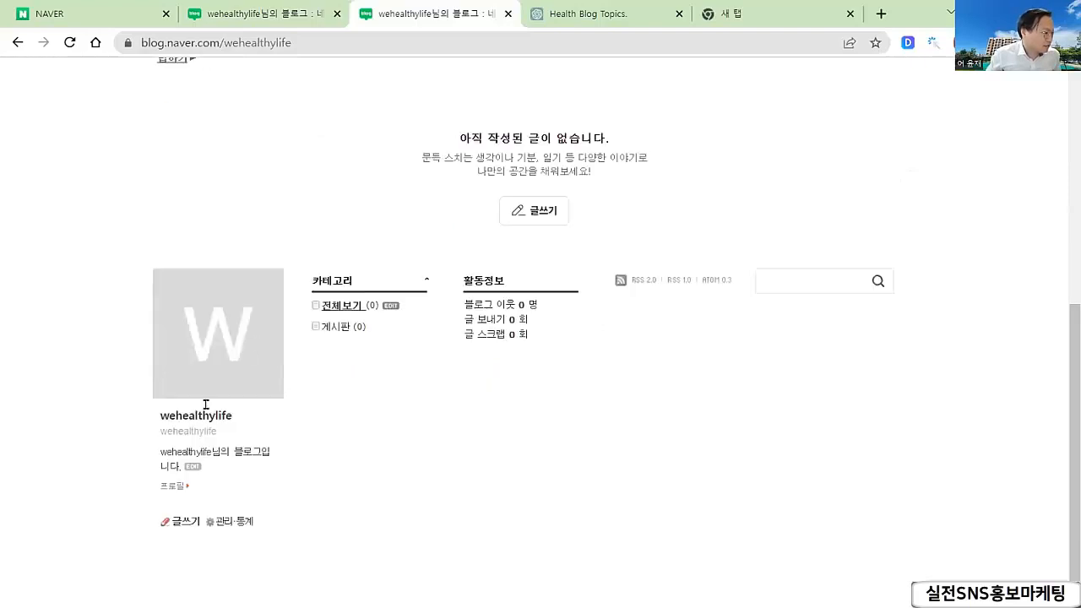
click(178, 524)
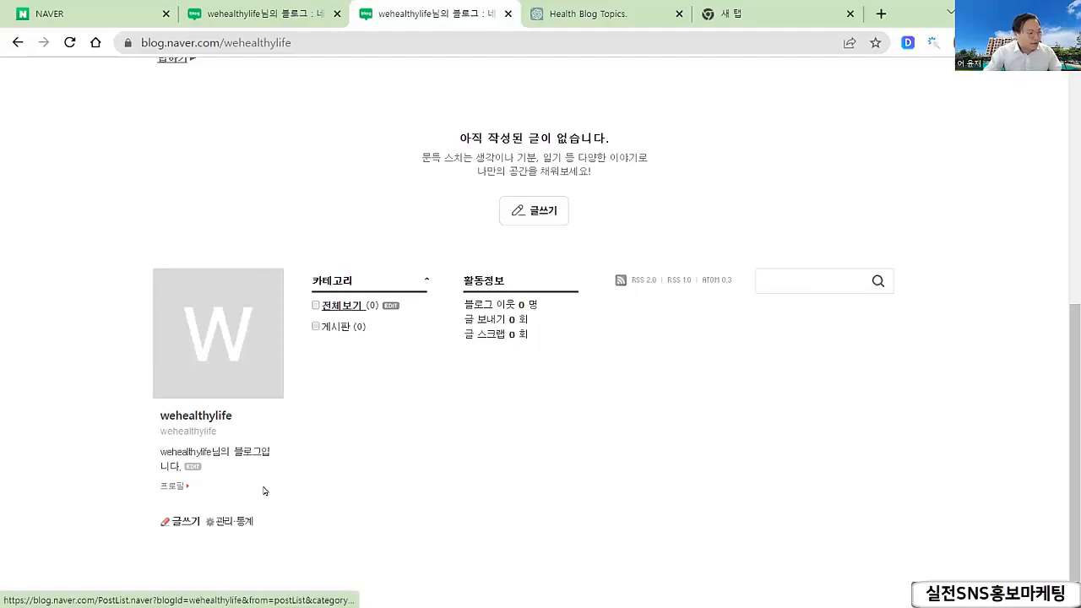
Open the 관리·통계 블로그 정보 settings and clear stray text from the nickname field
click(220, 524)
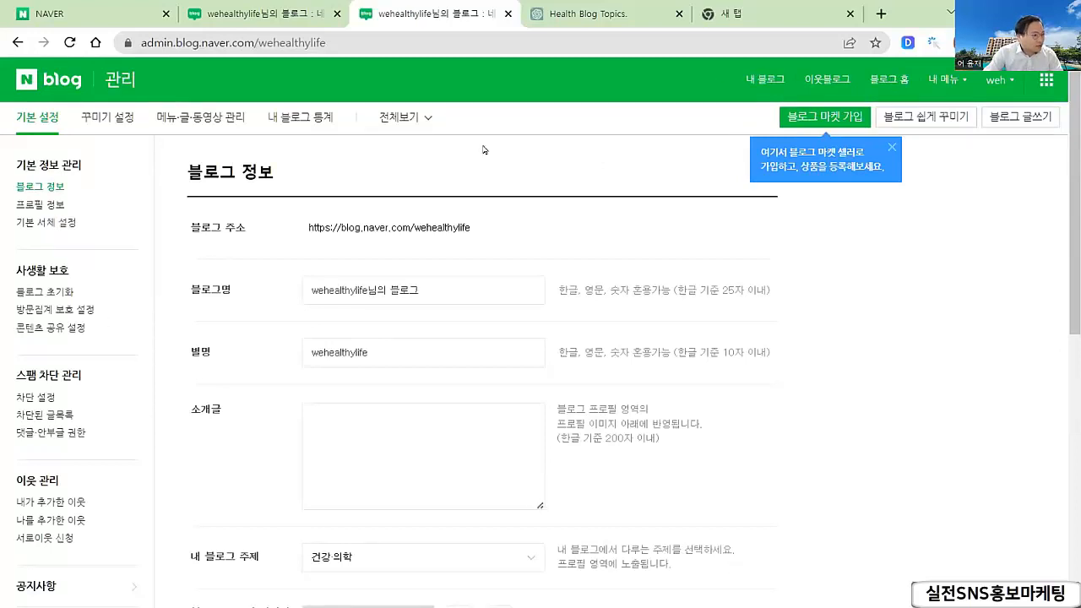
click(322, 291)
click(474, 290)
drag(190, 360, 397, 355)
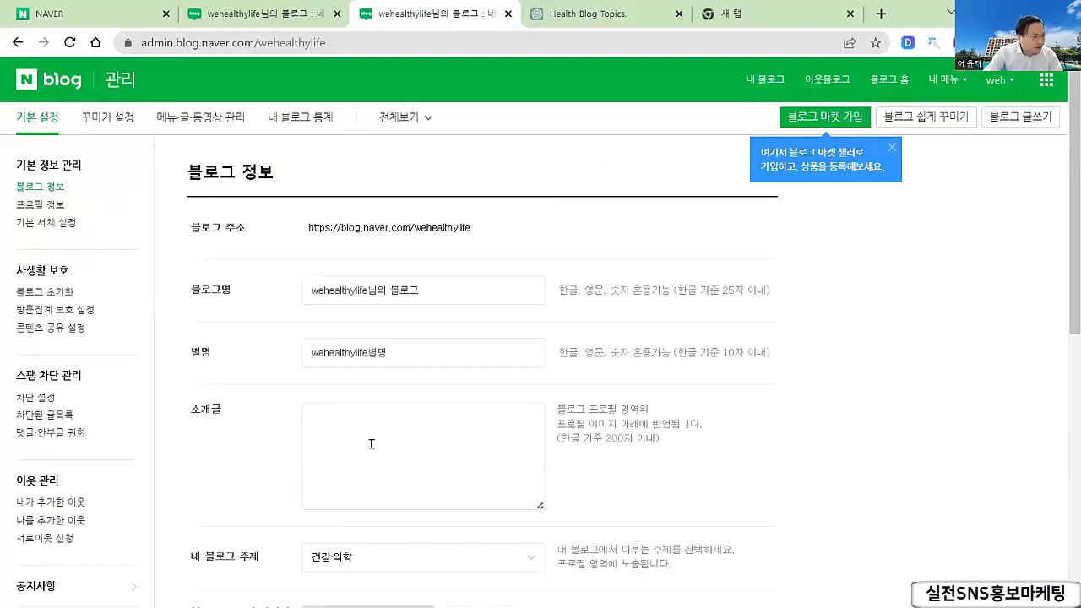
click(446, 356)
key(BackSpace)
key(BackSpace)
key(Tab)
scroll(432, 336, down, 5)
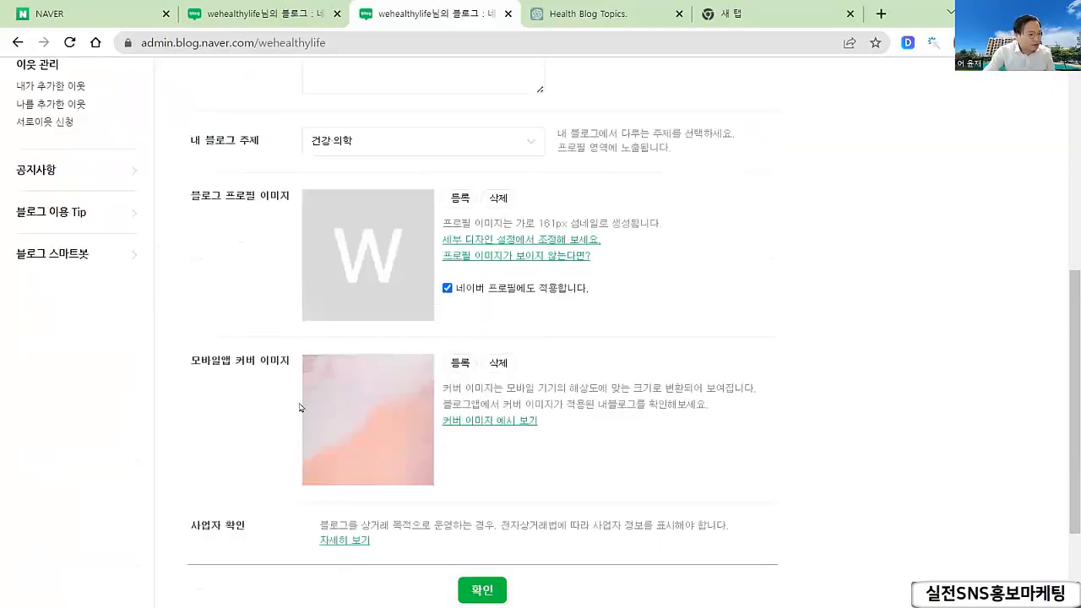
scroll(477, 470, up, 2)
scroll(549, 351, up, 3)
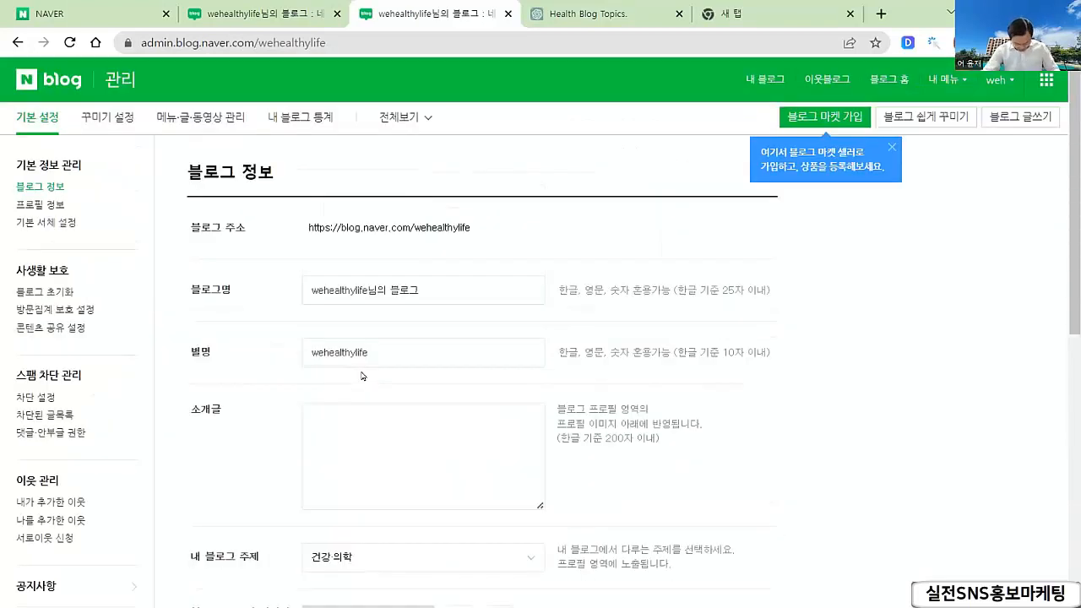
Replace the blog name with '우리는 건강한 삶을 살고 있습니다'
drag(473, 294, 161, 352)
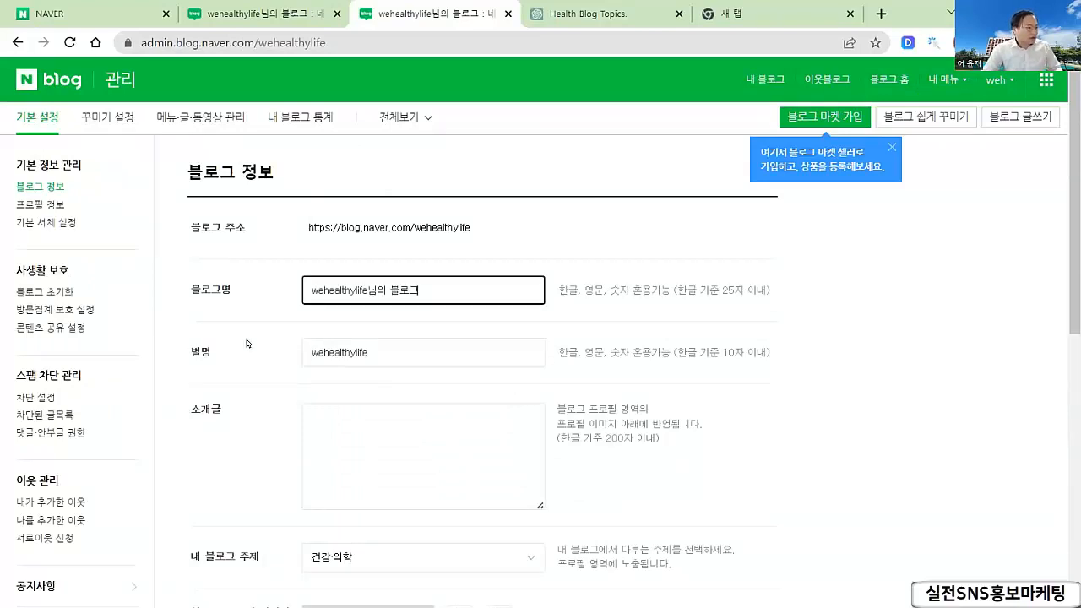
click(273, 341)
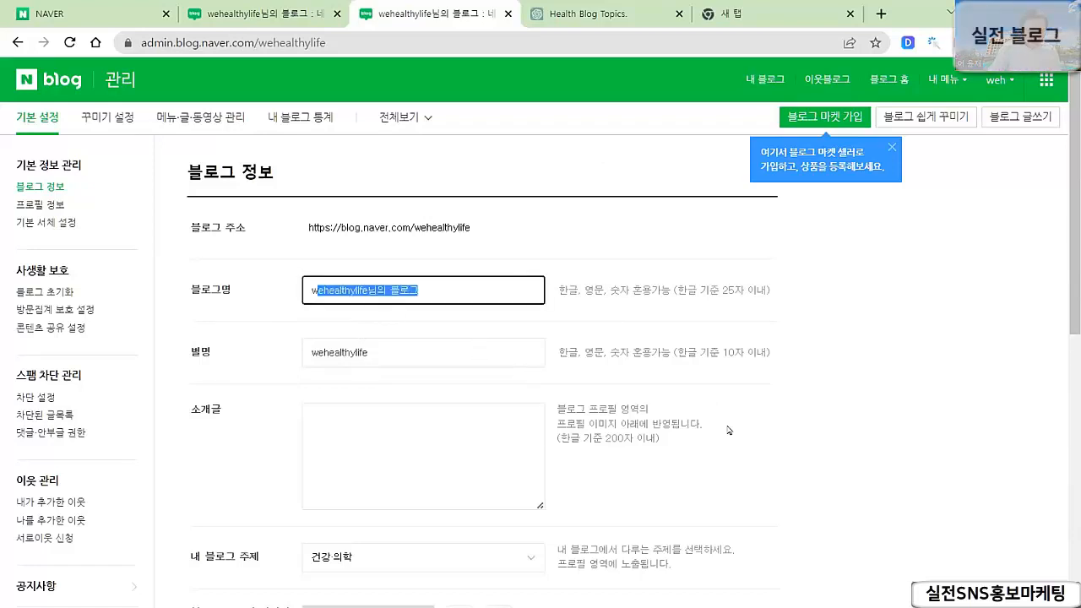
key(Home)
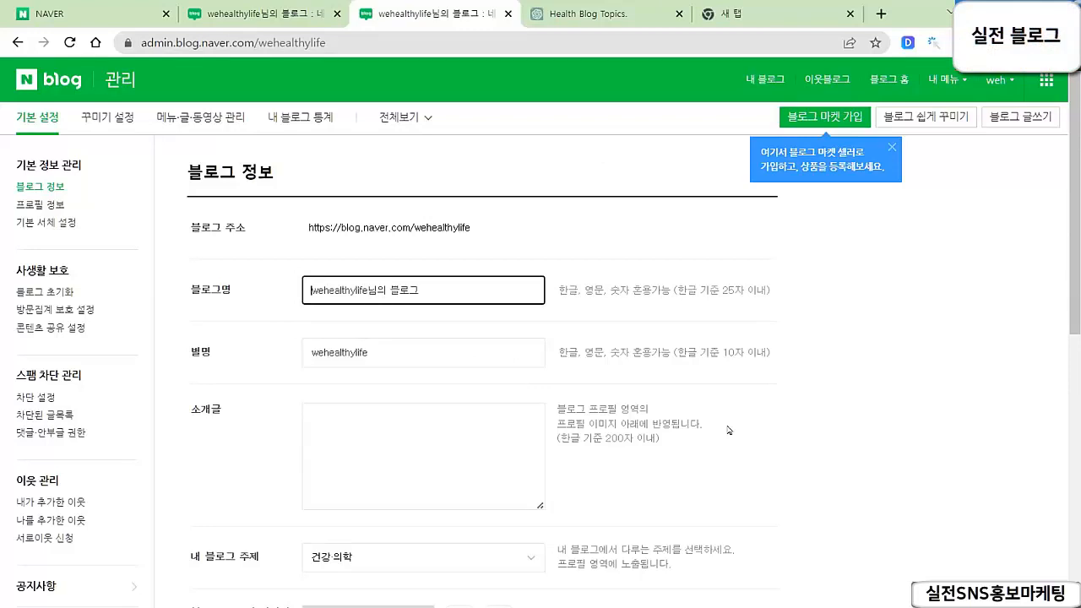
text(우리는 건)
key(BackSpace)
key(BackSpace)
key(BackSpace)
key(BackSpace)
key(BackSpace)
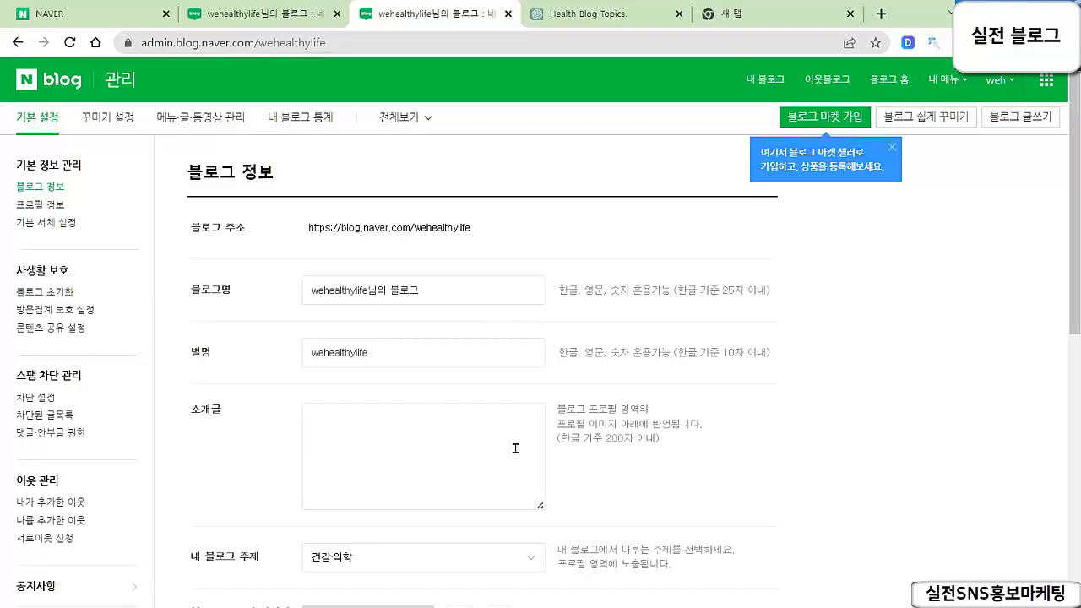
click(464, 289)
shift+click(317, 290)
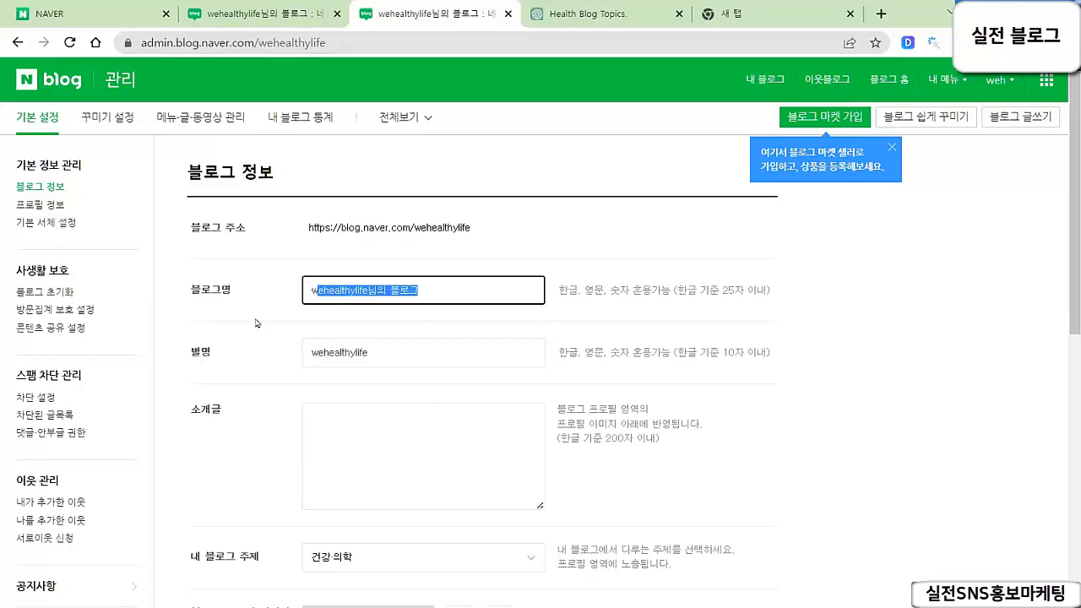
key(BackSpace)
key(BackSpace)
text(dnflsms)
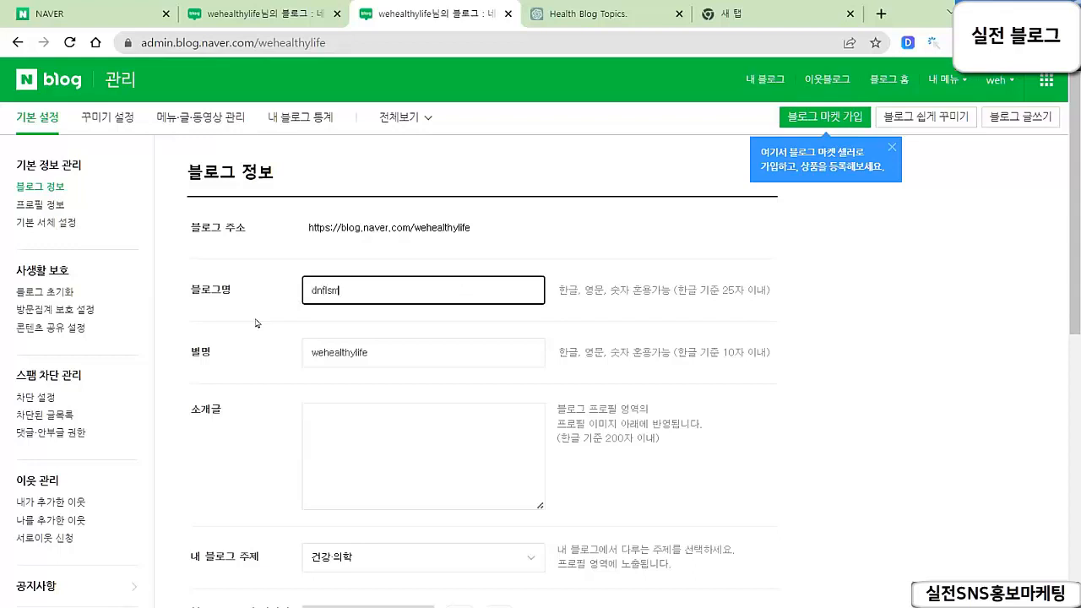
key(BackSpace)
key(BackSpace)
key(BackSpace)
key(BackSpace)
key(BackSpace)
key(BackSpace)
text(우리는)
text( 건강한 삶의)
text( 살고 있습니다)
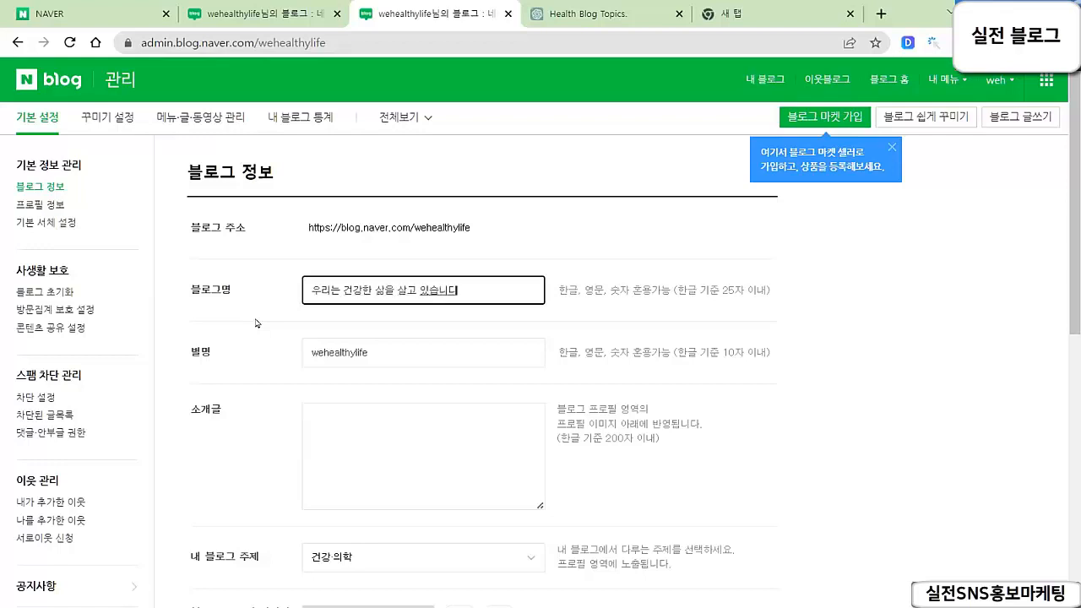
key(Tab)
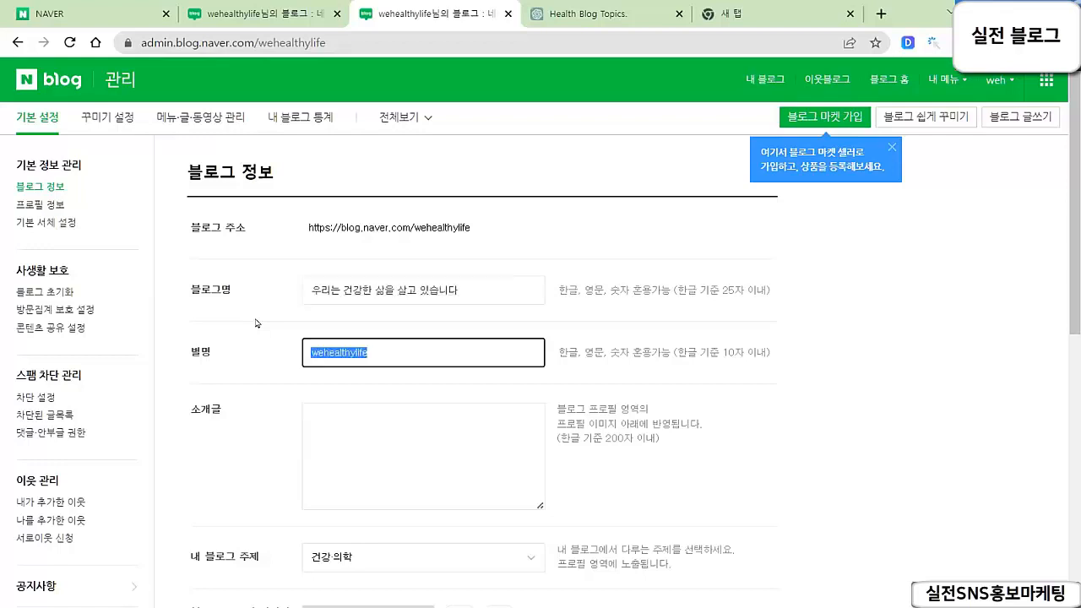
Change the 별명 field to 건강한삶
key(Home)
key(Delete)
key(Delete)
key(Delete)
text(H)
key(Tab)
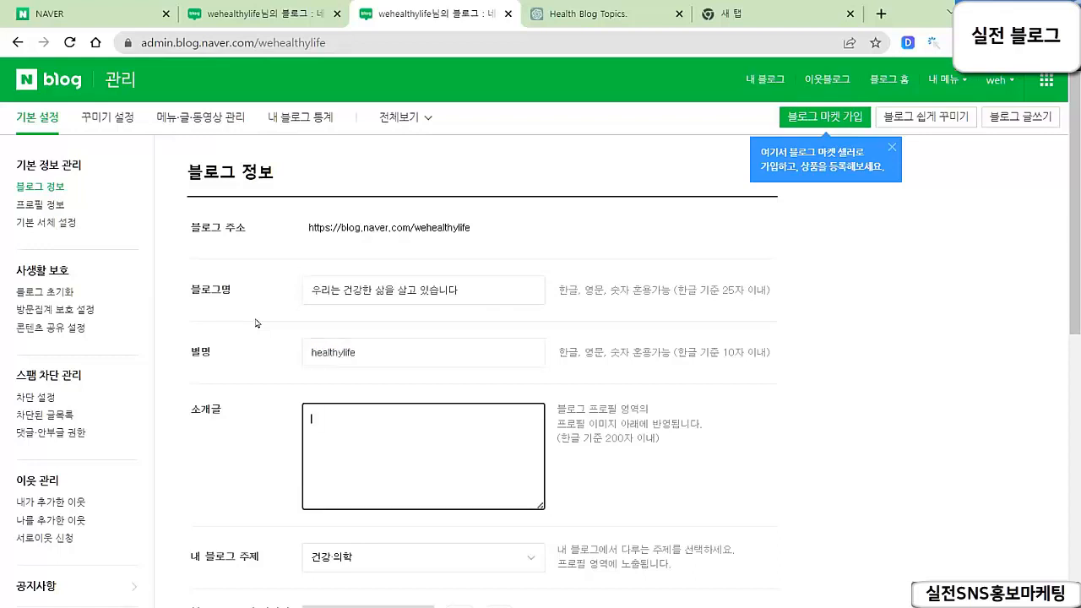
click(200, 358)
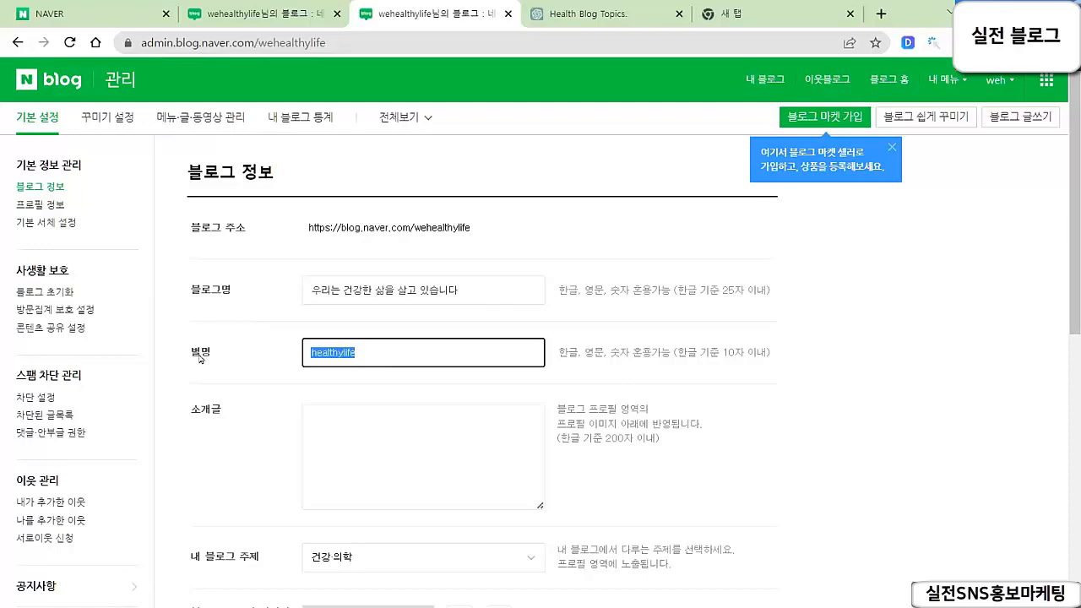
text(rjsrkdgks)
key(Tab)
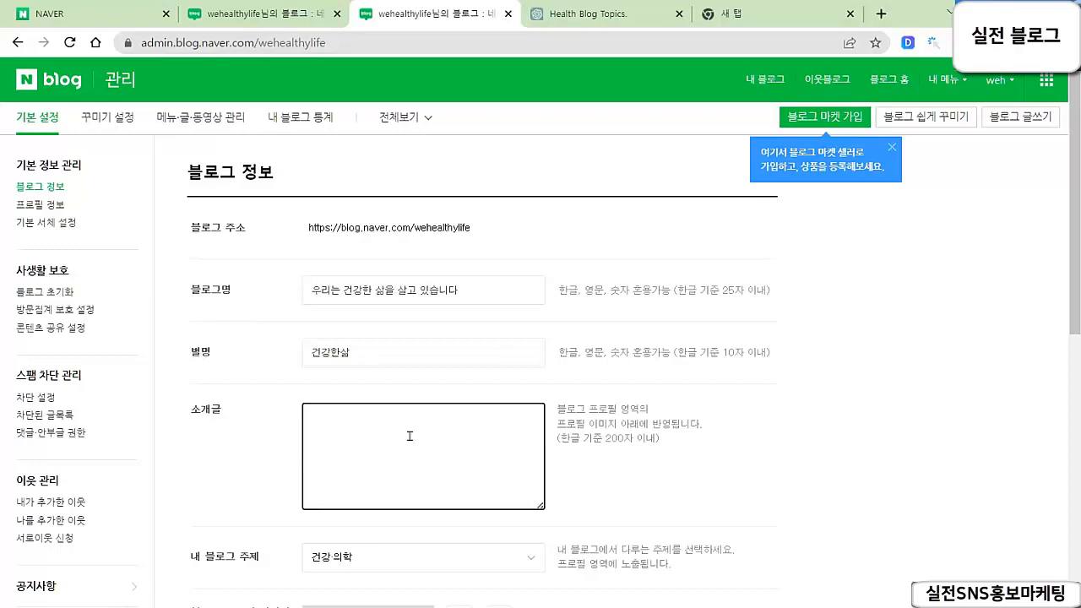
Type the intro greeting '안녕하세요. 건강한삶입니다.' and questions about living healthily
text(dkssudgk)
text(세요. 건기)
text(강히)
text(ㄴ삶입니)
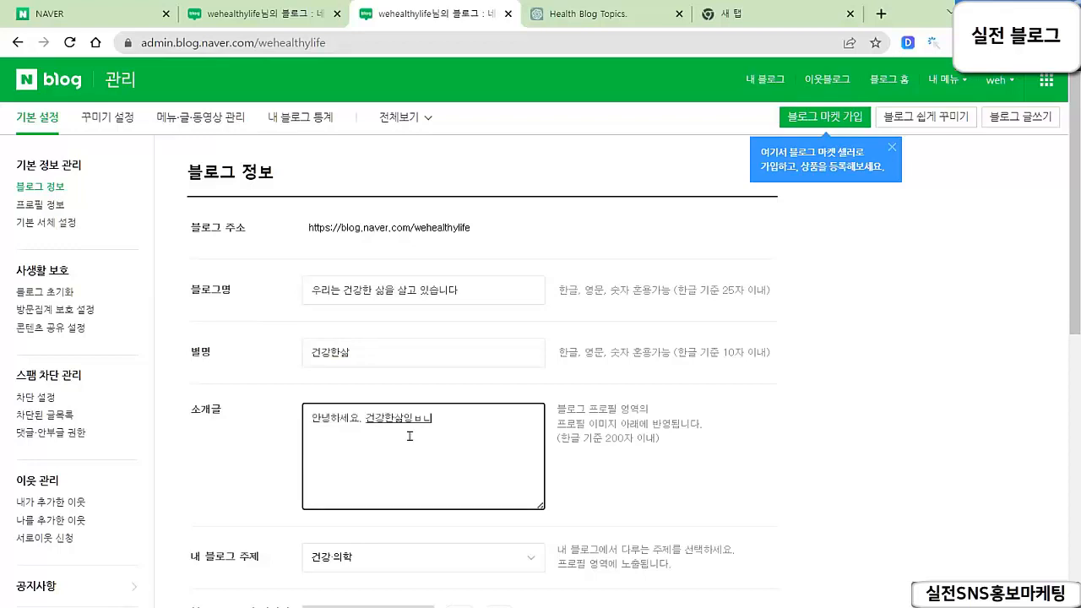
key(Left)
key(BackSpace)
key(BackSpace)
key(BackSpace)
text(입니ㄷ)
text(.)
key(Return)
text(우리가 건강한 삶)
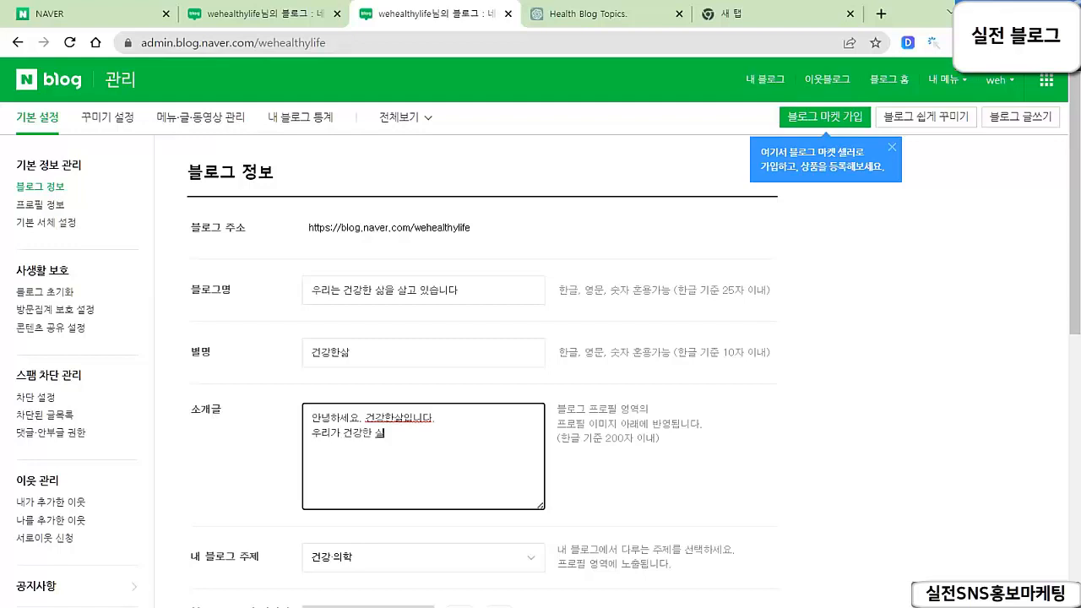
text(을 사)
text(ㄹ이)
text(가기 위)
text(해서니)
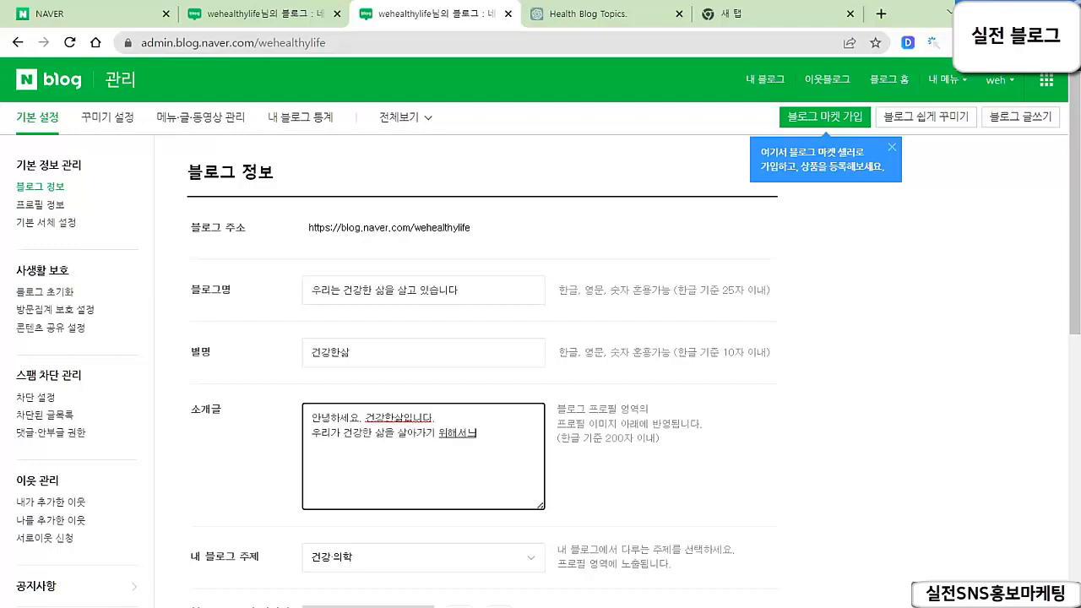
key(BackSpace)
text(는 무엇이)
text( 필ㅇ)
text(요할까요)
text(? 또 어떠)
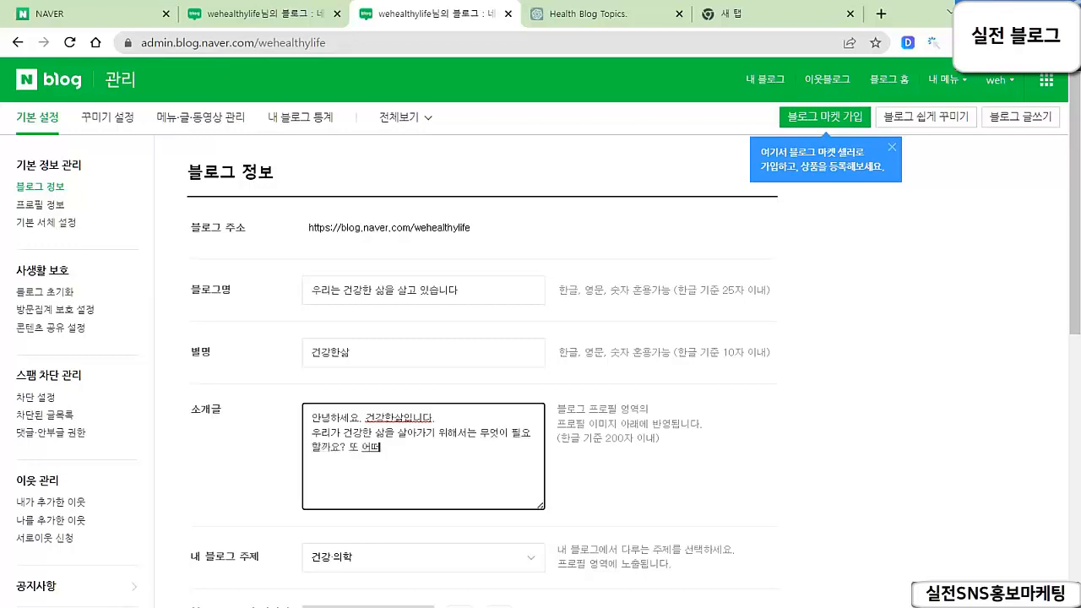
text(떻게 해)
text(야되)
text(할까요)
text(?)
Finish the intro with '…건강한 삶을 이루어 봅시다! 나부터, 화이팅!'
key(Return)
key(Return)
text(ㄱ)
text(관련해서 )
text(알)
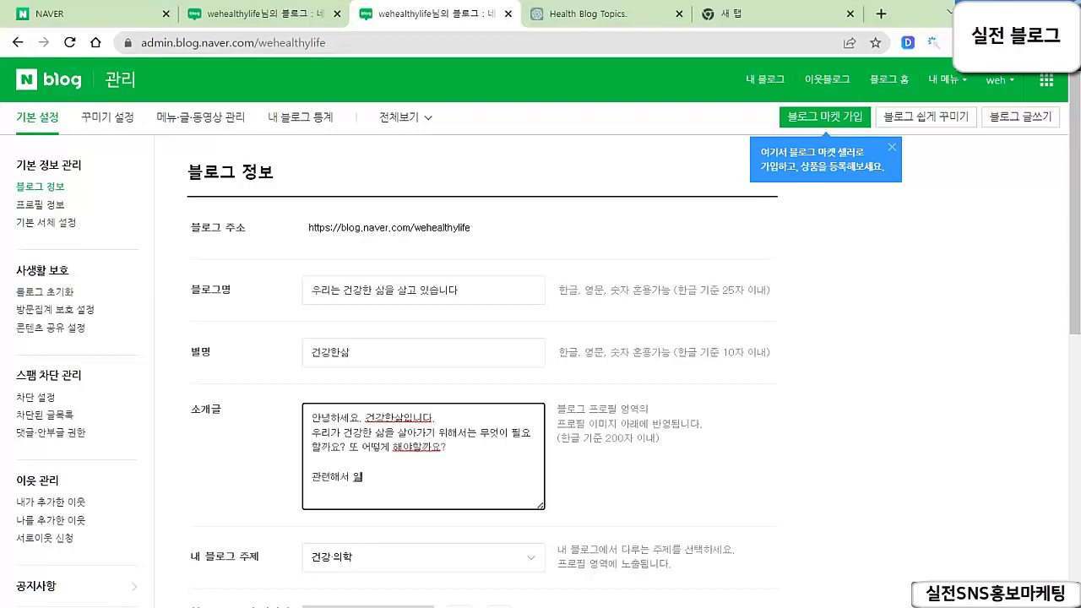
text(아보브)
key(BackSpace)
key(BackSpace)
key(BackSpace)
key(BackSpace)
key(BackSpace)
text(것고)
key(BackSpace)
key(BackSpace)
key(BackSpace)
text(공부하고)
text( 익히고)
text( 실천히)
text(며)
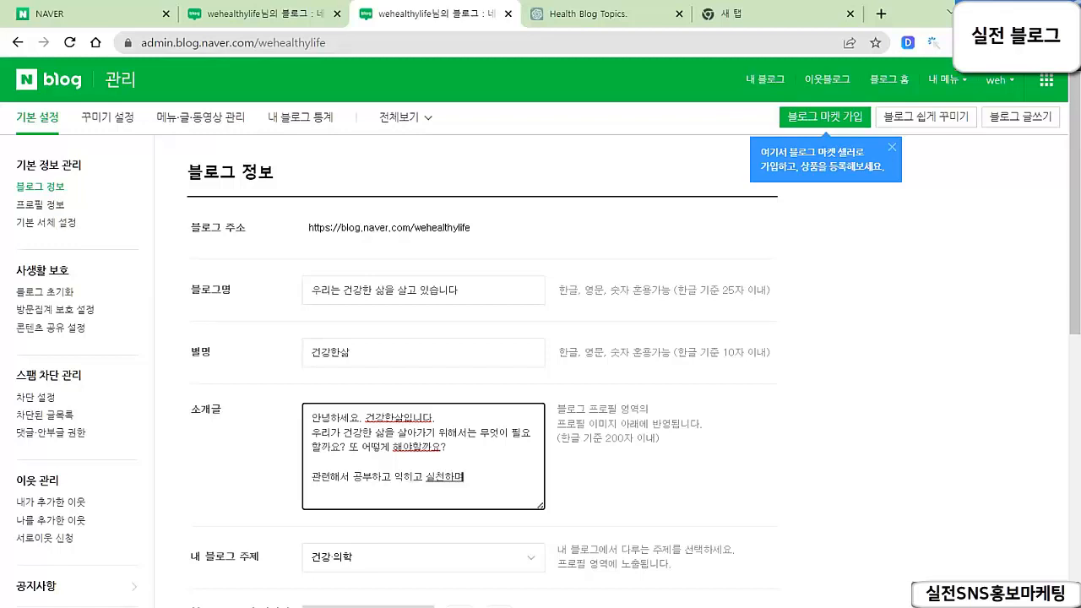
text( 삶)
key(BackSpace)
text(거ㅗㄴ)
key(BackSpace)
key(BackSpace)
text(ㄴ강히)
key(BackSpace)
text(ㅏㄴ 삶)
text(을 이)
text(ㄹㅜㅇㅓ)
text( 봅시다!)
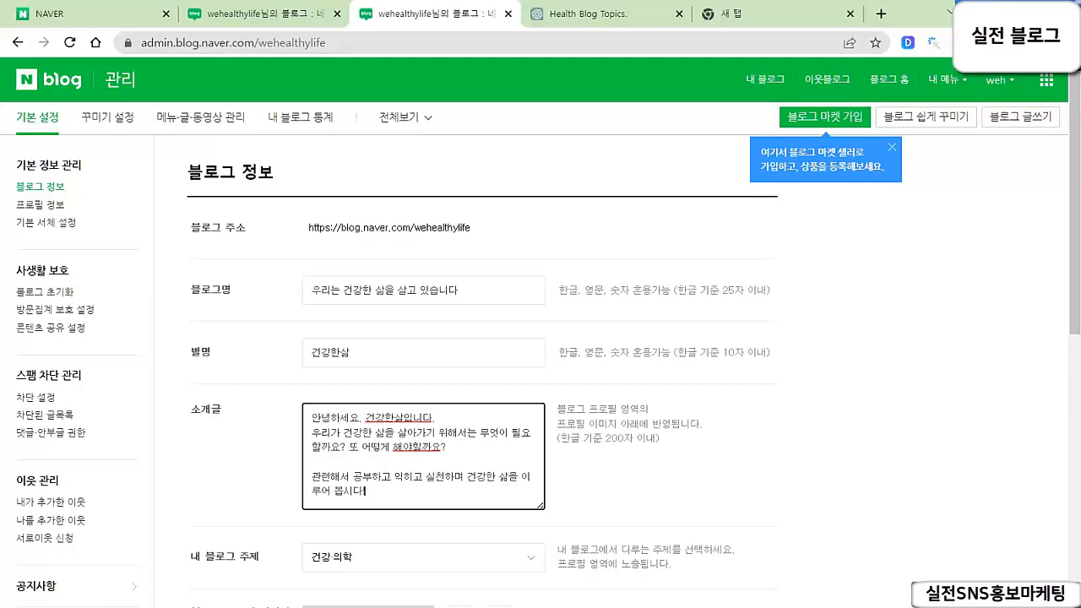
text( 나눠)
text(터, ㅋ)
text(이팅)
text(!)
Save the 블로그 정보 changes with 확인 and dismiss the confirmation
scroll(358, 379, down, 3)
scroll(353, 238, down, 2)
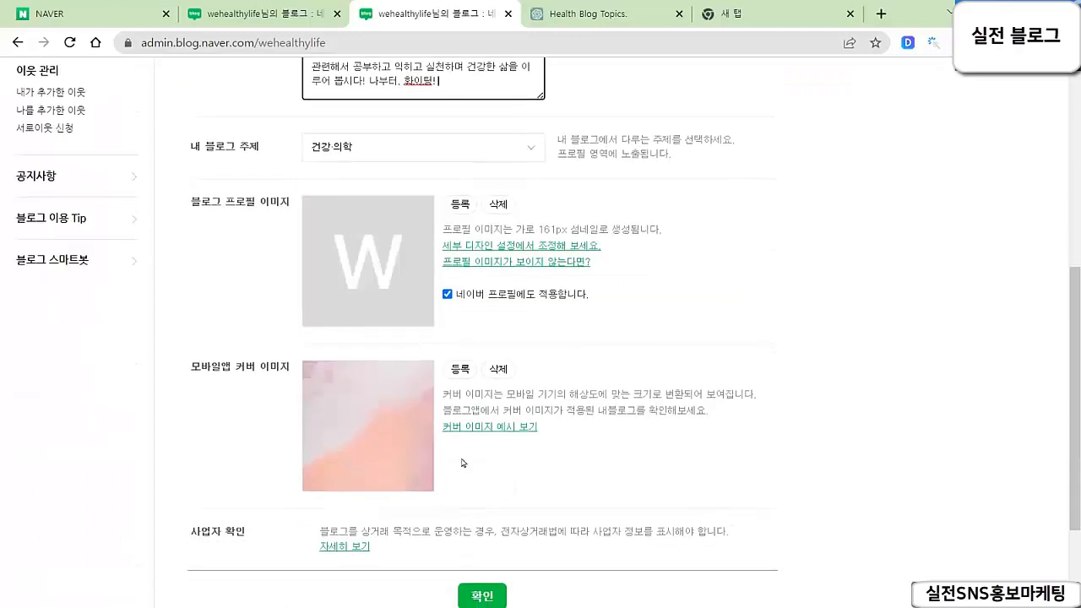
scroll(511, 476, down, 2)
click(493, 466)
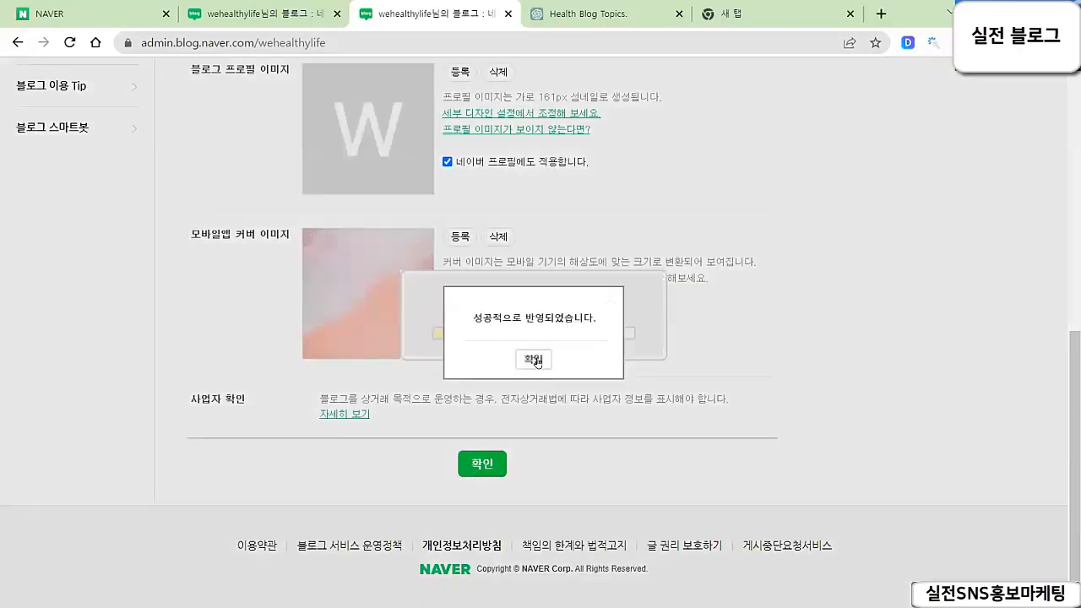
click(534, 359)
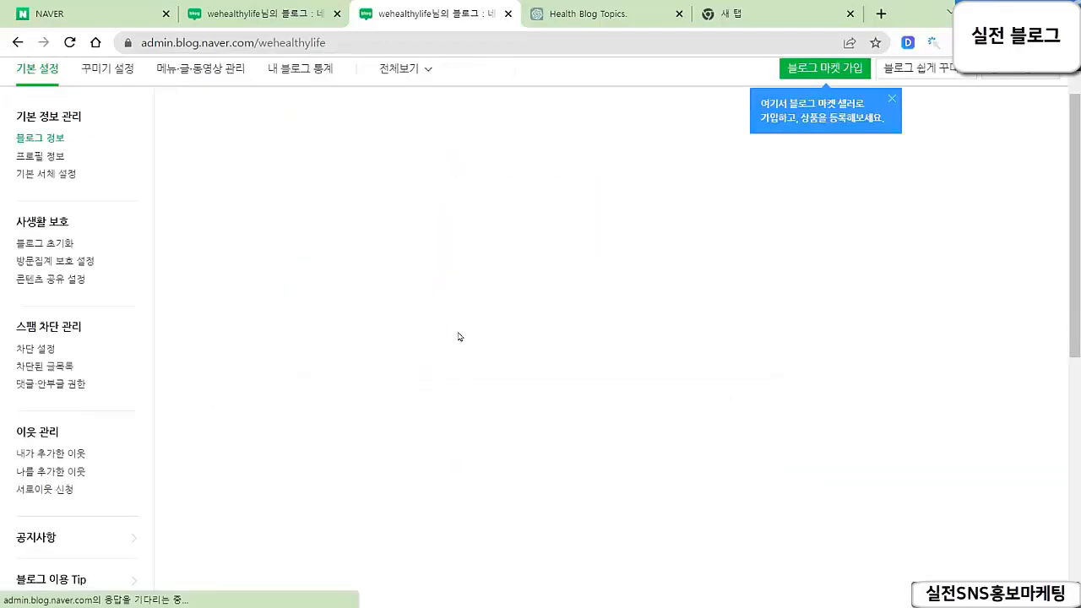
Preview the renamed blog's profile, then go back to the settings page
click(205, 15)
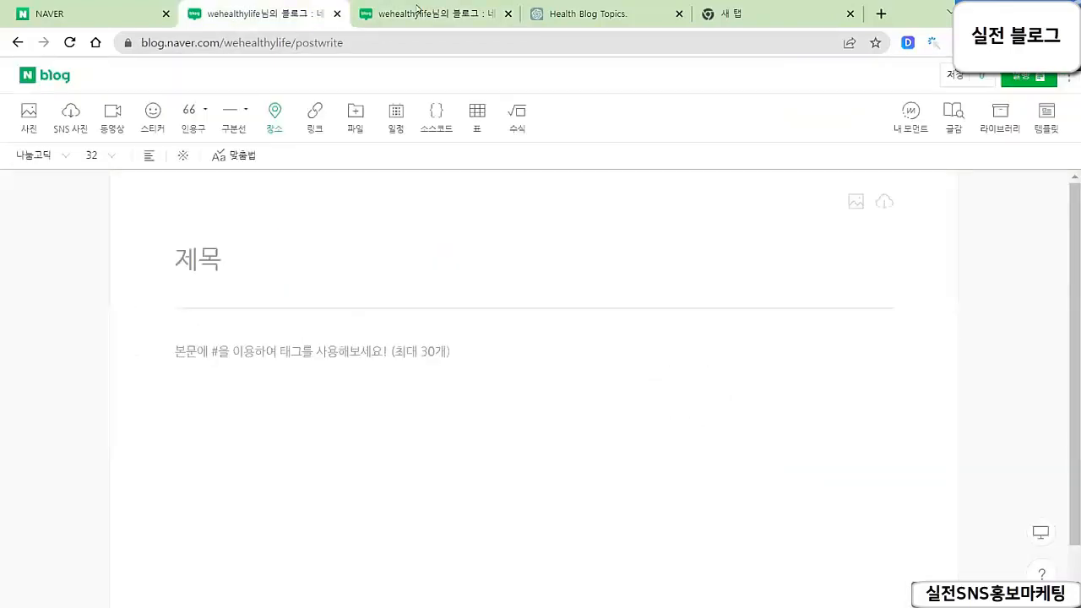
key(ctrl+Tab)
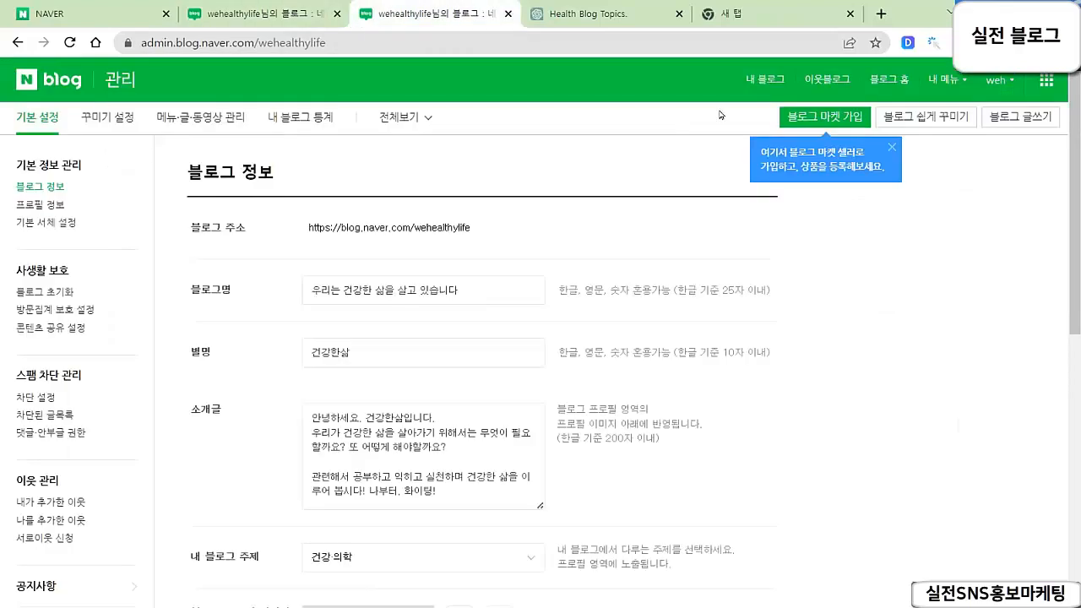
click(762, 80)
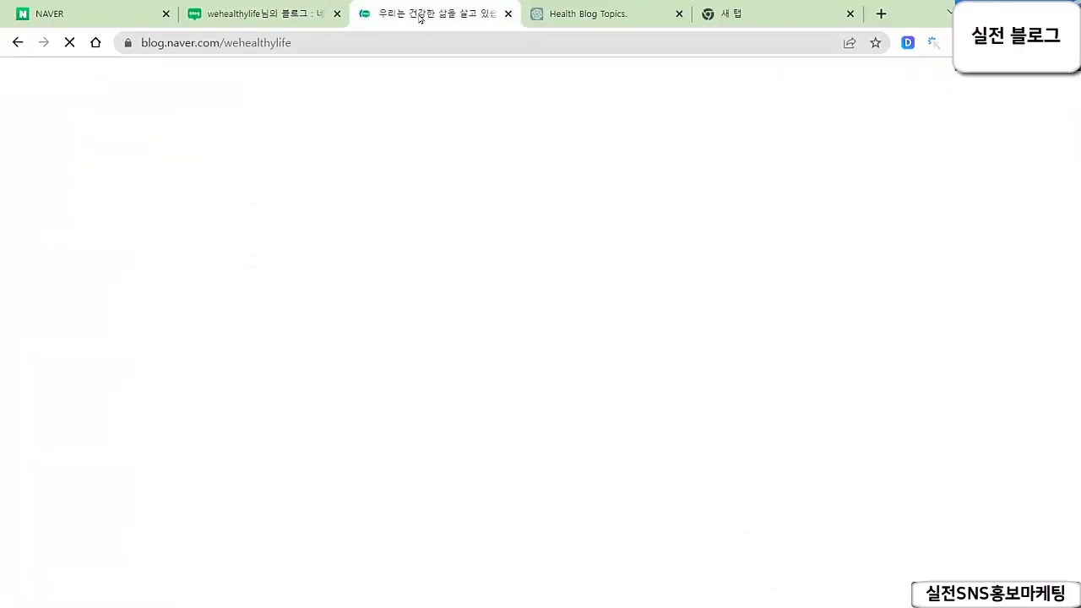
drag(910, 254, 438, 160)
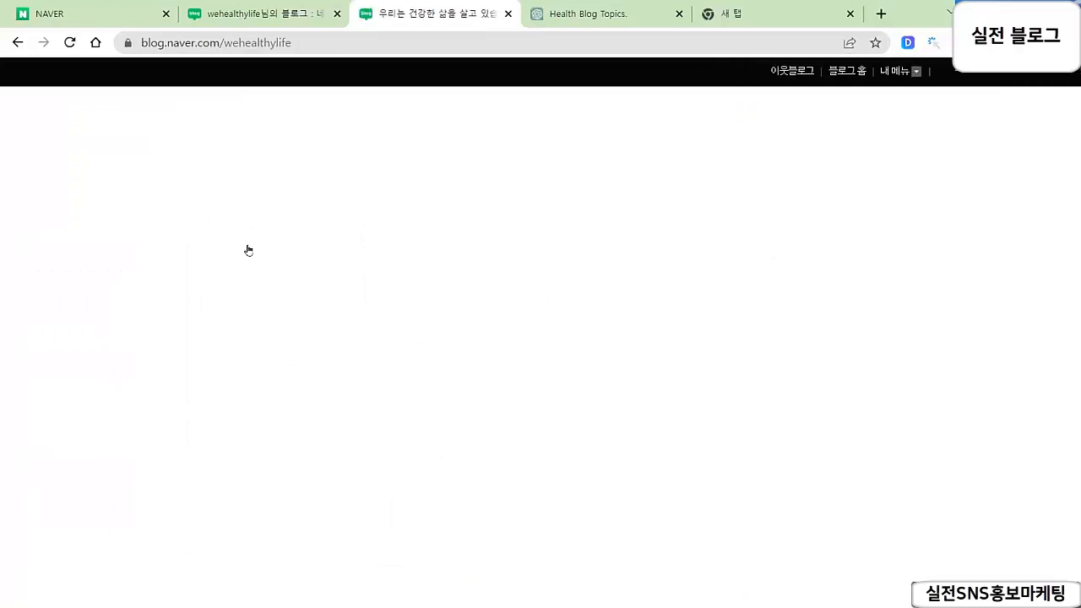
scroll(302, 428, down, 6)
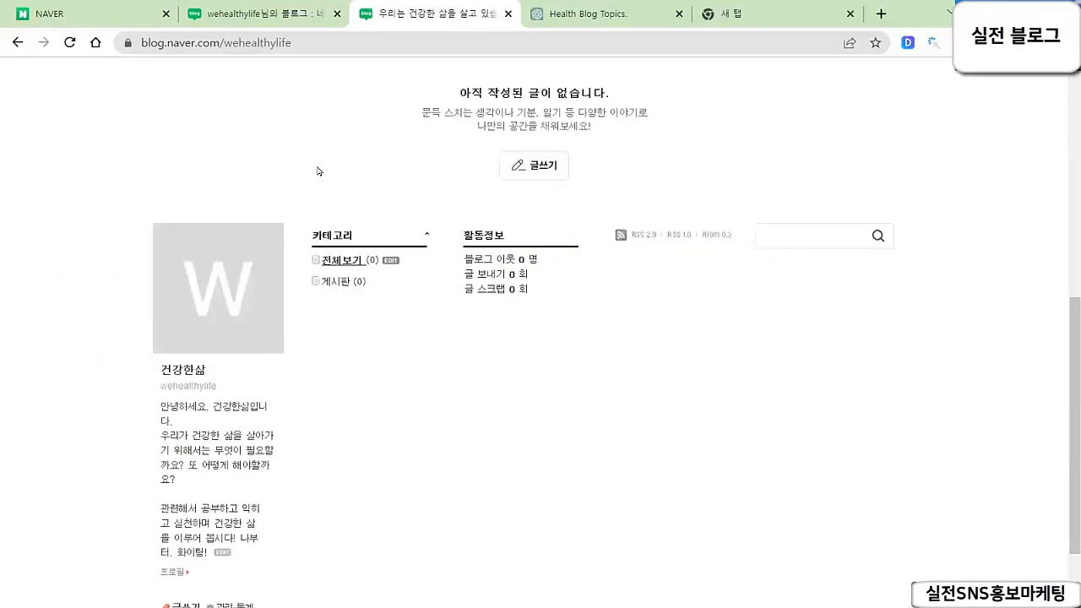
click(16, 44)
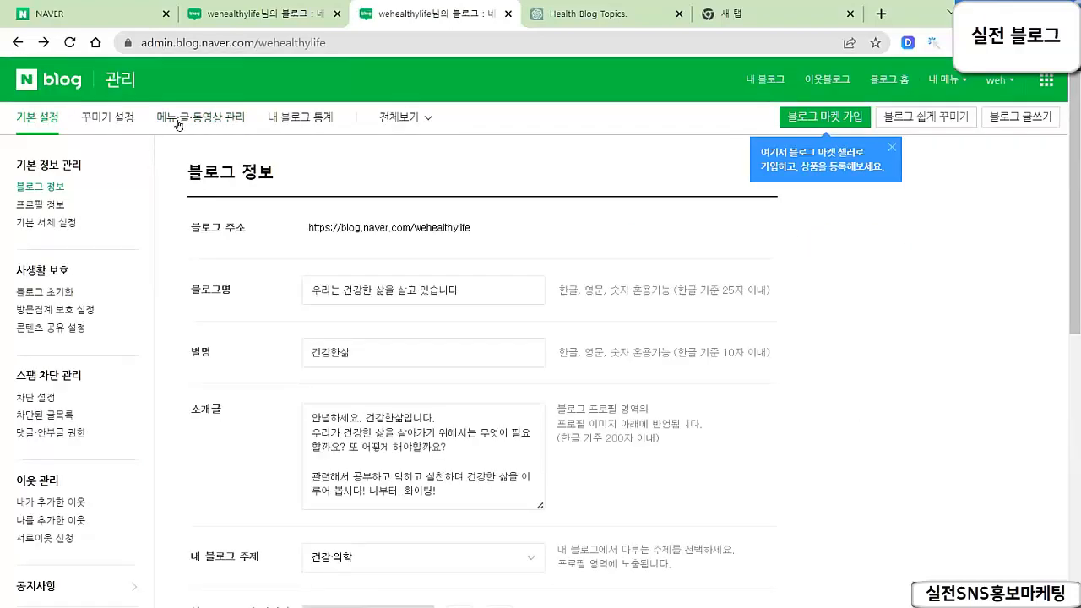
In category management, rename 게시판 to 건강한 삶 and tick it as the default category
click(214, 124)
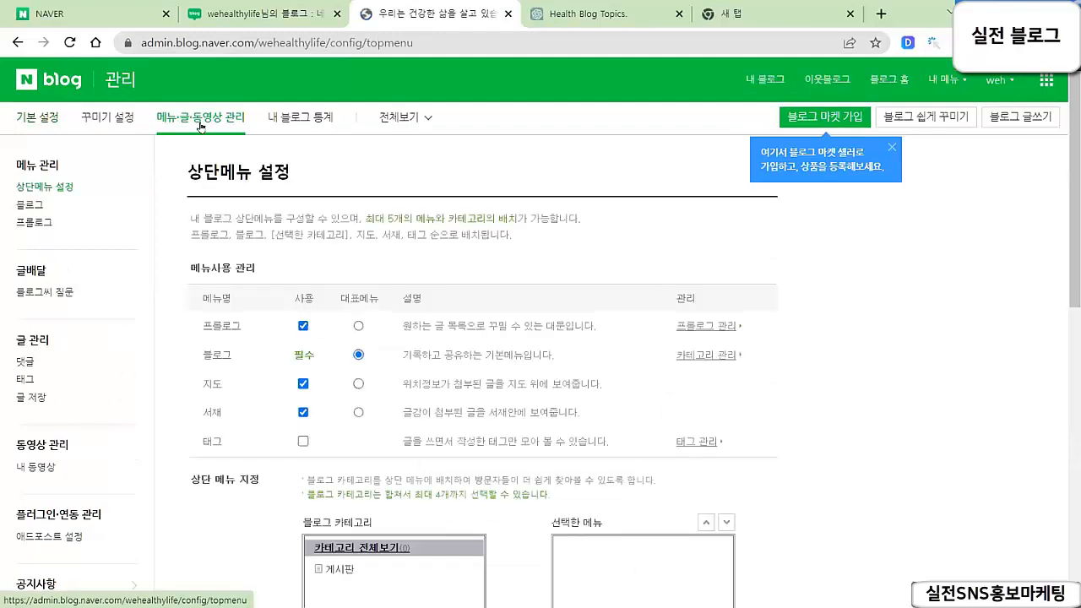
click(697, 361)
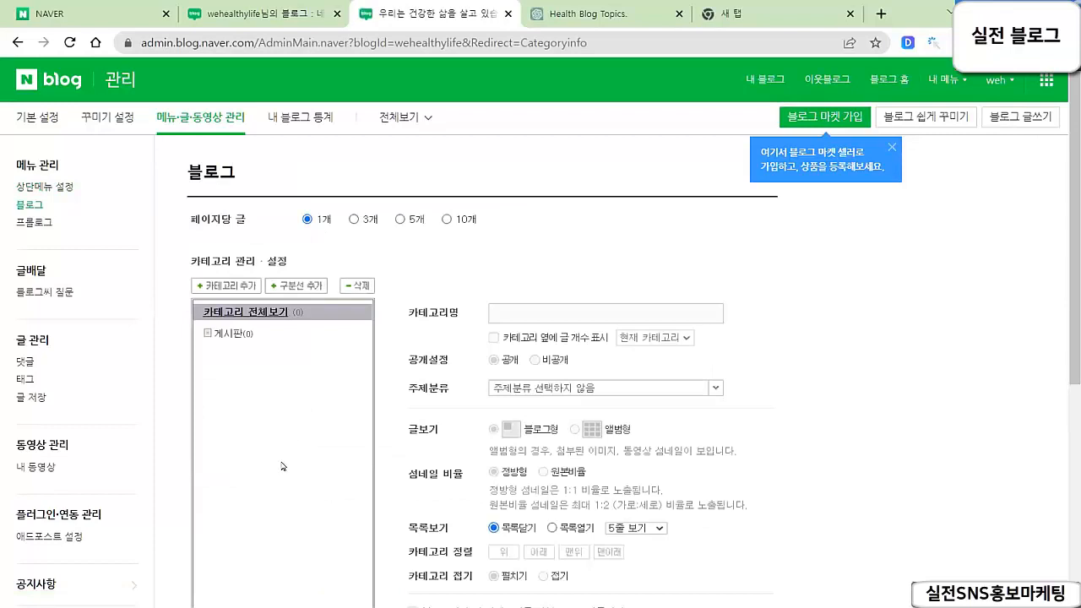
click(287, 332)
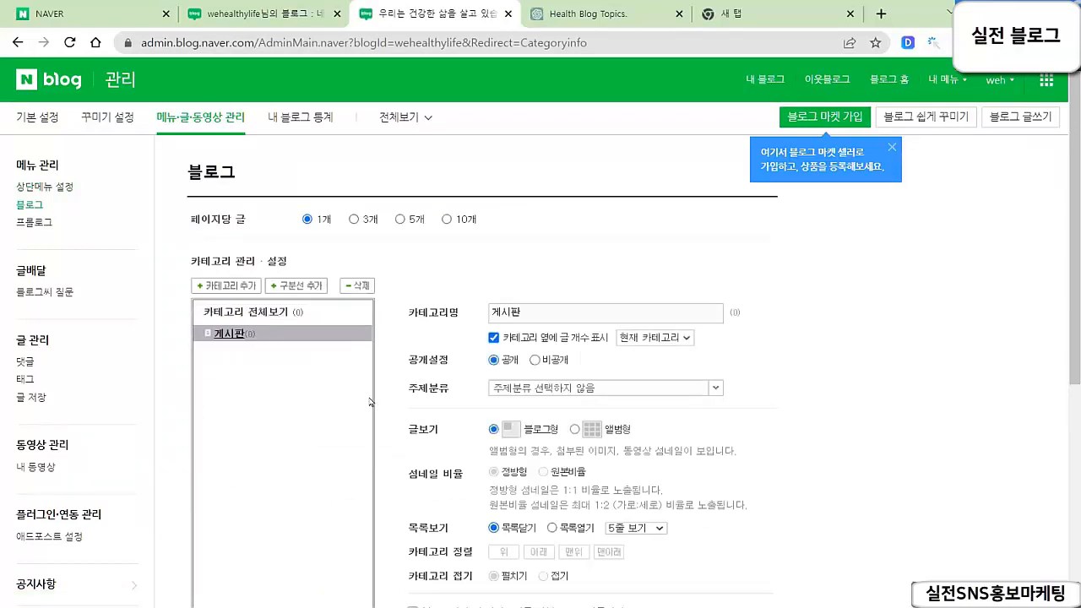
click(536, 315)
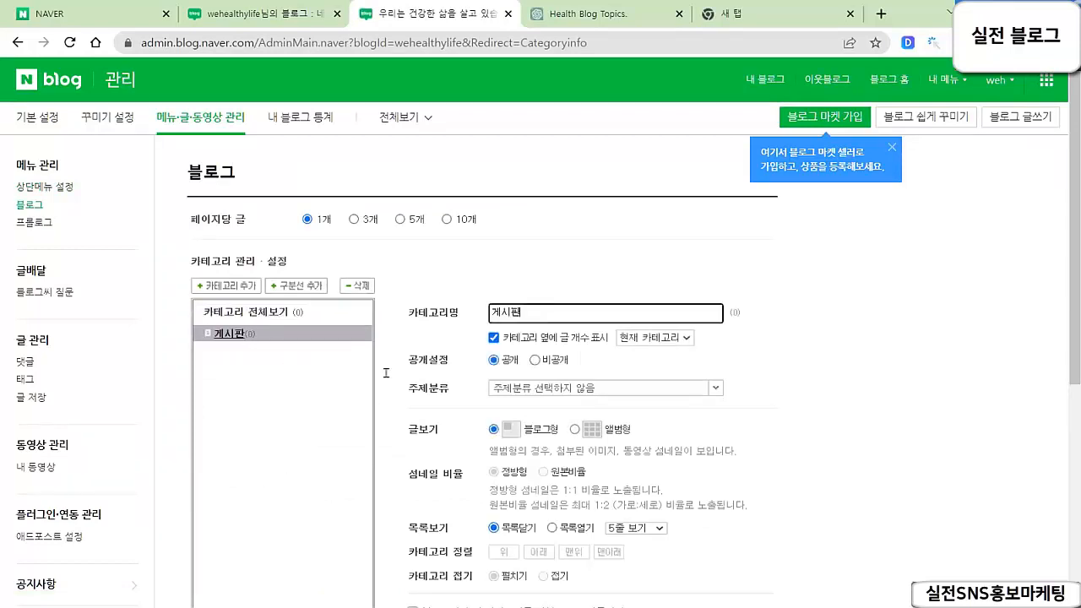
drag(387, 376, 391, 383)
text(게)
text(강한 사)
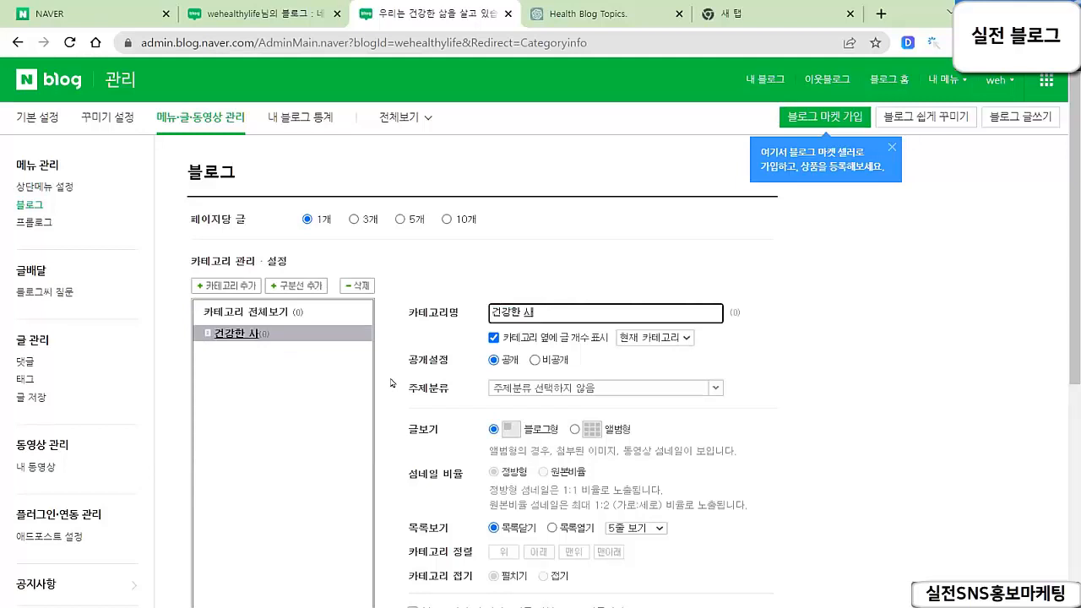
key(BackSpace)
text(삶)
click(309, 429)
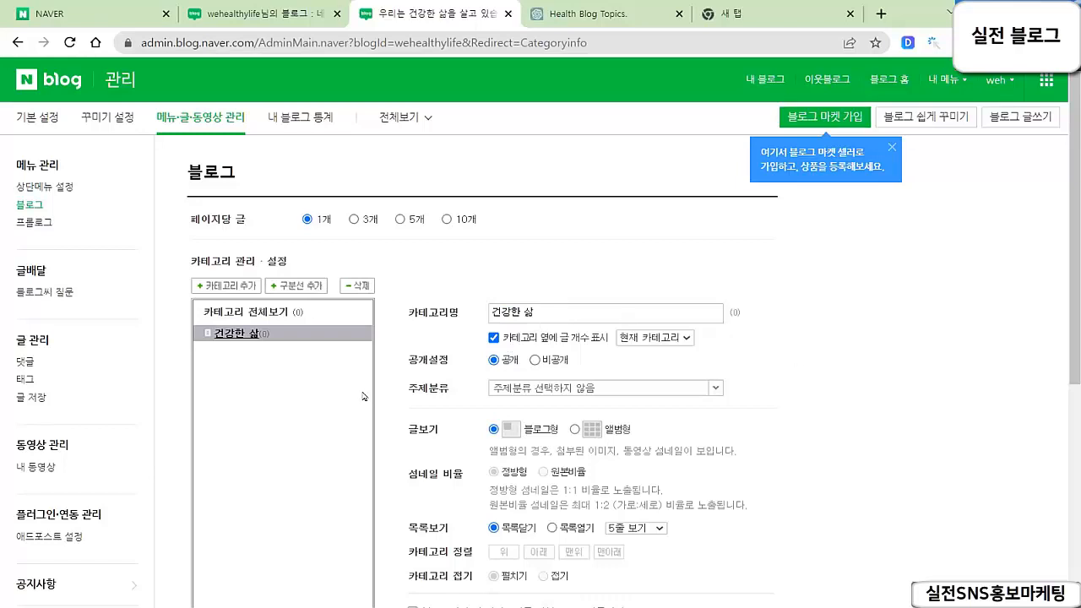
scroll(489, 467, down, 3)
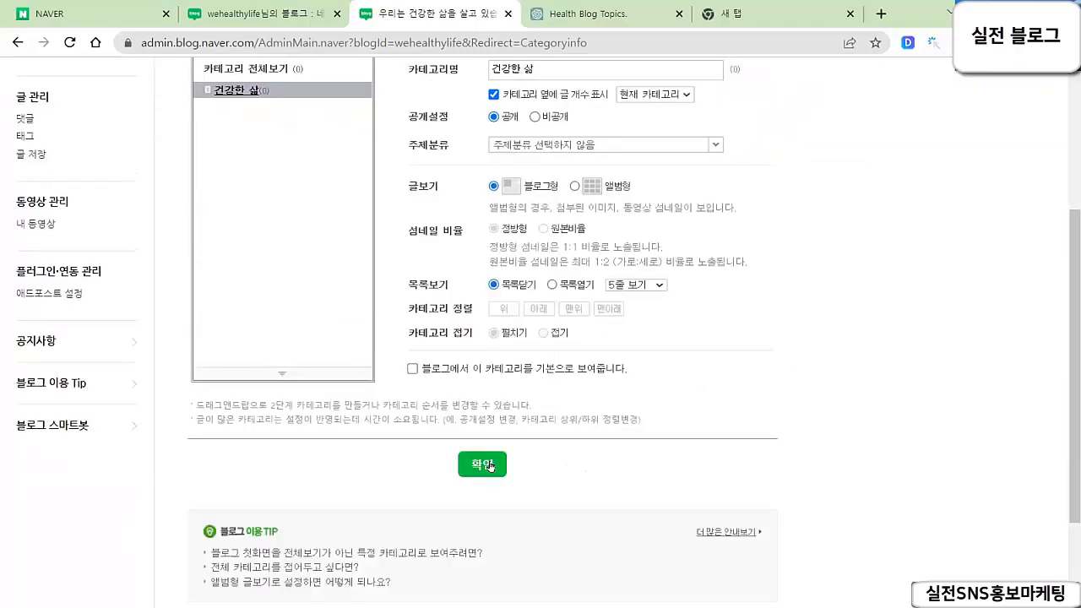
click(411, 369)
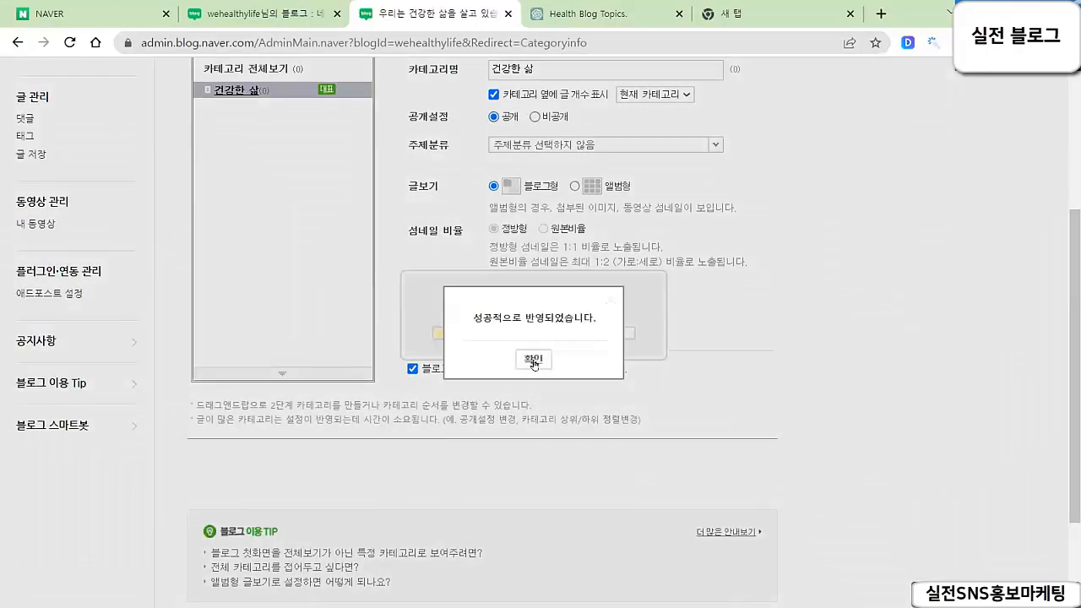
Add a 운동의 힘 category with a divider placed below it
click(535, 361)
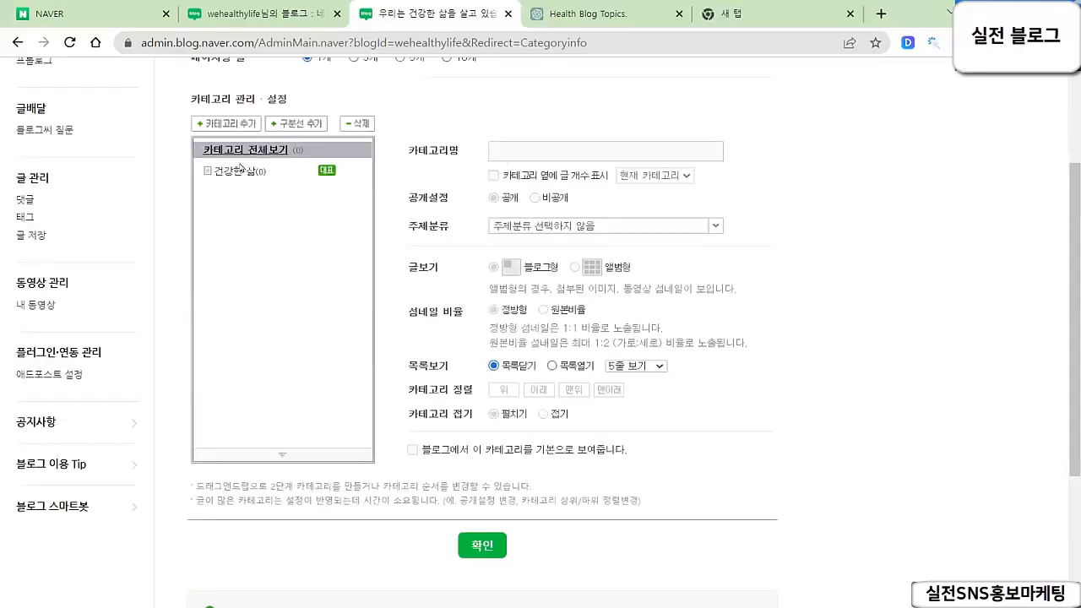
scroll(293, 288, up, 1)
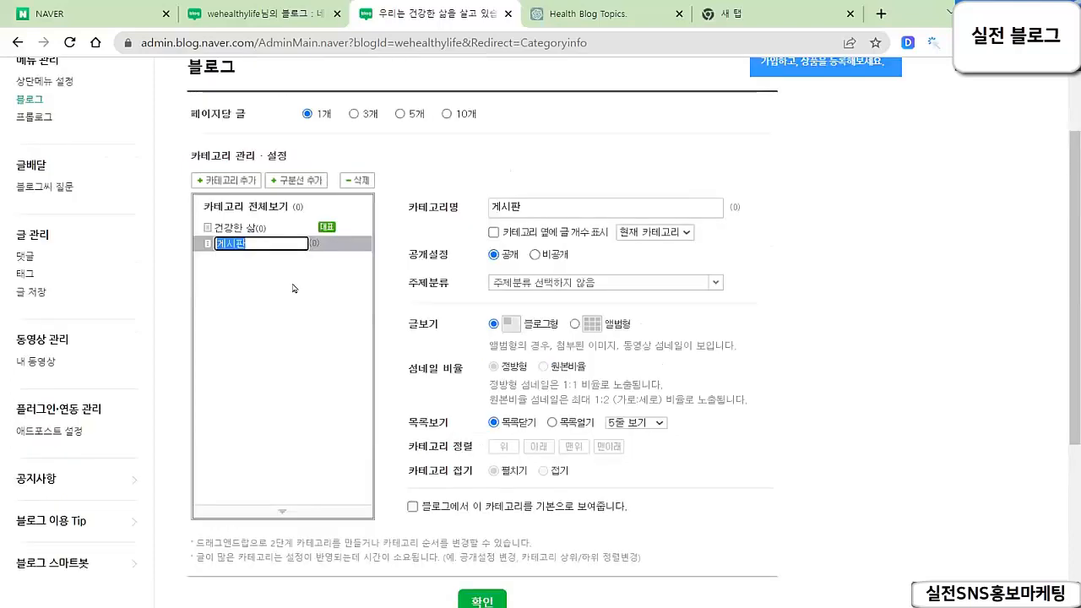
text(우)
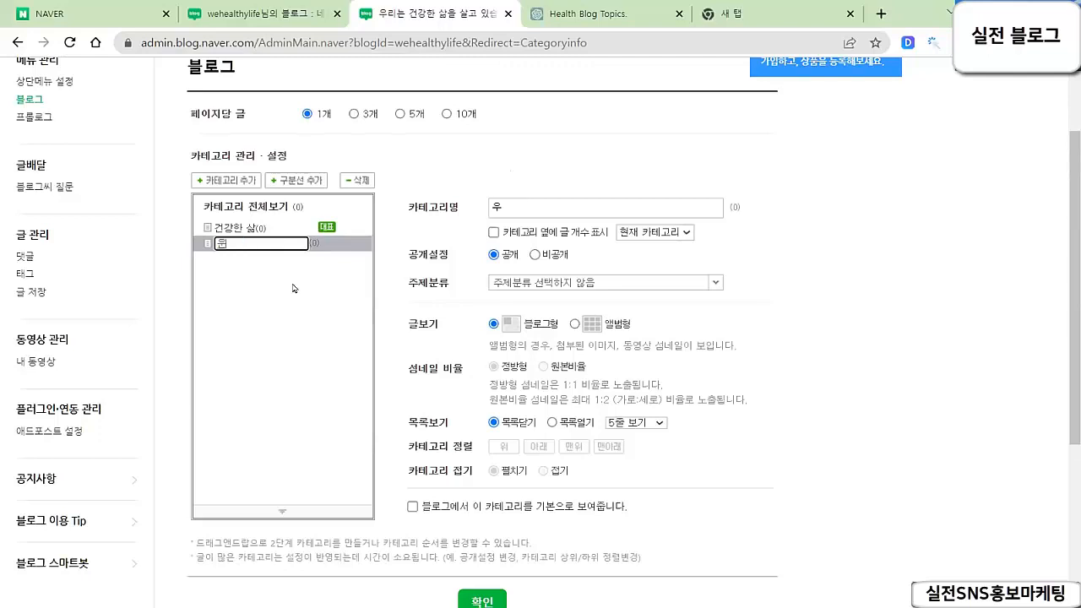
text(도)
text(ㅇ으)
text(의 힘)
key(Return)
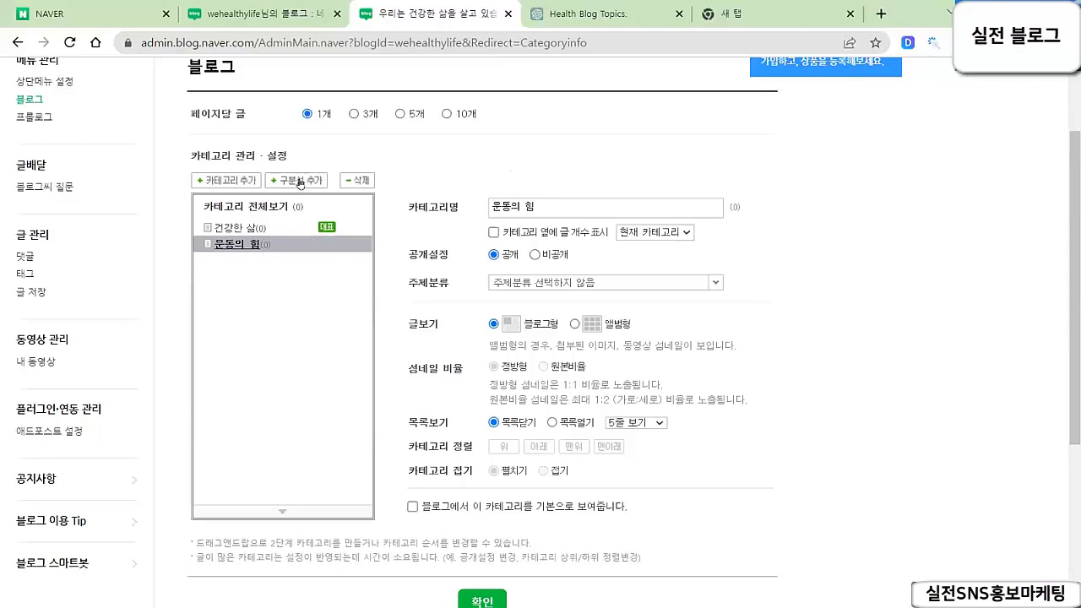
click(300, 180)
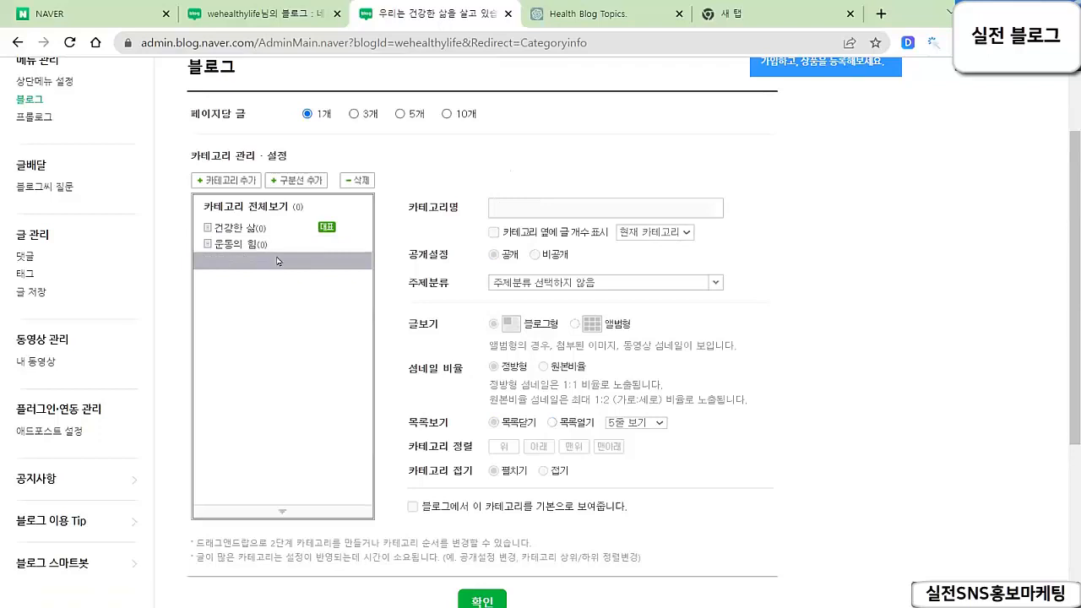
drag(295, 256, 271, 244)
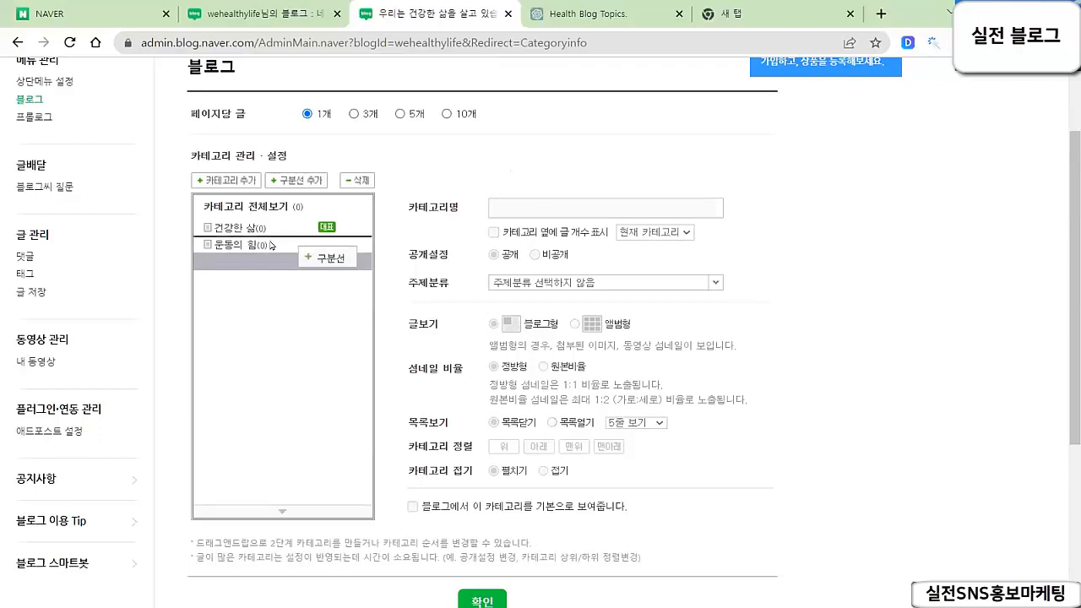
drag(283, 307, 283, 308)
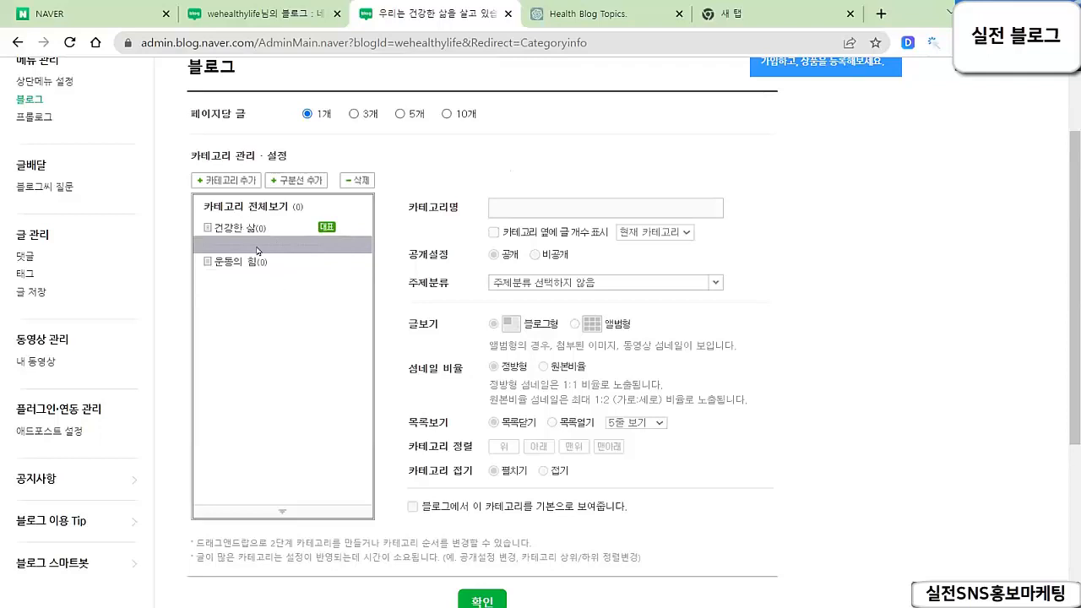
drag(252, 277, 247, 249)
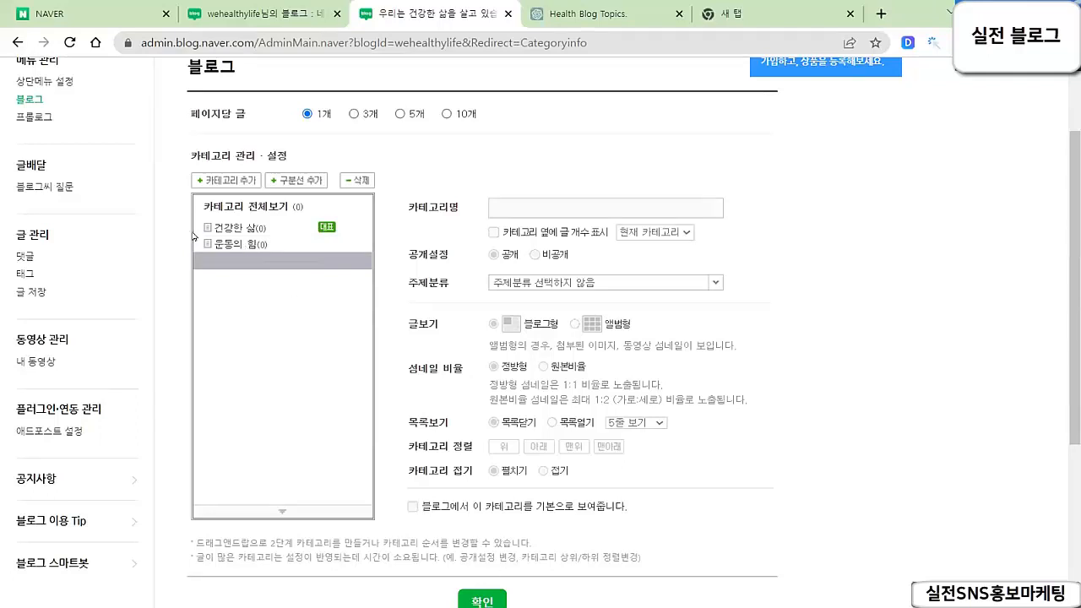
Save the categories, close the admin tab and return to the post editor
scroll(475, 525, down, 1)
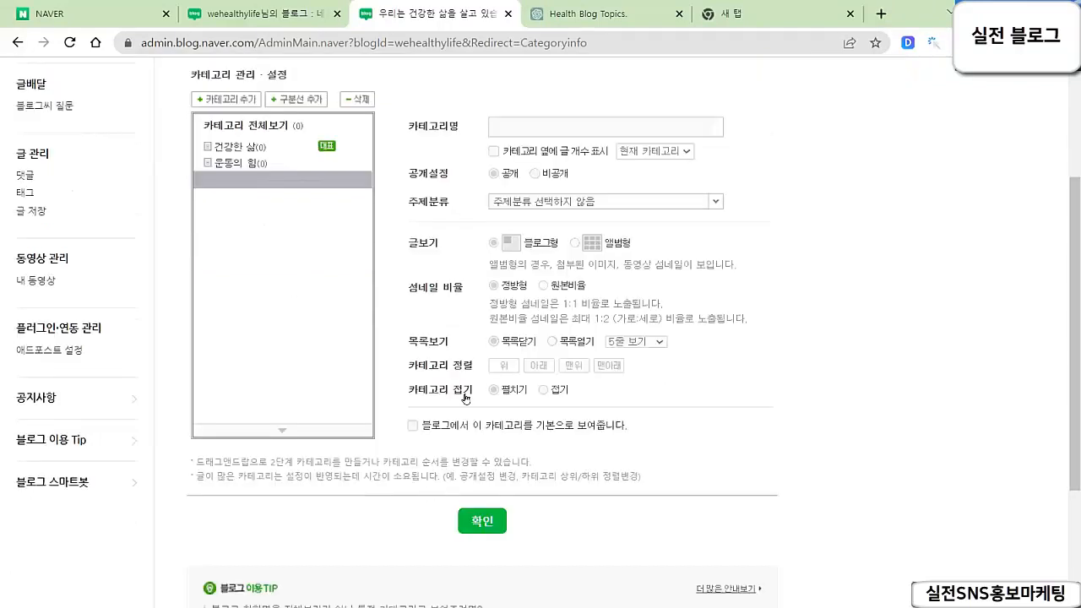
click(479, 519)
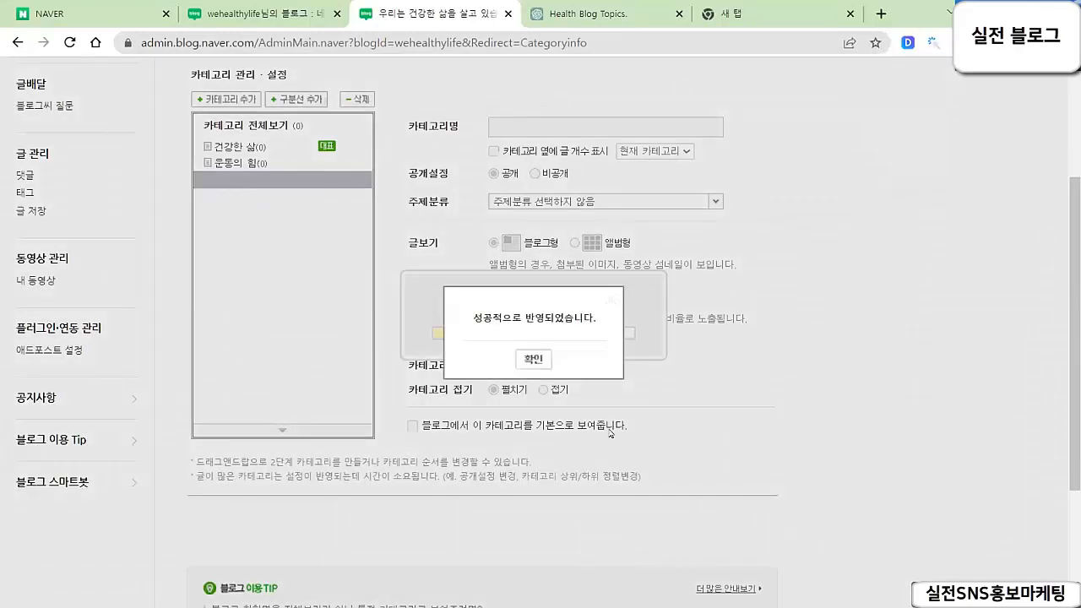
click(532, 357)
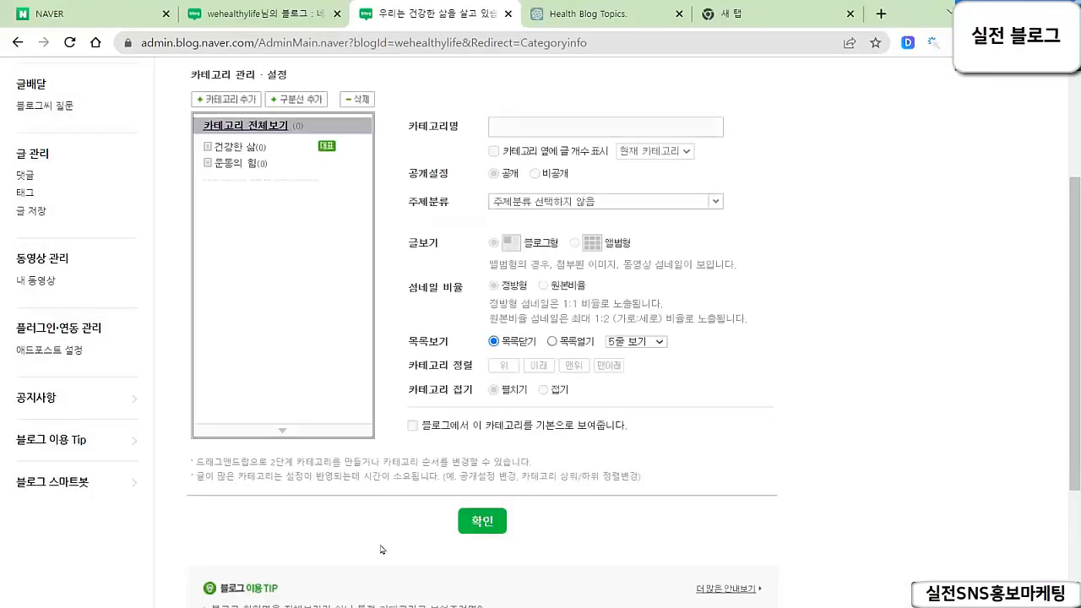
click(506, 14)
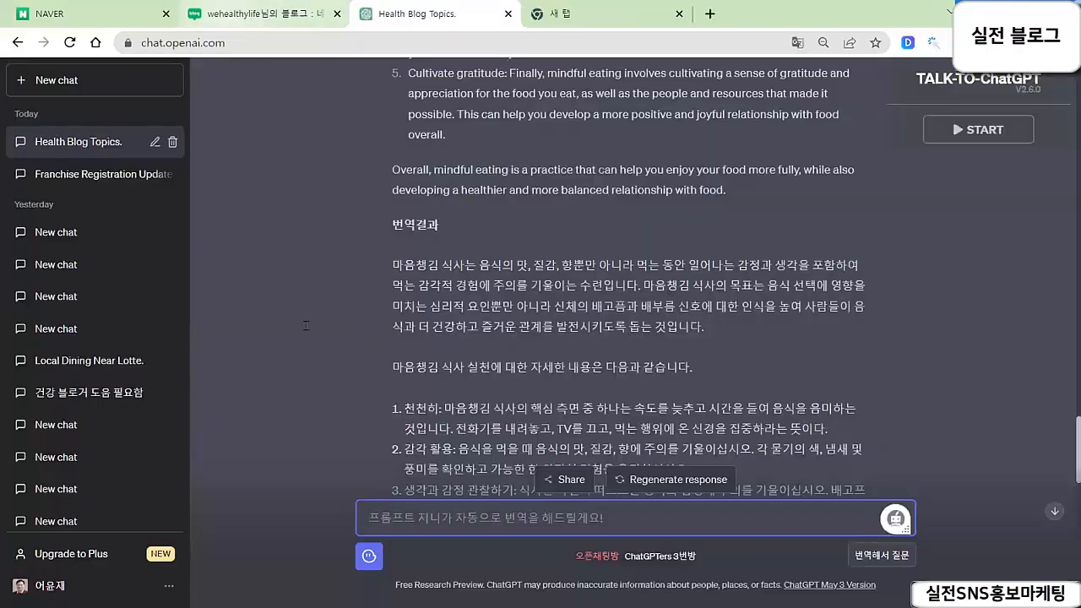
click(265, 14)
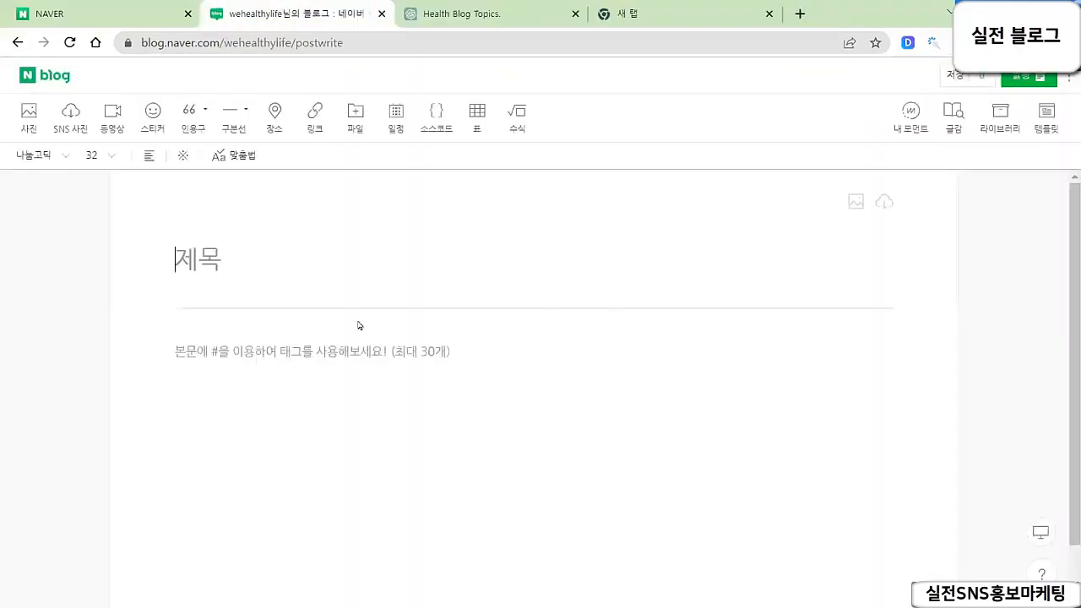
Type placeholder text into the post title and body
text(ㅇㄹㄴㅇㄹ)
key(Return)
text(ㄹㅇㄴ)
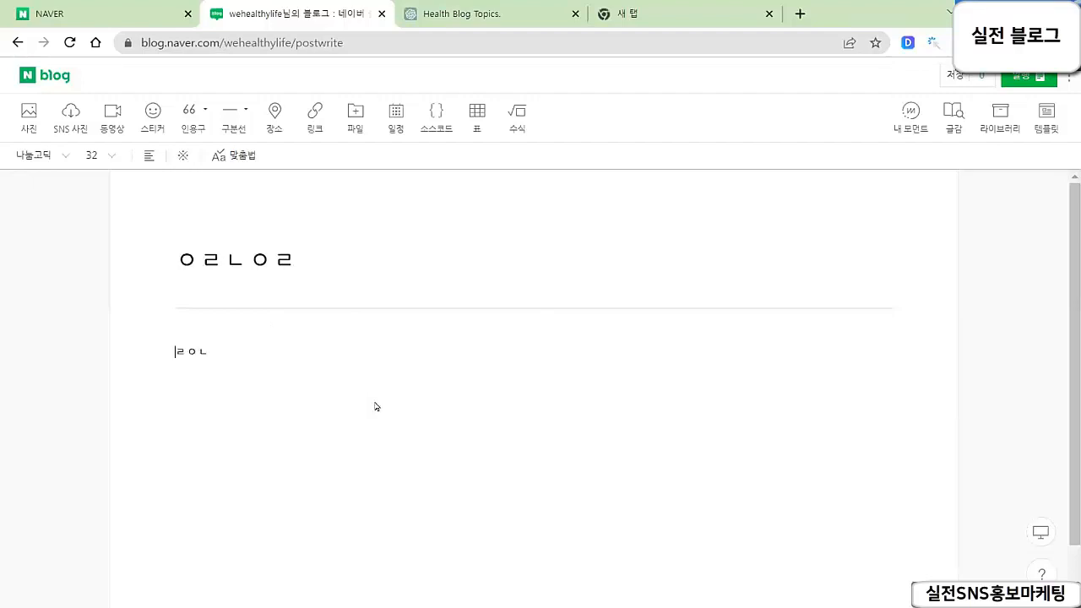
text(ㄹㅇㄴㄹㄴㅇㄹㅇㄴㄹ)
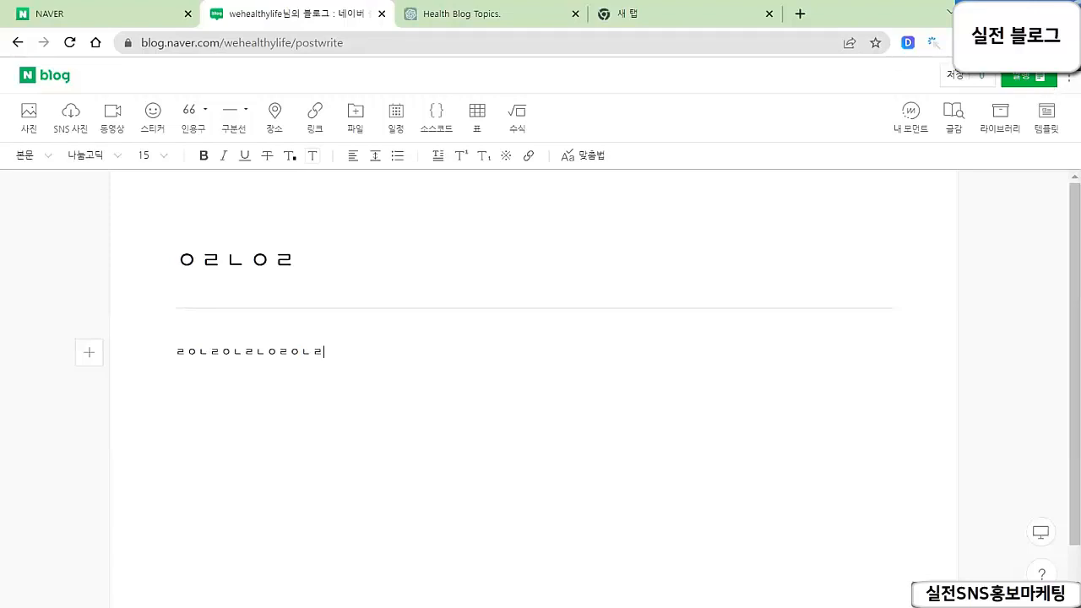
Set 나눔스퀘어 as the font in 기본 서체 설정
click(1069, 76)
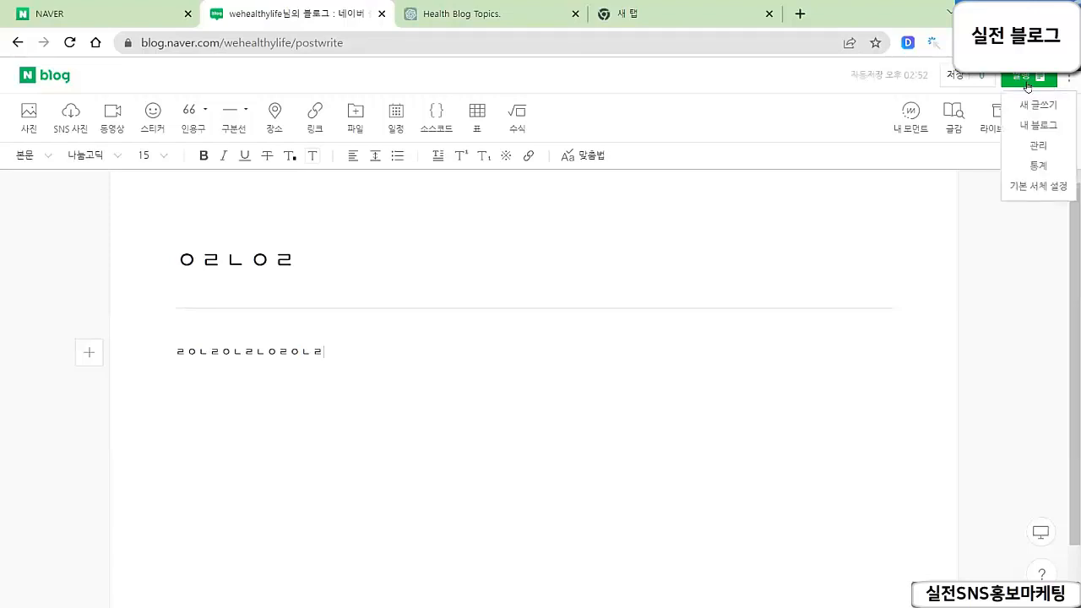
click(1017, 194)
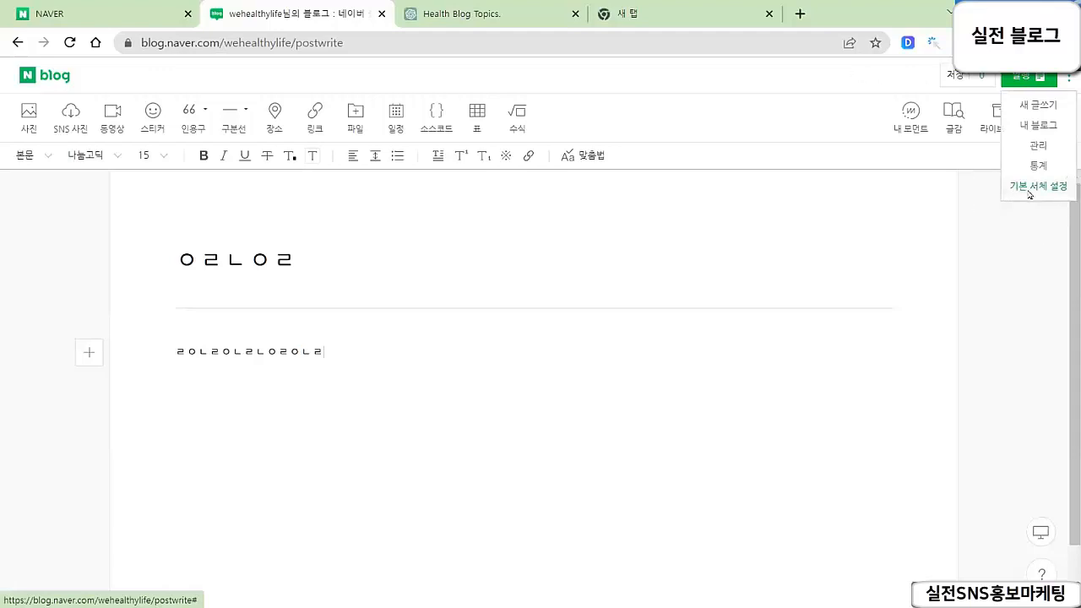
click(537, 305)
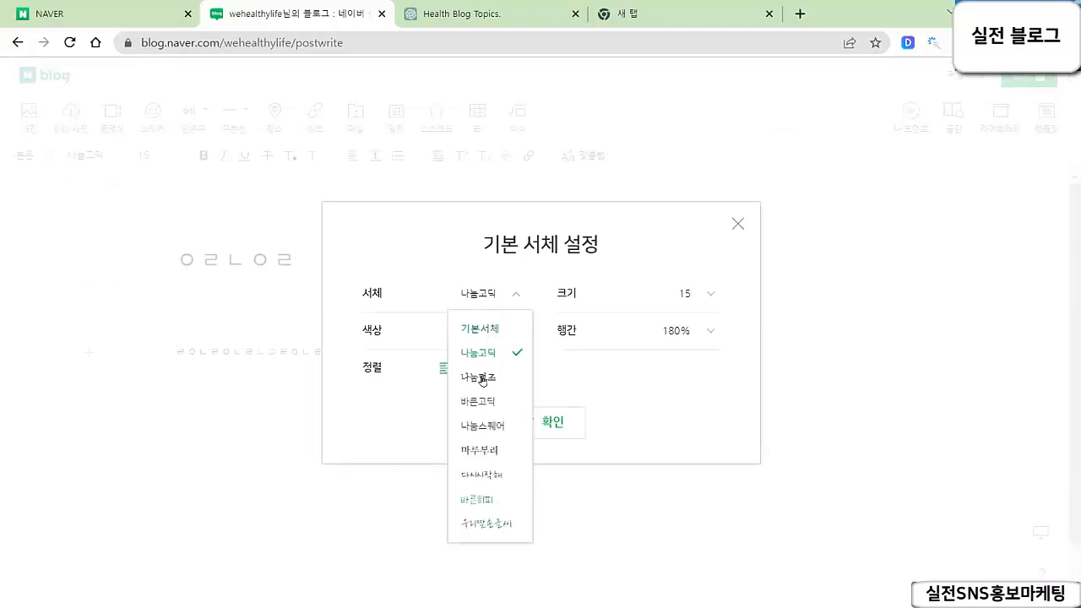
click(482, 426)
click(493, 300)
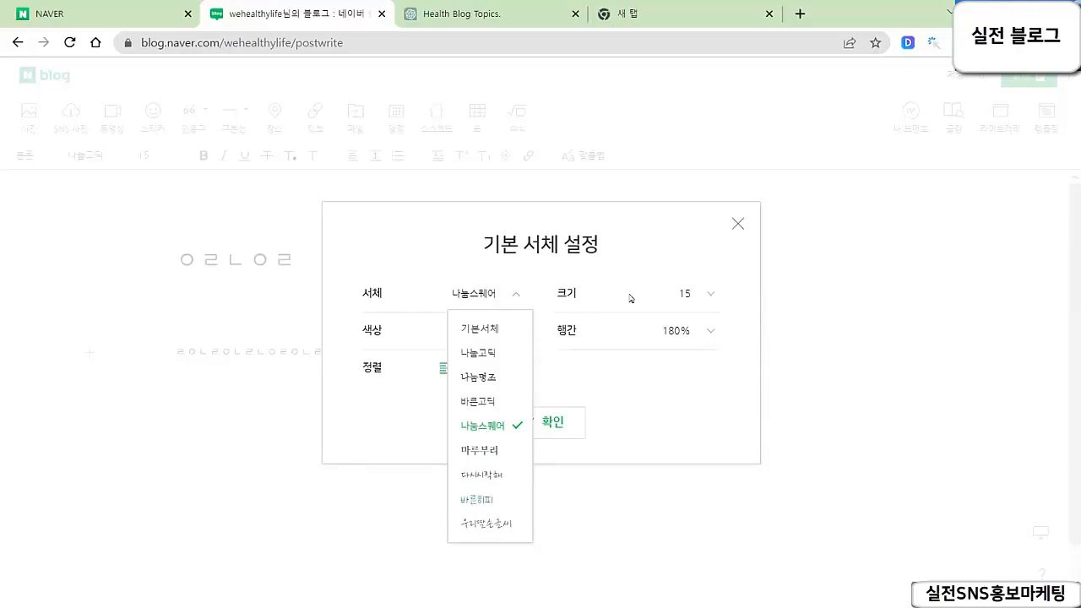
Set the default font to 나눔스퀘어, size 19, 190% line spacing, centre alignment, and confirm
click(679, 299)
click(697, 307)
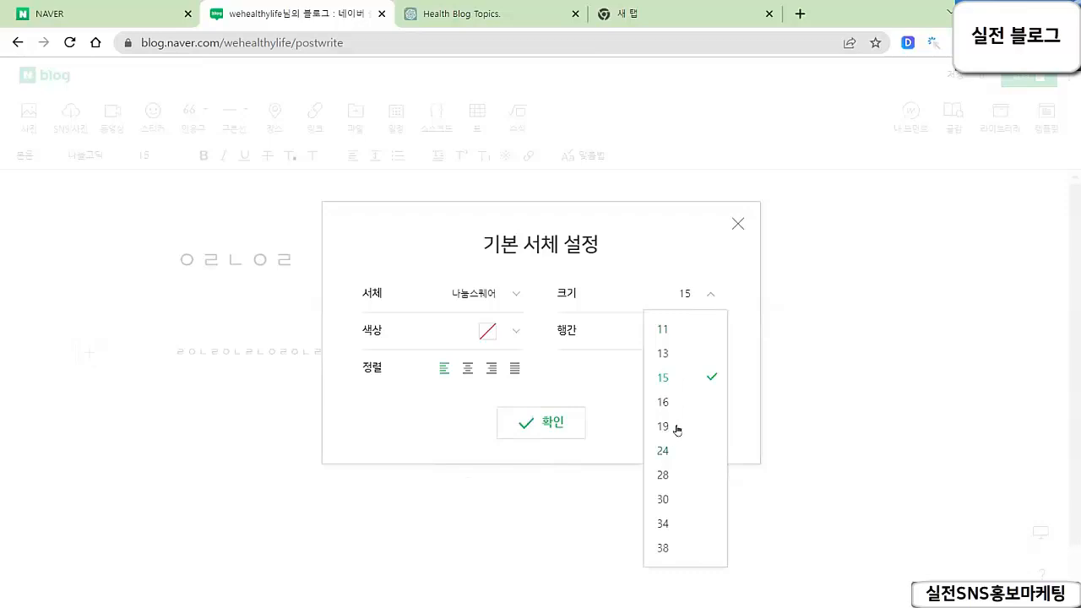
click(726, 427)
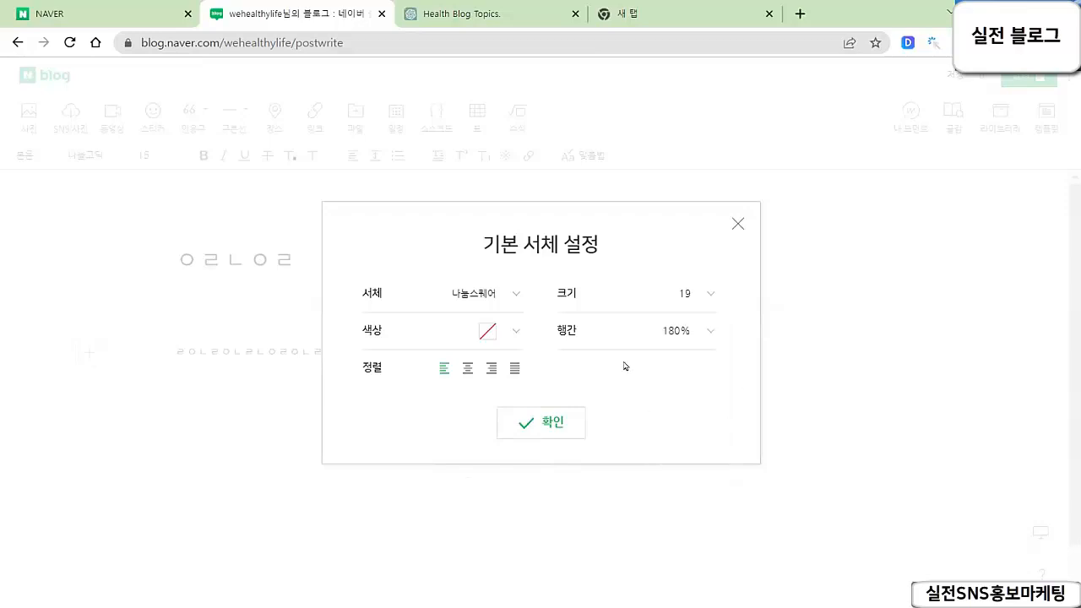
click(684, 335)
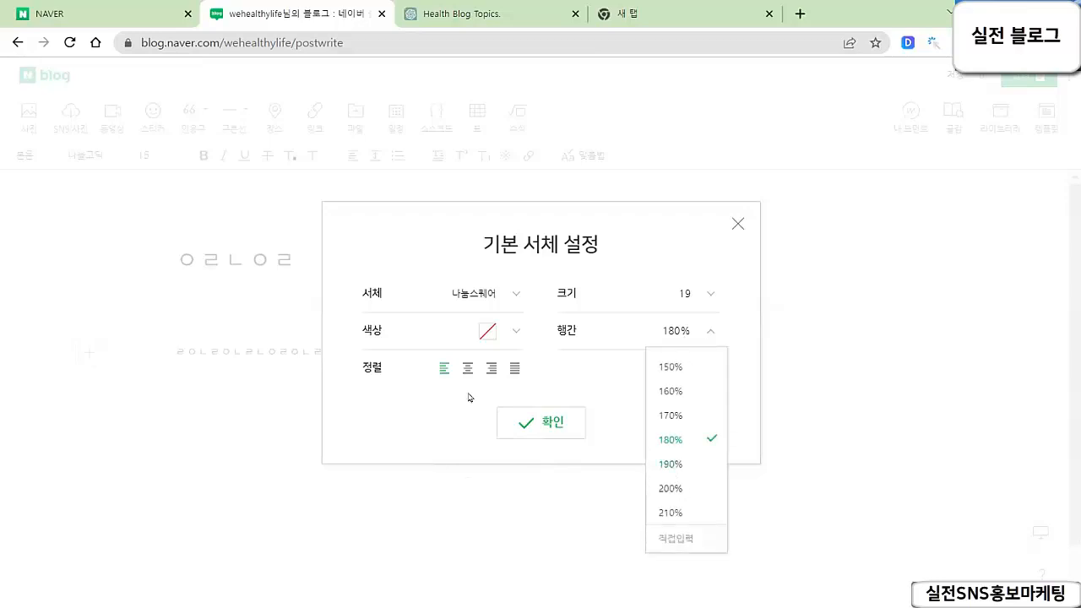
click(338, 383)
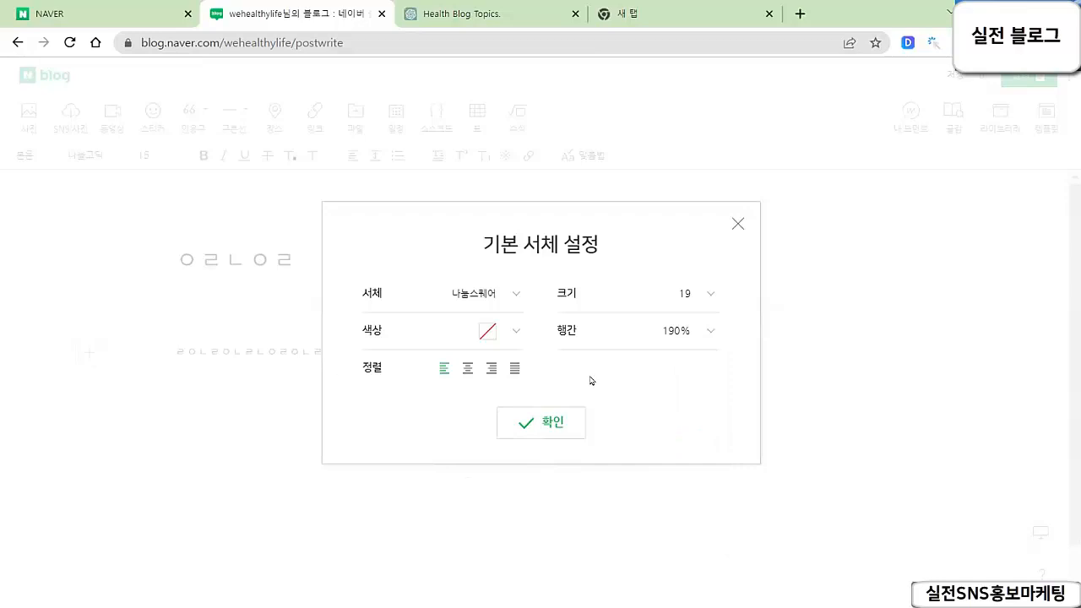
click(467, 375)
click(547, 420)
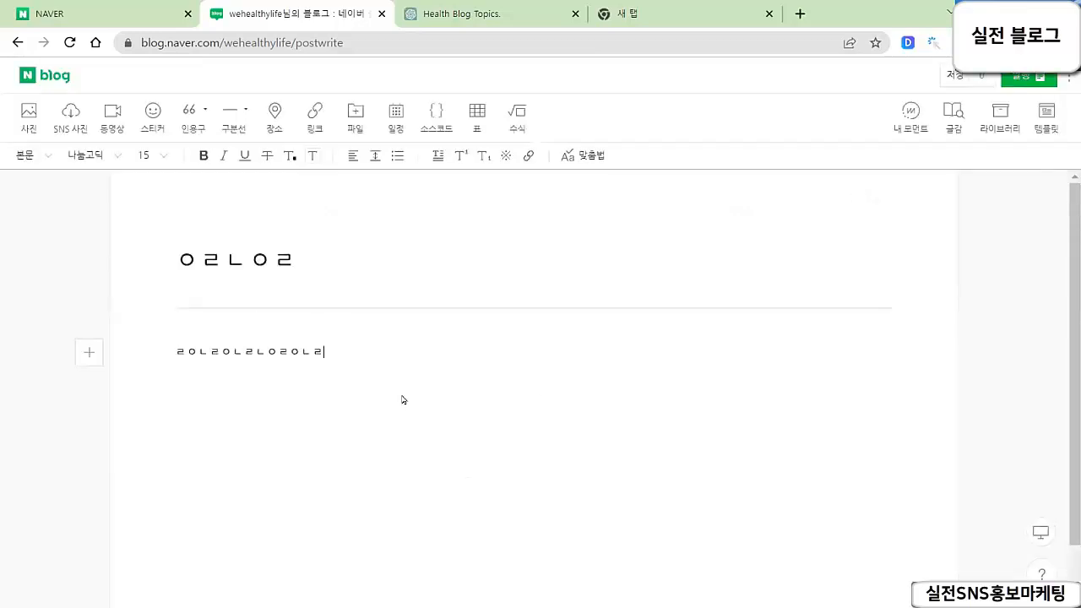
key(ctrl+a)
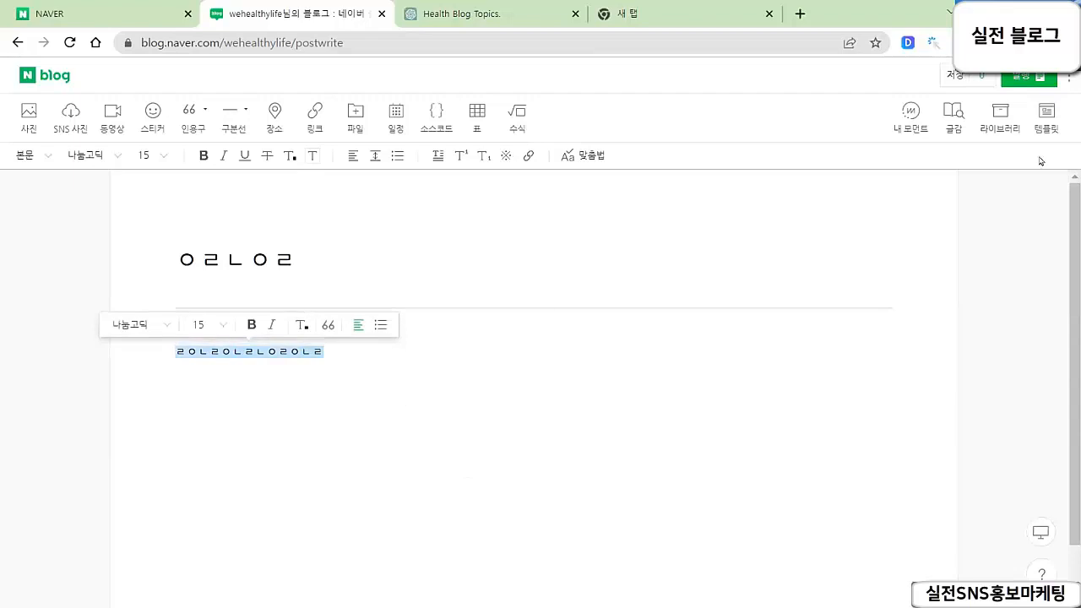
key(Right)
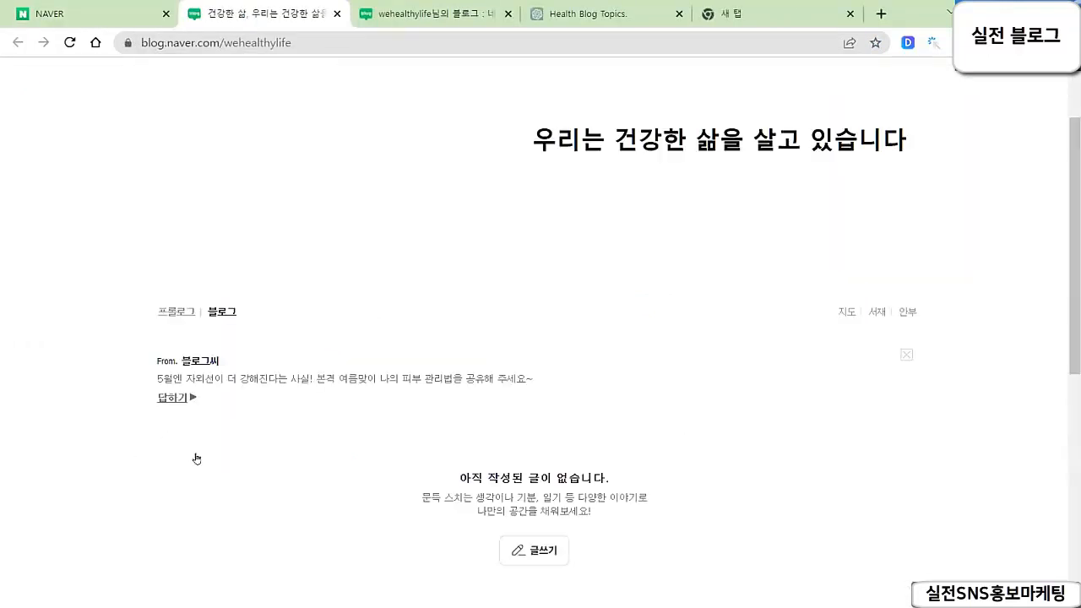
scroll(241, 420, down, 4)
scroll(380, 295, down, 1)
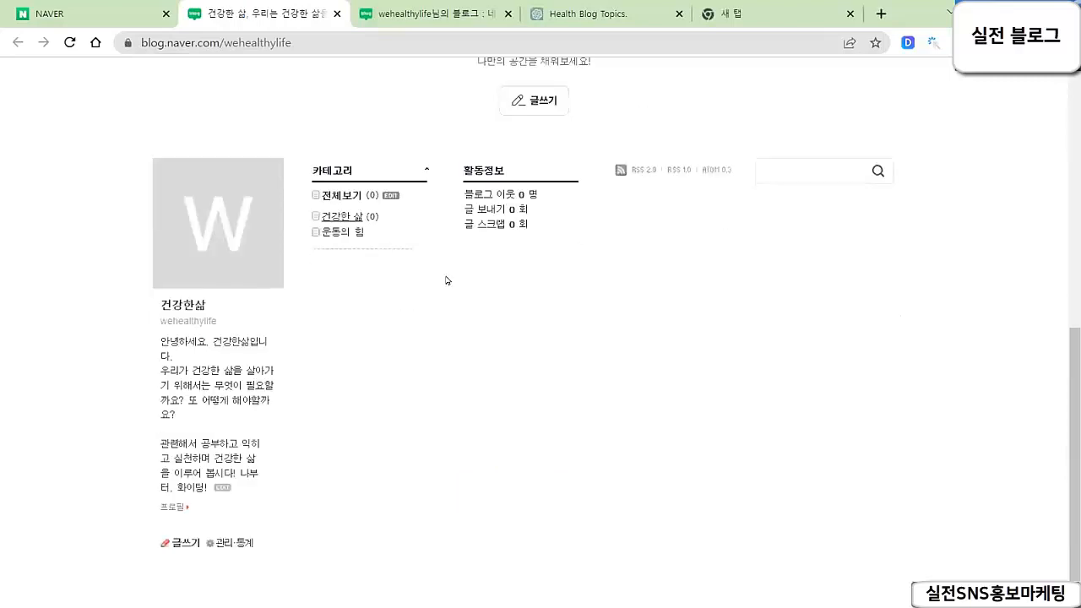
scroll(538, 239, up, 2)
click(536, 242)
scroll(439, 328, down, 2)
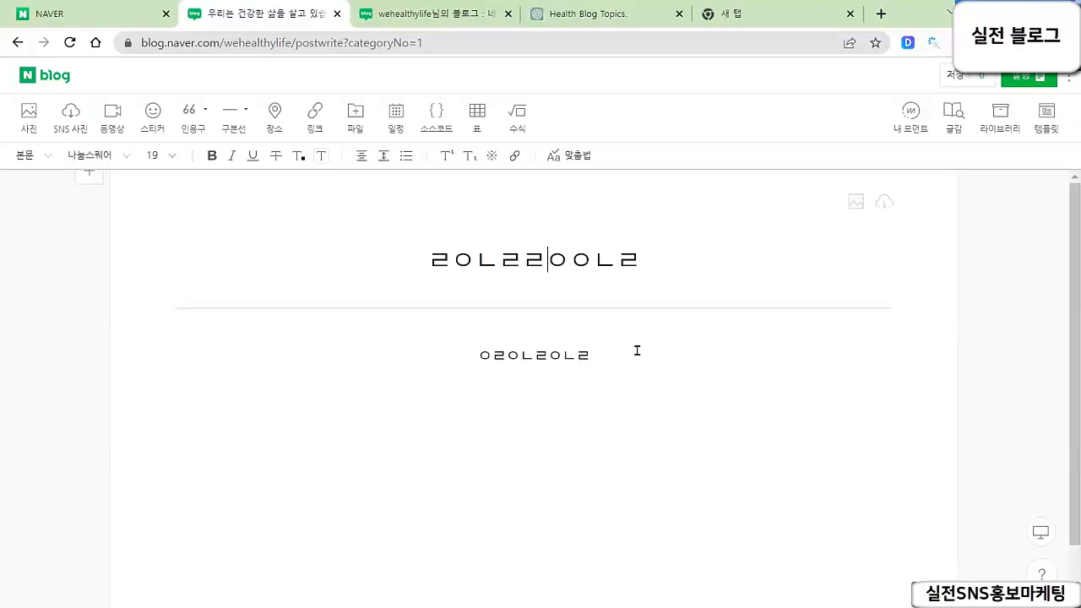
click(637, 352)
text(ㅇㄴㄹㅇㄴㄹㅇㄴㄹㅇㄴ)
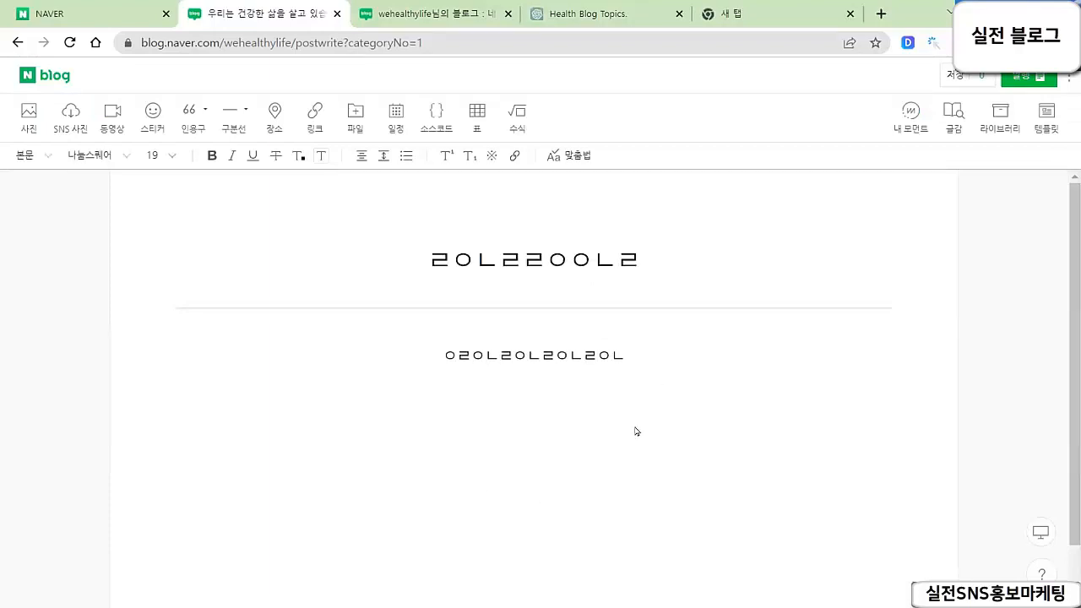
click(487, 392)
click(337, 14)
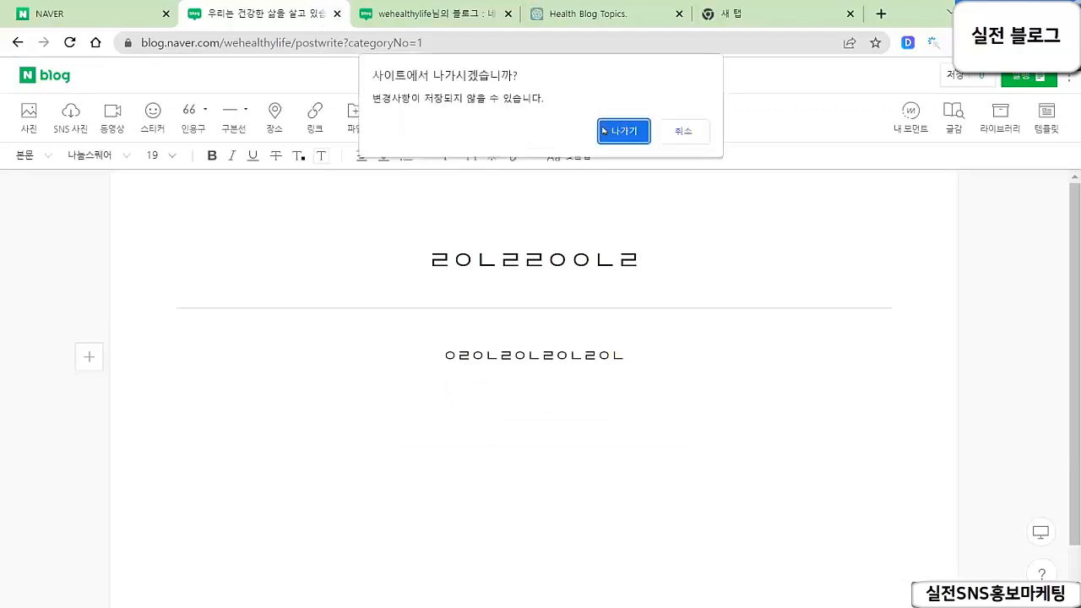
key(Escape)
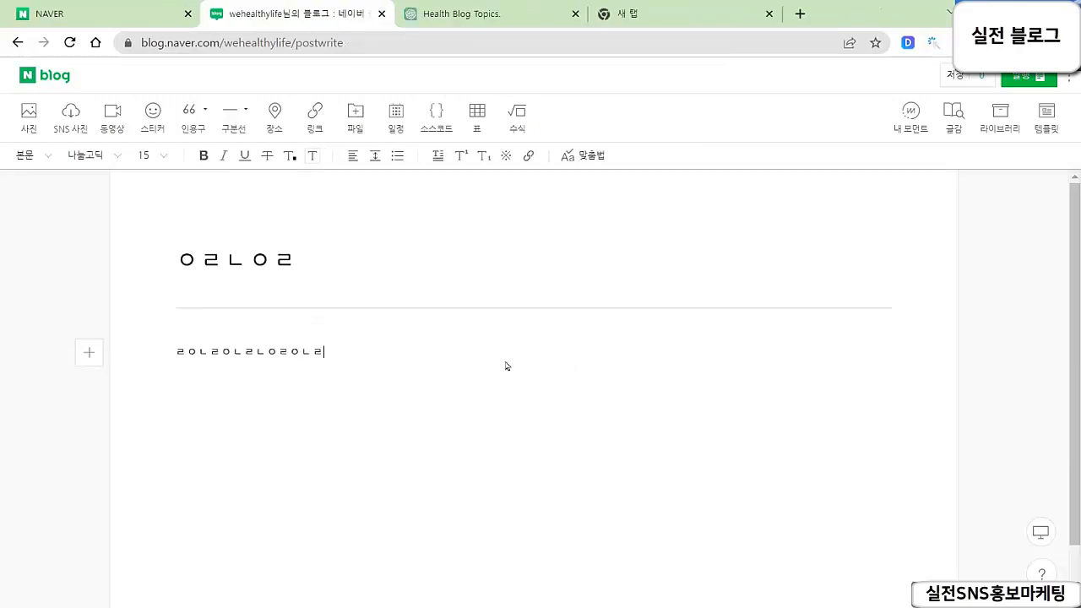
Centre-align the post title and the body line
click(380, 297)
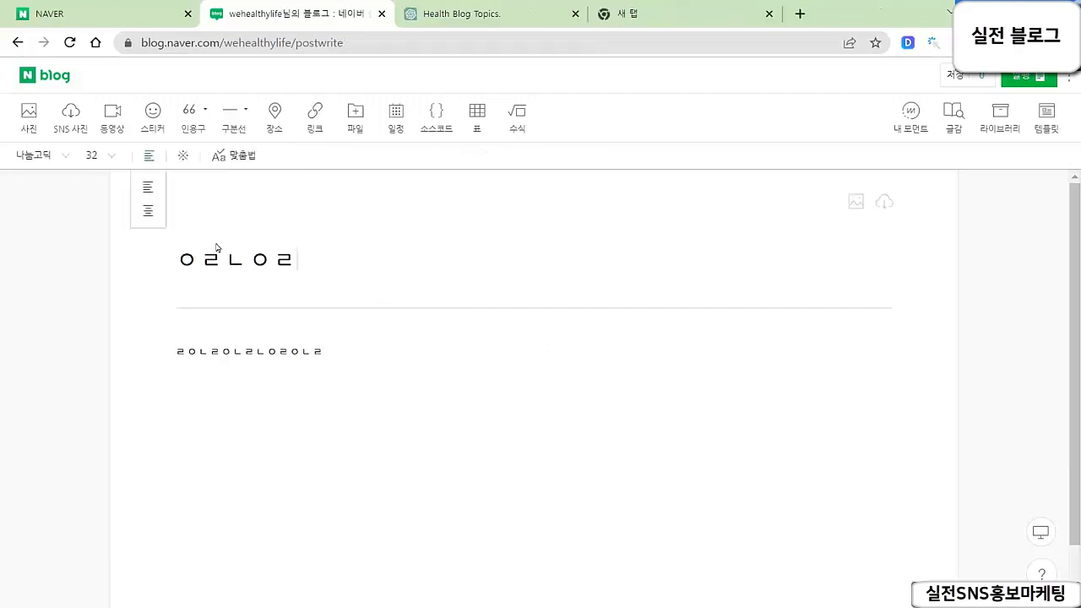
click(150, 155)
click(147, 212)
click(183, 385)
click(353, 158)
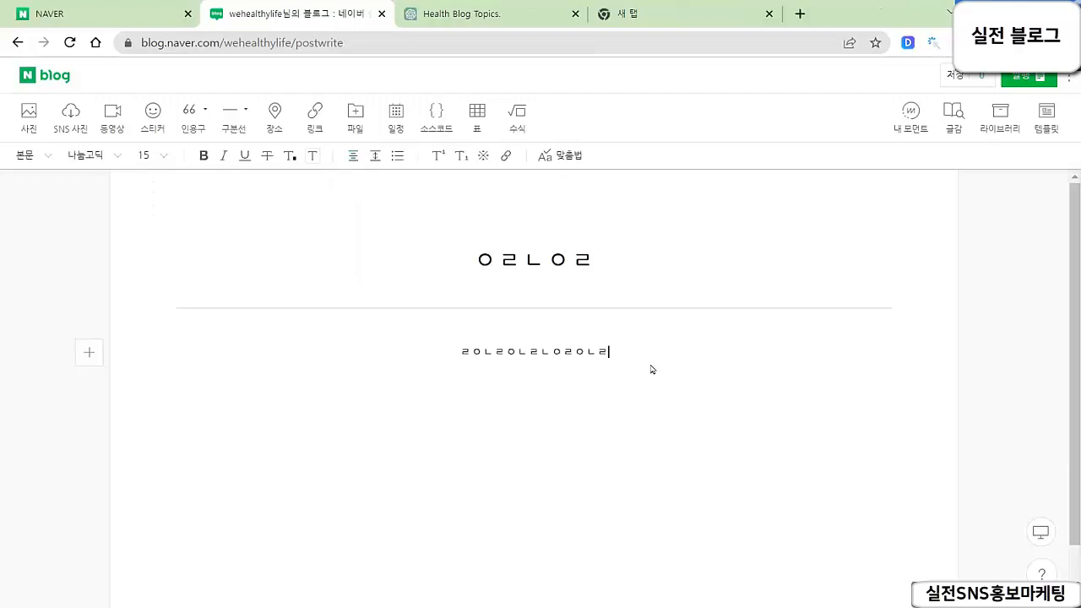
key(ctrl+a)
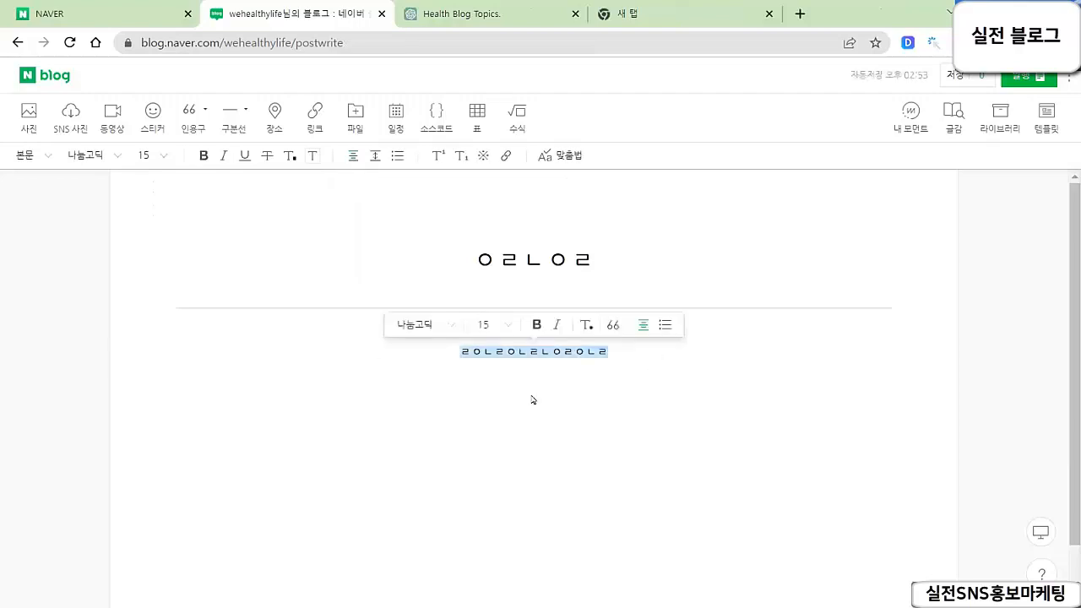
click(533, 400)
Add two short placeholder lines below the body, then switch to the ChatGPT health topics chat
key(Return)
text(ㄹㄴㅇㄹ)
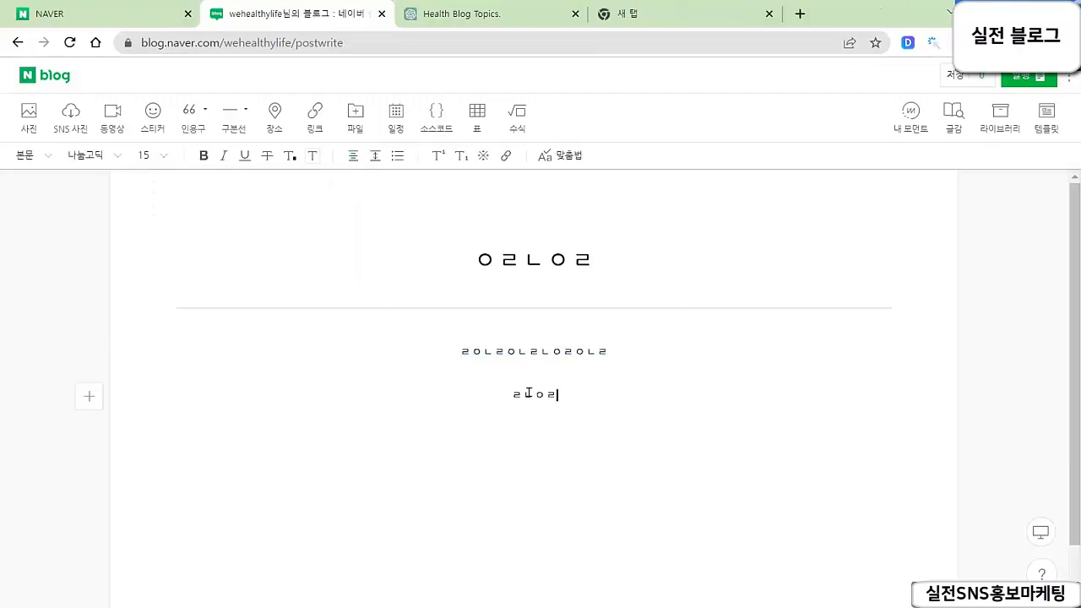
text(ㅇㄴ)
key(shift+Return)
text(ㄹ)
key(Return)
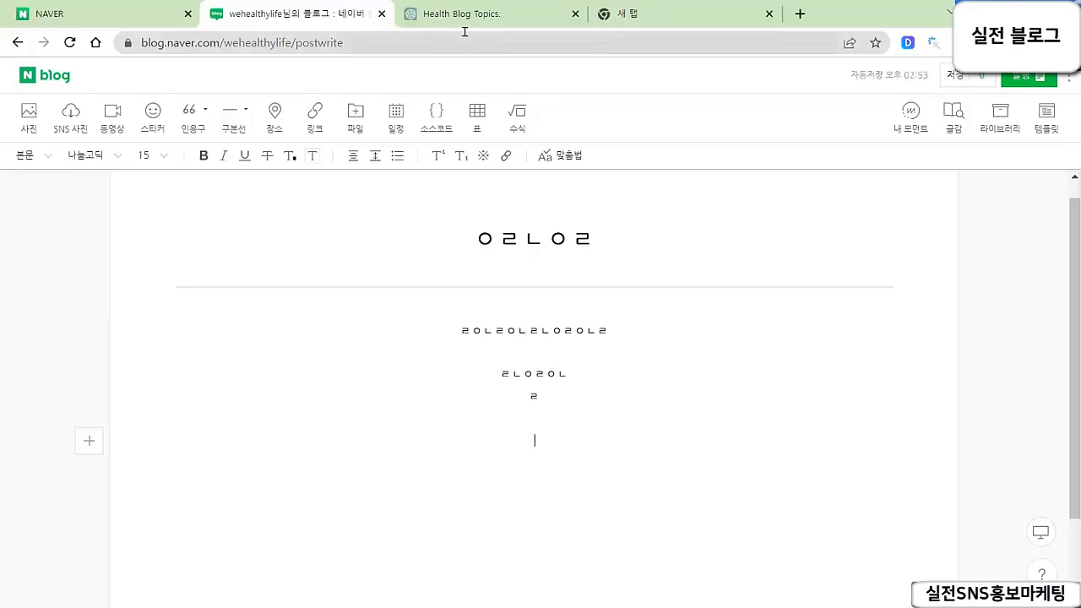
click(498, 28)
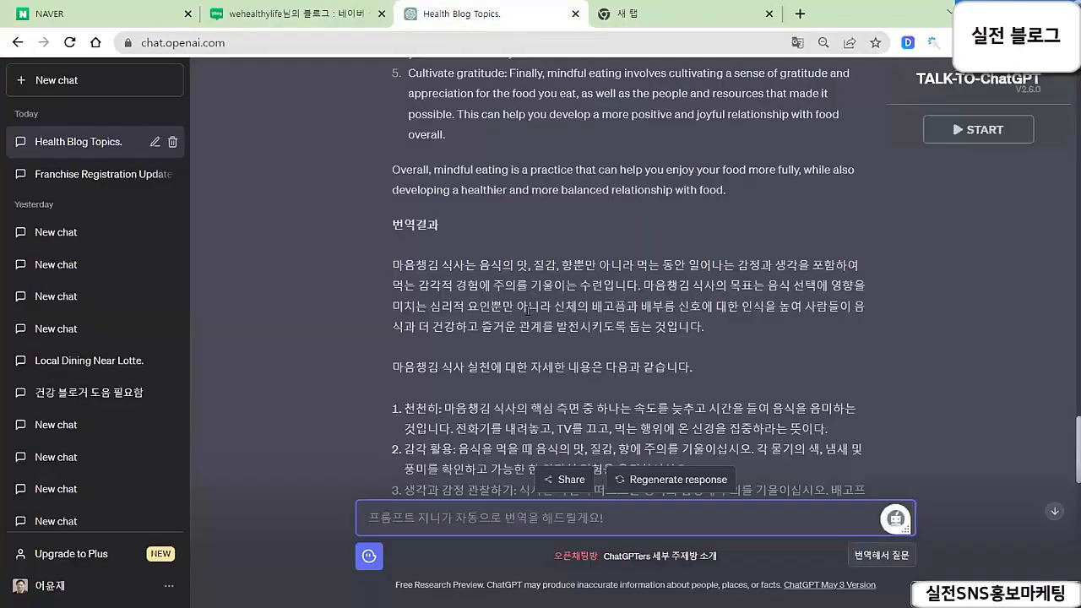
scroll(538, 311, up, 4)
scroll(537, 310, up, 5)
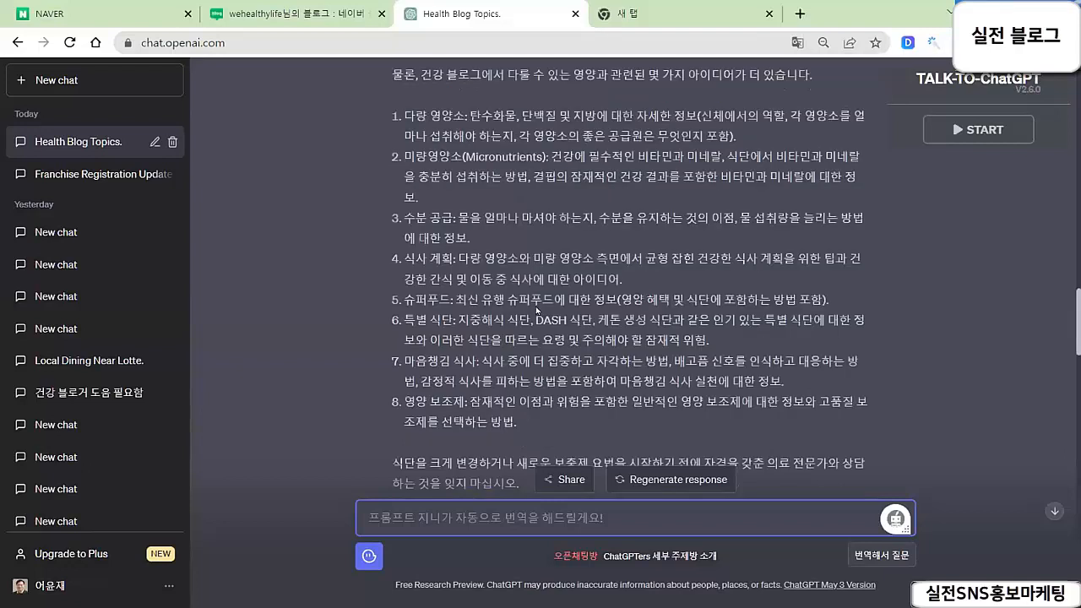
scroll(536, 310, up, 3)
scroll(536, 311, up, 7)
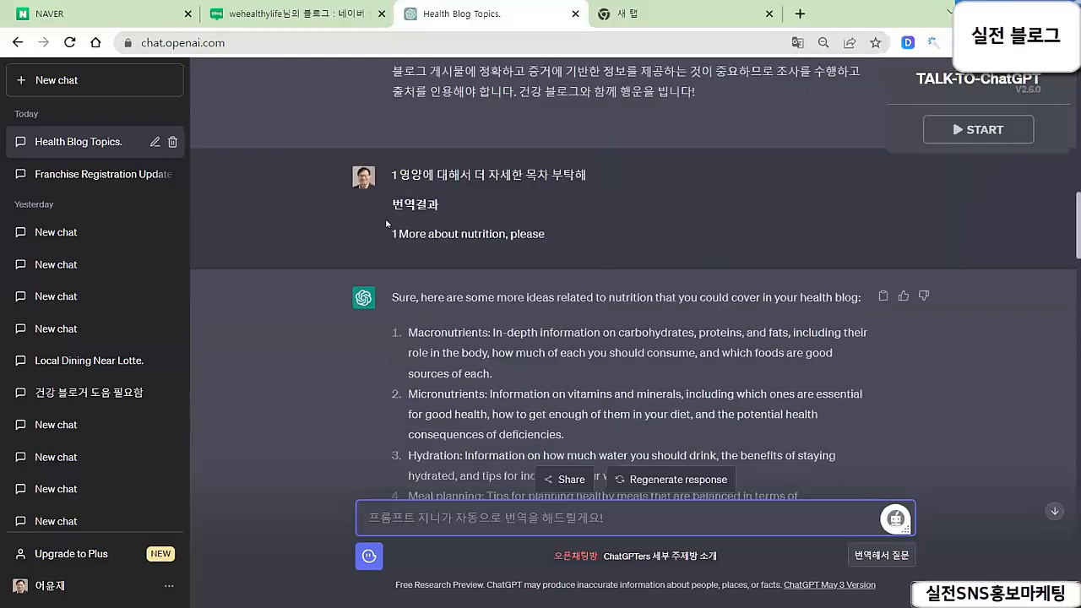
scroll(547, 317, up, 8)
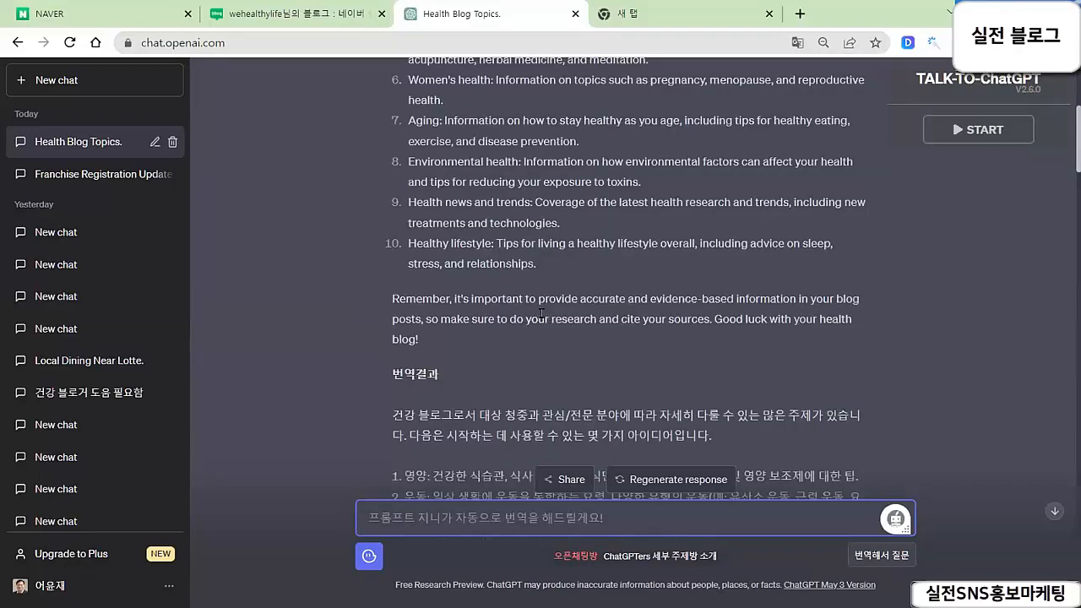
scroll(541, 314, up, 5)
scroll(512, 299, down, 1)
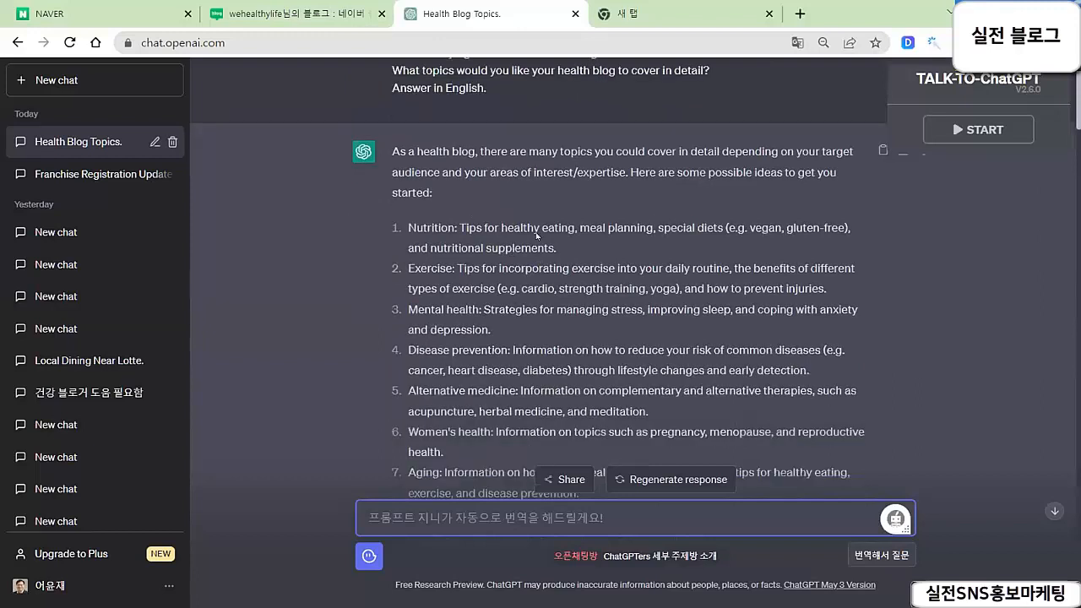
scroll(562, 104, up, 1)
scroll(493, 410, down, 5)
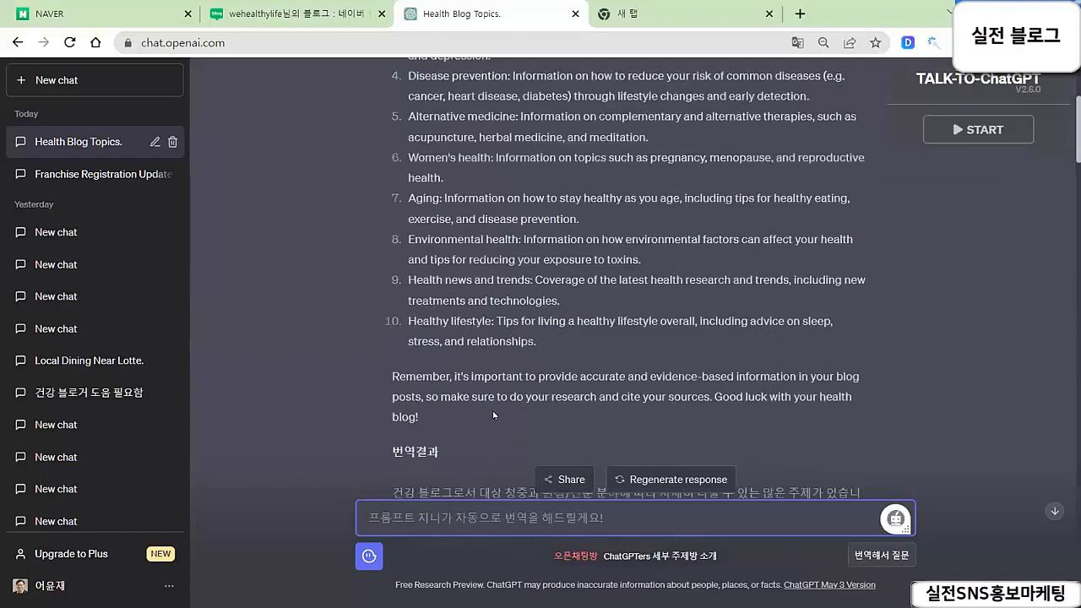
scroll(591, 253, down, 4)
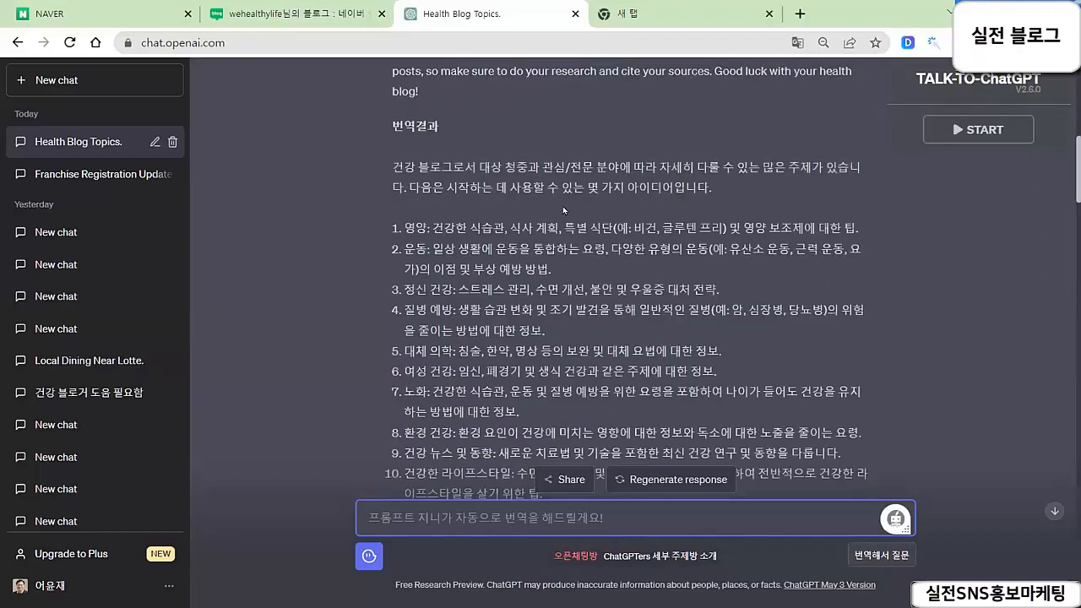
scroll(527, 226, down, 1)
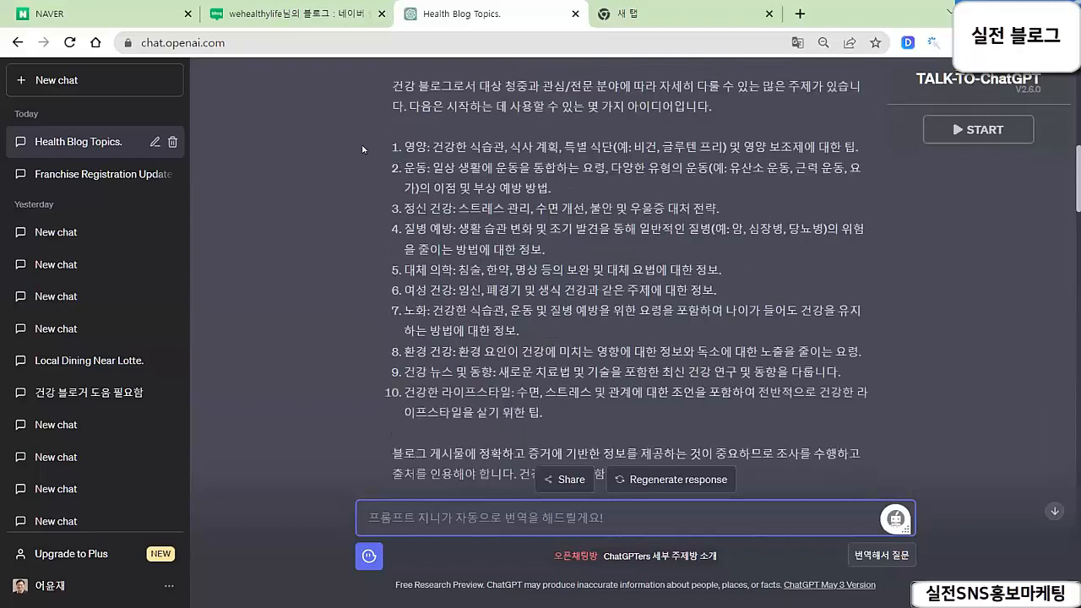
drag(605, 169, 399, 193)
drag(576, 209, 588, 209)
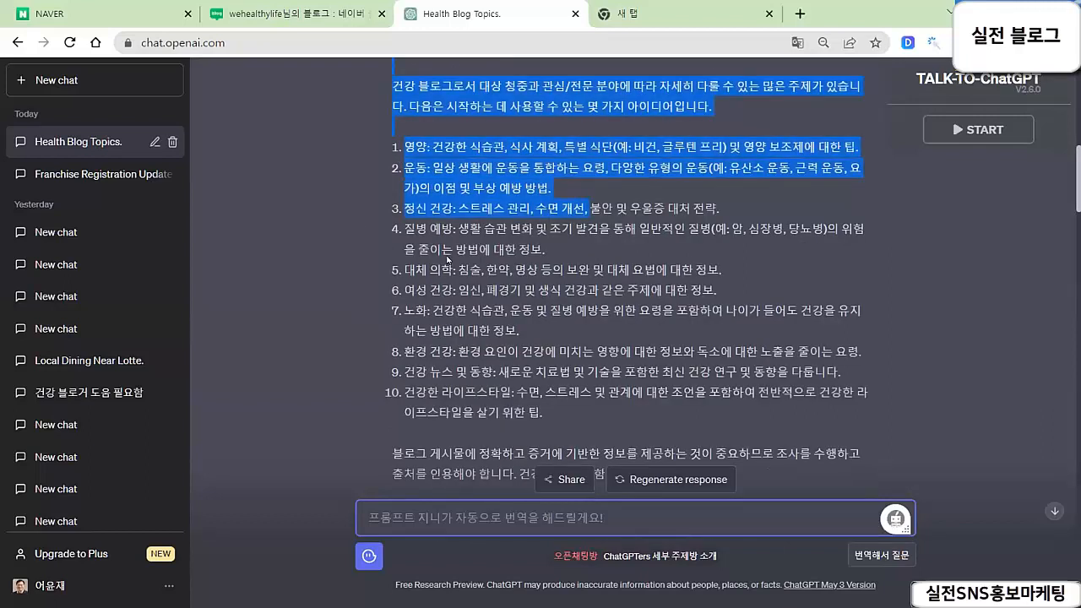
click(539, 221)
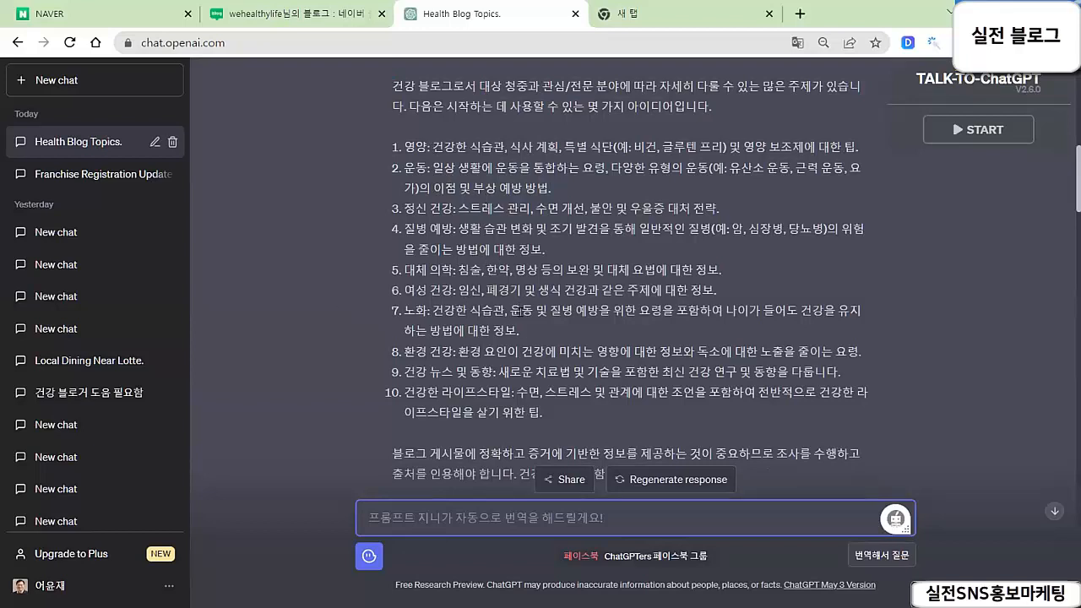
scroll(494, 304, down, 1)
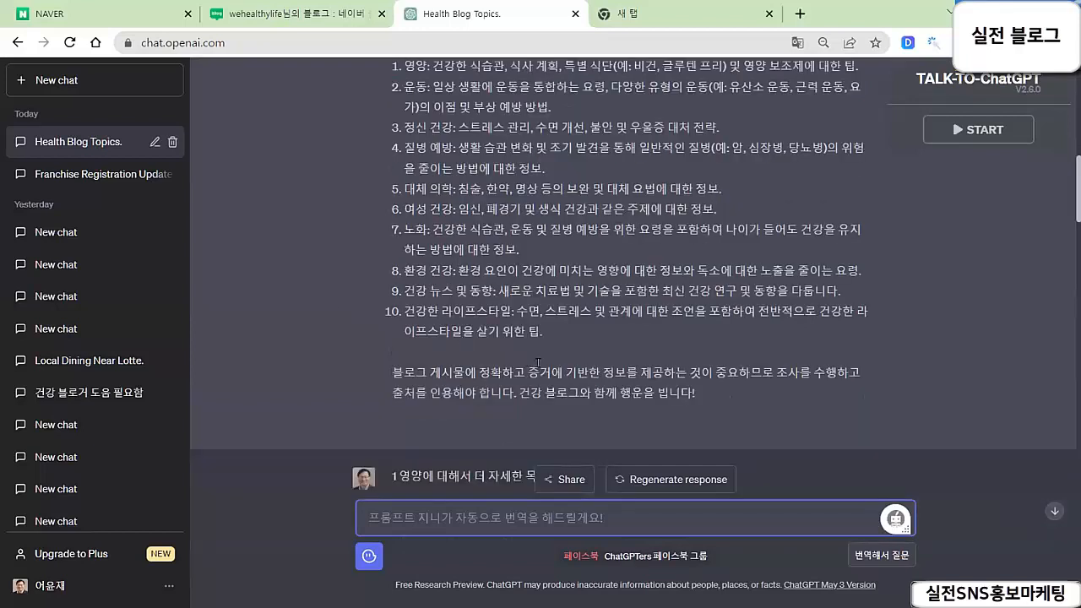
Scroll down the ChatGPT answer and highlight the mindful-eating tip in the list
scroll(538, 361, down, 2)
scroll(406, 245, down, 1)
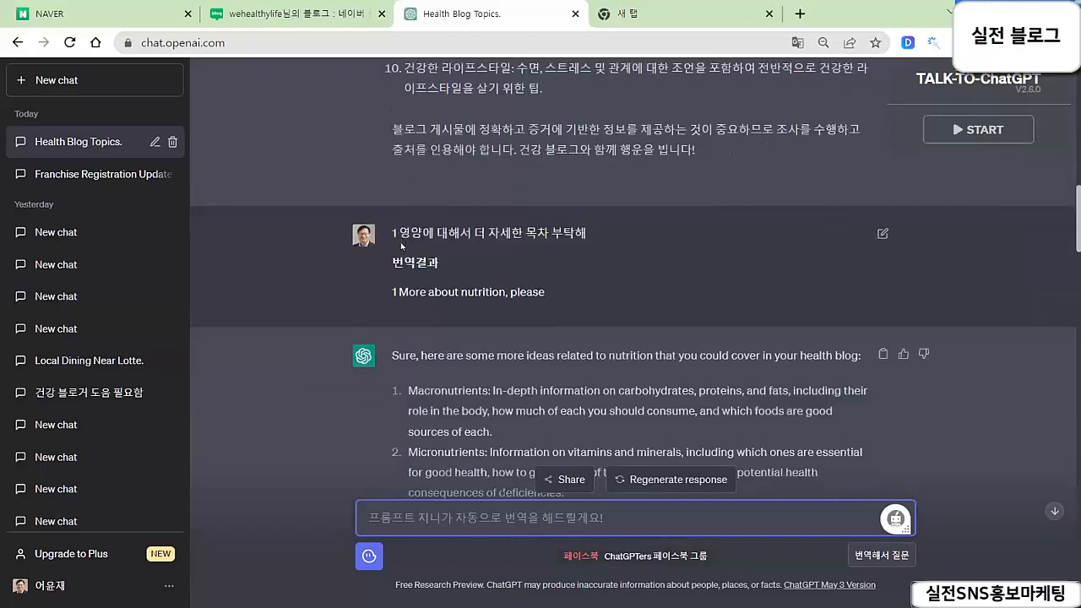
drag(390, 232, 562, 234)
click(600, 308)
scroll(589, 314, down, 1)
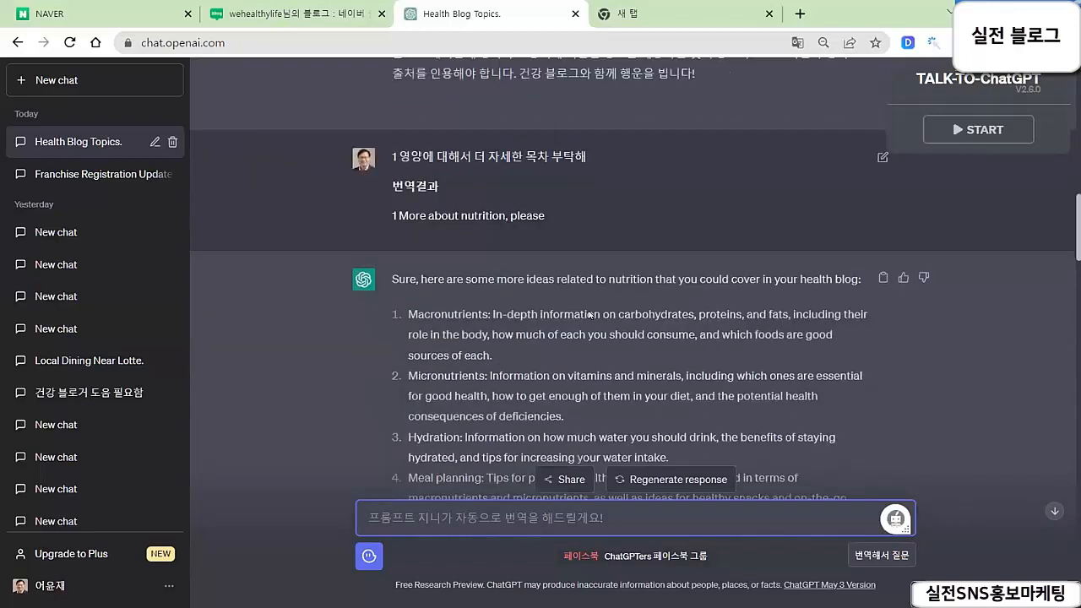
scroll(498, 312, down, 3)
scroll(436, 301, down, 3)
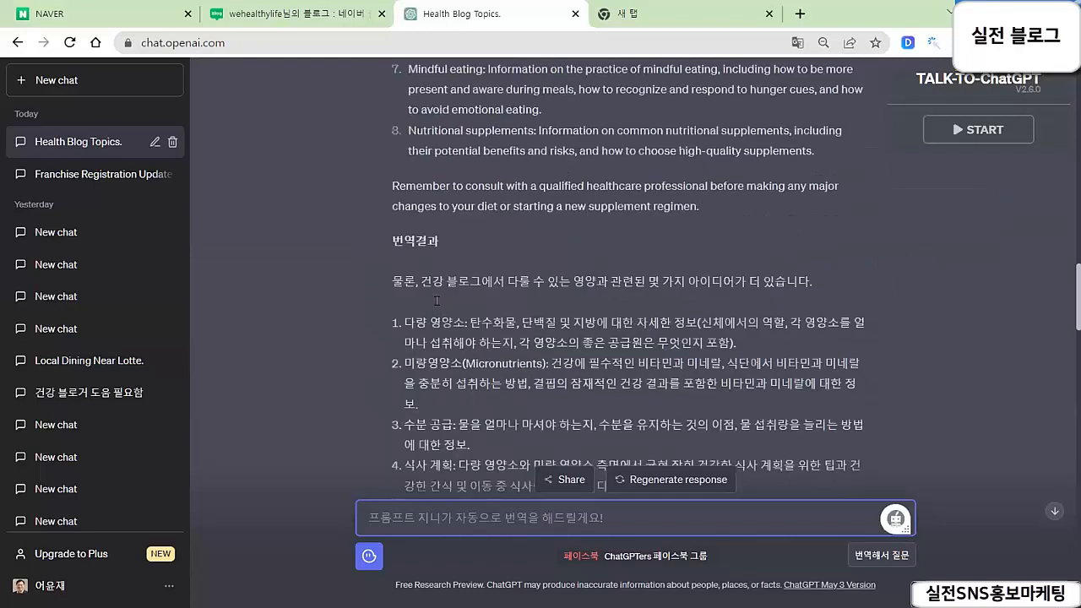
scroll(600, 193, down, 1)
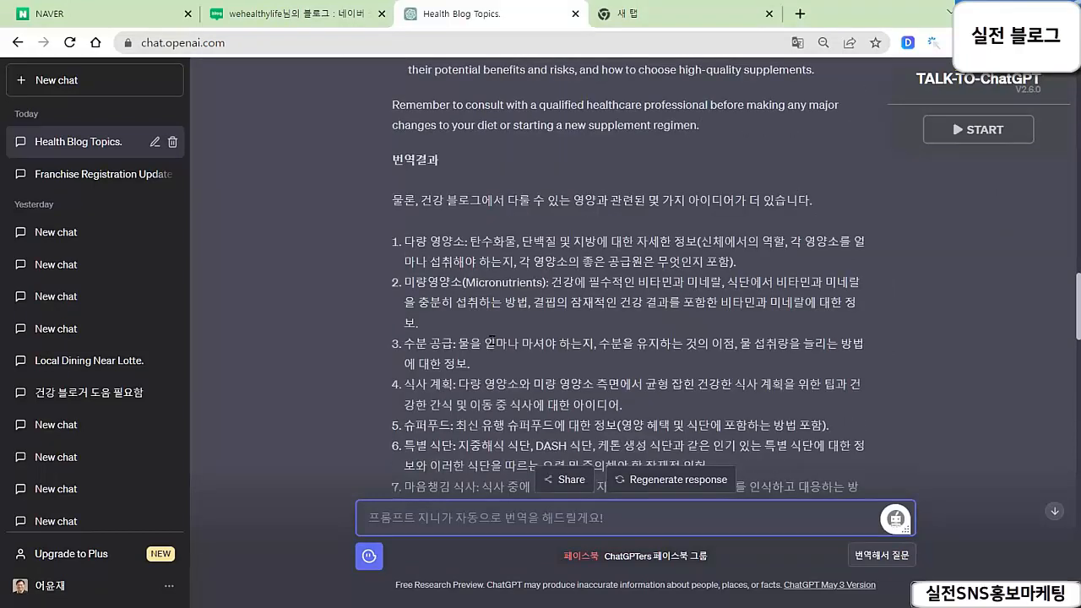
scroll(456, 177, down, 2)
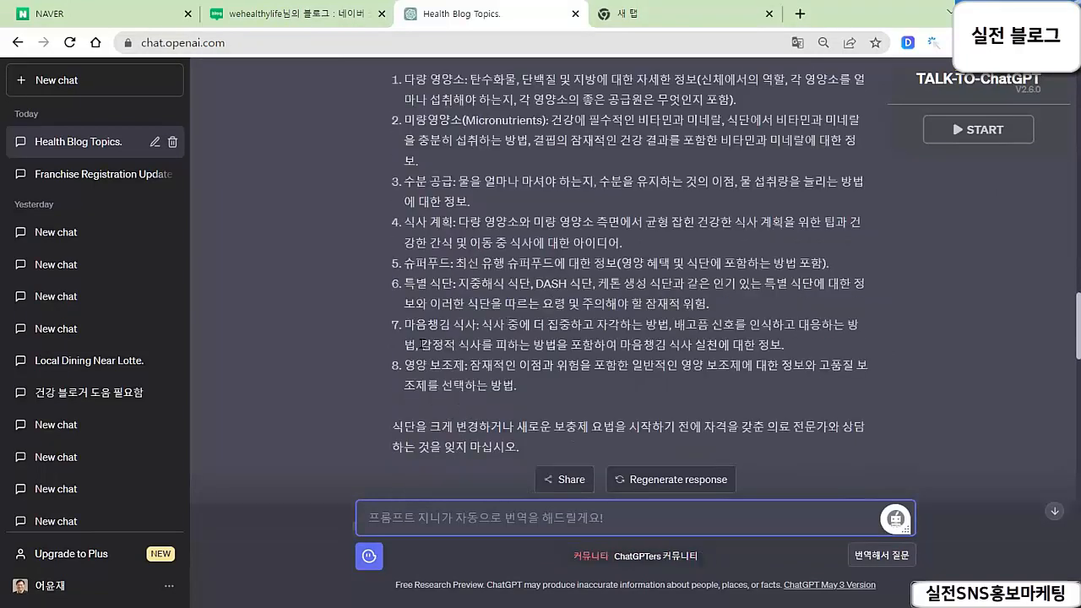
drag(405, 323, 818, 344)
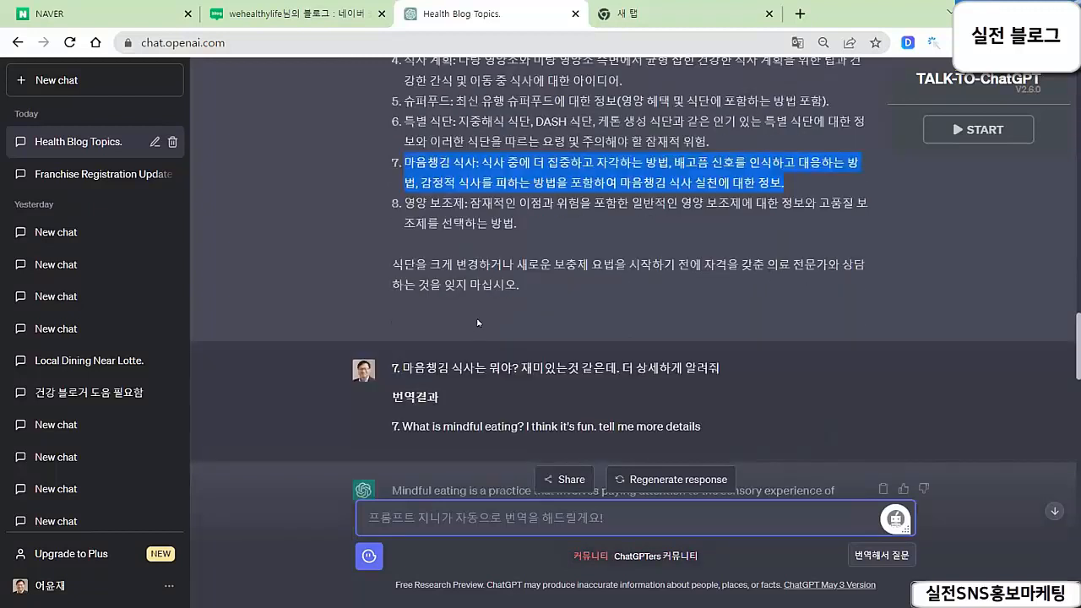
Select the Korean 번역결과 translation of the detailed answer, then return to the blog draft
scroll(437, 389, up, 1)
scroll(538, 317, down, 2)
scroll(446, 253, down, 4)
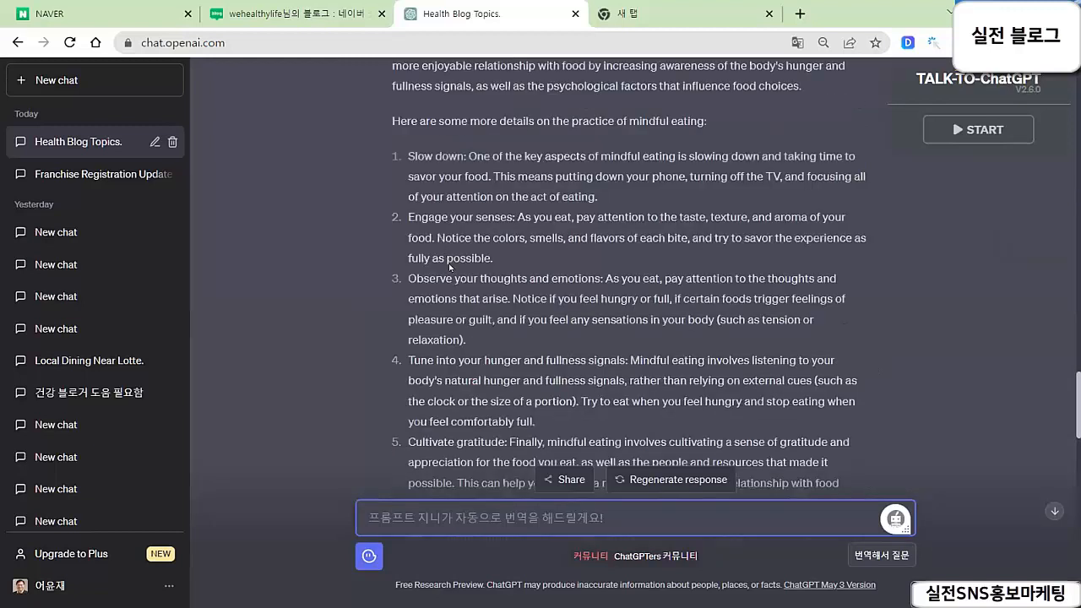
scroll(450, 267, down, 5)
drag(393, 229, 465, 229)
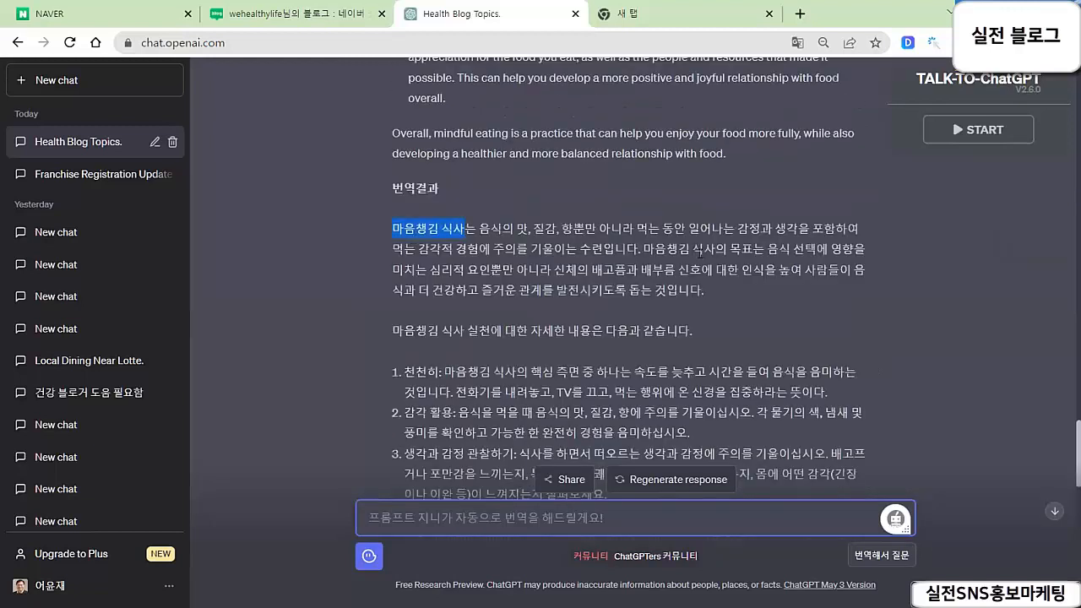
drag(775, 262, 718, 373)
scroll(724, 363, down, 3)
drag(631, 354, 688, 357)
key(ctrl+c)
scroll(659, 355, down, 1)
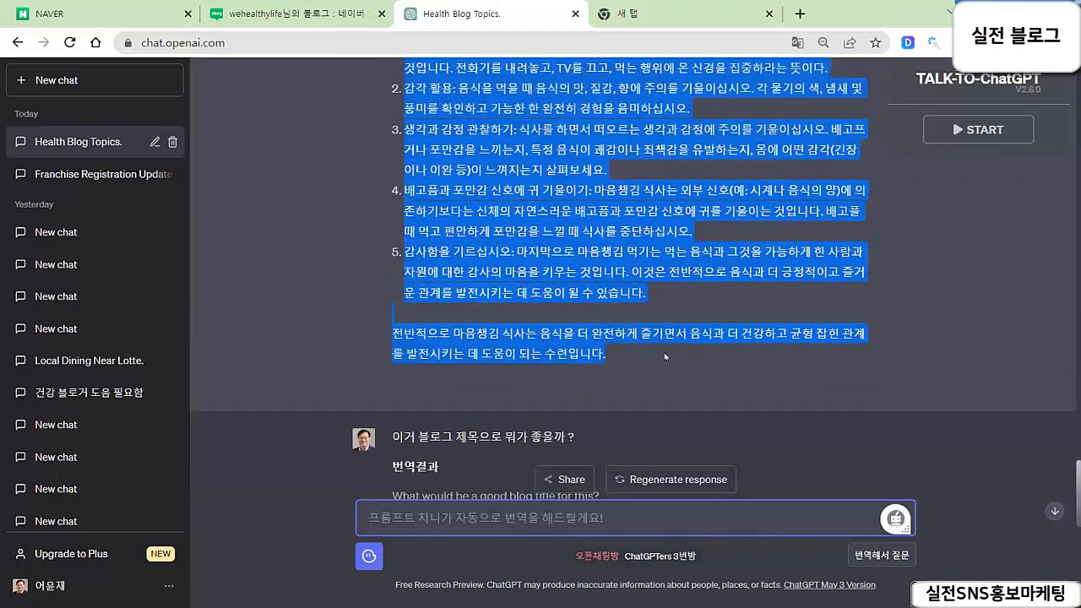
scroll(500, 329, up, 1)
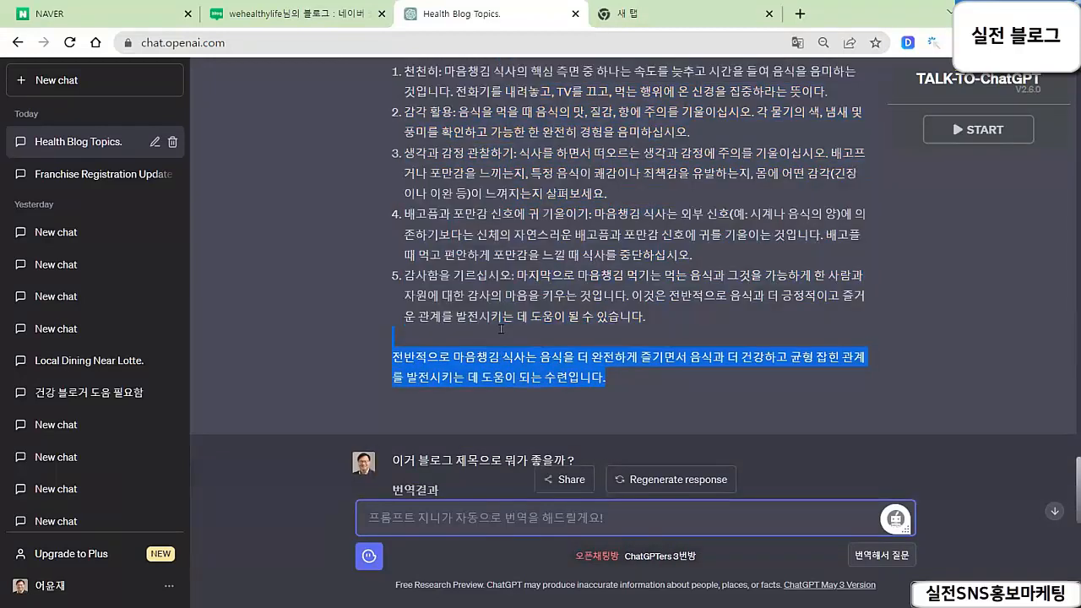
scroll(414, 187, up, 3)
drag(414, 187, 389, 147)
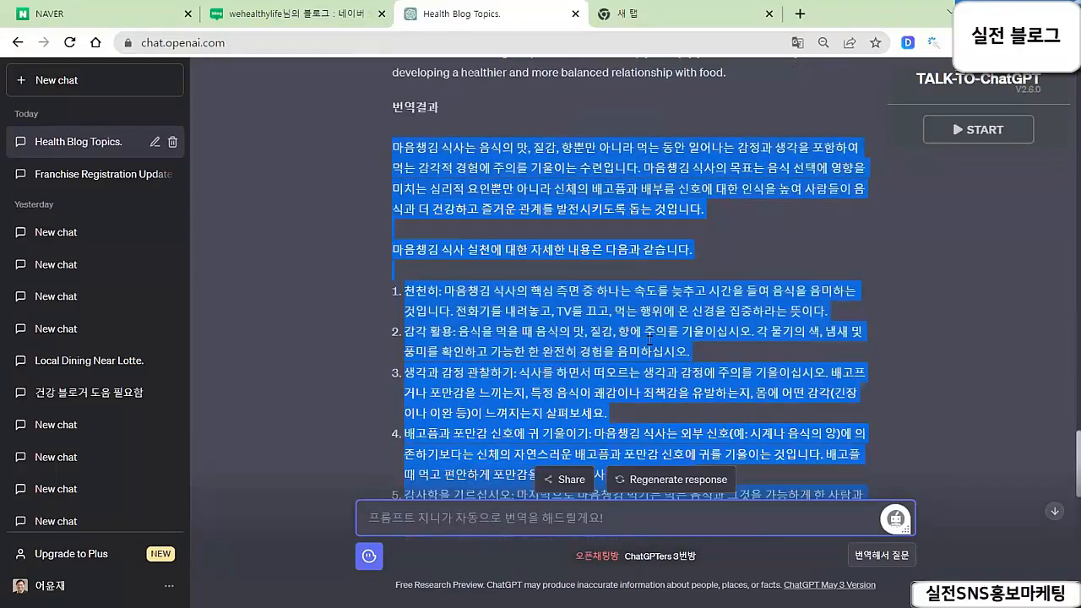
click(296, 29)
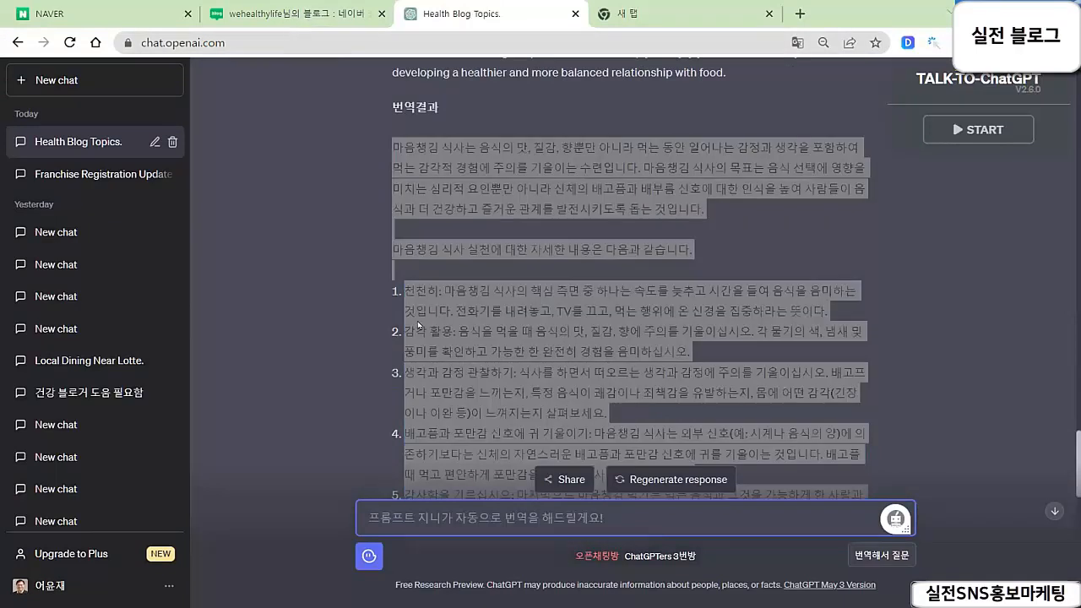
key(Return)
key(Return)
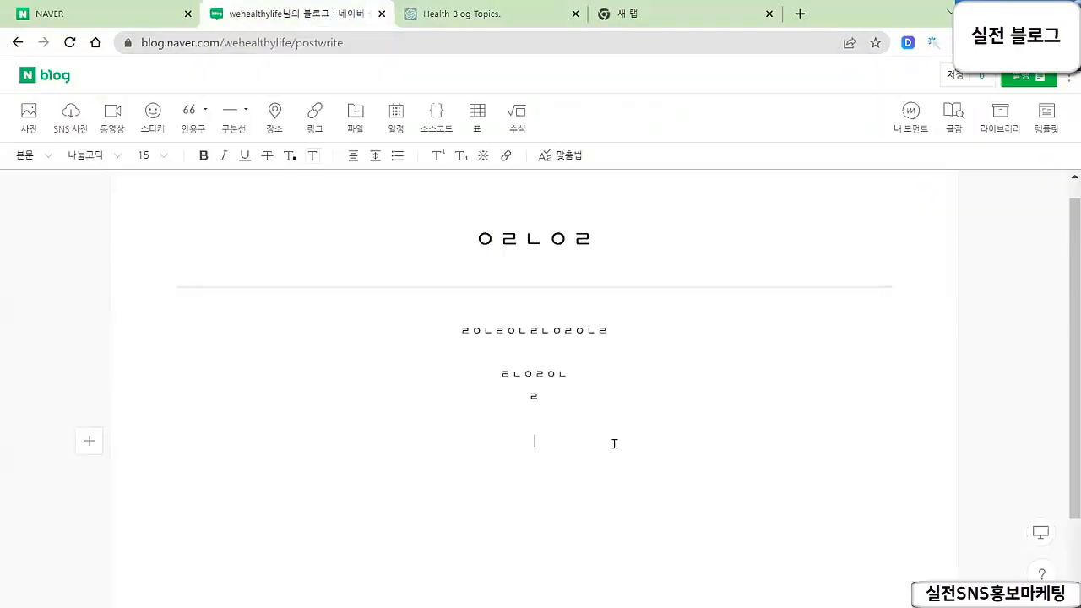
key(Return)
key(Return)
key(Return)
key(Return)
key(Return)
text(ㅇㄹㅇㄹ)
key(Return)
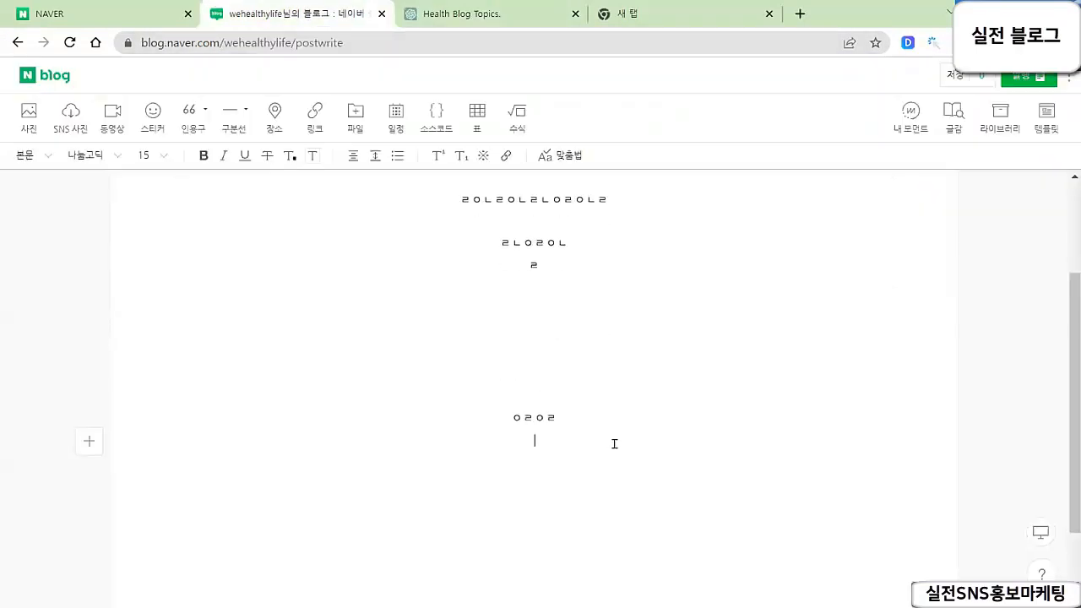
key(Return)
key(Return)
text(ㄹ)
key(Return)
text(ㅇ)
key(Return)
text(ㄹ)
key(Return)
key(Return)
scroll(590, 405, up, 3)
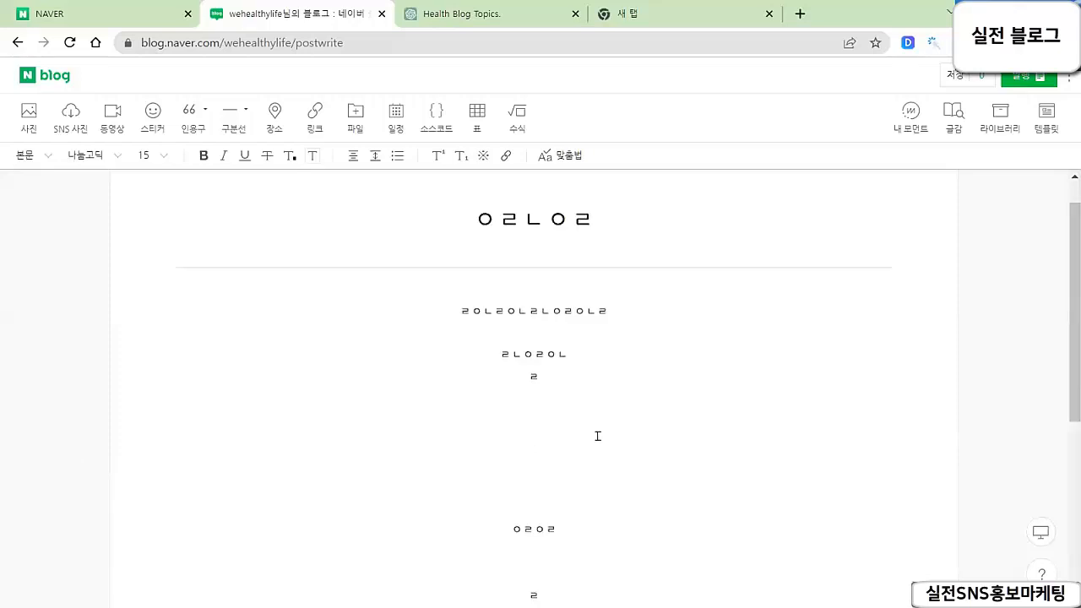
click(596, 436)
key(ctrl+v)
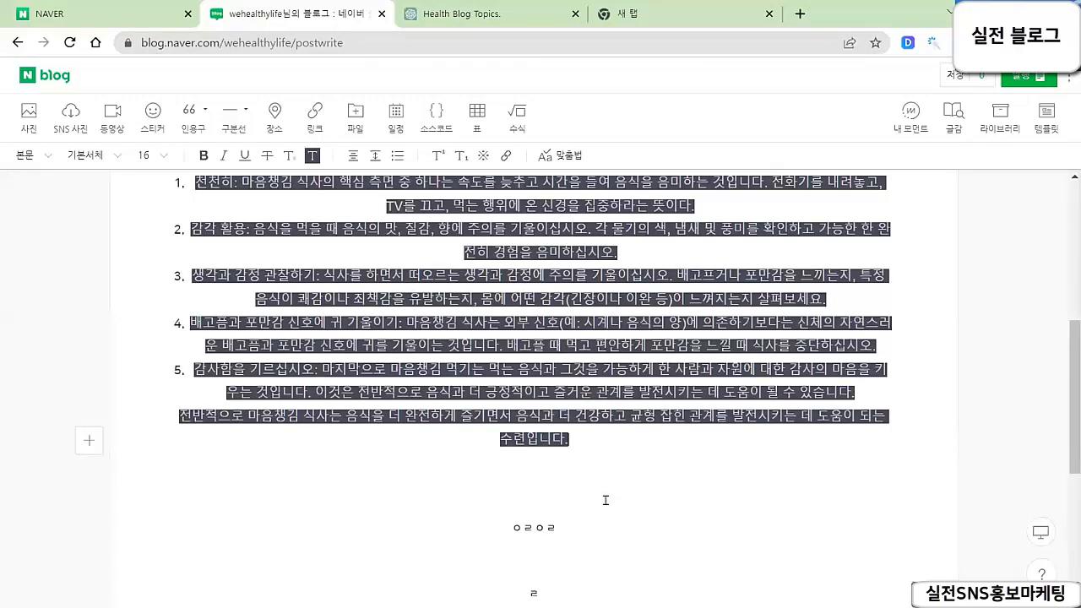
scroll(606, 499, up, 2)
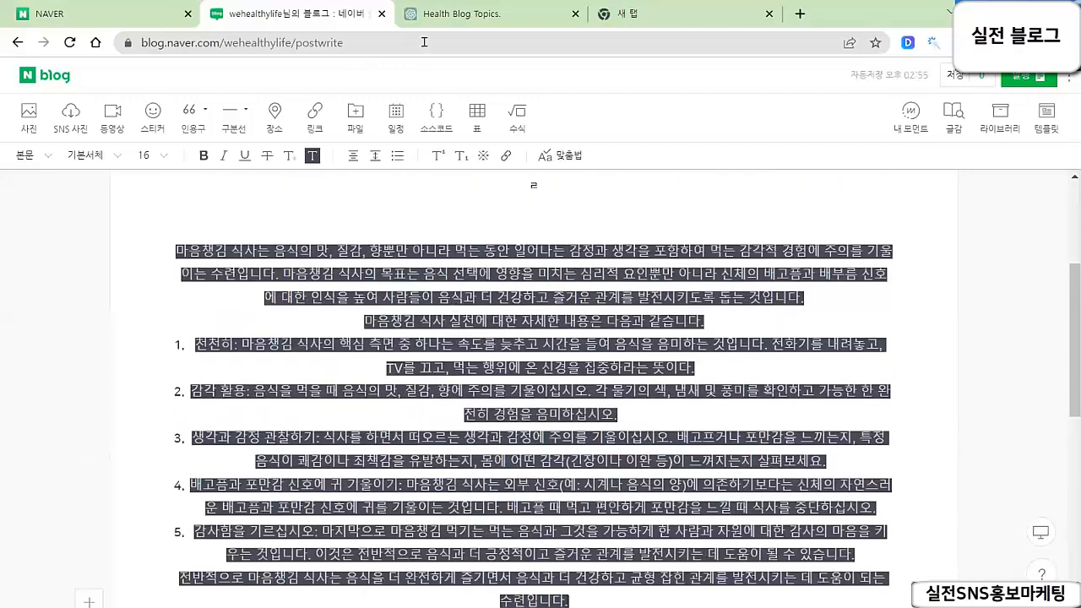
click(461, 10)
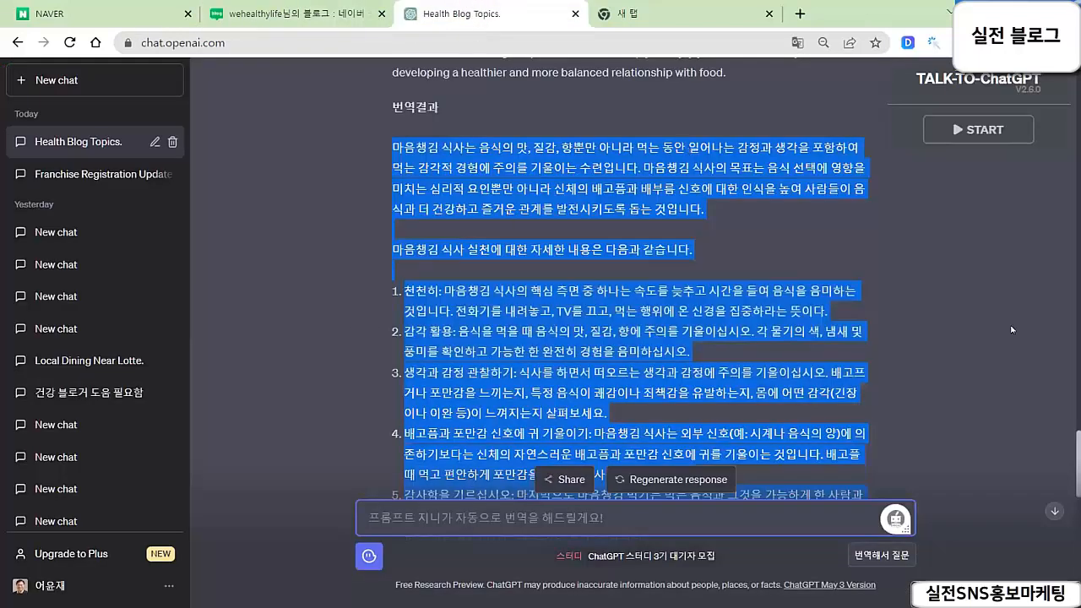
click(895, 258)
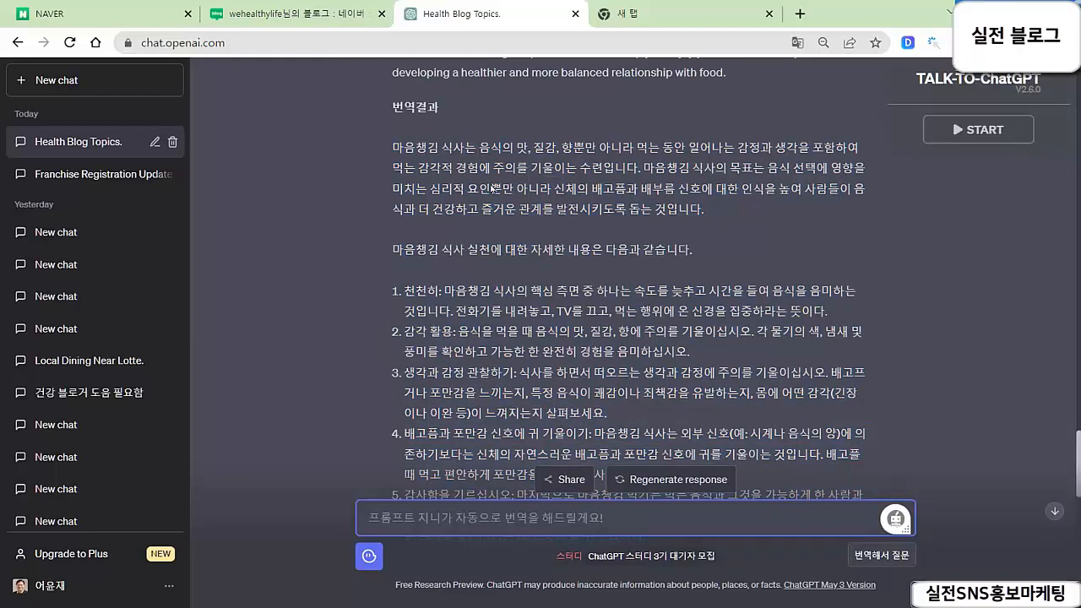
click(289, 19)
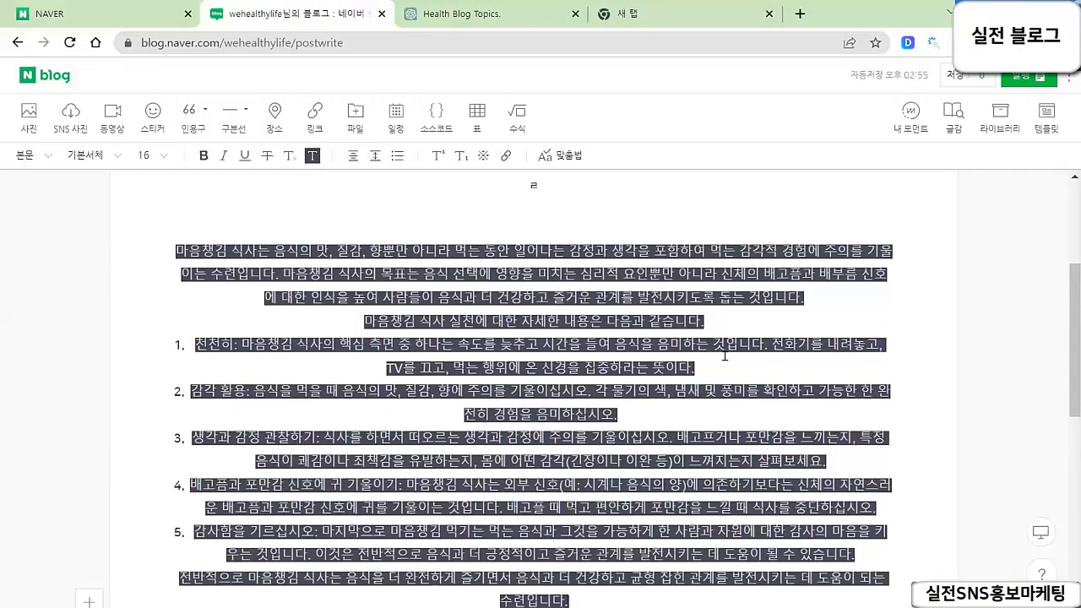
key(BackSpace)
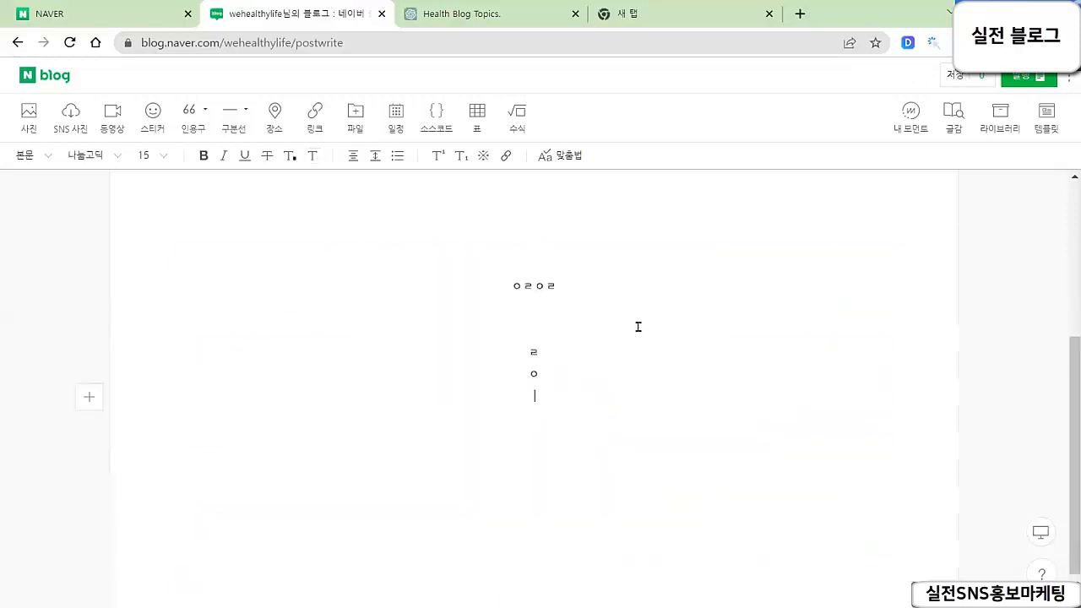
key(BackSpace)
scroll(597, 424, up, 3)
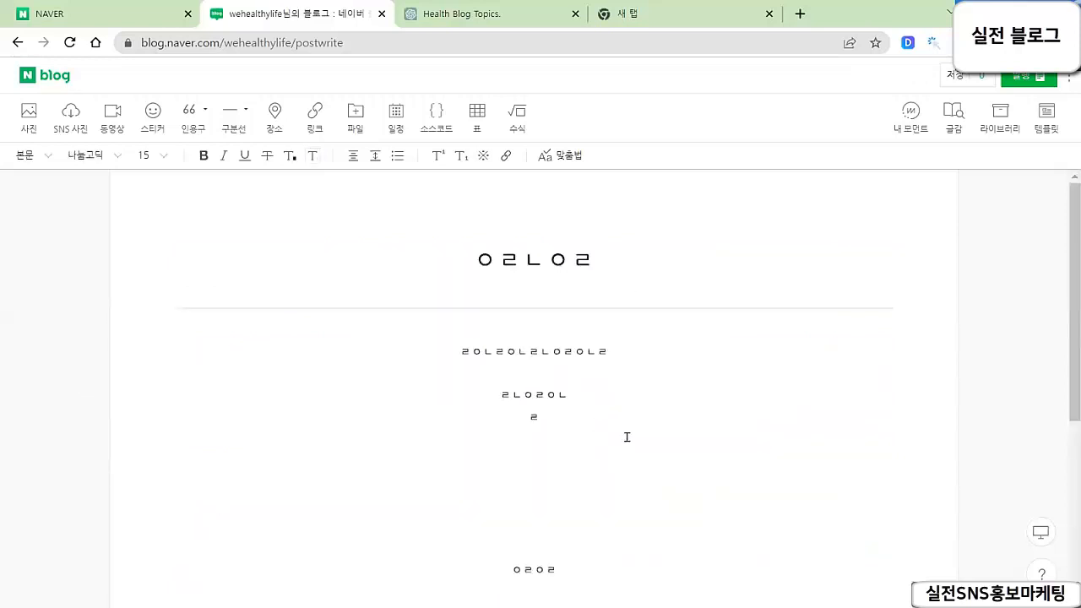
scroll(626, 436, down, 2)
key(BackSpace)
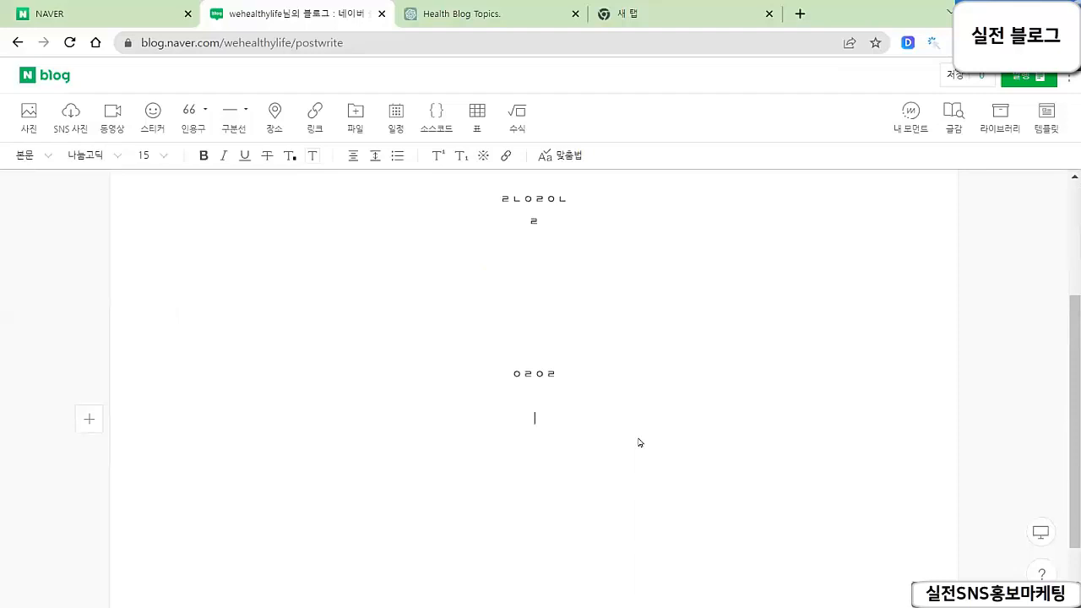
key(BackSpace)
key(BackSpace)
key(BackSpace)
key(BackSpace)
key(BackSpace)
key(BackSpace)
key(BackSpace)
key(BackSpace)
key(BackSpace)
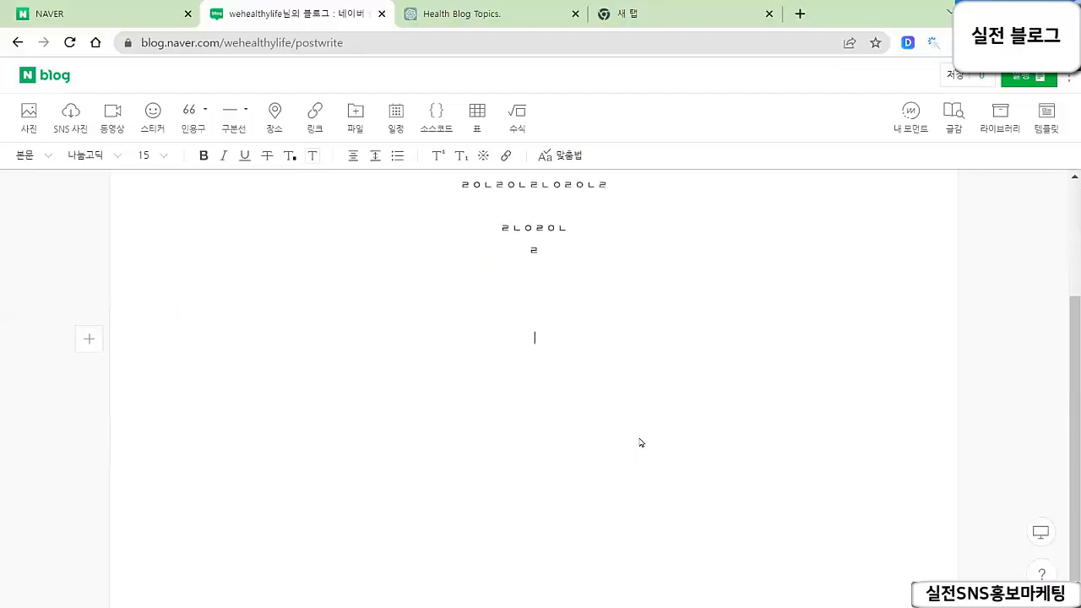
scroll(677, 419, up, 2)
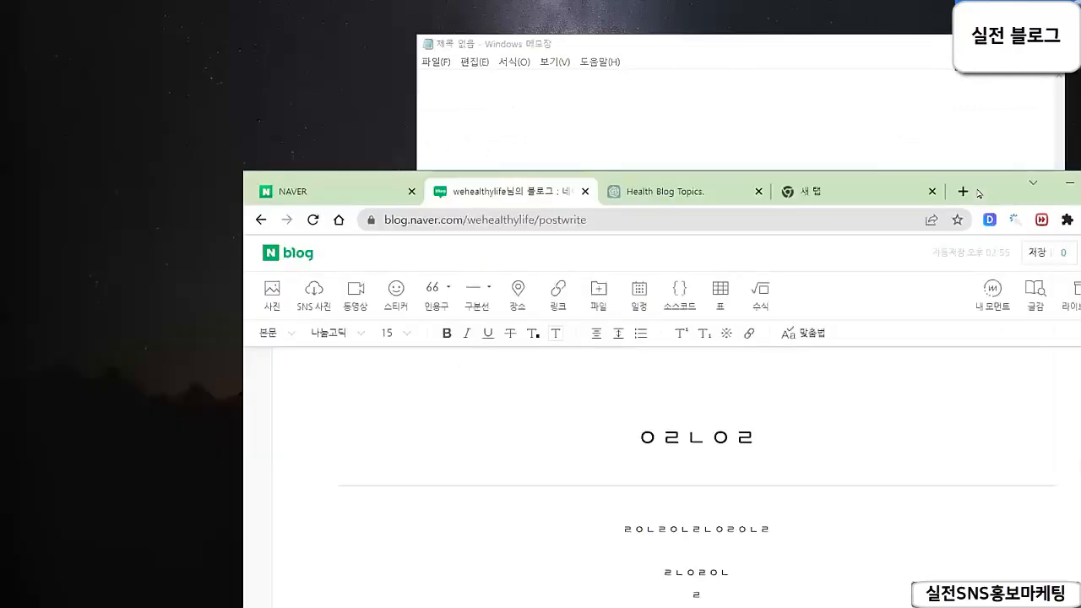
Paste the Korean mindful-eating text into Notepad as plain text
double_click(977, 193)
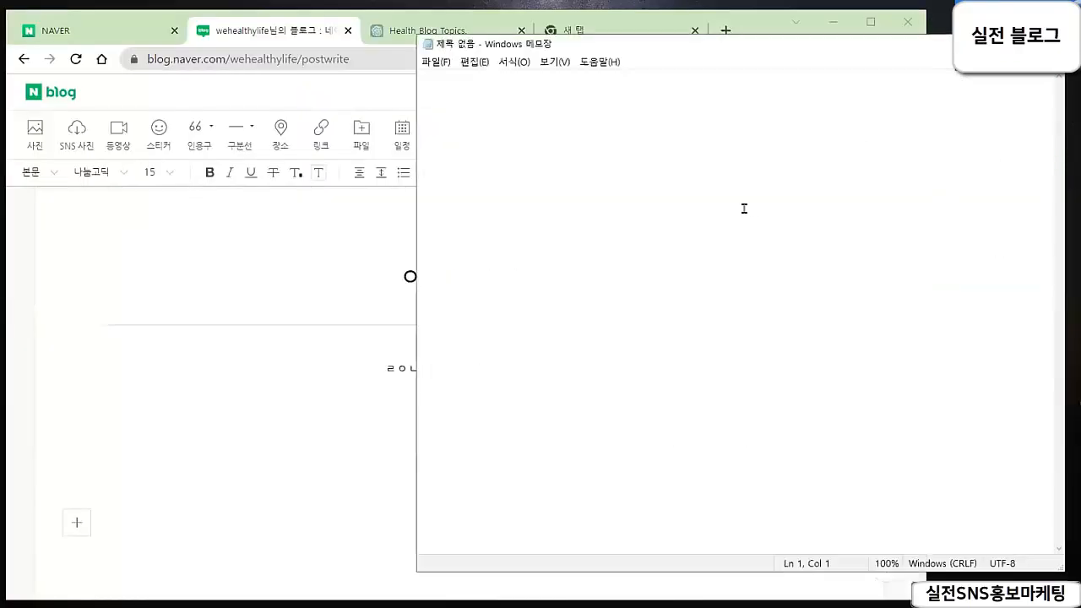
key(ctrl+v)
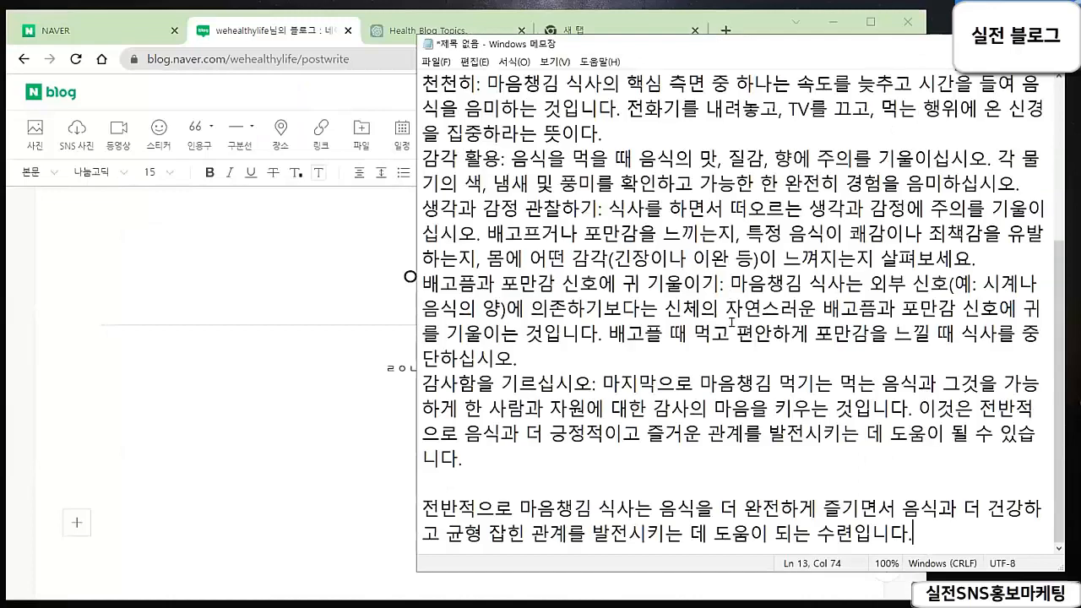
scroll(586, 301, up, 3)
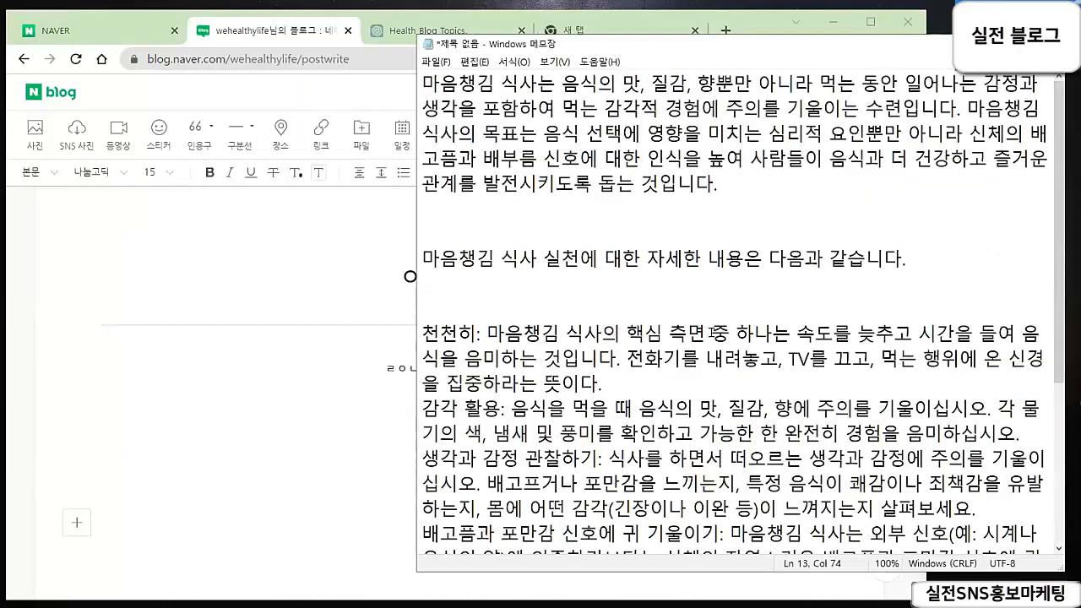
click(619, 287)
scroll(729, 366, down, 3)
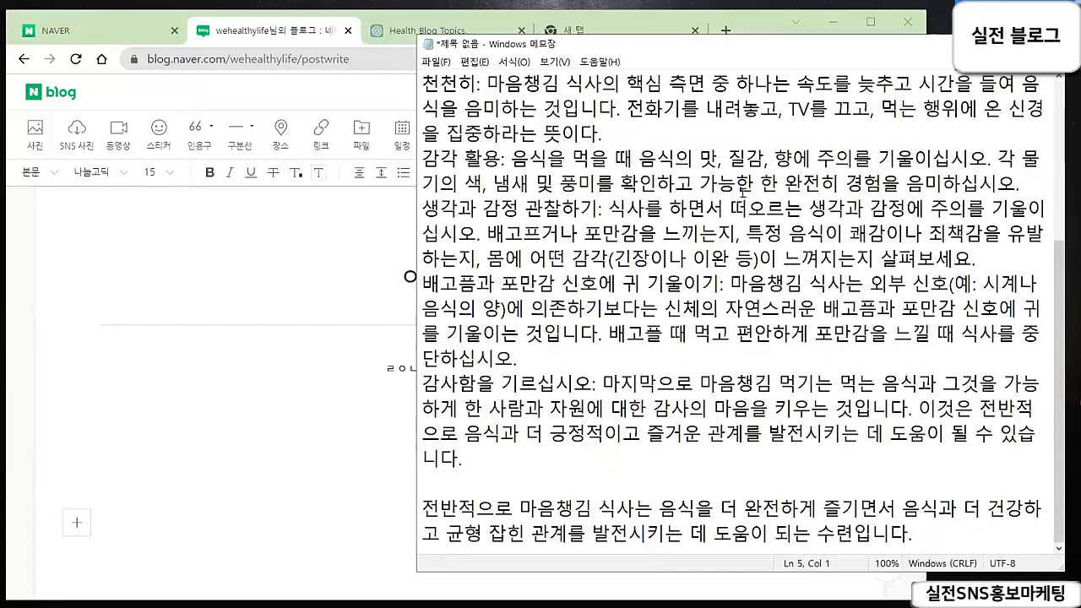
Select all the Notepad text, then return to the blog editor and start a new line
click(796, 285)
key(ctrl+a)
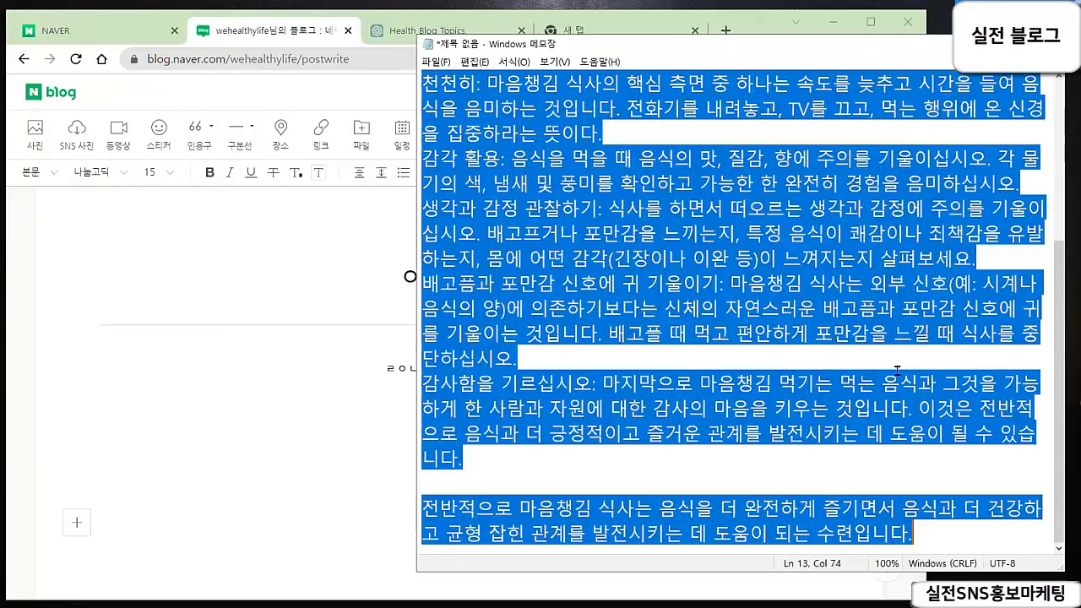
click(665, 310)
key(ctrl+a)
click(369, 438)
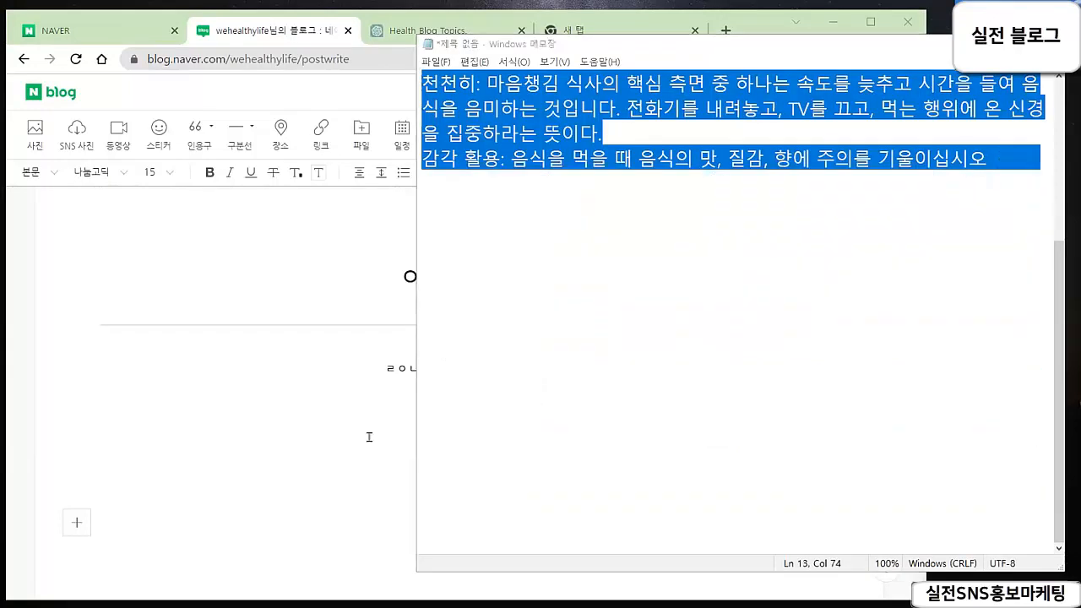
key(Return)
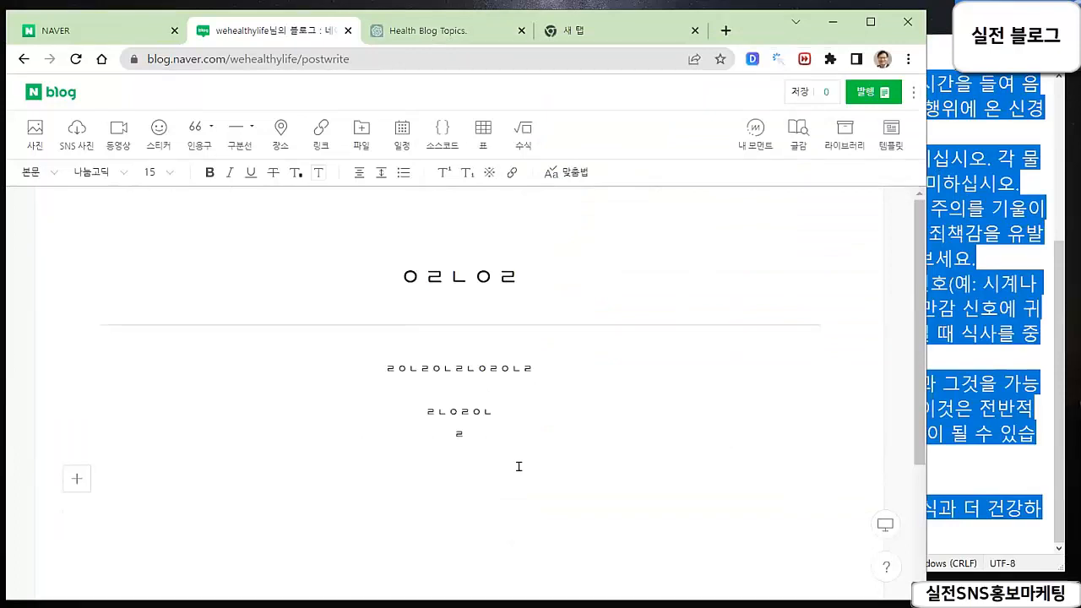
key(ctrl+a)
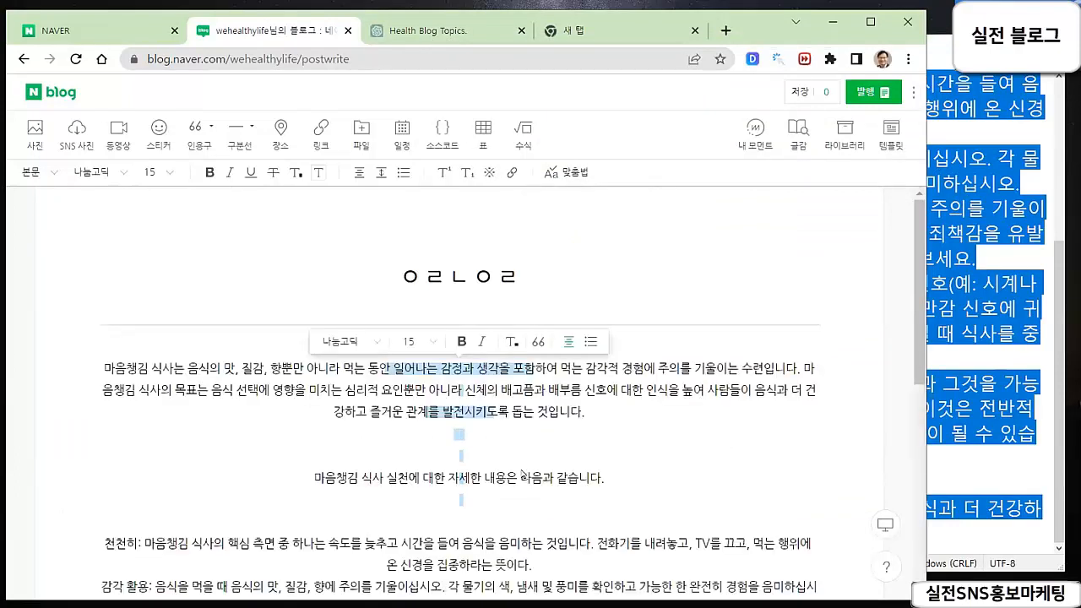
scroll(391, 413, up, 3)
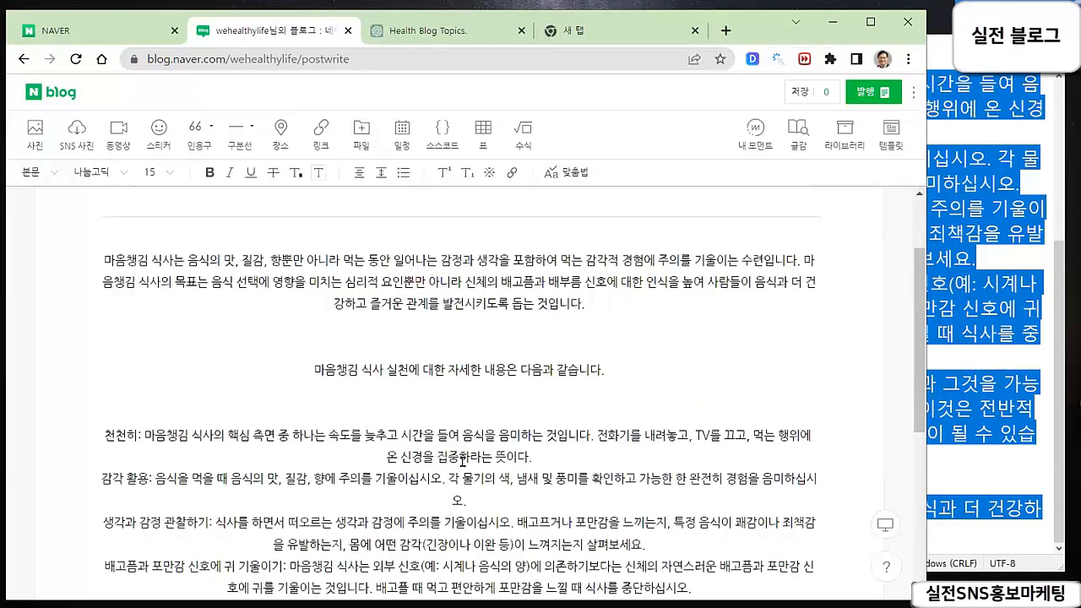
scroll(599, 371, up, 1)
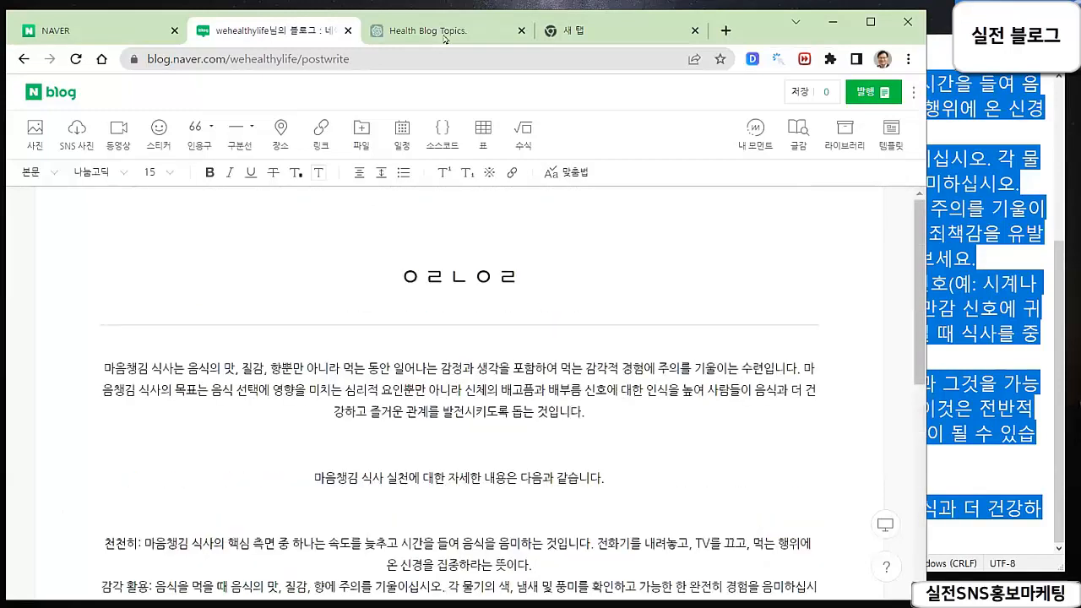
key(ctrl+Tab)
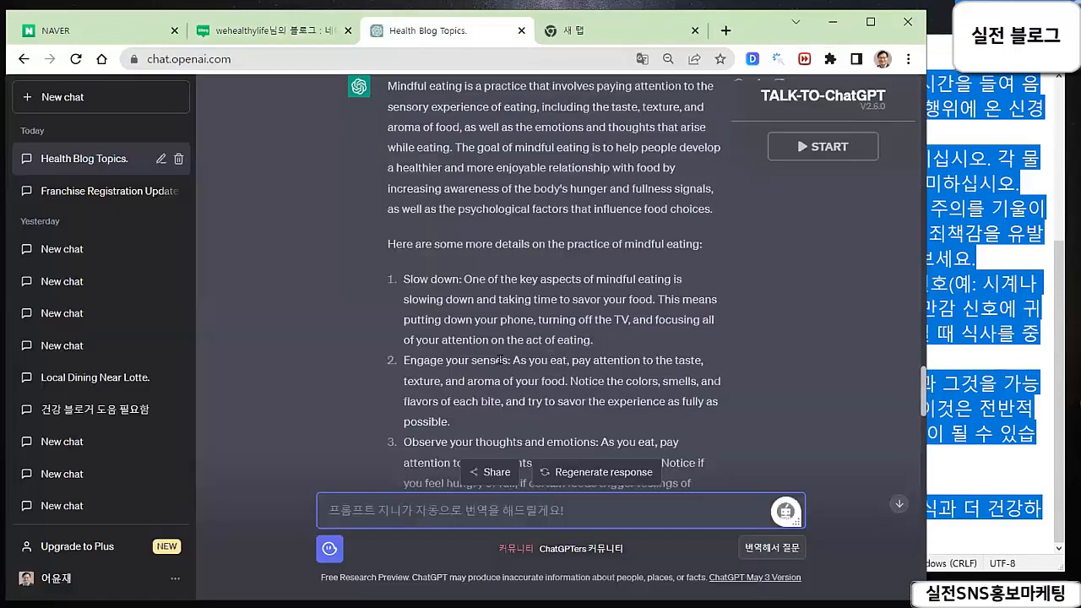
Select Korean title suggestion 9 in the ChatGPT list
scroll(501, 361, down, 5)
scroll(513, 201, down, 3)
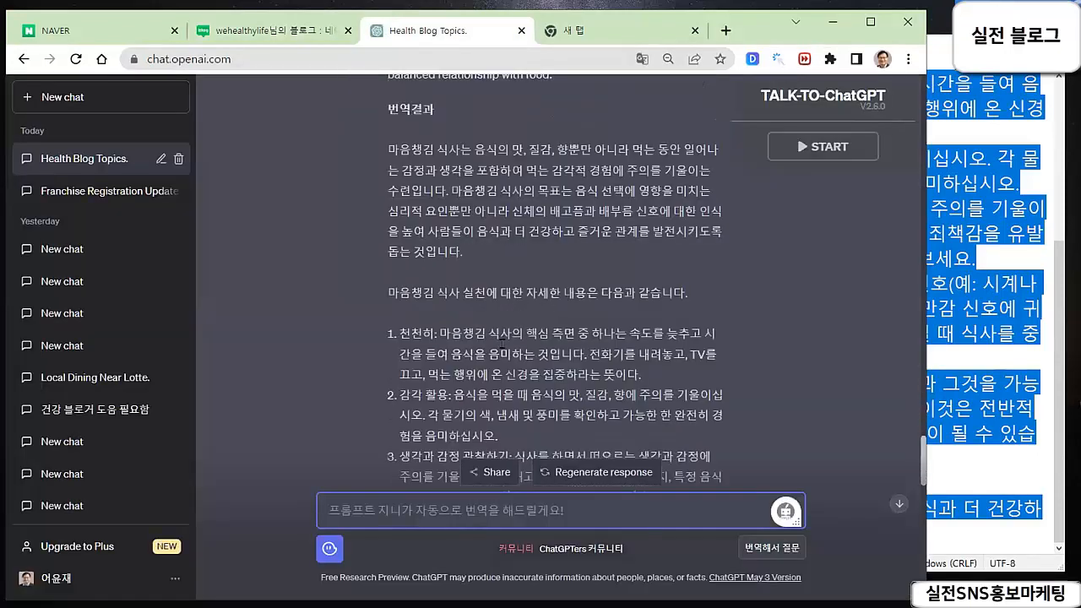
scroll(489, 198, down, 8)
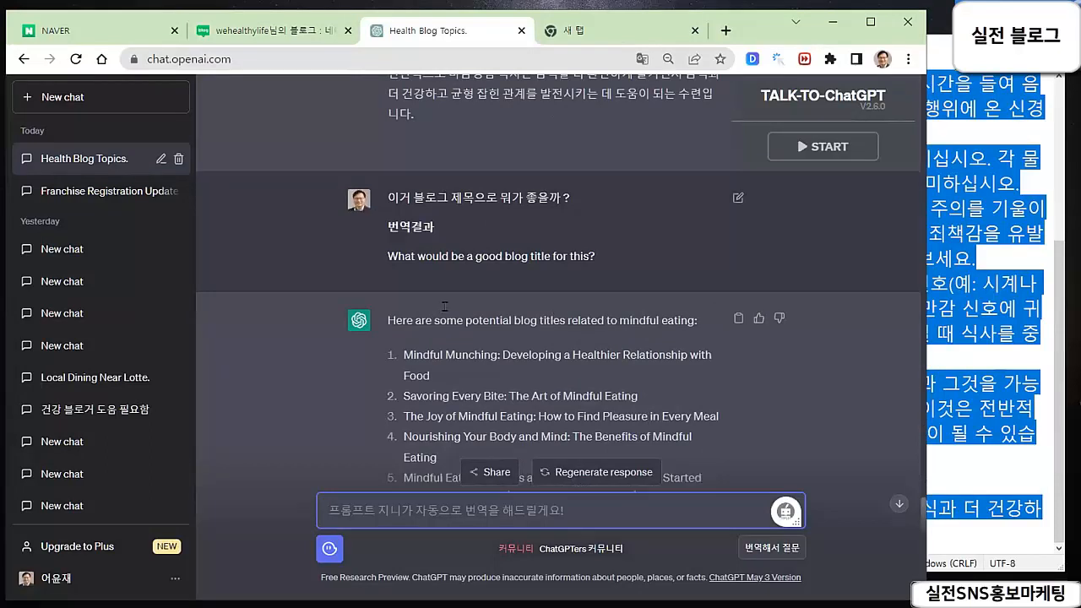
scroll(506, 253, down, 2)
scroll(469, 284, down, 3)
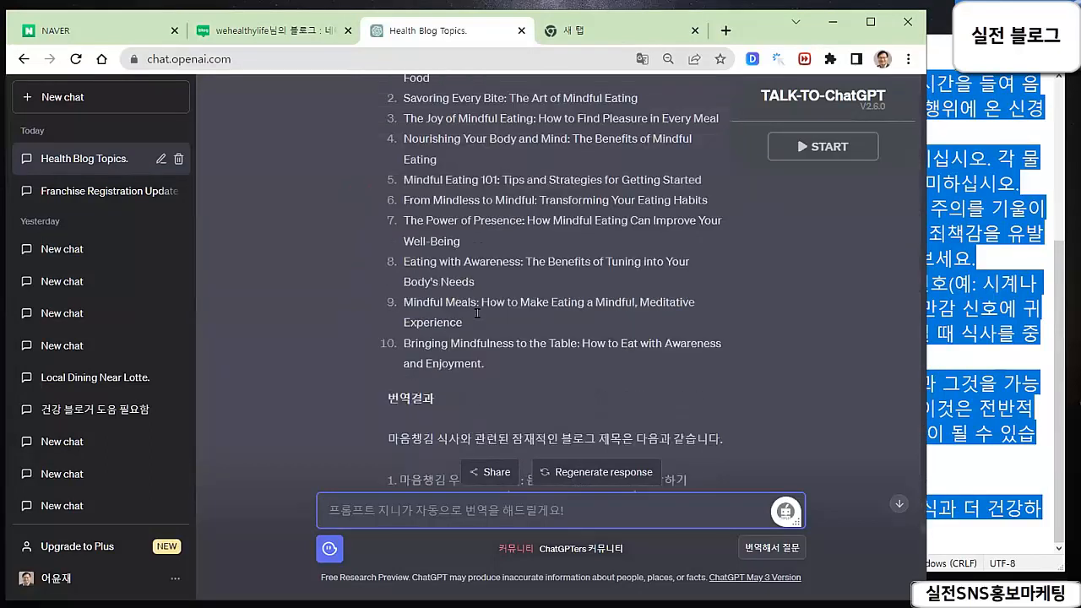
scroll(460, 312, down, 2)
scroll(376, 182, down, 1)
drag(401, 179, 498, 180)
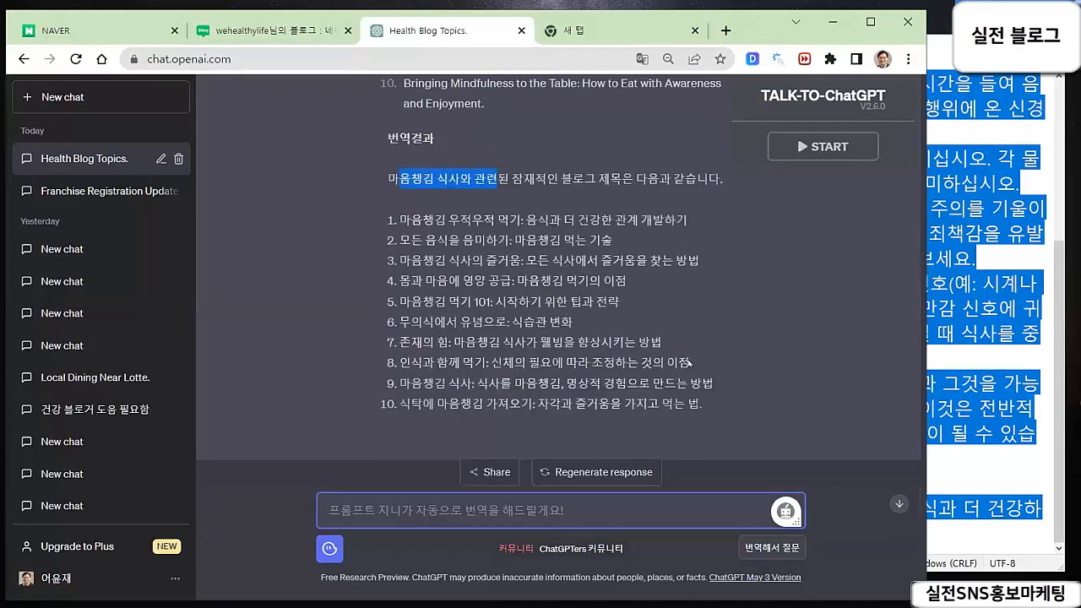
drag(741, 397, 741, 403)
click(741, 402)
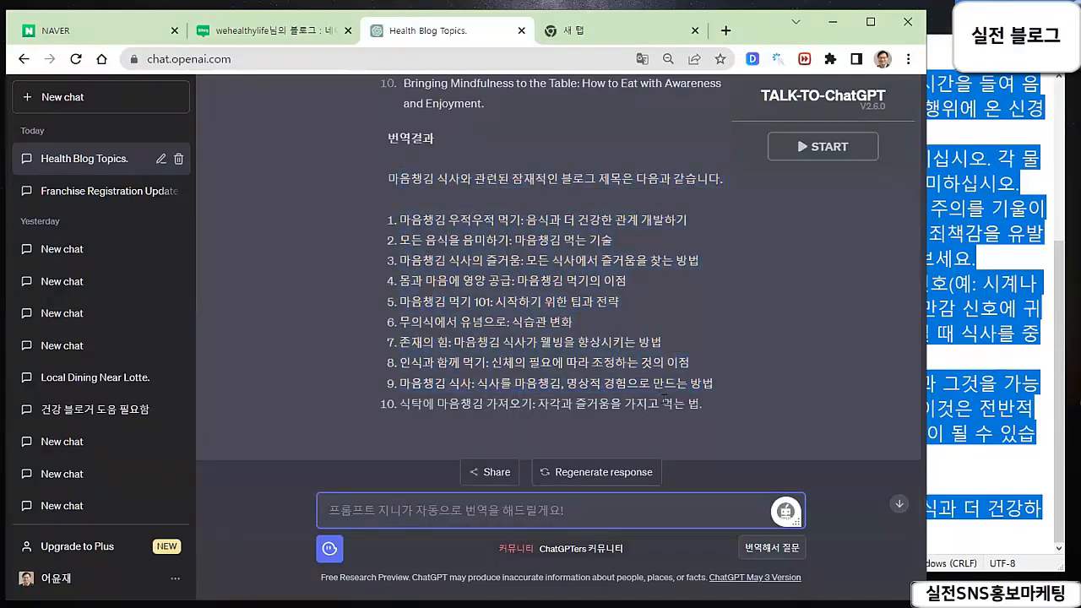
drag(677, 383, 726, 389)
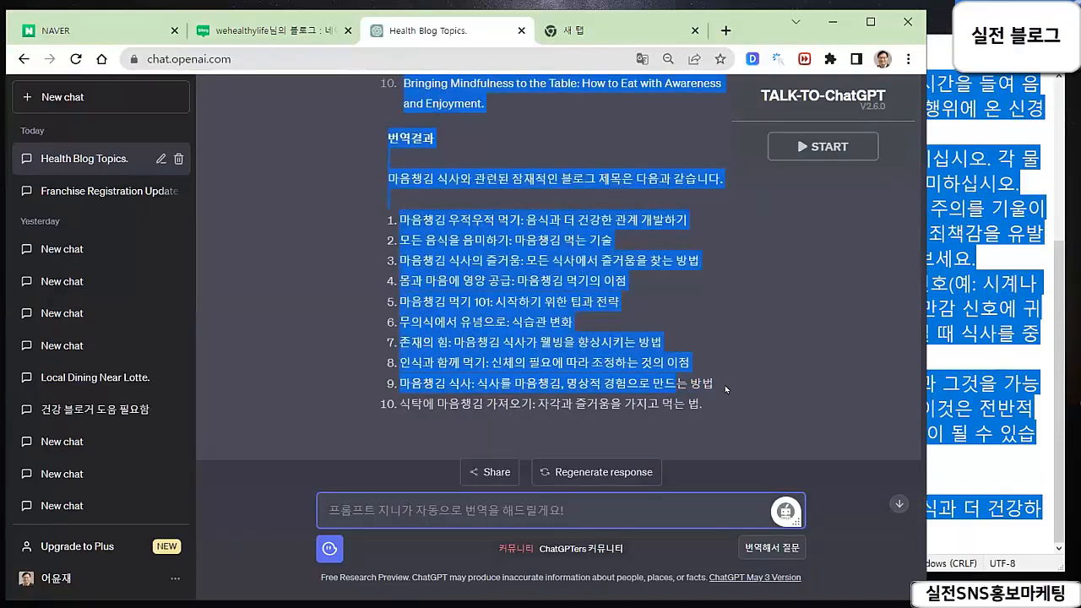
click(597, 380)
drag(399, 382, 406, 403)
key(ctrl+c)
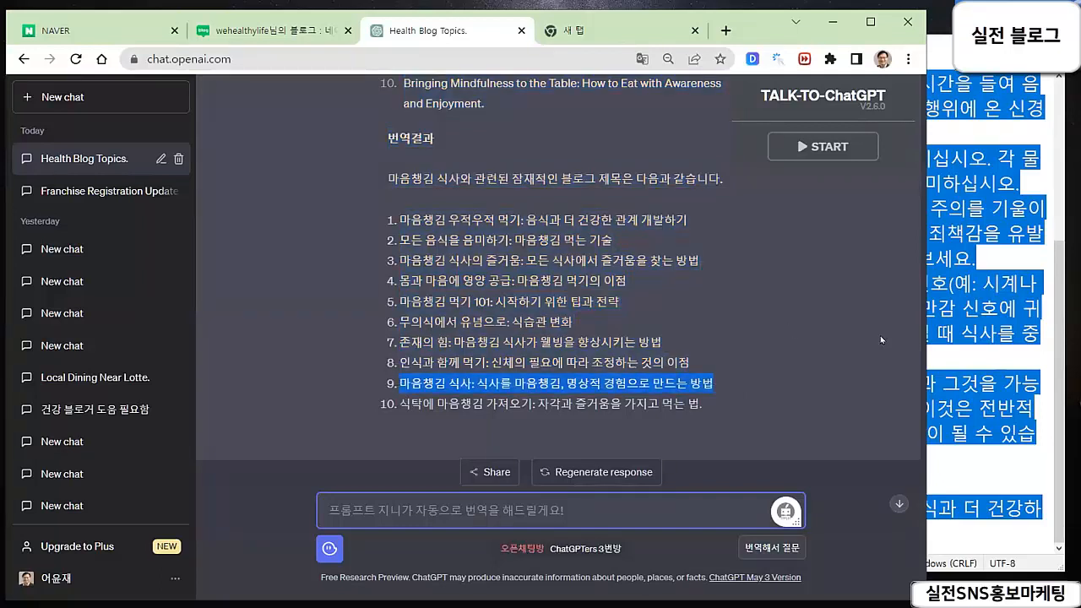
Paste '마음챙김 식사: 식사를 마음챙김, 명상적 경험으로 만드는 방법' as Notepad's first line and select it
click(975, 335)
scroll(501, 147, up, 4)
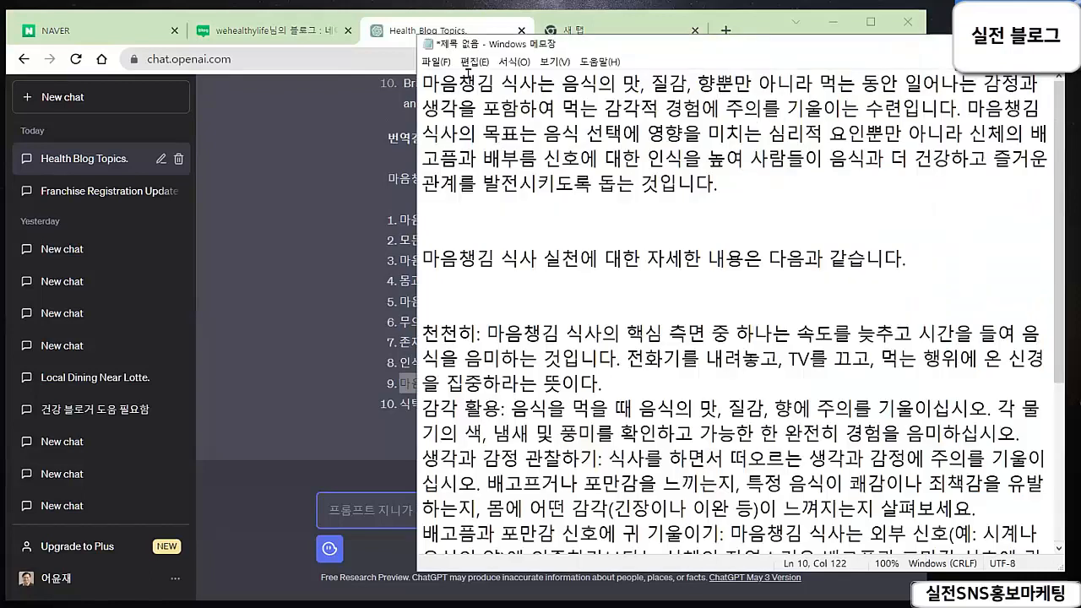
click(477, 84)
key(Home)
key(Return)
key(Return)
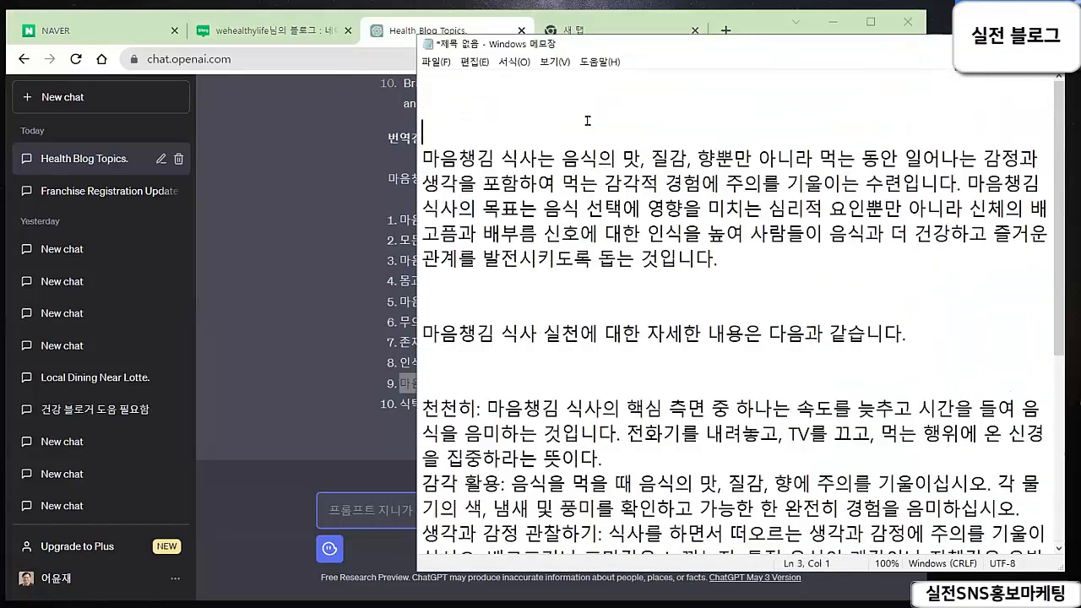
key(Return)
key(Up)
key(Up)
key(ctrl+v)
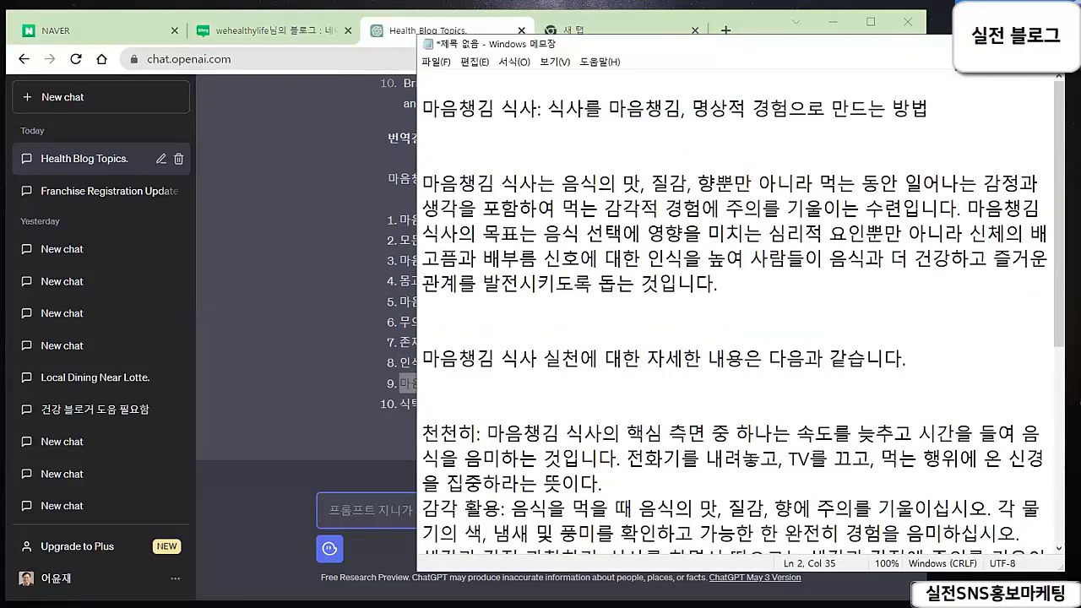
key(Home)
key(shift+End)
key(ctrl+c)
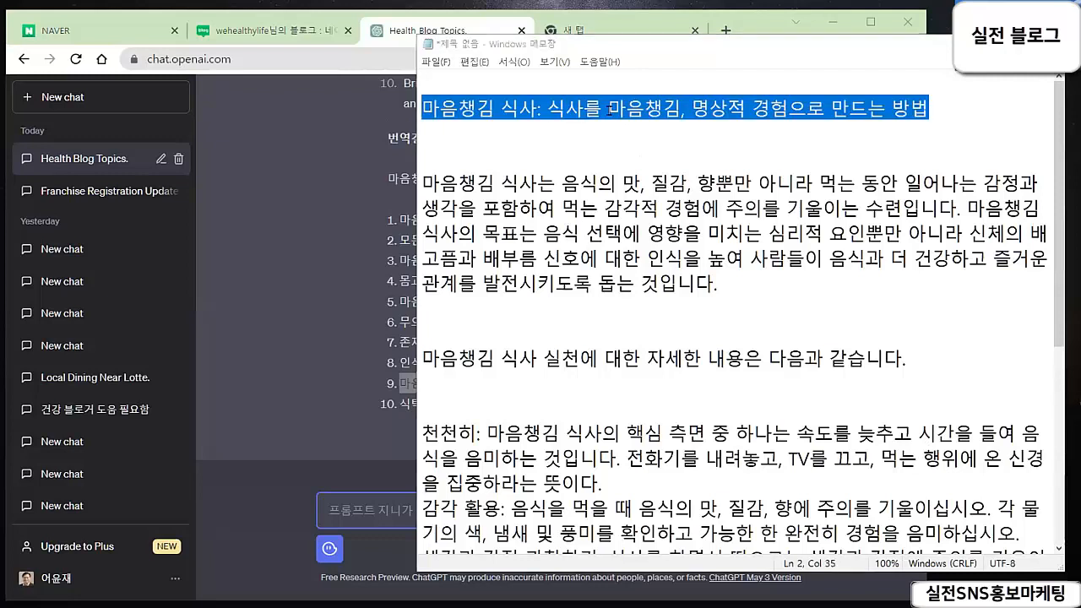
Replace the placeholder post title with the copied title and paste it above the first paragraph
click(275, 31)
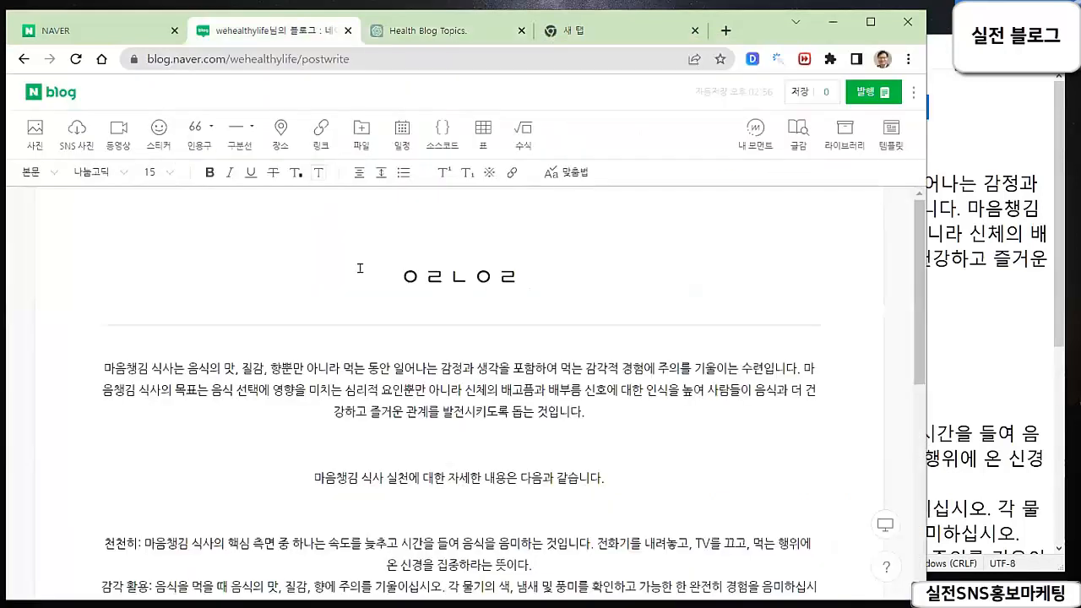
triple_click(598, 275)
key(ctrl+v)
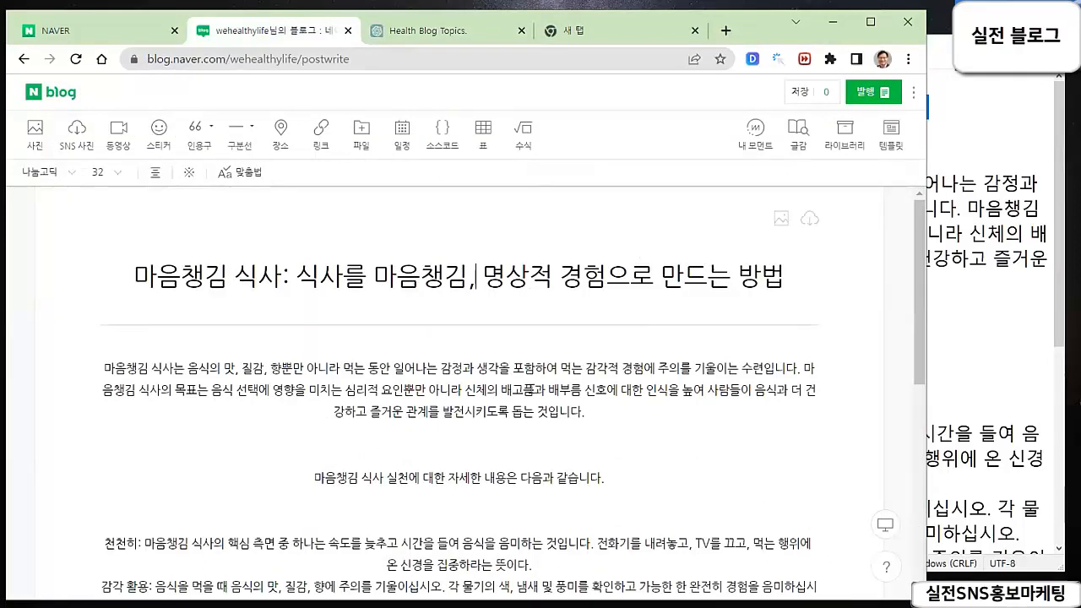
click(533, 376)
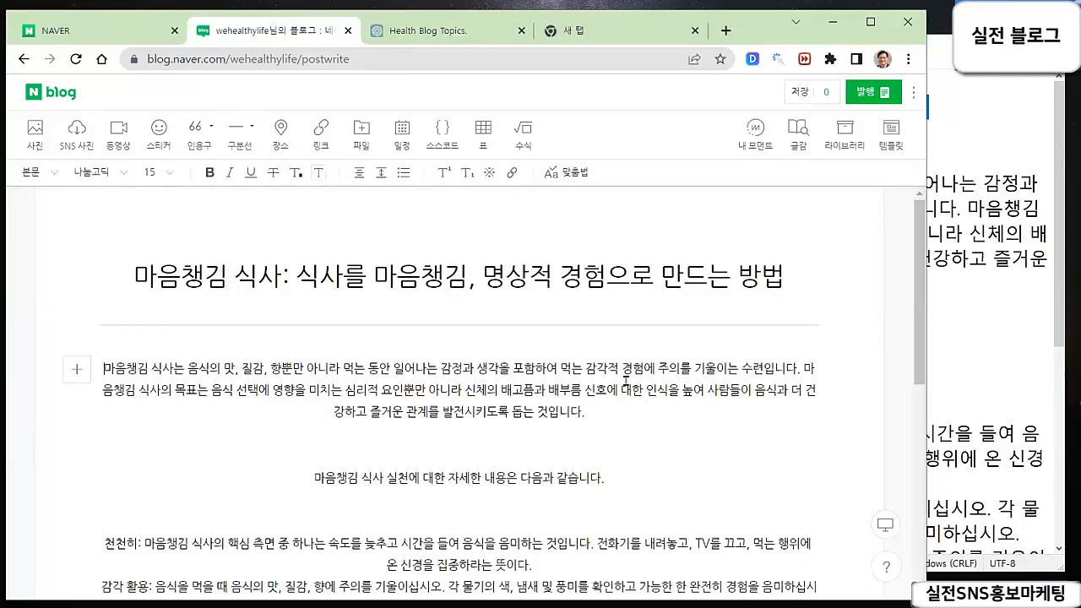
key(Return)
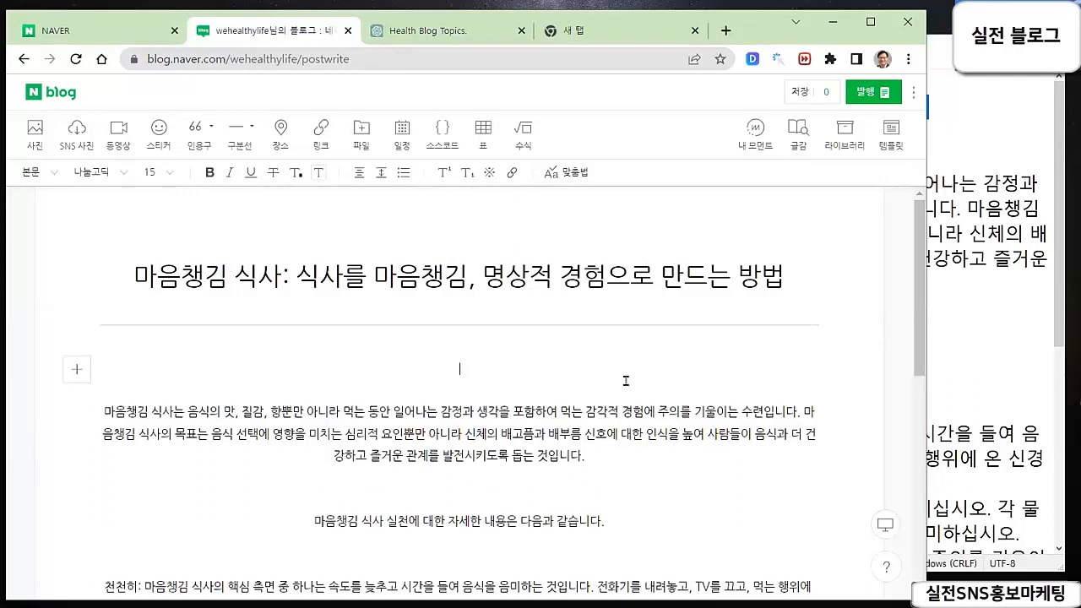
key(ctrl+v)
Try speech-bubble, line-and-quote-mark, post-it and frame quote styles filled with the heading
triple_click(478, 370)
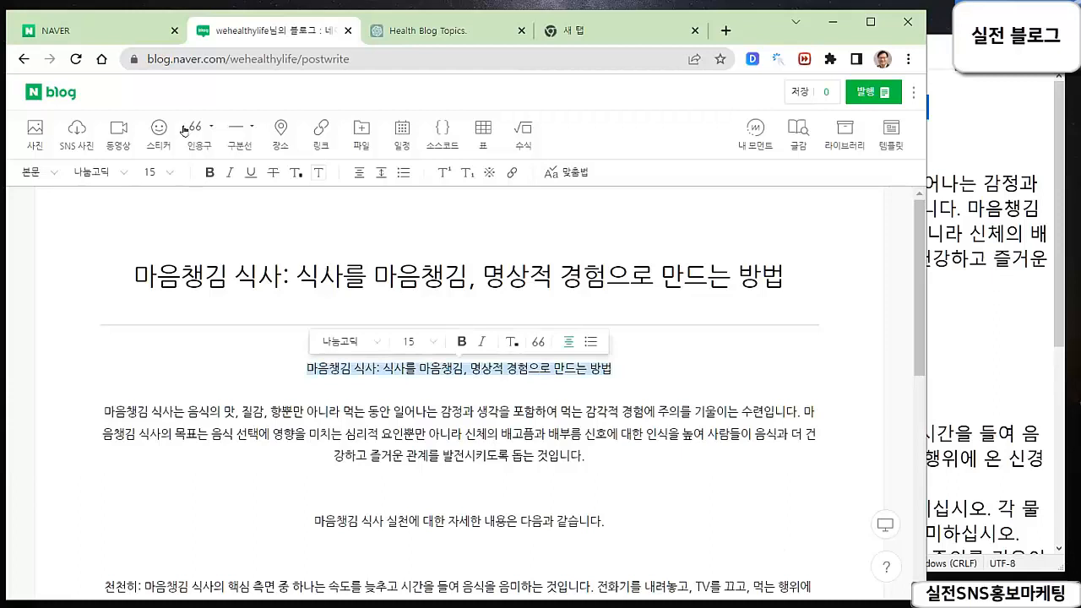
click(211, 127)
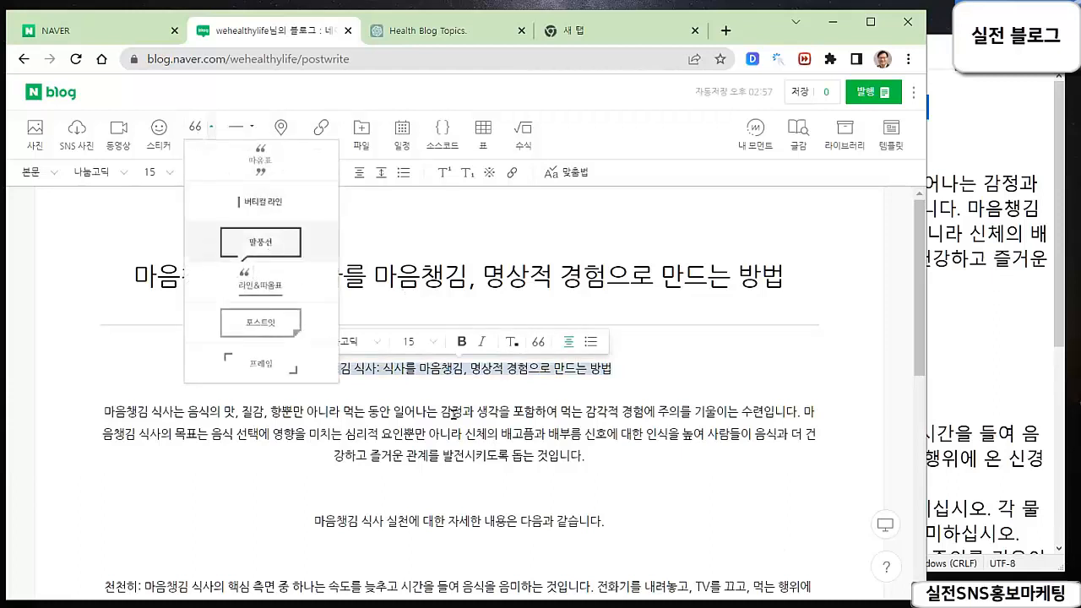
click(260, 242)
key(ctrl+v)
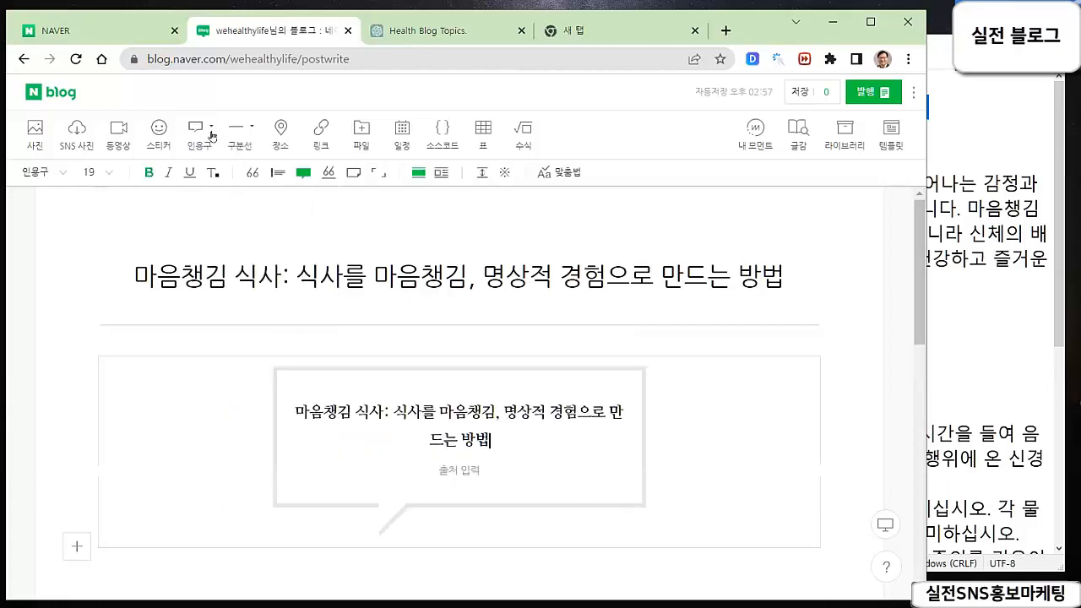
click(213, 133)
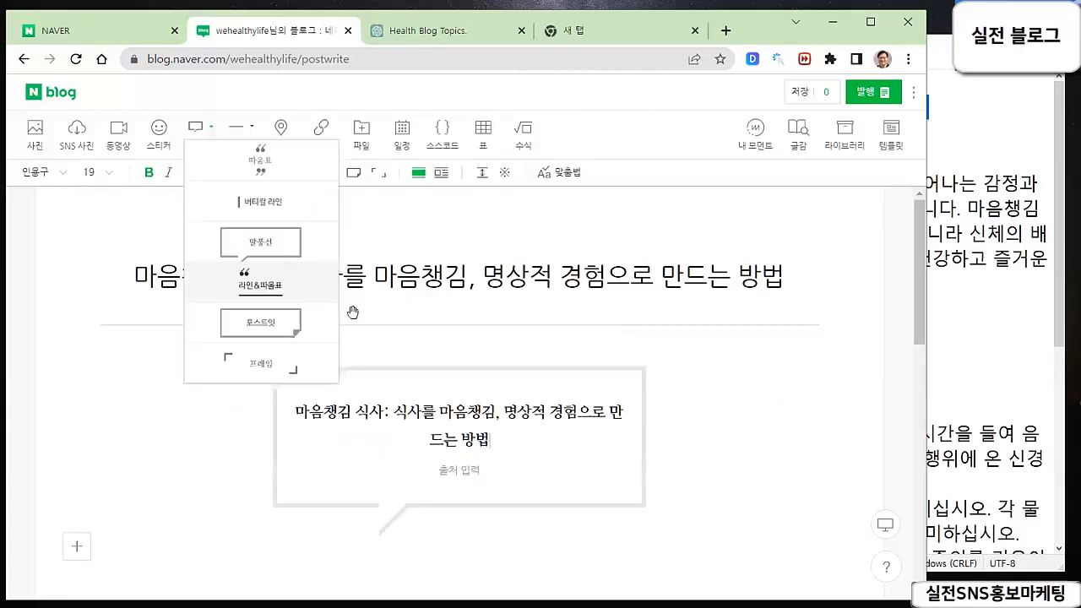
click(261, 279)
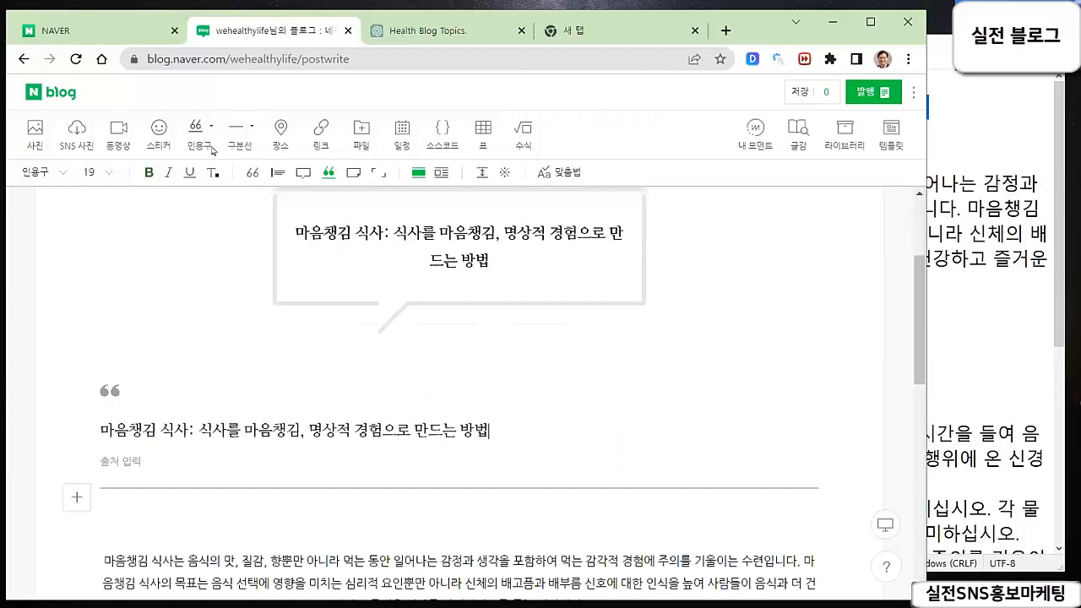
click(243, 314)
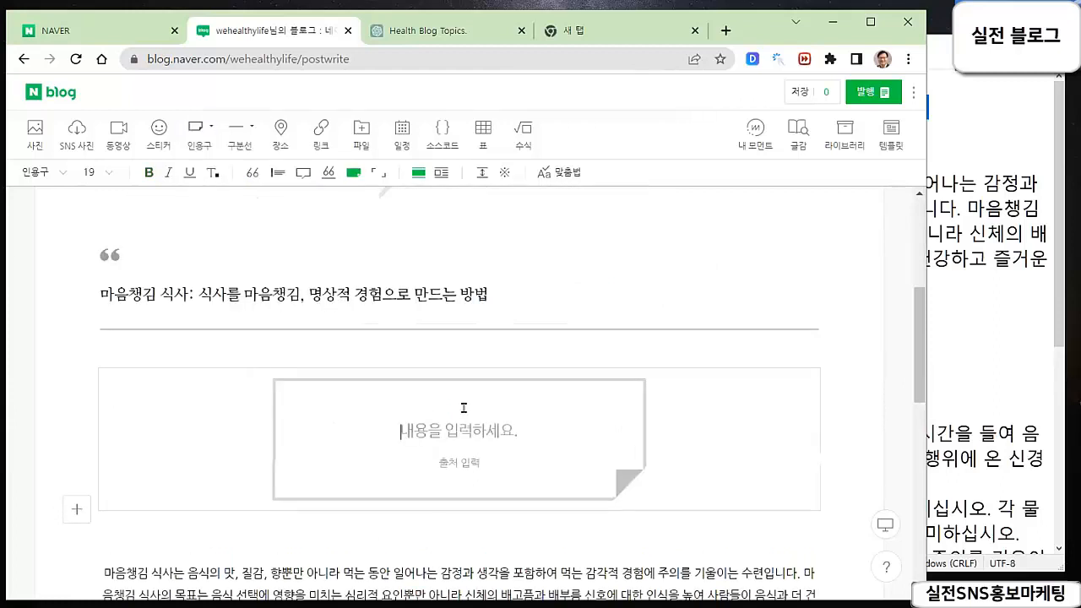
key(ctrl+v)
click(209, 135)
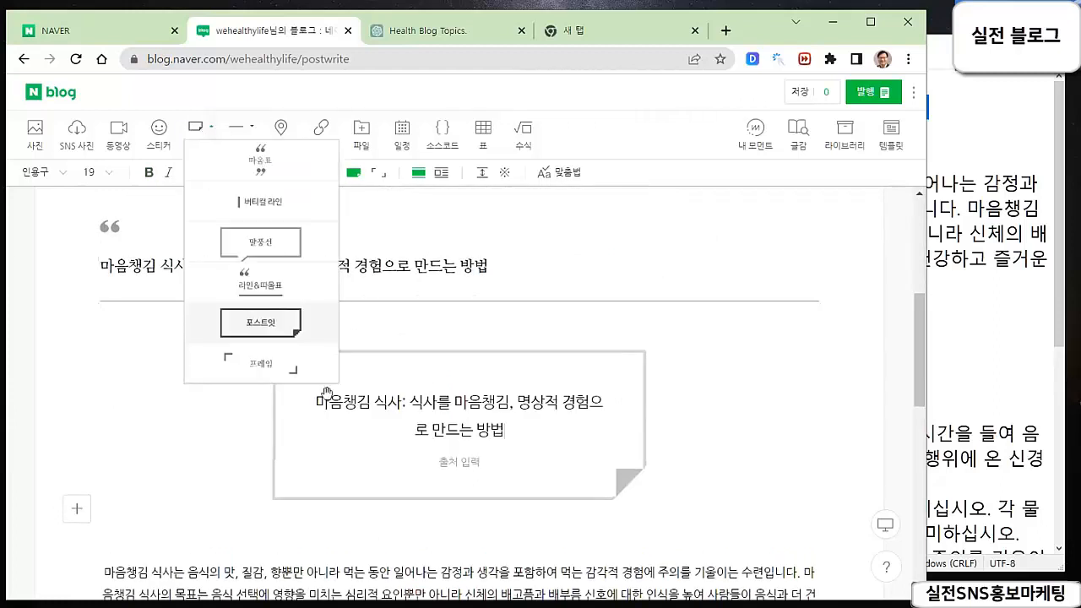
click(260, 363)
key(ctrl+v)
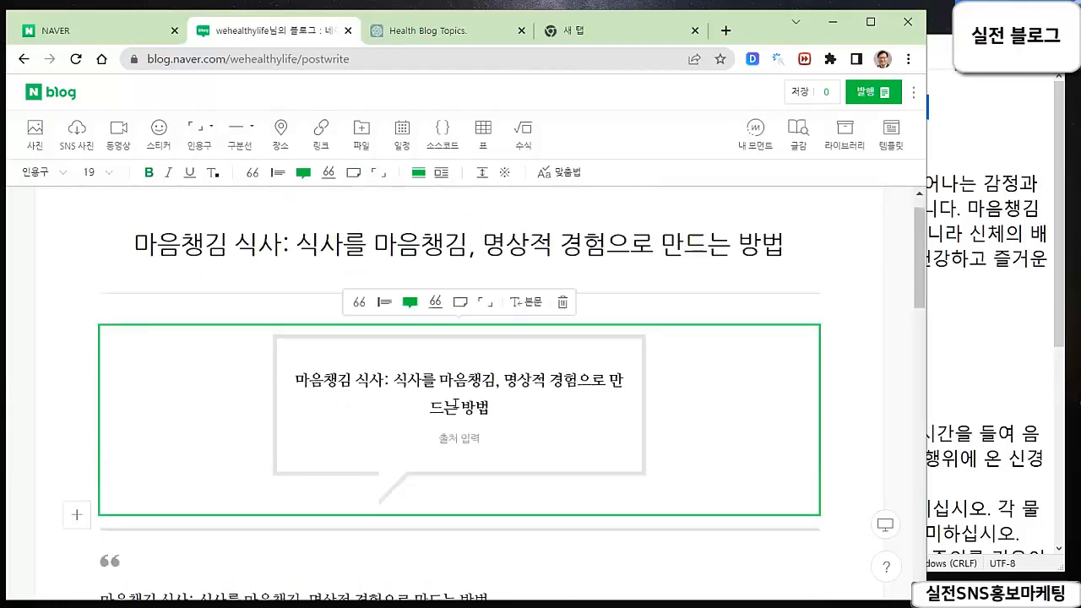
Delete the speech-bubble, line-and-quote-mark, post-it and corner-bracket trial quotes
key(Delete)
click(569, 435)
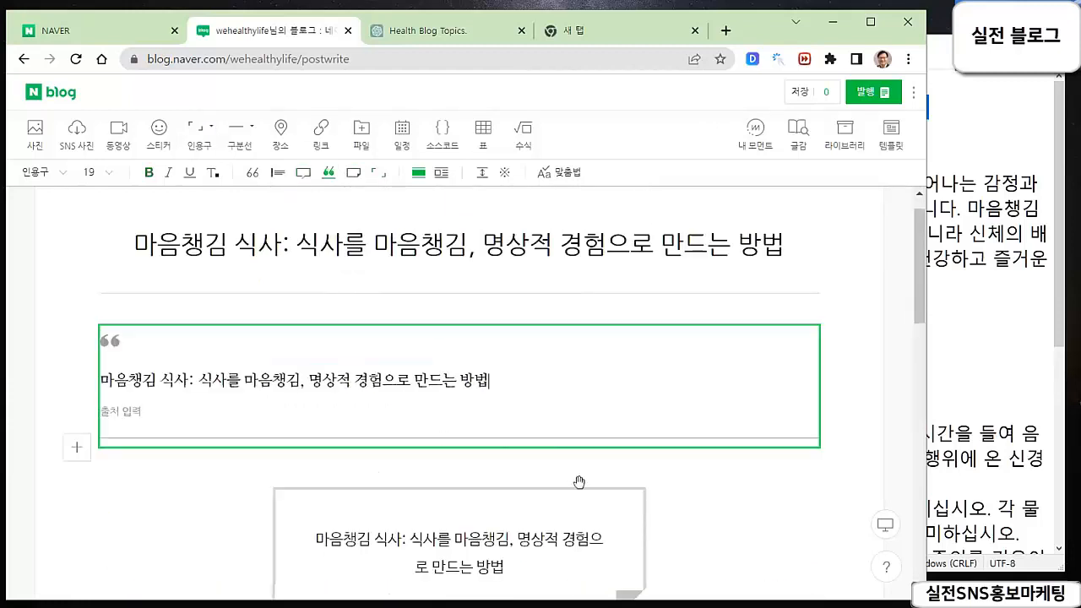
key(Delete)
click(589, 466)
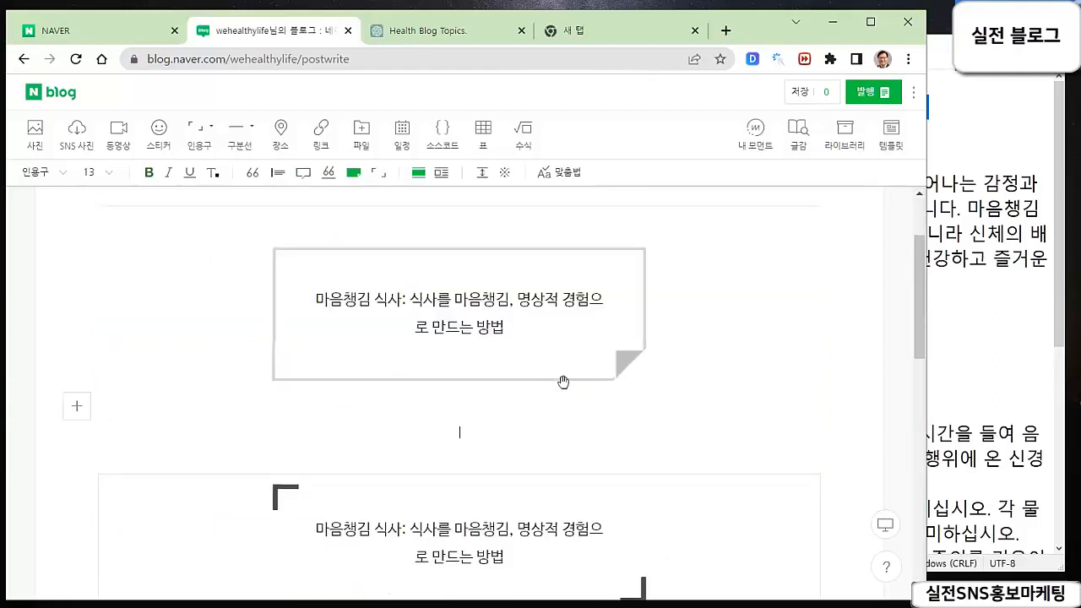
key(Delete)
click(302, 341)
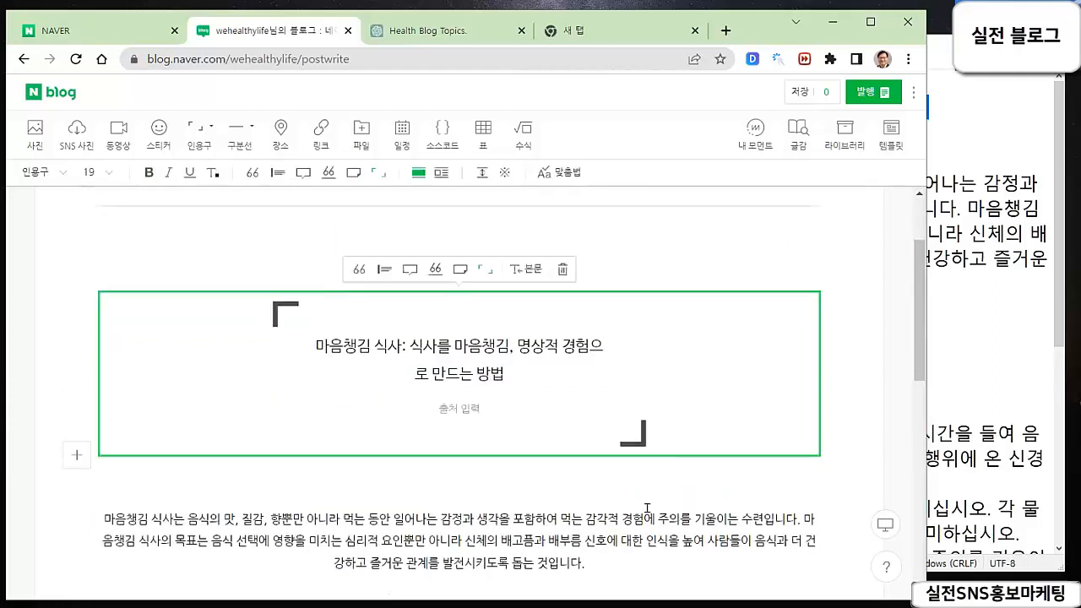
click(606, 482)
scroll(512, 436, up, 2)
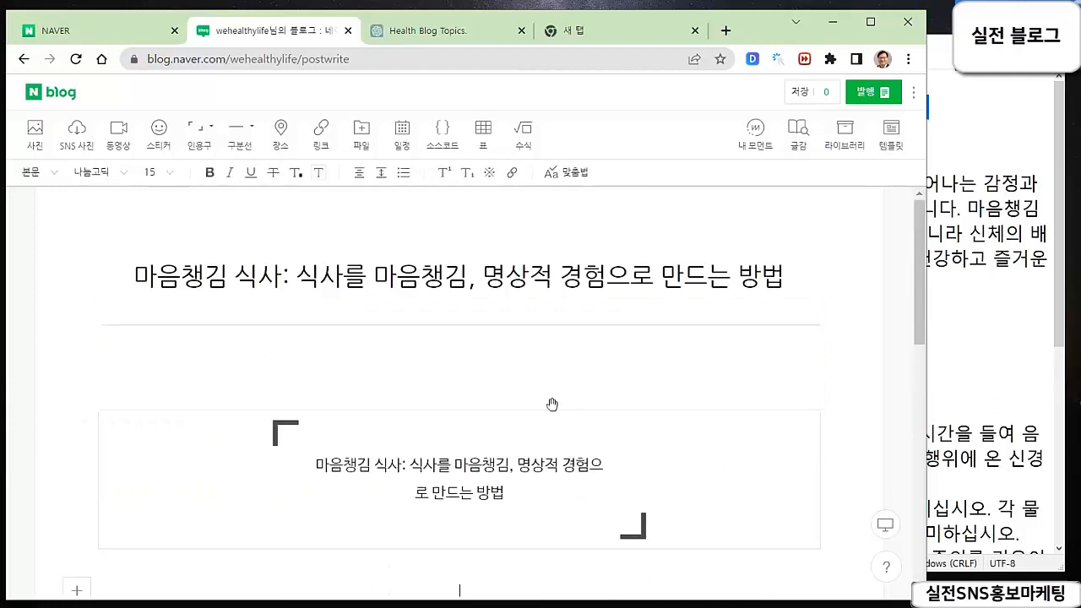
click(462, 423)
key(Delete)
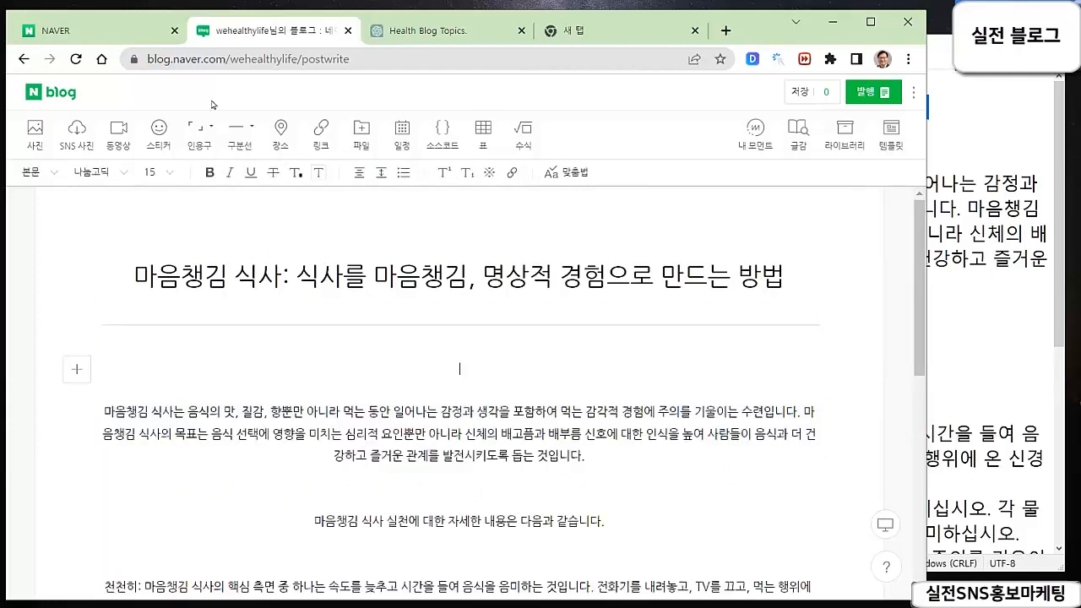
Insert a quotation-mark style quote above the body containing the post title
click(211, 127)
click(255, 167)
key(ctrl+v)
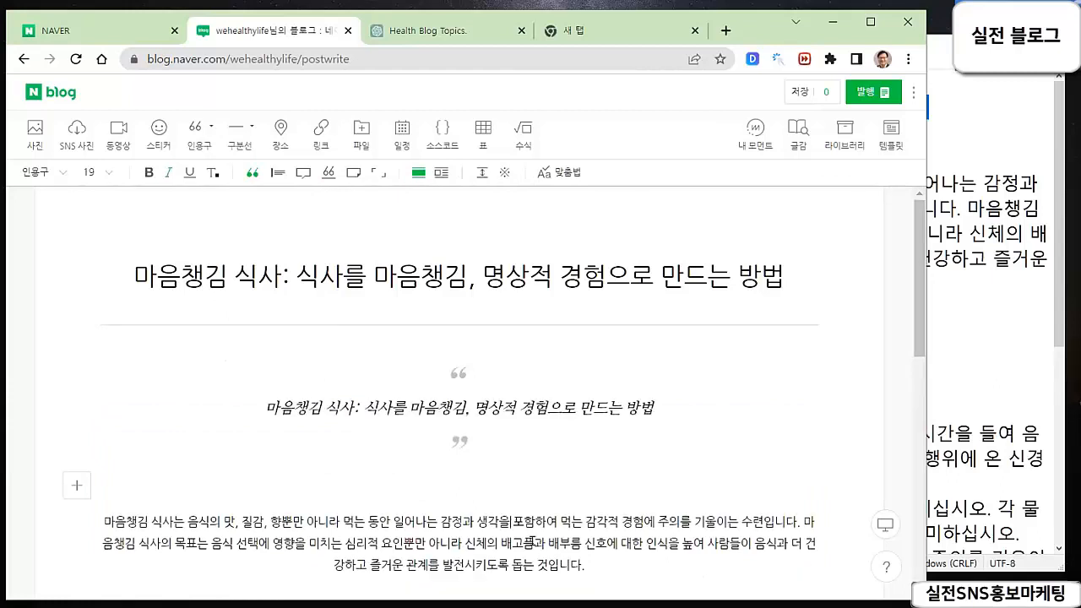
drag(269, 406, 667, 410)
key(ctrl+c)
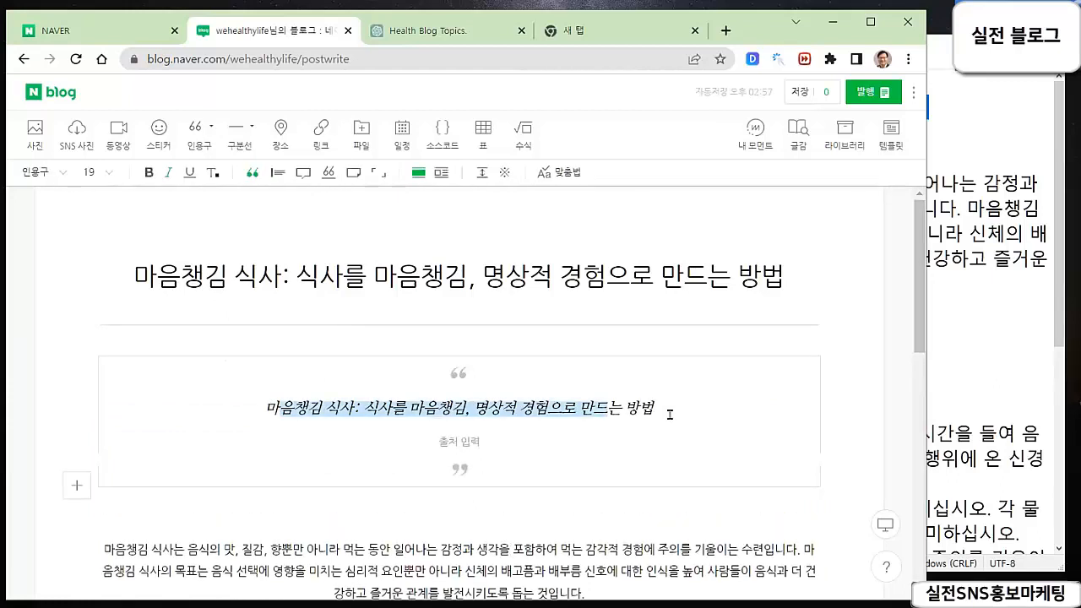
click(206, 277)
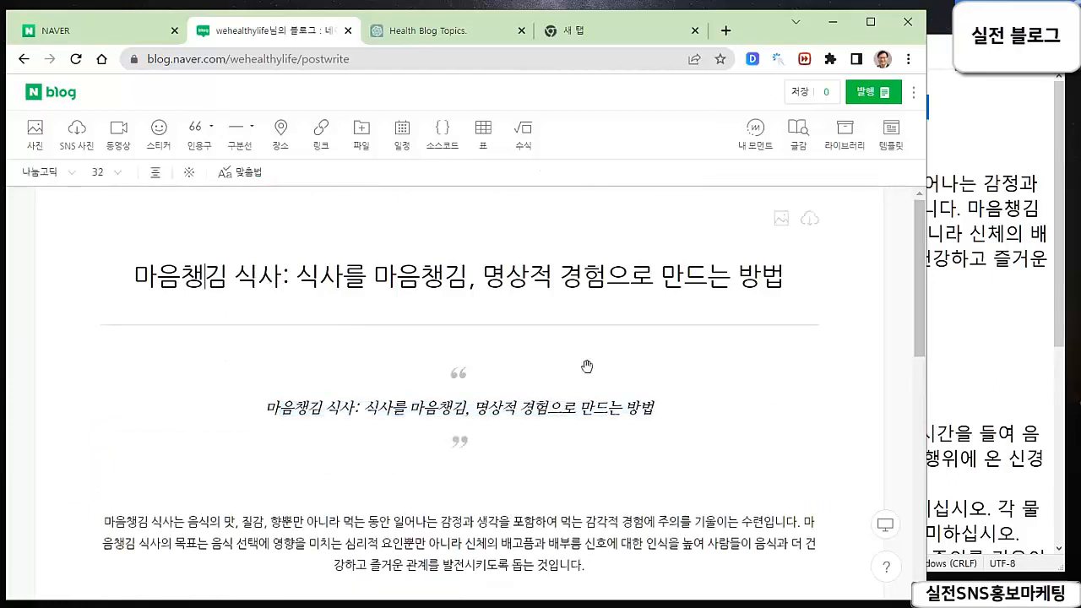
Trim the repeated 마음챙김 and 식사: prefix from the start of the title, leaving 마음챙김 식사,
key(Right)
key(Right)
key(Right)
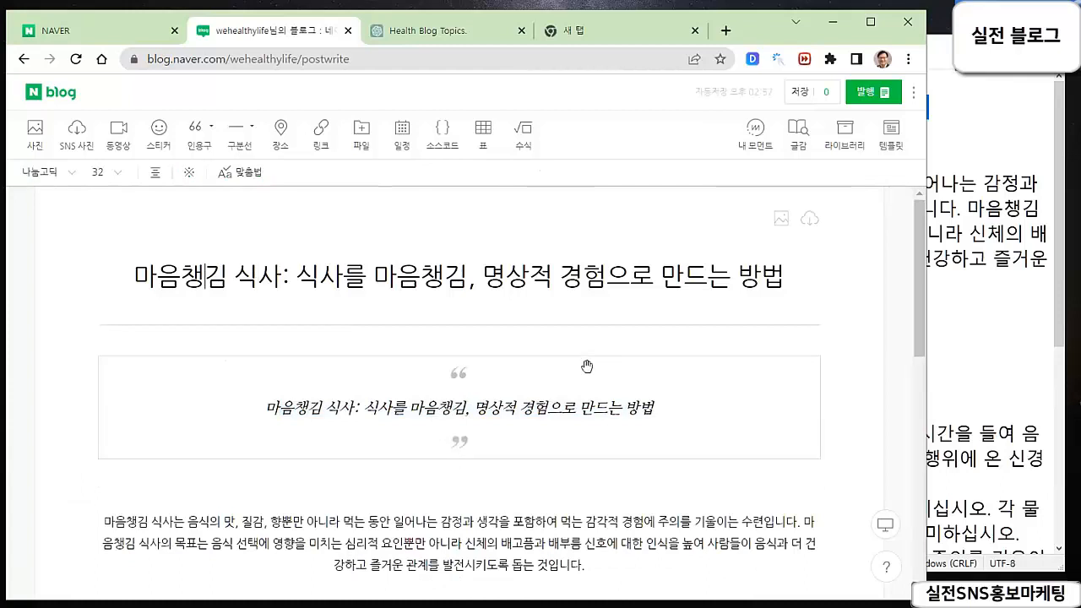
key(Right)
key(Right)
key(Right)
key(Left)
key(Left)
key(Delete)
key(Delete)
key(Delete)
key(Delete)
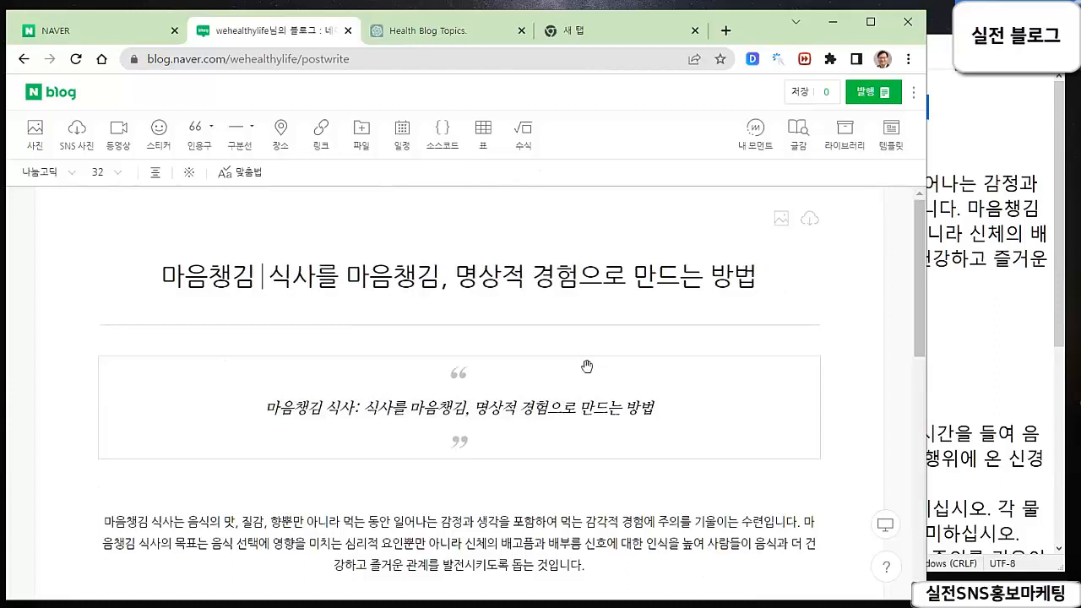
key(BackSpace)
key(BackSpace)
key(BackSpace)
key(BackSpace)
key(Delete)
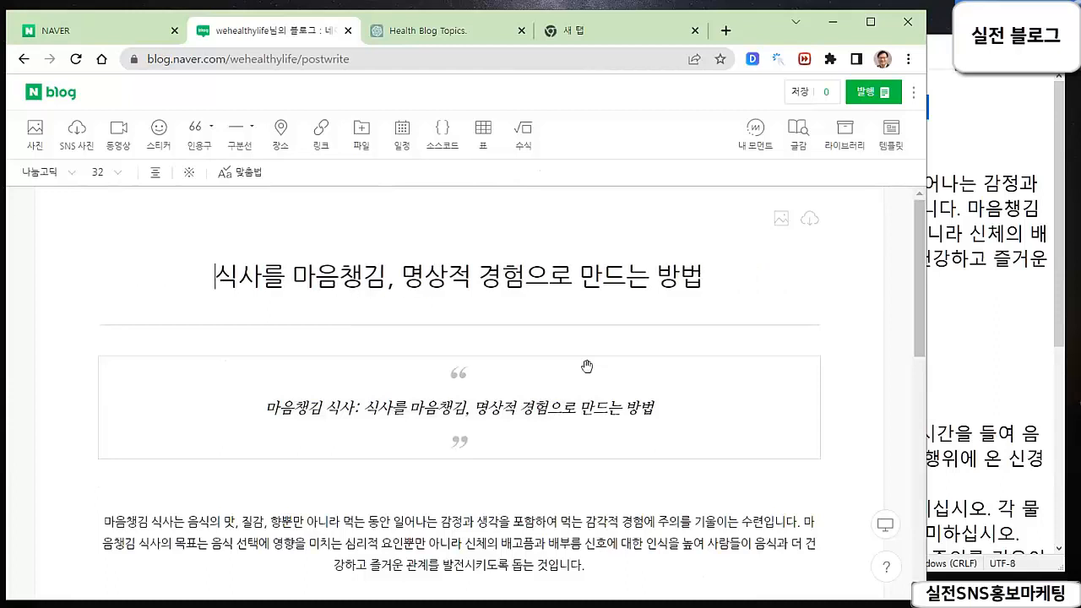
text(마)
key(BackSpace)
key(Right)
key(BackSpace)
key(Delete)
key(Delete)
key(Delete)
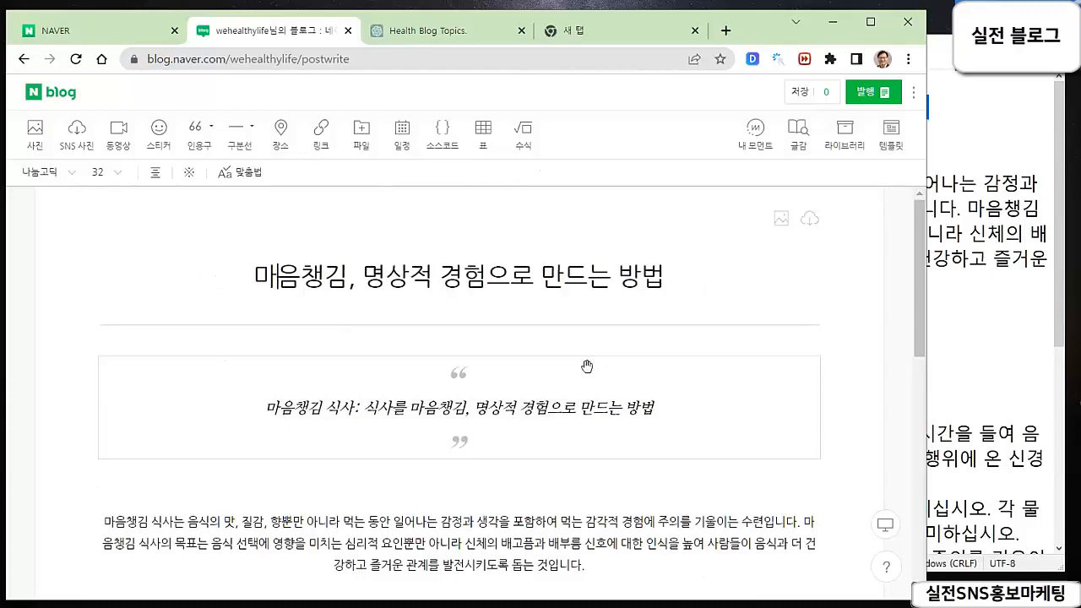
key(Right)
key(Right)
key(Right)
key(Right)
text(식사,)
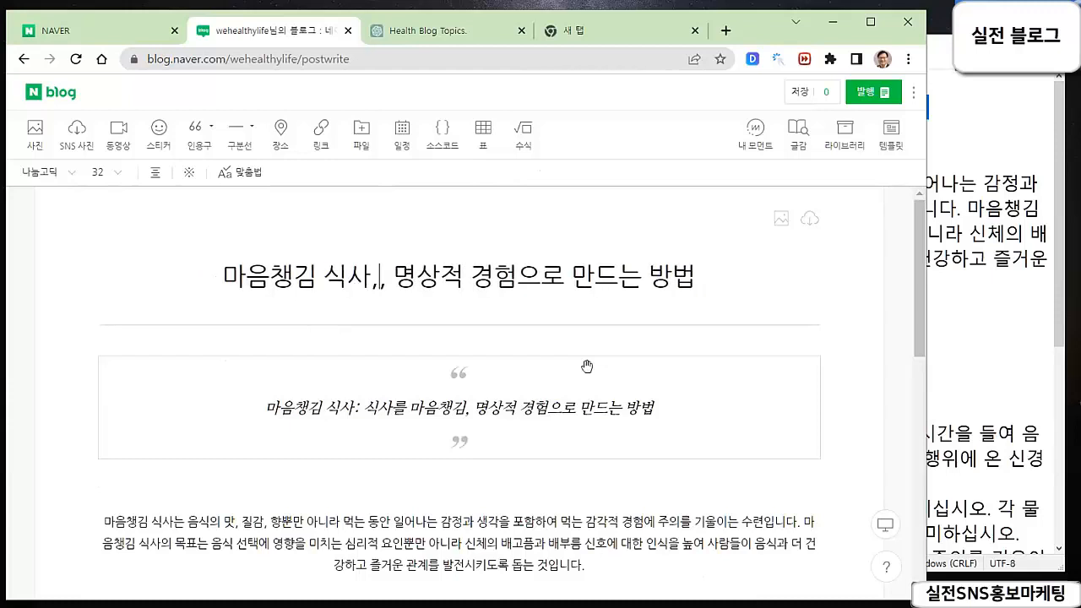
key(Delete)
key(Right)
Try inserting '마음의 안정과 함께' into the title and deleting the words after it
key(Home)
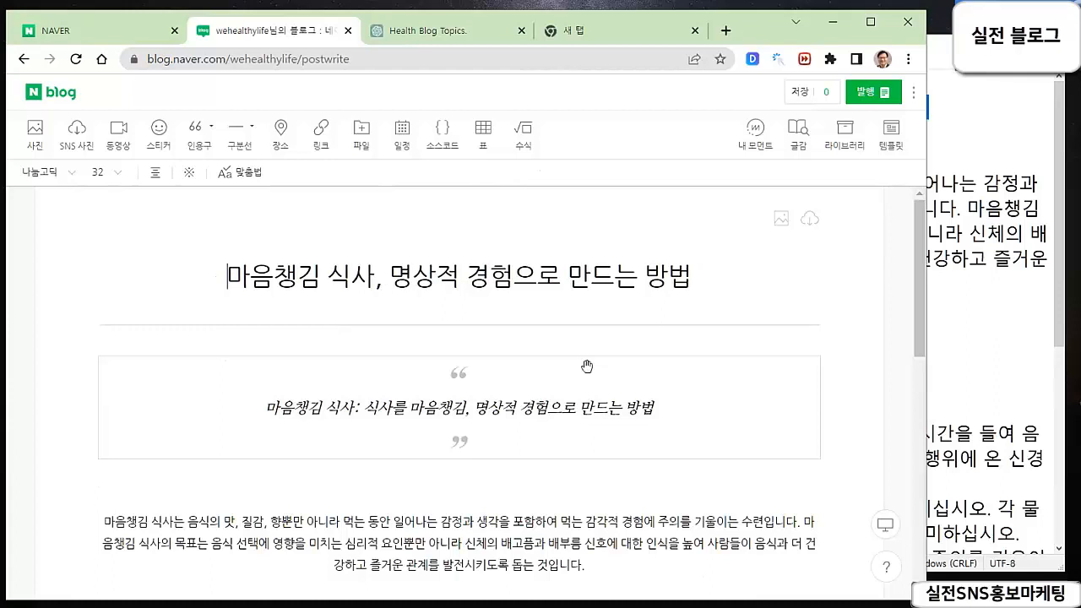
key(End)
key(Home)
key(Right)
key(Right)
key(Right)
key(Right)
key(Right)
key(Right)
key(Right)
key(Right)
key(Right)
text(마음의 아)
text(ㄴ정고)
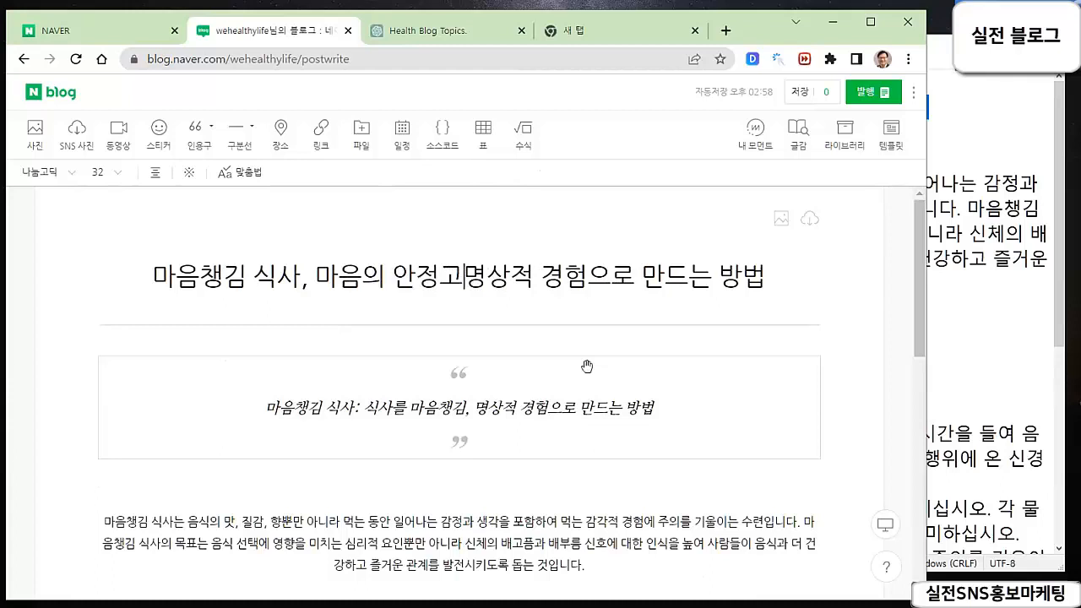
text(ㅏ 함께)
key(BackSpace)
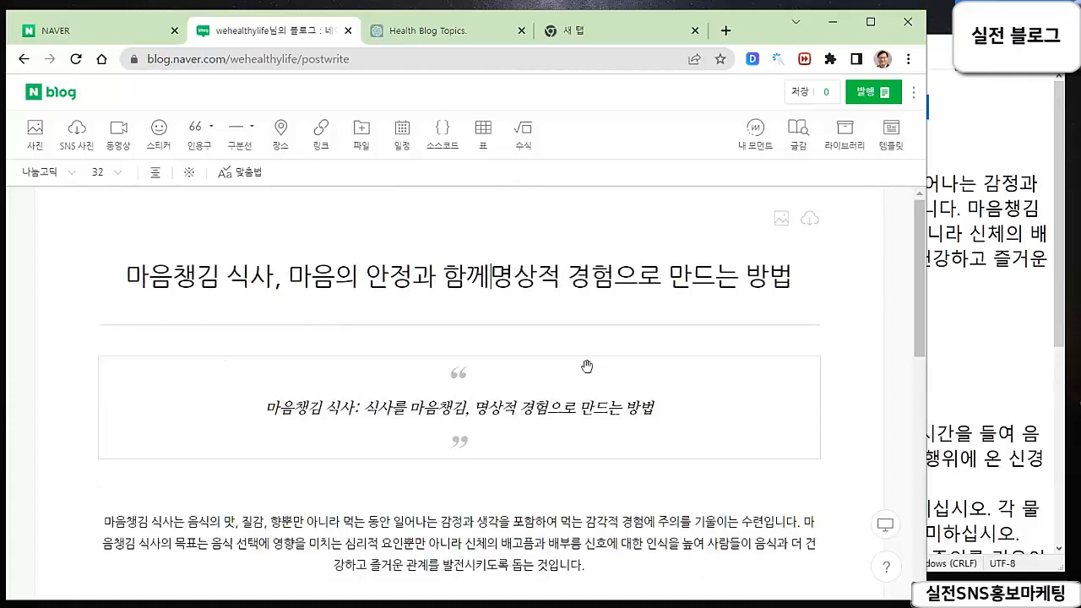
key(ctrl+Delete)
key(ctrl+Delete)
key(ctrl+Delete)
key(ctrl+Delete)
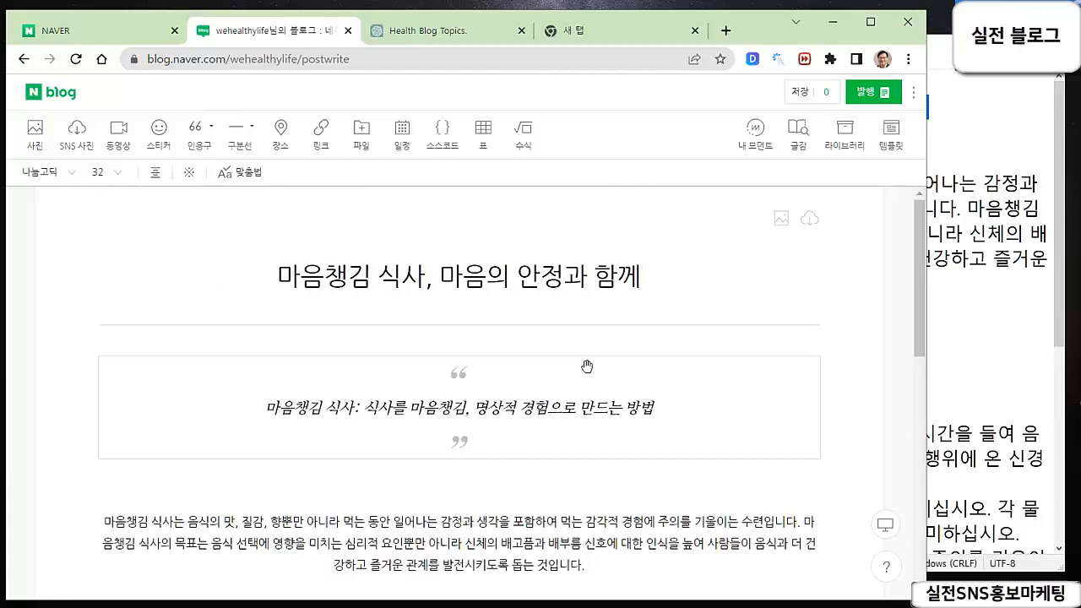
text(방)
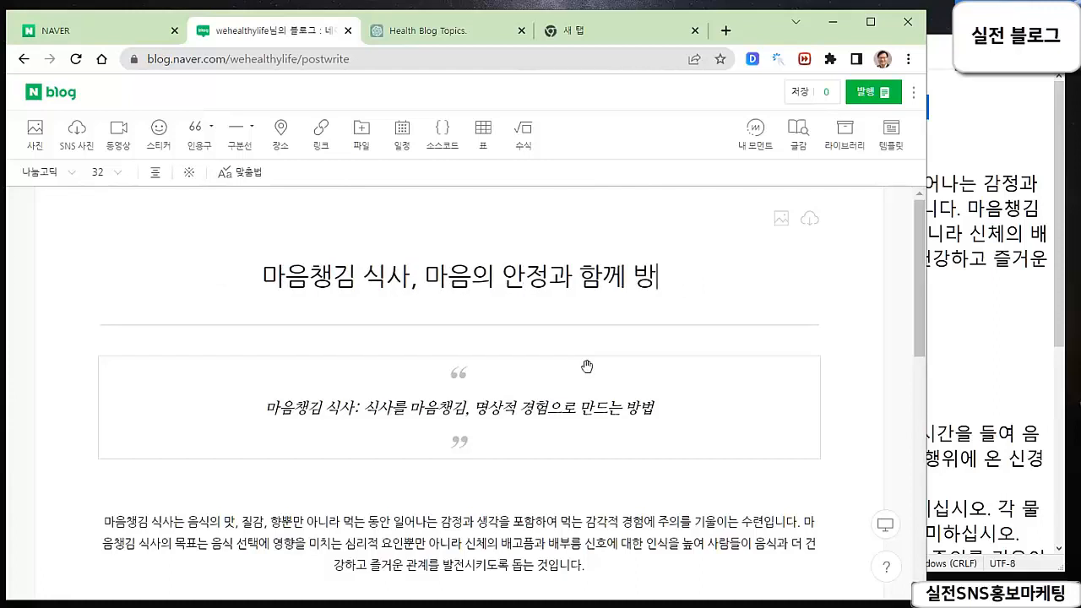
key(BackSpace)
key(BackSpace)
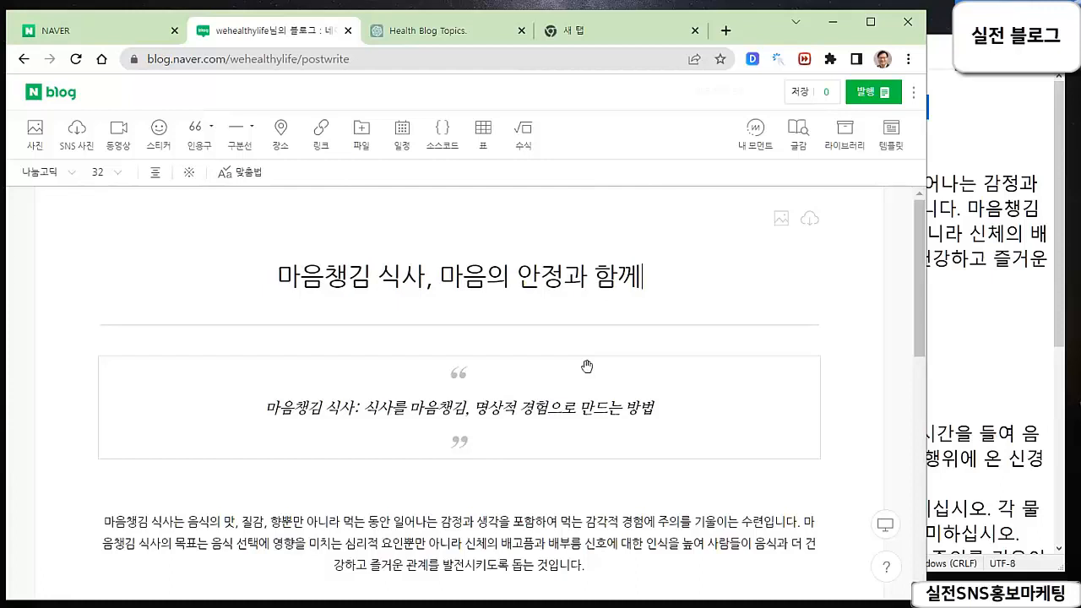
key(BackSpace)
key(BackSpace)
key(BackSpace)
key(BackSpace)
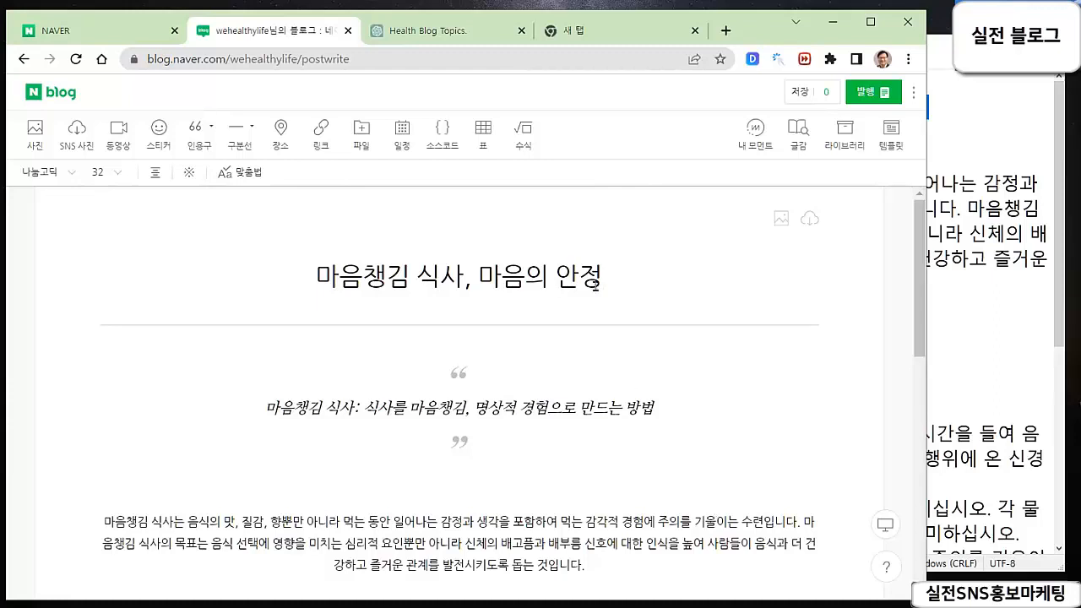
Paste the original title back and cut it to '마음챙김 식사, 명상적 경험으로 만드는 방법'
key(ctrl+a)
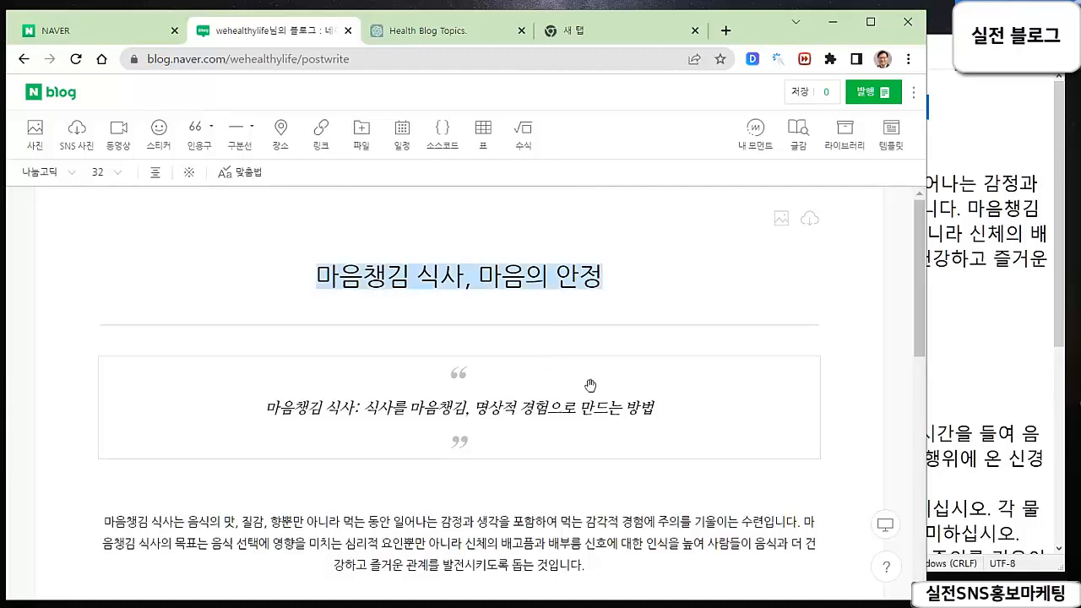
key(ctrl+v)
key(Home)
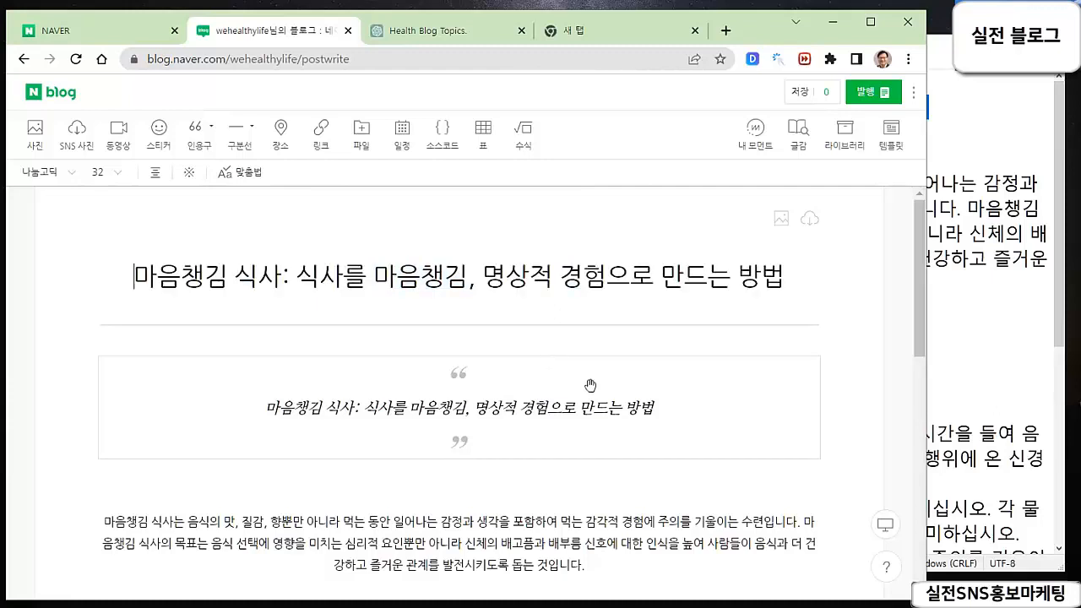
key(Right)
key(Right)
key(Right)
key(Right)
key(Right)
key(Right)
key(Right)
key(Right)
key(Right)
key(Right)
key(Right)
key(Right)
key(Right)
key(Right)
key(Right)
key(Right)
key(Right)
key(Right)
key(Right)
key(Right)
key(Home)
key(Right)
key(Right)
key(Right)
key(Right)
key(Right)
key(Right)
key(Right)
key(Right)
key(Right)
key(Left)
key(Left)
text(,)
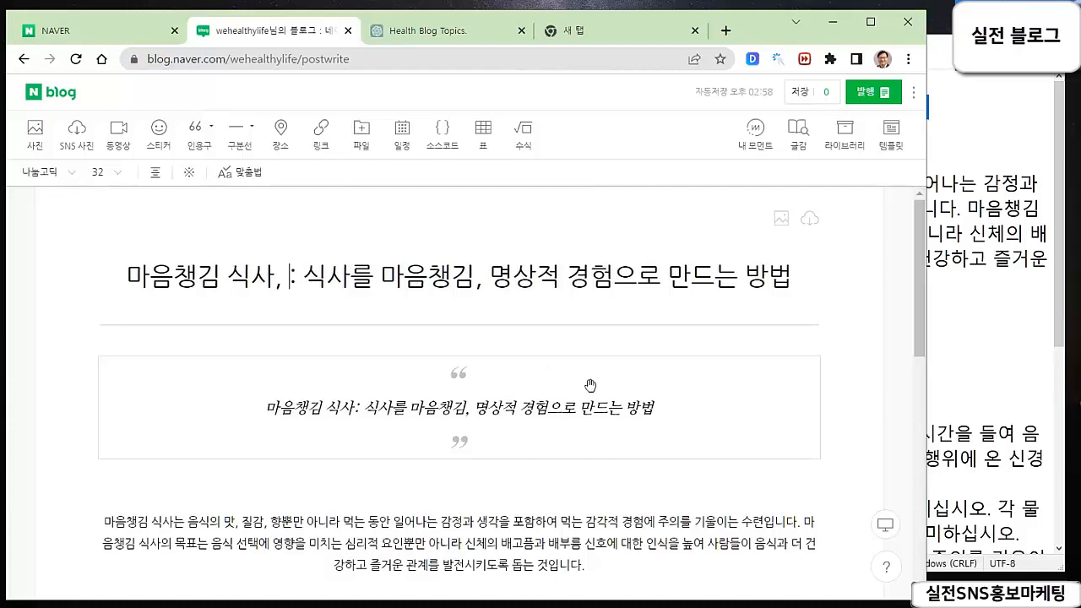
key(Delete)
key(Delete)
key(Delete)
key(Delete)
key(Delete)
key(Delete)
key(Delete)
key(Delete)
key(Delete)
key(Delete)
key(Delete)
key(Delete)
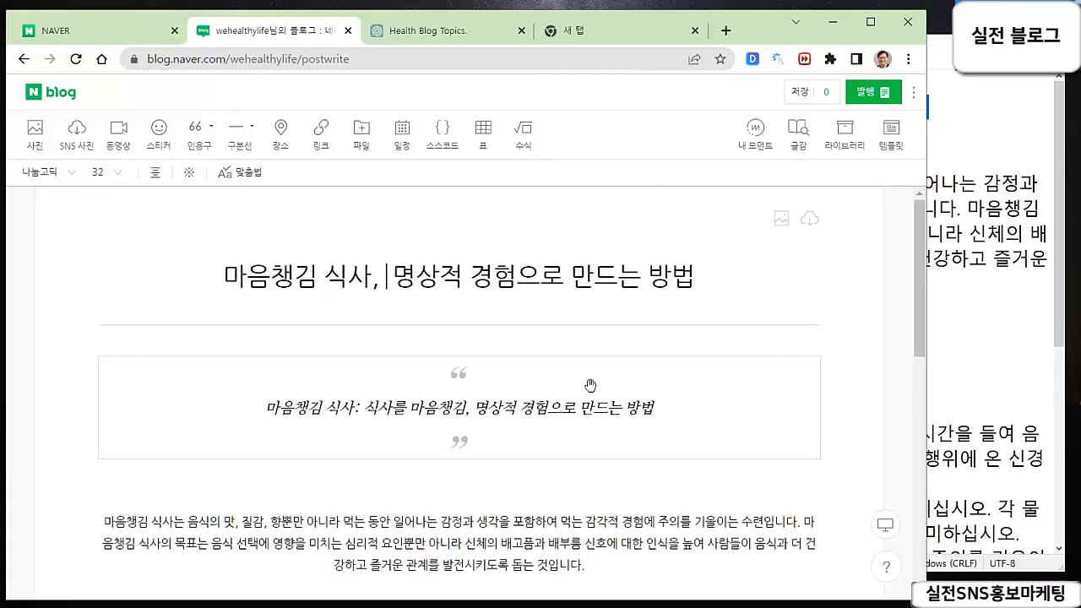
key(End)
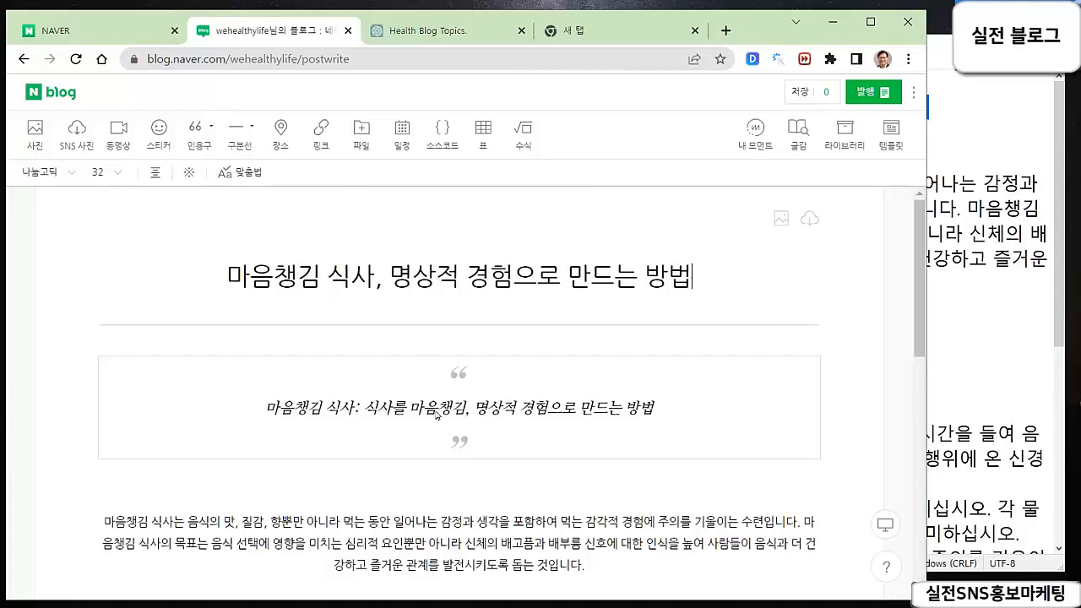
Make the whole quote line bold, size 28, and not italic
triple_click(532, 419)
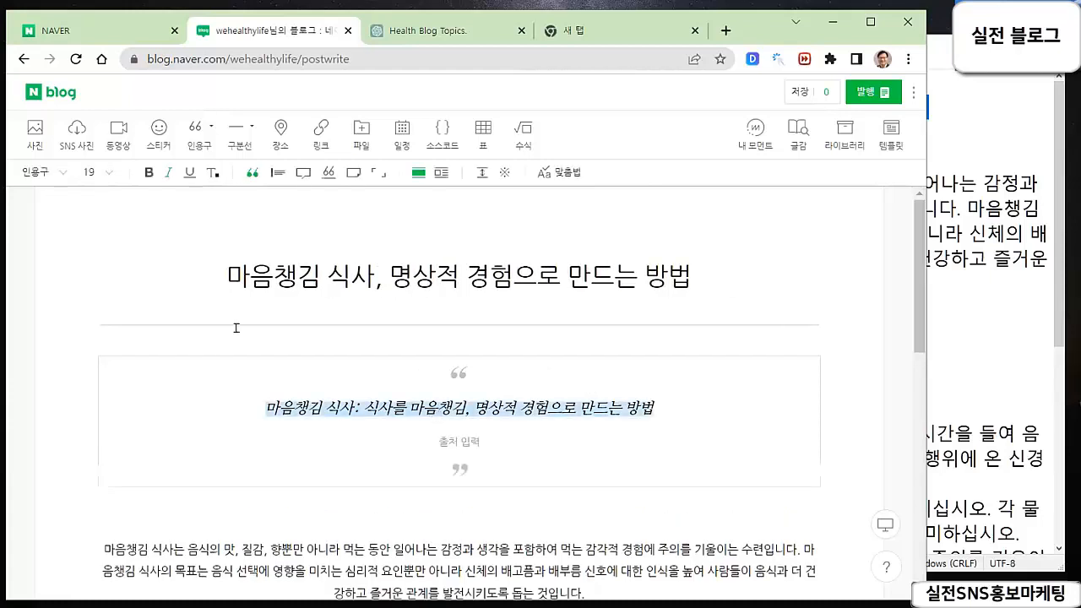
click(149, 172)
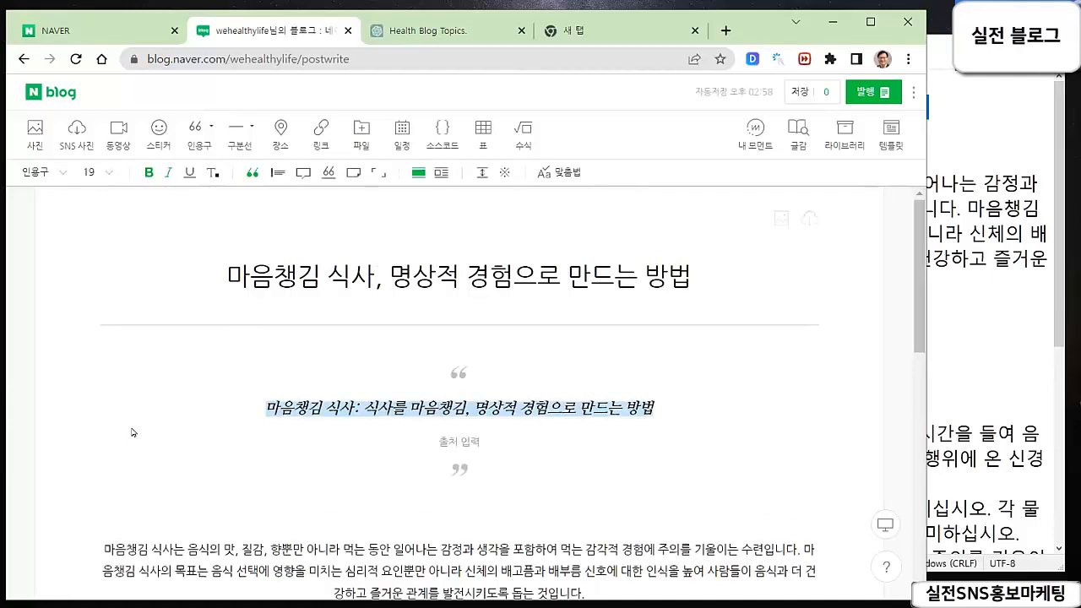
click(97, 172)
click(115, 338)
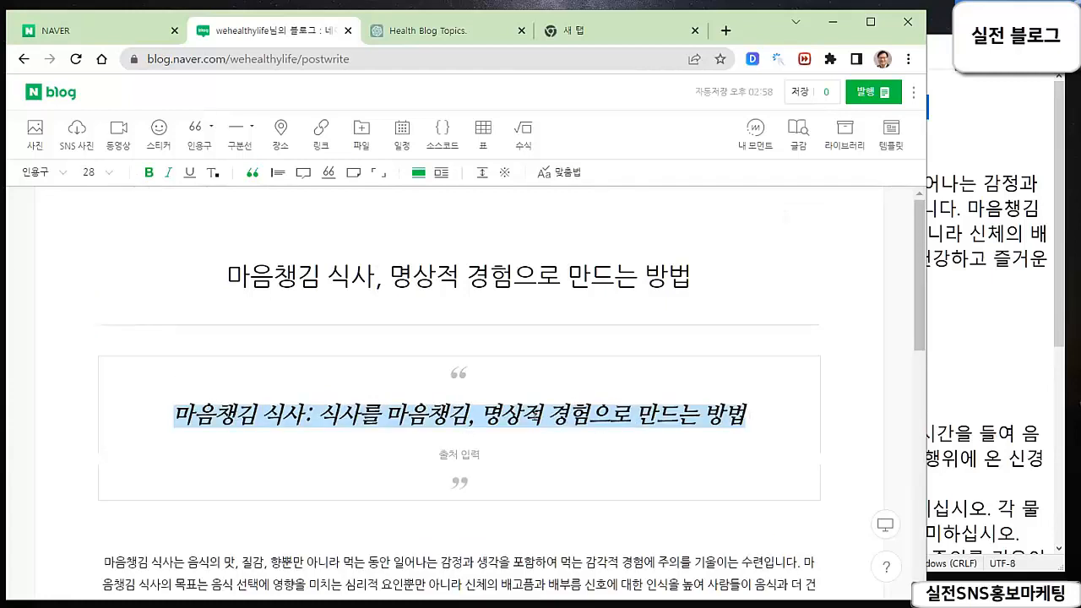
click(168, 179)
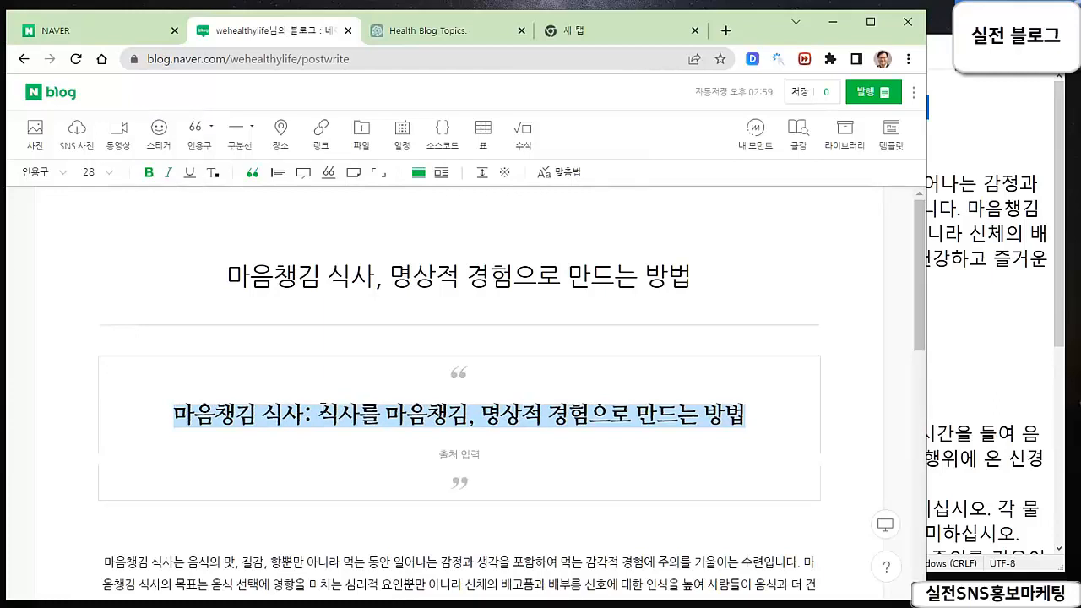
Colour the phrase '식사를 마음챙김, 명상적 경험' in the quote red
drag(325, 411, 592, 427)
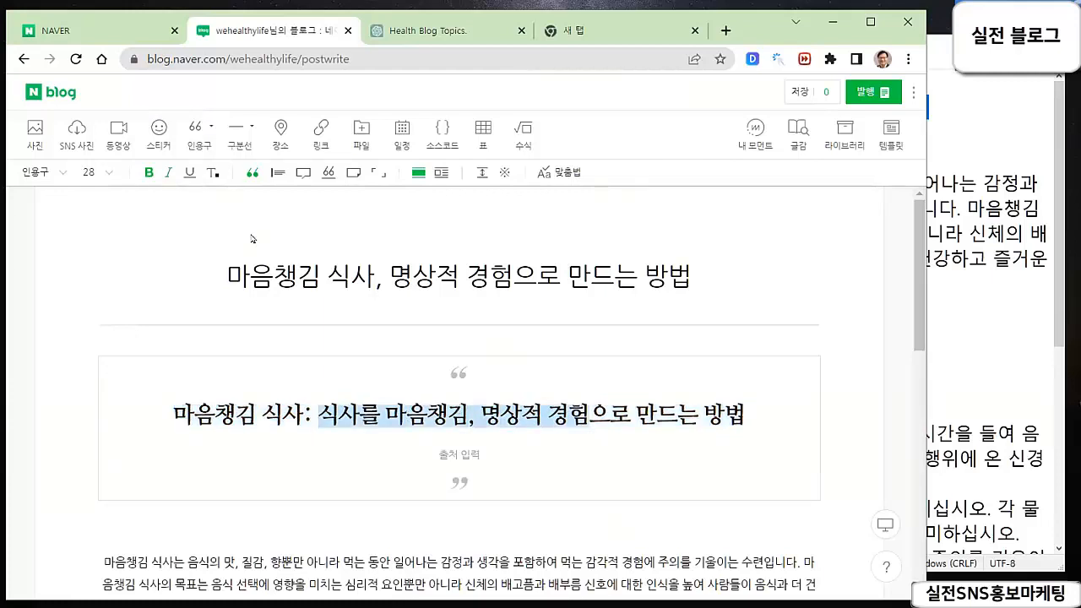
click(213, 174)
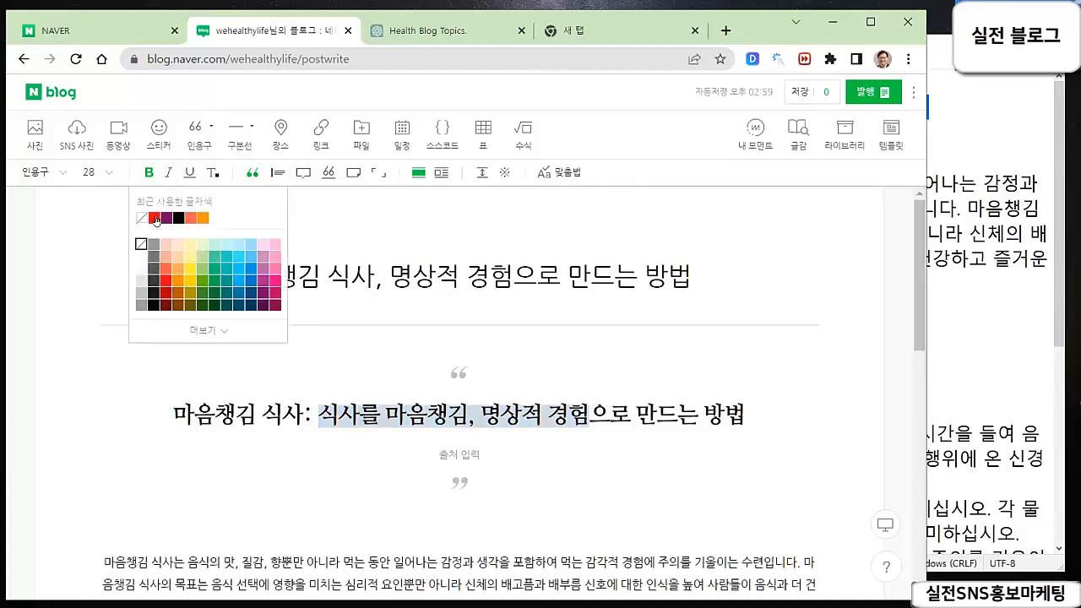
click(165, 280)
click(553, 420)
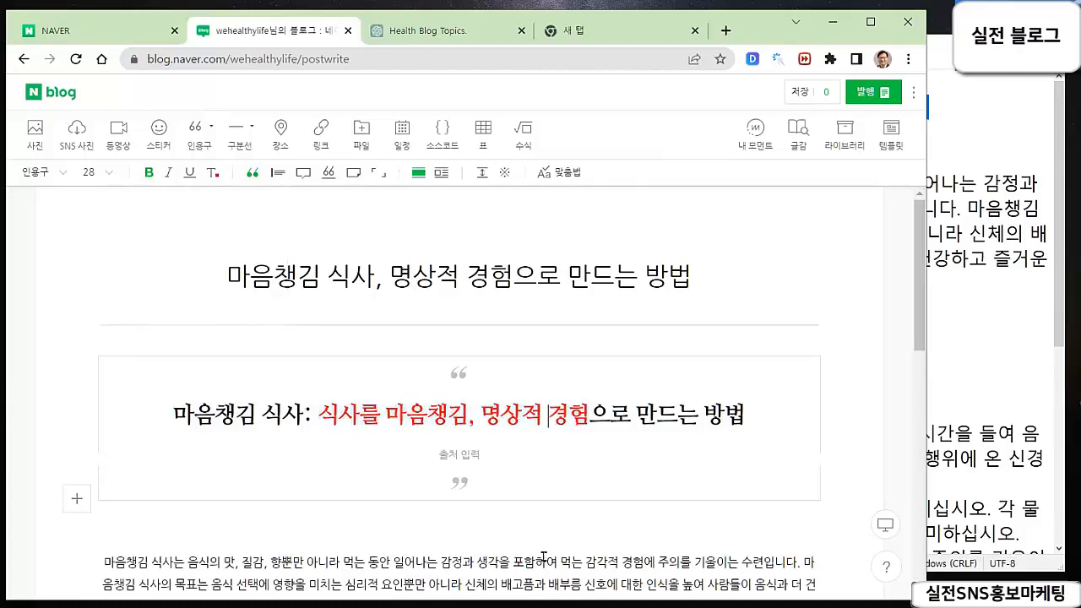
scroll(511, 511, down, 1)
scroll(477, 459, down, 2)
click(517, 483)
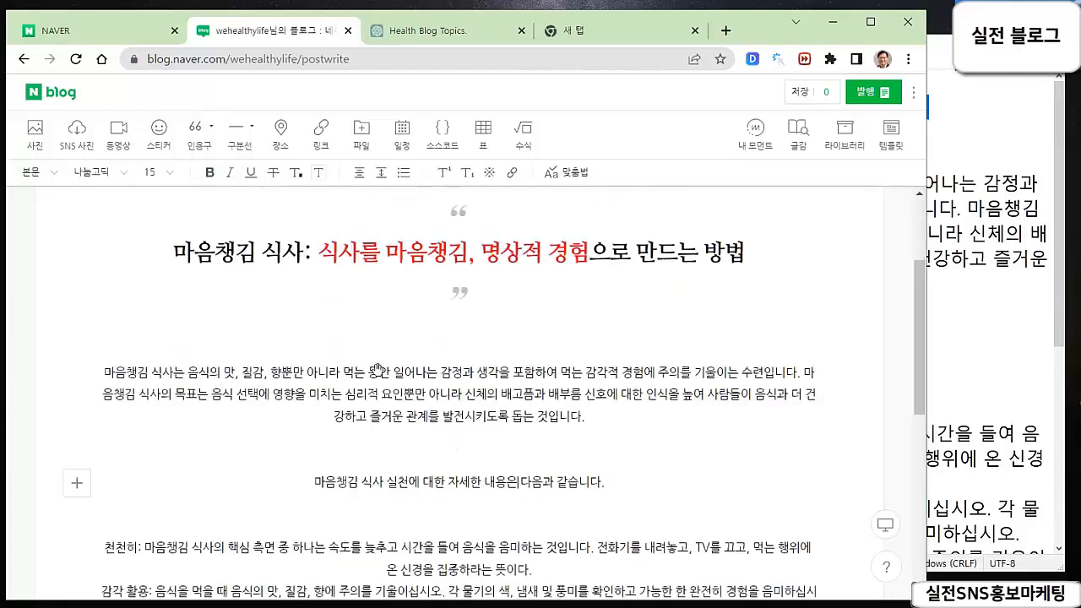
scroll(488, 493, up, 2)
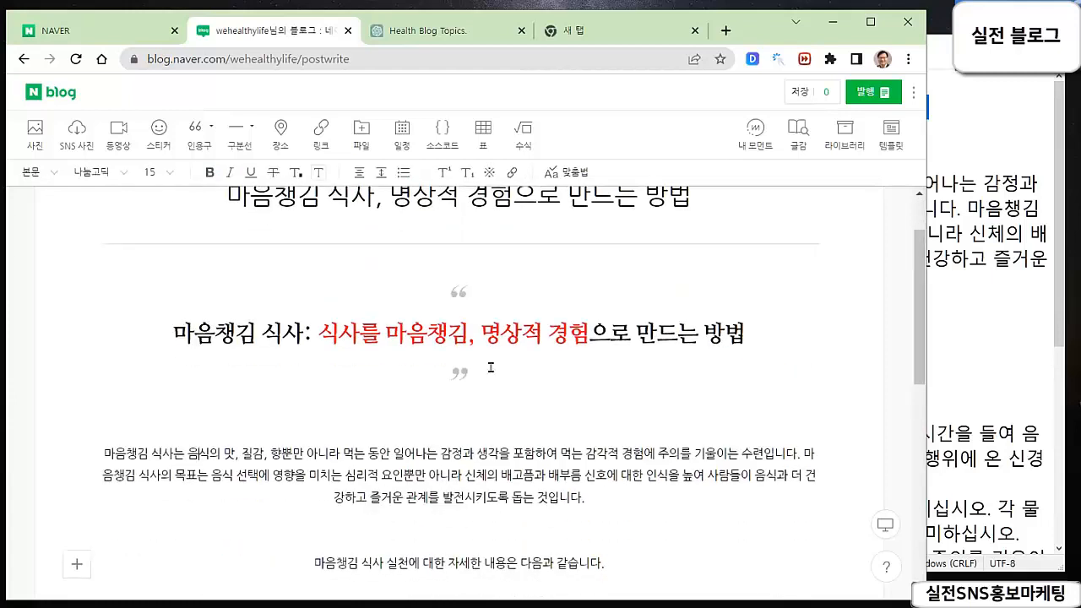
scroll(452, 368, down, 1)
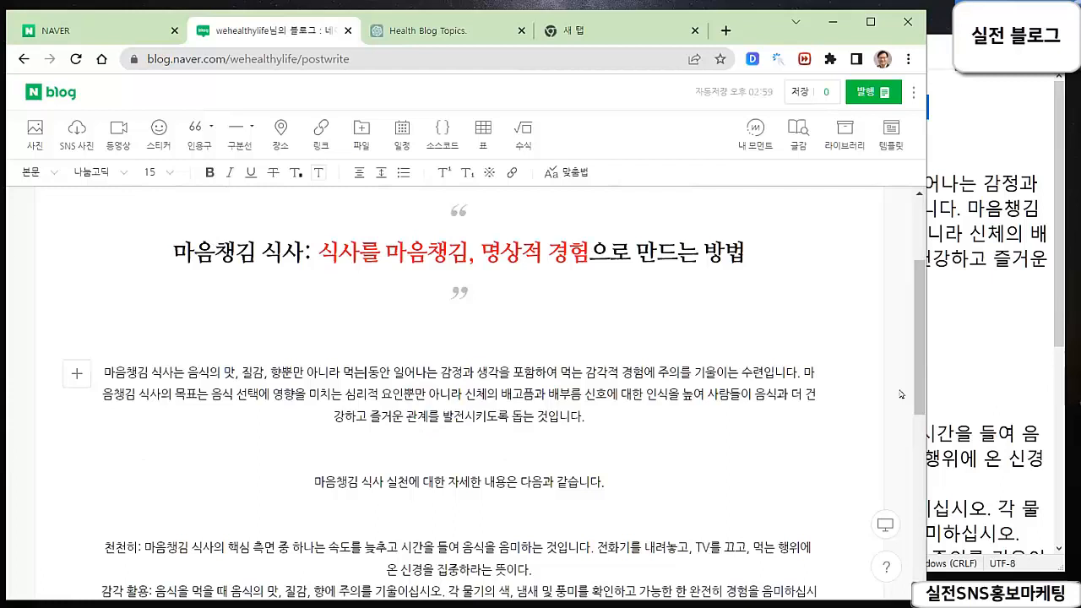
click(882, 529)
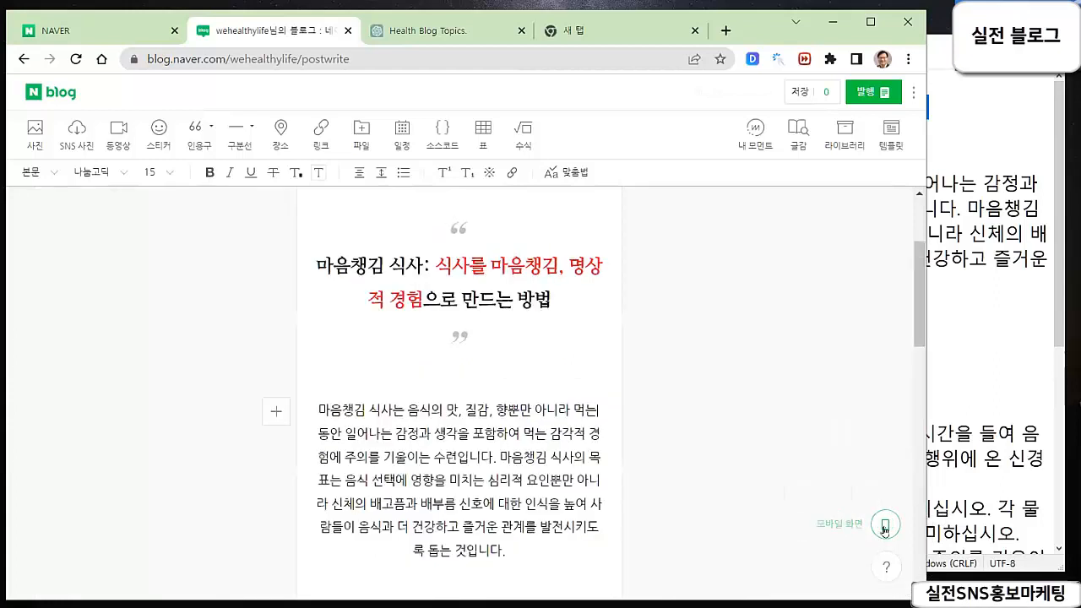
click(883, 528)
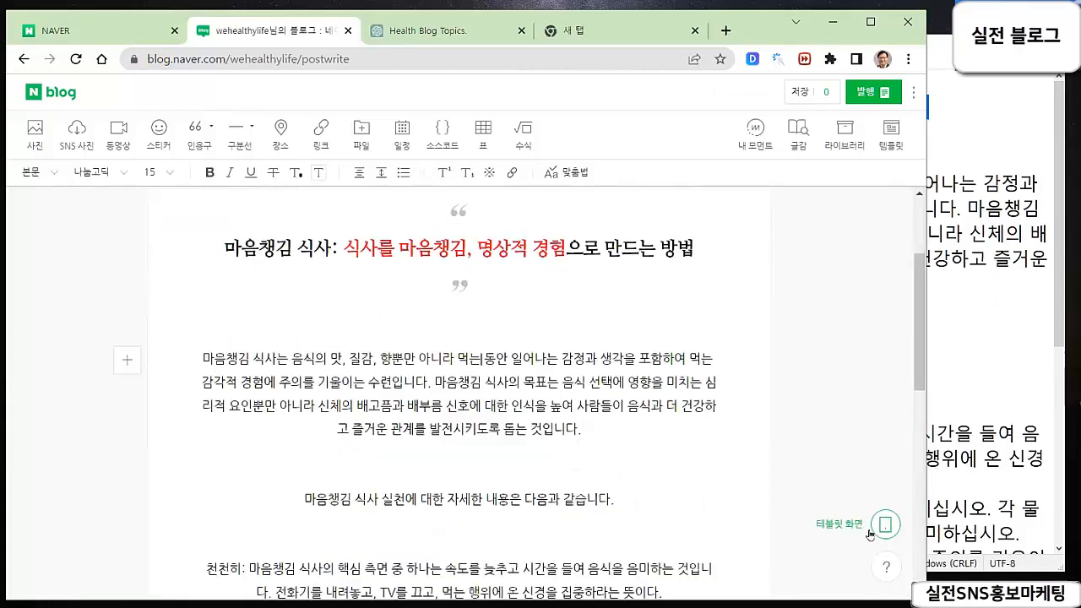
click(881, 528)
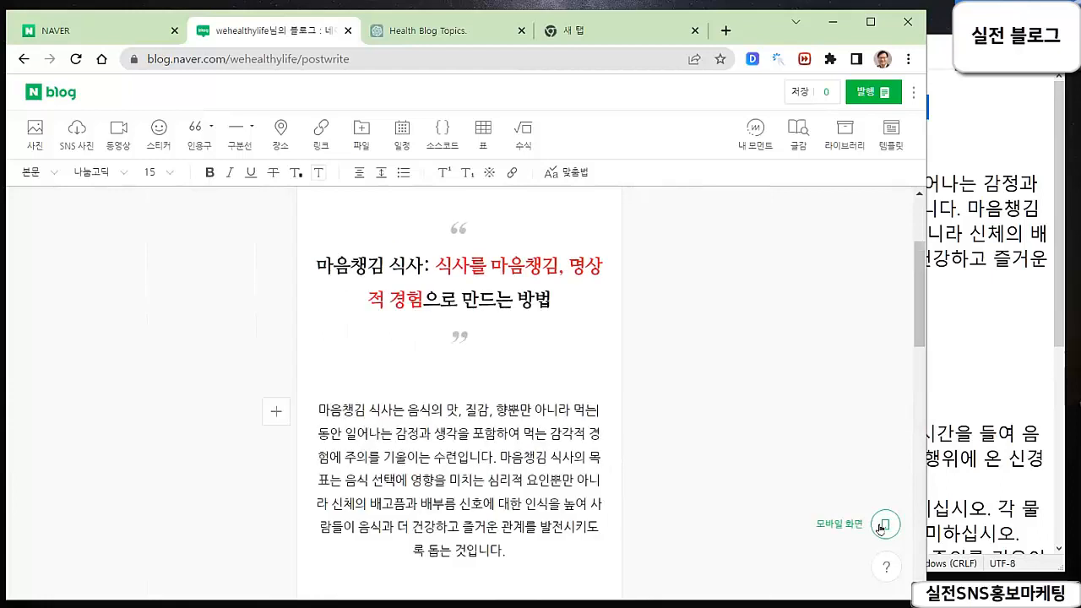
click(881, 528)
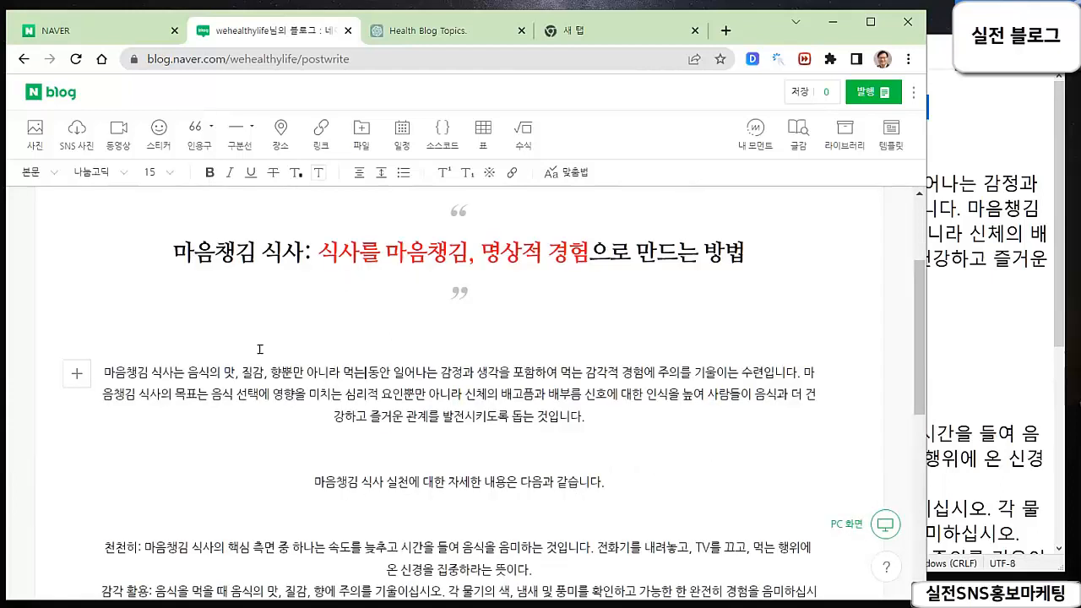
scroll(547, 237, up, 1)
scroll(410, 405, down, 6)
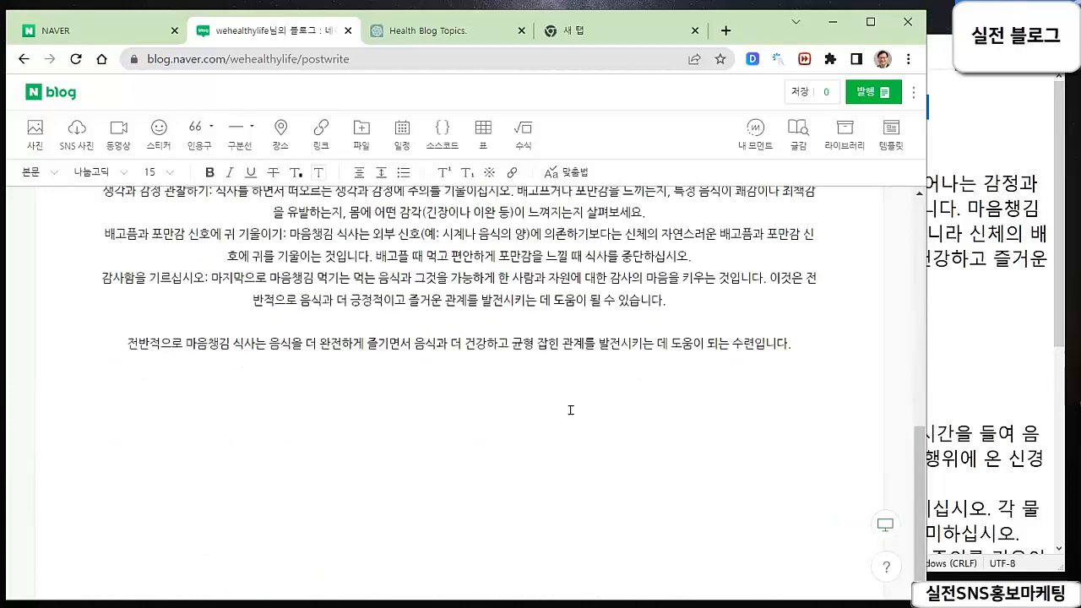
scroll(666, 435, up, 6)
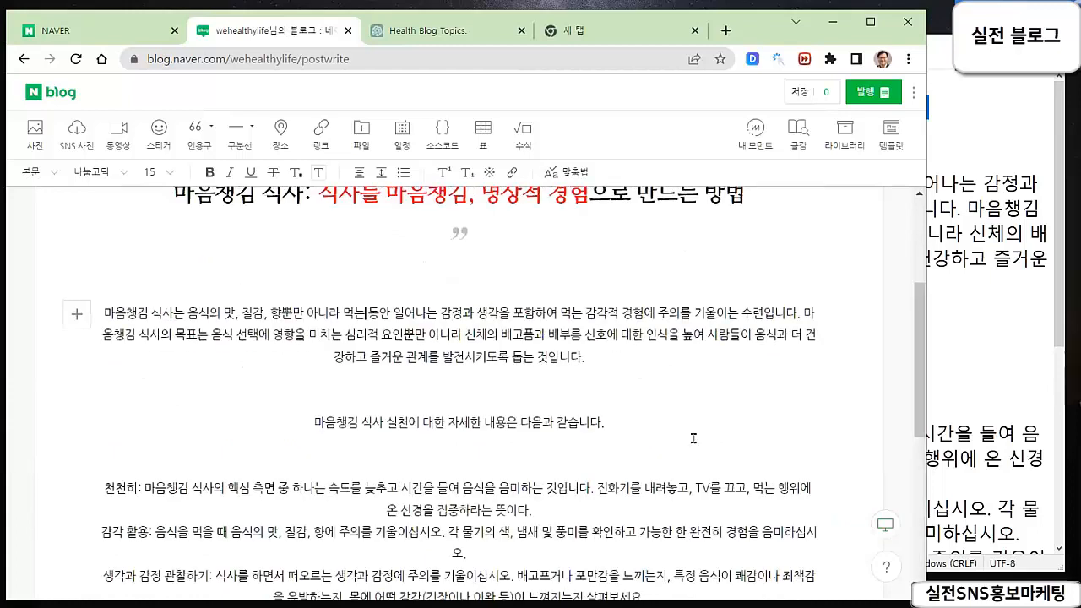
click(883, 525)
Break the intro into two paragraphs before '마음챙김 식사의 목표'
scroll(393, 405, up, 2)
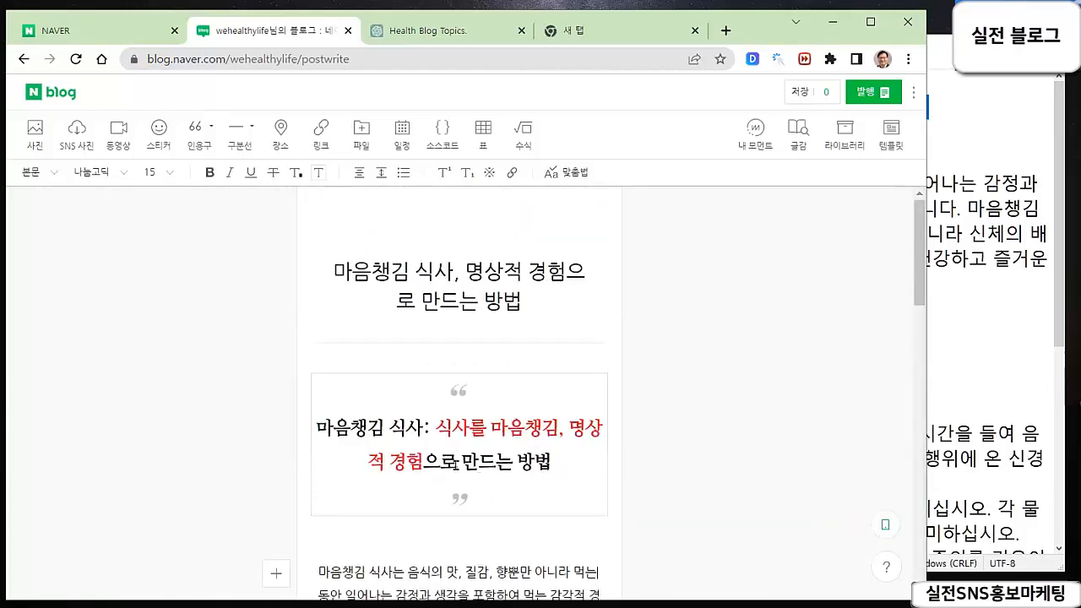
scroll(405, 411, down, 4)
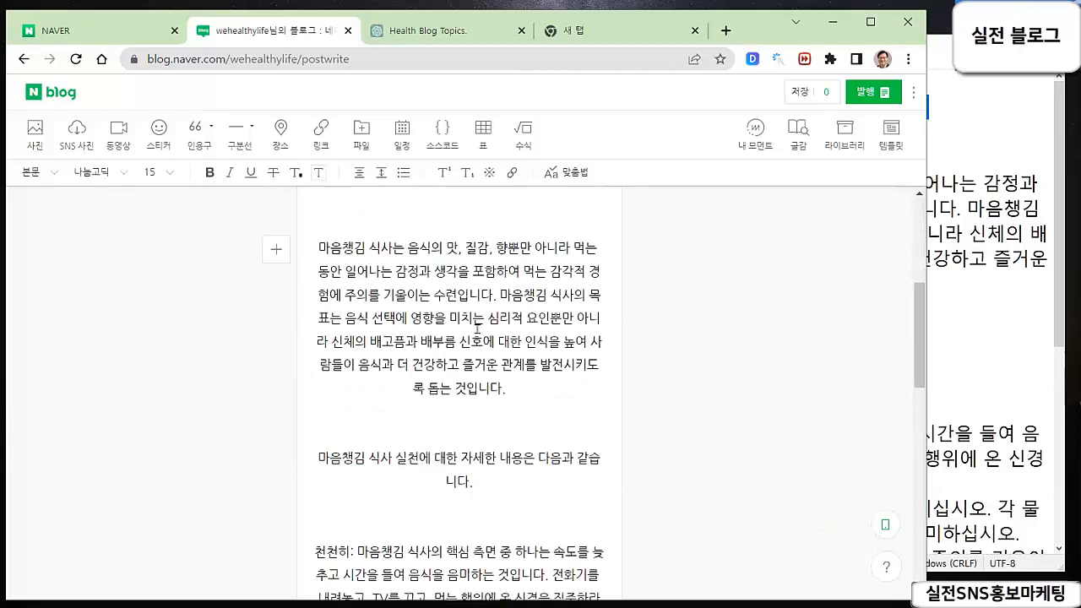
key(Down)
key(Down)
key(Return)
key(Return)
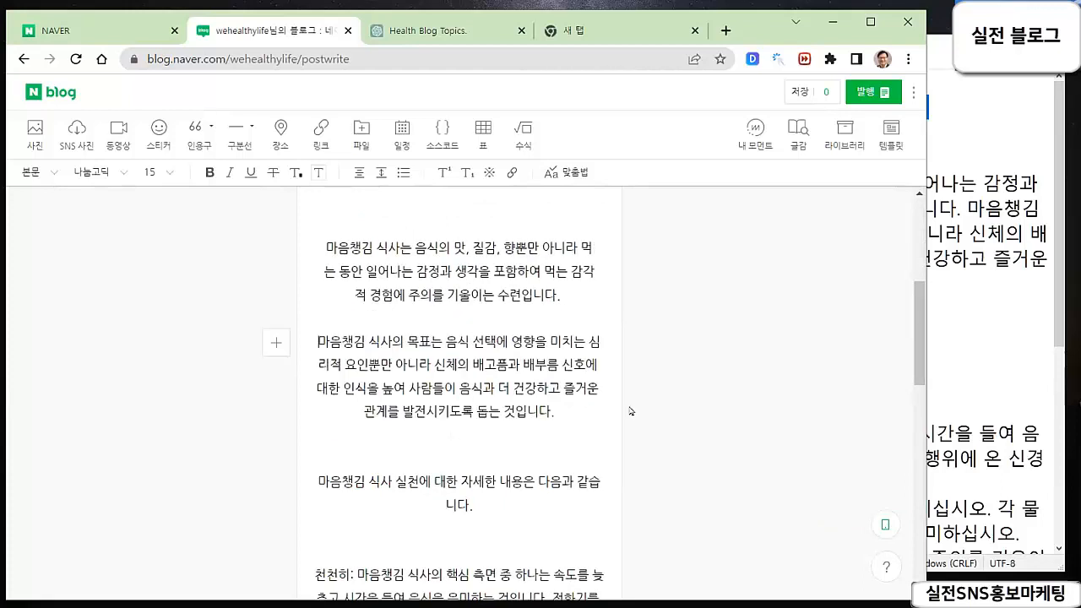
Make the '다음과 같습니다' sentence a bold size-19 subheading and remove the blank line below it
key(Down)
key(Down)
key(Down)
key(Down)
key(Down)
key(Down)
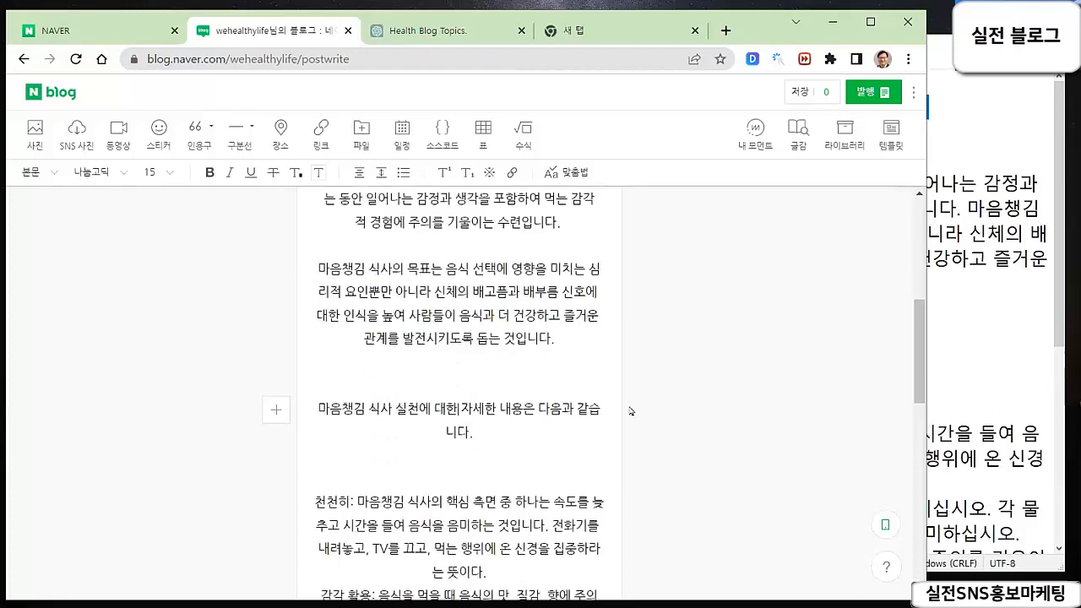
triple_click(629, 411)
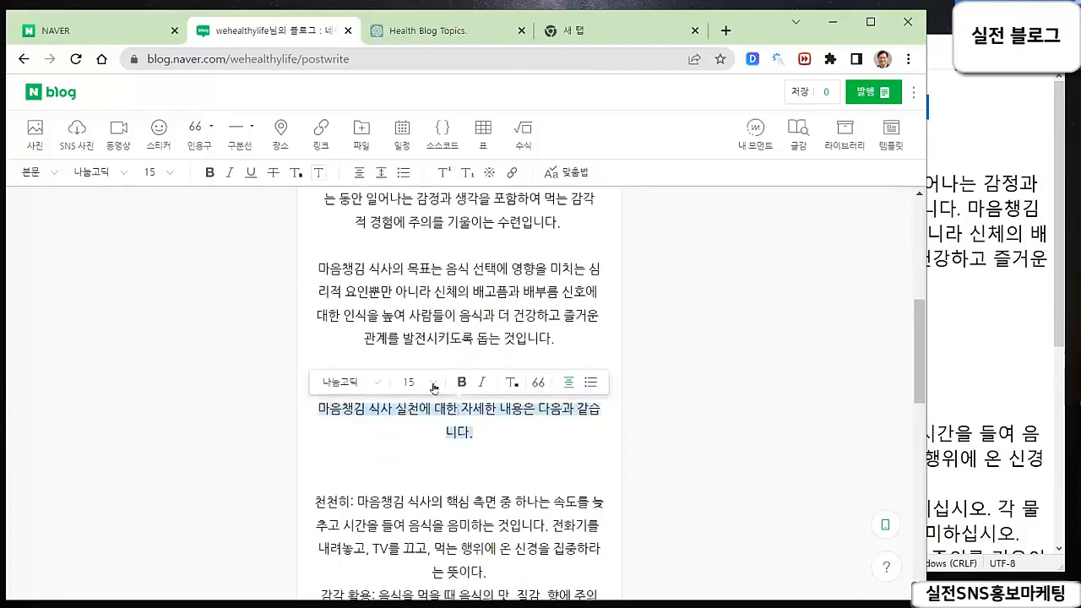
click(459, 383)
click(412, 383)
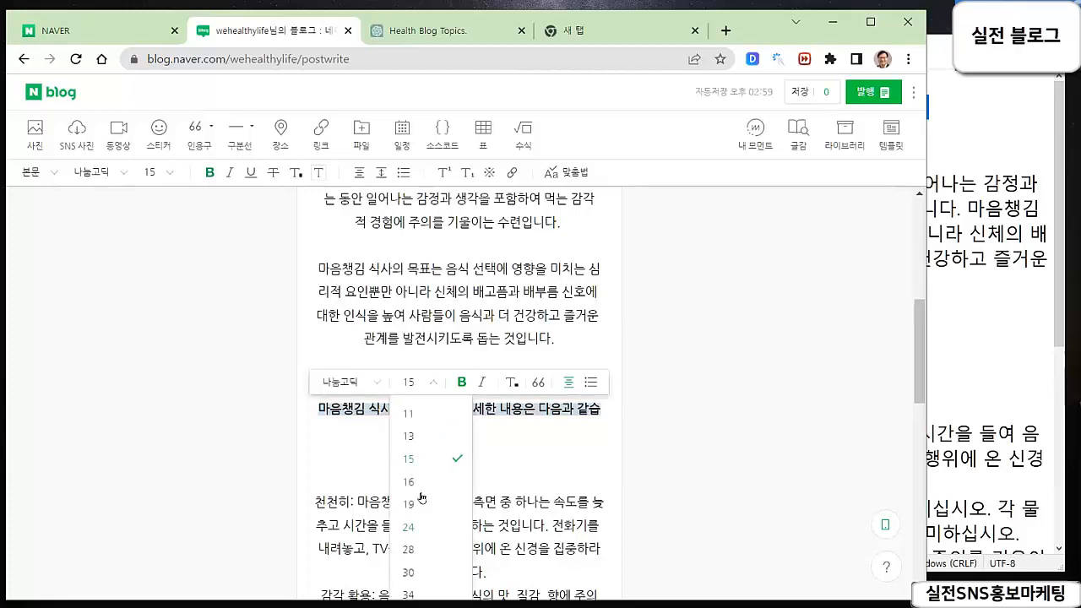
click(409, 504)
click(534, 441)
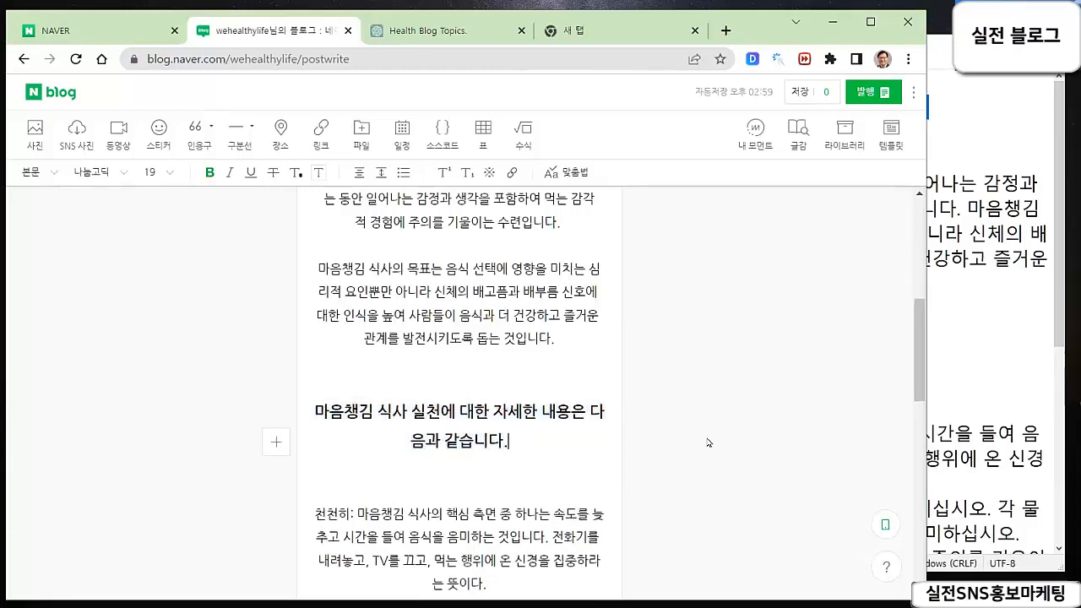
key(Down)
scroll(709, 442, down, 1)
key(BackSpace)
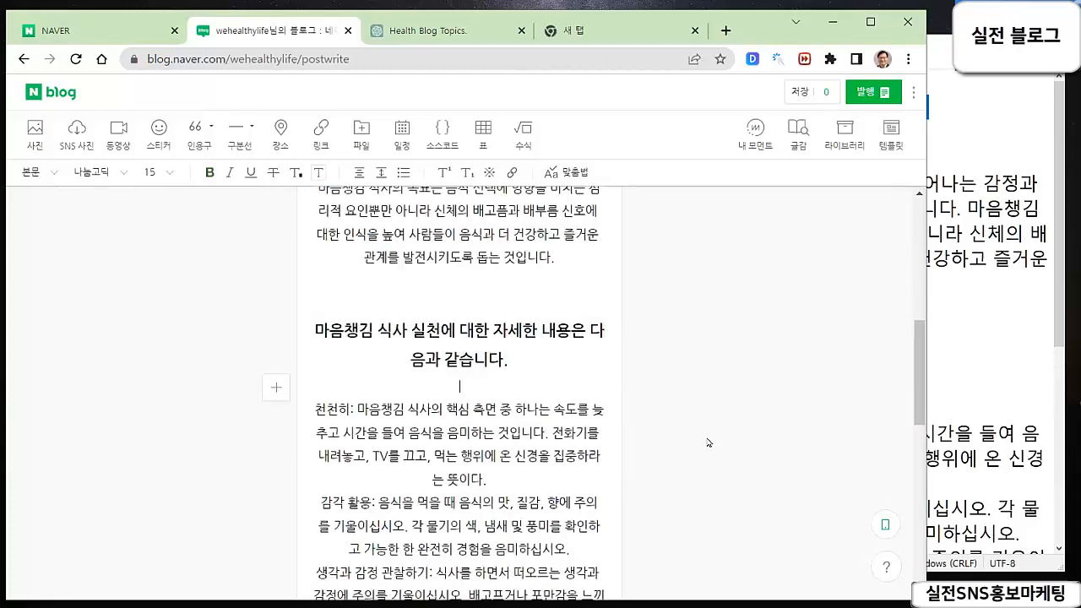
key(Right)
Switch the editor to the tablet-width preview
click(883, 524)
scroll(512, 431, down, 2)
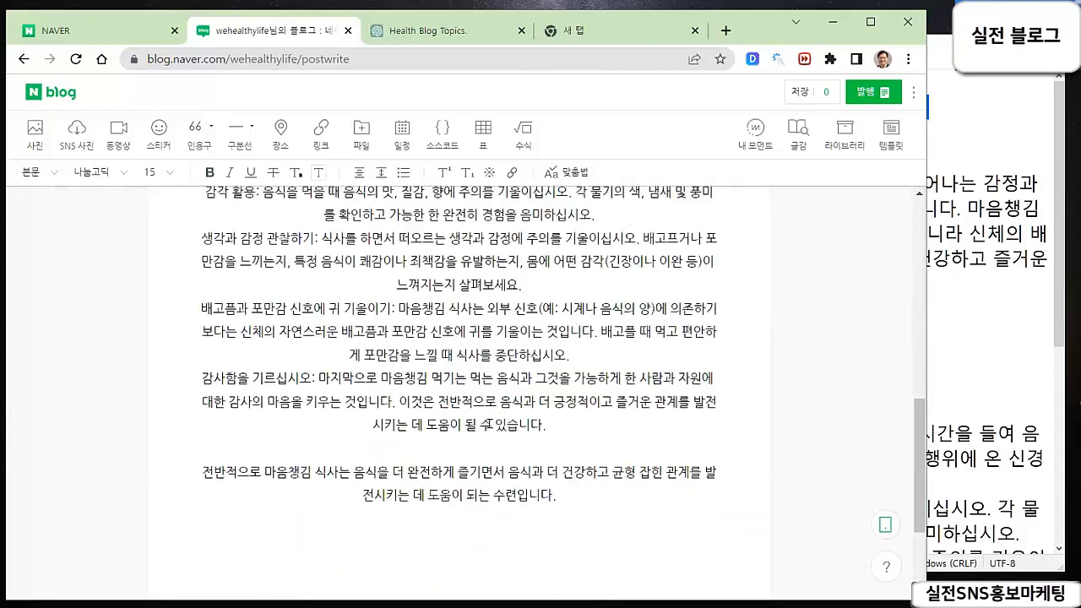
scroll(439, 380, up, 6)
scroll(714, 485, up, 1)
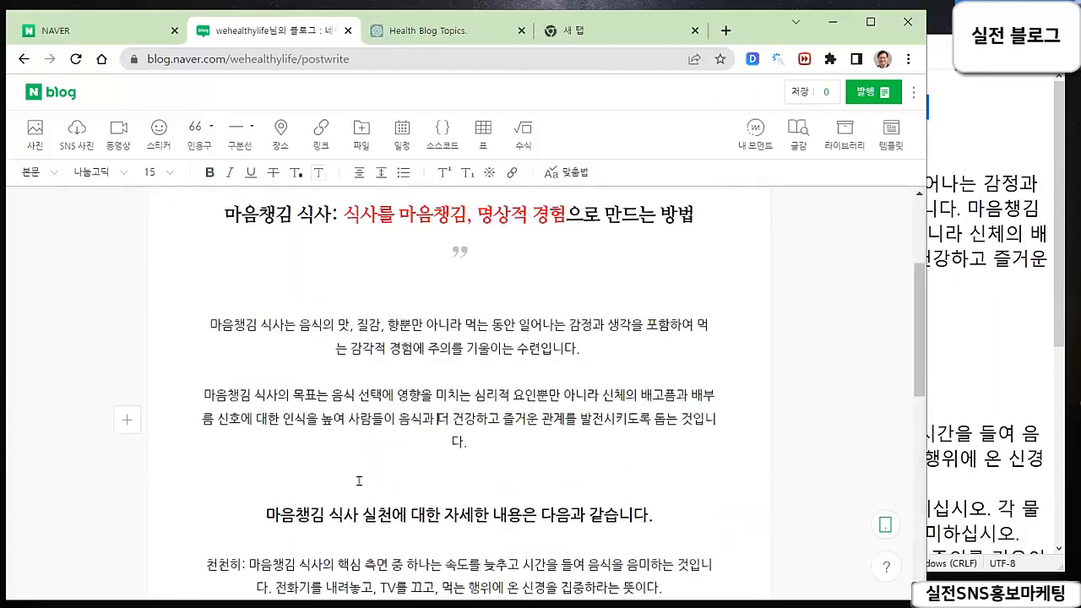
scroll(714, 486, down, 1)
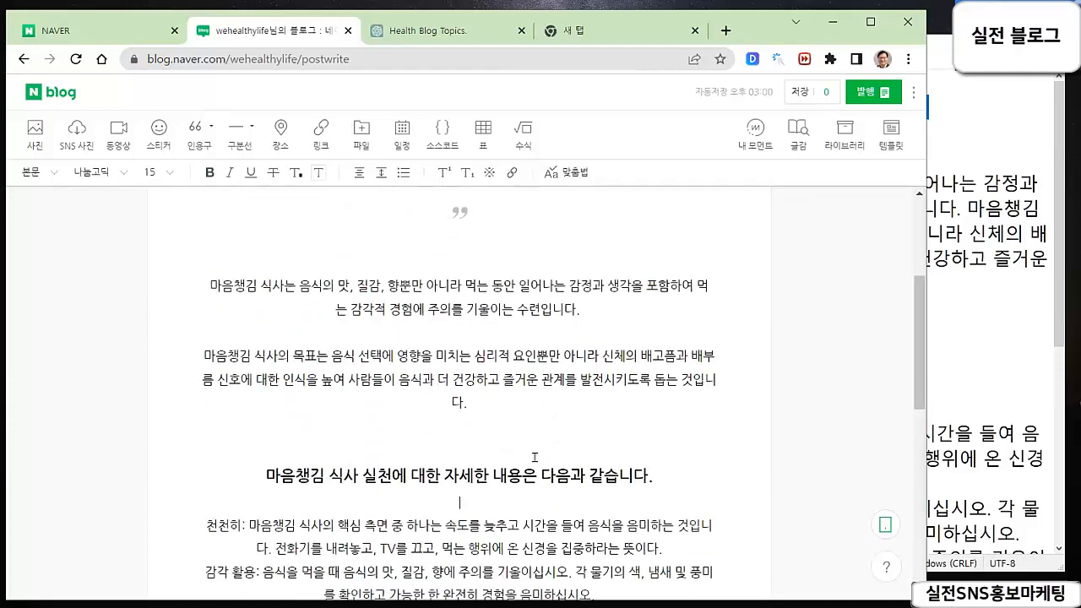
scroll(534, 475, up, 3)
scroll(742, 375, down, 3)
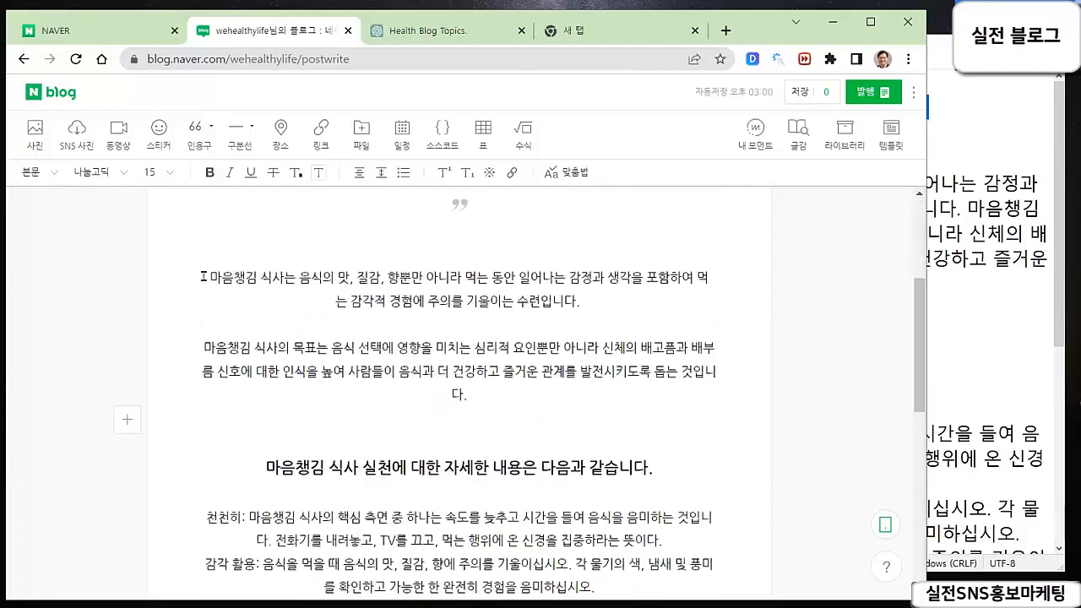
Set the two opening paragraphs to font size 16
drag(209, 276, 534, 395)
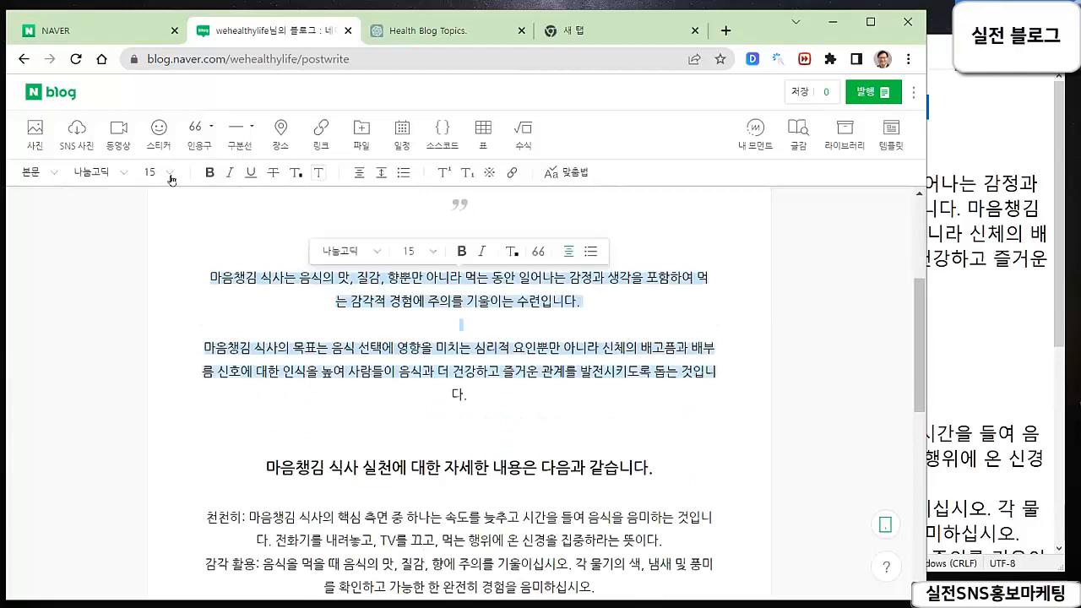
click(161, 279)
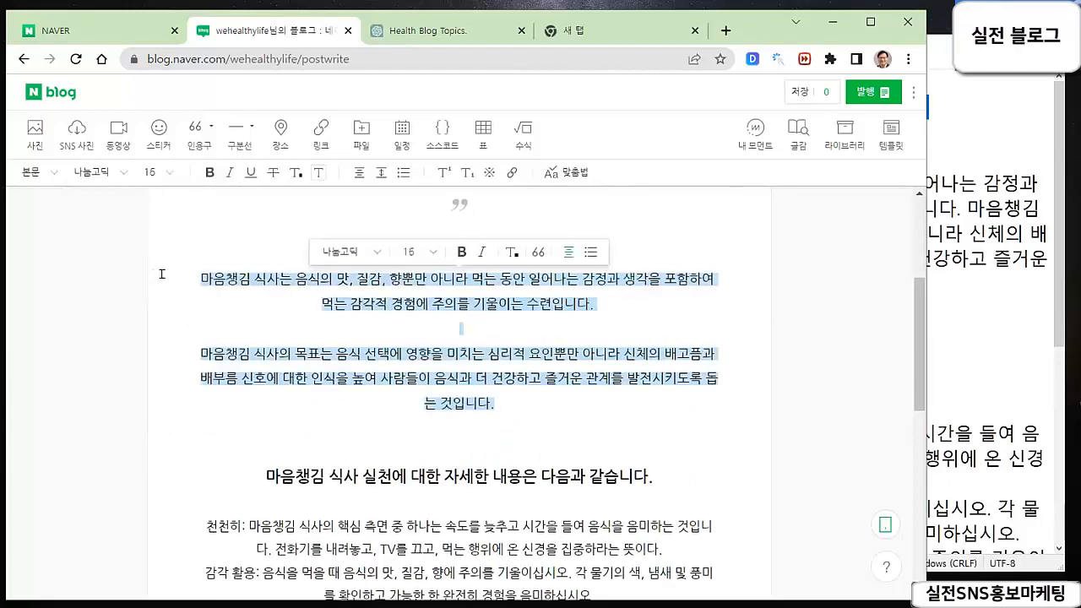
click(558, 428)
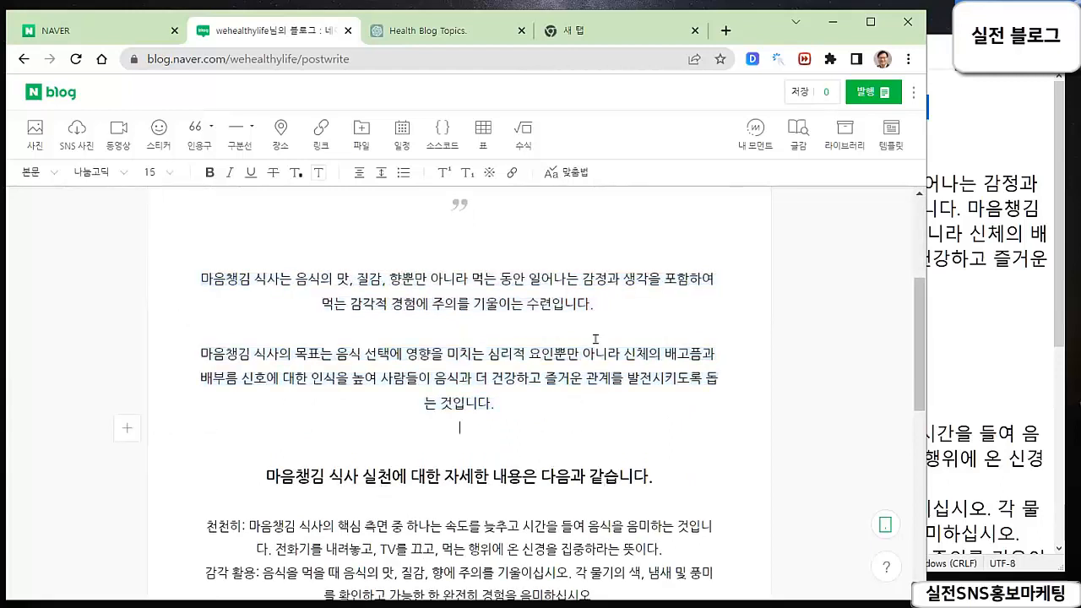
scroll(587, 357, down, 1)
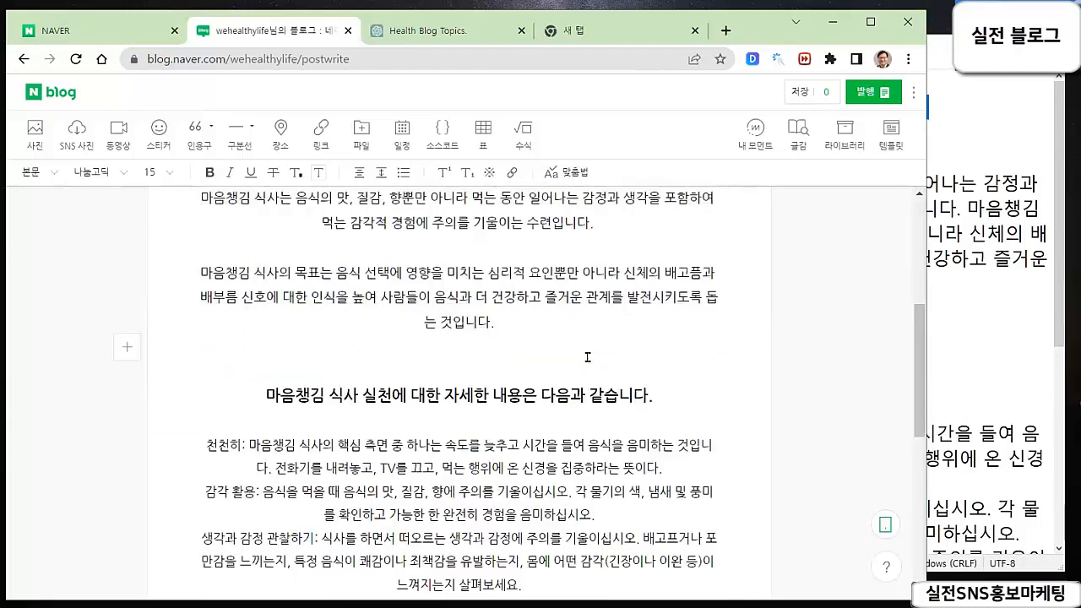
key(Down)
key(Down)
key(Down)
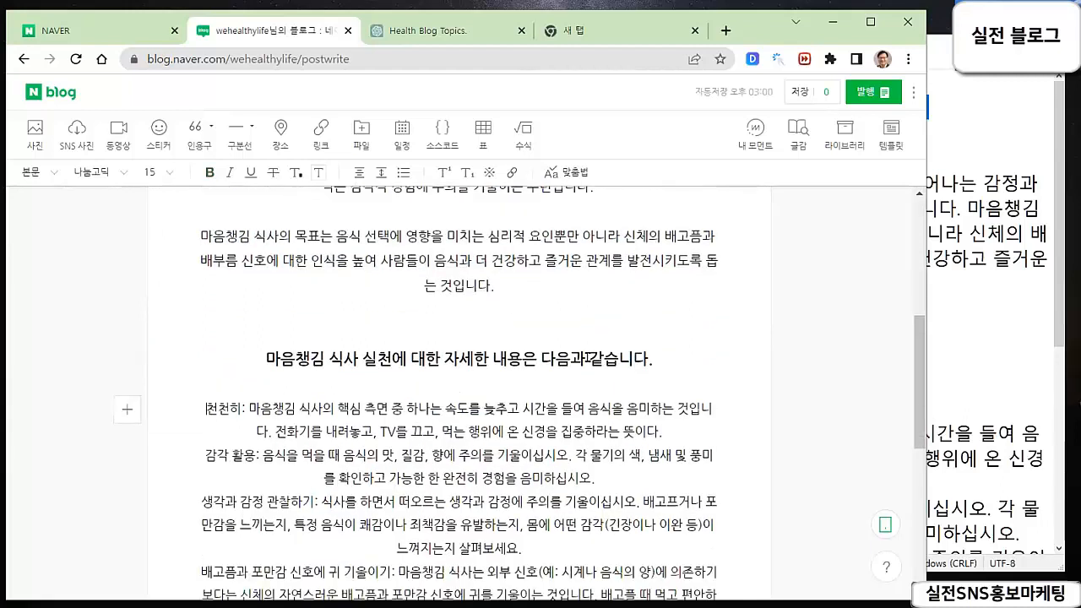
click(448, 32)
scroll(469, 325, up, 5)
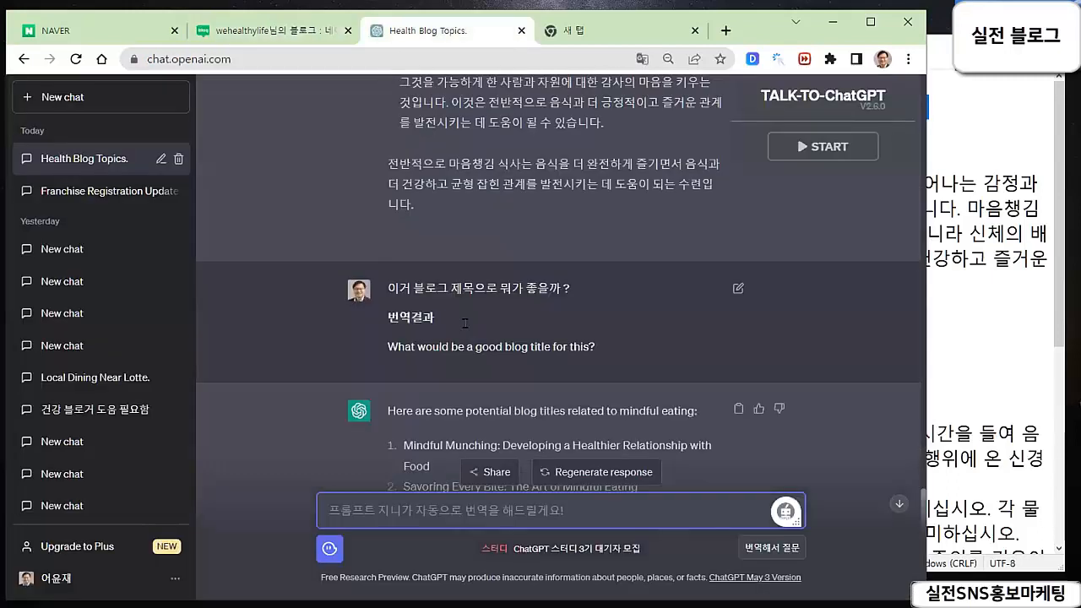
scroll(408, 261, up, 5)
scroll(402, 254, up, 1)
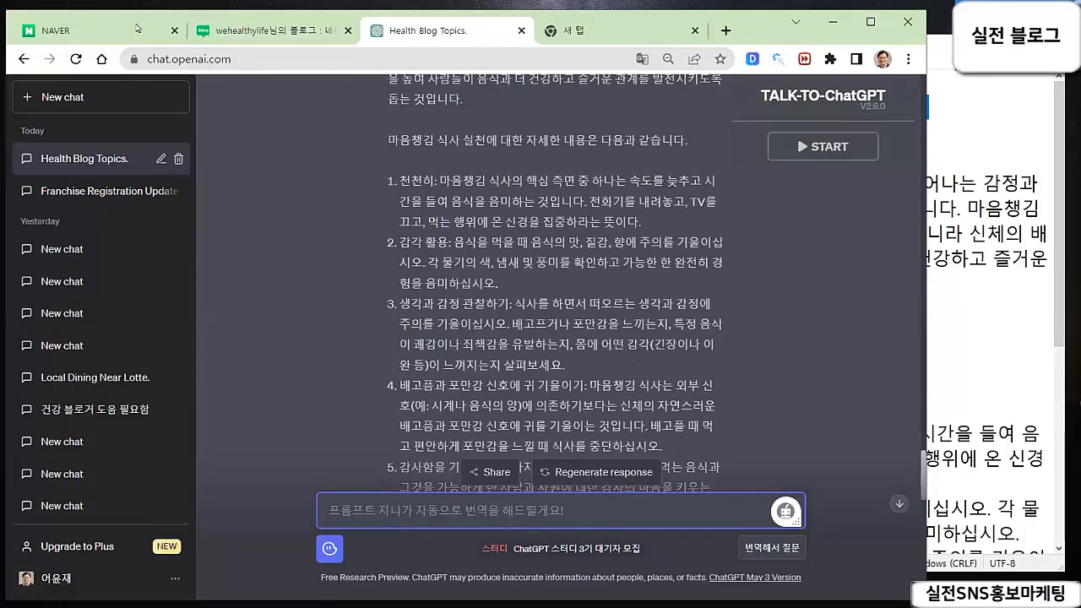
key(ctrl+1)
key(ctrl+2)
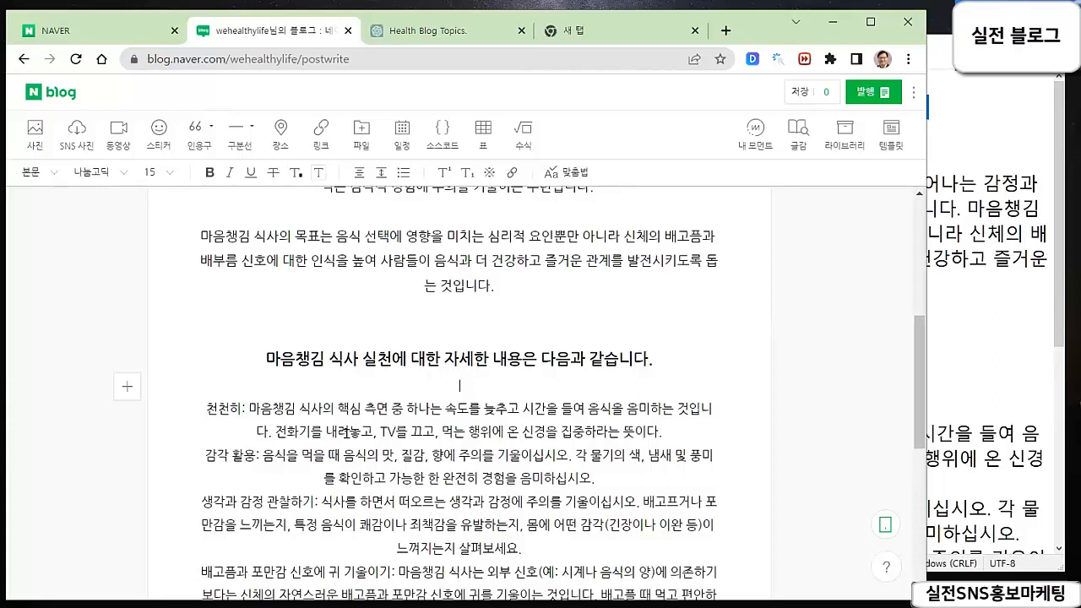
Add a vertical-line quote heading '천천히' above the first tip and remove its label from the paragraph
key(Return)
key(Up)
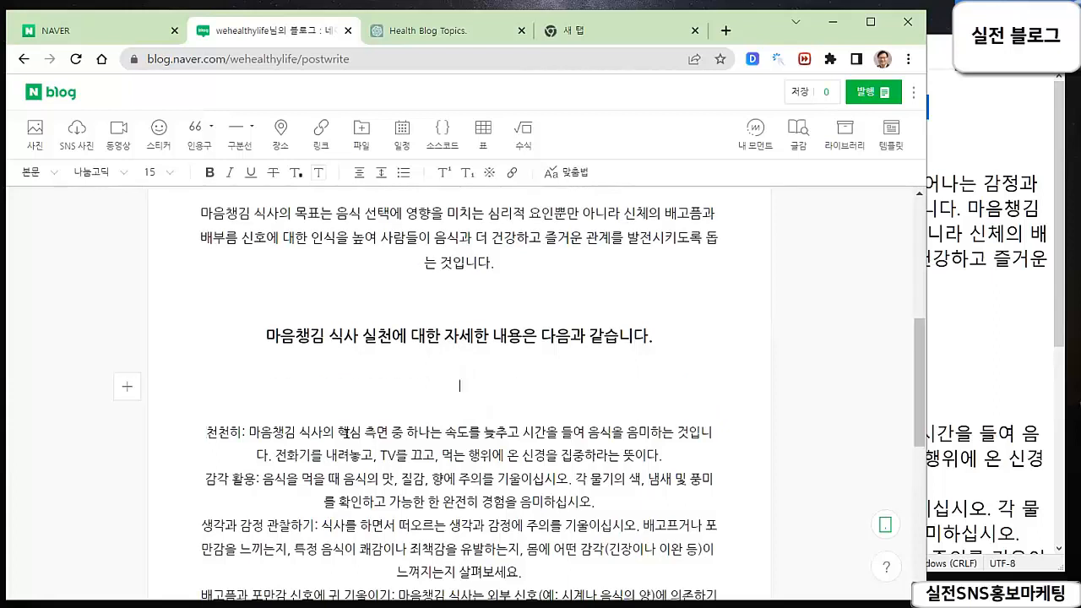
key(Down)
key(Up)
click(212, 127)
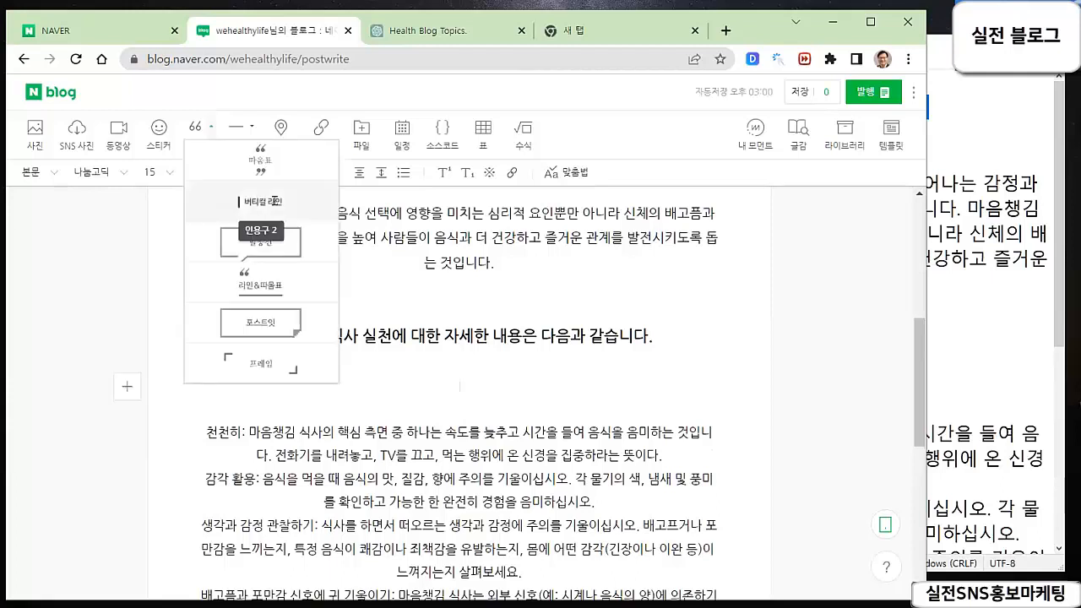
click(256, 203)
text(ㅊ)
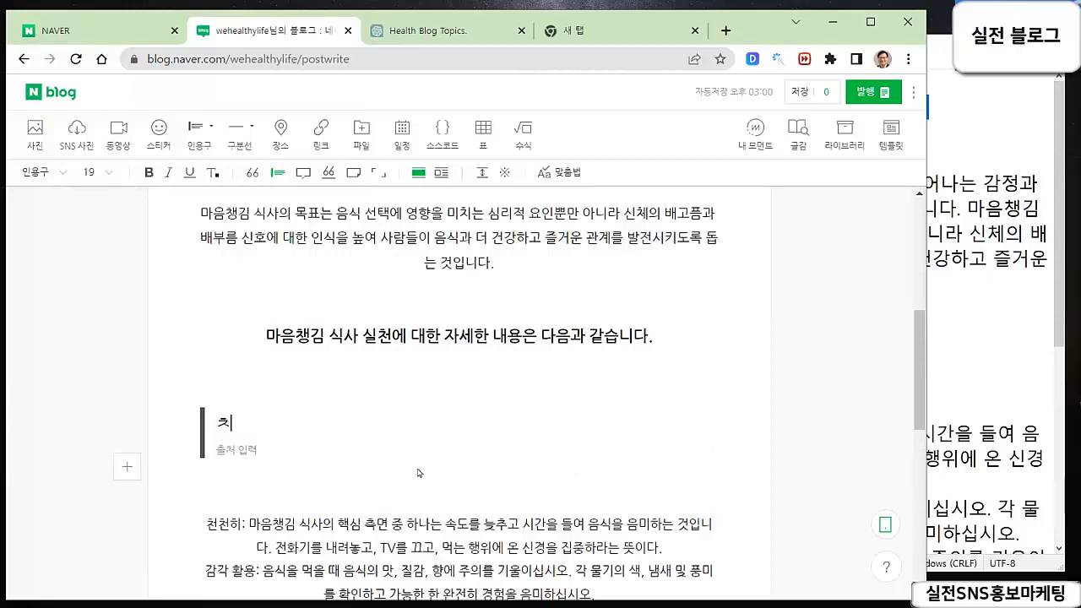
text(천천히)
scroll(414, 465, down, 1)
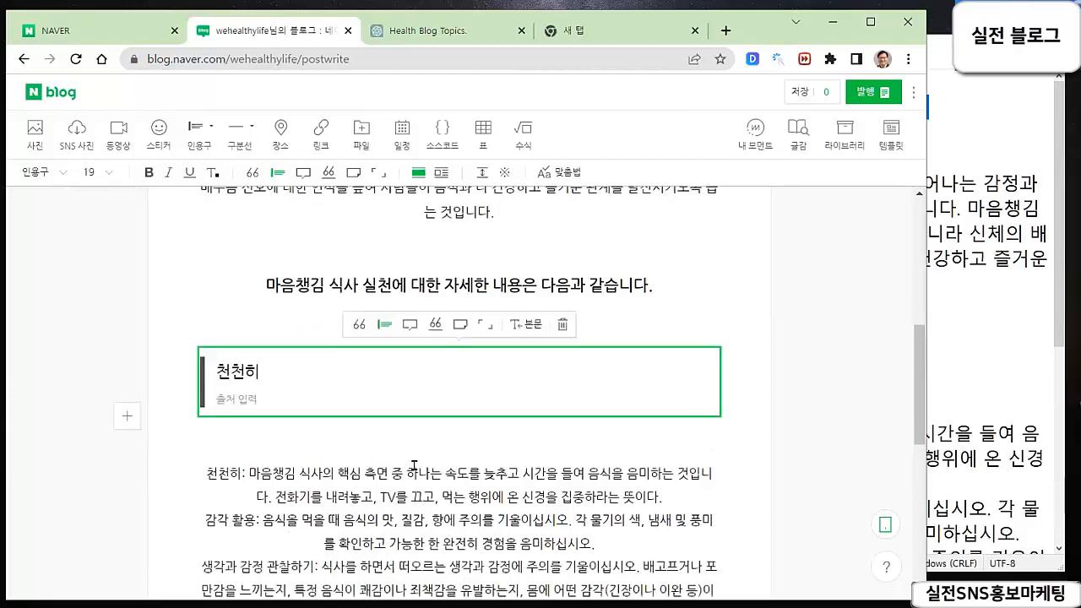
key(Down)
key(Delete)
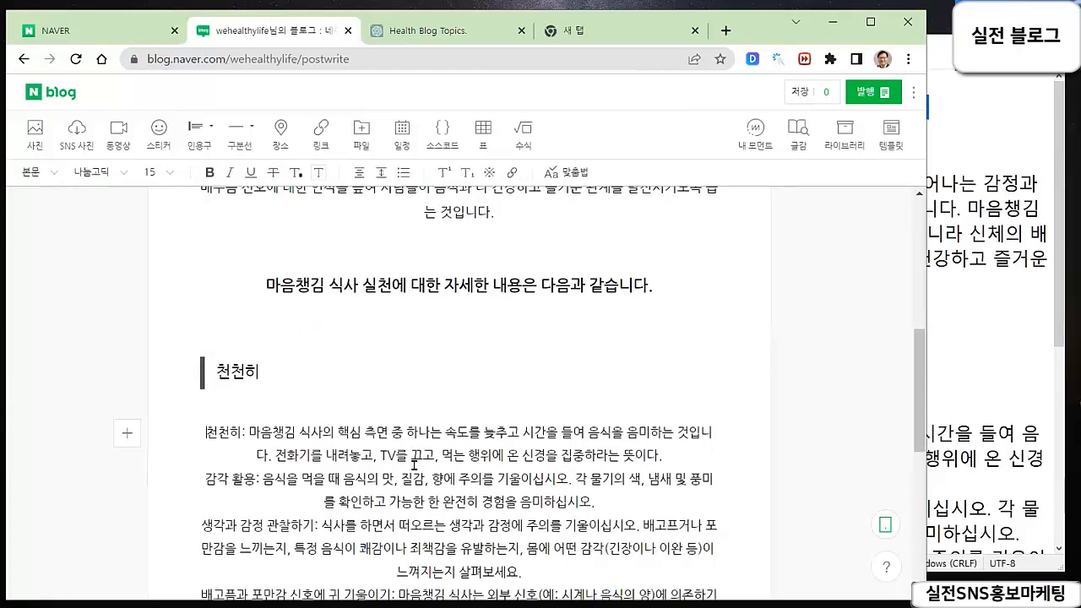
key(Delete)
key(Delete)
key(Delete)
key(Delete)
key(Delete)
key(Down)
key(End)
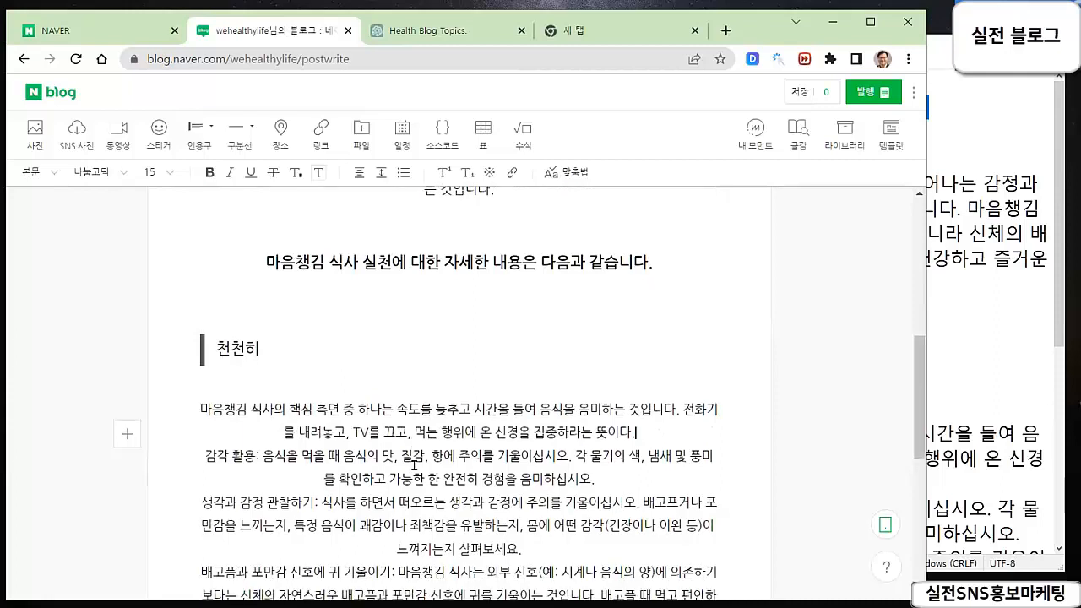
key(Return)
key(Return)
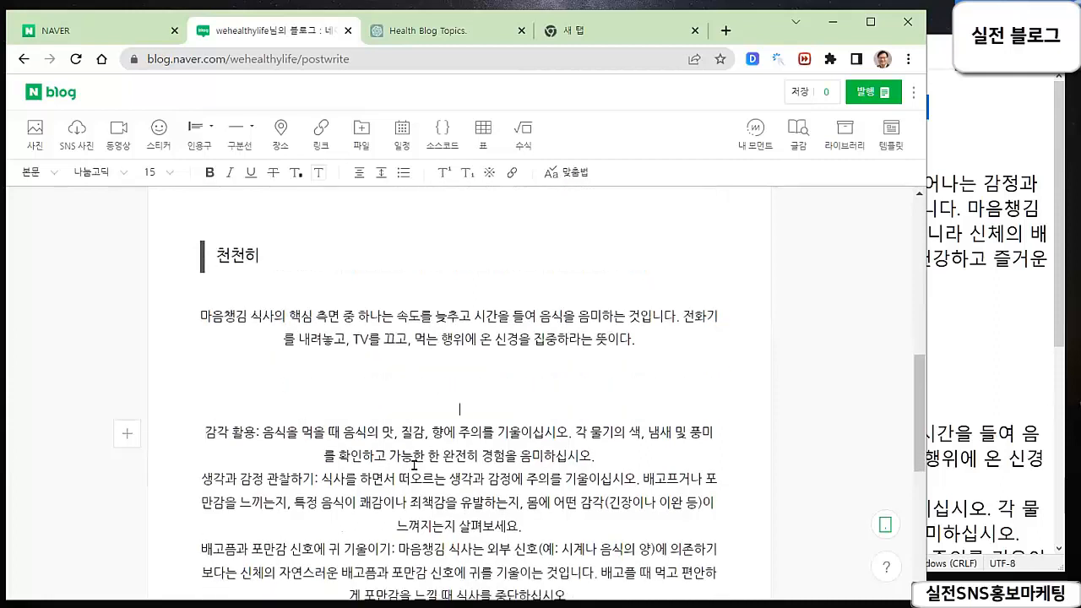
Add a '감각 활용' quote heading and strip the repeated title from its paragraph
click(200, 135)
text(감각)
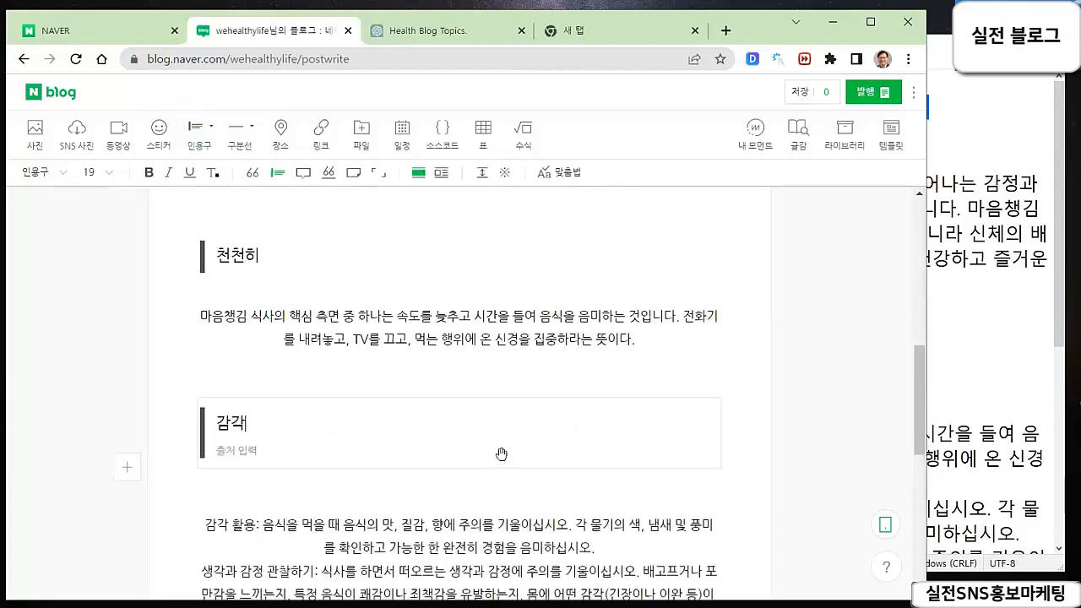
text( 활용)
key(Down)
key(Down)
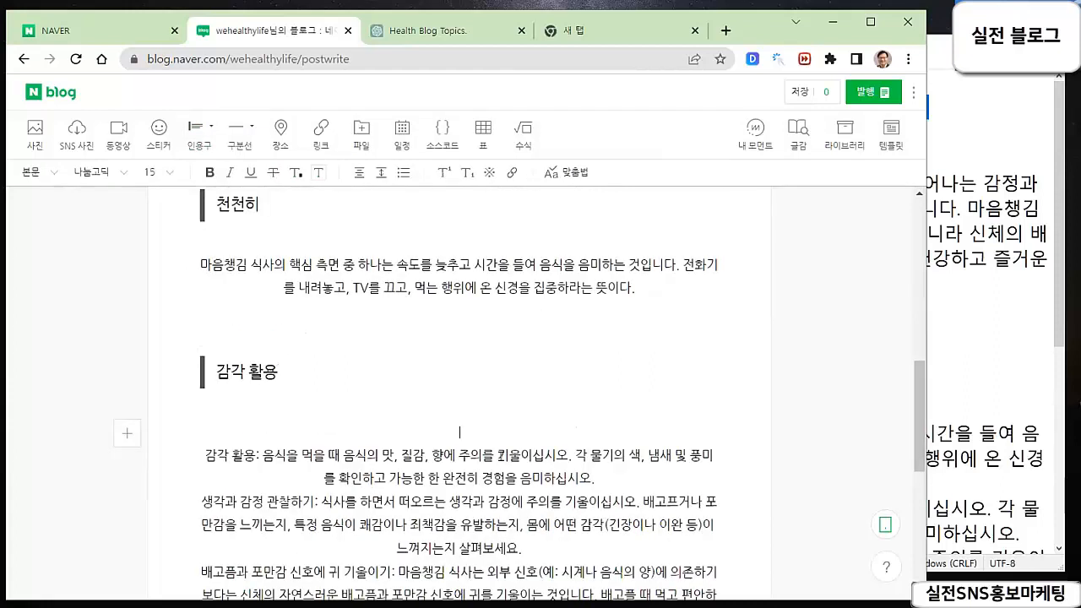
key(Delete)
key(Delete)
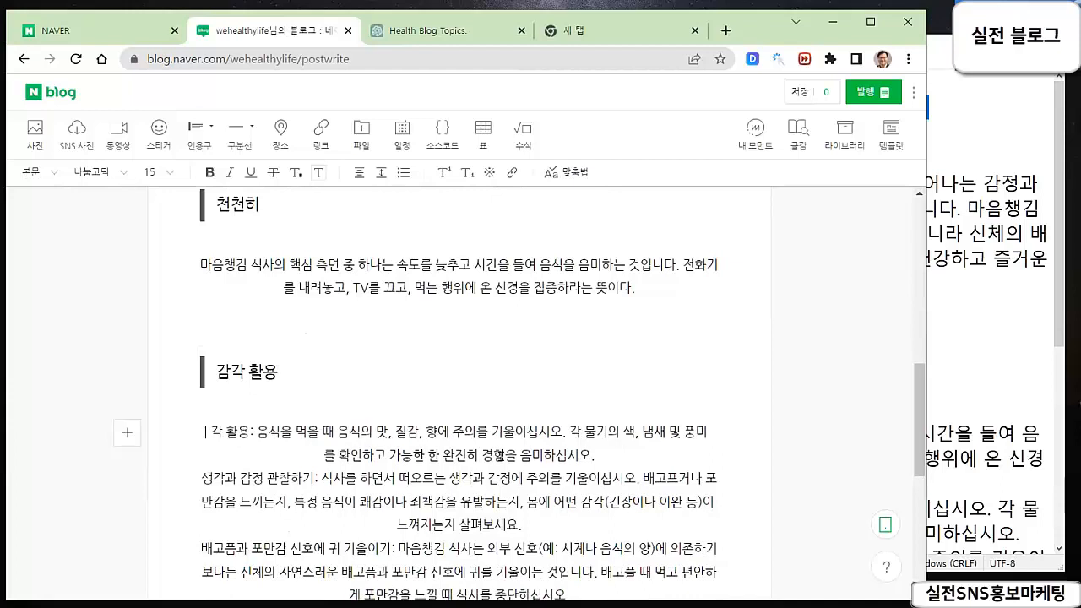
key(Delete)
key(Delete)
key(Delete)
key(Delete)
key(Delete)
key(Delete)
key(Delete)
key(Down)
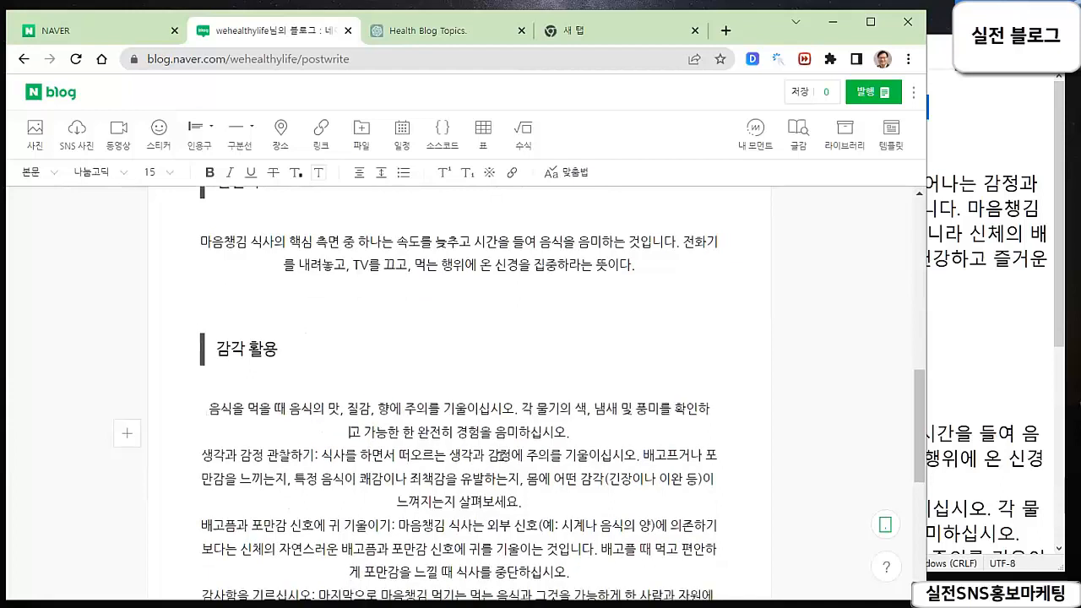
key(Down)
key(Return)
key(Return)
key(Up)
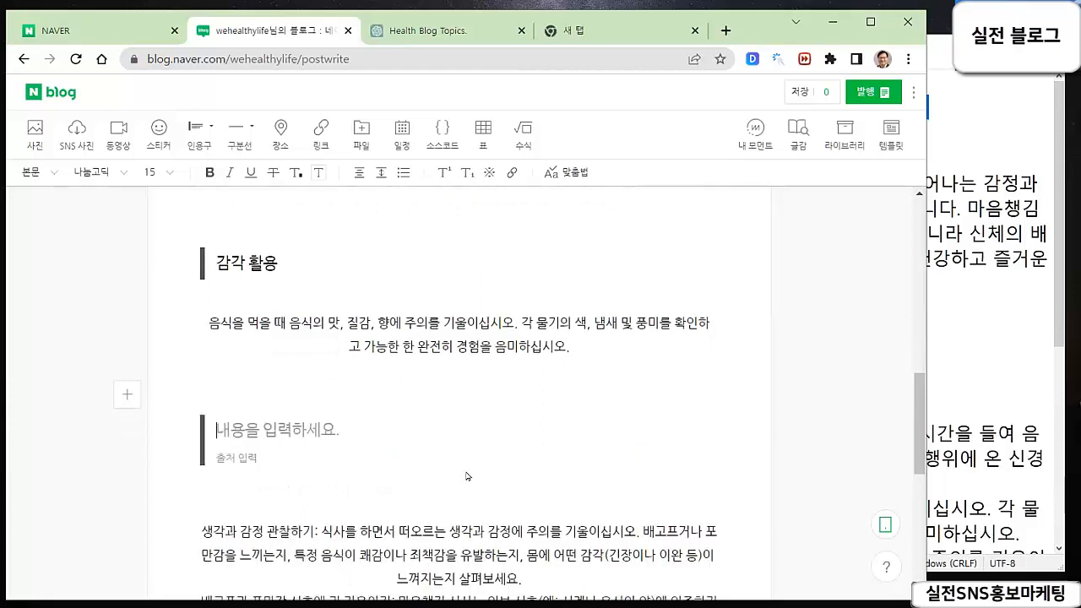
Add a '생각과 감정 관찰하기' quote heading and delete the duplicated title from its paragraph
text(생개)
text(각과 ㄱ)
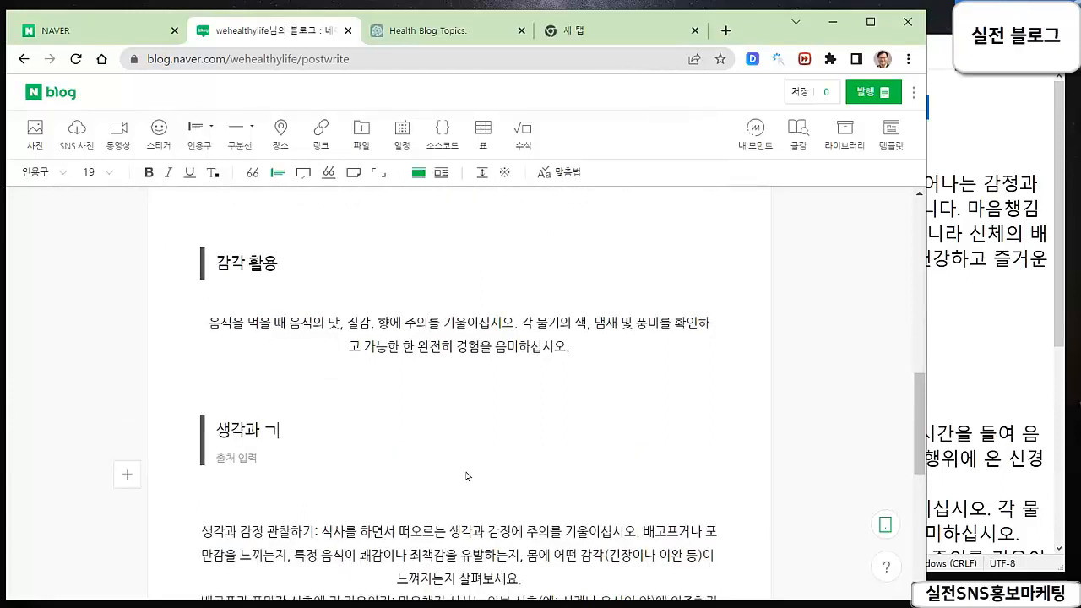
text(감정)
text( 관찰하기)
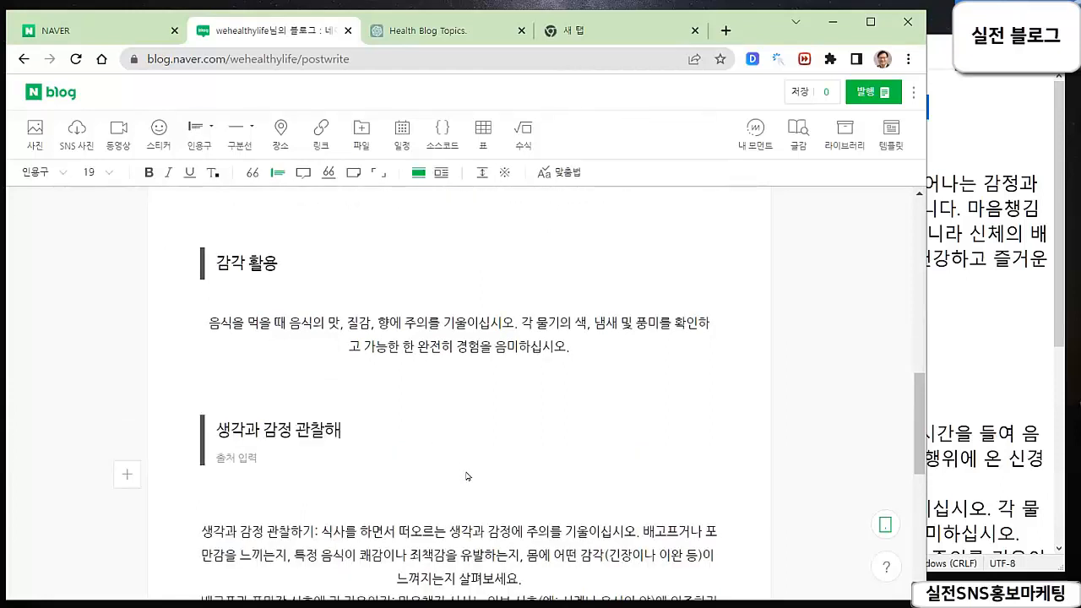
key(Return)
key(Down)
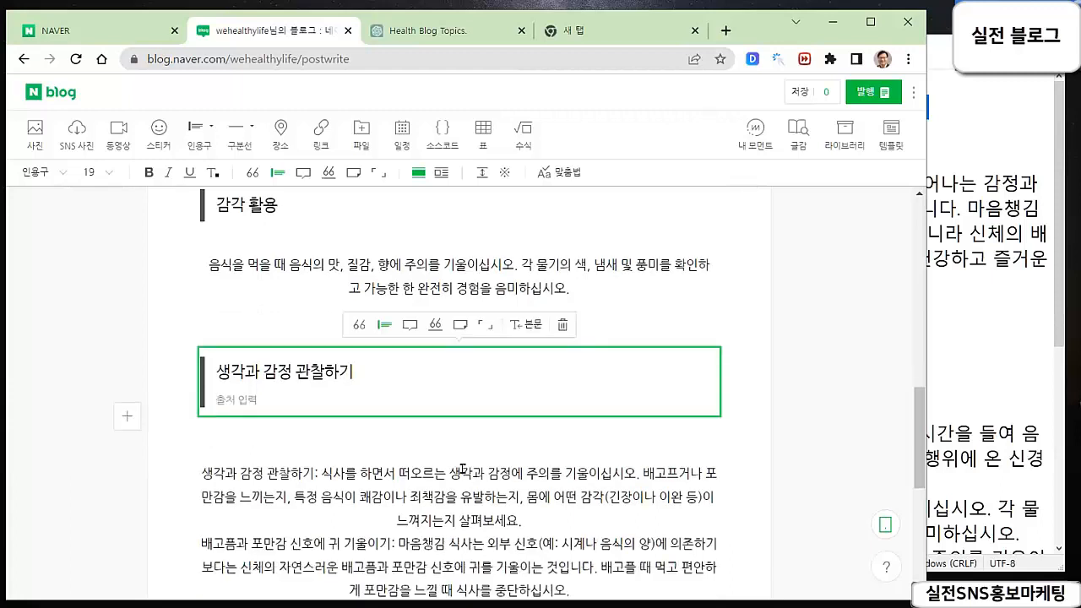
key(Down)
key(Delete)
key(Delete)
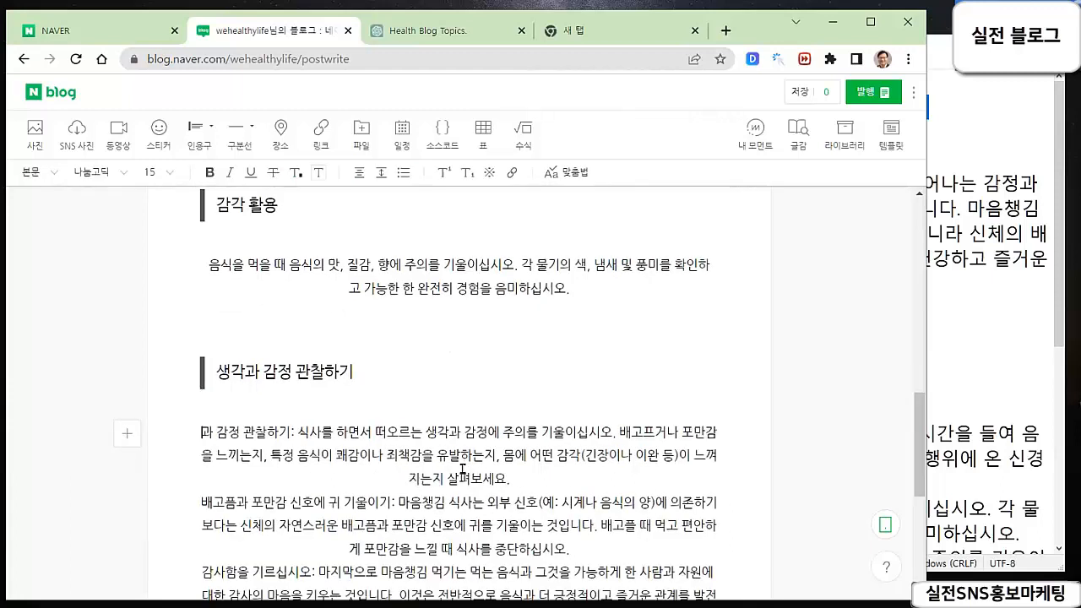
key(Delete)
key(Delete)
key(Delete)
key(Delete)
key(Delete)
key(Delete)
key(Delete)
key(Delete)
key(Delete)
key(Delete)
key(Delete)
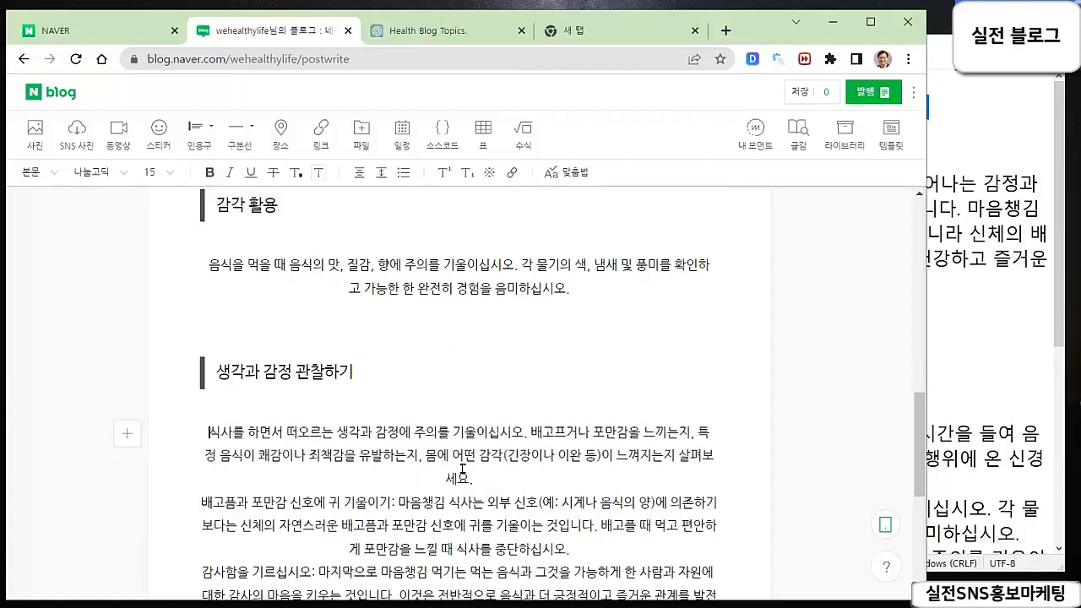
key(Down)
key(Down)
key(Down)
key(Up)
key(Up)
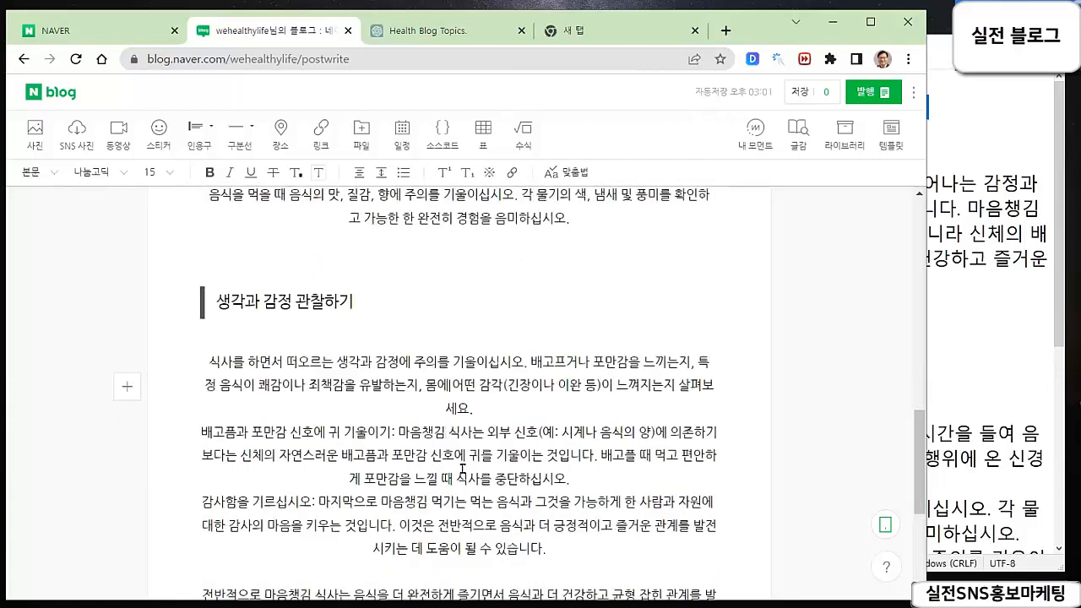
key(Down)
key(Return)
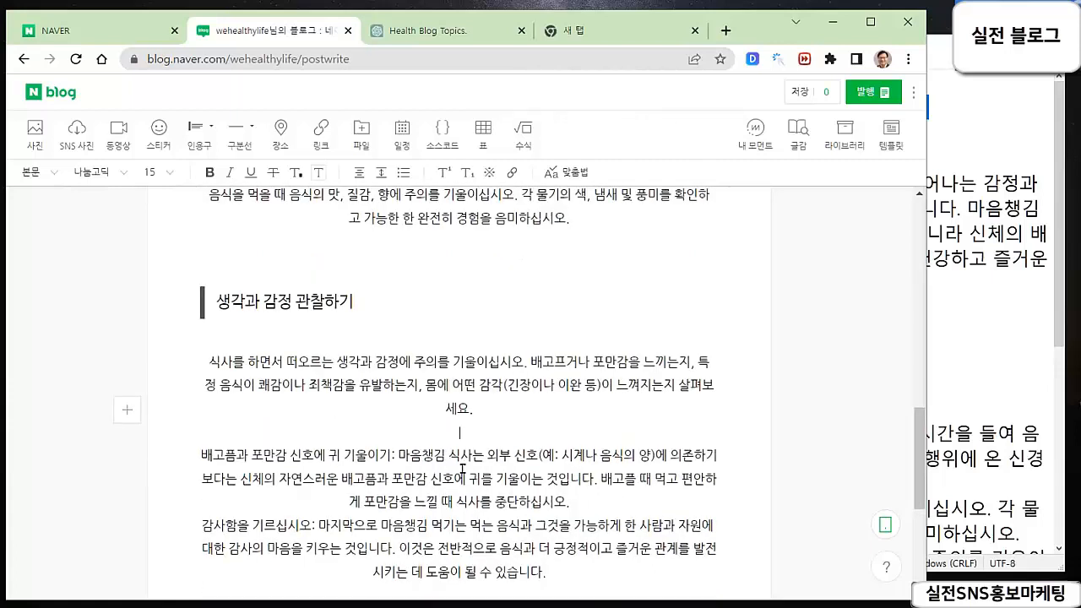
key(Return)
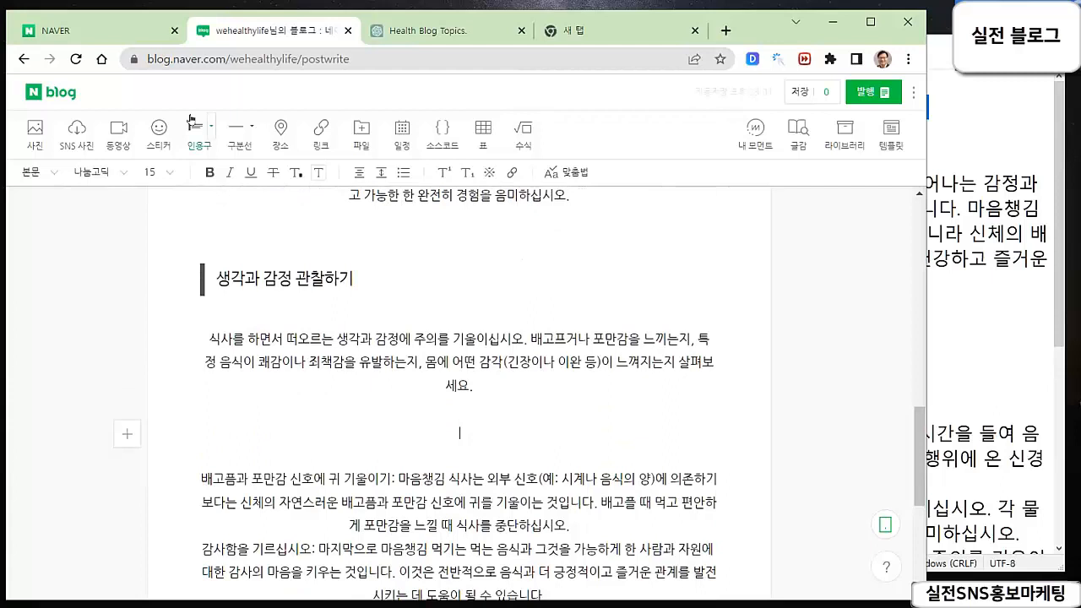
Add a '배고픔과 포만감 신호에 귀 기울이기' quote heading and remove the title from its paragraph
text(배)
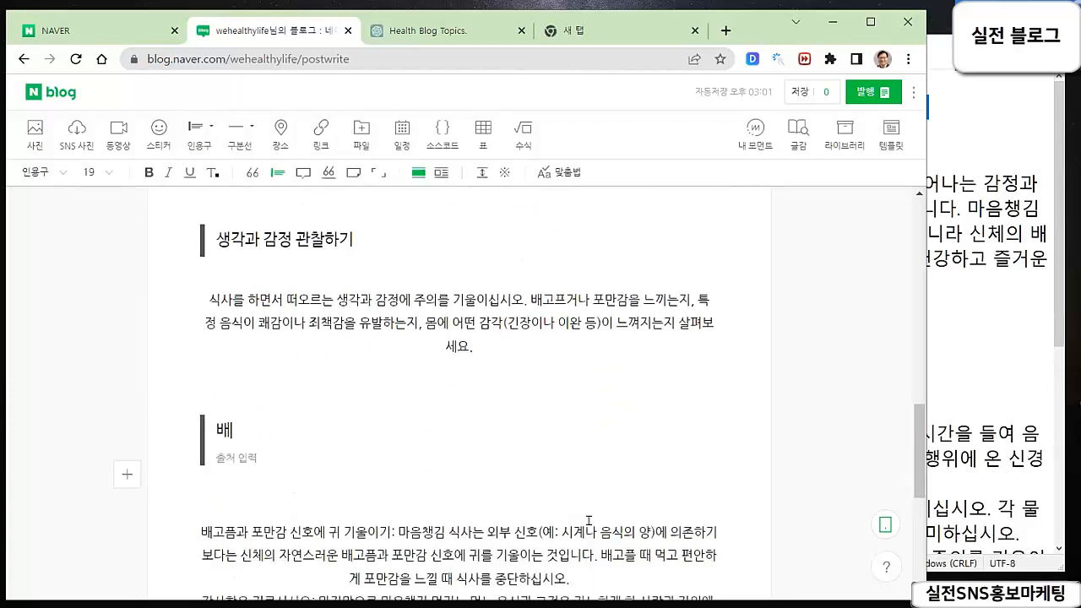
text(고픔과 포만)
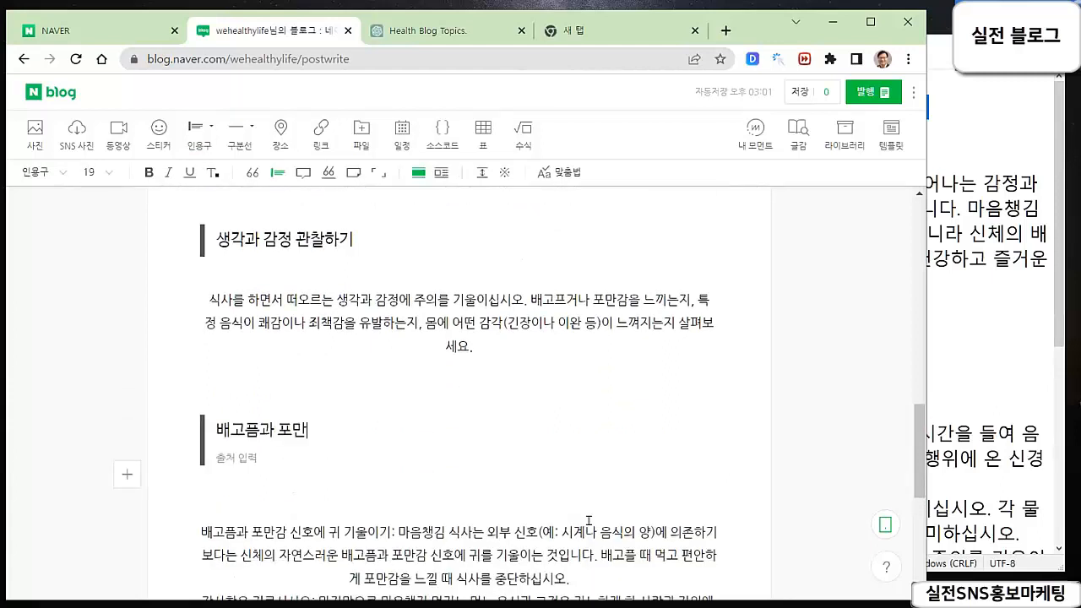
text(감 신호에)
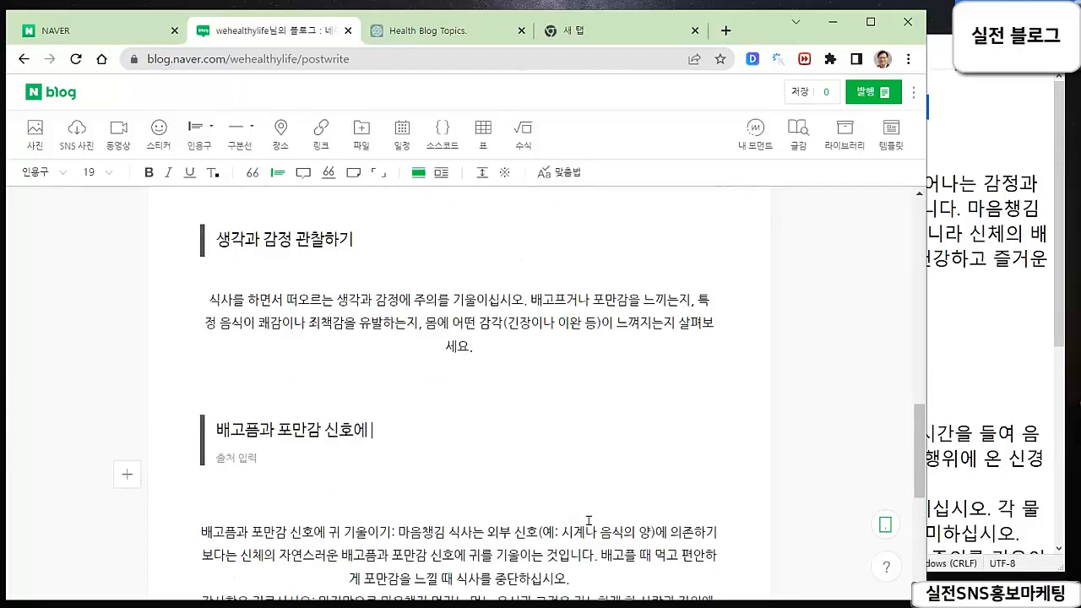
text( 귀 기울이기)
key(Down)
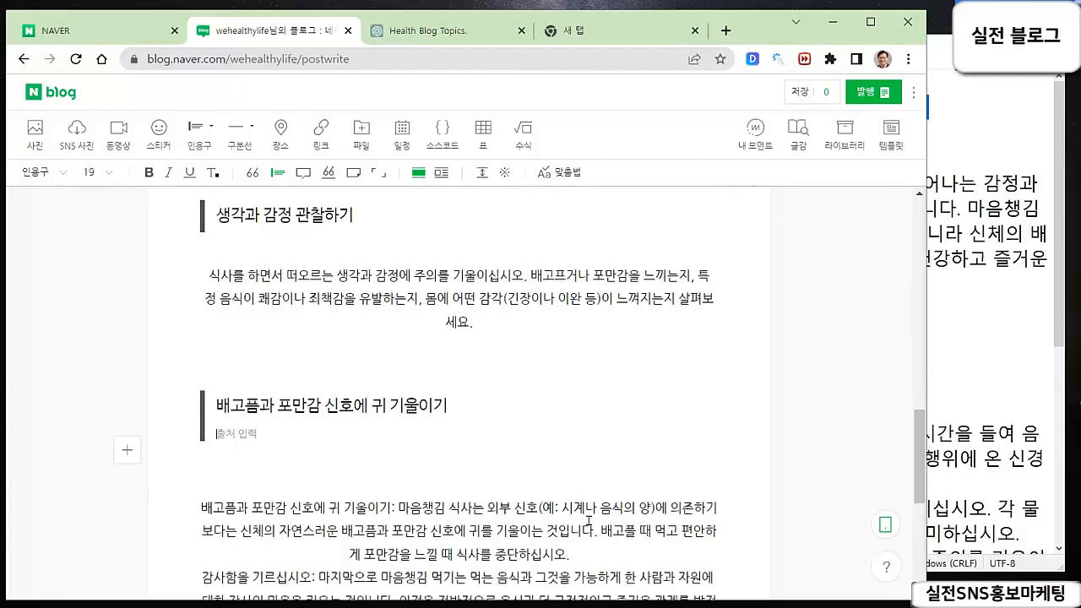
key(Down)
key(Delete)
key(Delete)
key(Delete)
key(Delete)
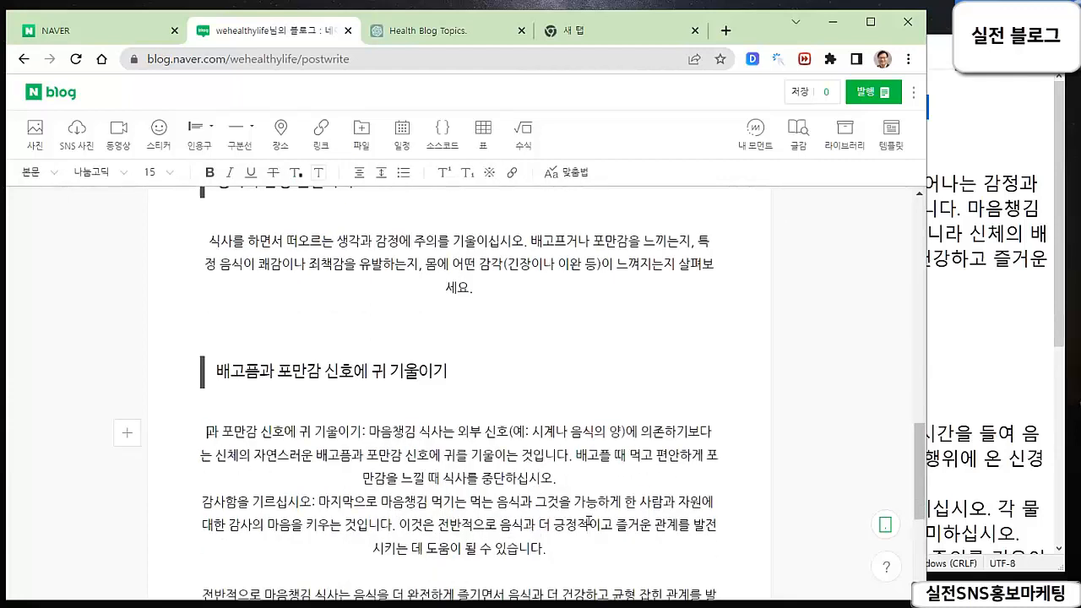
key(Delete)
key(Delete)
key(Delete)
key(Delete)
key(Delete)
key(Delete)
key(Delete)
key(Delete)
key(Delete)
key(Delete)
key(Delete)
key(Delete)
key(Delete)
key(Delete)
key(Delete)
key(Delete)
key(Delete)
key(Delete)
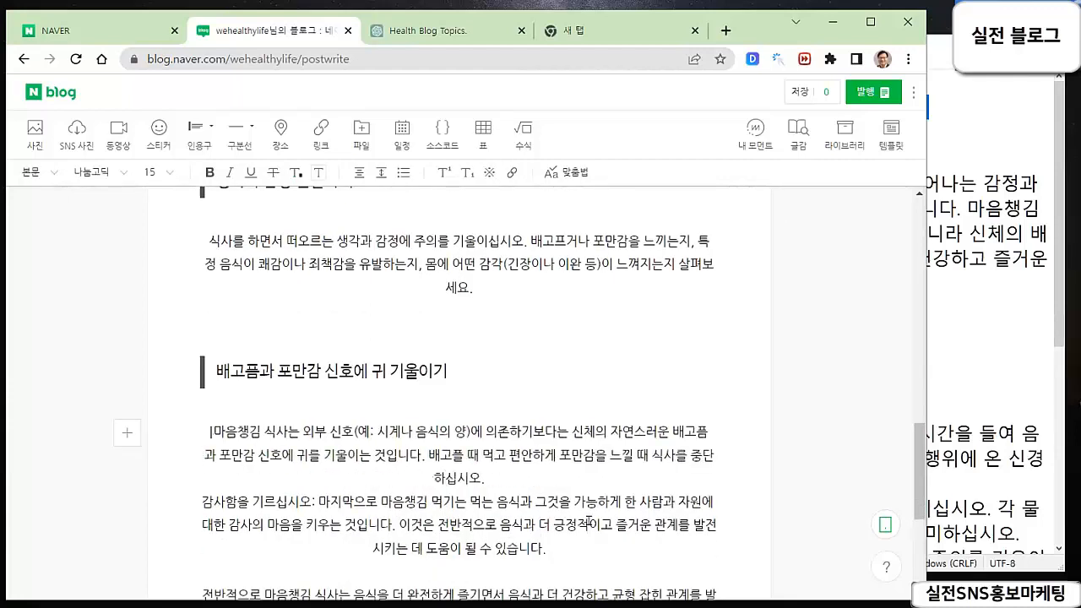
key(End)
scroll(589, 521, down, 1)
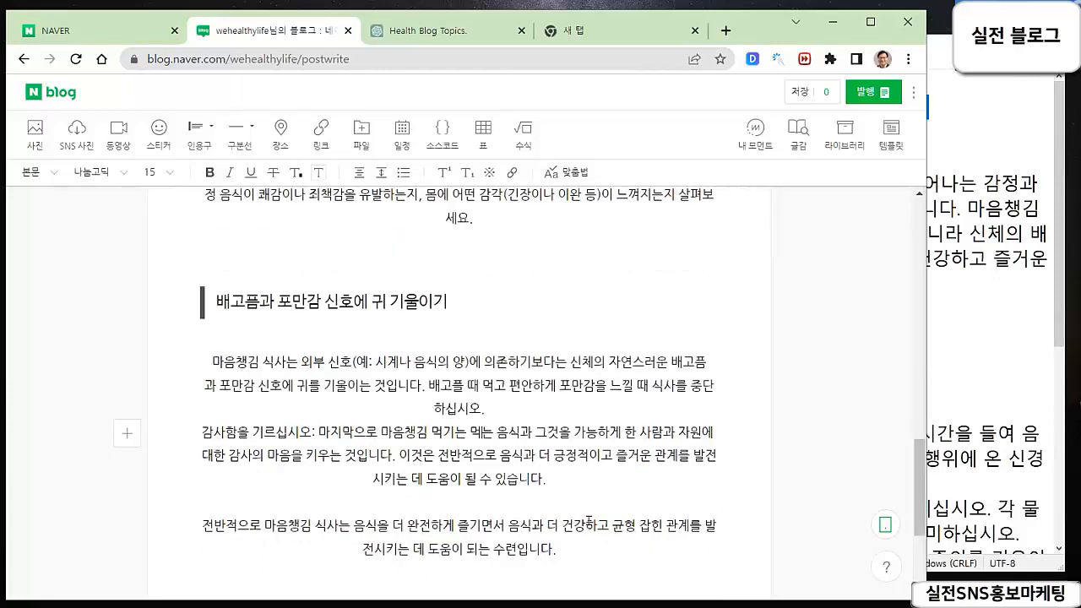
key(Up)
key(Return)
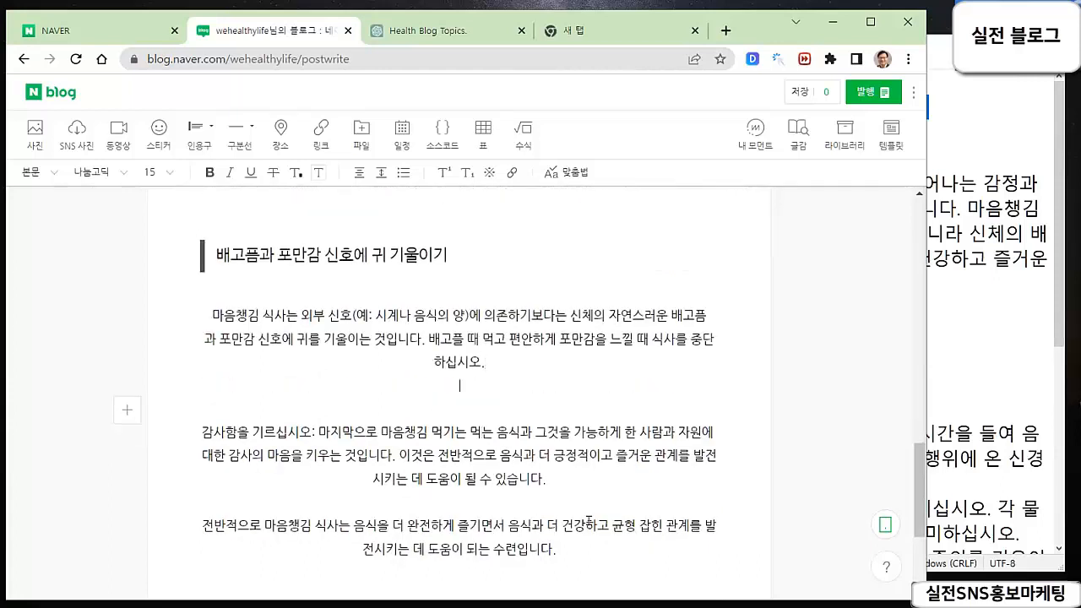
key(Return)
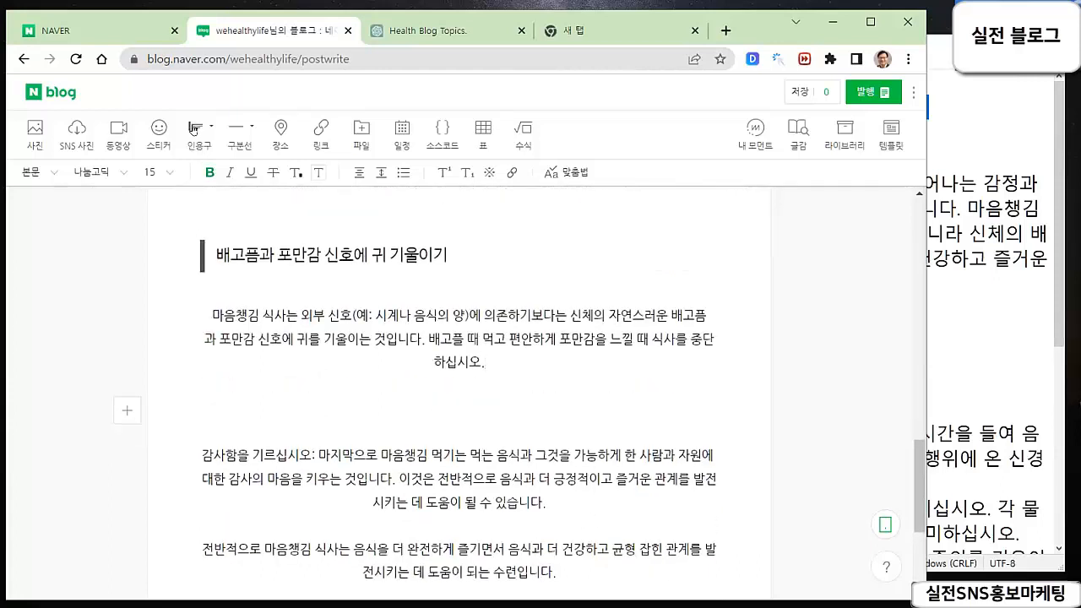
Insert a '감사함을 기르십시오' quote heading with Ctrl+Alt+Q and trim the title from its paragraph
key(ctrl+alt+q)
text(ㄱ)
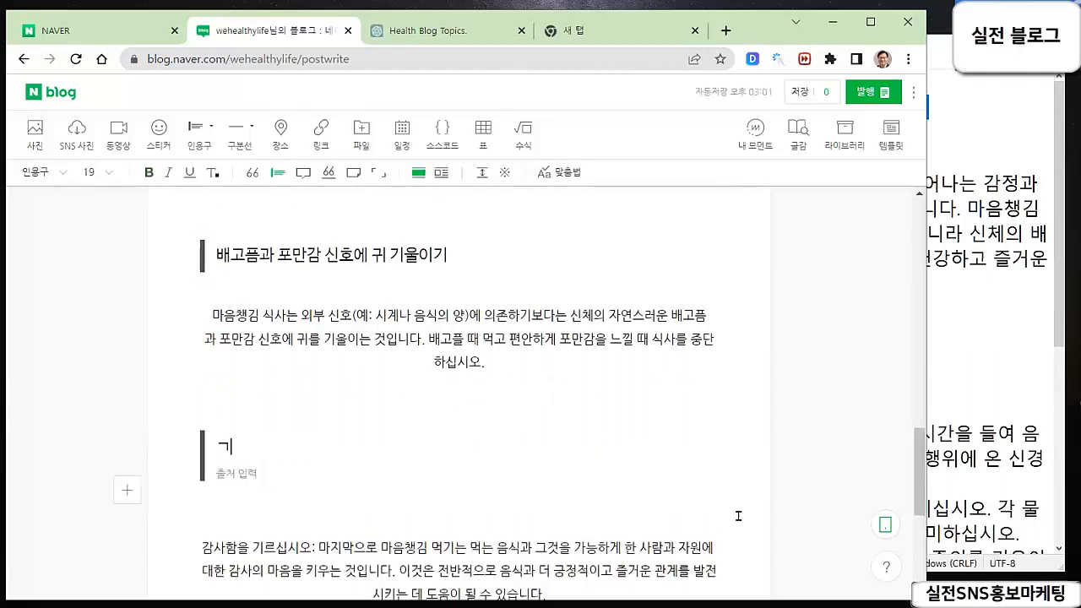
text(감사함을 기르시)
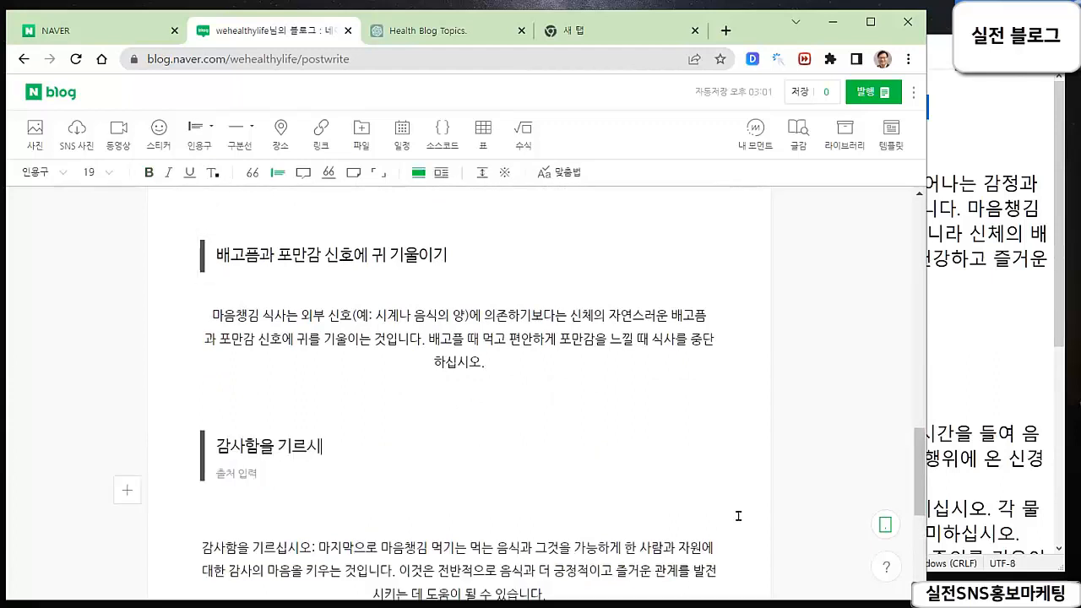
text(ㅂ시오)
key(Return)
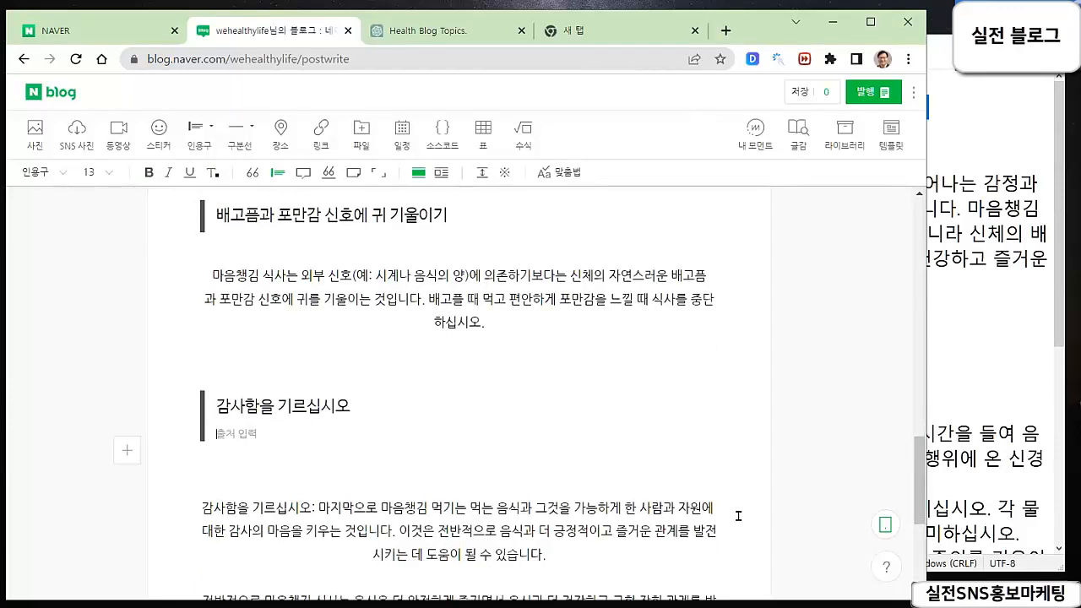
key(Return)
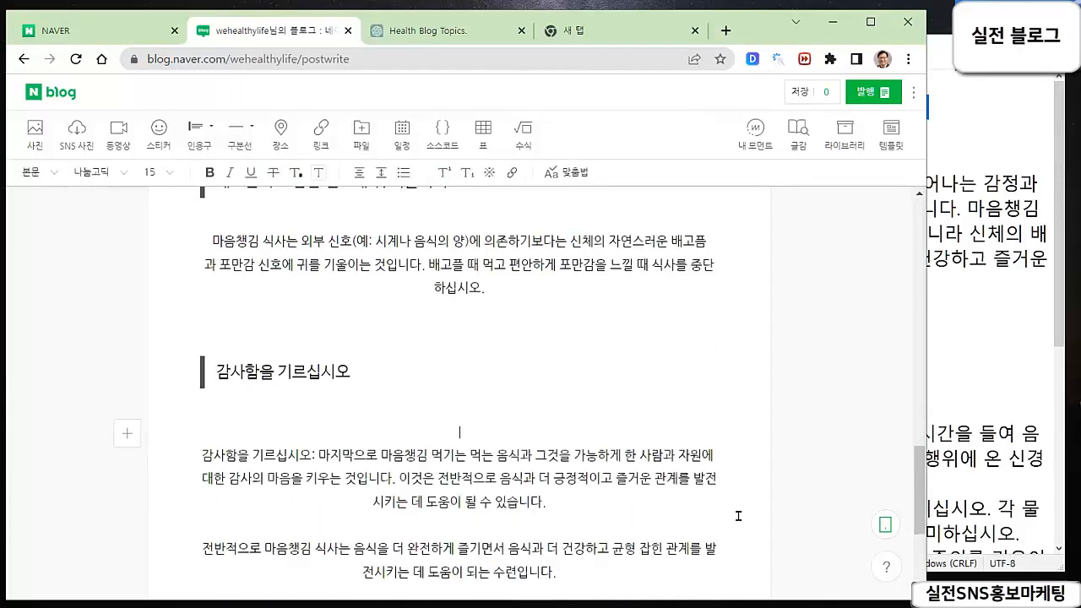
key(Delete)
key(Delete)
key(Delete)
key(Delete)
key(Delete)
key(Delete)
key(Delete)
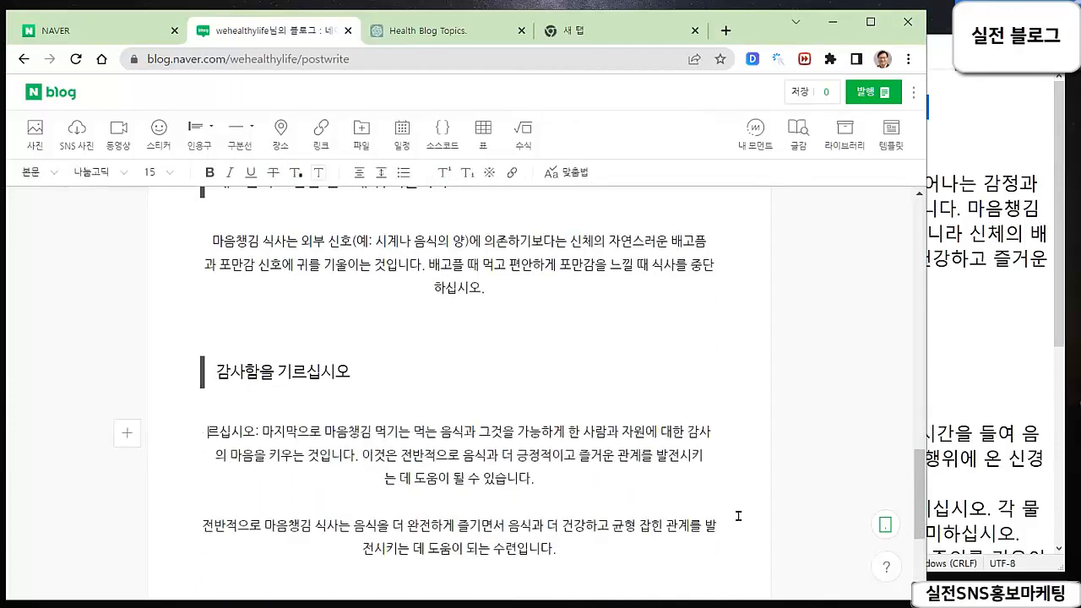
key(Delete)
key(Delete)
key(Delete)
key(Delete)
key(Delete)
key(Delete)
key(Down)
key(Down)
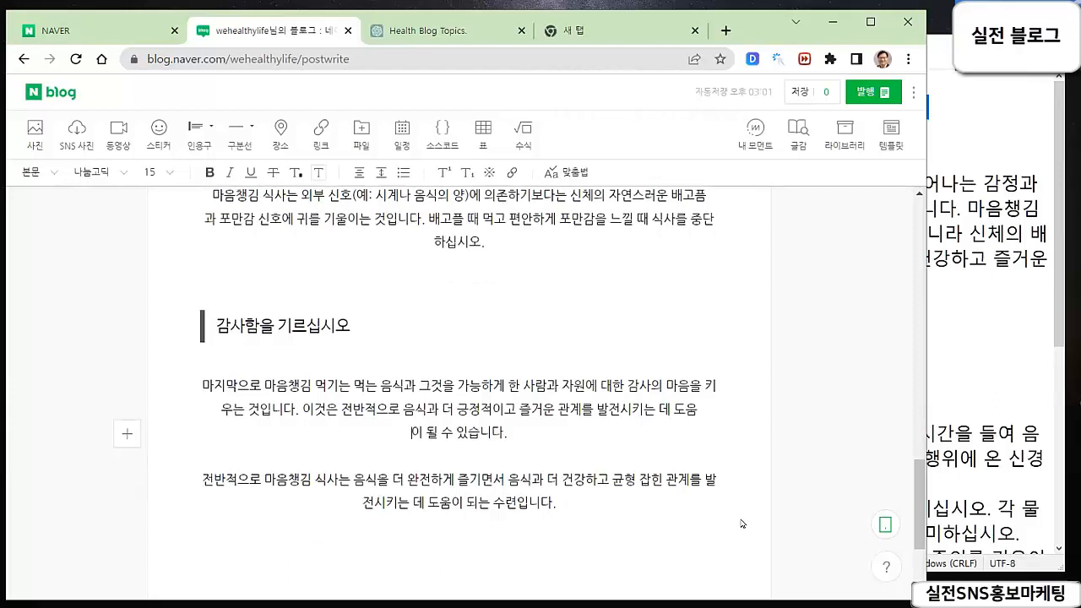
key(Down)
key(Return)
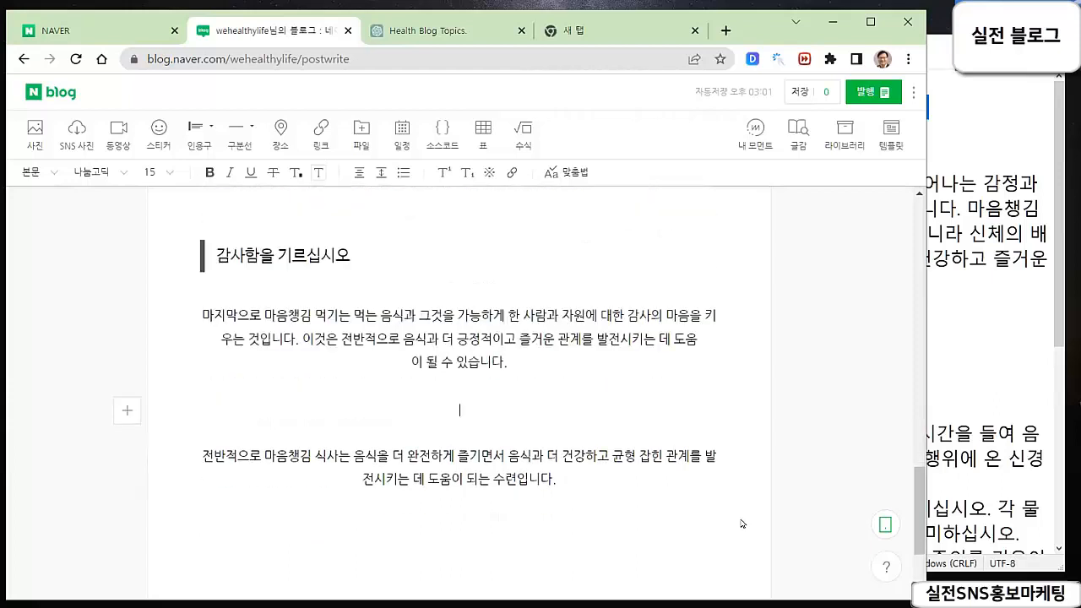
key(BackSpace)
Select the whole concluding paragraph
key(Return)
key(Down)
key(Down)
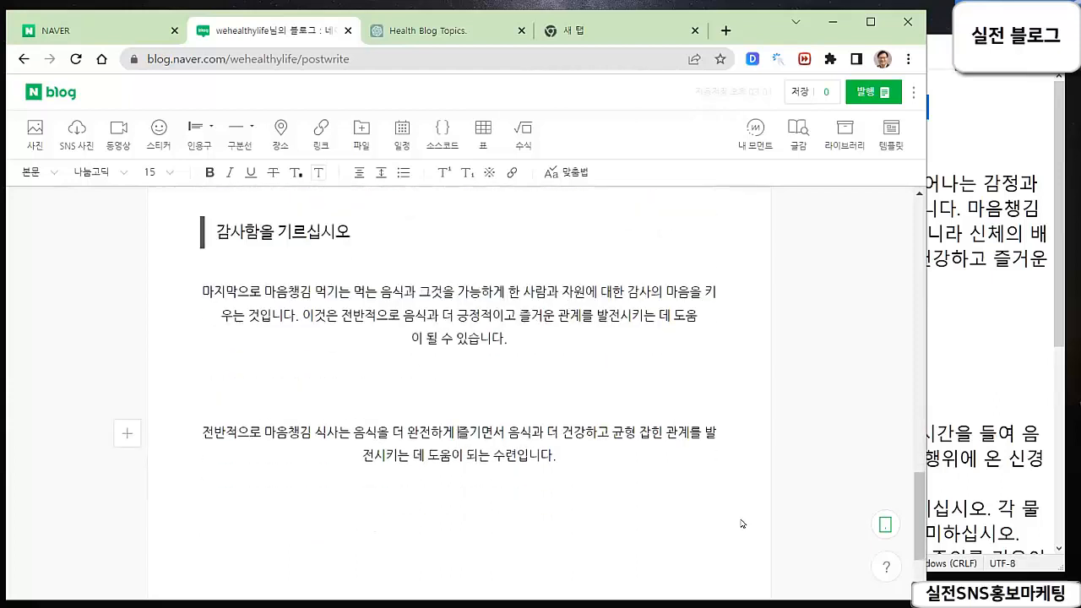
key(ctrl+a)
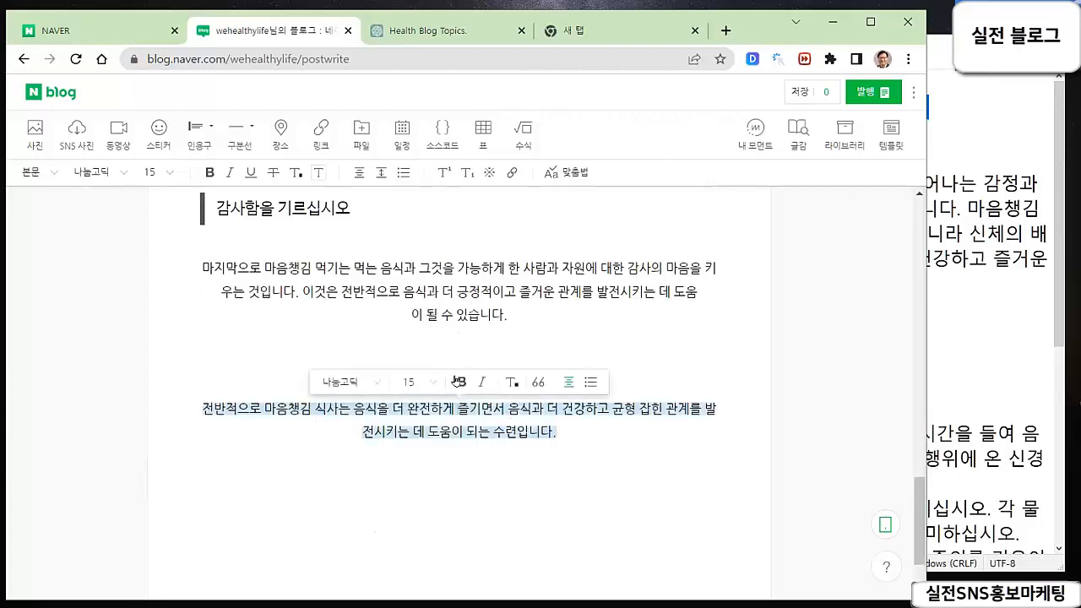
Make the closing summary paragraph bold
click(456, 382)
click(498, 365)
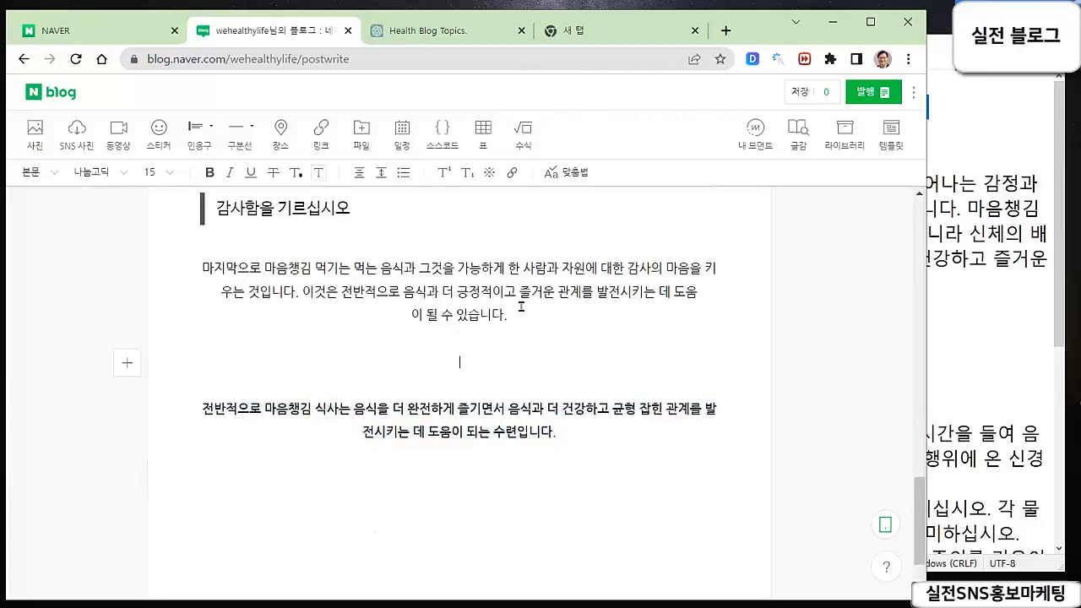
scroll(603, 447, up, 10)
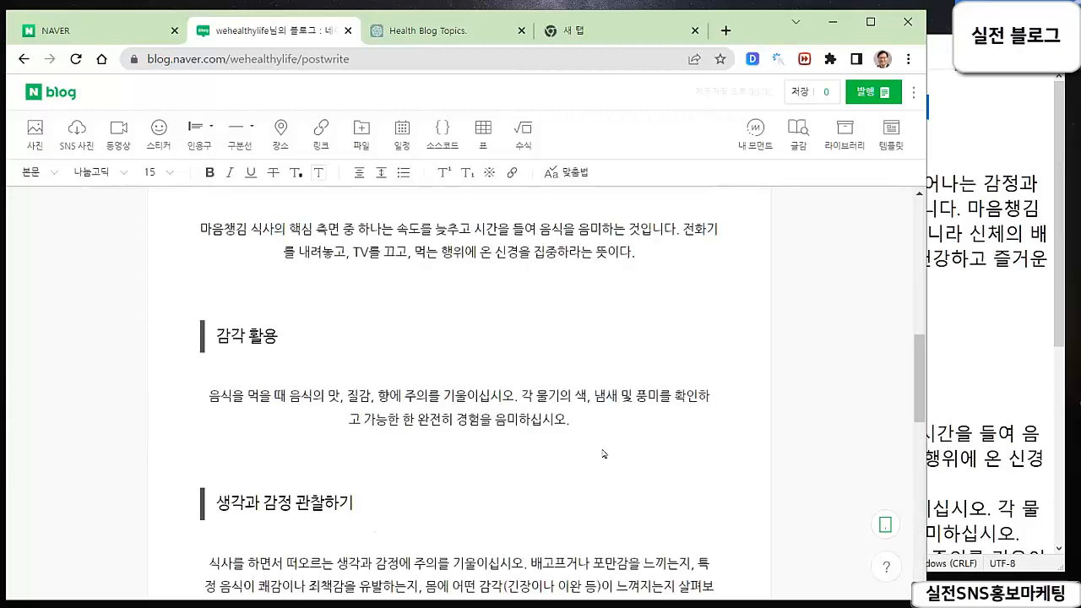
scroll(591, 465, up, 10)
scroll(515, 481, down, 2)
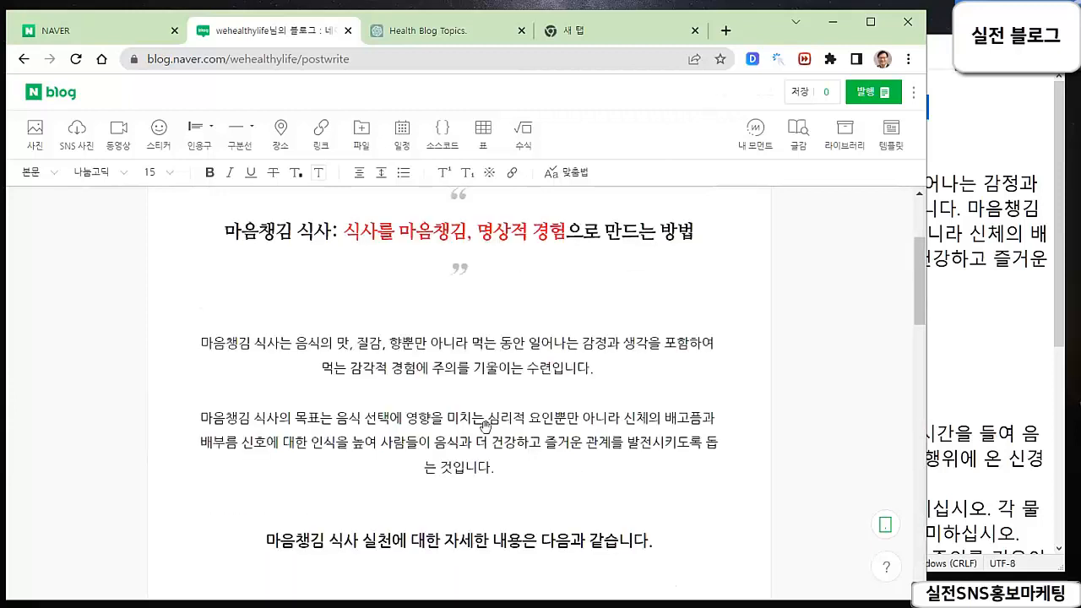
Add two blank lines between the opening paragraphs and maximize the browser window
click(511, 390)
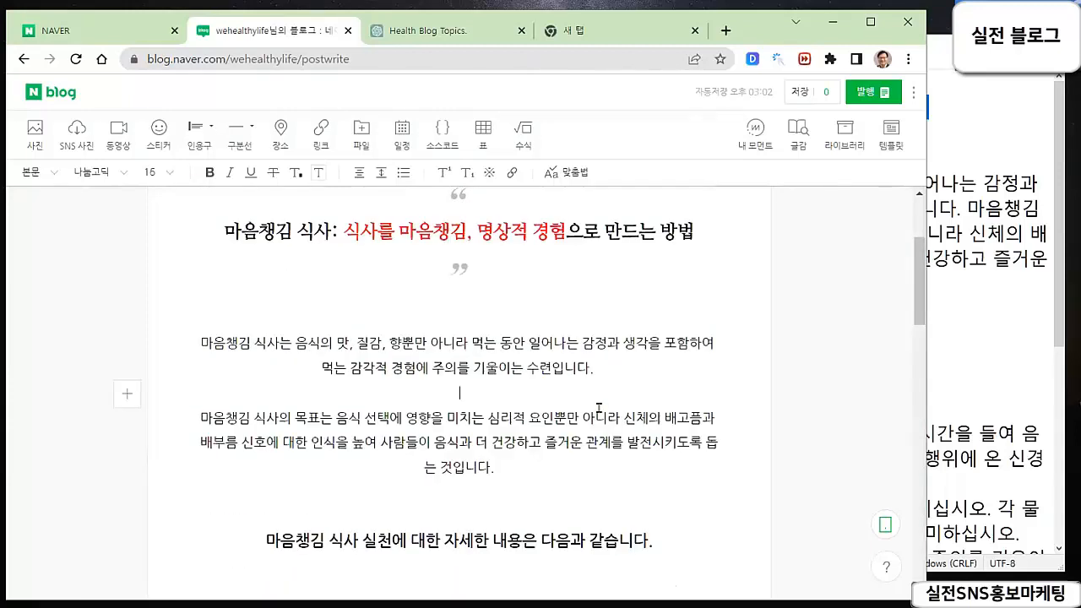
key(Return)
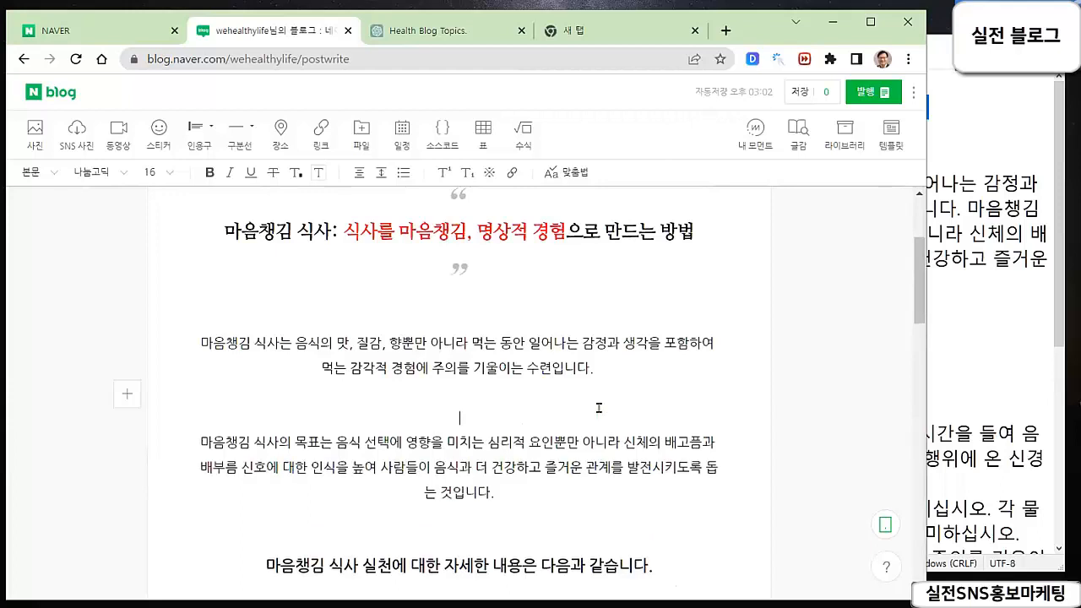
key(Return)
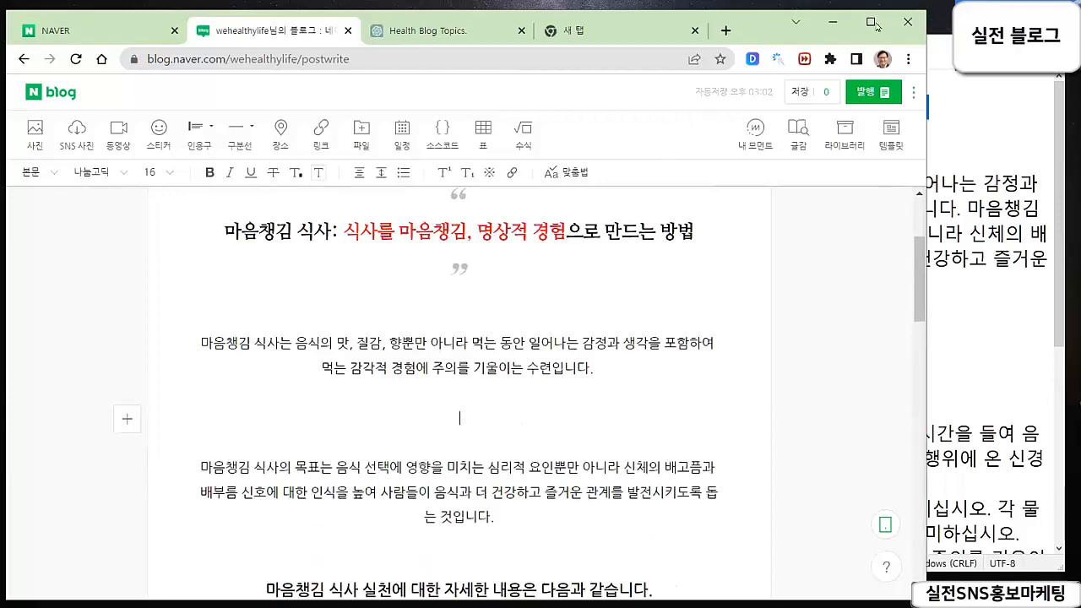
key(super+Up)
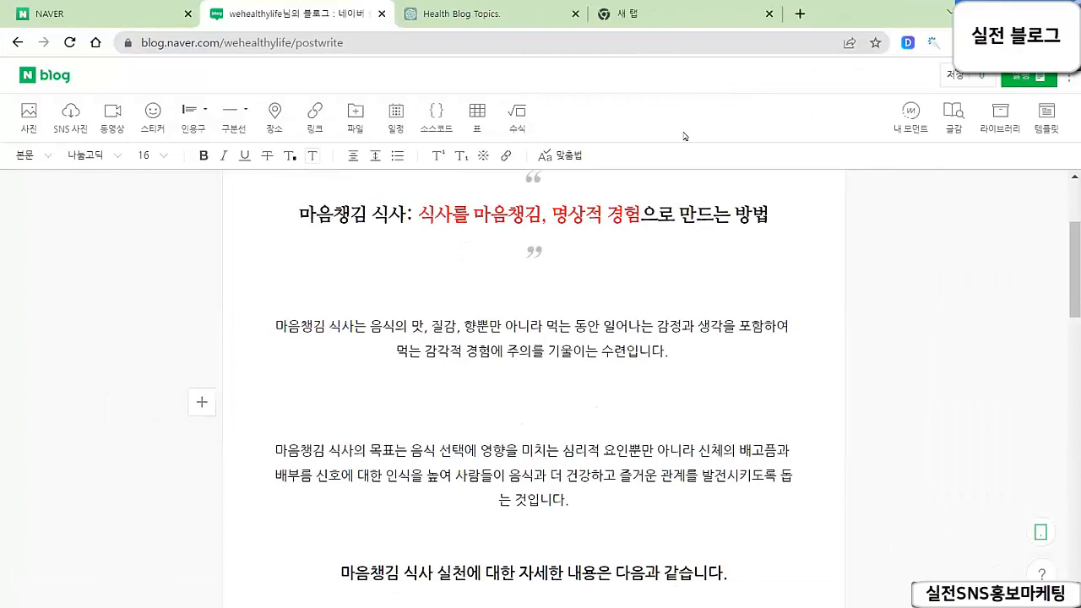
Open pixabay.com in a new browser tab
click(454, 41)
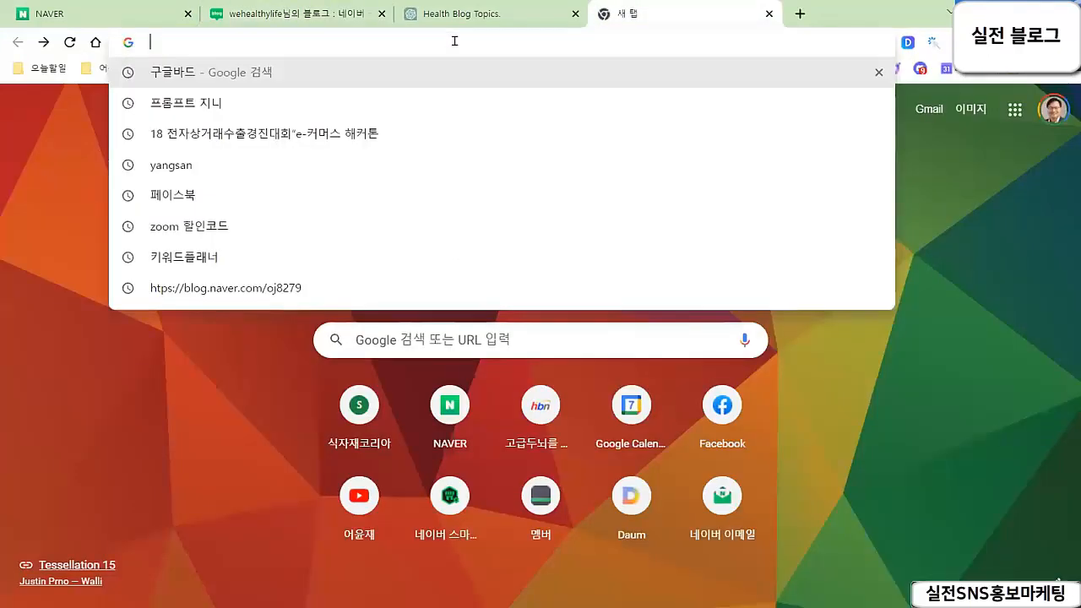
text(p)
key(Return)
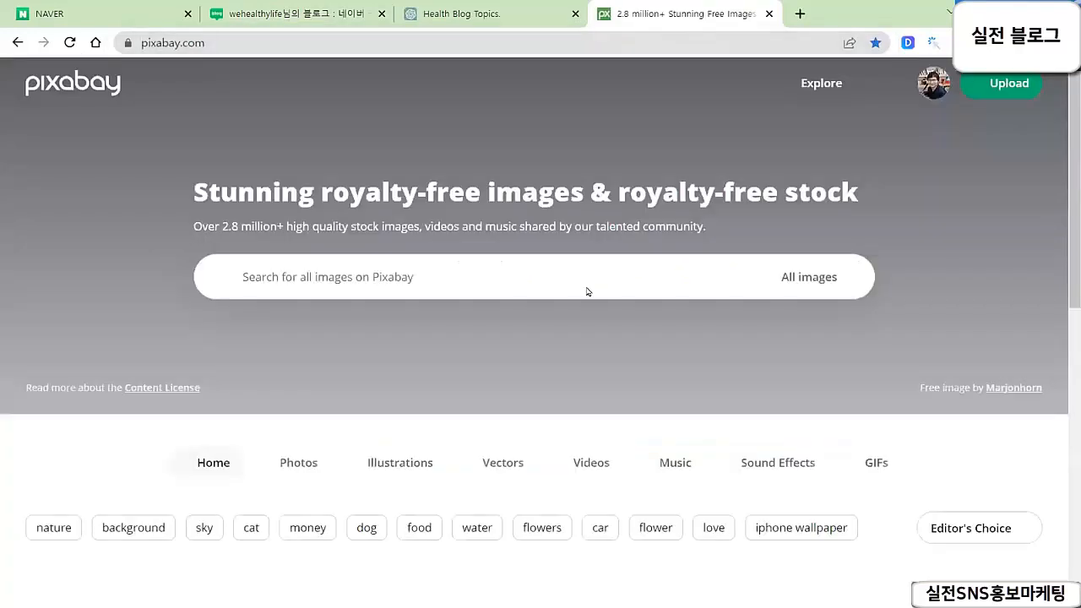
Search Pixabay's images for '명상'
click(497, 270)
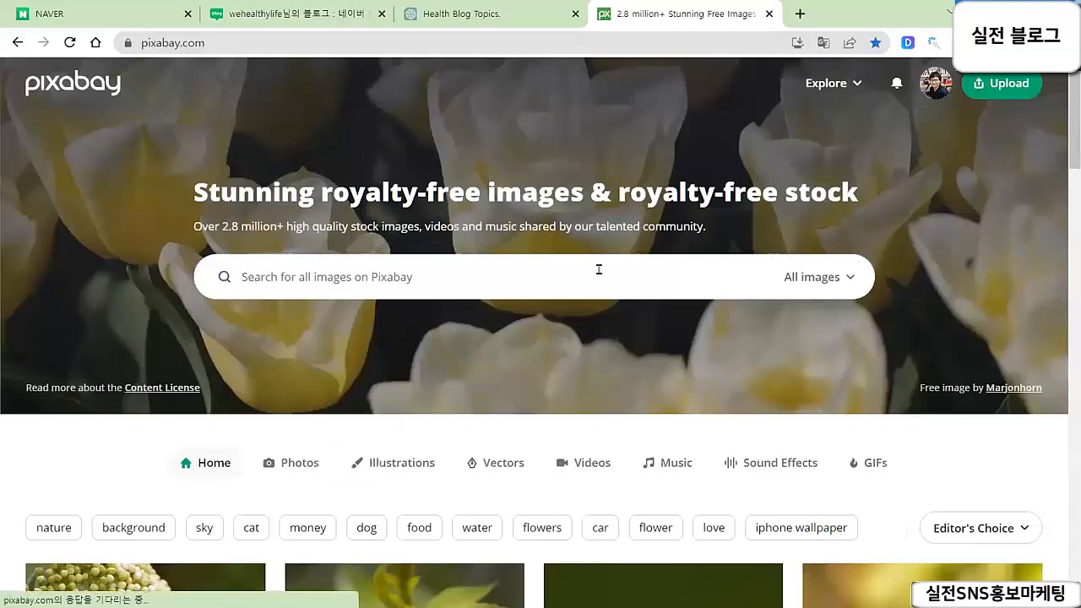
click(475, 274)
text(fo)
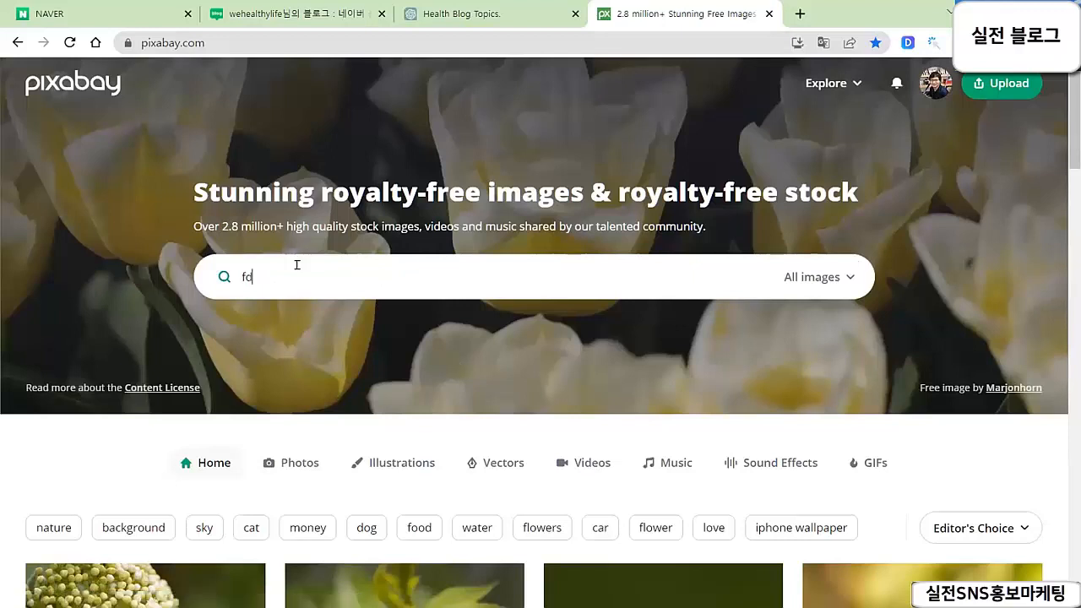
key(BackSpace)
key(BackSpace)
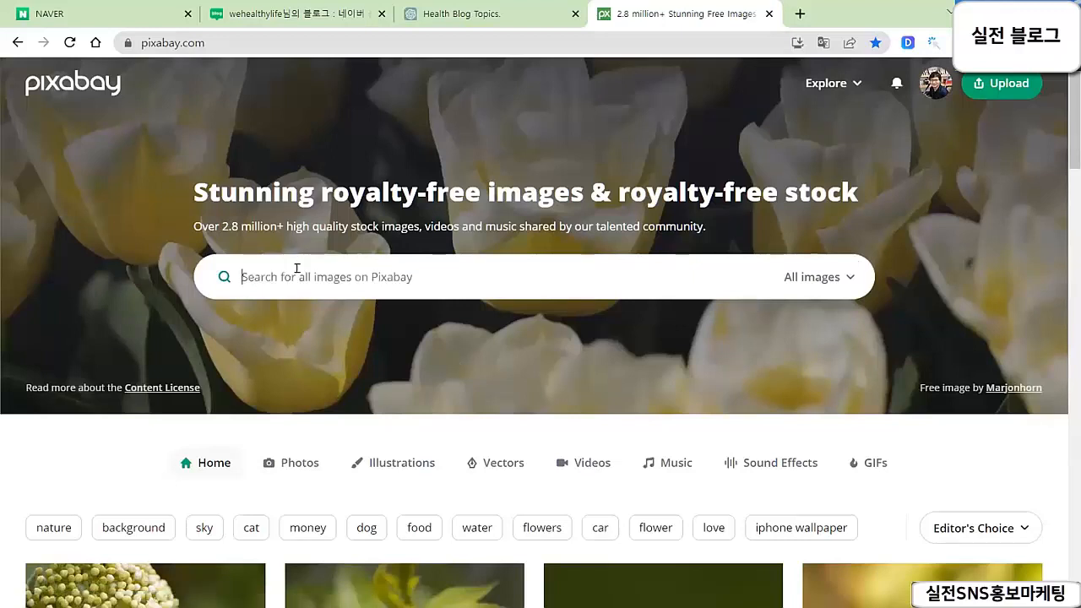
text(명상)
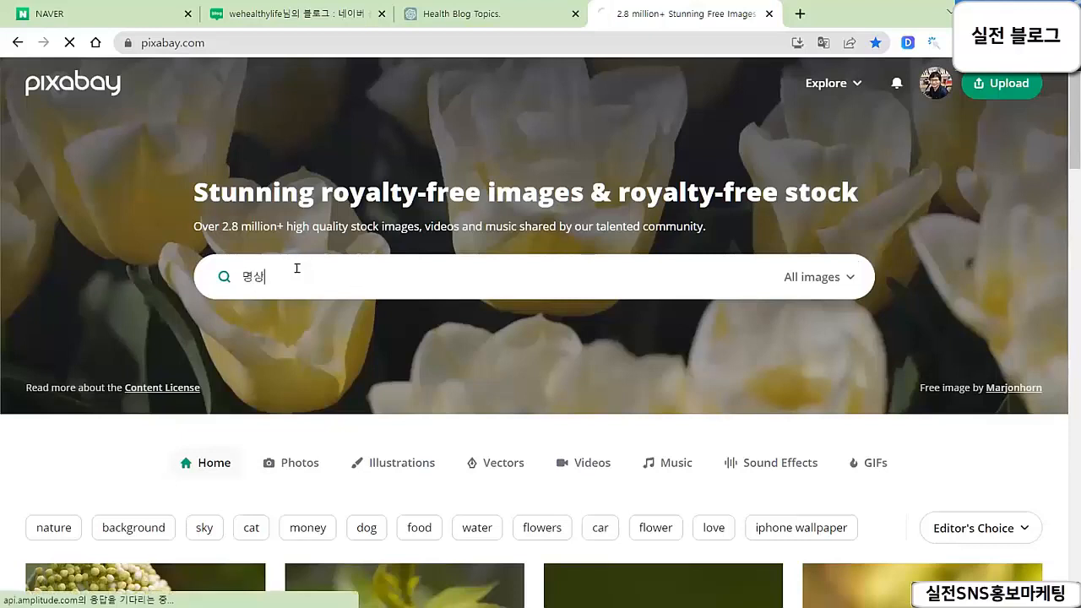
key(Return)
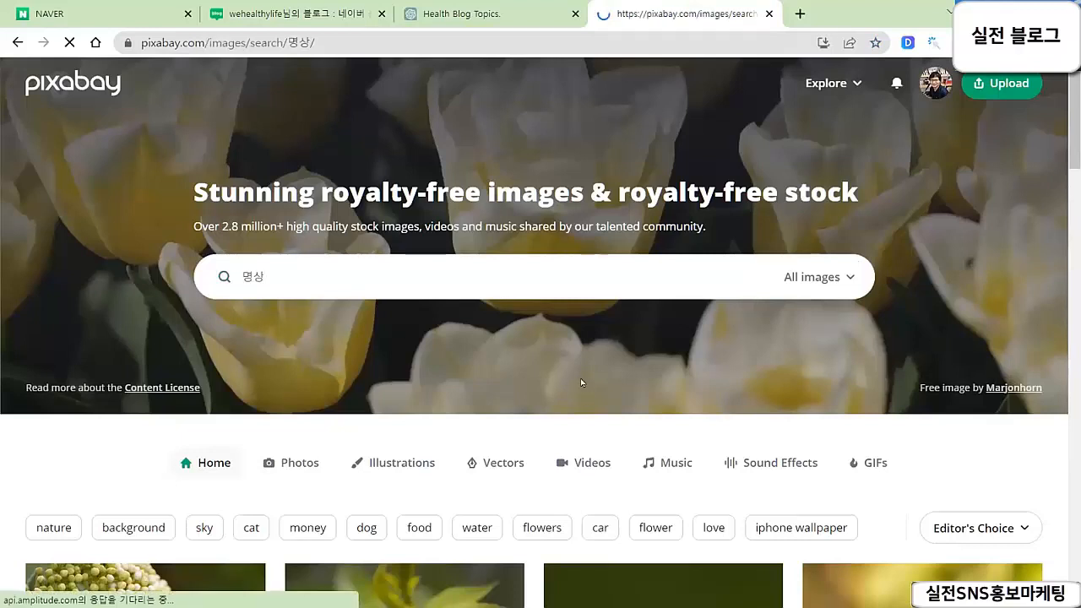
Download the woman-meditating-on-the-beach photo at 1920×1285
scroll(336, 400, down, 3)
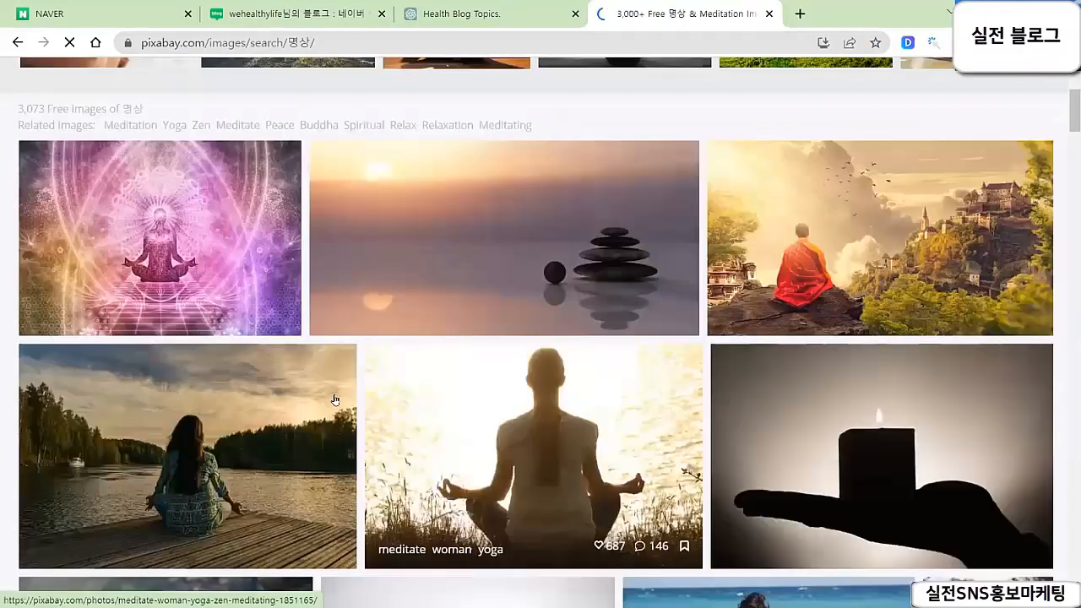
scroll(482, 333, down, 2)
scroll(279, 353, down, 2)
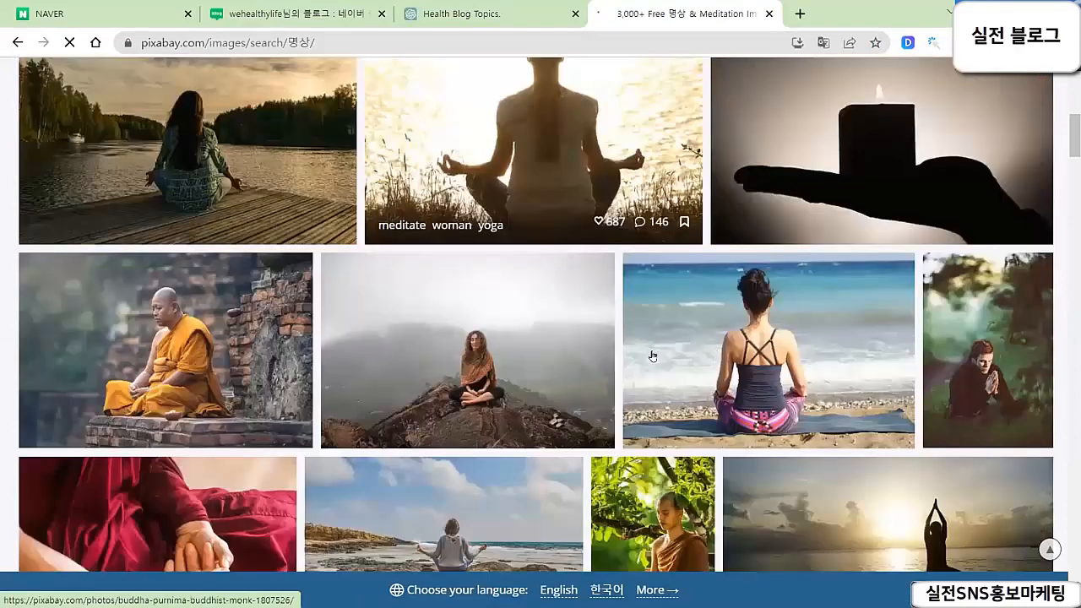
scroll(503, 355, down, 1)
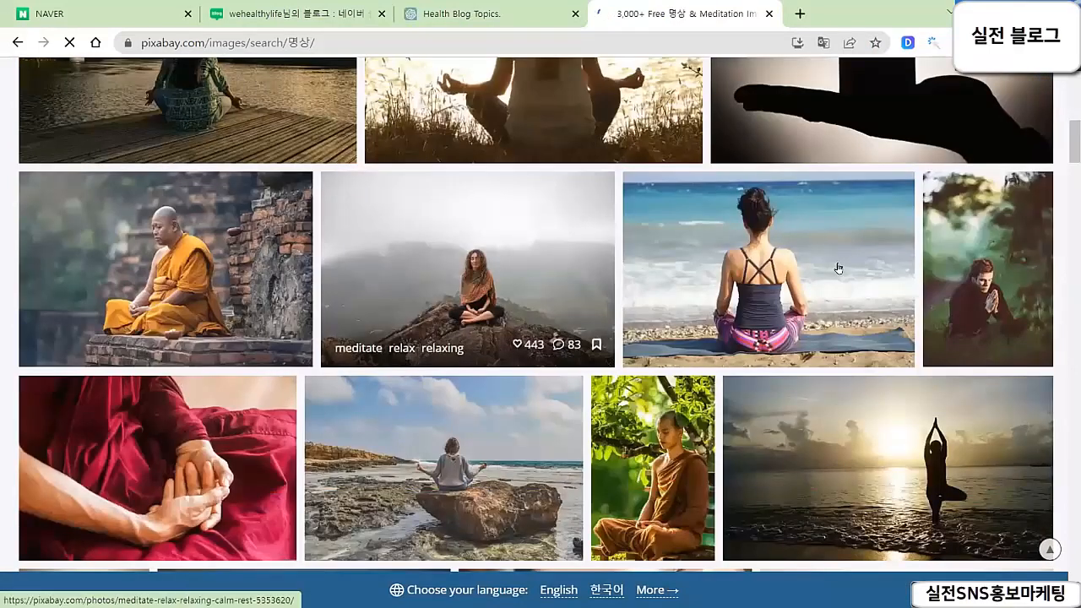
click(862, 280)
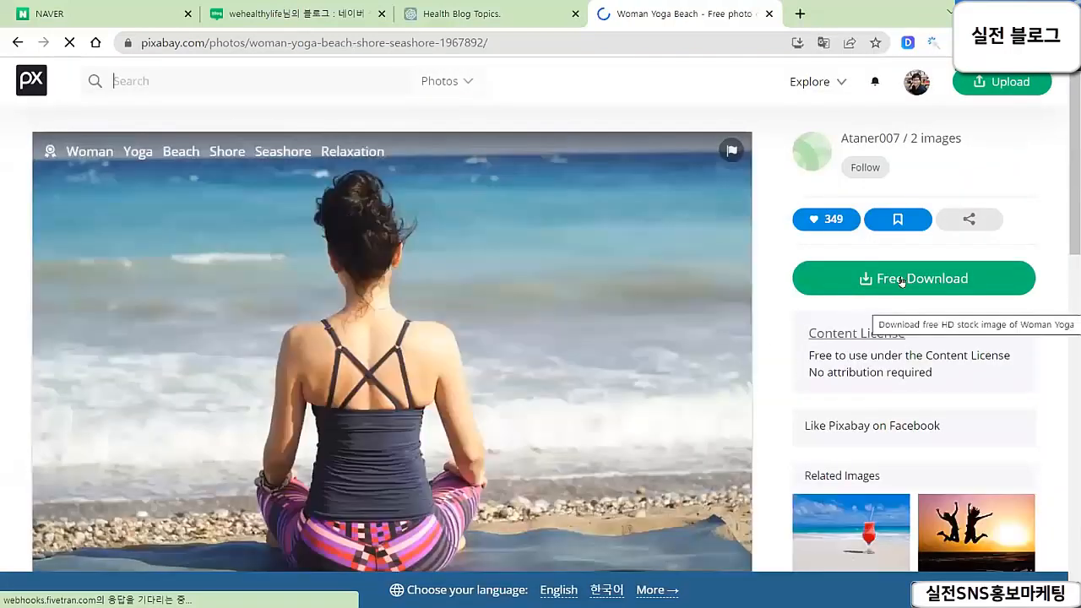
click(909, 281)
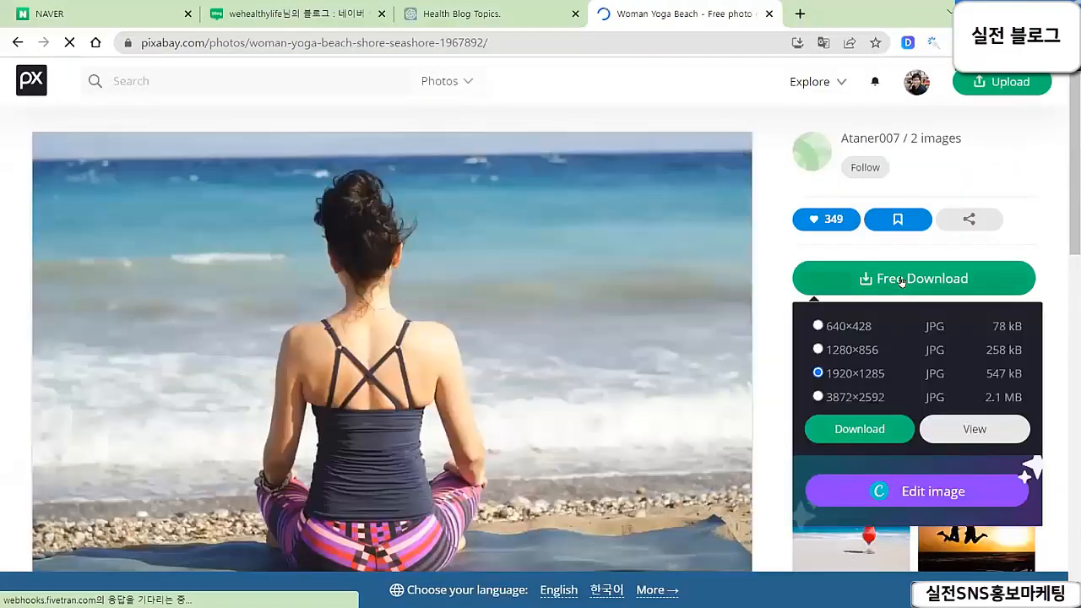
click(858, 429)
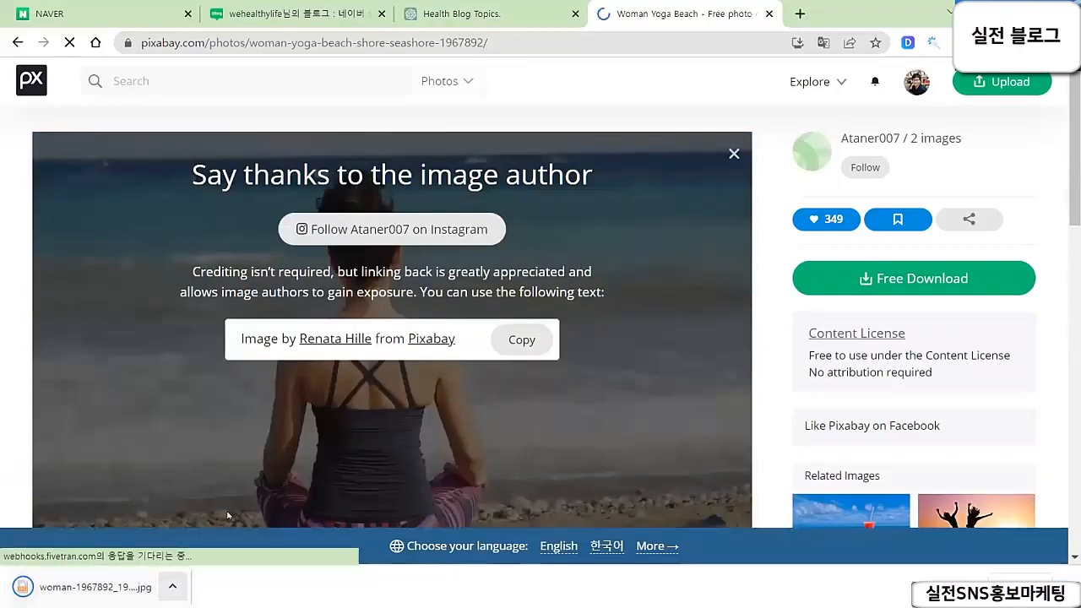
Check the downloaded file's options, then return to the Naver Blog editor tab
click(172, 586)
click(216, 466)
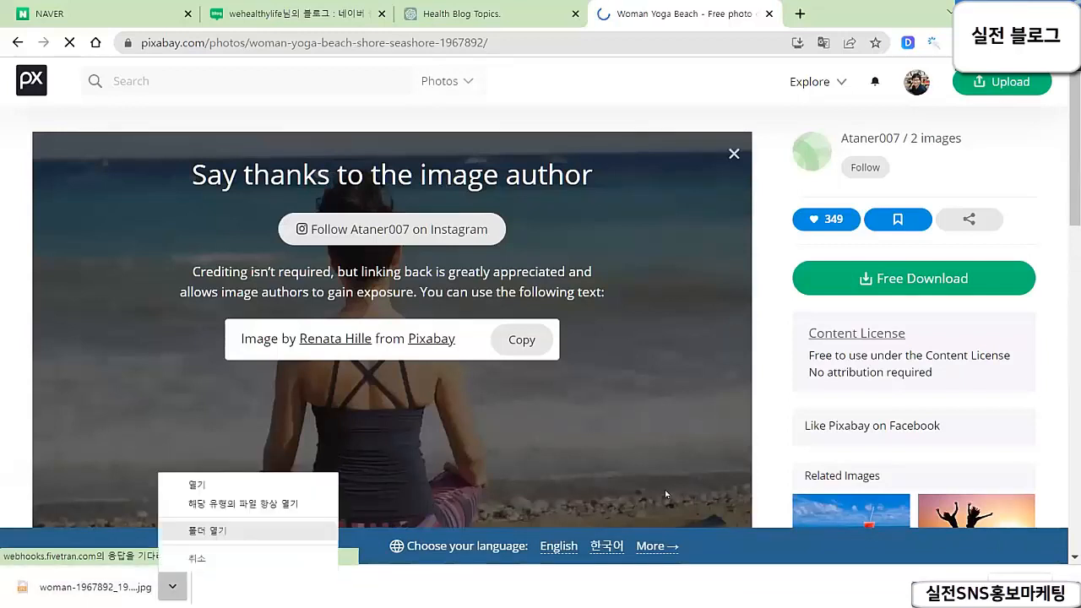
click(286, 9)
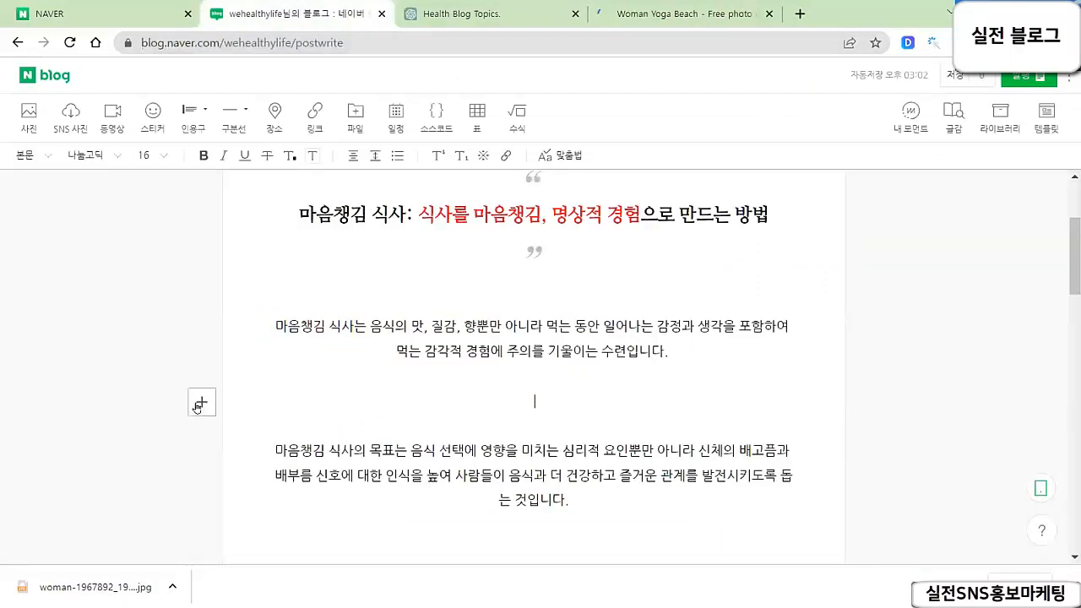
Choose 사진 from the empty line's + insert menu to browse for a photo
click(196, 406)
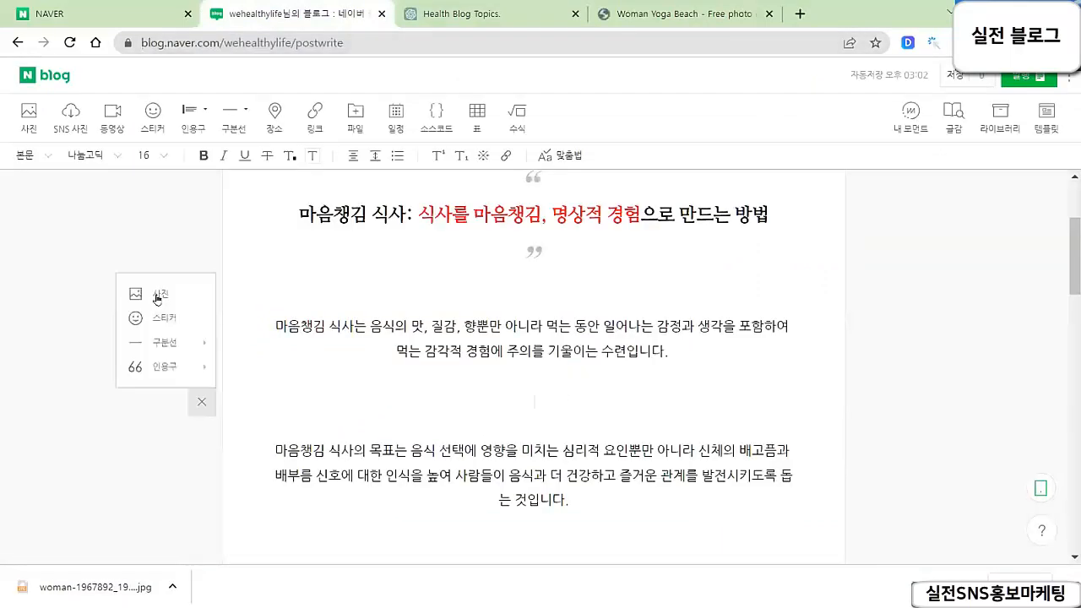
click(156, 297)
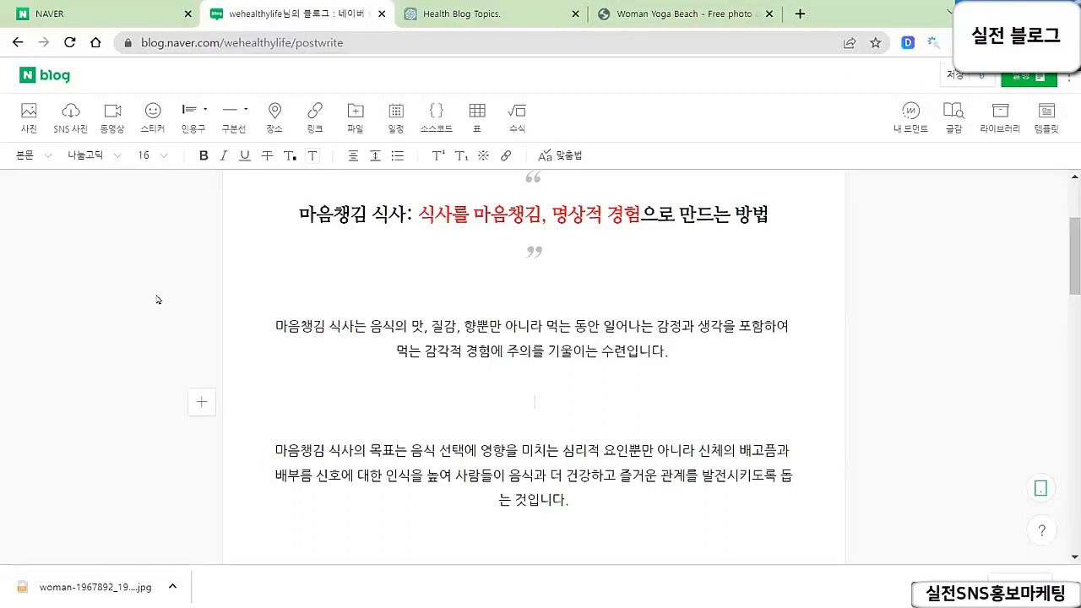
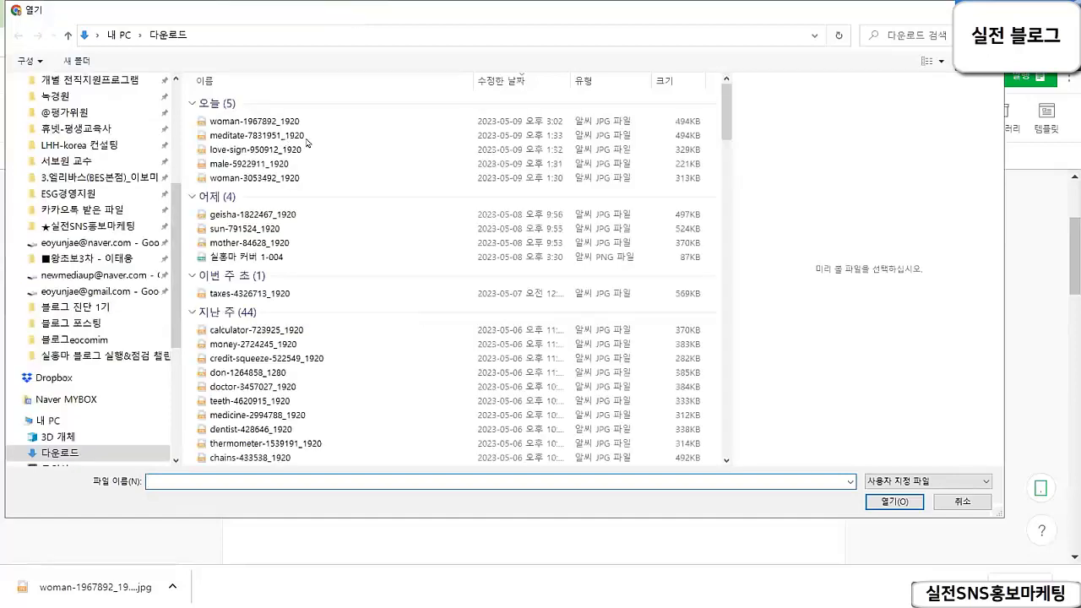
Upload woman-1967892_1920 from Downloads into the post and select the inserted beach photo
click(324, 123)
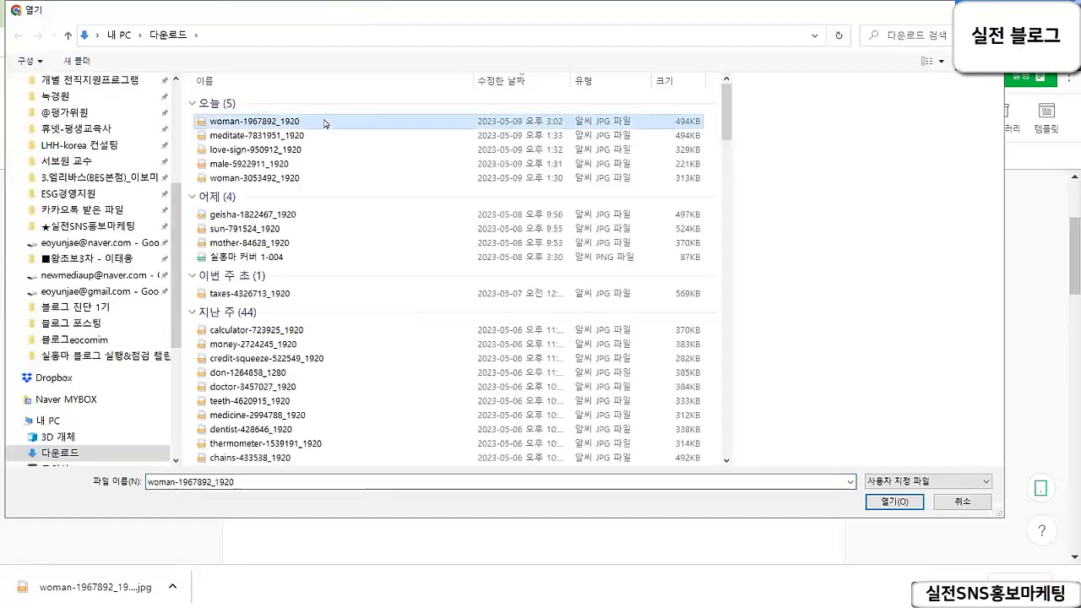
click(896, 502)
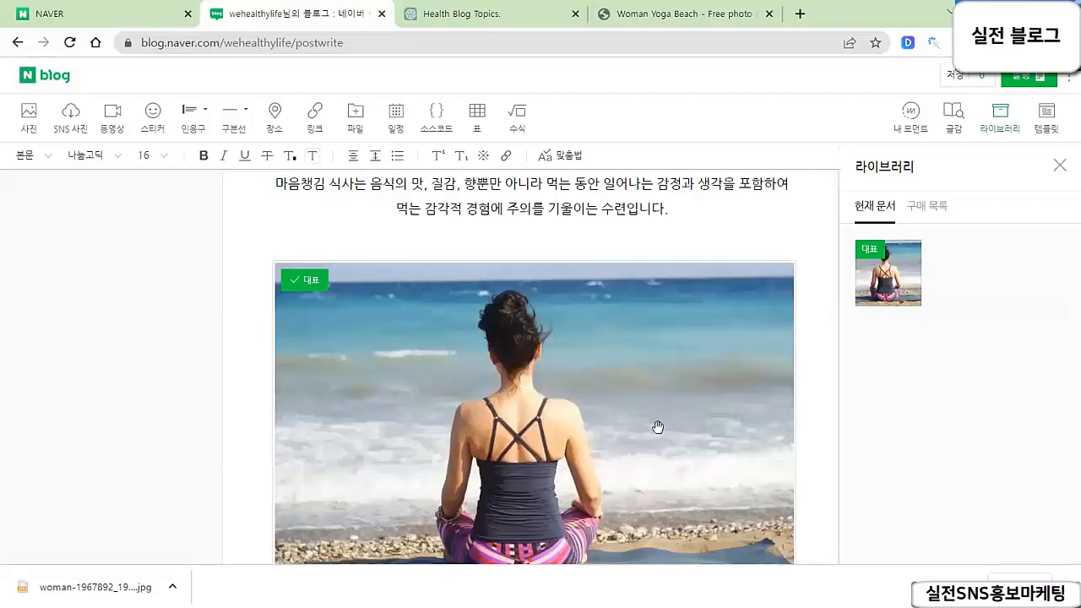
click(588, 384)
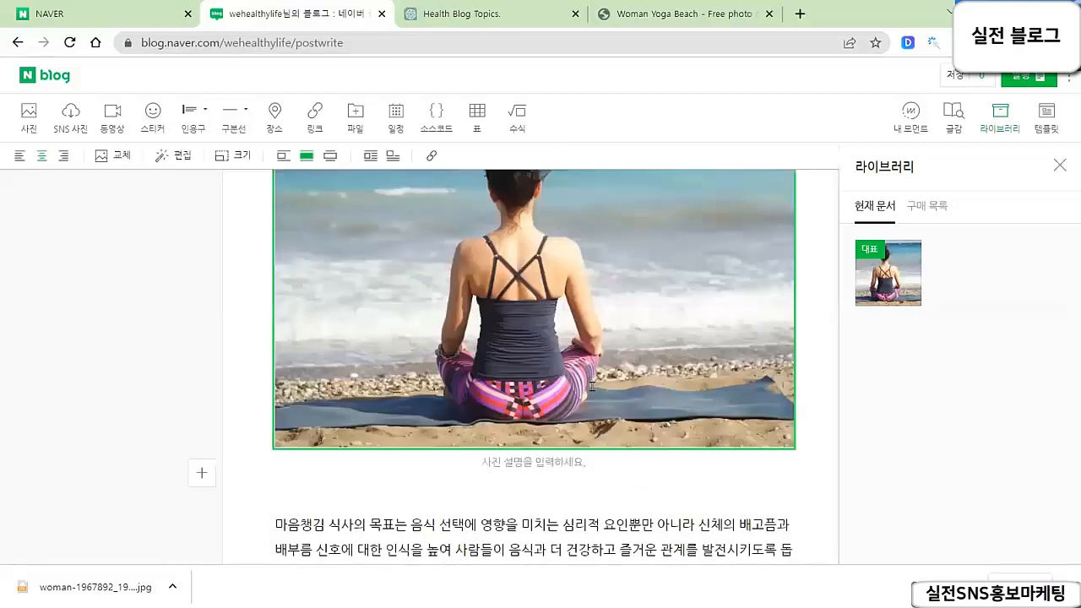
scroll(609, 300, down, 2)
Add two empty lines below the beach photo and close the uploaded-images library
scroll(609, 270, down, 2)
click(608, 251)
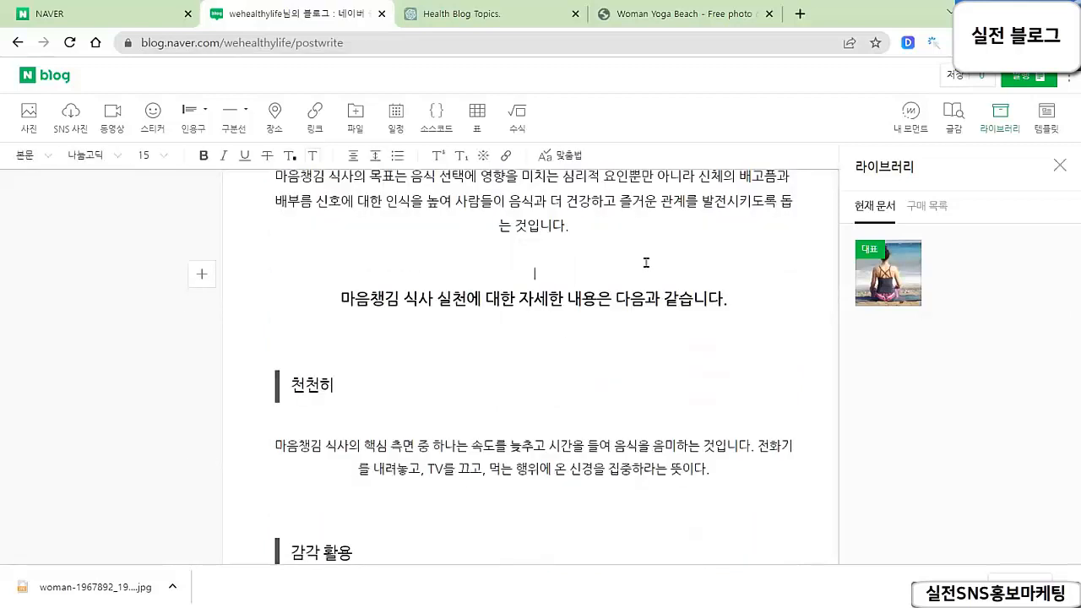
key(Return)
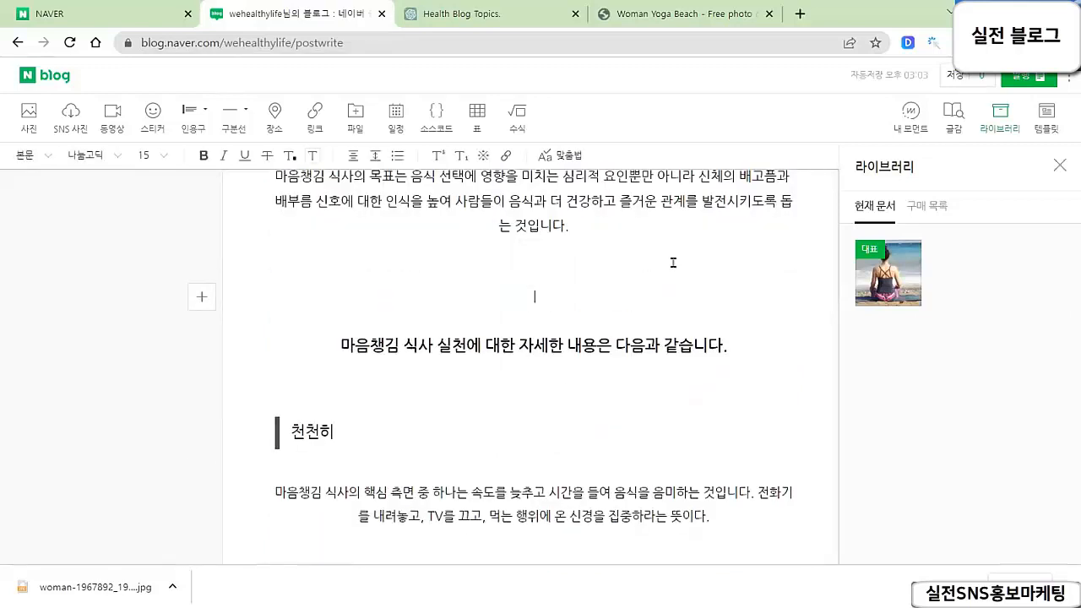
key(Return)
key(Return)
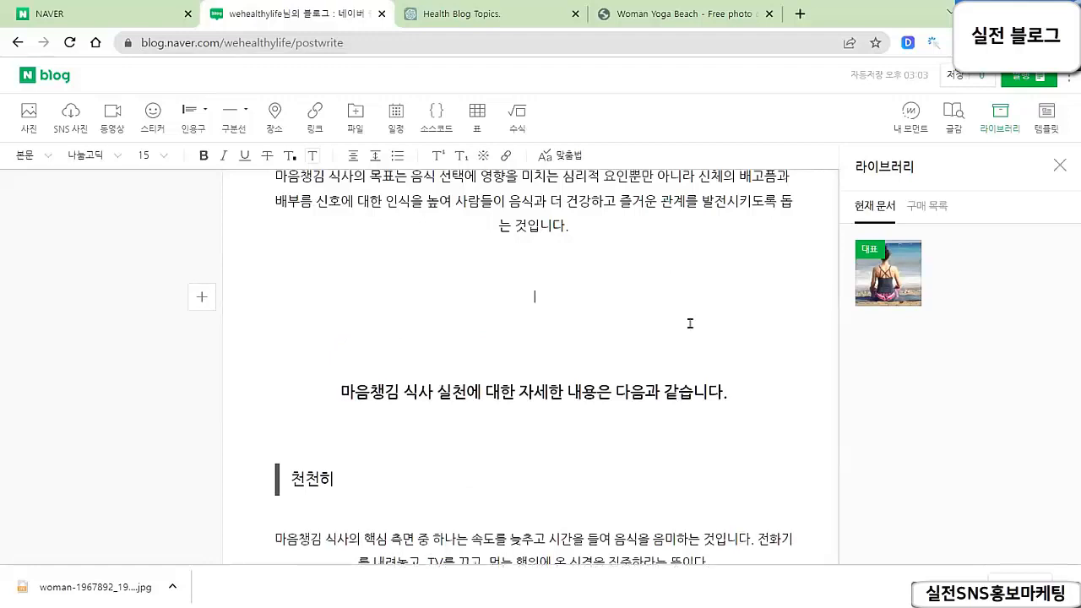
scroll(760, 380, up, 2)
scroll(1050, 167, down, 2)
click(1057, 166)
click(562, 281)
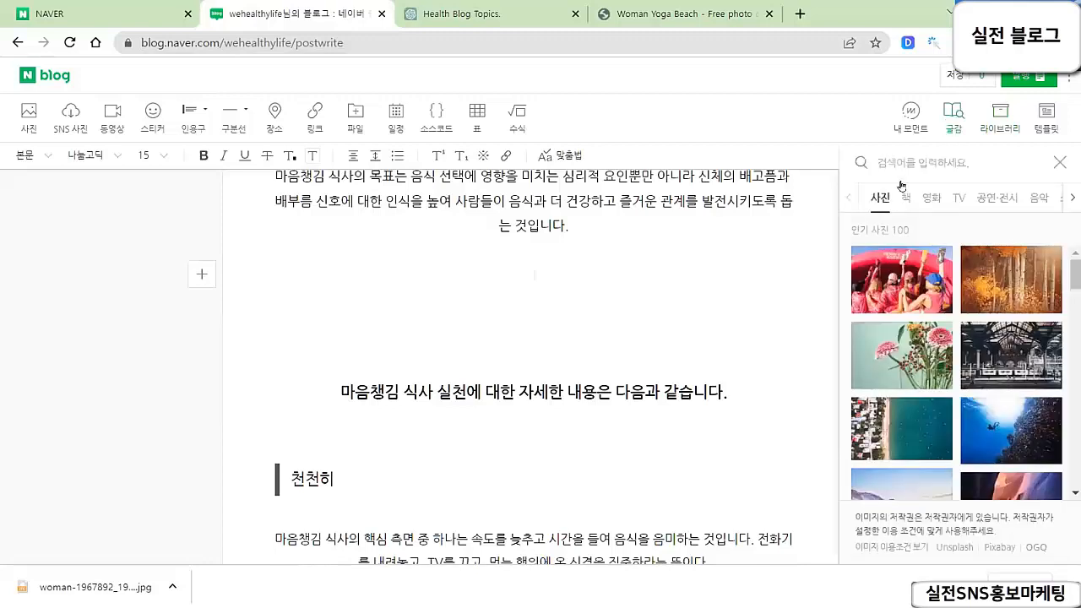
Search 글감 for 명상 and insert the singing-bowl photo on the empty line
click(933, 167)
text(메명상)
key(Return)
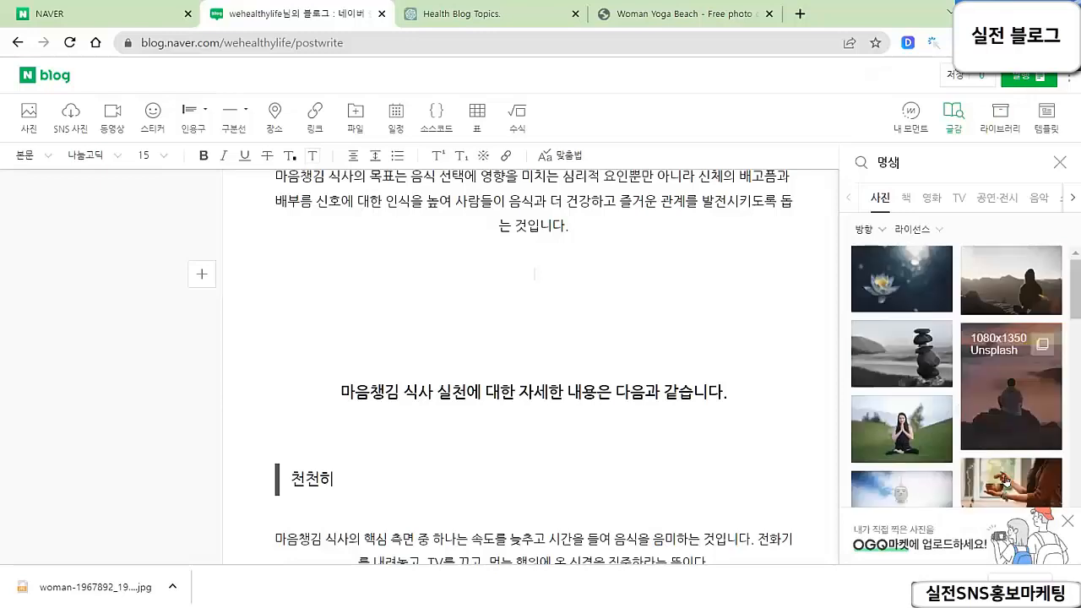
scroll(1005, 405, down, 1)
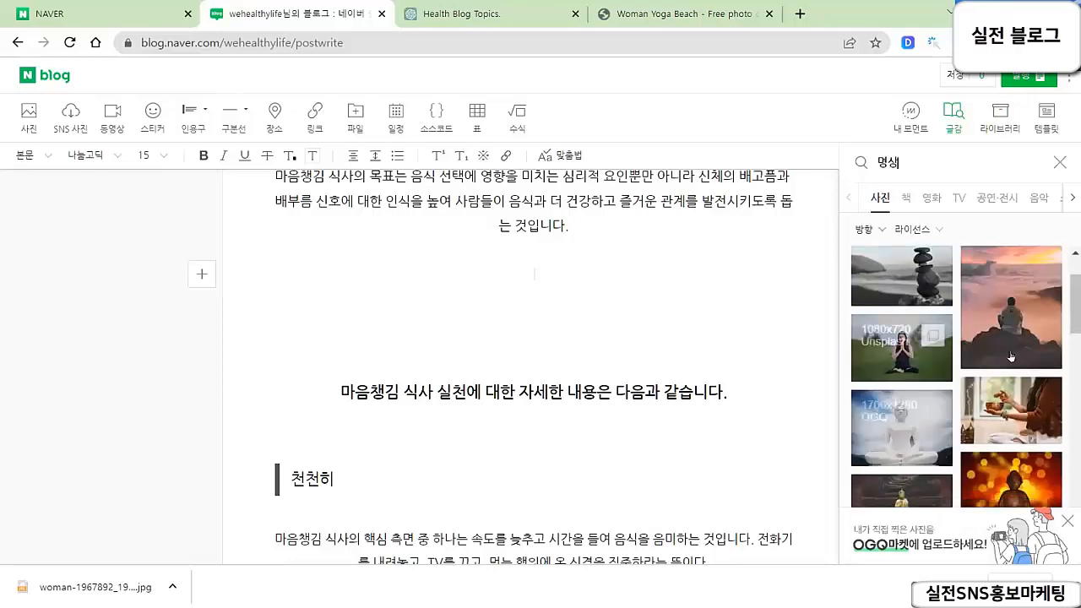
click(996, 420)
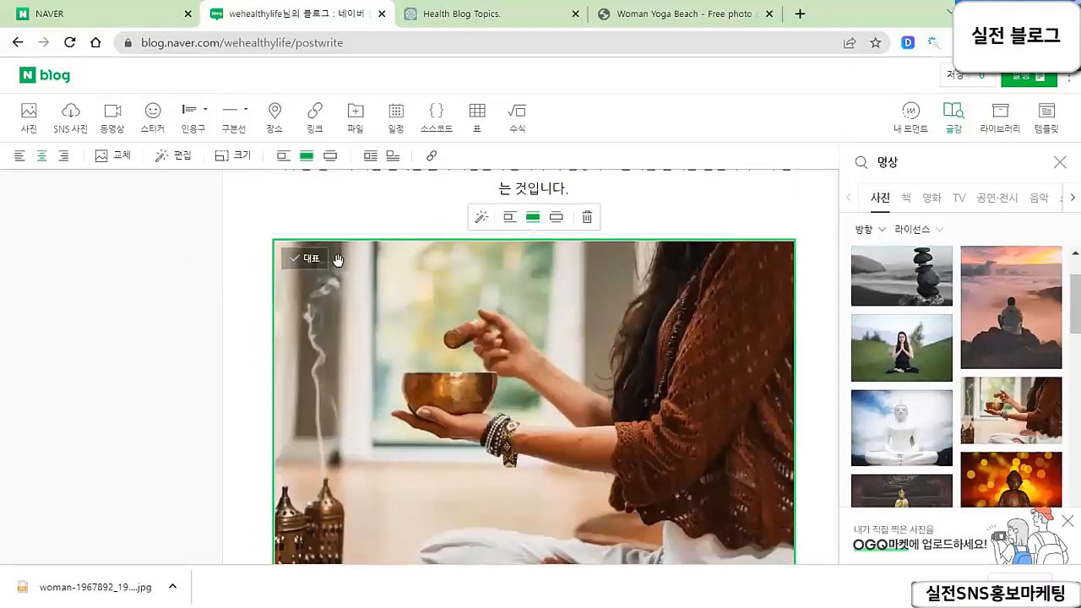
scroll(702, 343, down, 2)
scroll(595, 403, down, 1)
click(577, 397)
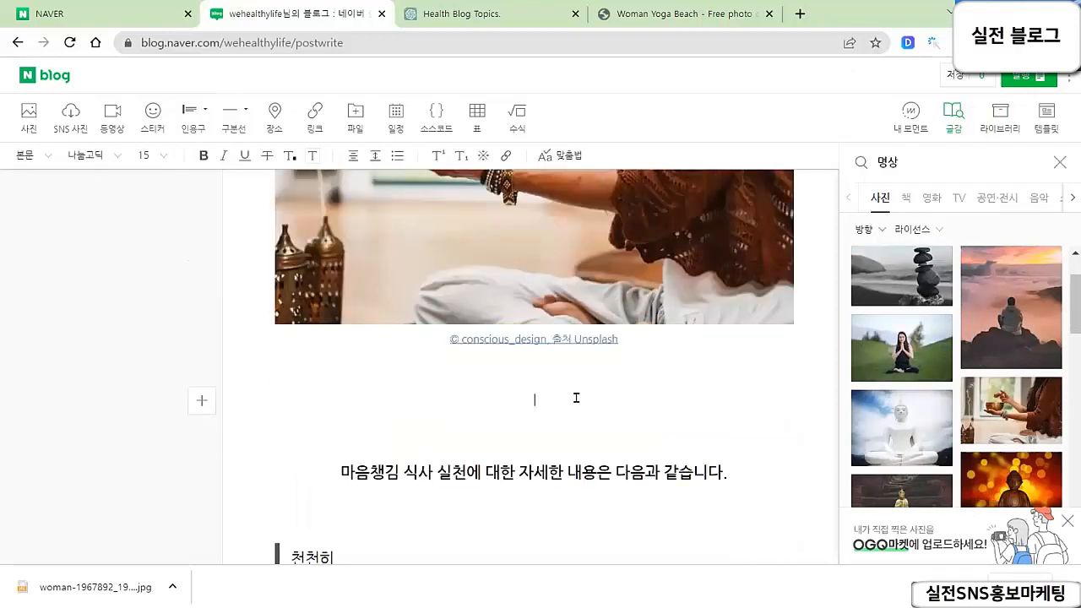
Add an empty line below the 감각 활용 paragraph
scroll(607, 352, down, 1)
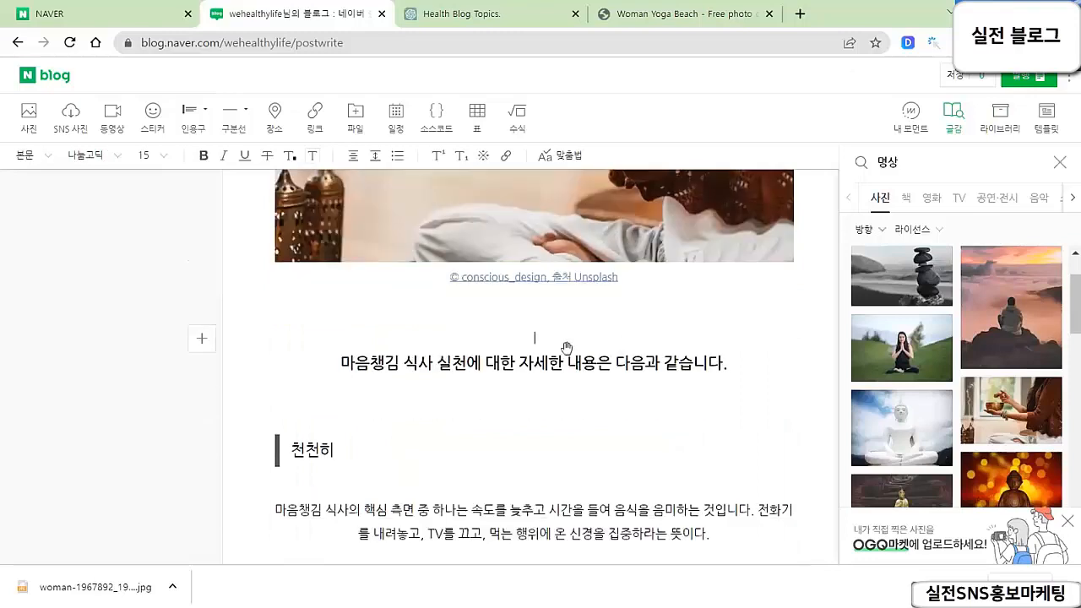
scroll(554, 355, down, 5)
scroll(552, 360, down, 2)
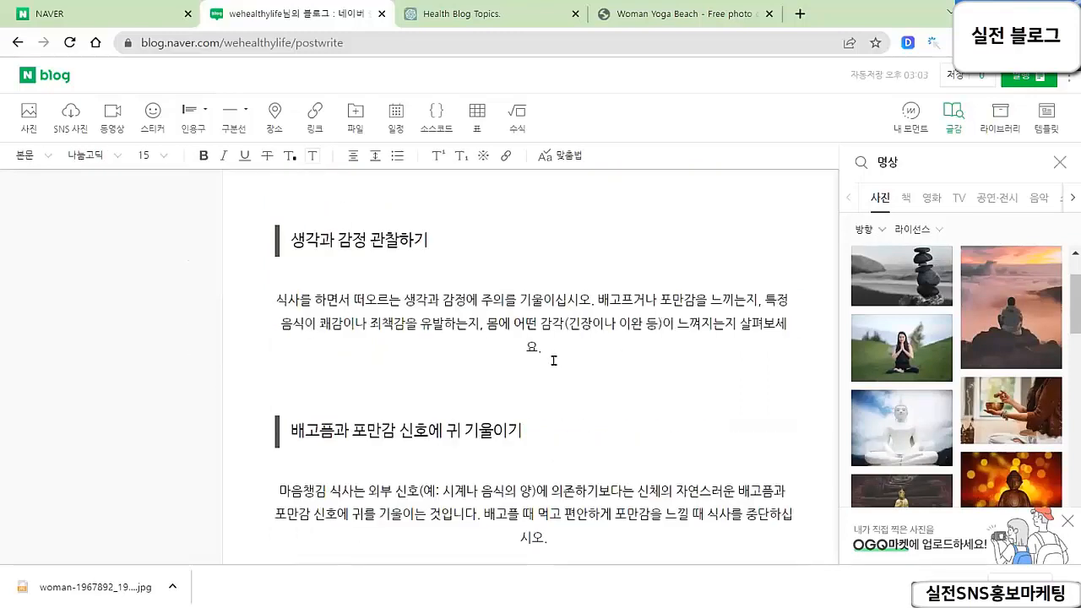
scroll(515, 371, down, 4)
scroll(546, 353, up, 6)
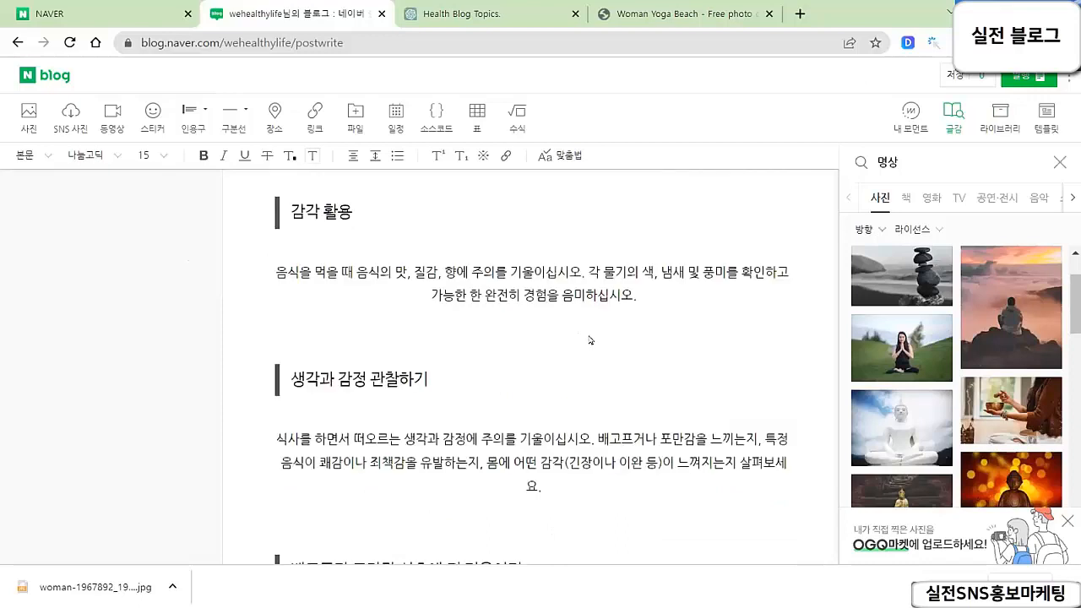
key(Return)
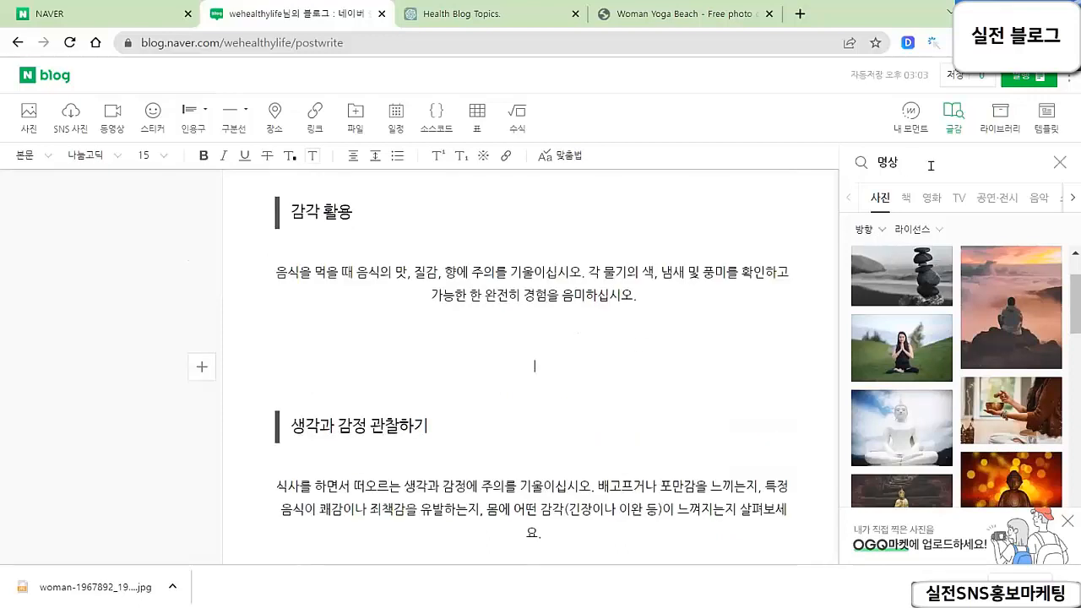
Search 글감 for 생각 and drag the hands-on-tree photo onto the new line
key(BackSpace)
text(생새각)
key(Return)
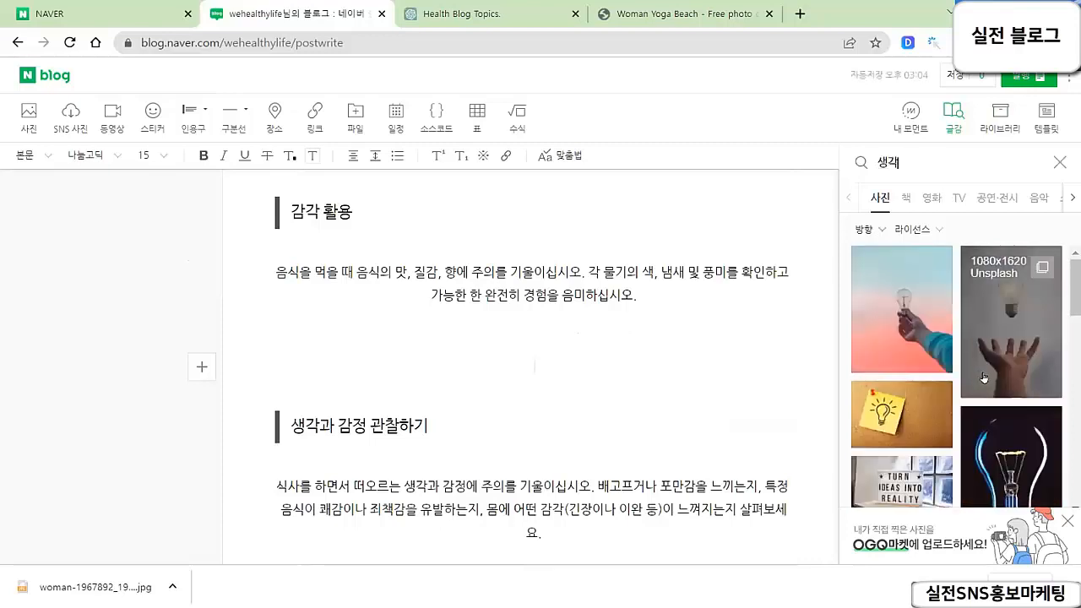
scroll(929, 380, down, 5)
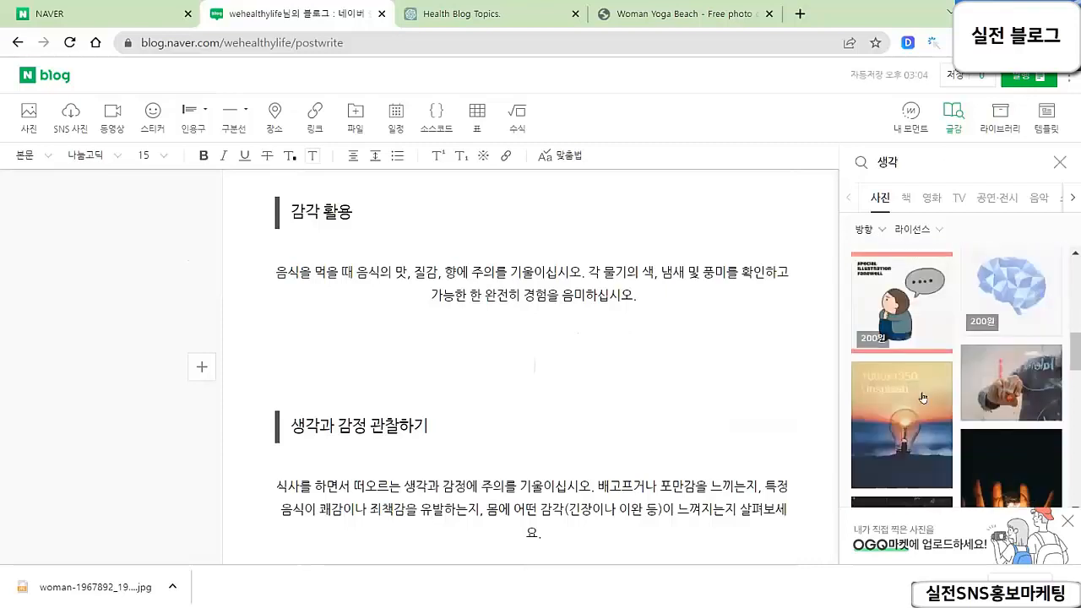
scroll(923, 397, down, 2)
scroll(992, 412, down, 2)
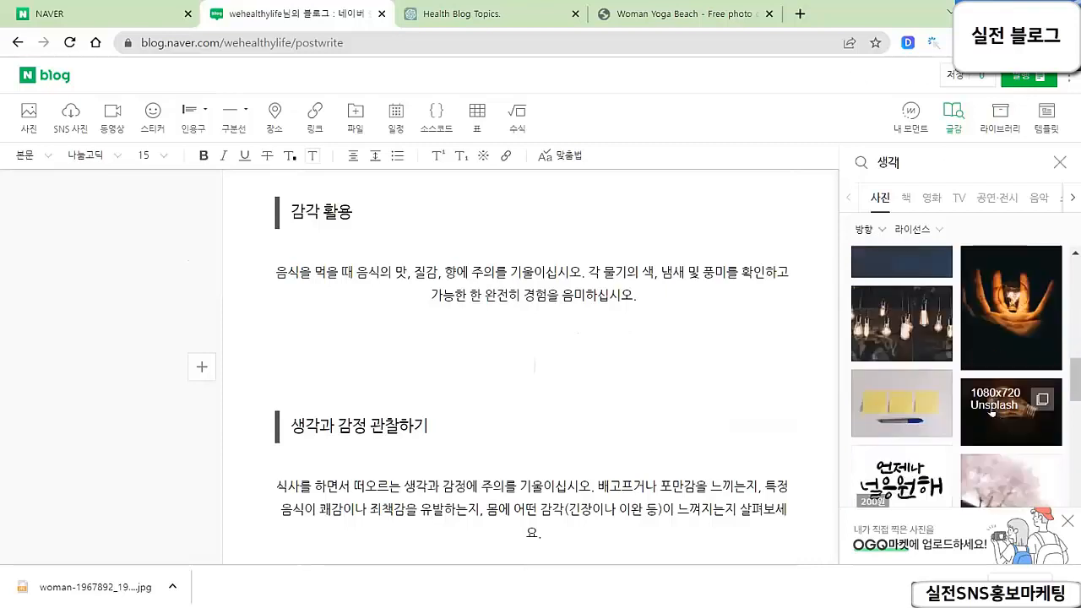
scroll(923, 410, down, 1)
scroll(1013, 409, down, 1)
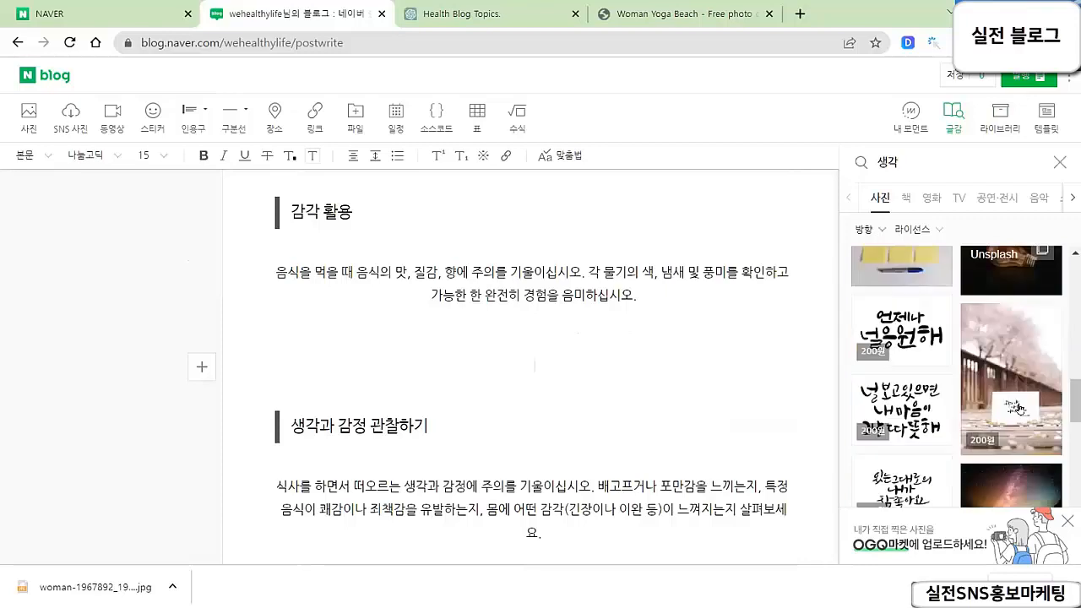
scroll(1013, 410, down, 1)
scroll(997, 437, down, 1)
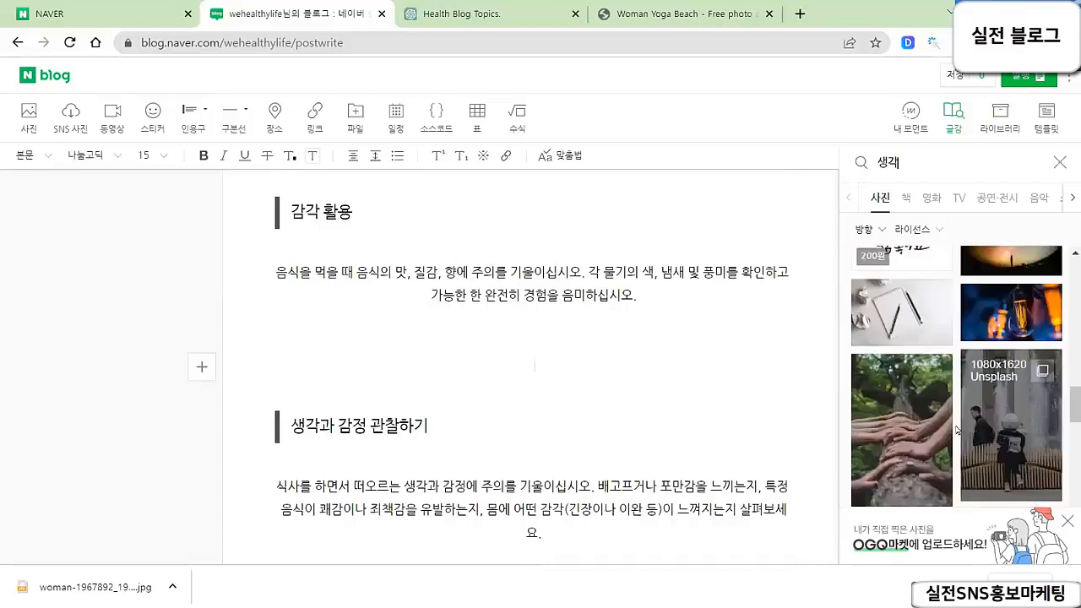
scroll(916, 302, down, 1)
drag(916, 302, 647, 364)
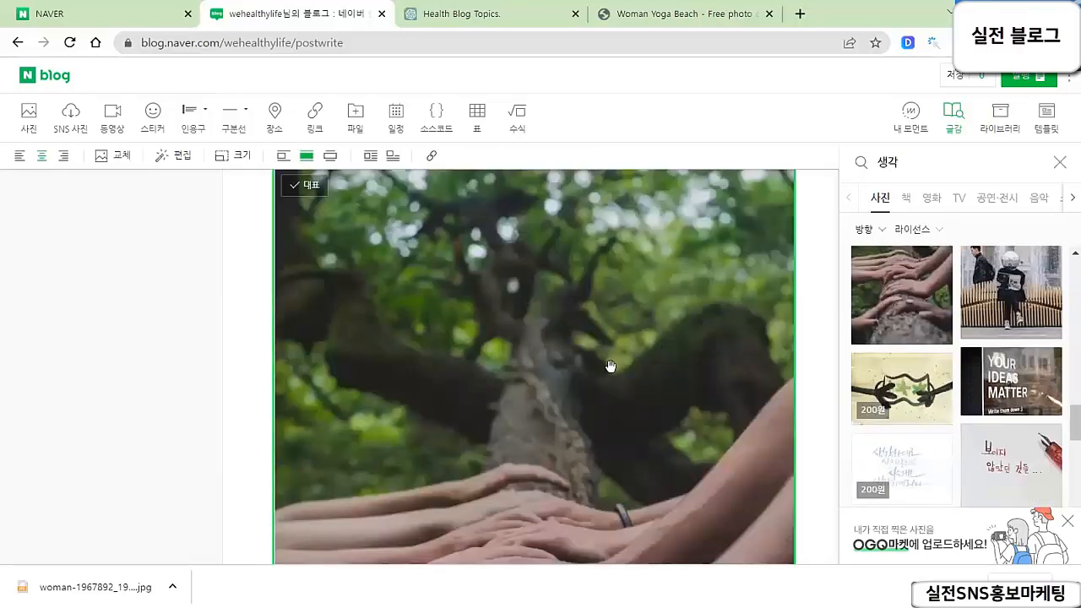
scroll(622, 386, down, 3)
scroll(622, 386, down, 3)
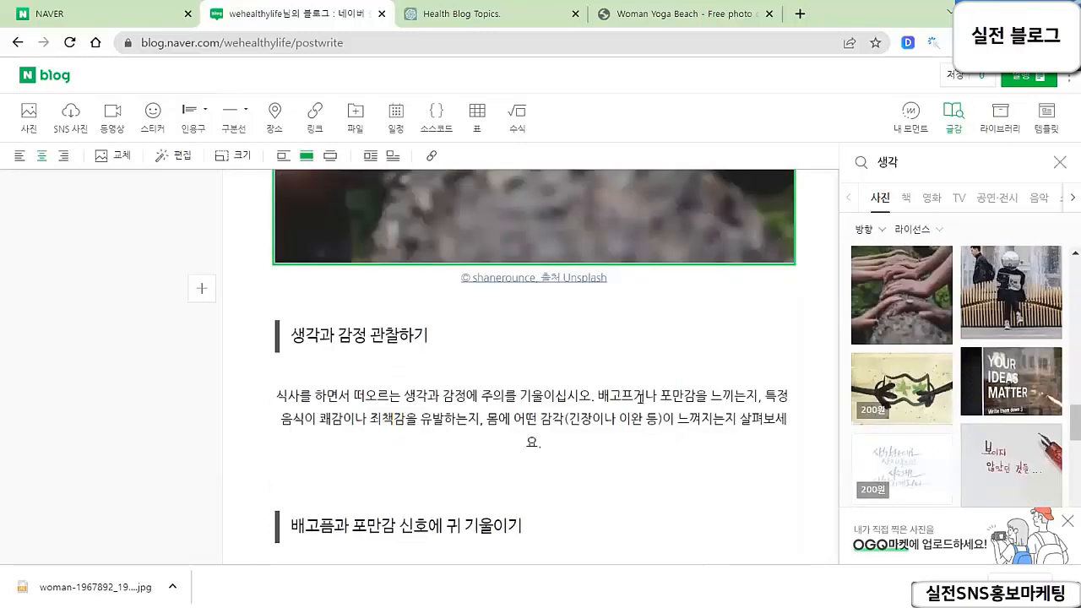
scroll(585, 419, down, 5)
Insert the cheering fox sticker on the empty line below the gratitude paragraph
scroll(603, 449, down, 2)
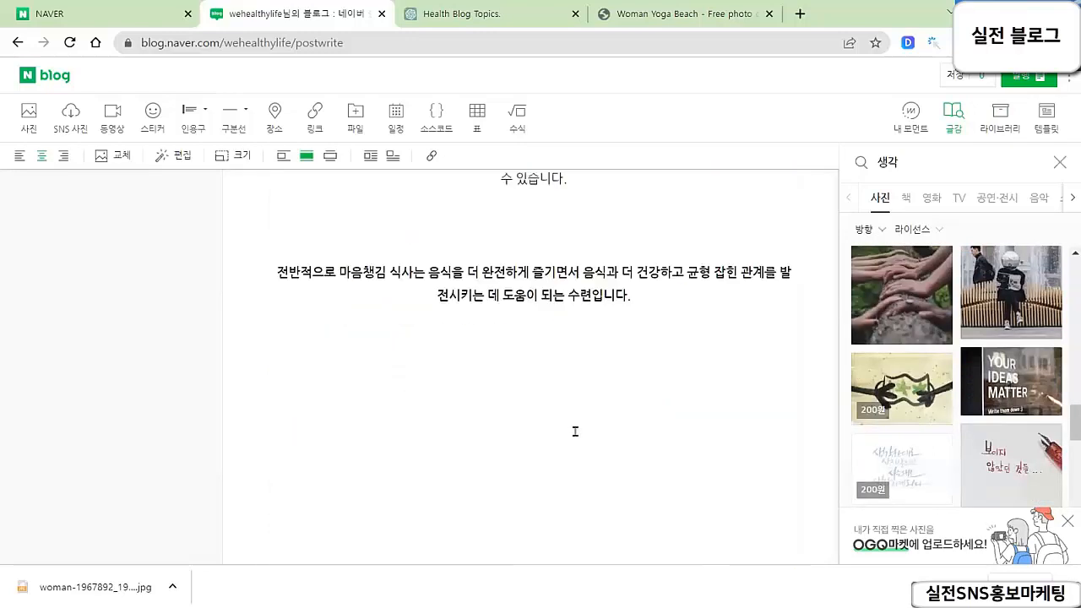
scroll(600, 442, up, 3)
click(617, 456)
click(640, 464)
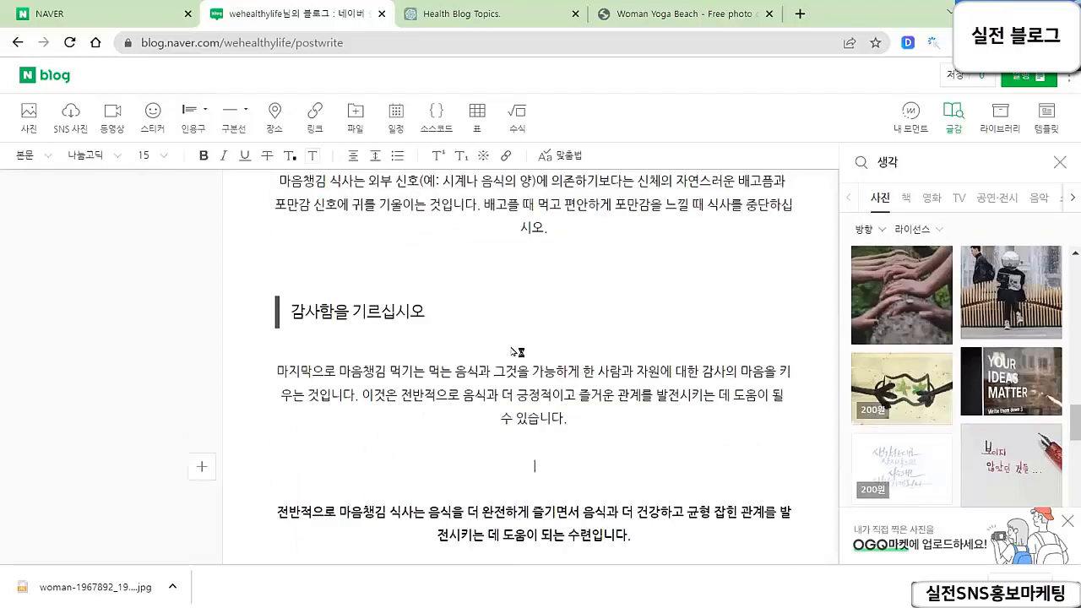
scroll(199, 313, down, 2)
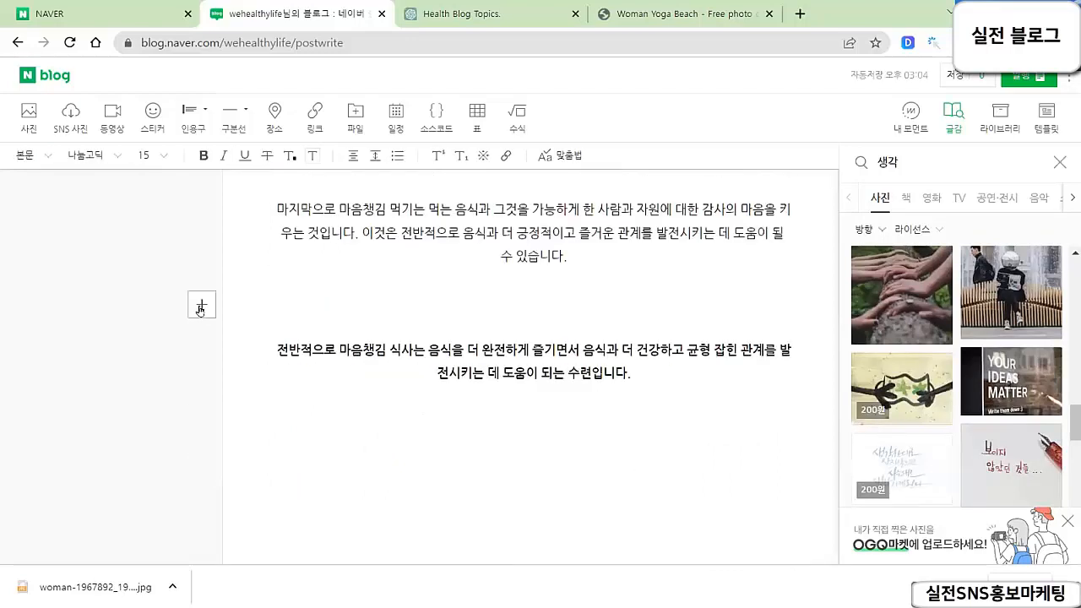
click(201, 305)
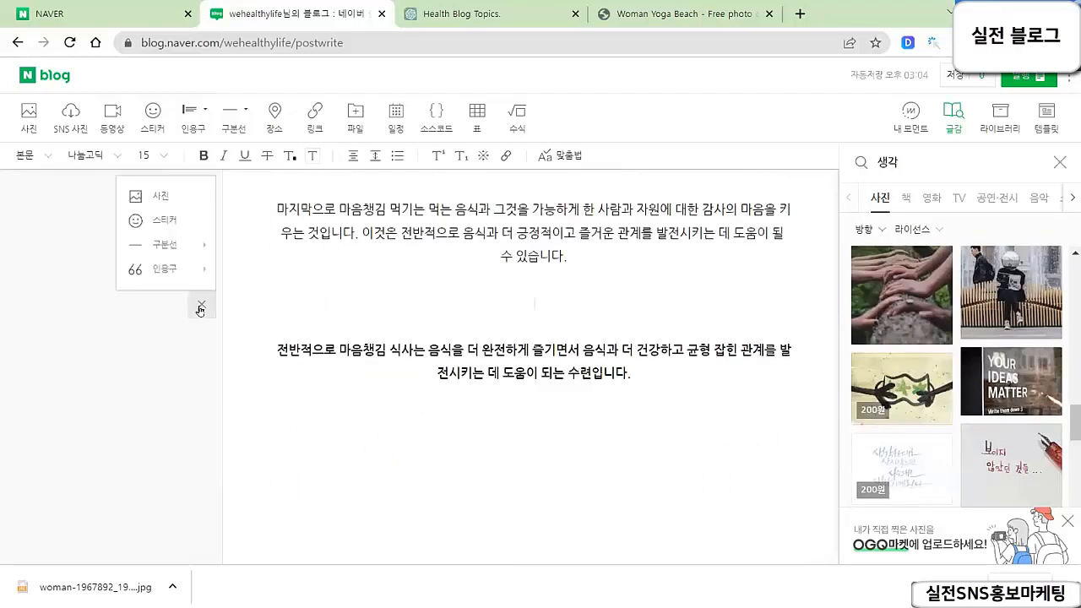
click(164, 221)
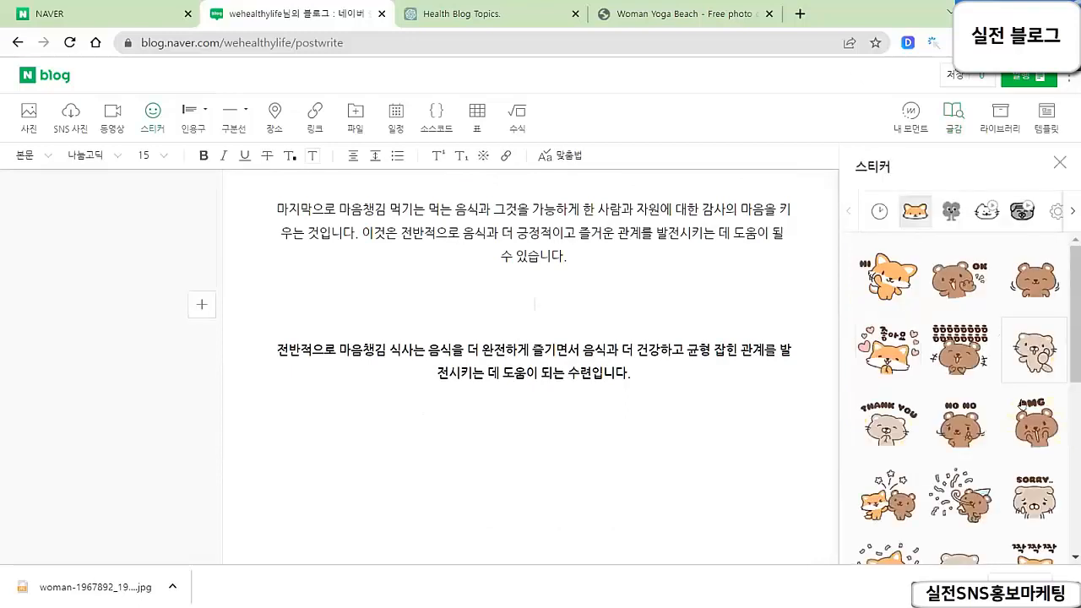
scroll(961, 329, down, 2)
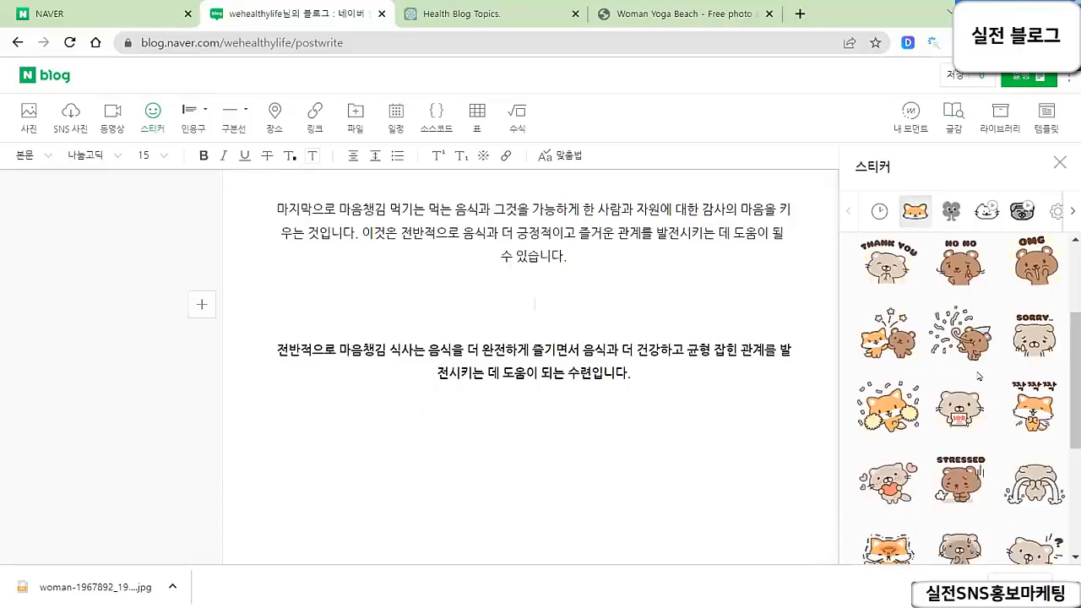
click(951, 212)
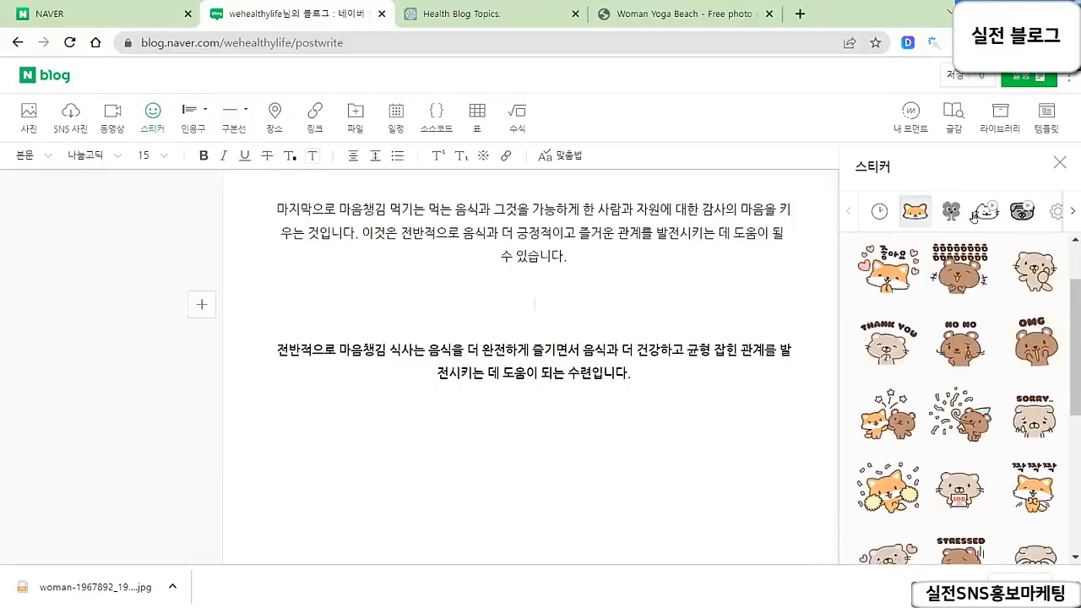
click(1014, 221)
click(915, 212)
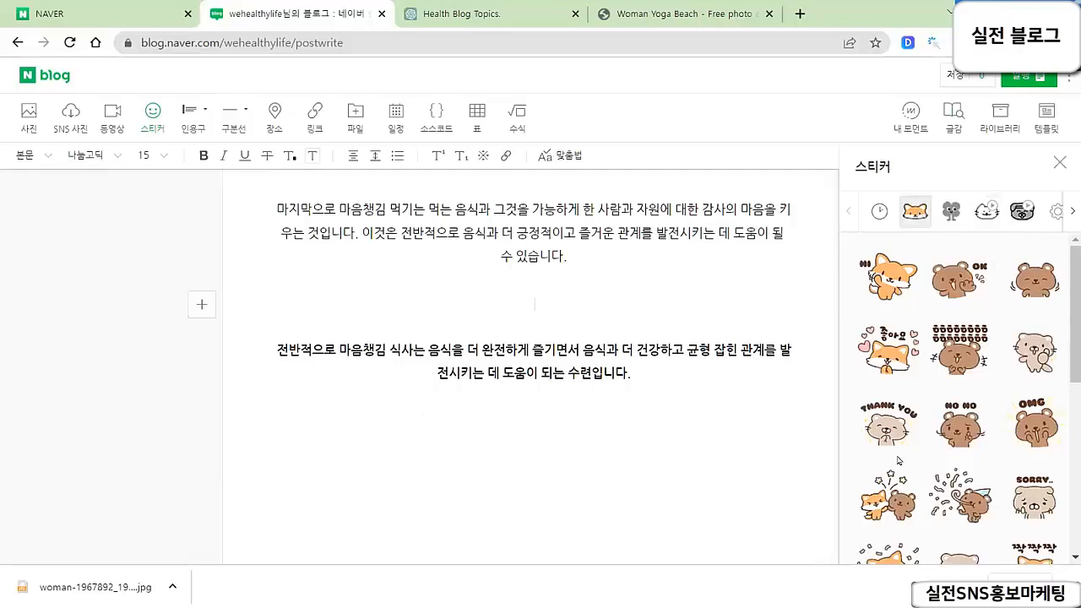
scroll(895, 460, down, 2)
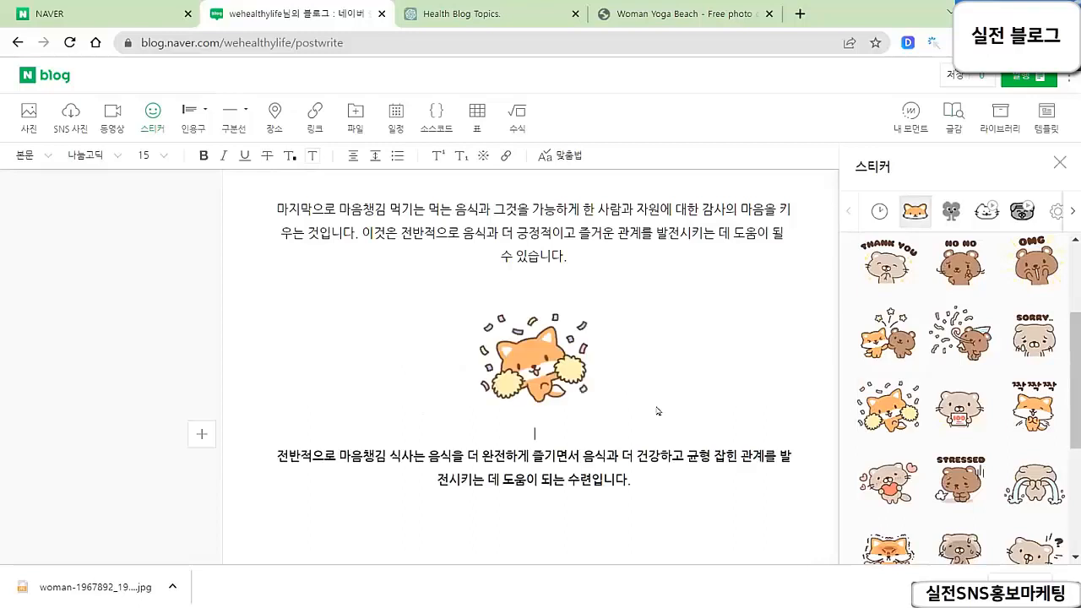
Type the closing line 항상 건강하세요. beneath the sticker, followed by a new line
text(항상 ㄱ)
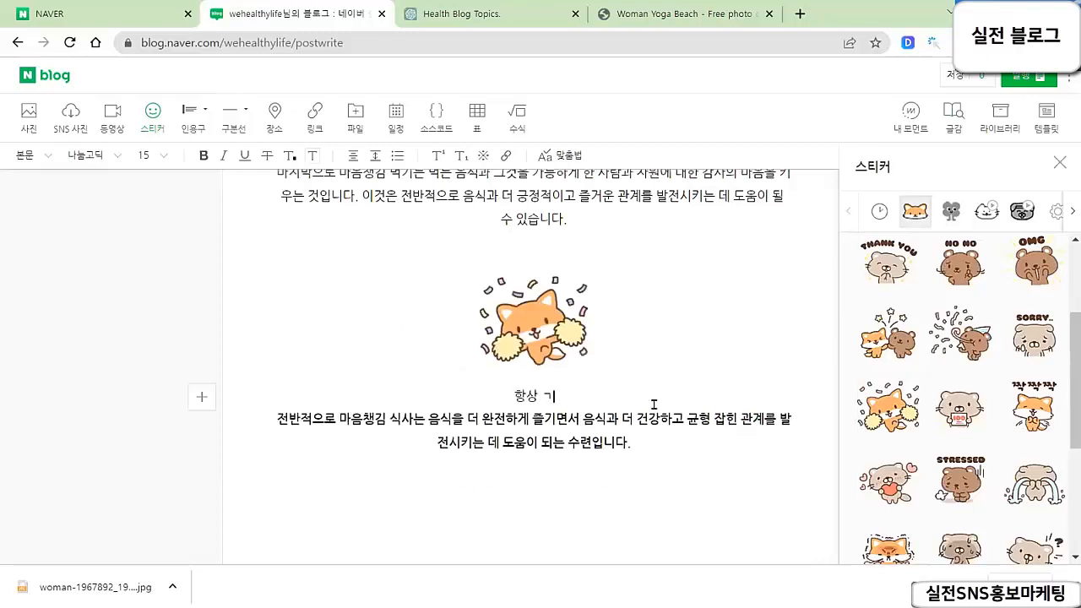
text(건강하세요.)
key(Return)
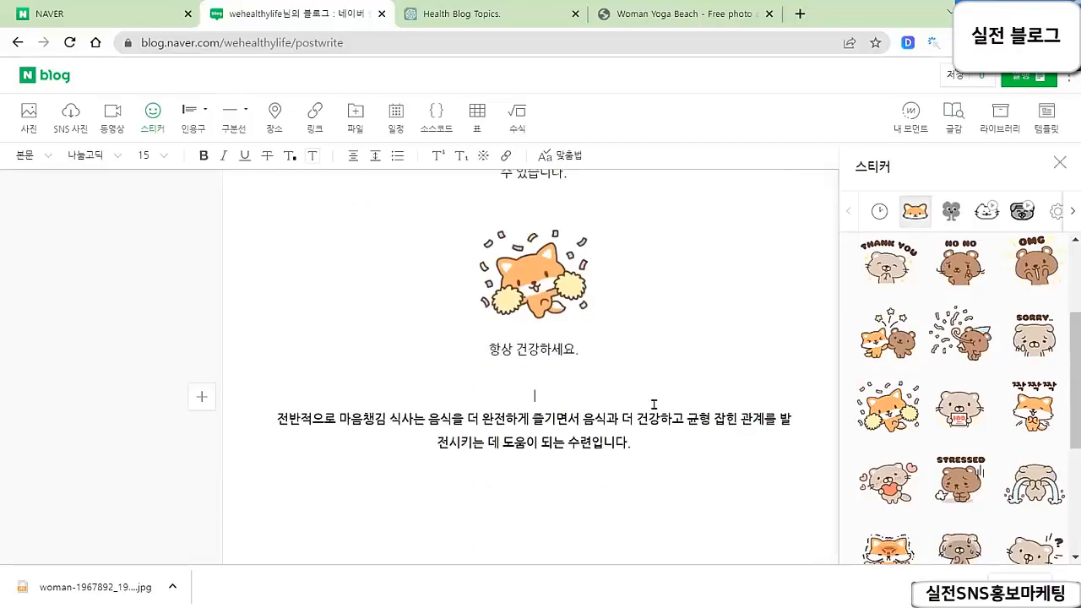
key(Up)
key(Up)
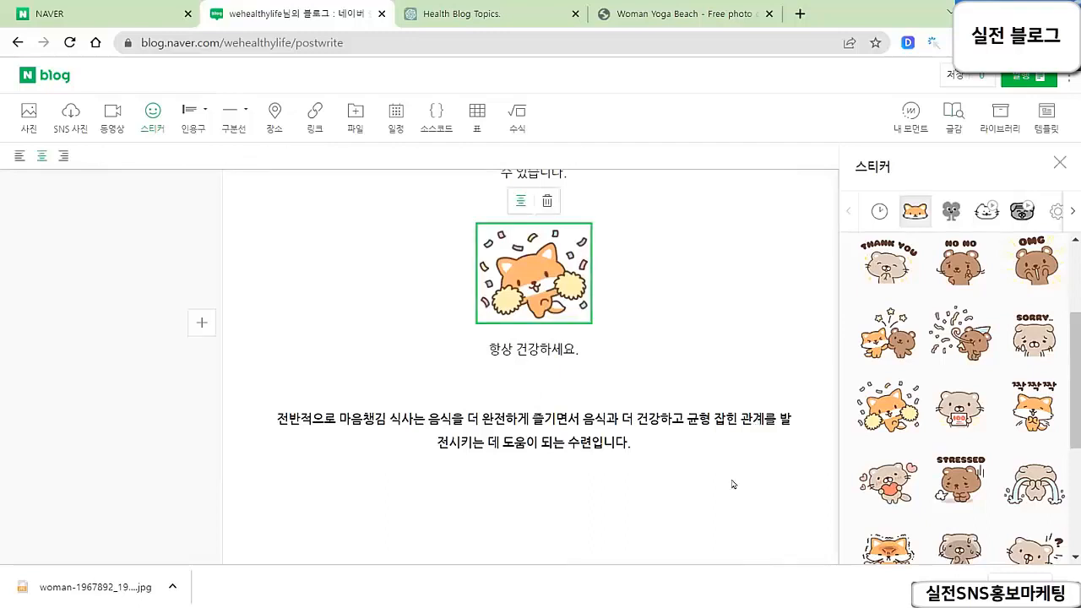
key(Down)
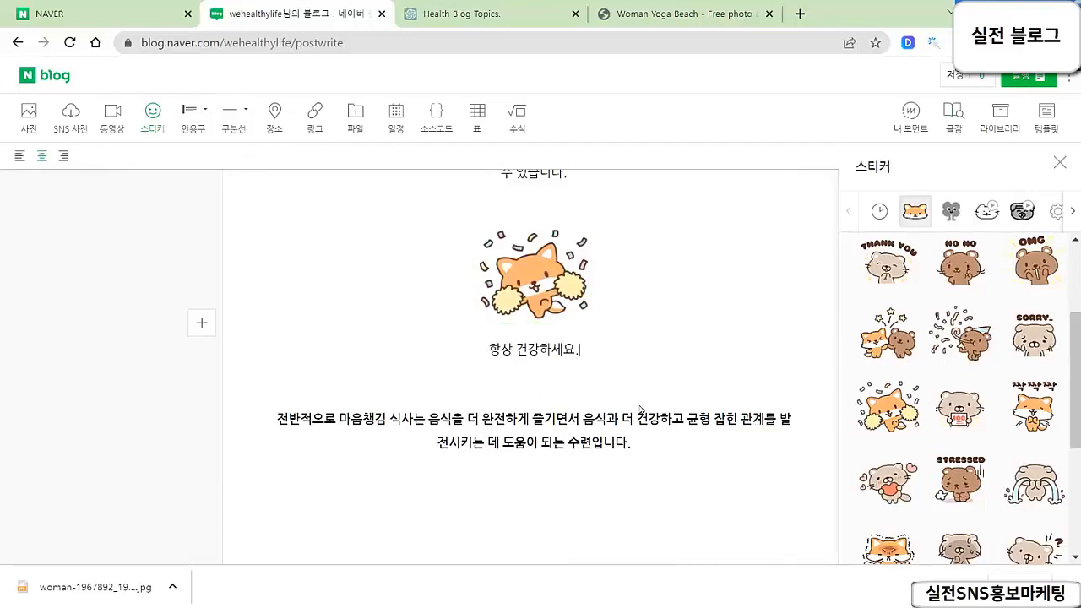
scroll(605, 438, up, 4)
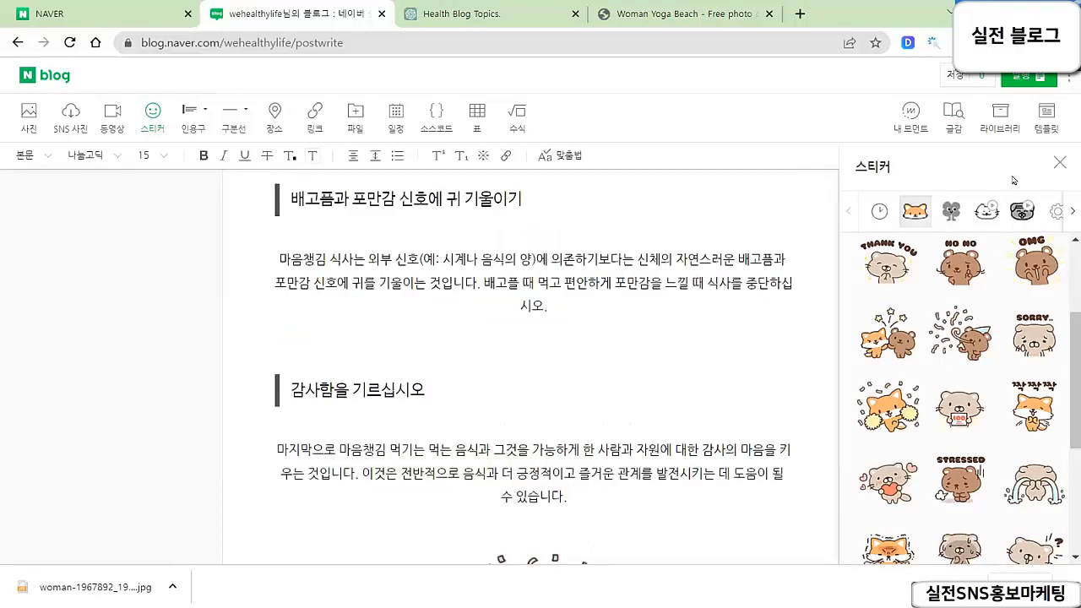
Mark the yoga beach photo with the 대표 badge as the post's representative image
scroll(456, 460, up, 5)
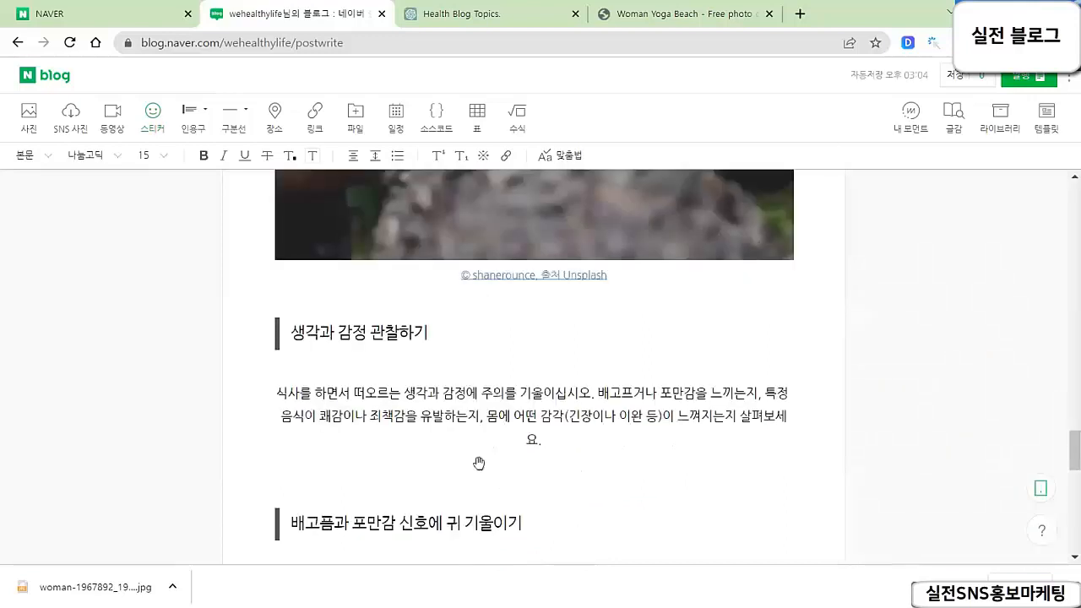
scroll(490, 448, up, 5)
scroll(507, 507, down, 8)
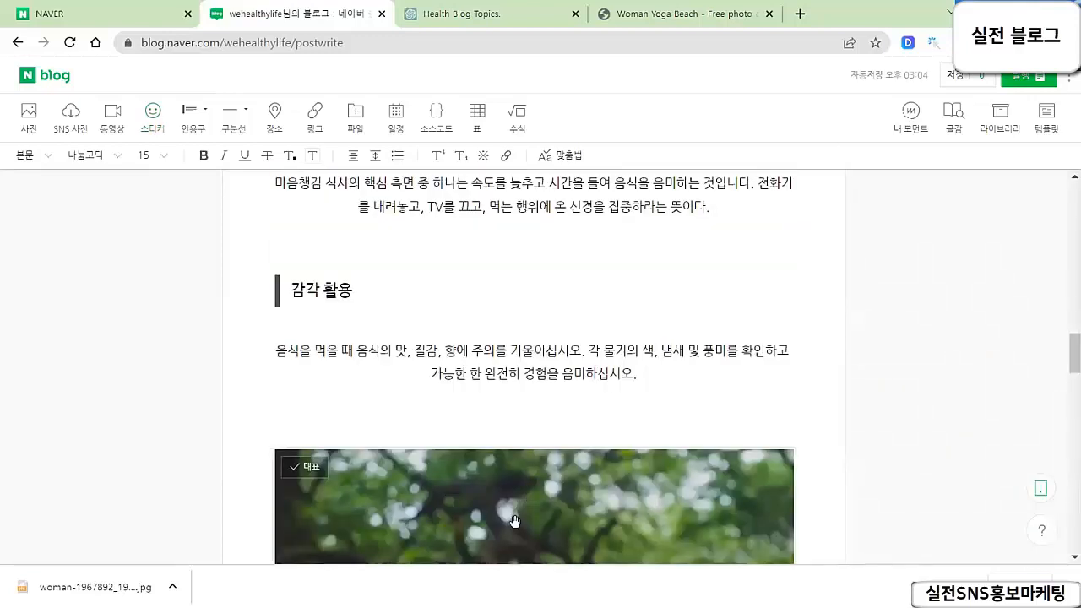
scroll(485, 406, up, 3)
scroll(536, 389, up, 5)
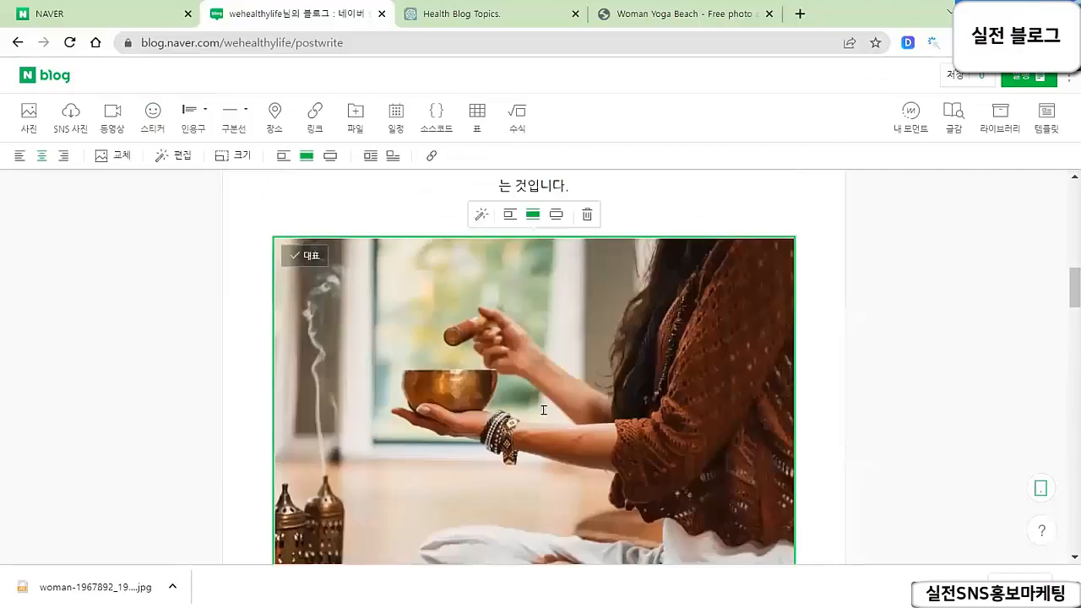
scroll(543, 405, up, 5)
click(331, 270)
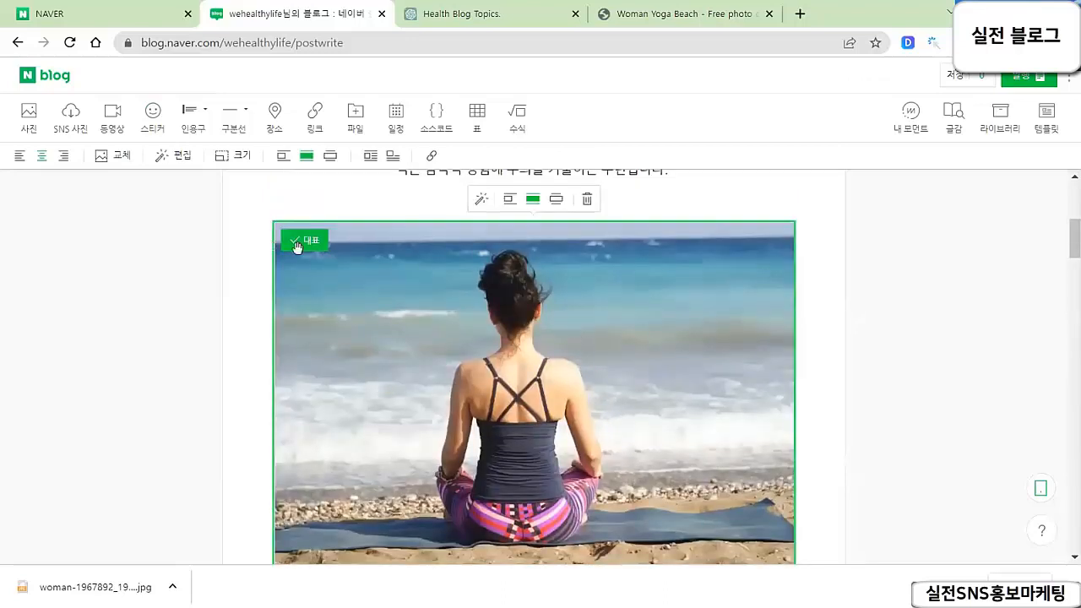
scroll(381, 470, down, 4)
scroll(444, 410, down, 3)
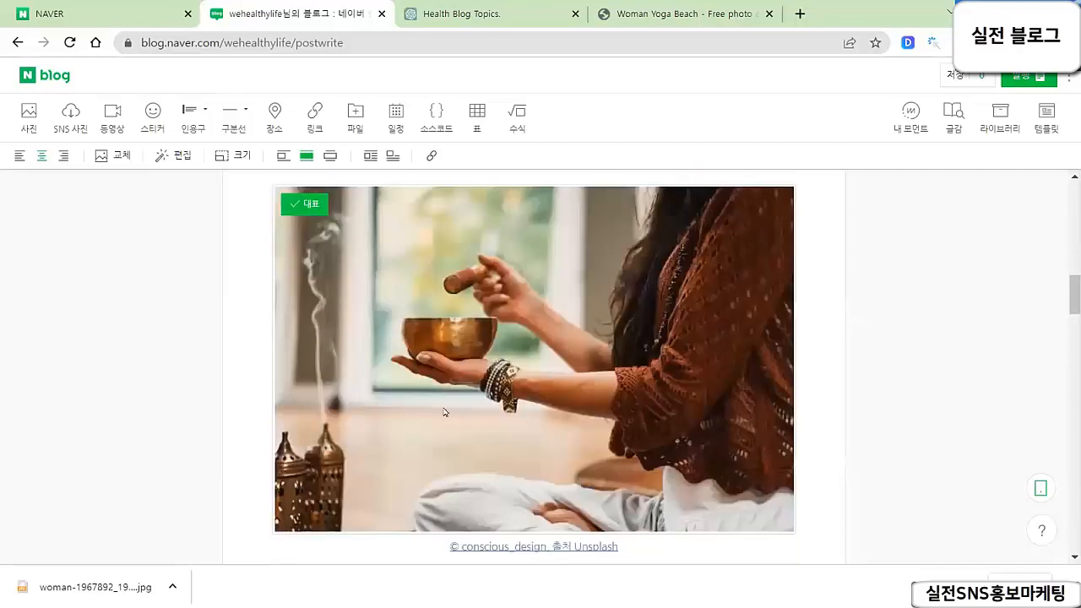
scroll(352, 350, up, 3)
scroll(269, 379, up, 7)
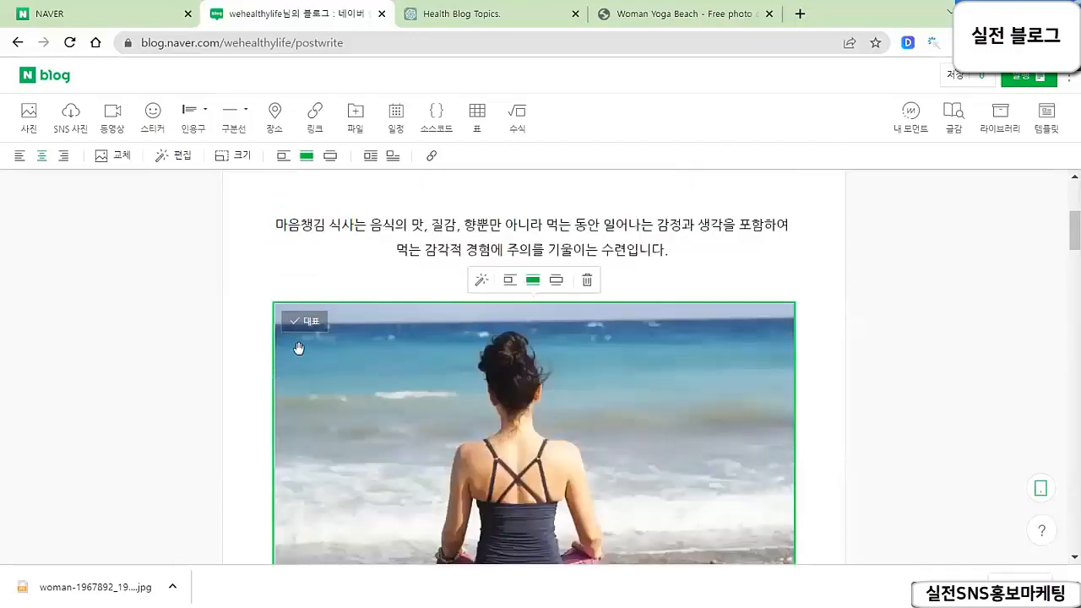
click(309, 326)
click(646, 25)
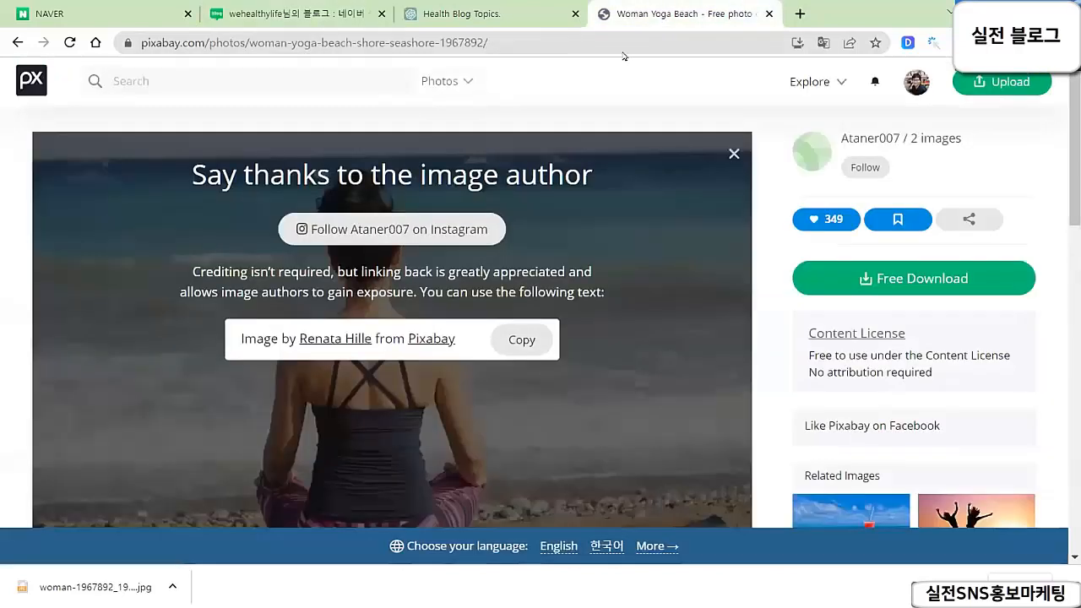
Search NAVER for 건강한삶
click(622, 53)
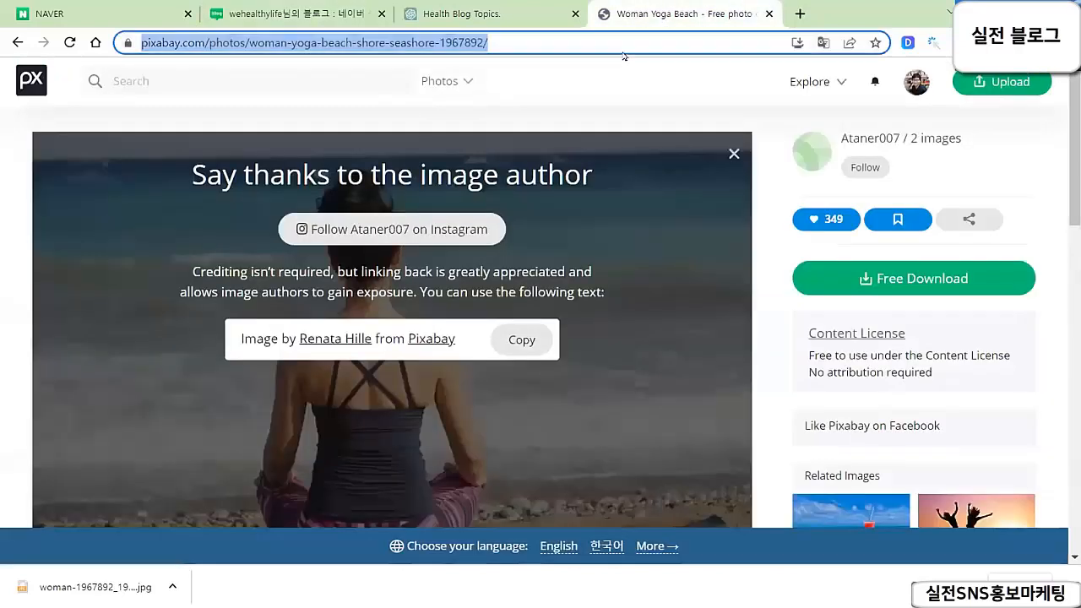
text(ㅜ)
key(Escape)
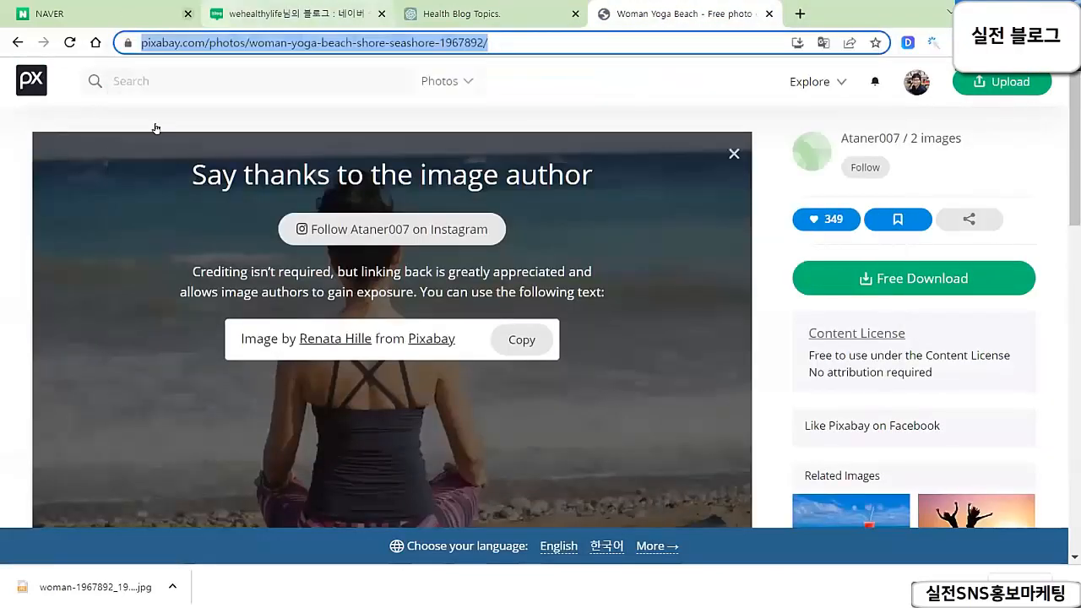
key(ctrl+1)
text(ㄱ)
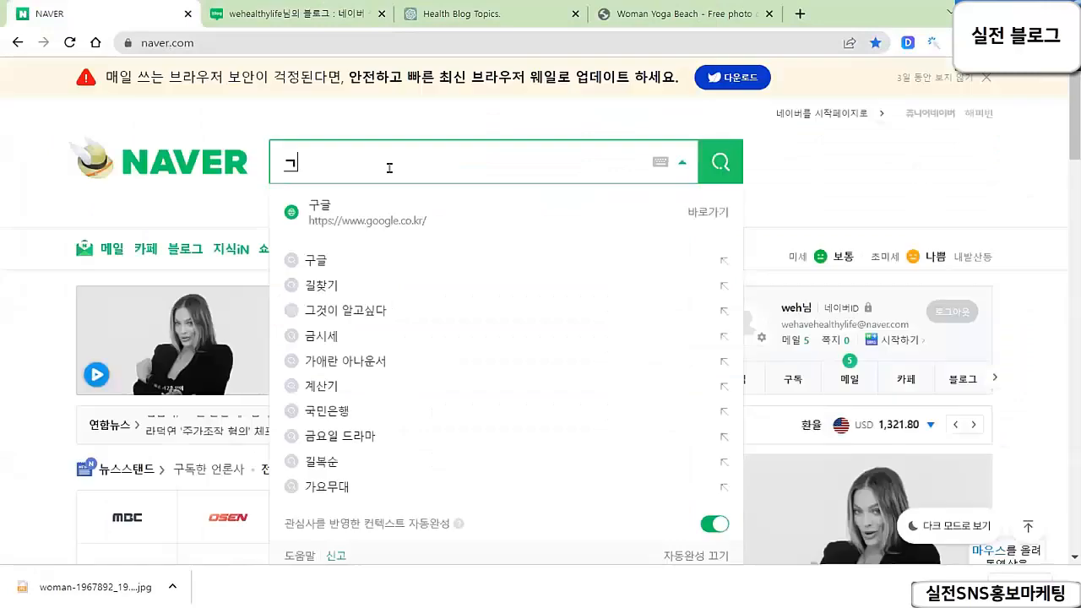
key(BackSpace)
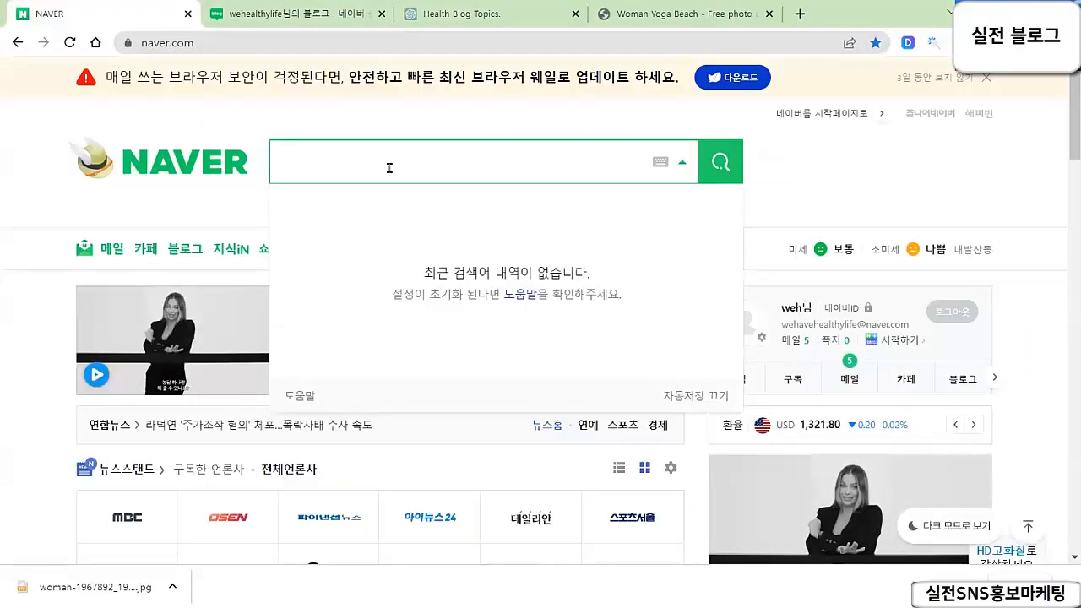
text(행)
key(BackSpace)
text(건개)
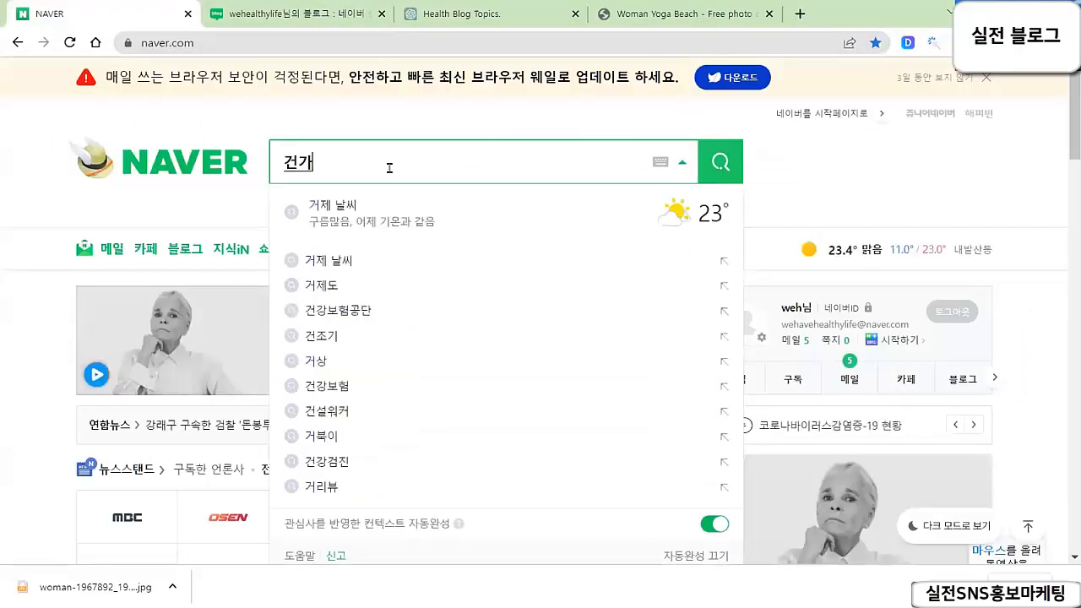
key(BackSpace)
text(강한삶)
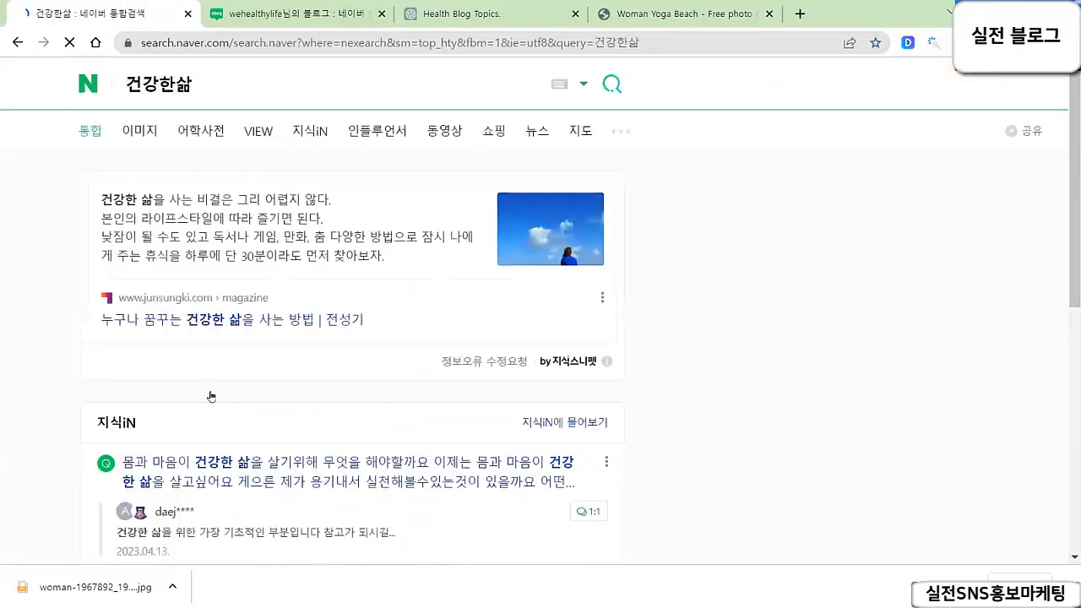
Browse the 건강한삶 results down to the VIEW blog section, then return to the post editor
scroll(213, 409, down, 2)
scroll(208, 395, down, 5)
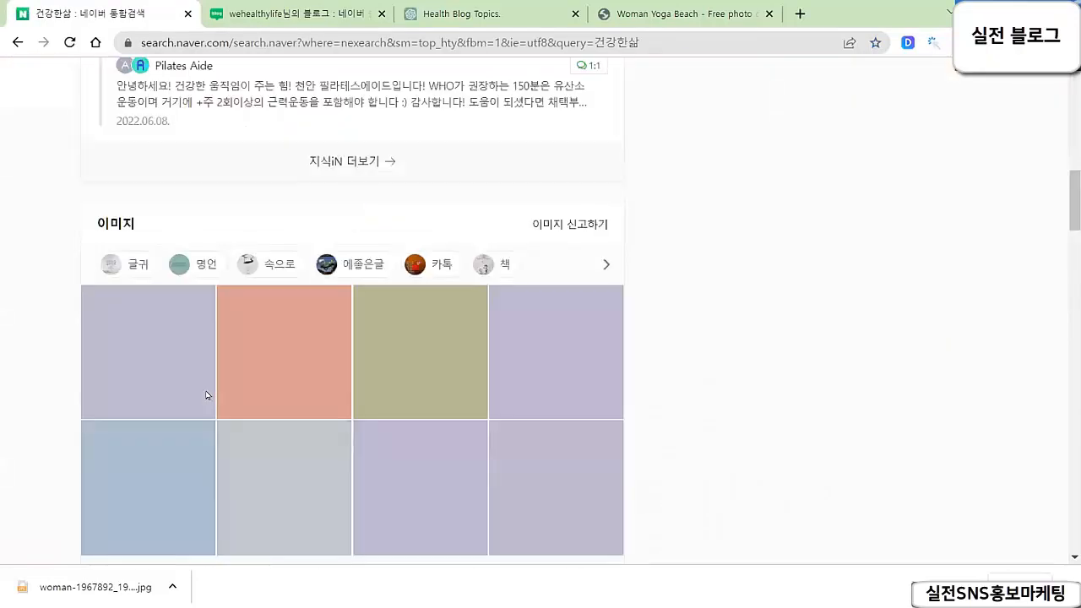
scroll(201, 393, down, 10)
scroll(158, 362, down, 5)
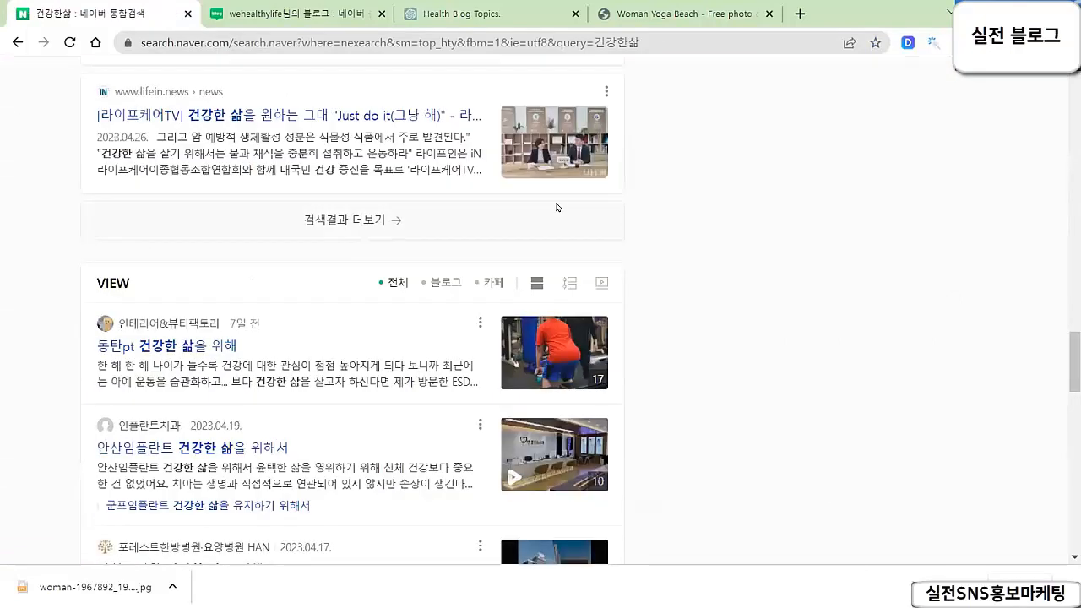
scroll(557, 205, down, 2)
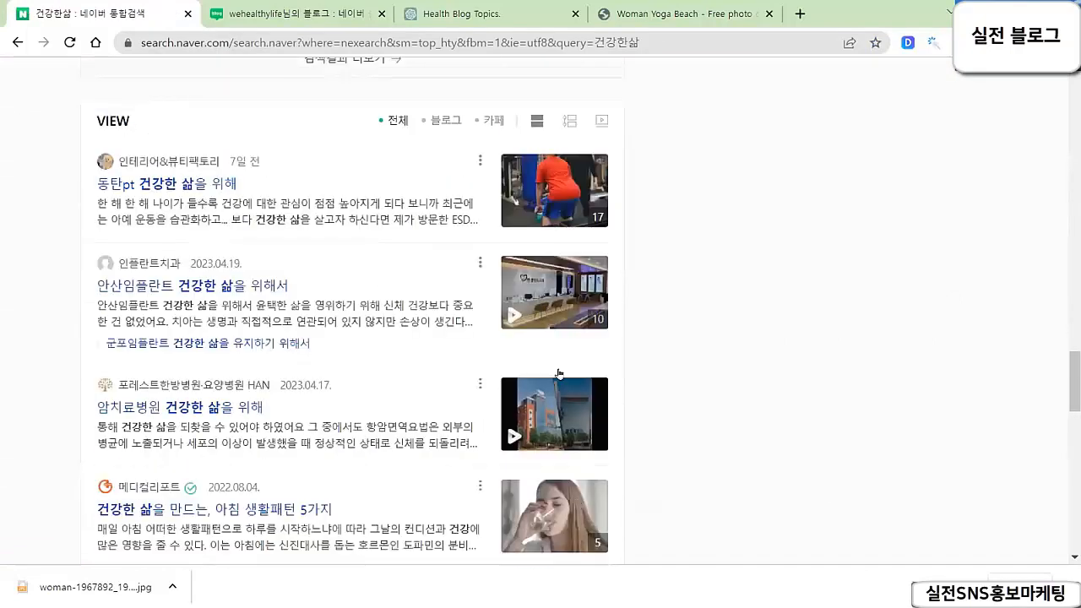
scroll(562, 384, down, 1)
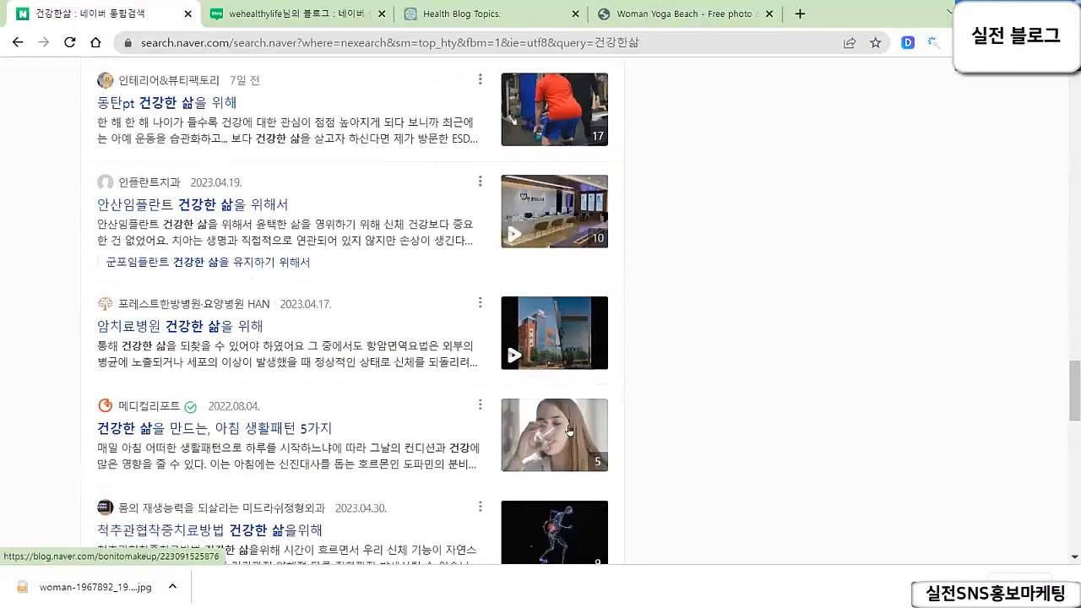
scroll(565, 435, down, 3)
scroll(542, 435, up, 1)
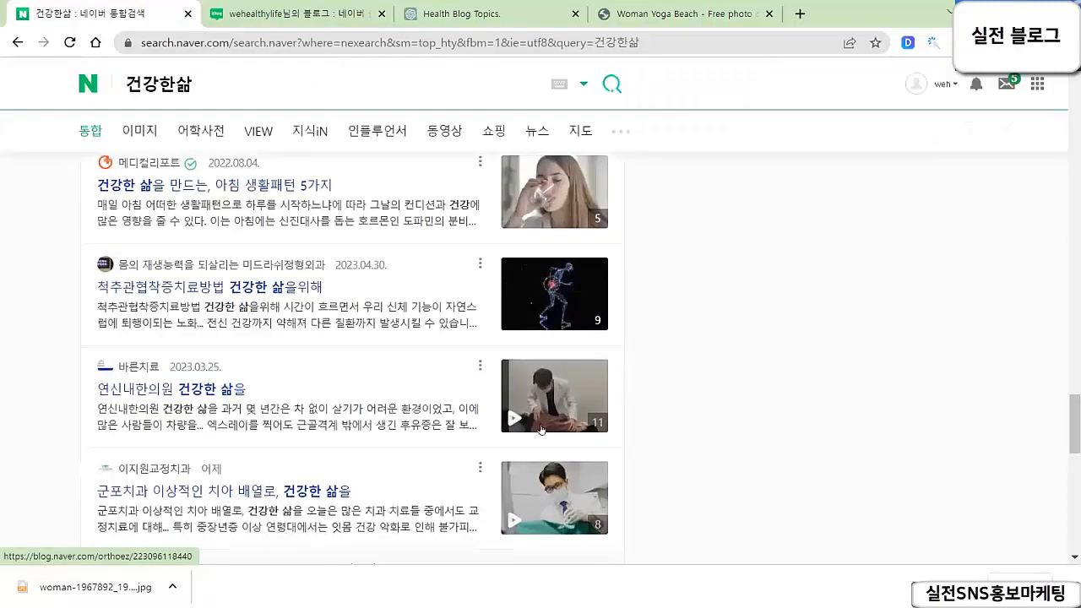
scroll(541, 423, up, 3)
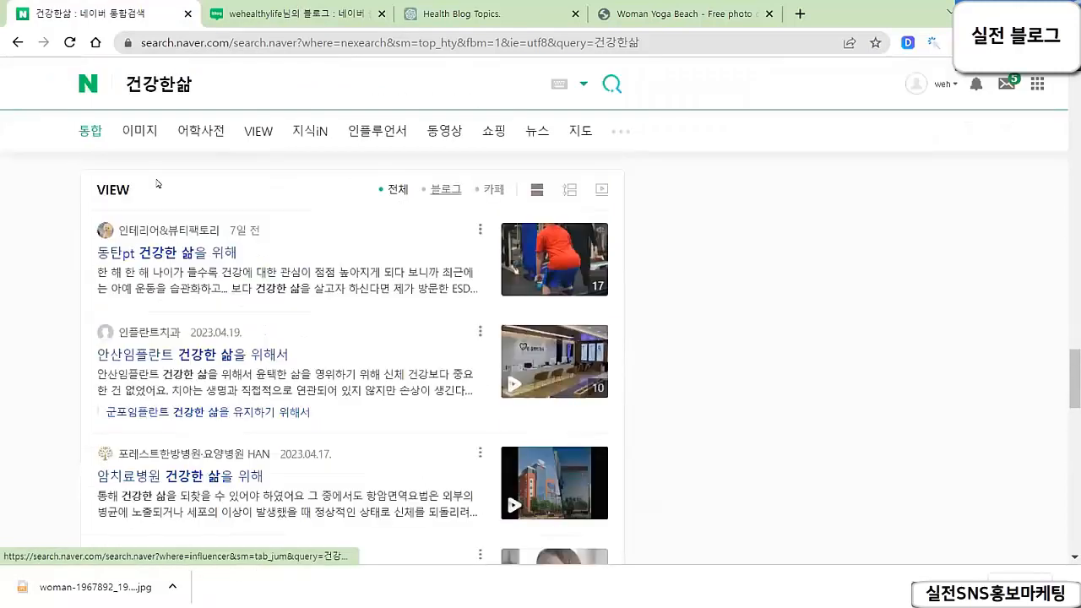
click(297, 13)
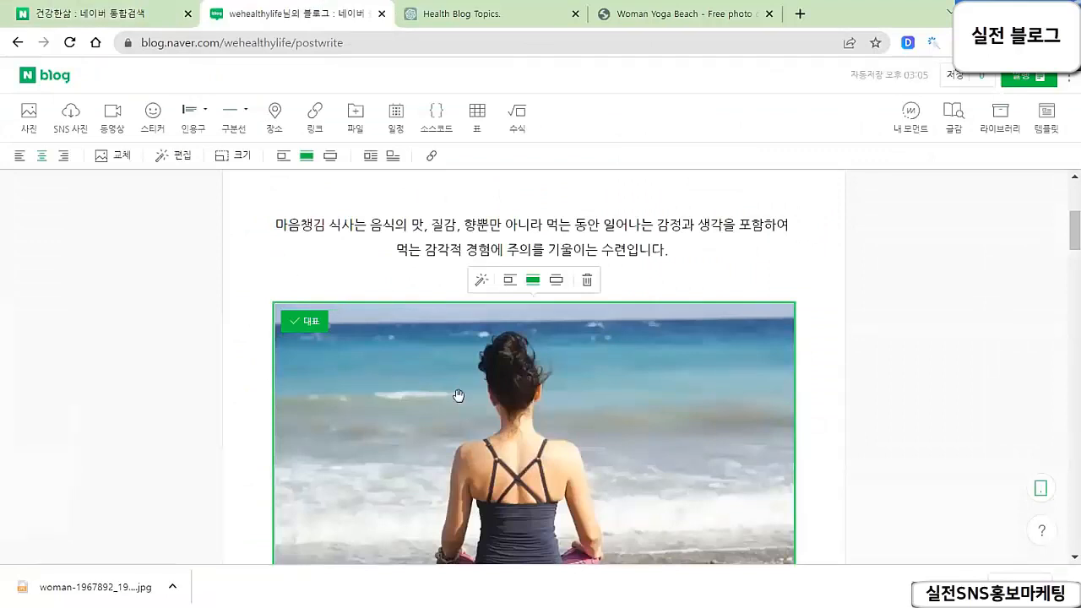
Place the caret after 수련입니다. at the end of the intro paragraph
click(717, 268)
click(282, 43)
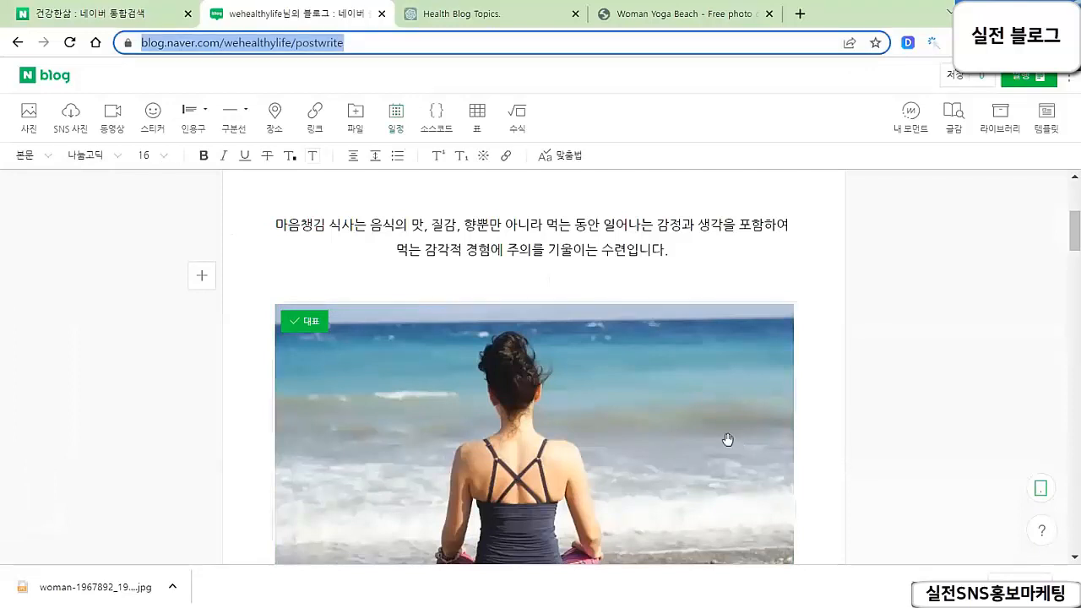
click(969, 258)
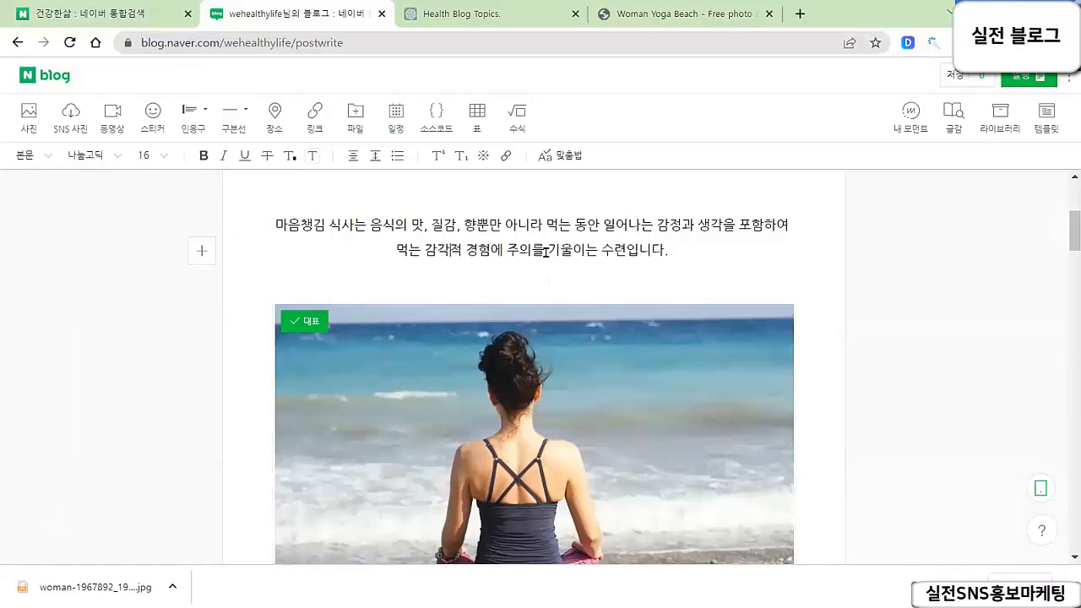
click(714, 269)
scroll(722, 254, down, 2)
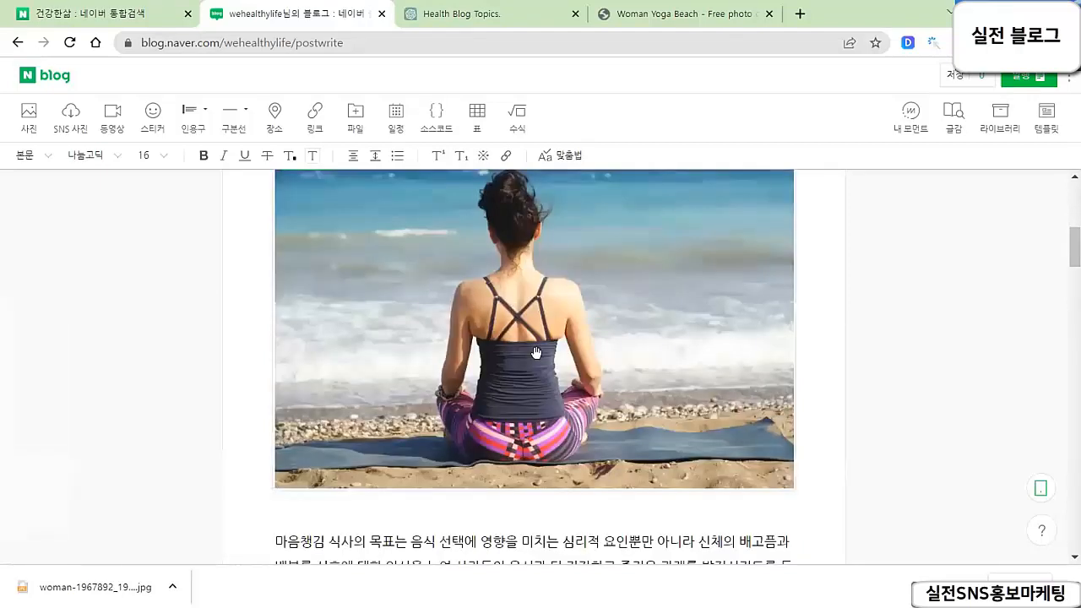
scroll(585, 366, down, 3)
scroll(555, 380, up, 3)
scroll(746, 229, up, 2)
click(788, 237)
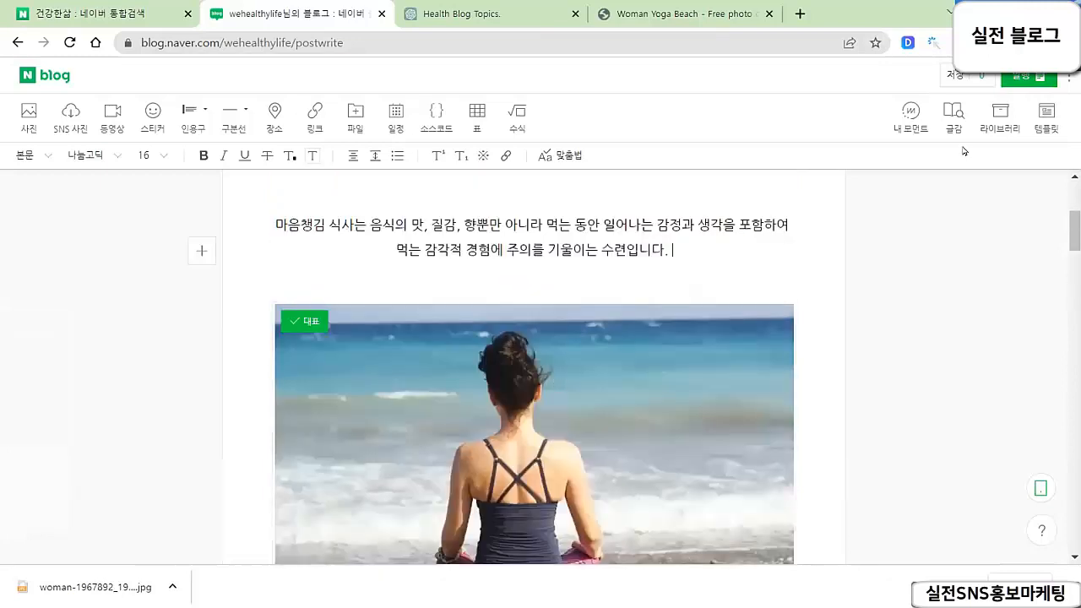
Select the beach yoga photo in the post
click(672, 437)
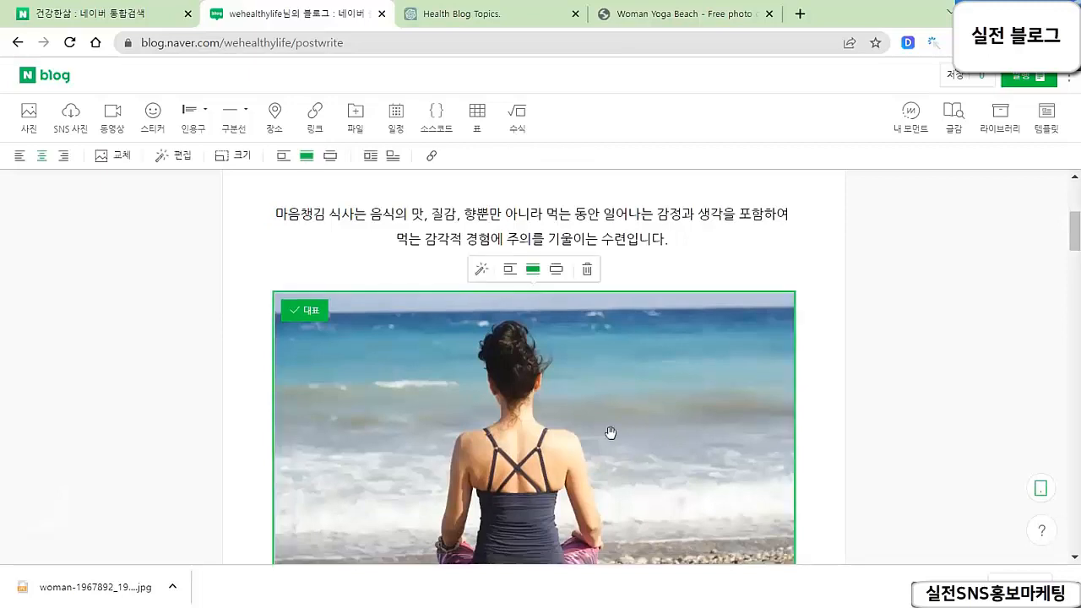
scroll(611, 431, down, 1)
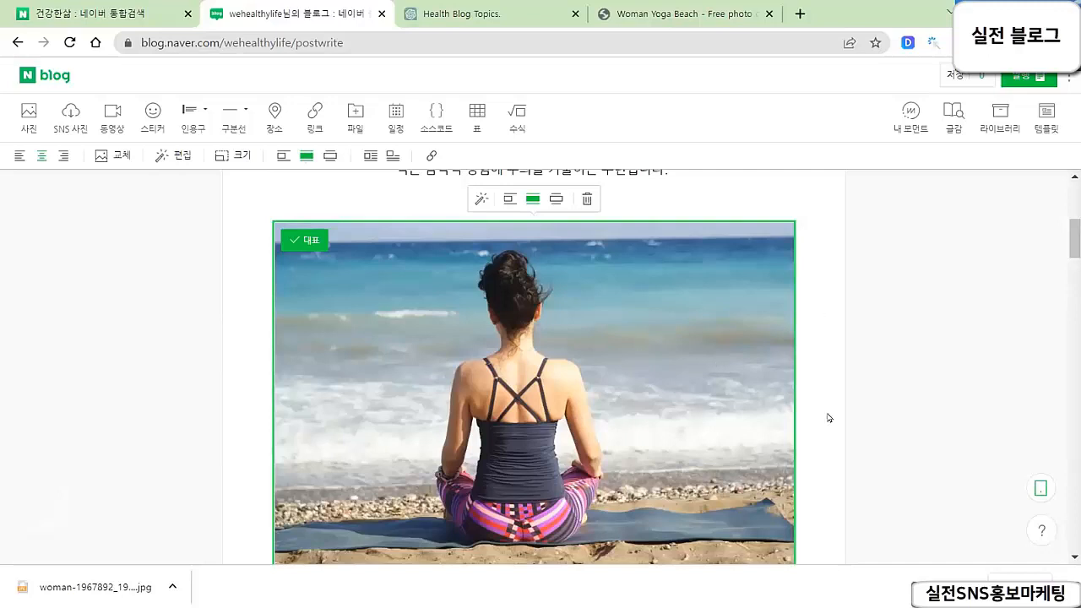
scroll(817, 420, up, 1)
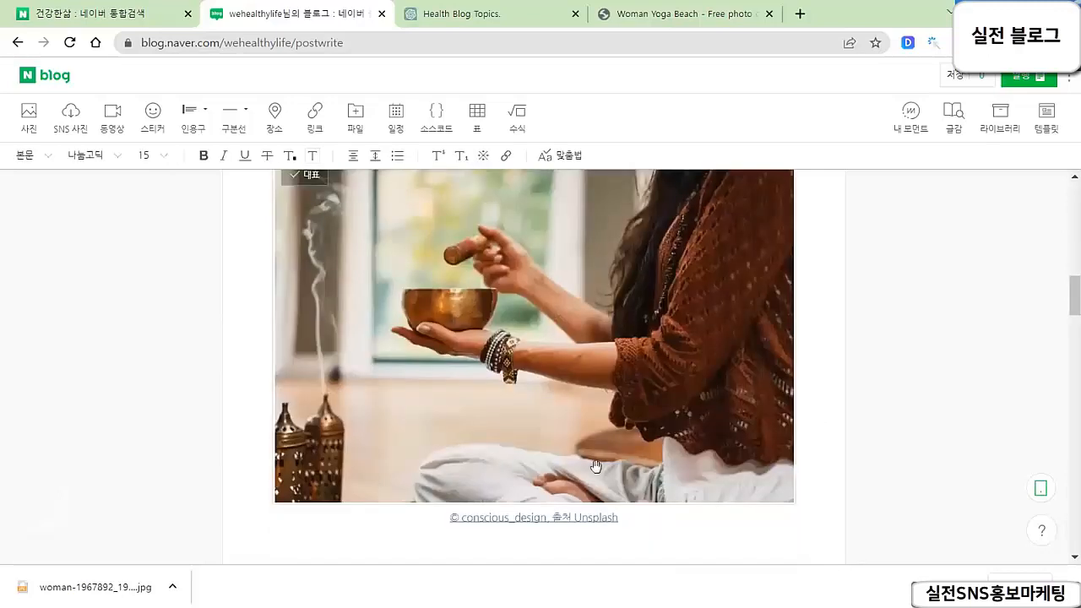
scroll(596, 465, down, 5)
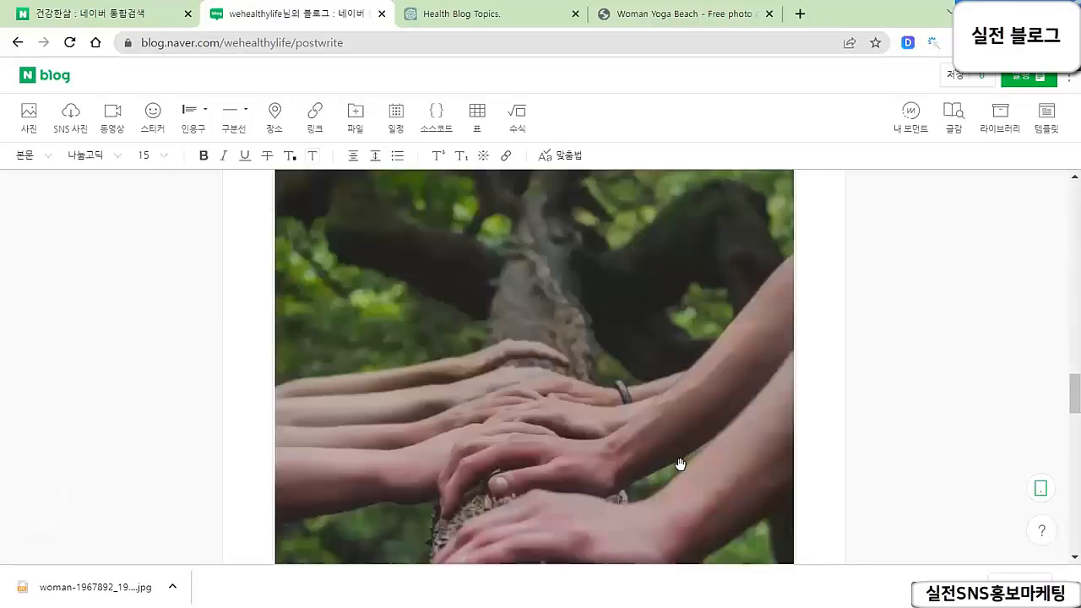
scroll(675, 465, down, 4)
scroll(671, 462, up, 10)
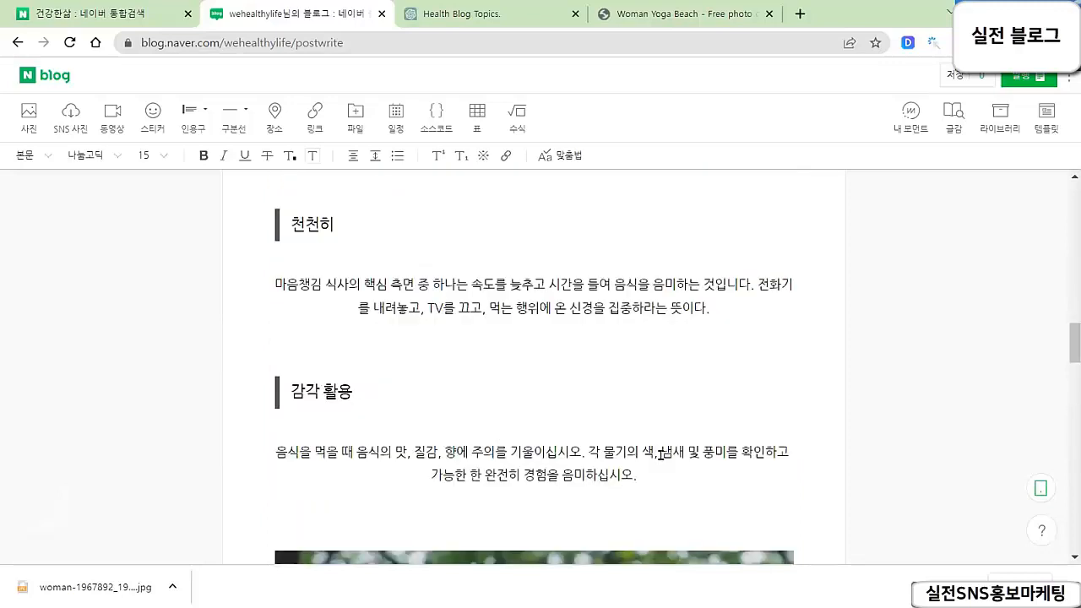
scroll(660, 448, up, 5)
scroll(662, 445, up, 1)
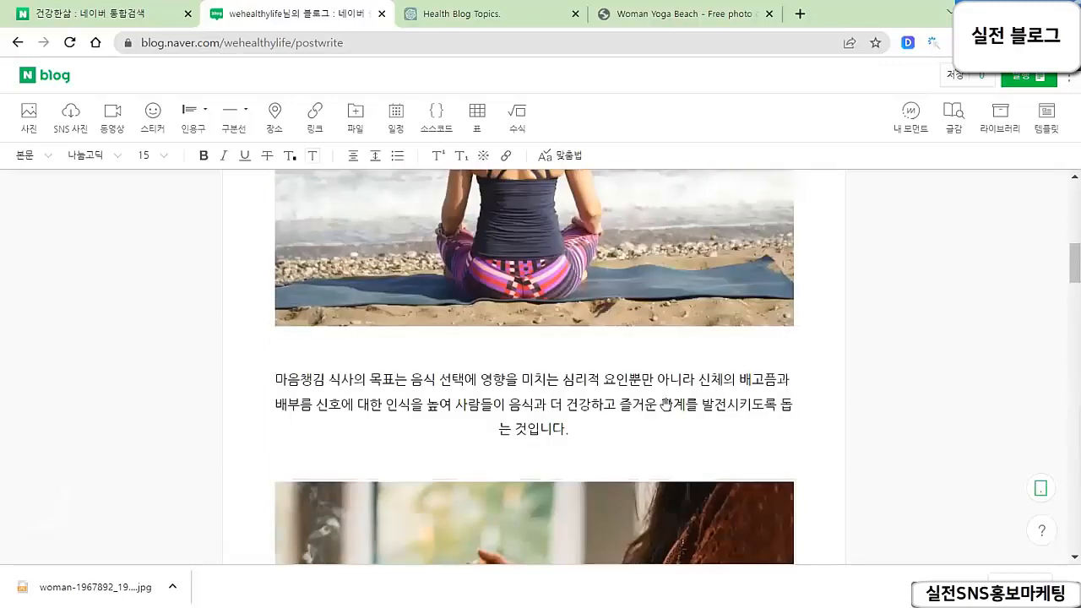
scroll(664, 341, up, 3)
click(296, 321)
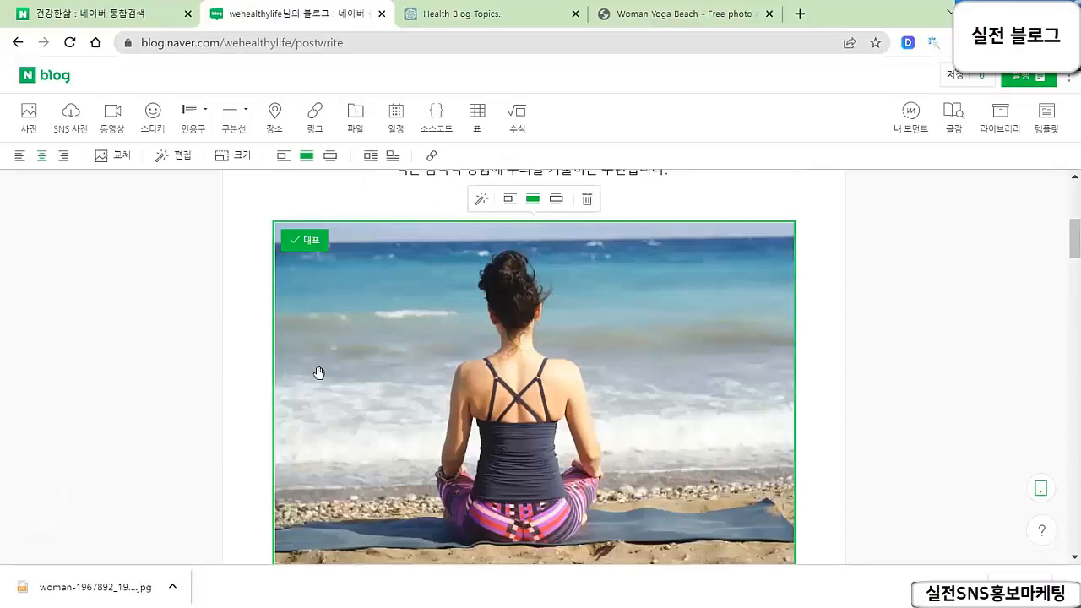
scroll(429, 416, down, 5)
scroll(447, 386, down, 4)
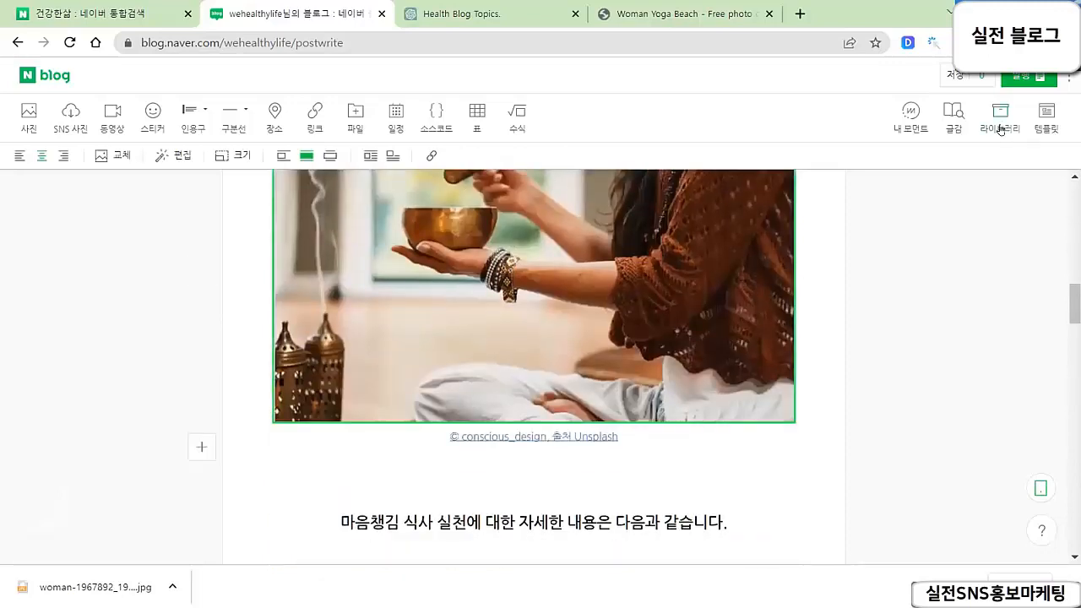
Open the beach yoga photo in the SmartEditor photo editor
click(949, 121)
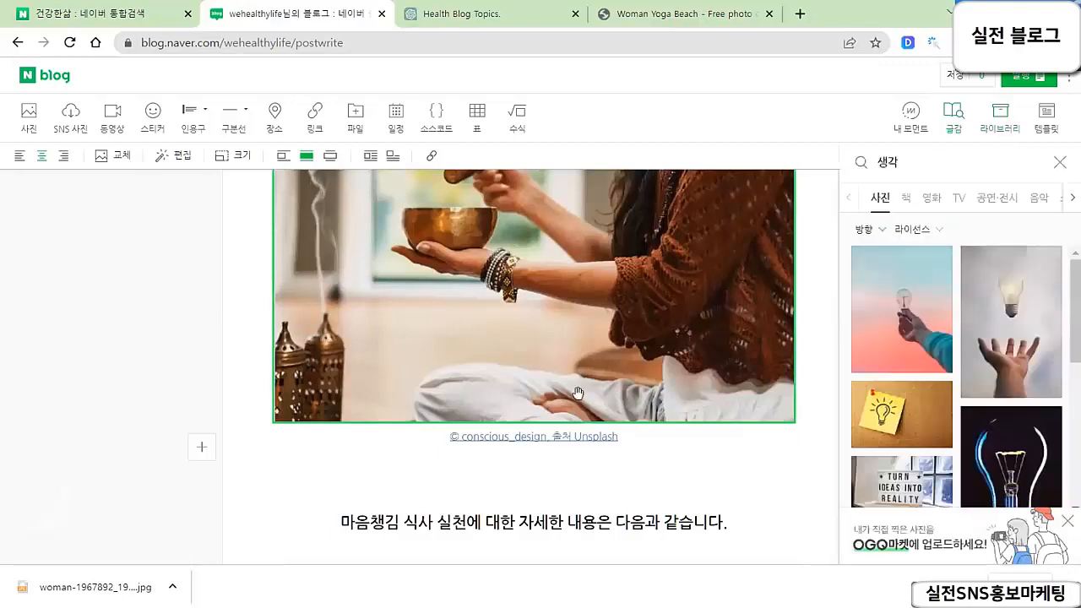
scroll(507, 380, up, 4)
scroll(587, 328, up, 2)
click(594, 372)
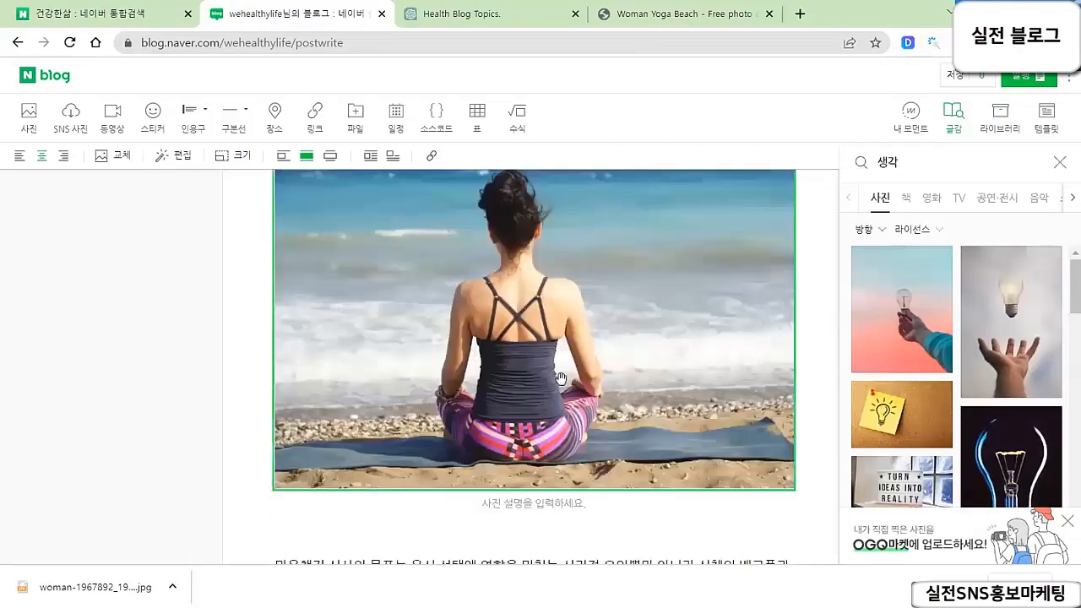
scroll(382, 325, up, 2)
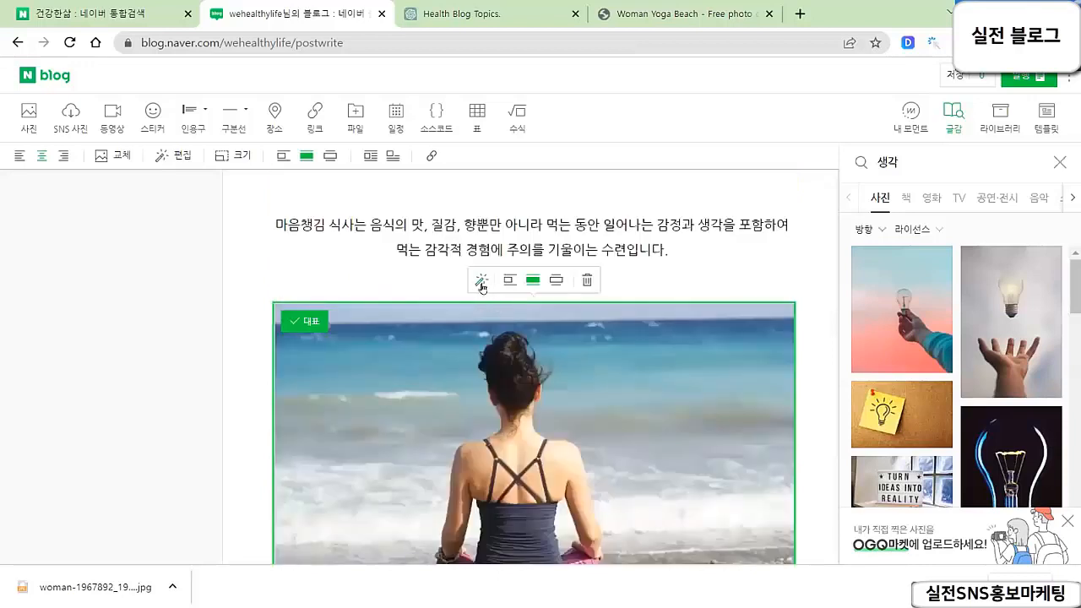
click(479, 281)
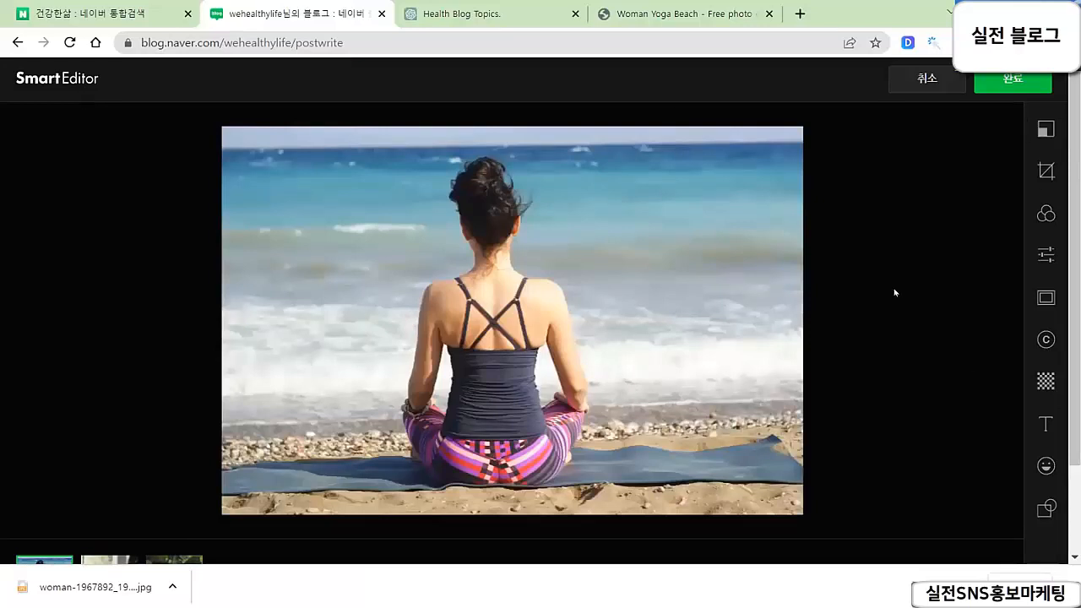
Crop the beach yoga photo slightly inward on all edges with 자르기, 회전
click(1045, 172)
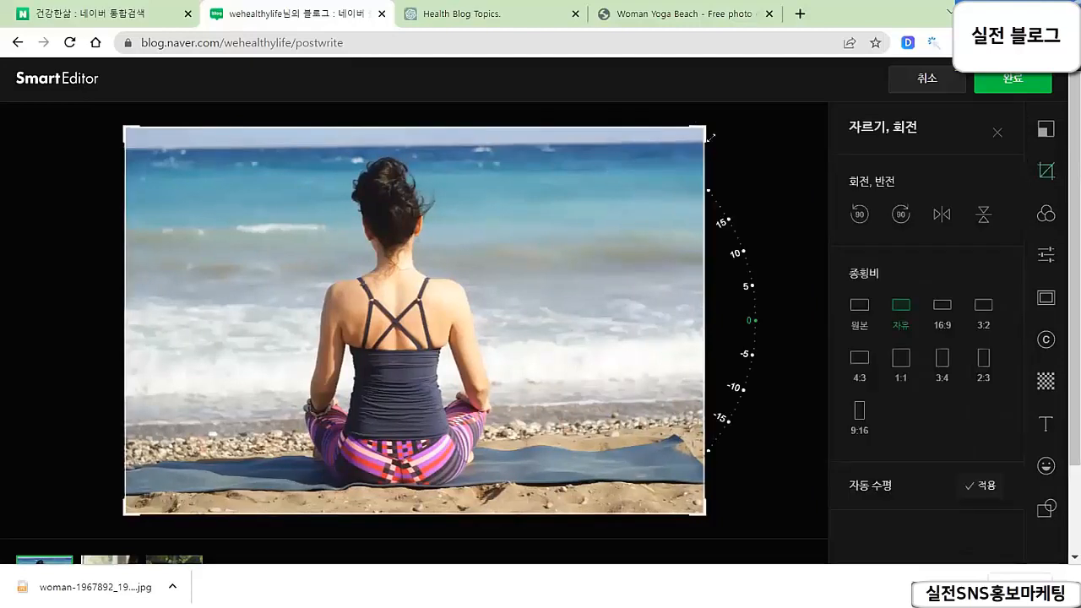
drag(709, 137, 717, 162)
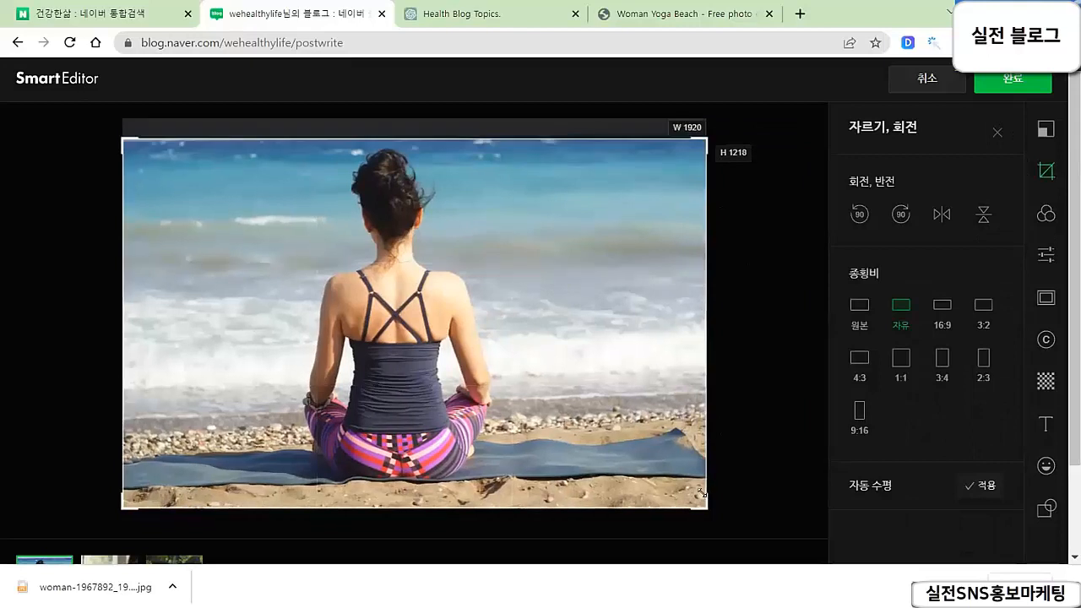
drag(706, 487, 708, 480)
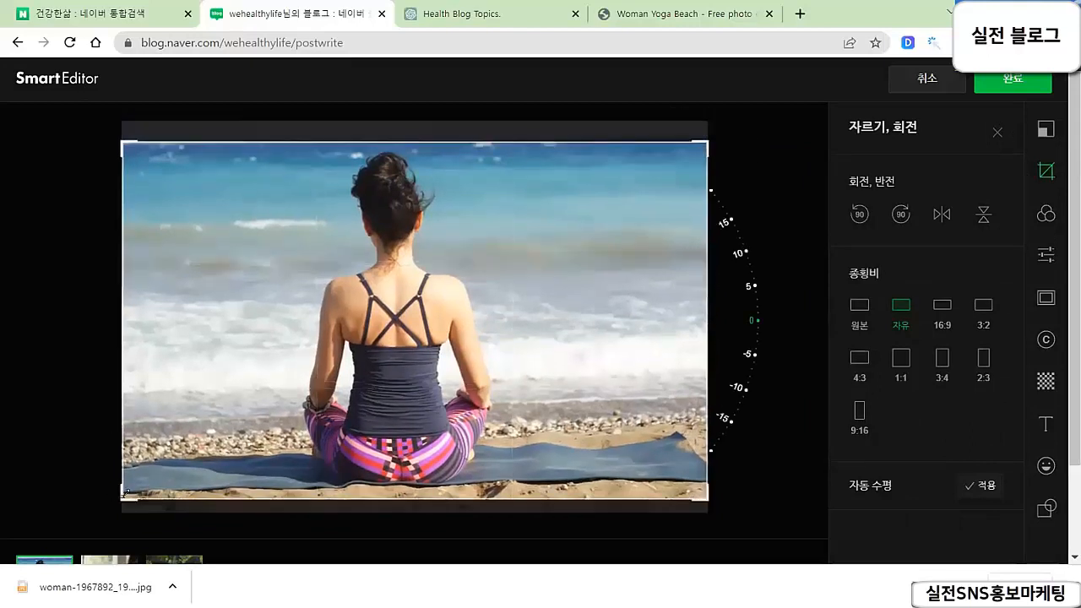
drag(127, 494, 140, 493)
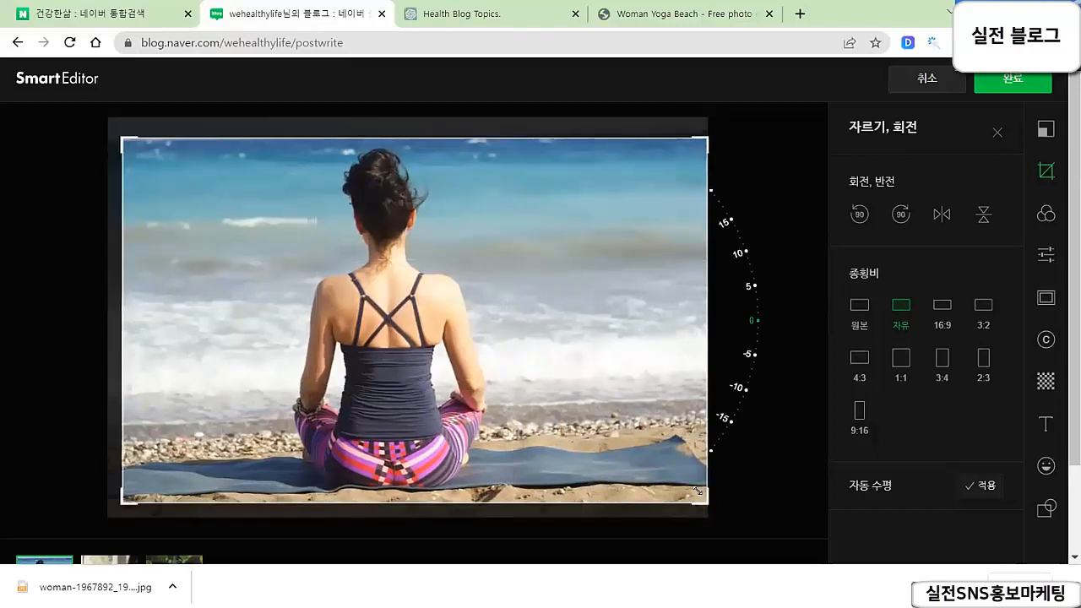
drag(686, 493, 756, 498)
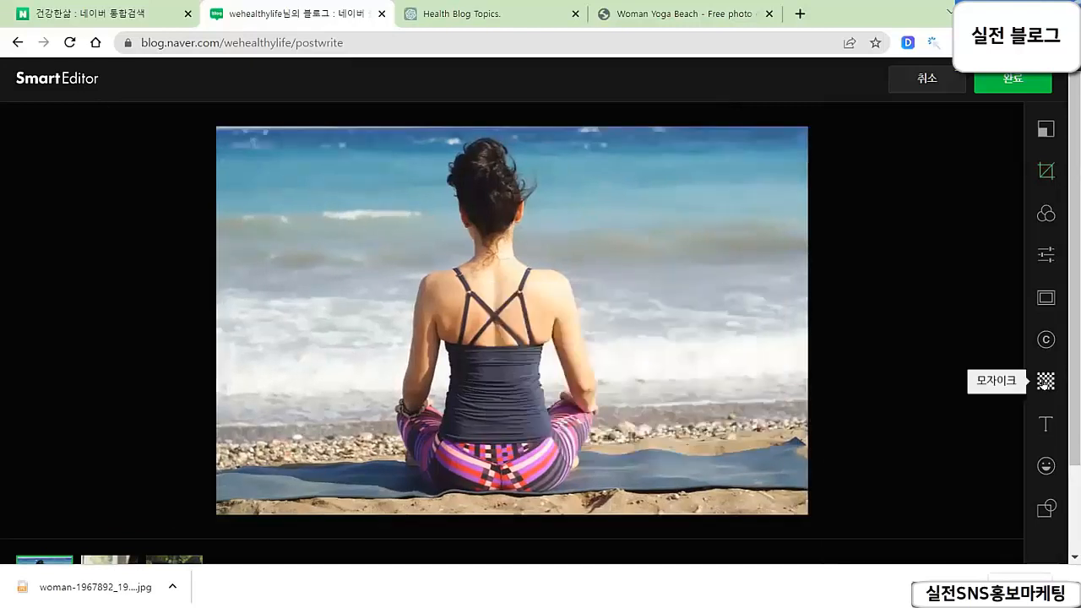
Draw a 모자이크 box on the photo, move it, then delete it
click(1044, 382)
drag(550, 185, 278, 330)
drag(441, 293, 507, 306)
key(Delete)
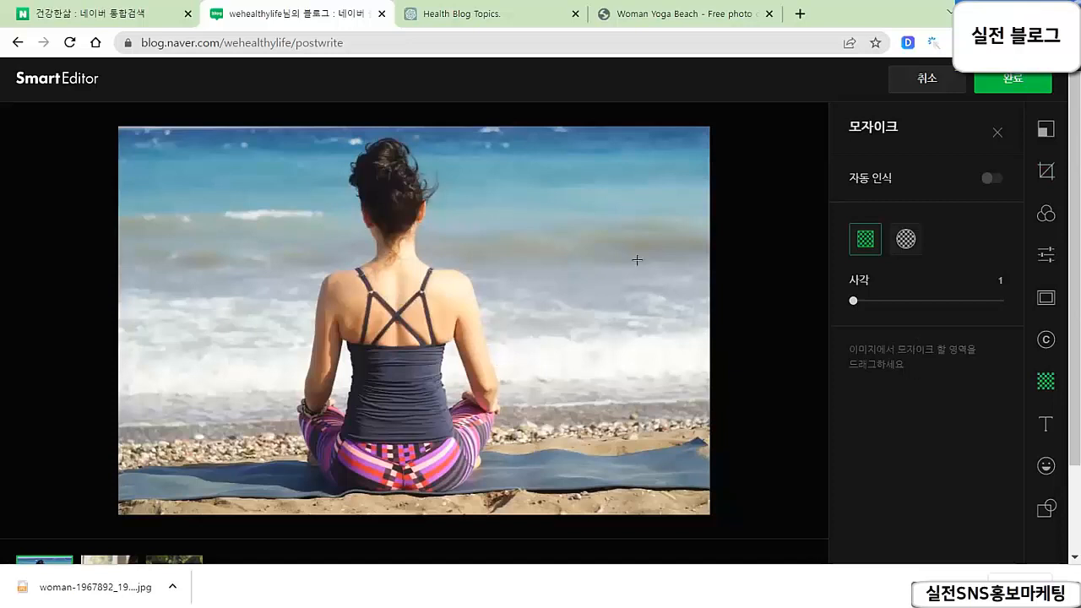
Add the 배낭여행 일기 title style to the beach photo's upper right, reading 건강한삶 명상
click(1045, 423)
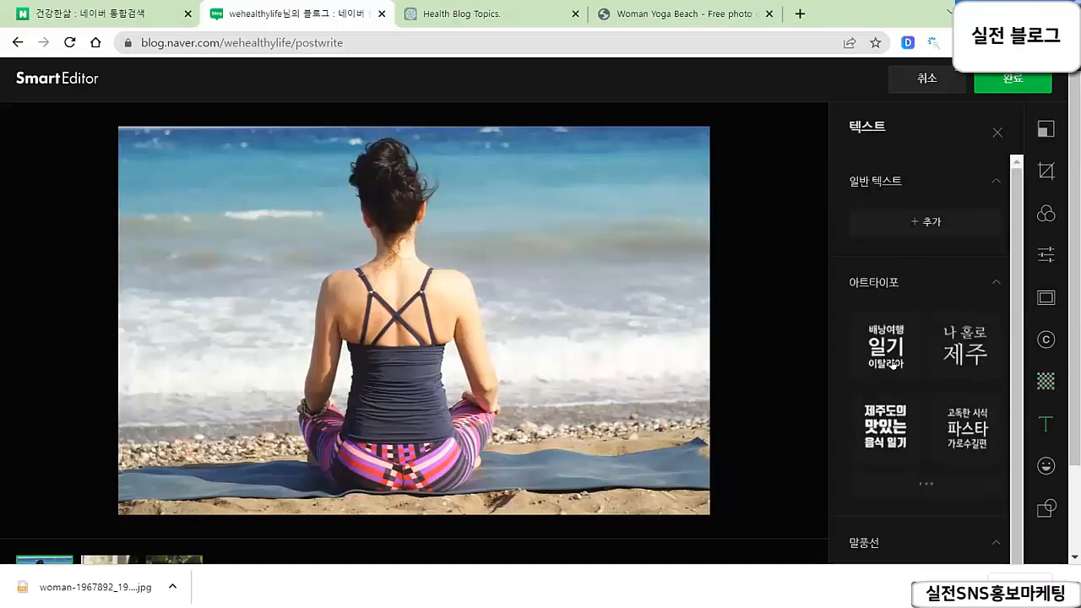
scroll(914, 391, down, 1)
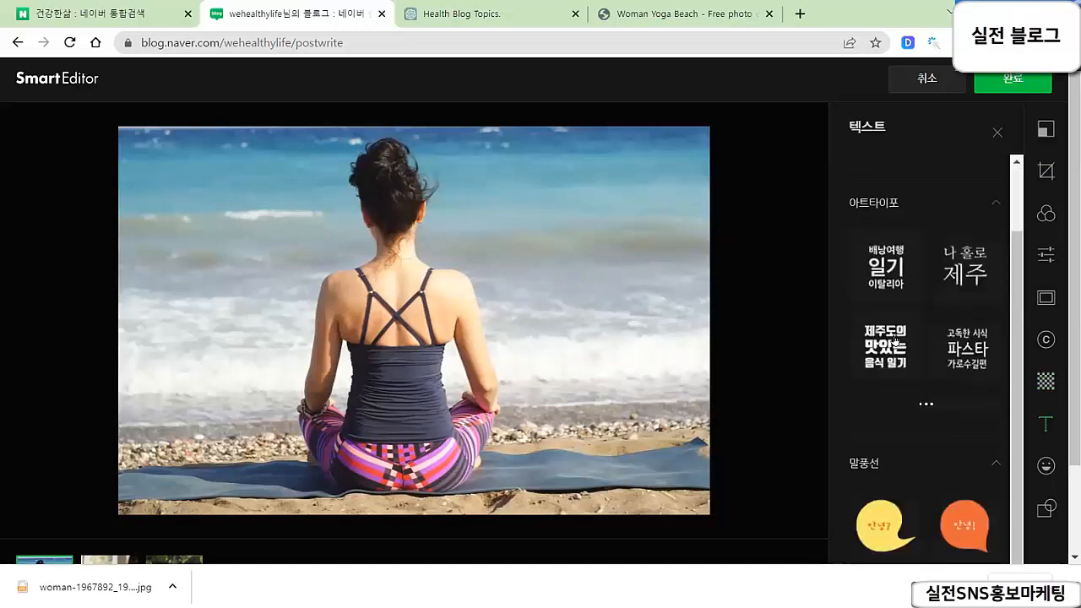
click(886, 266)
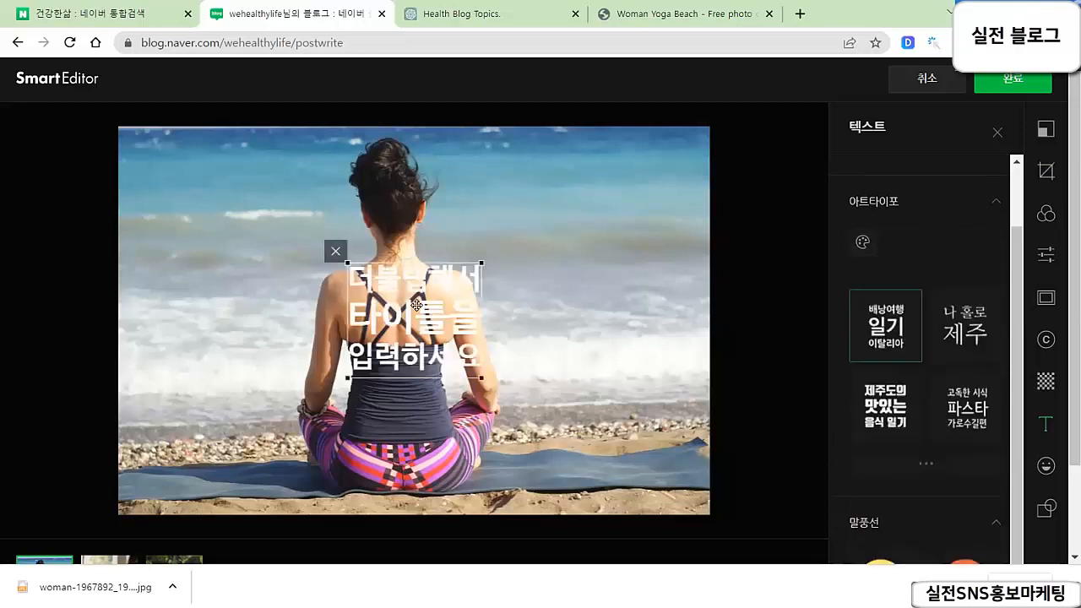
drag(416, 304, 611, 255)
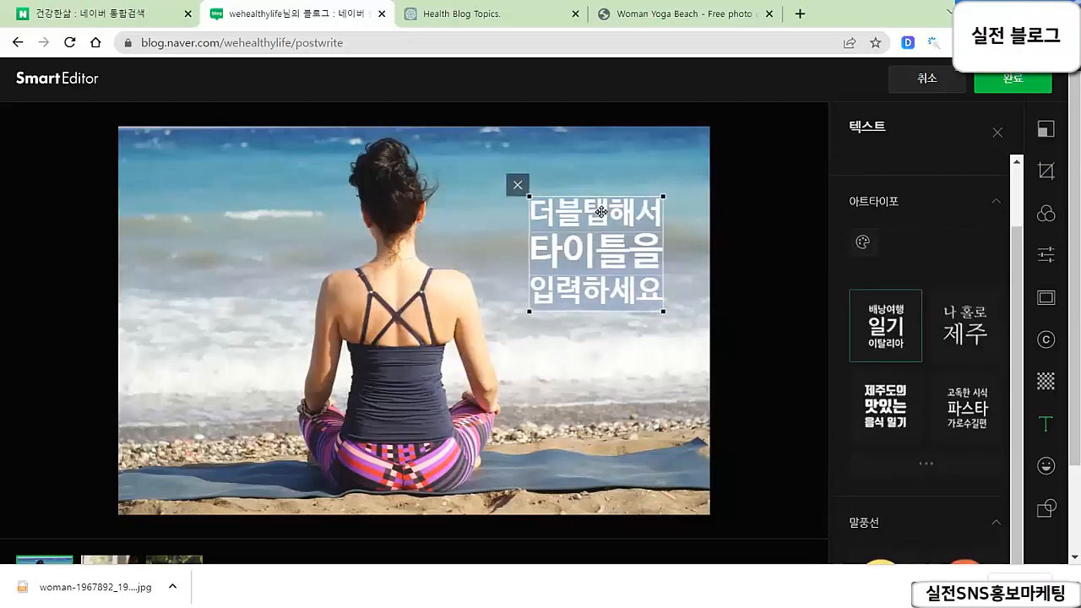
click(717, 281)
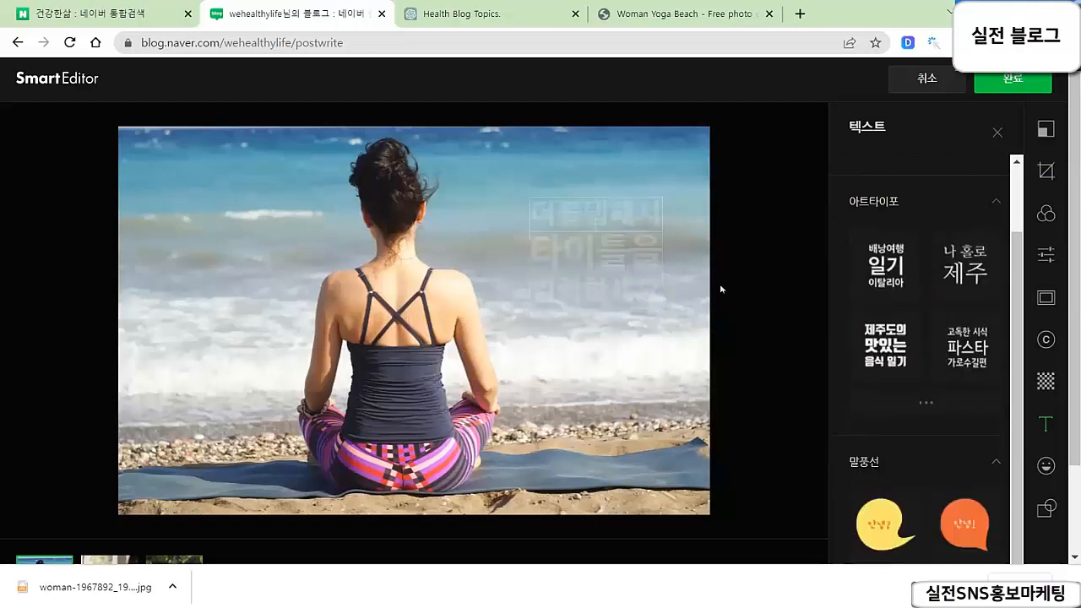
text(건강한한)
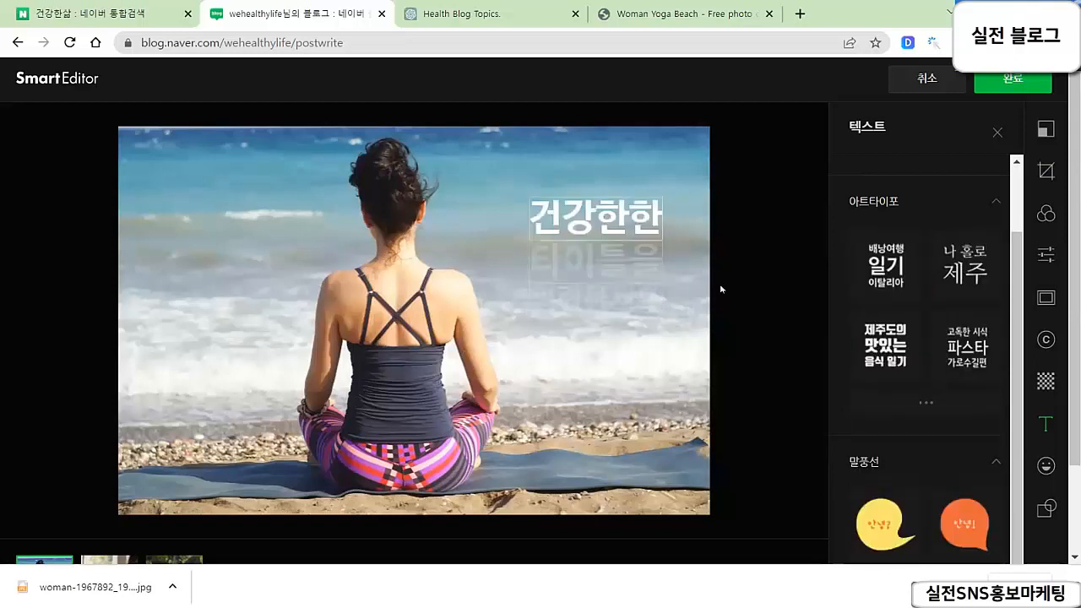
key(BackSpace)
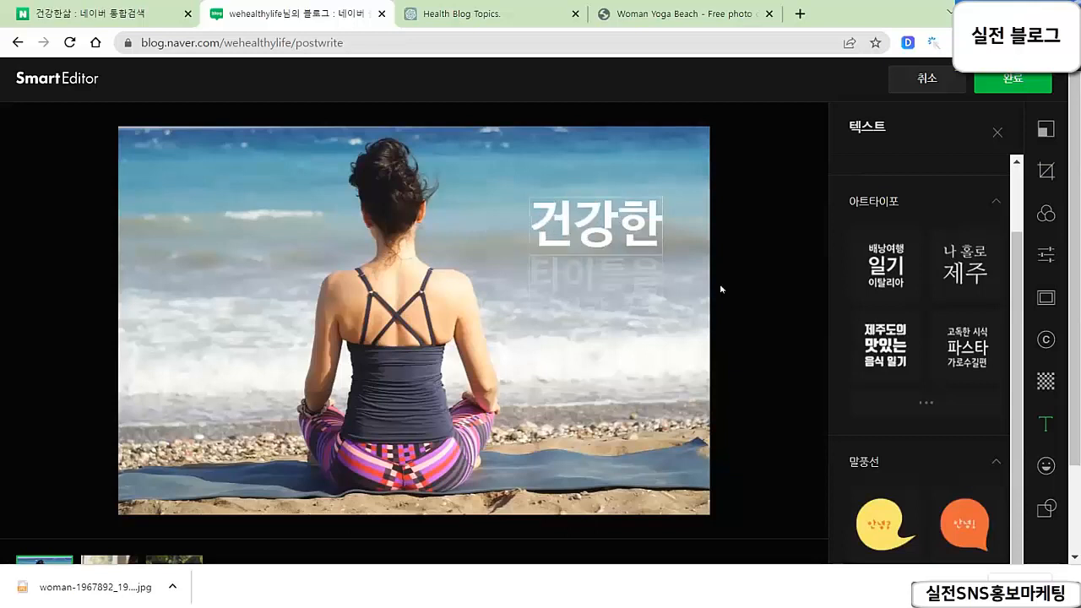
text(삶 )
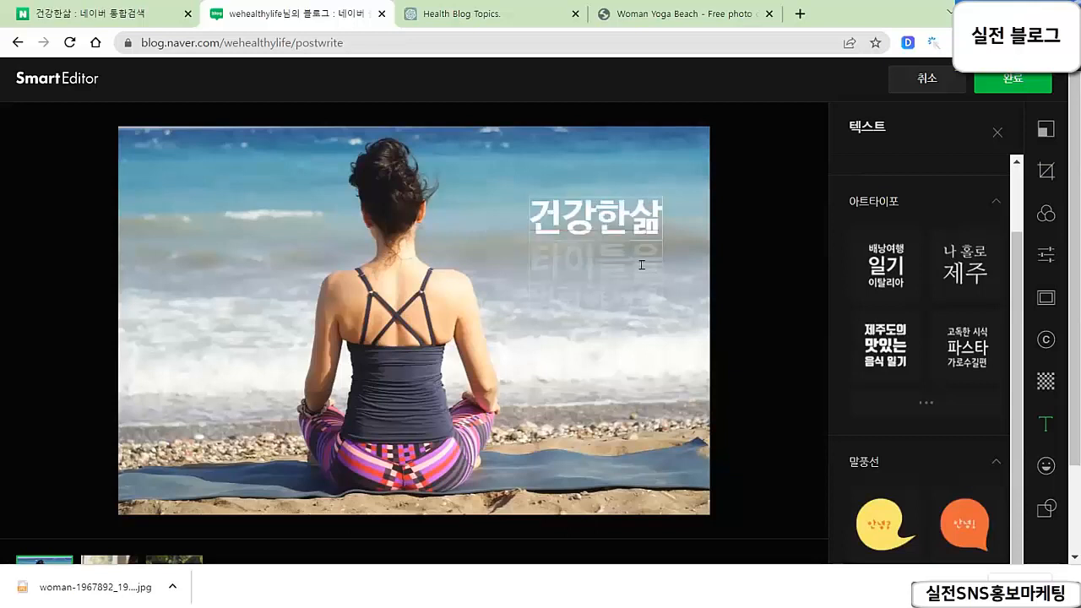
text(명상)
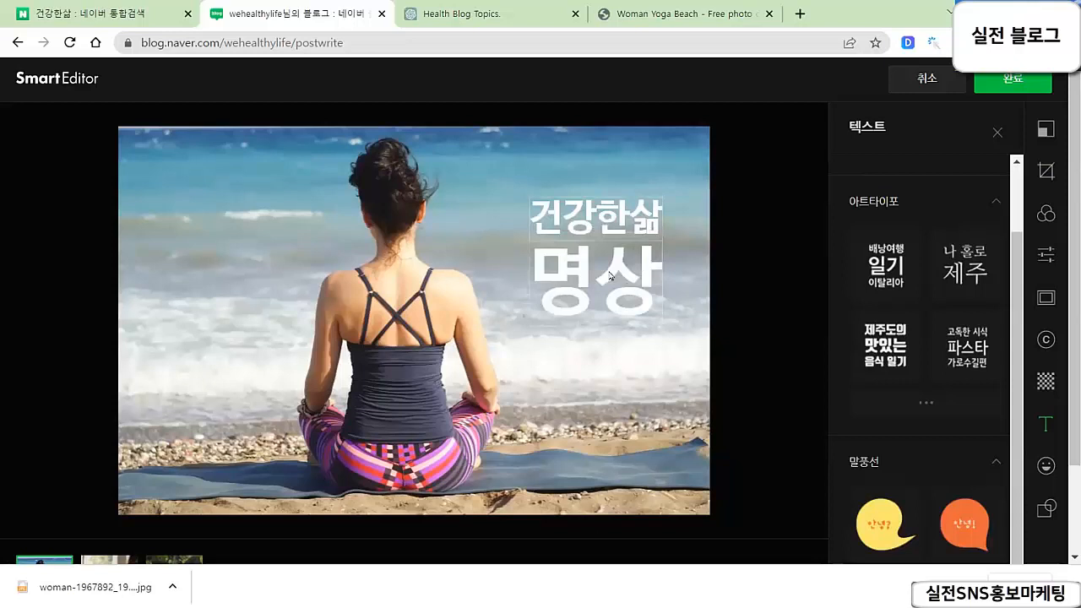
Recolour the 건강한삶 명상 title overlay, trying green and settling on blue
double_click(613, 278)
click(993, 285)
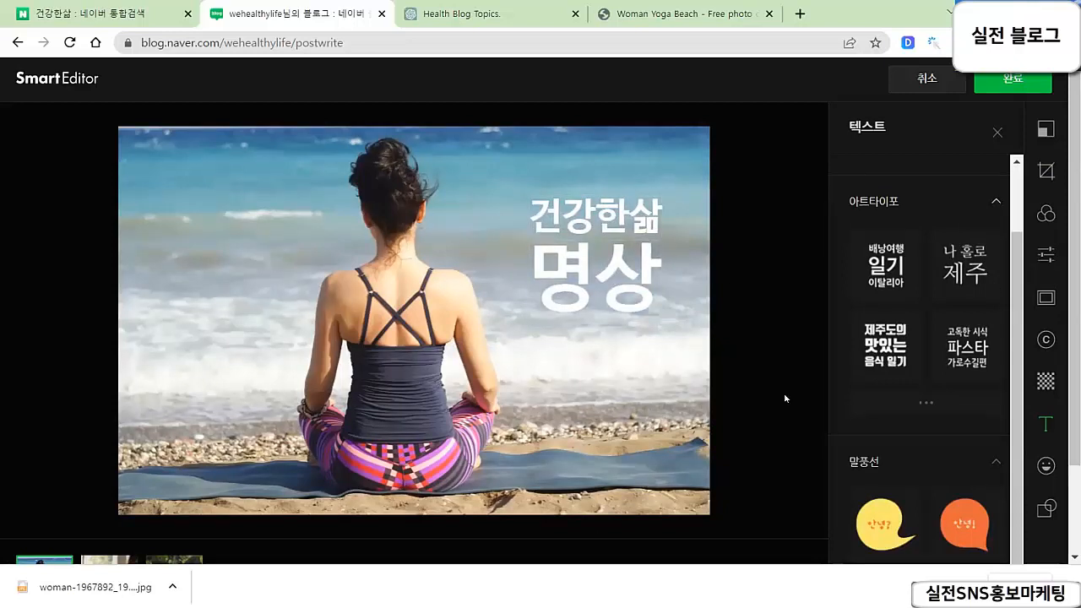
click(555, 285)
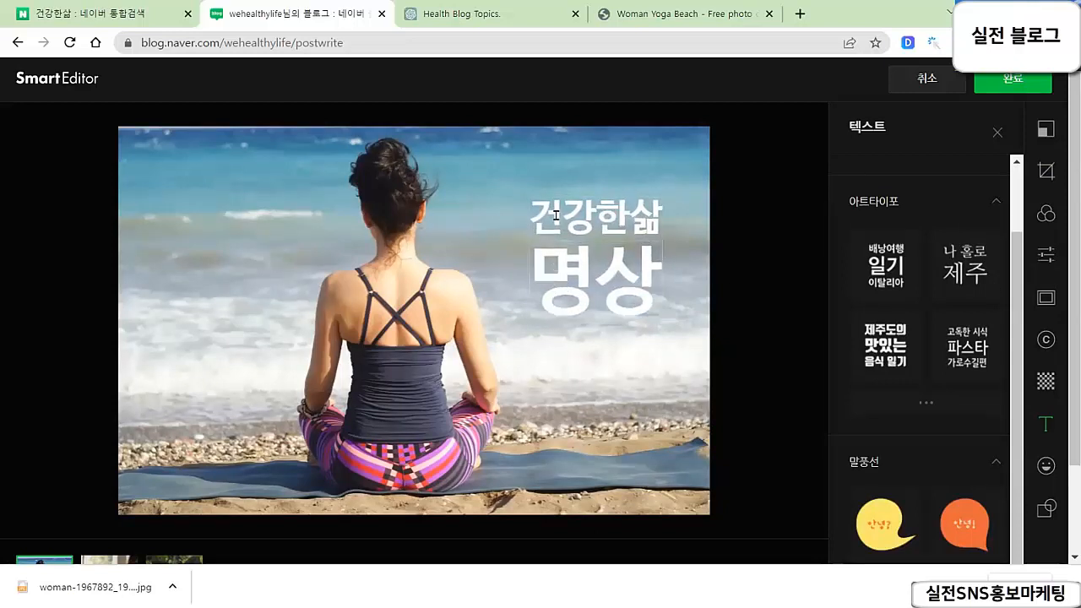
click(578, 215)
key(ctrl+a)
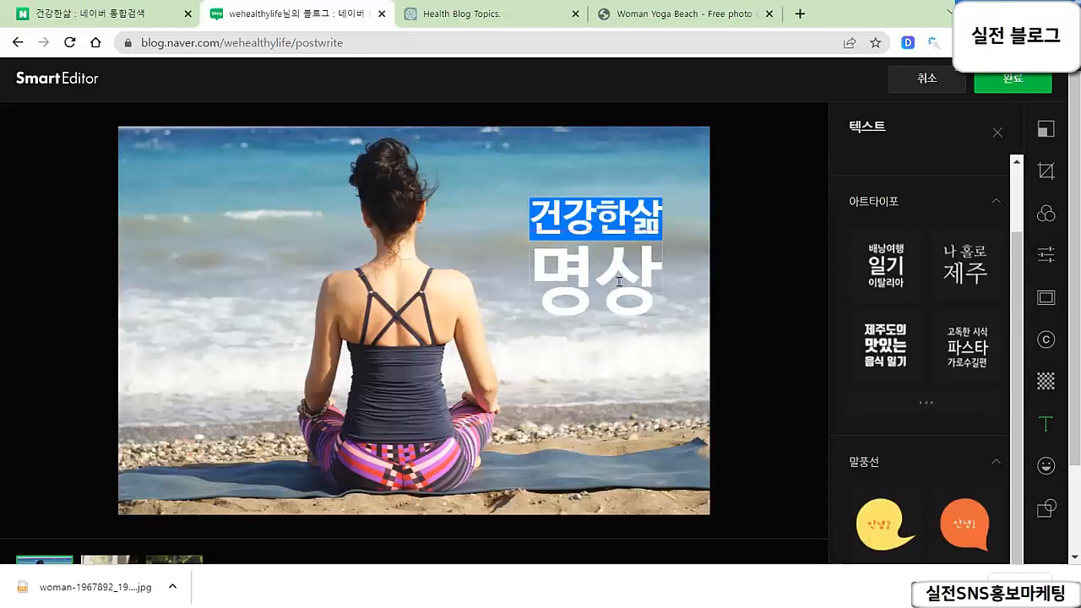
double_click(609, 261)
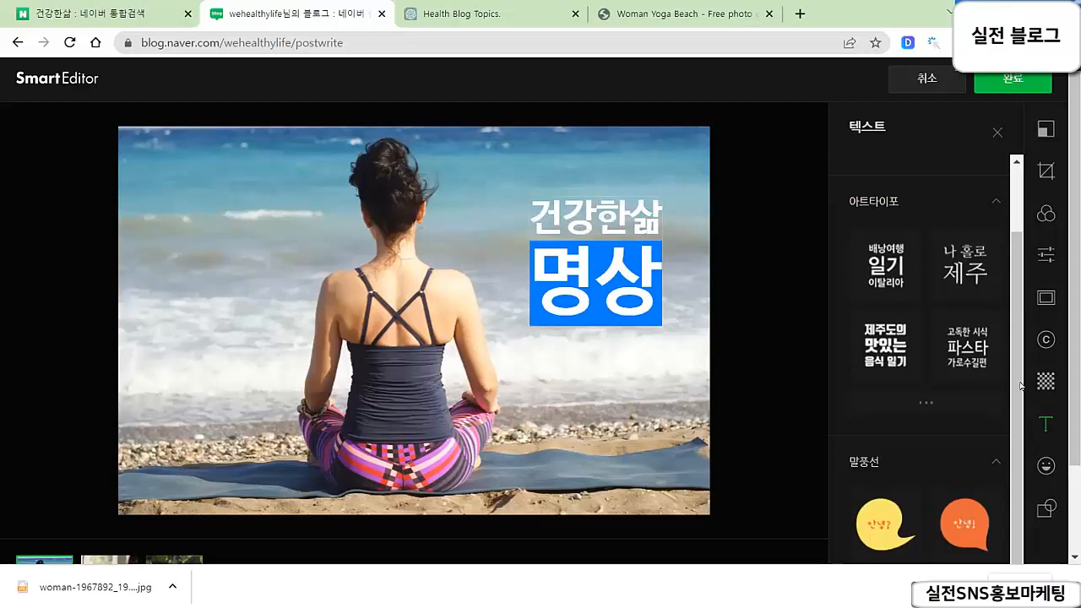
click(1014, 202)
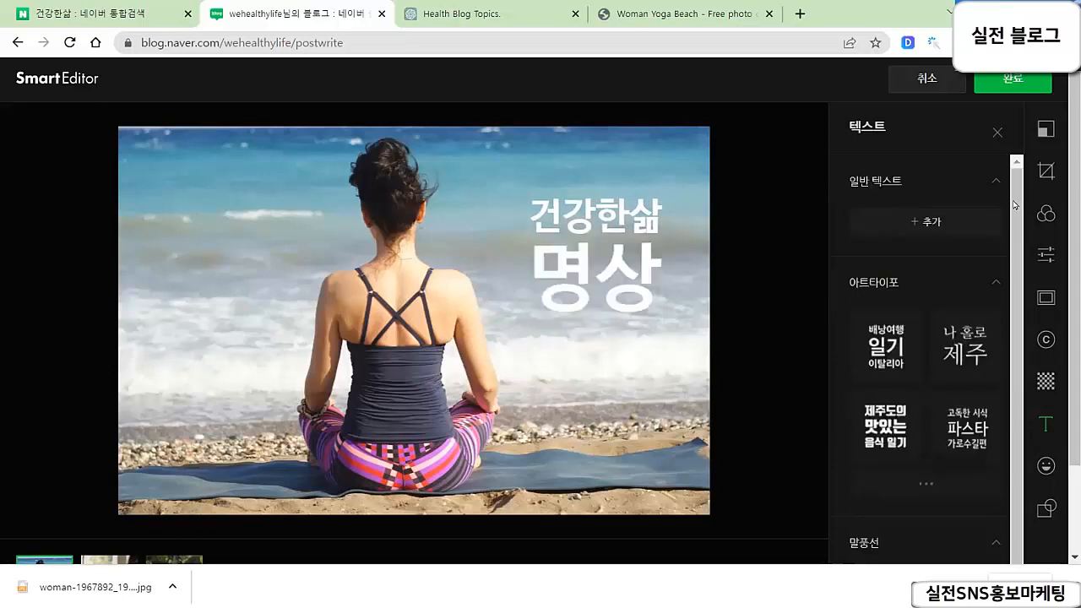
click(621, 272)
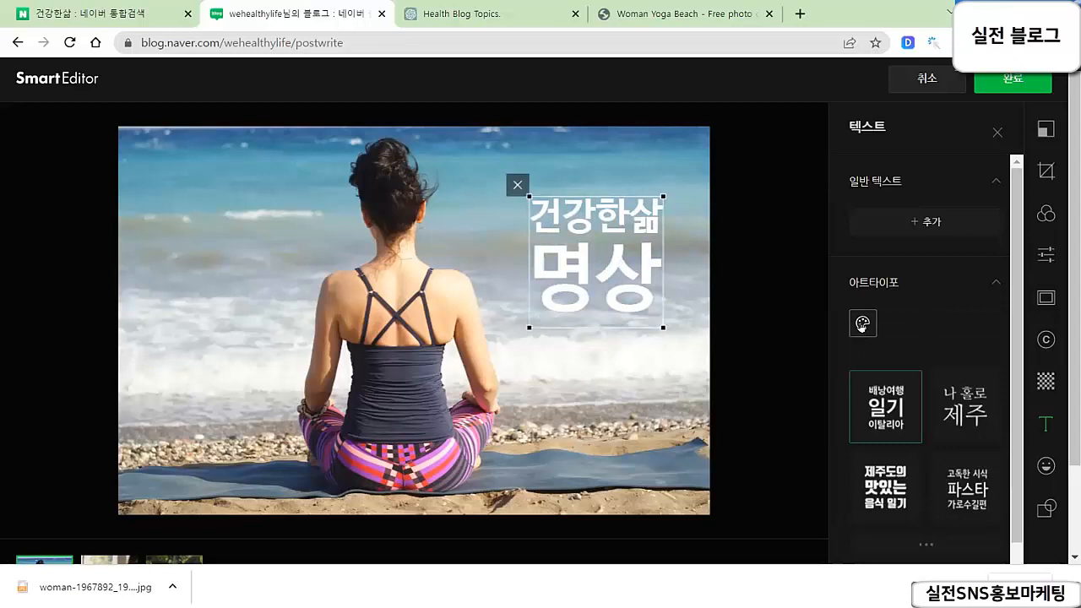
click(861, 326)
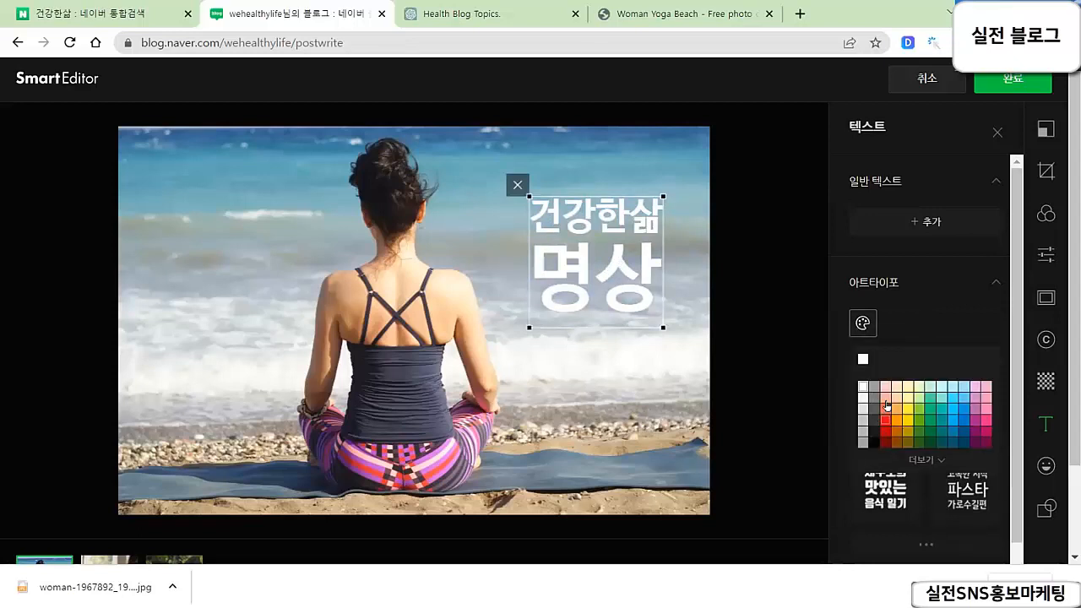
click(930, 420)
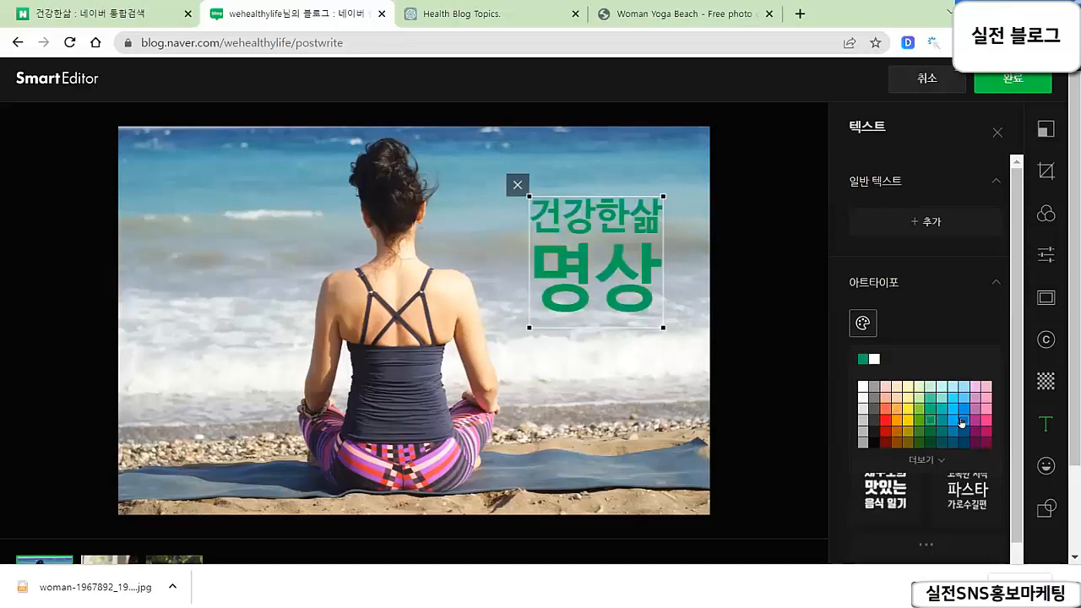
click(961, 422)
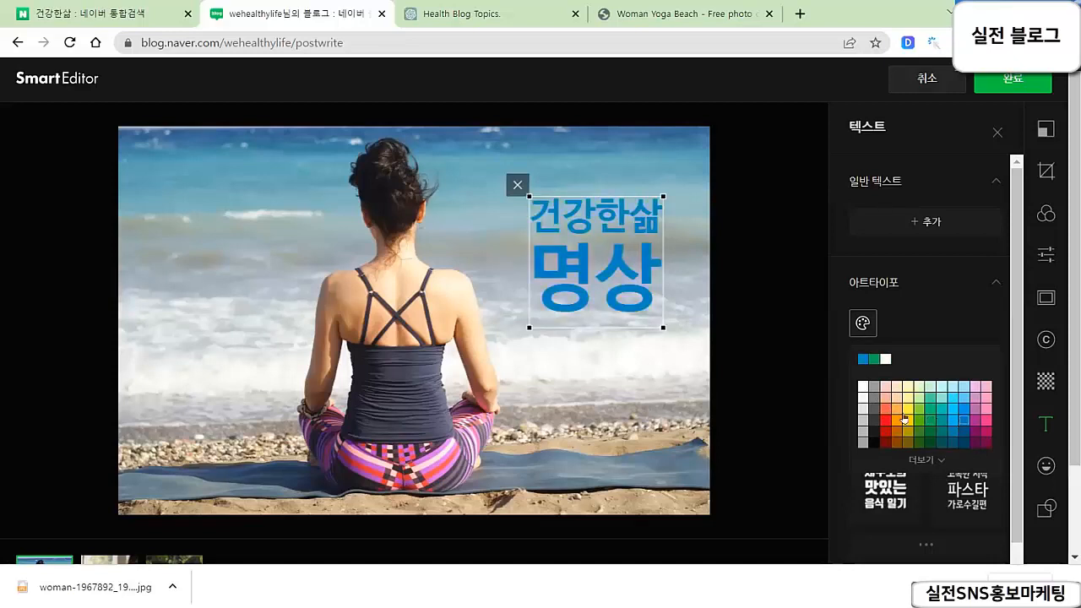
click(784, 379)
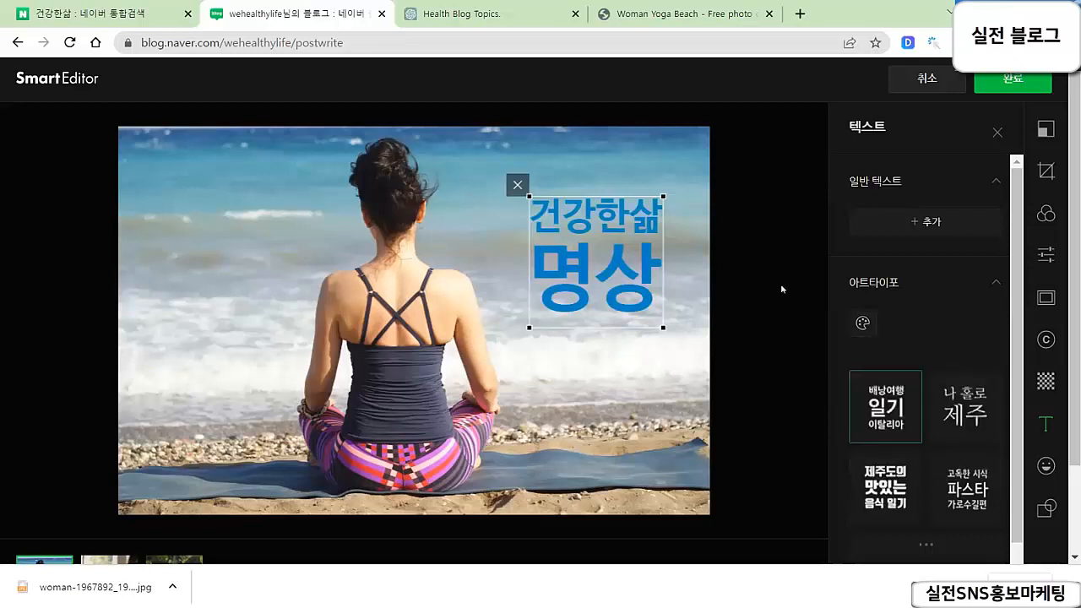
Give the title the sunburst art typography style, nudge it up-left, and apply the edits
scroll(958, 394, down, 1)
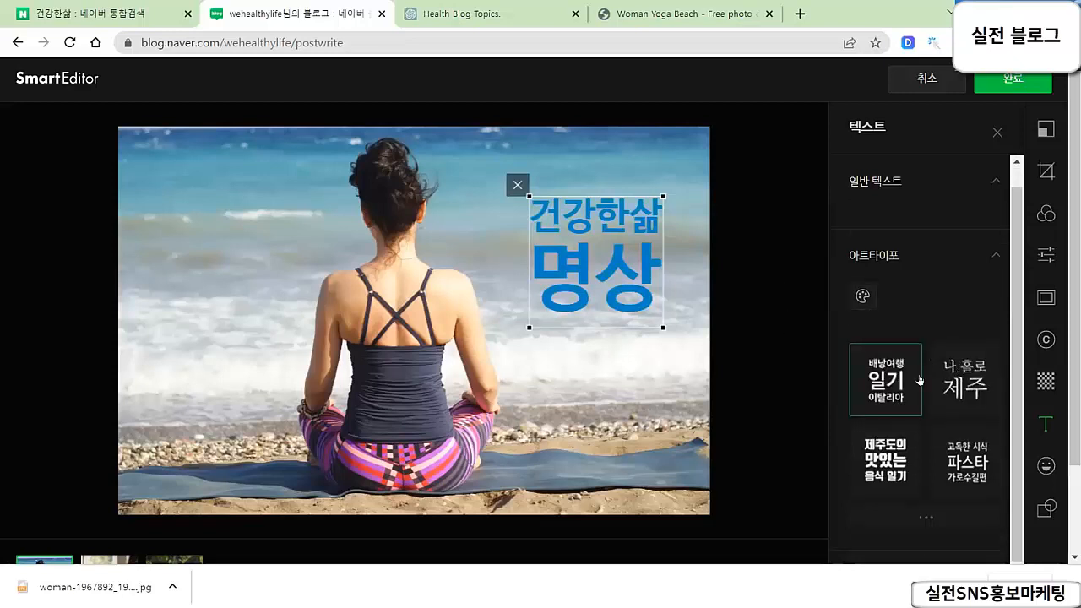
scroll(924, 318, down, 2)
click(914, 306)
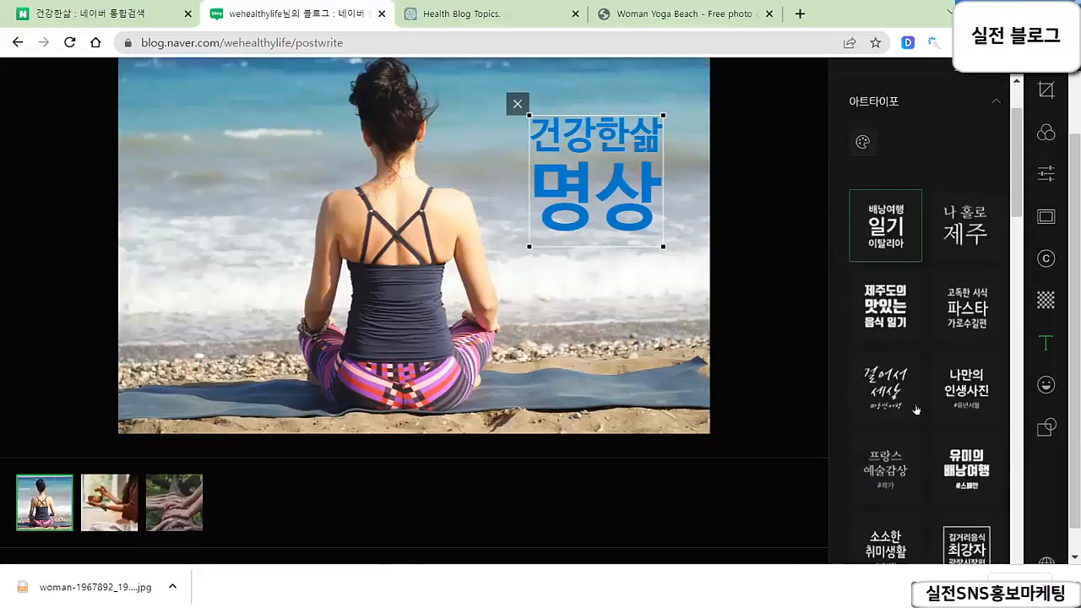
scroll(915, 416, down, 3)
scroll(888, 399, down, 3)
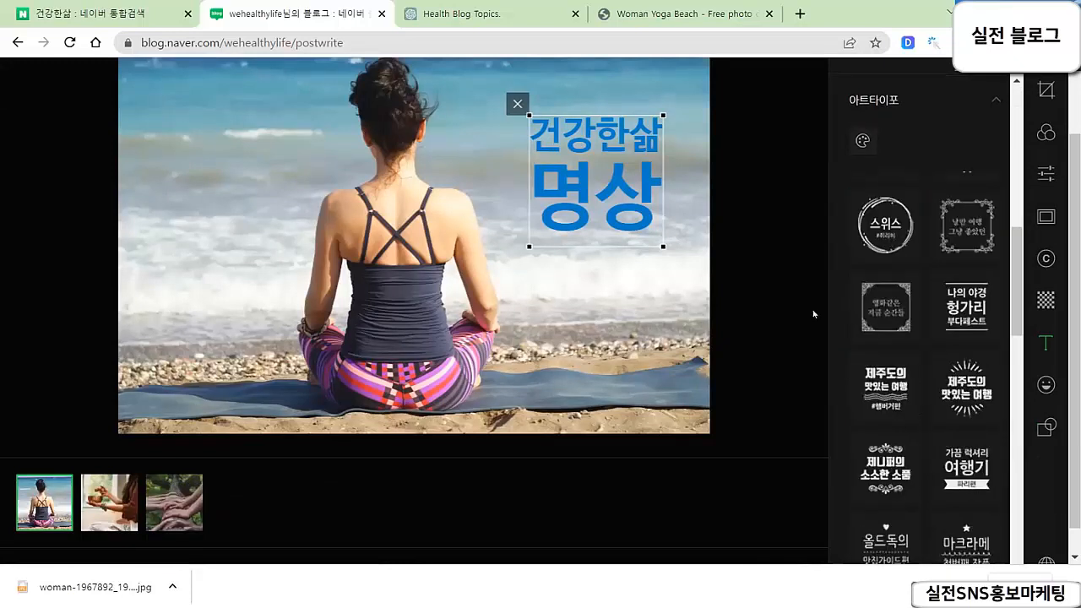
click(959, 392)
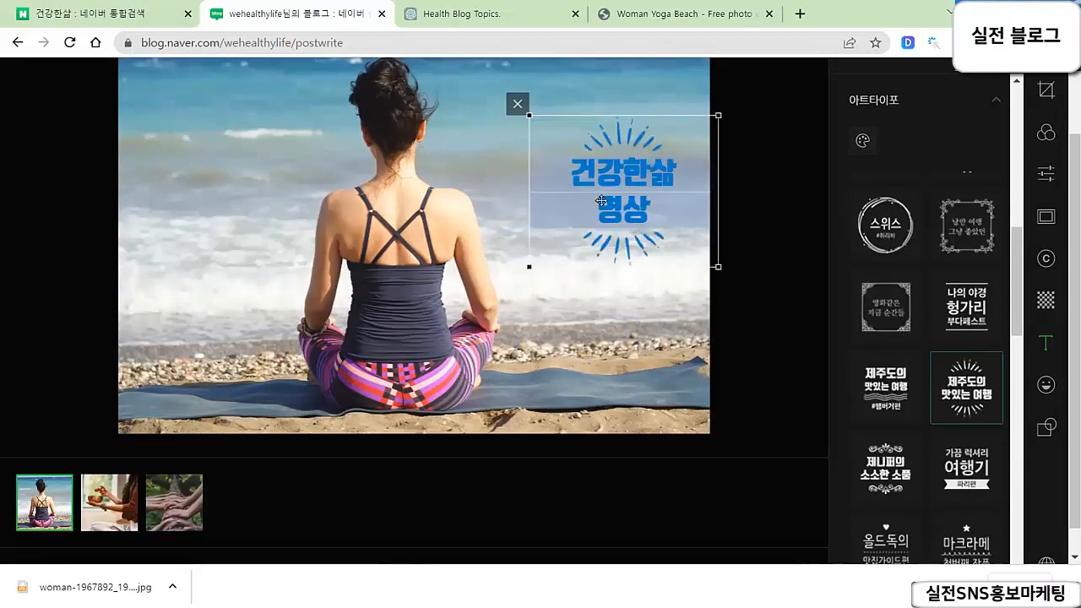
drag(596, 195, 565, 168)
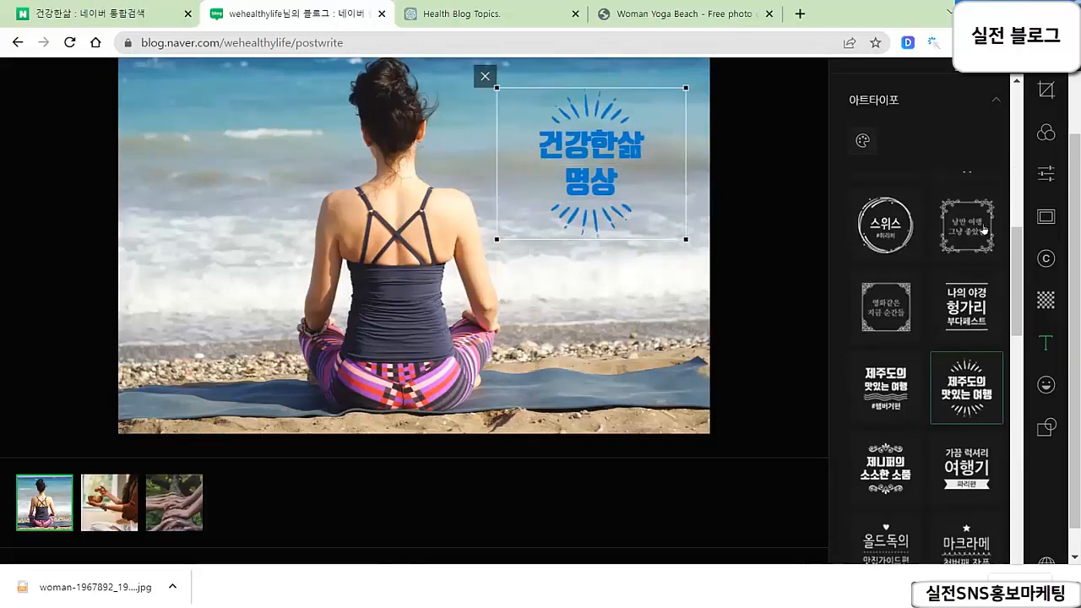
scroll(1017, 210, up, 3)
scroll(1013, 146, up, 3)
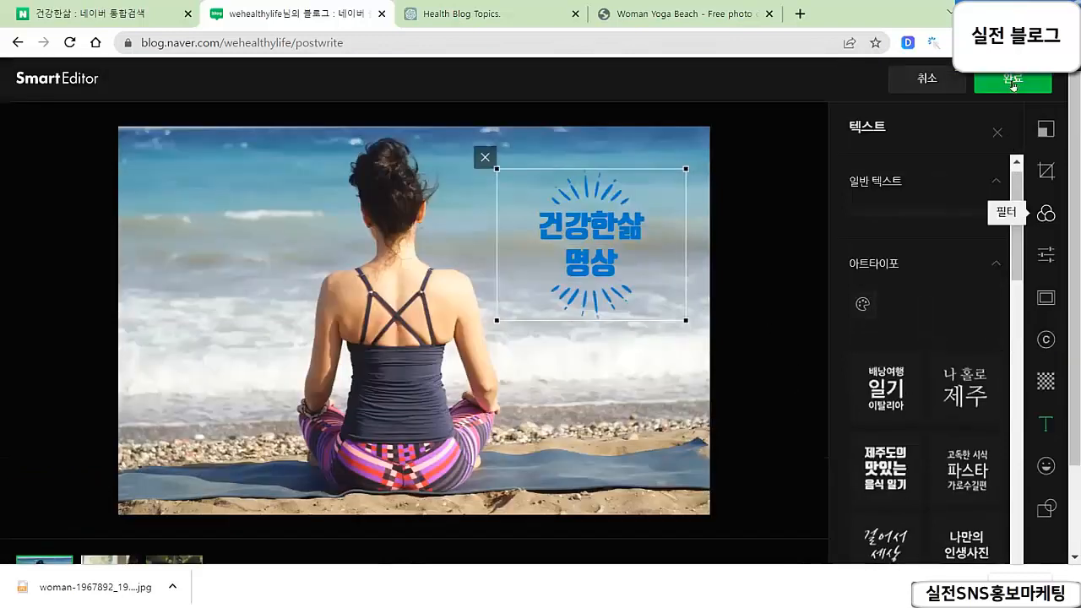
click(1012, 82)
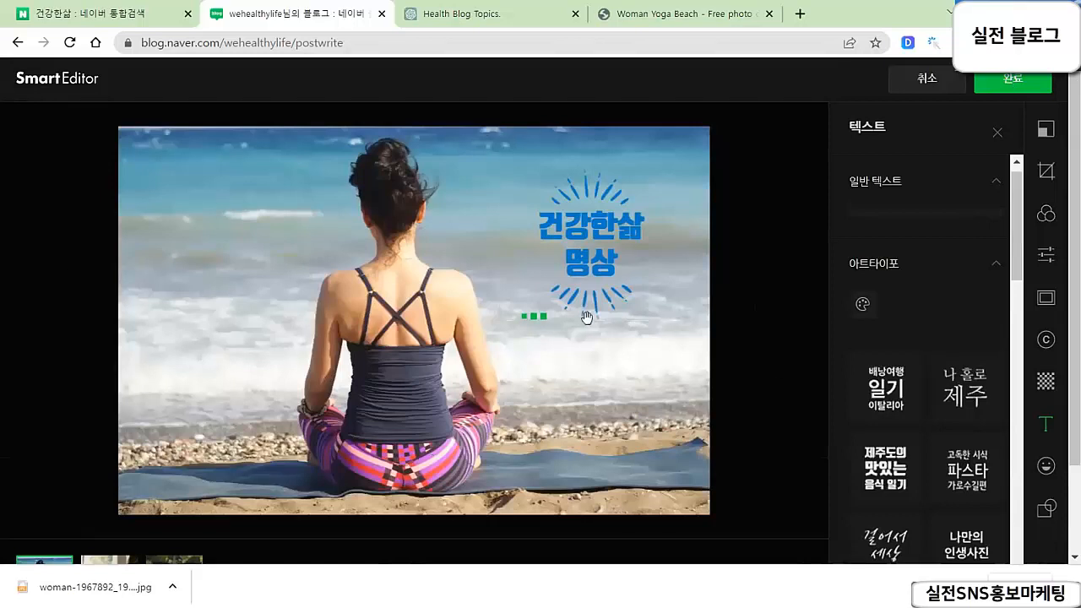
Crop the bottom edge off the singing-bowl photo and keep the crop
scroll(701, 426, down, 1)
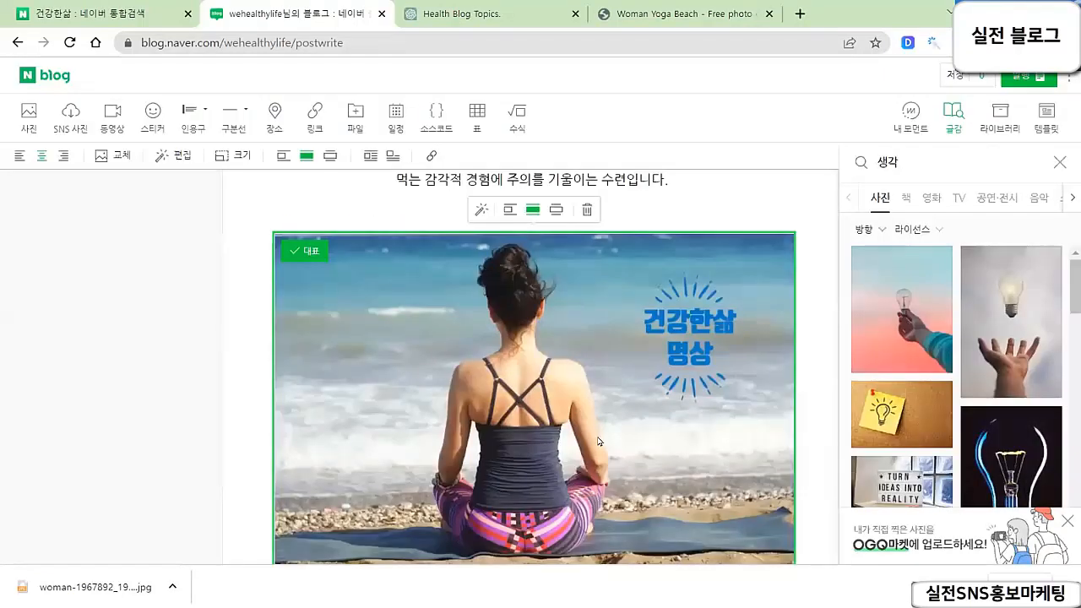
scroll(570, 422, down, 3)
scroll(574, 358, down, 2)
click(575, 358)
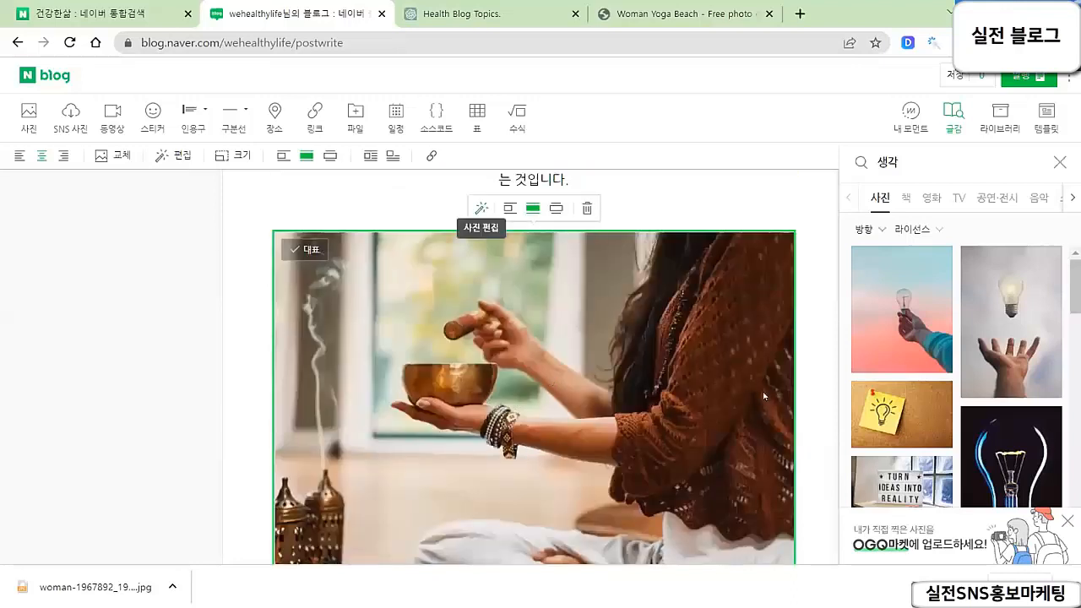
double_click(624, 418)
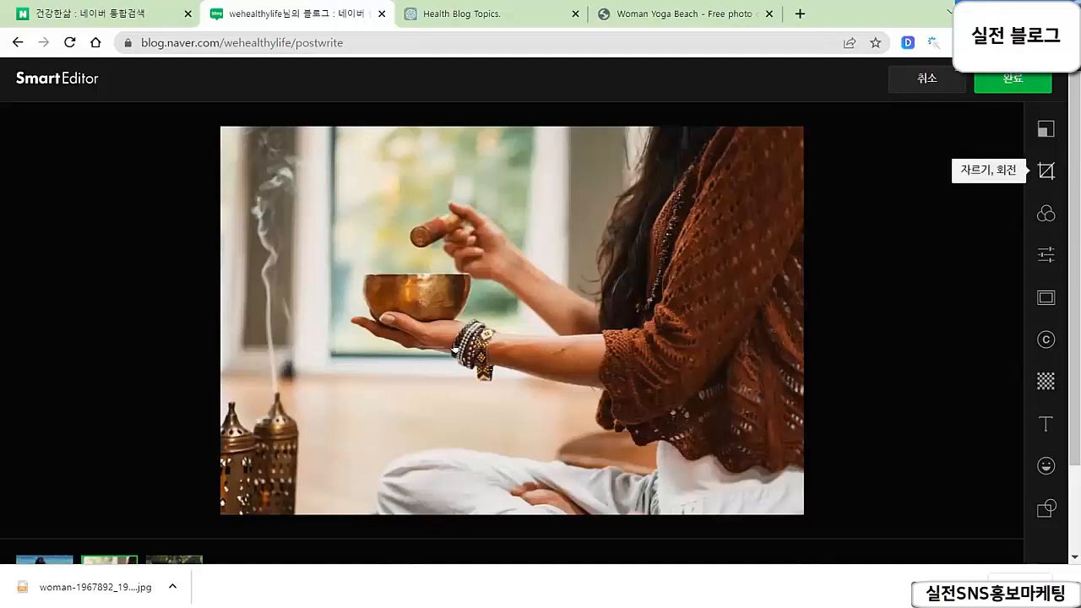
click(1046, 171)
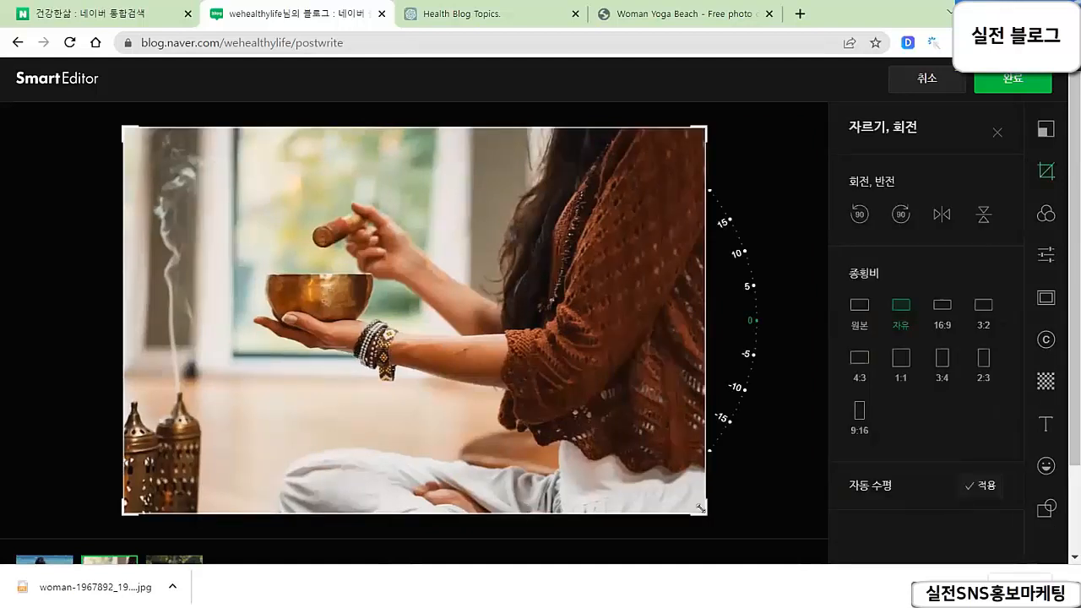
drag(712, 485, 720, 464)
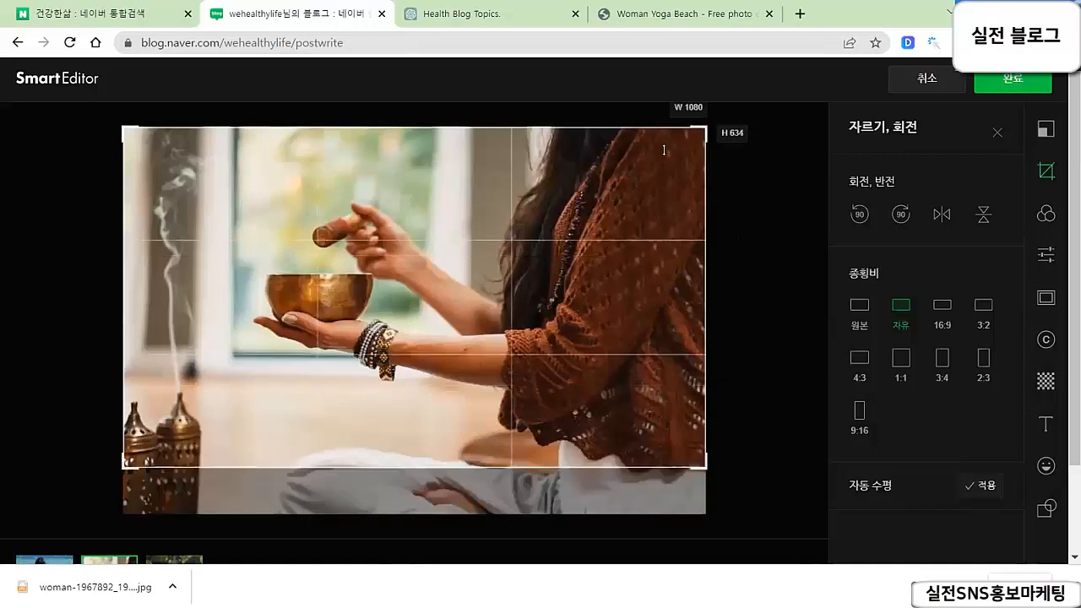
drag(709, 172, 709, 180)
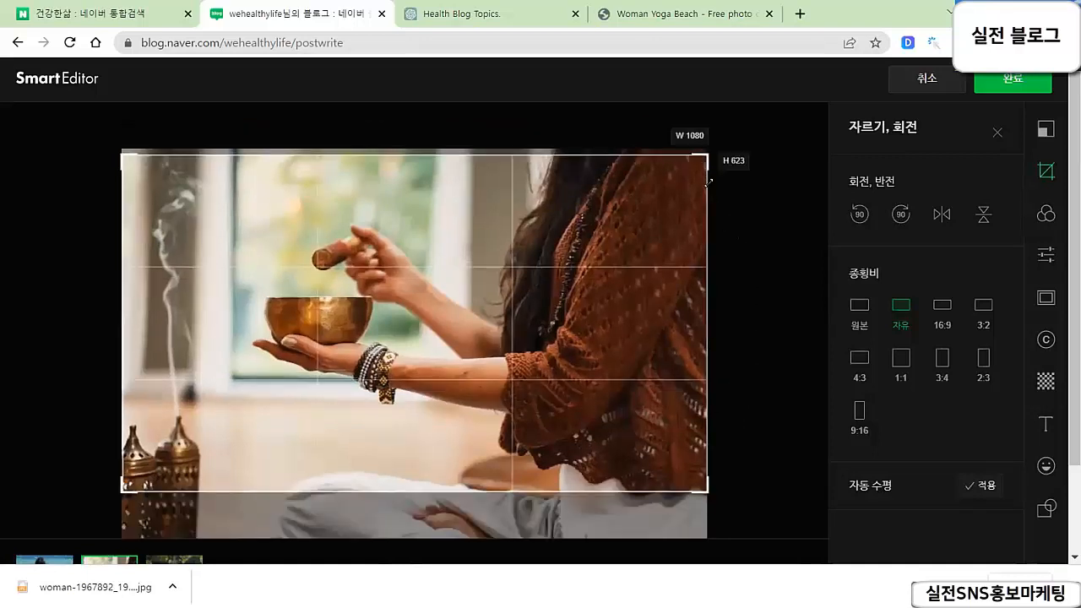
drag(709, 477, 711, 489)
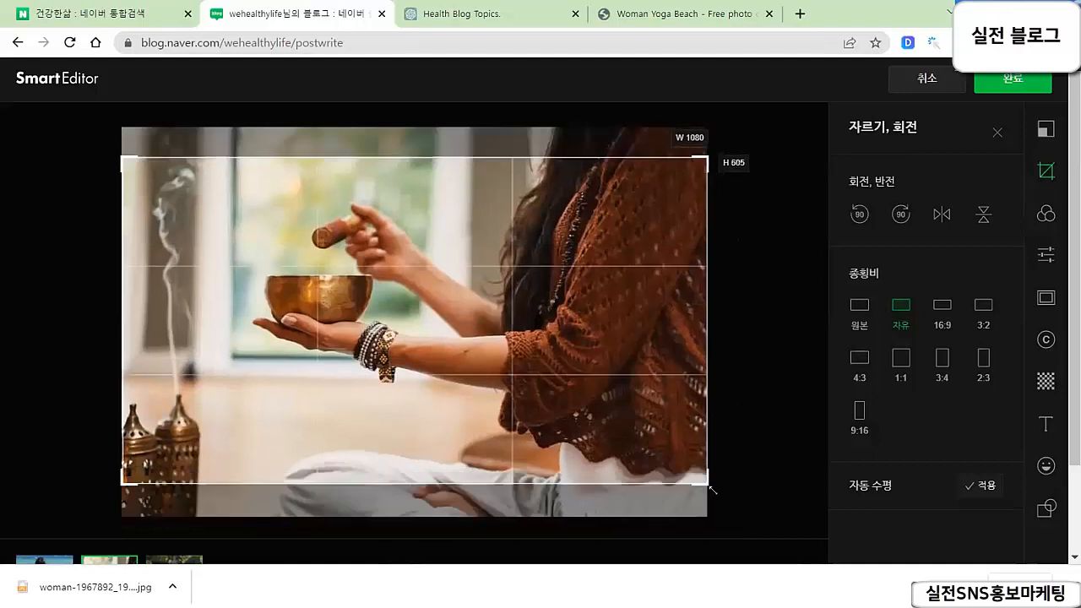
click(1005, 91)
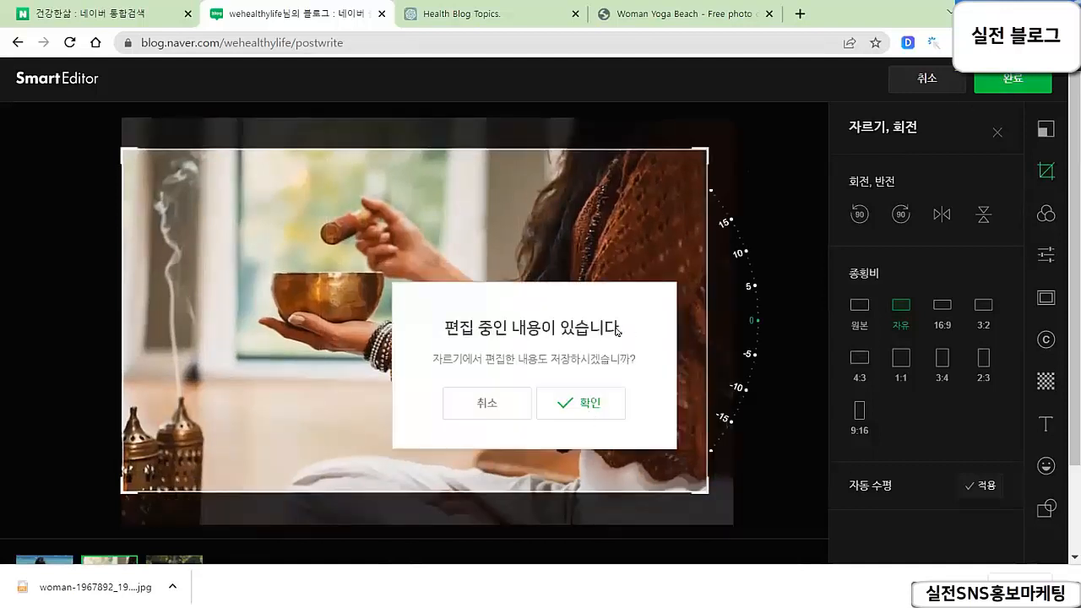
click(596, 420)
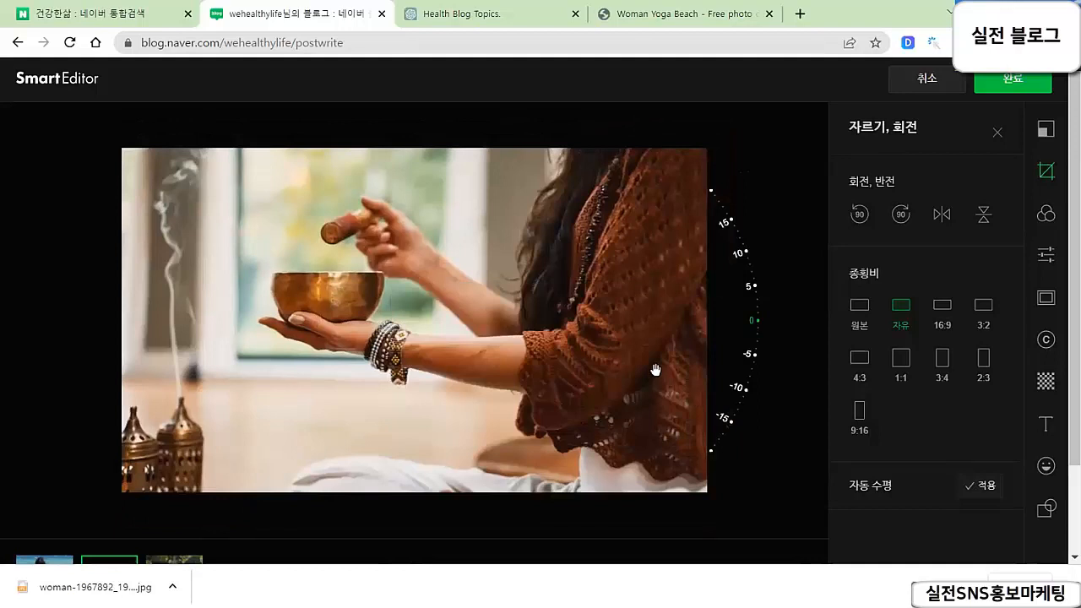
Replace the singing-bowl photo's Unsplash credit caption with 건강한 삶 : 명상
scroll(568, 407, down, 6)
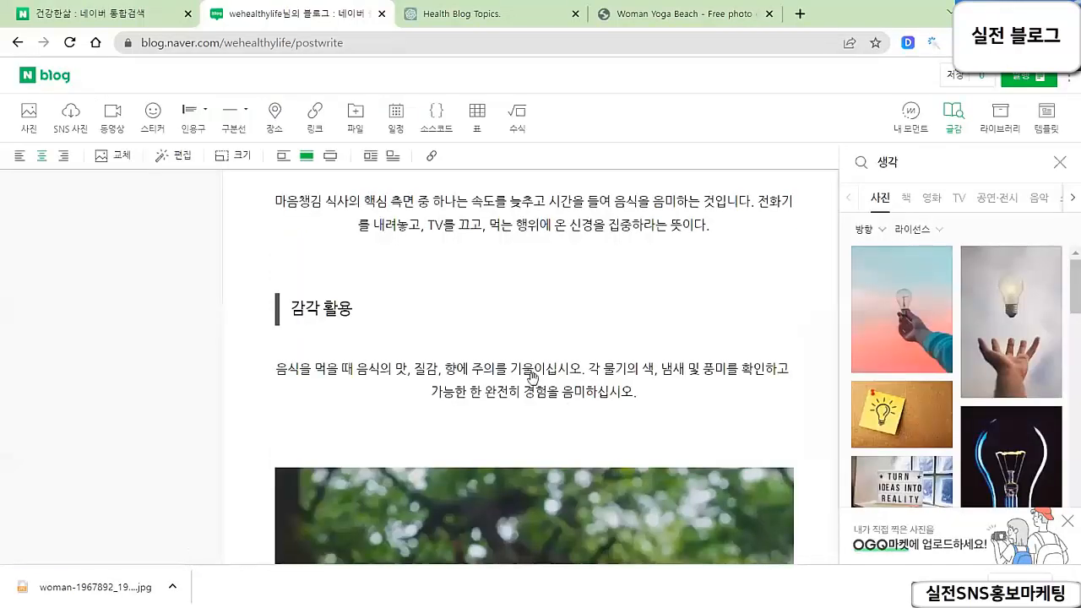
scroll(445, 323, up, 4)
drag(441, 308, 727, 348)
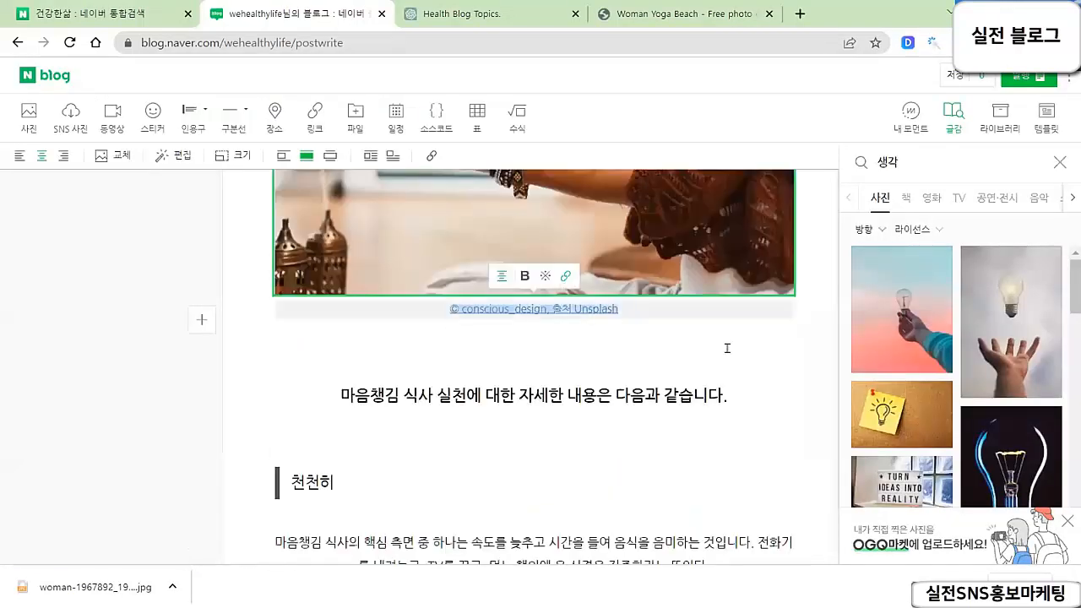
key(BackSpace)
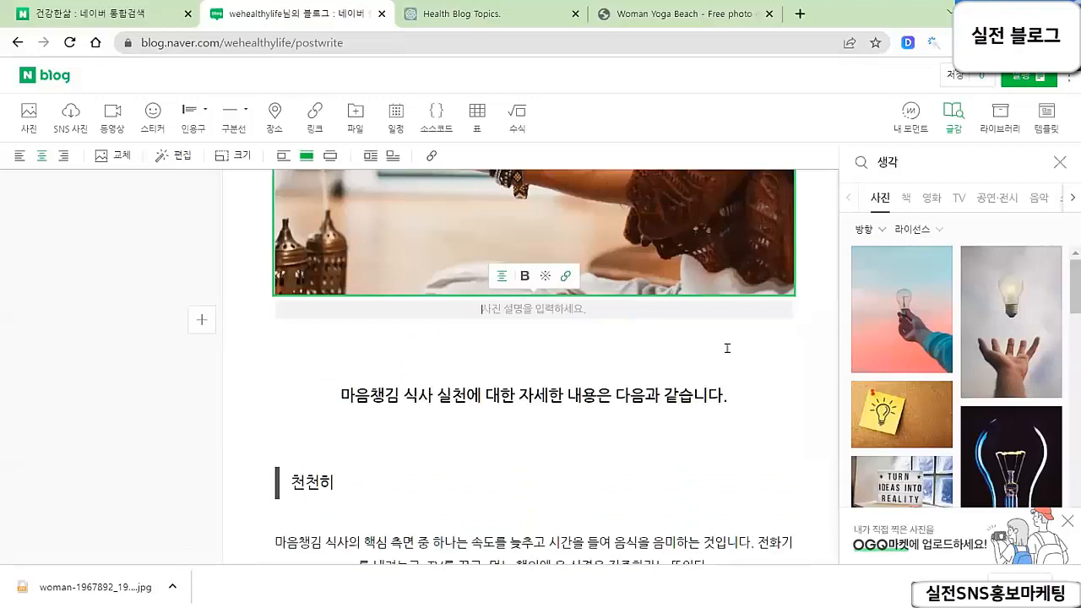
text(건깅)
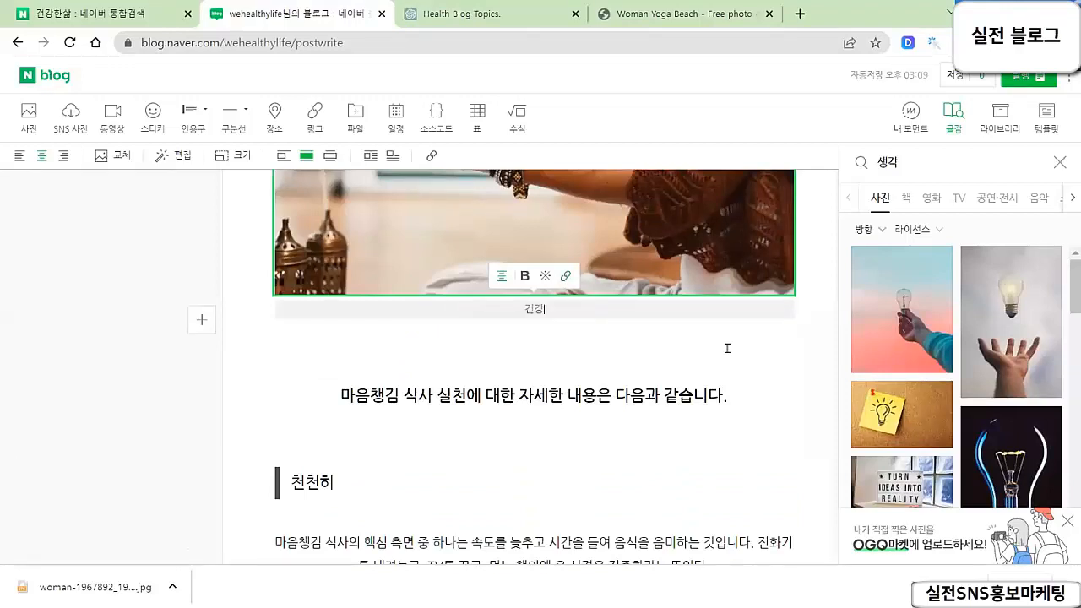
text(한 삶)
text( 1)
text( 명상)
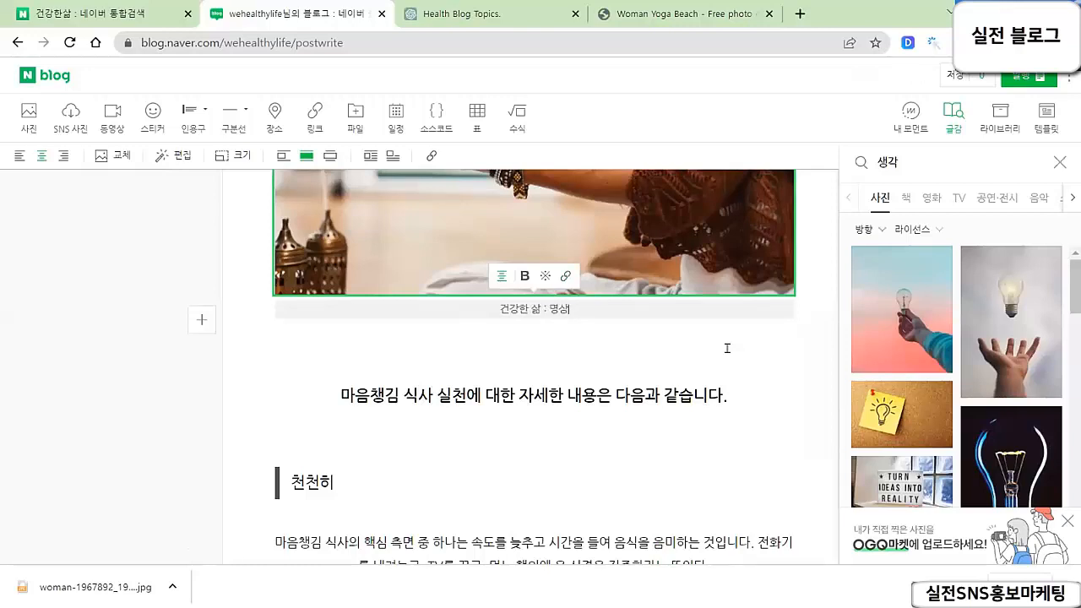
scroll(587, 402, down, 5)
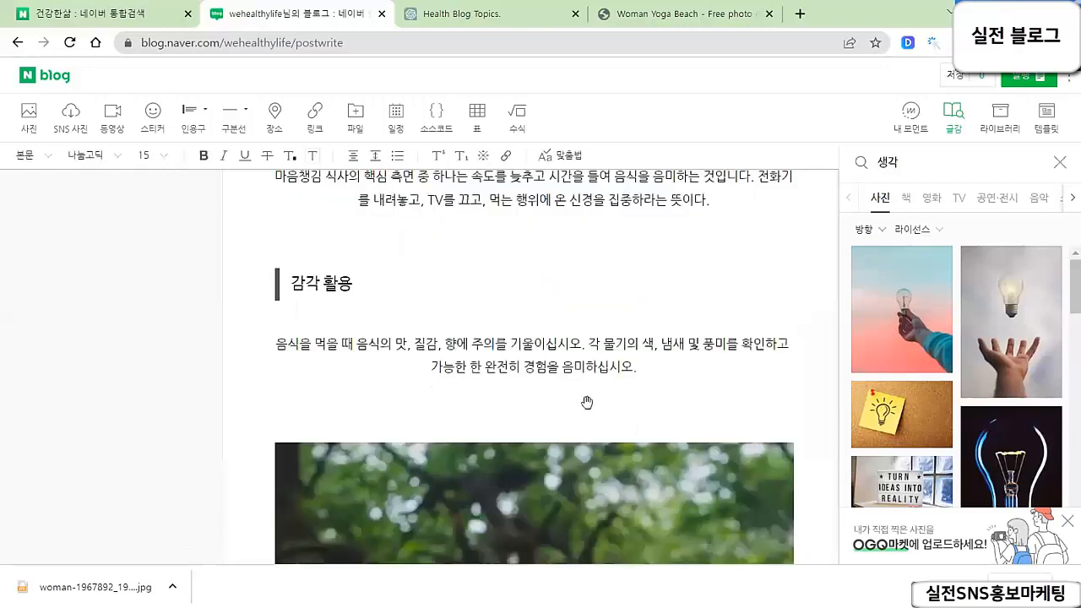
Delete the credit caption under the tree-and-hands photo
scroll(562, 405, down, 4)
click(563, 415)
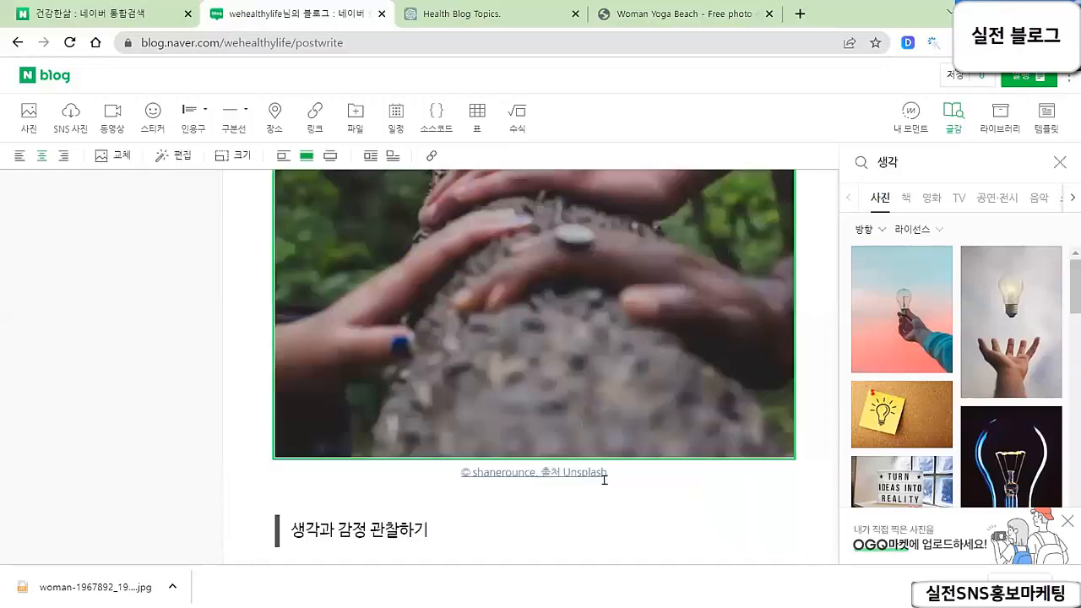
click(428, 474)
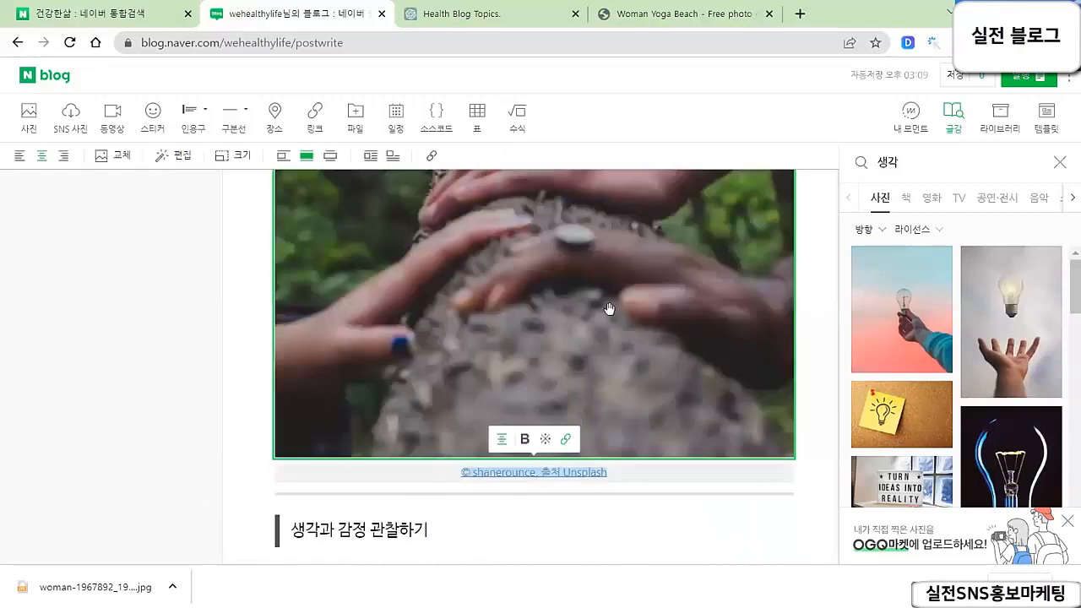
key(Delete)
Crop the top part off the tree-and-hands photo and save it back into the post
scroll(490, 300, up, 2)
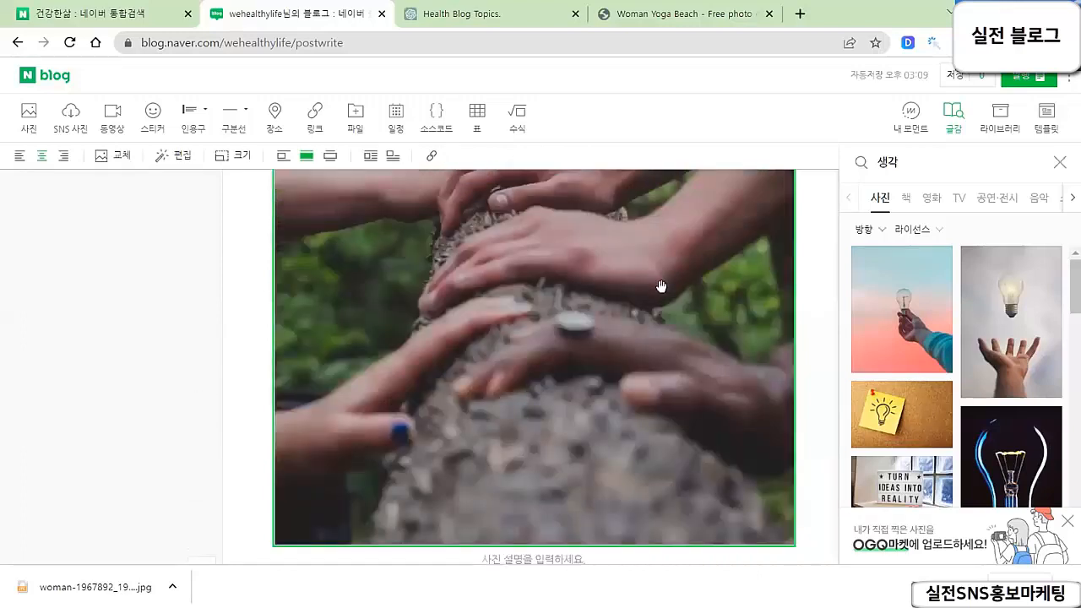
scroll(540, 335, up, 3)
scroll(757, 224, up, 2)
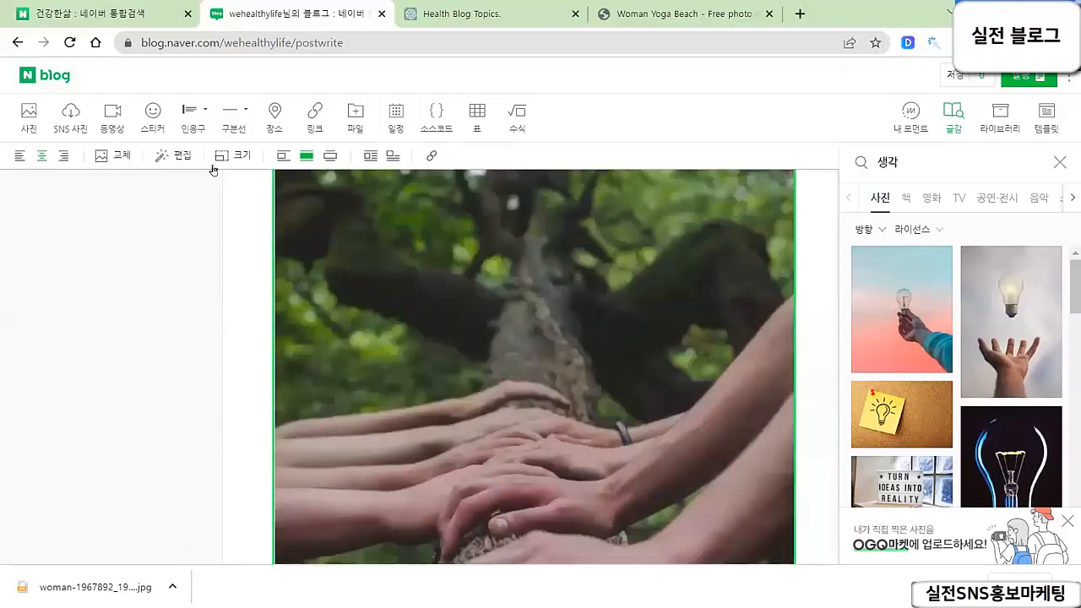
scroll(516, 433, up, 5)
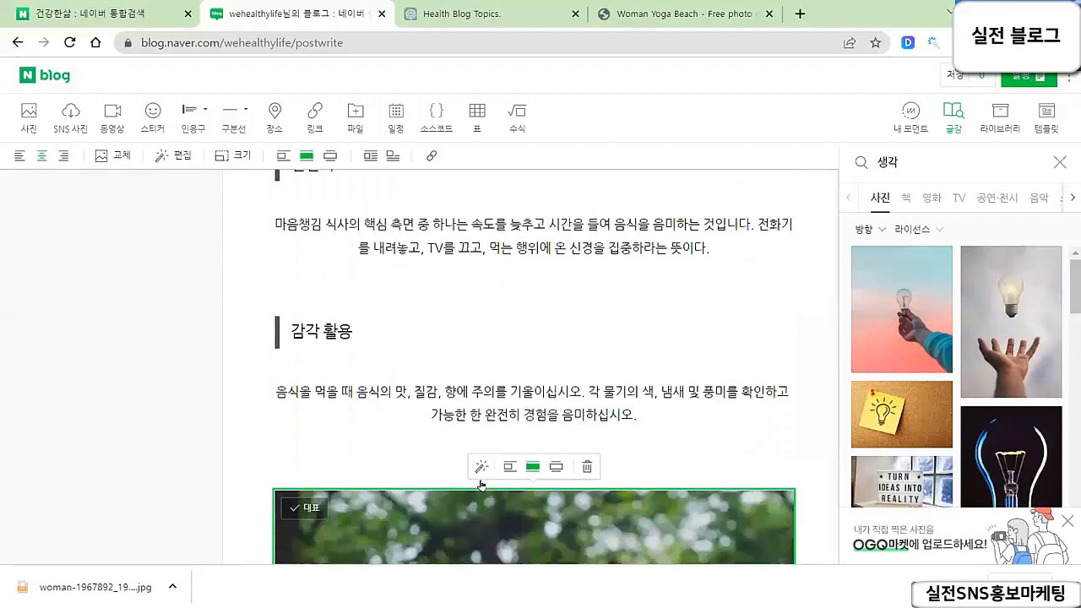
click(482, 466)
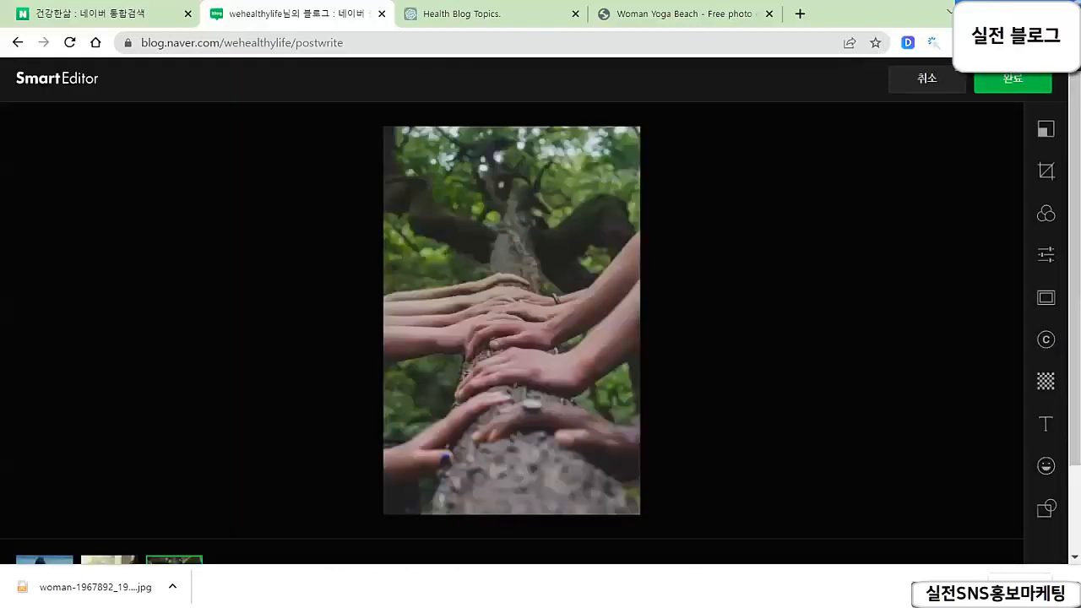
click(1041, 175)
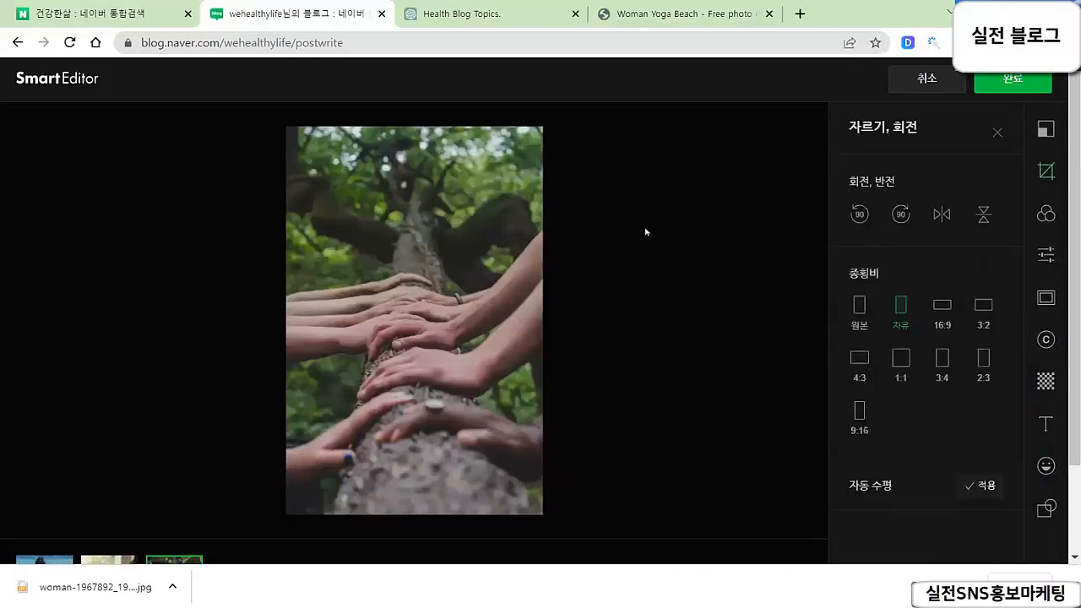
drag(542, 129, 566, 417)
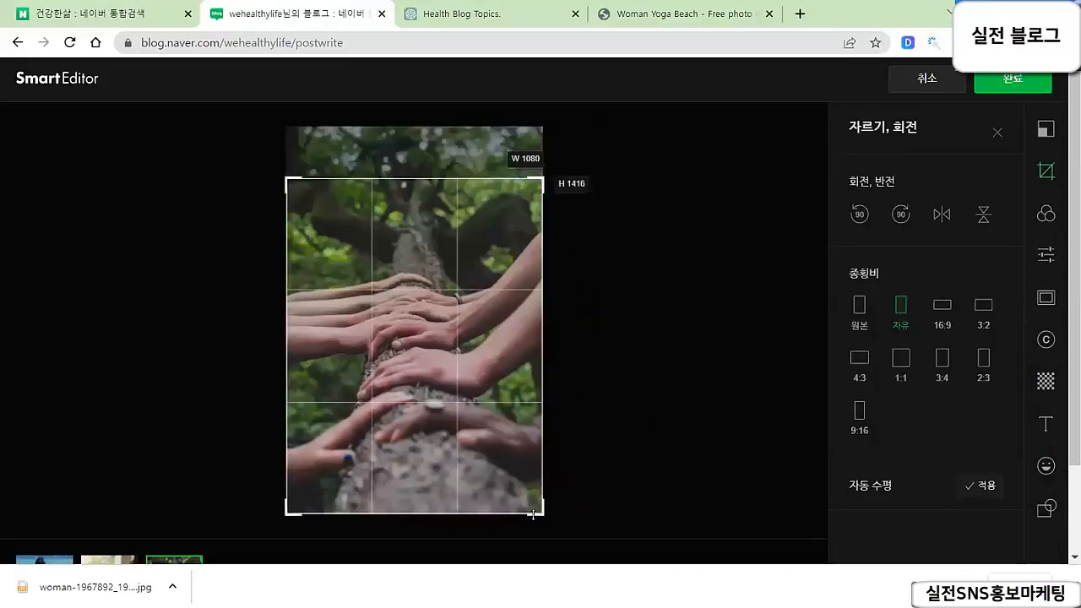
drag(565, 507, 759, 416)
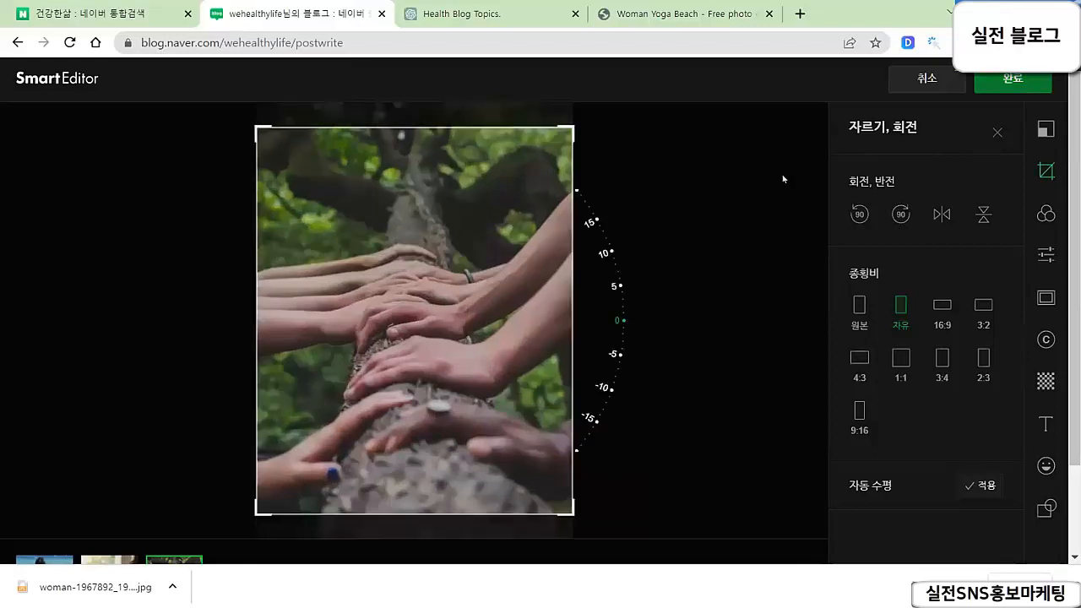
click(593, 403)
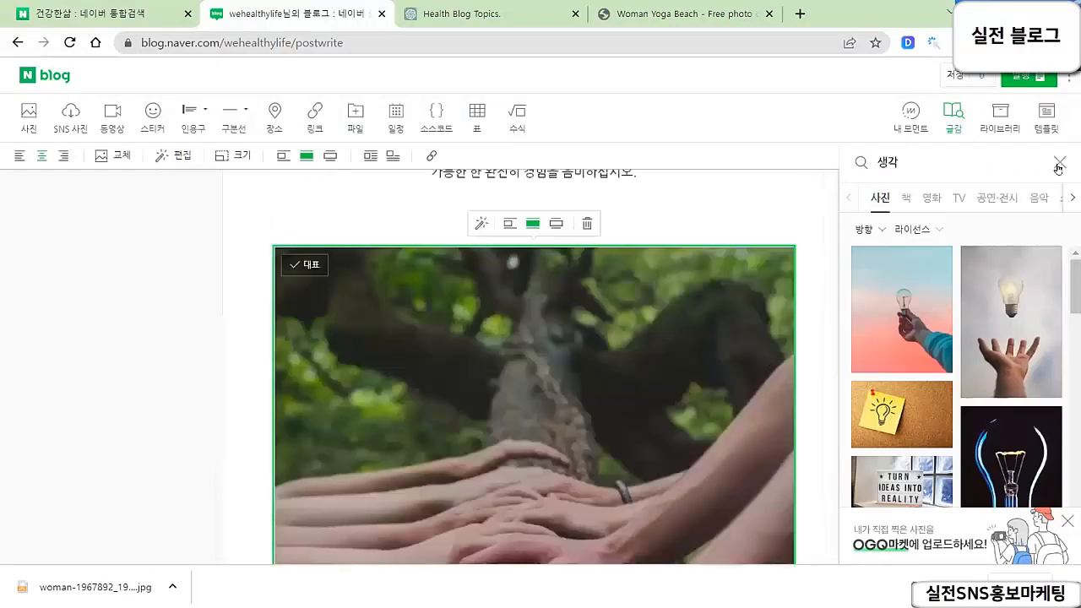
click(1057, 164)
Type the hashtags #협동 #생각 #감정 #협업 on a new line under the hands-on-tree photo
scroll(681, 340, up, 1)
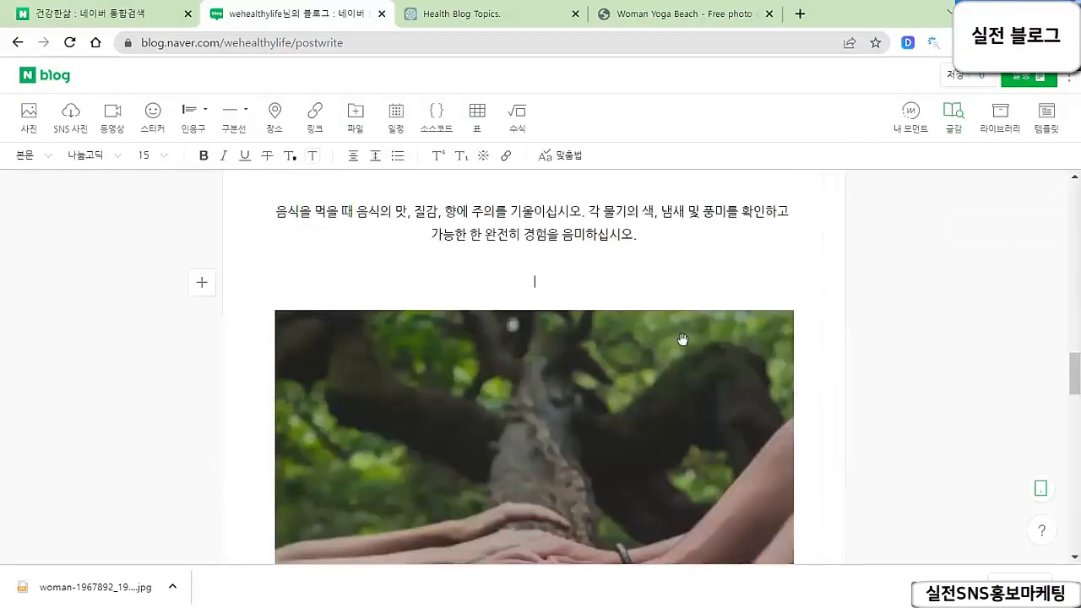
scroll(642, 291, up, 1)
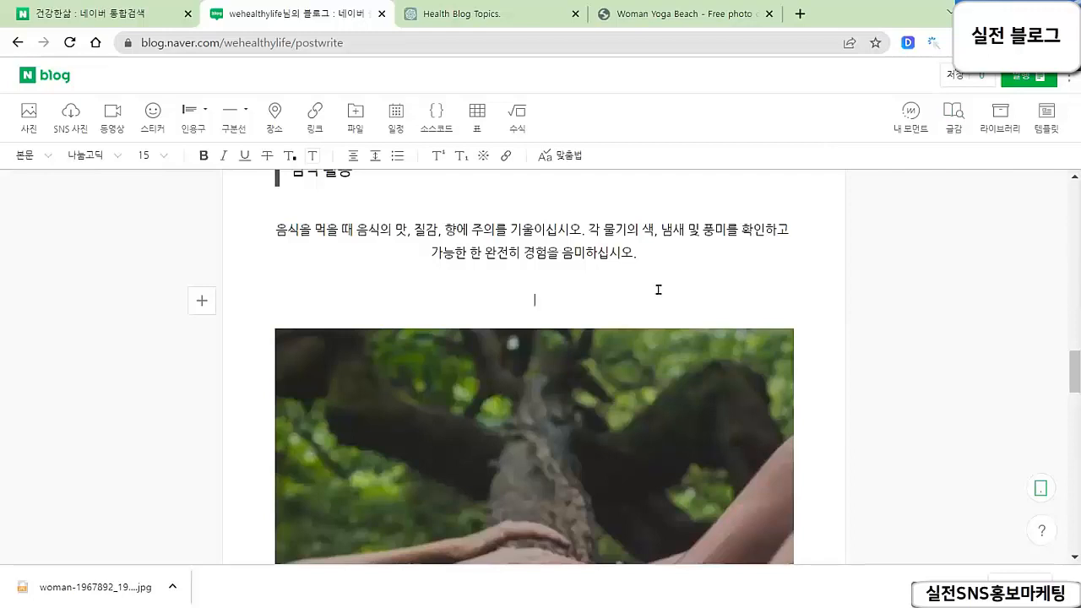
click(660, 347)
scroll(642, 397, up, 2)
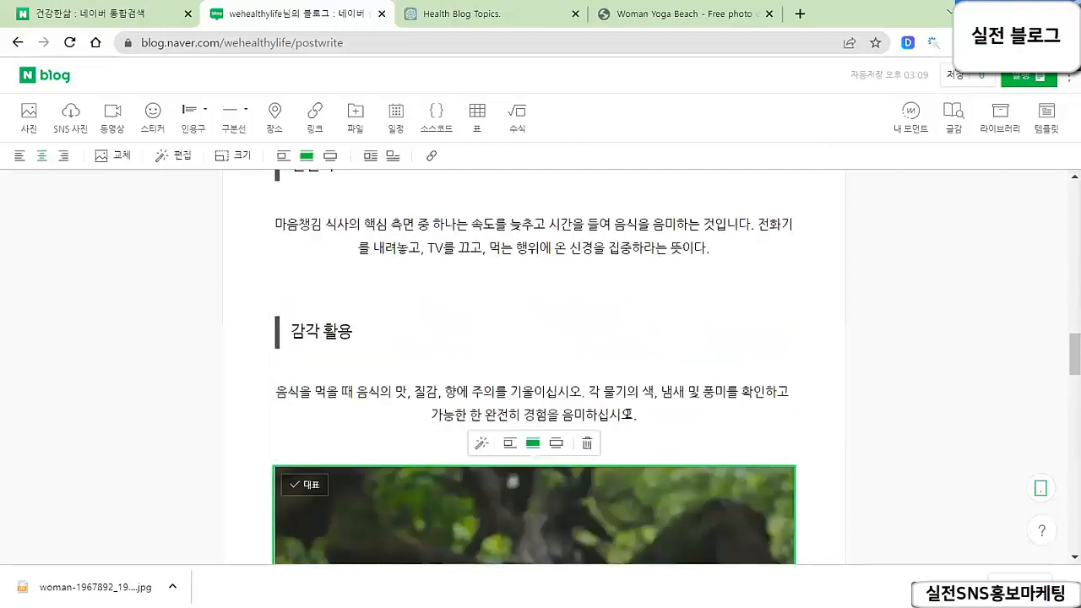
scroll(627, 414, down, 1)
scroll(627, 413, down, 4)
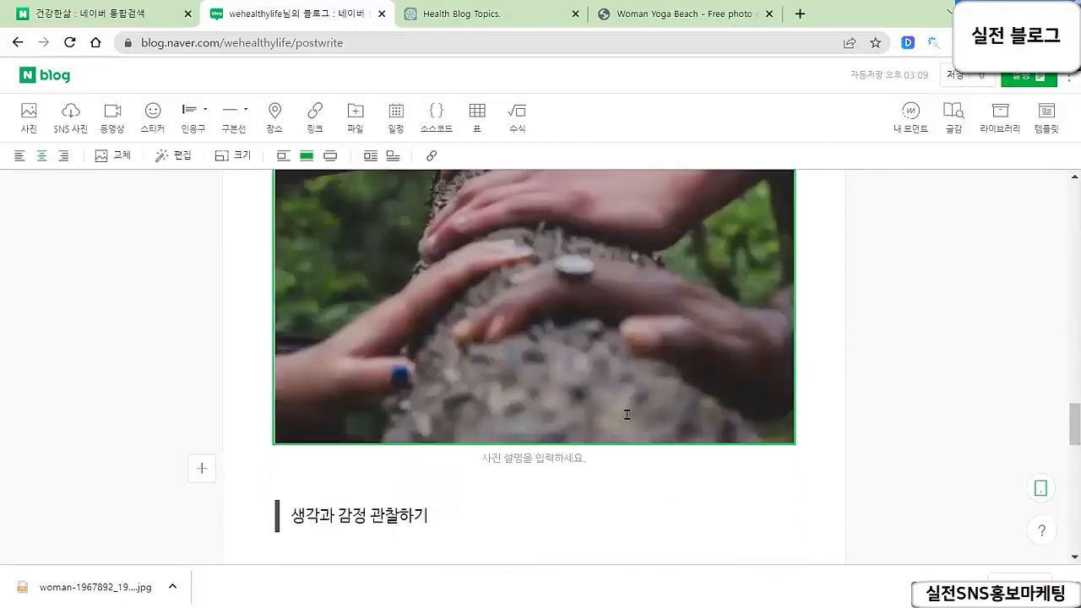
scroll(640, 448, down, 10)
click(650, 462)
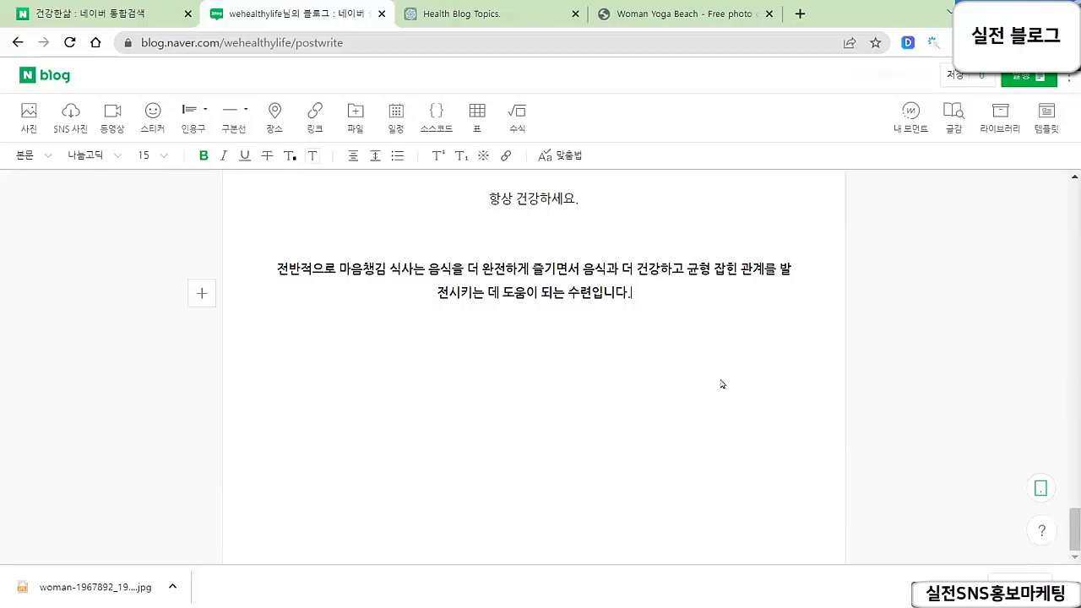
scroll(722, 384, up, 5)
scroll(722, 384, up, 5)
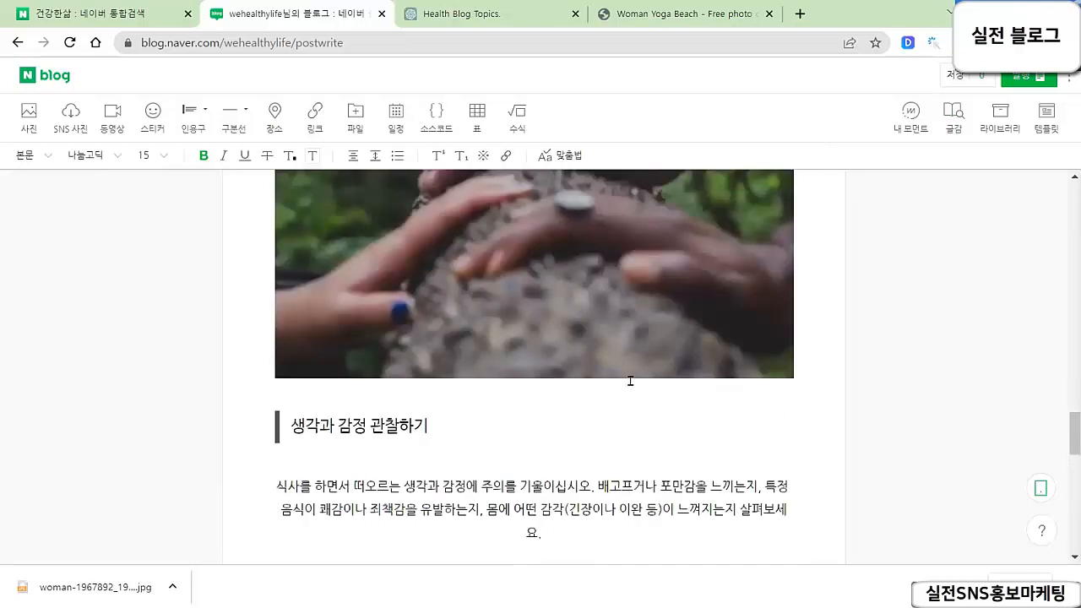
click(715, 405)
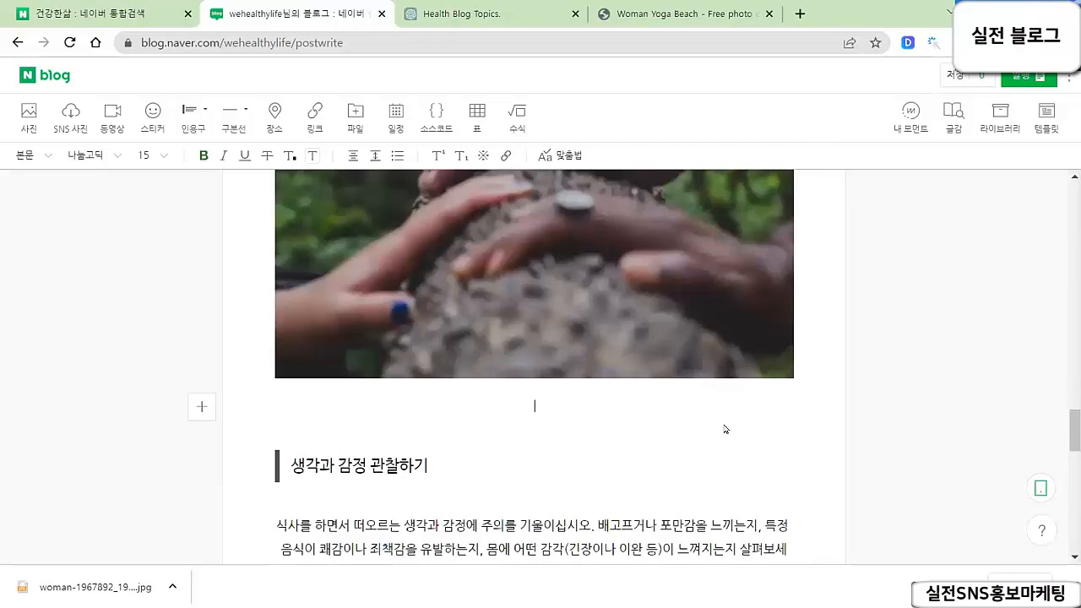
text(#혜)
text(동)
text( #생)
text(각)
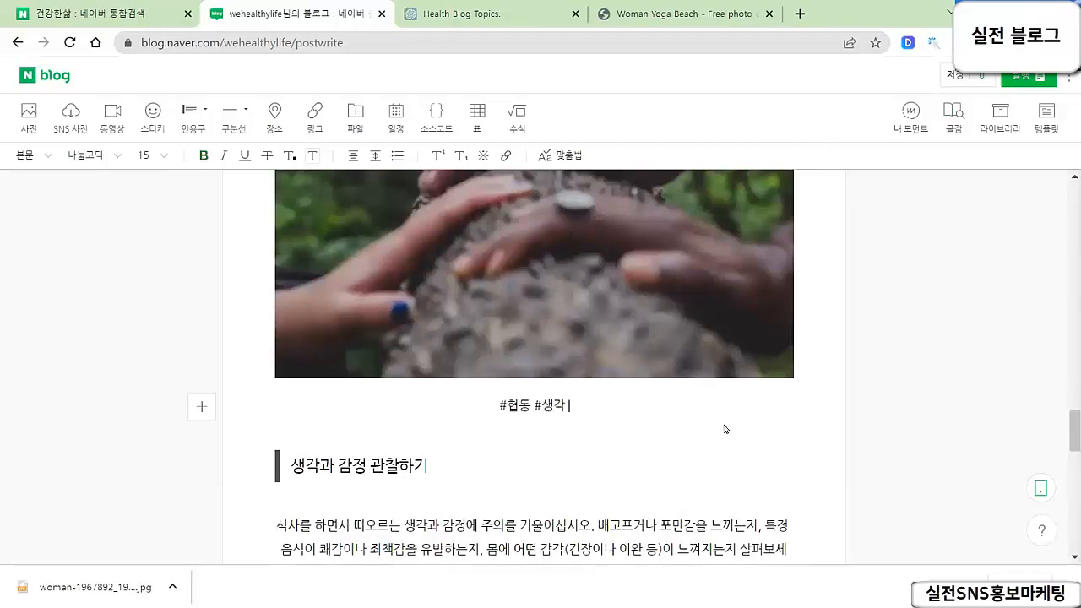
text( #감정)
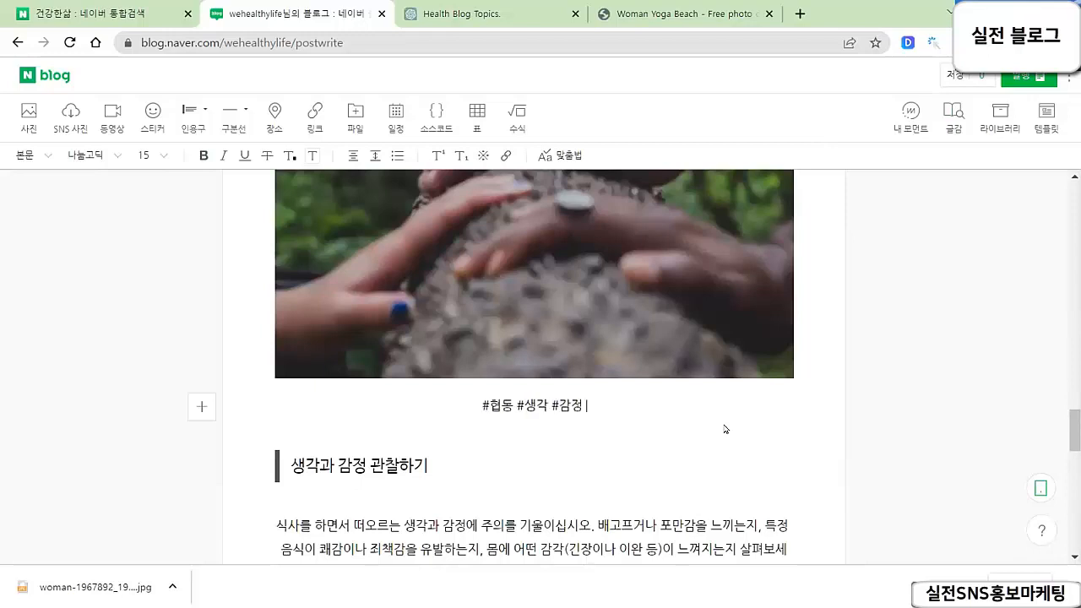
text( #협업)
scroll(634, 441, up, 1)
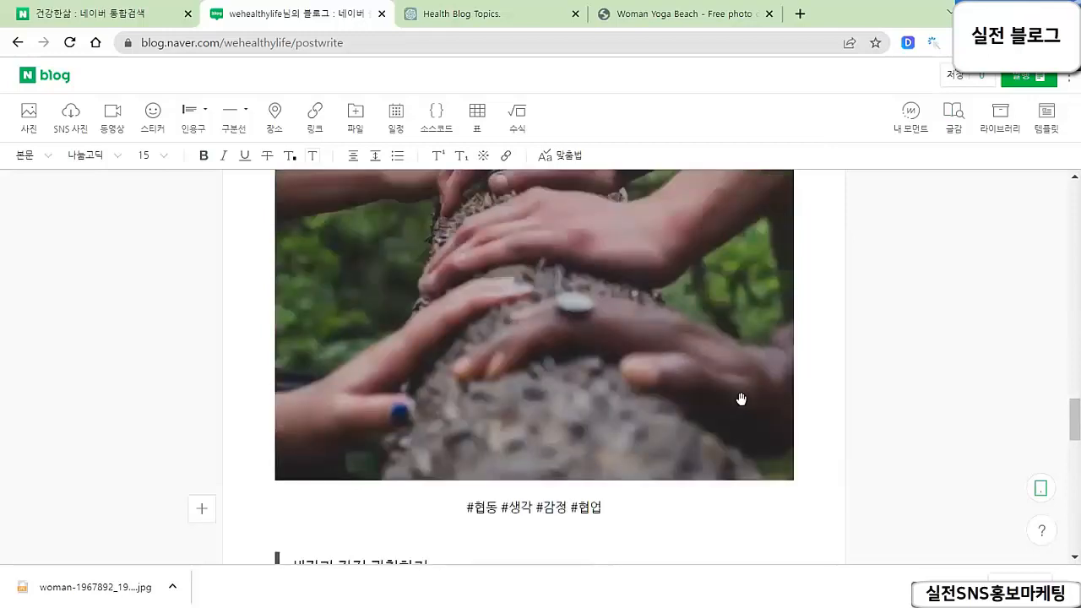
scroll(744, 390, up, 5)
Begin a hashtag reading #명상적 on the empty line below the beach yoga photo
scroll(299, 213, up, 10)
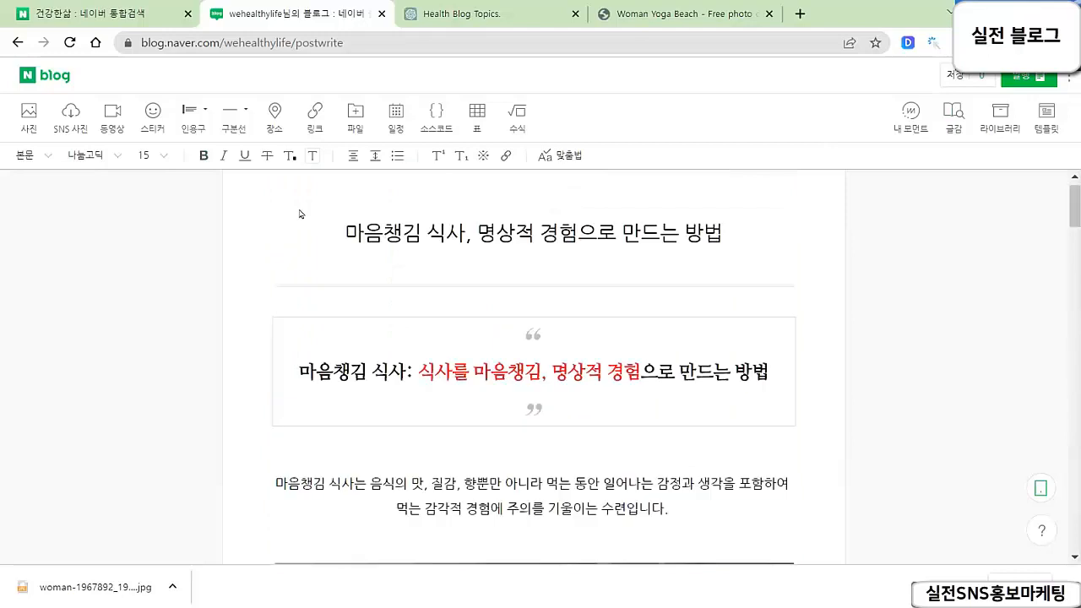
scroll(438, 290, up, 1)
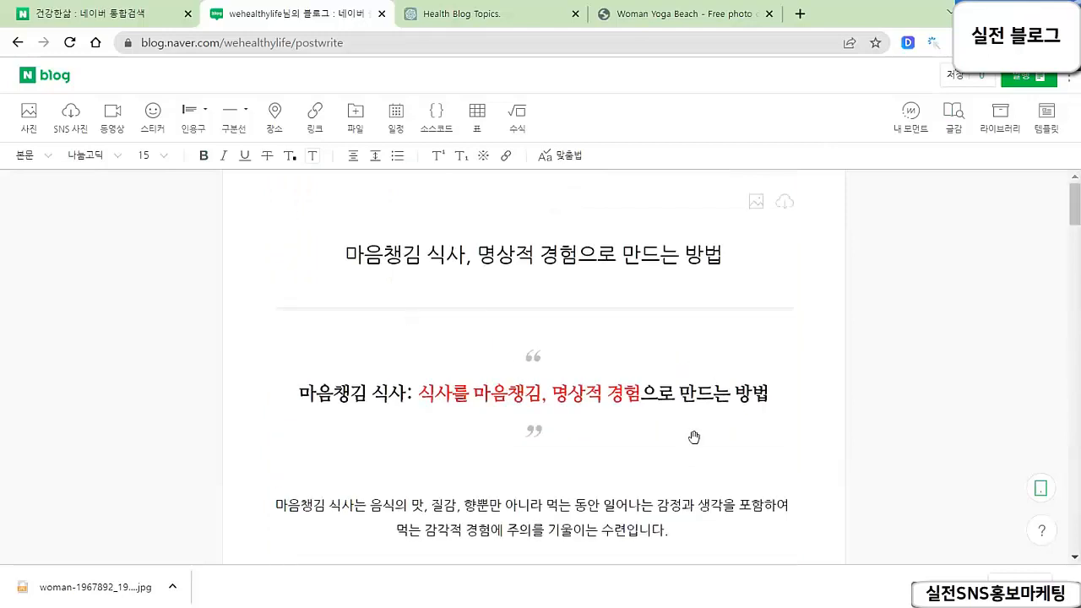
scroll(607, 375, down, 5)
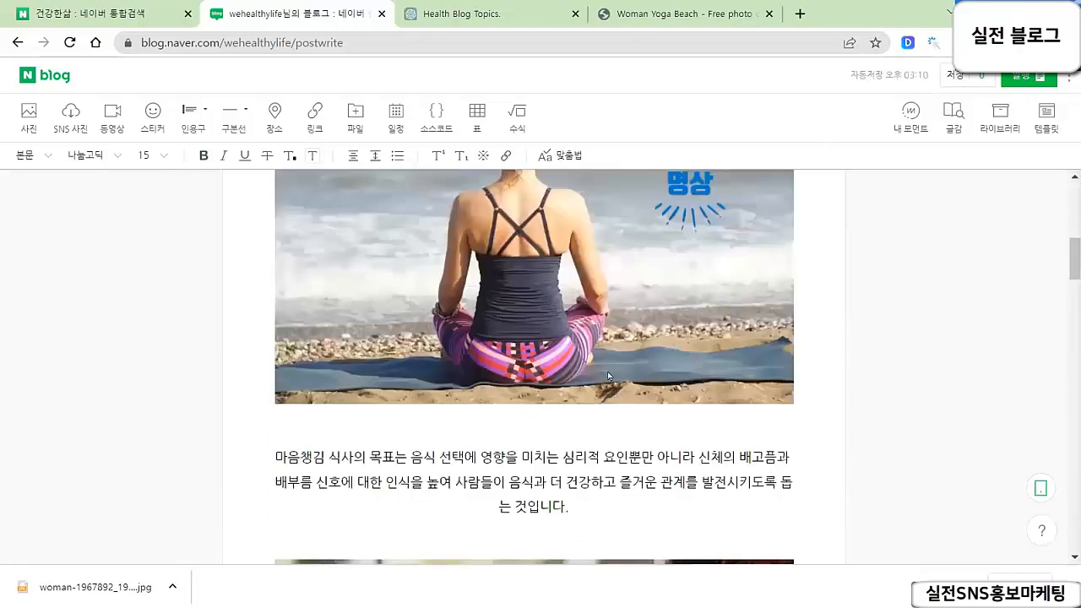
click(641, 373)
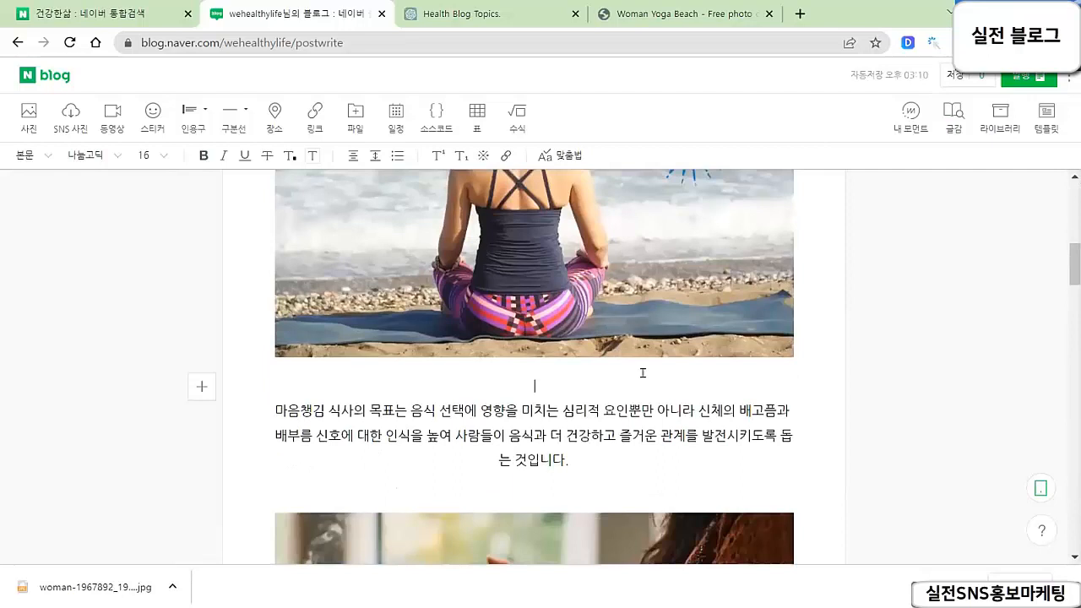
text(#명시)
text(상적)
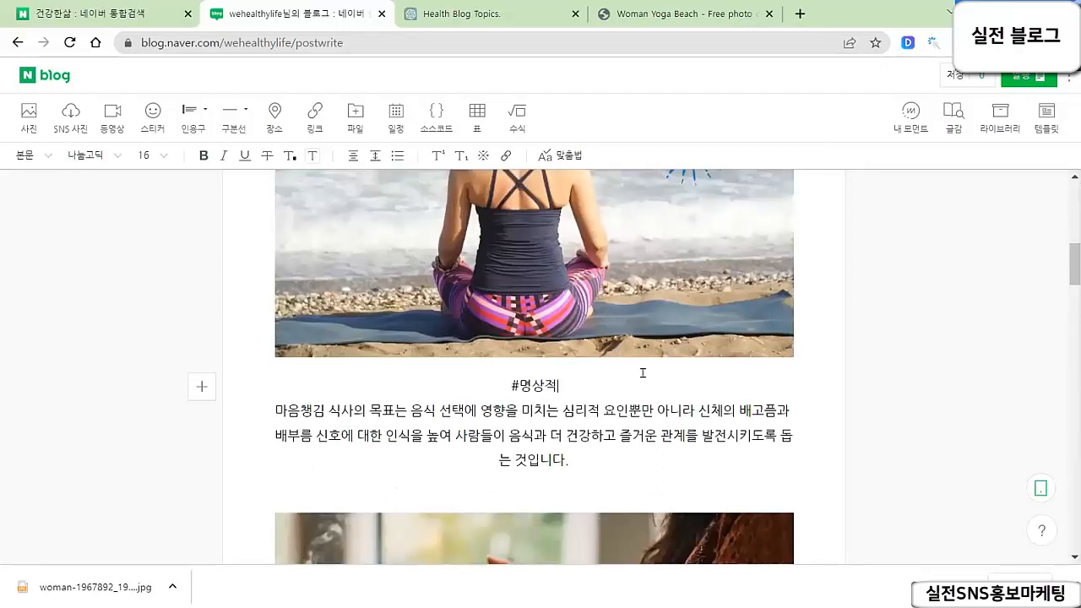
text(경험)
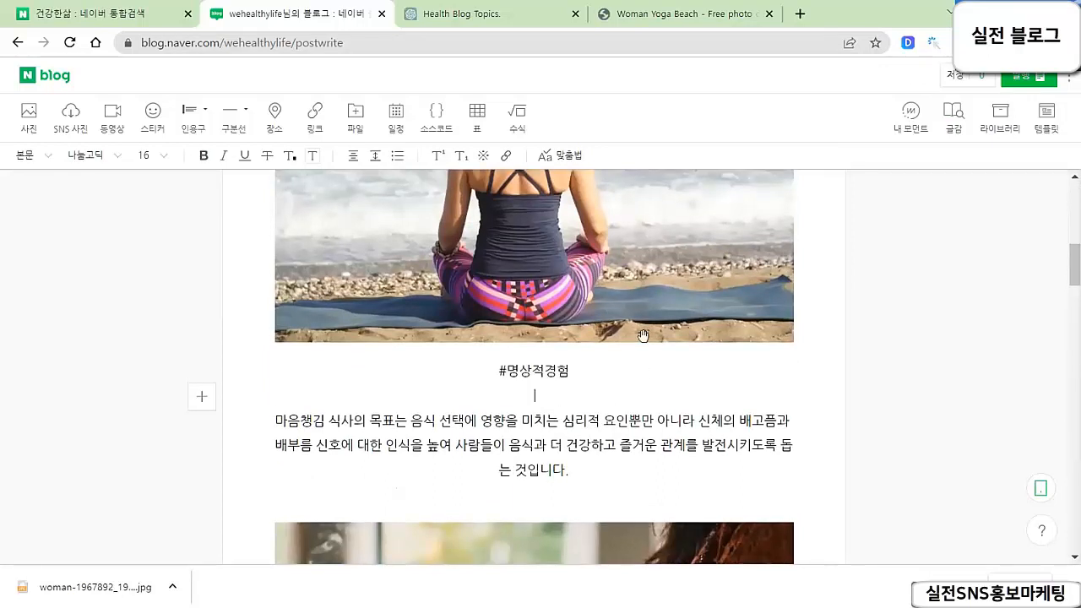
Scroll through the post and back up to the title 마음챙김 식사, 명상적 경험으로 만드는 방법
scroll(622, 369, up, 3)
scroll(637, 373, up, 3)
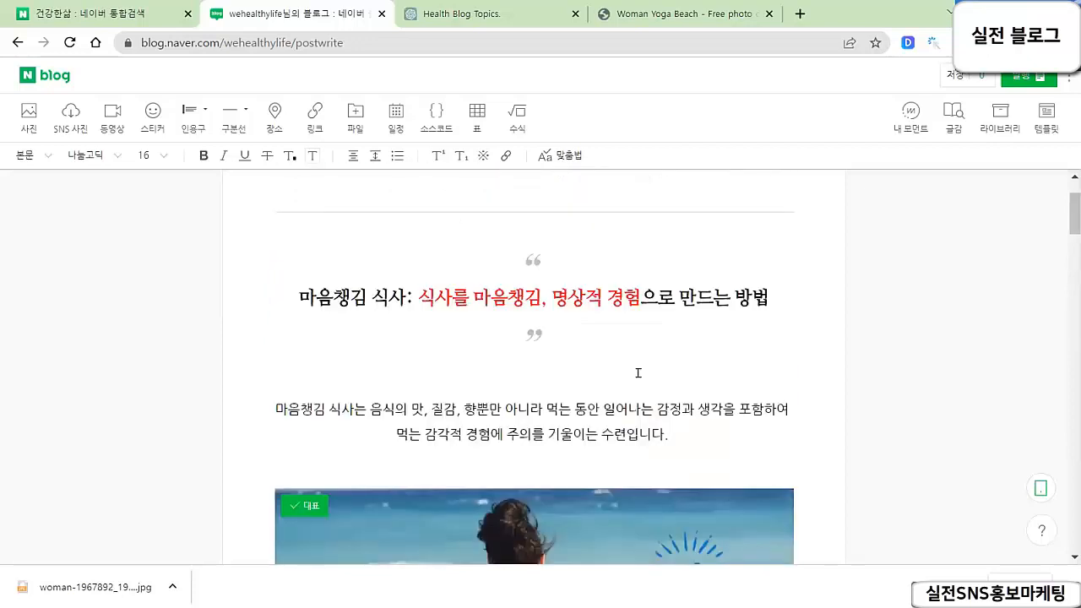
scroll(625, 376, down, 7)
scroll(605, 459, down, 3)
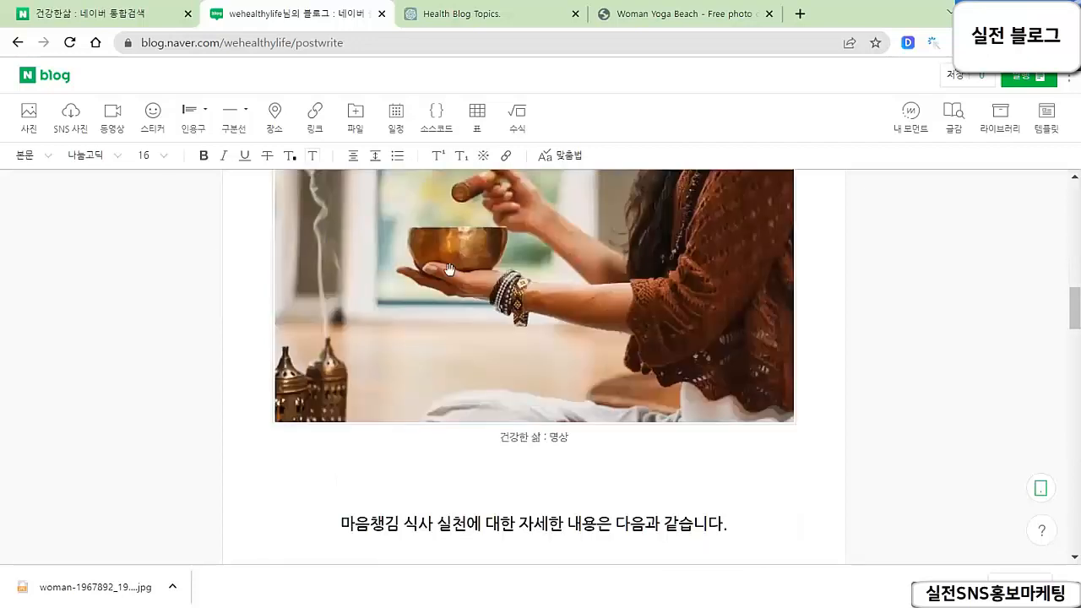
scroll(714, 422, down, 2)
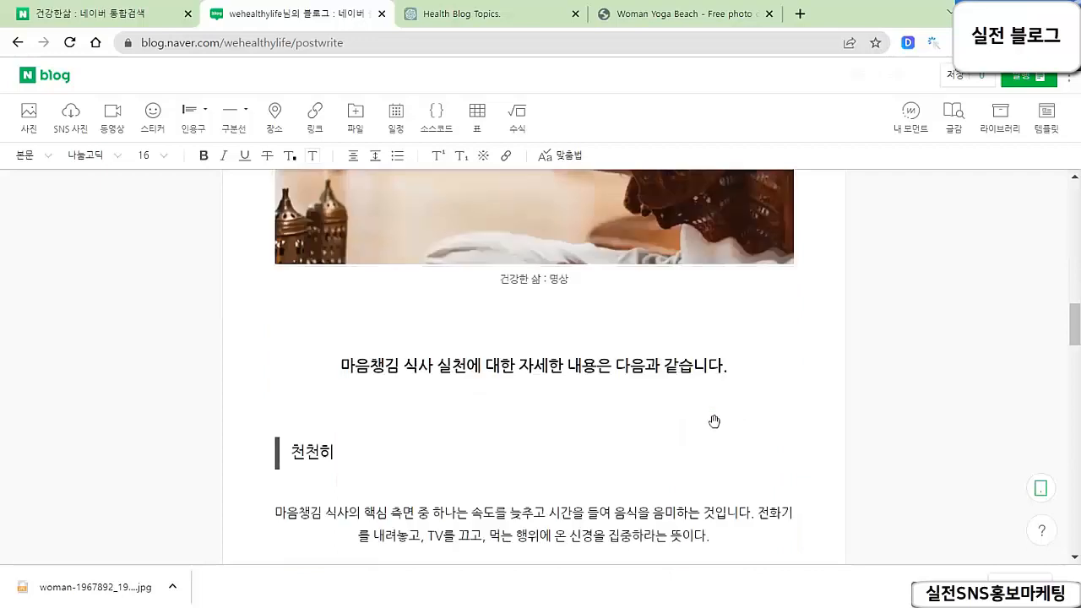
scroll(714, 423, down, 2)
scroll(700, 415, down, 4)
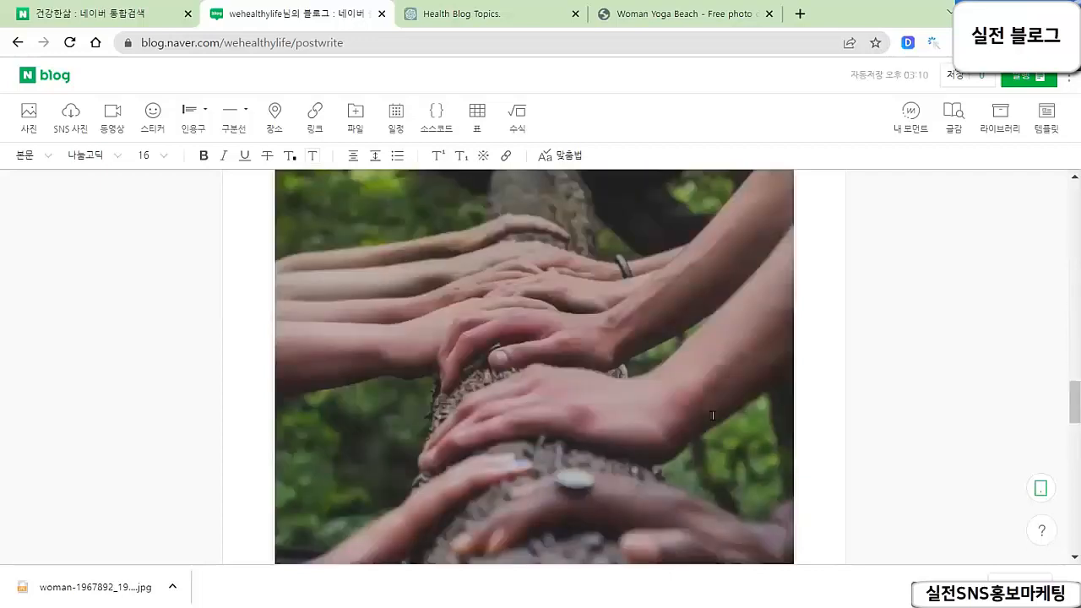
scroll(714, 418, down, 4)
scroll(713, 410, up, 8)
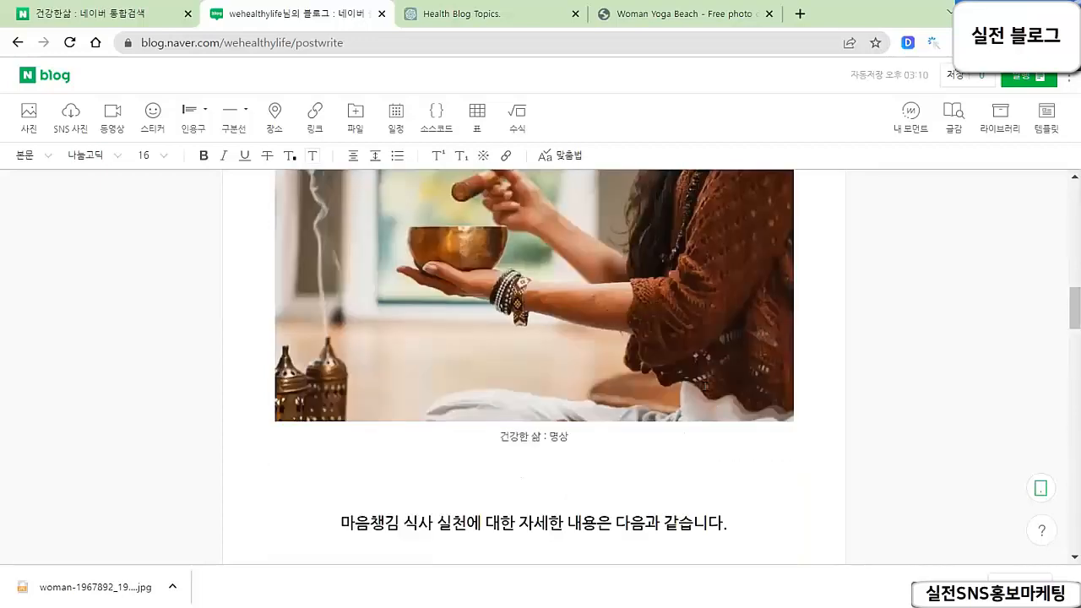
scroll(703, 380, up, 12)
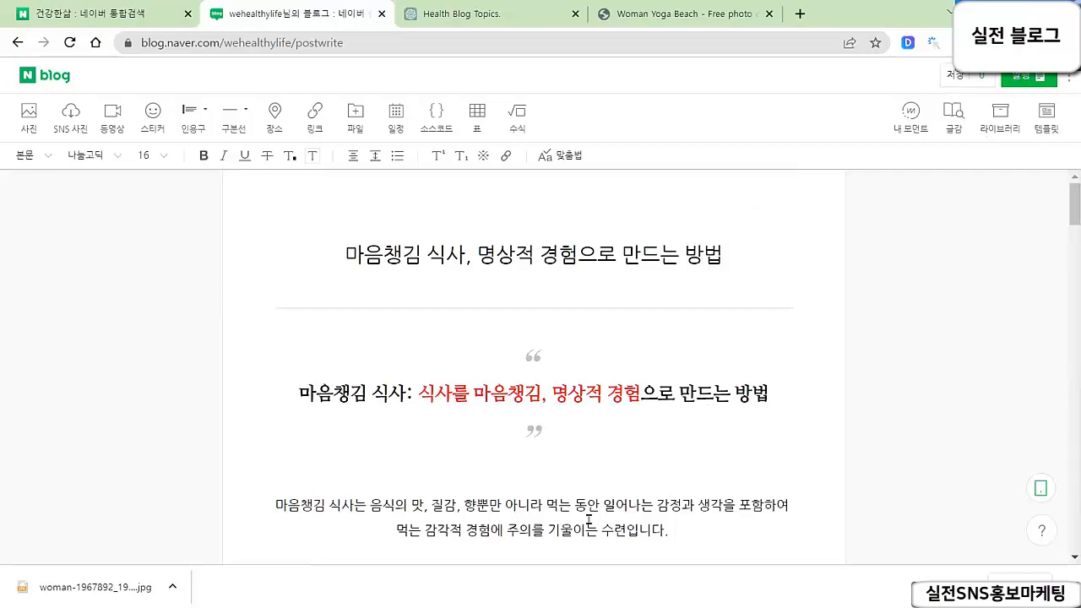
Save the post as a draft, confirm it appears in 임시저장 글, and close the list
click(955, 77)
click(981, 78)
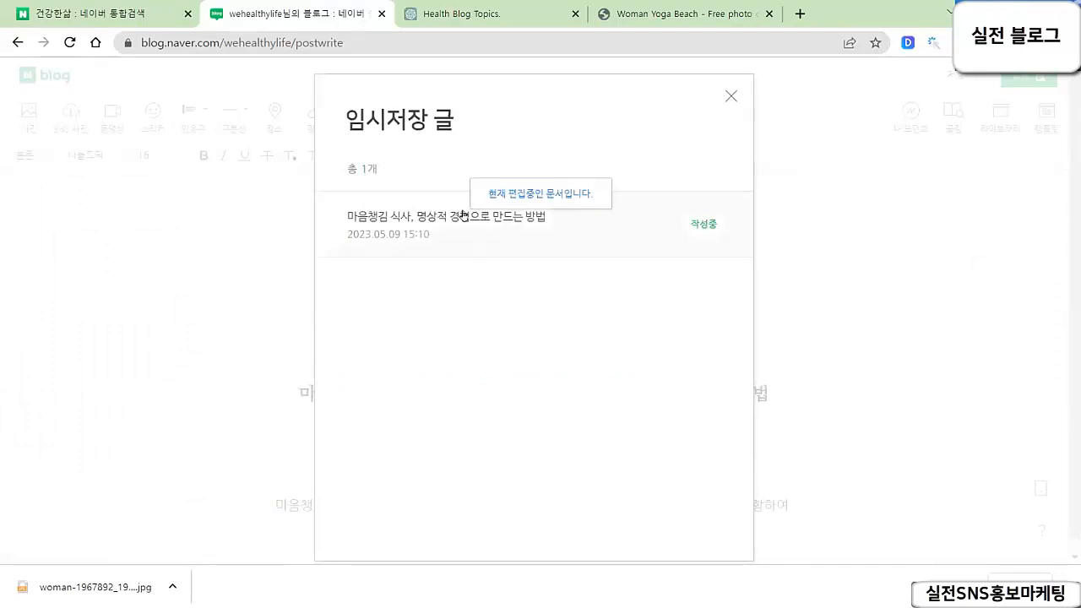
click(801, 211)
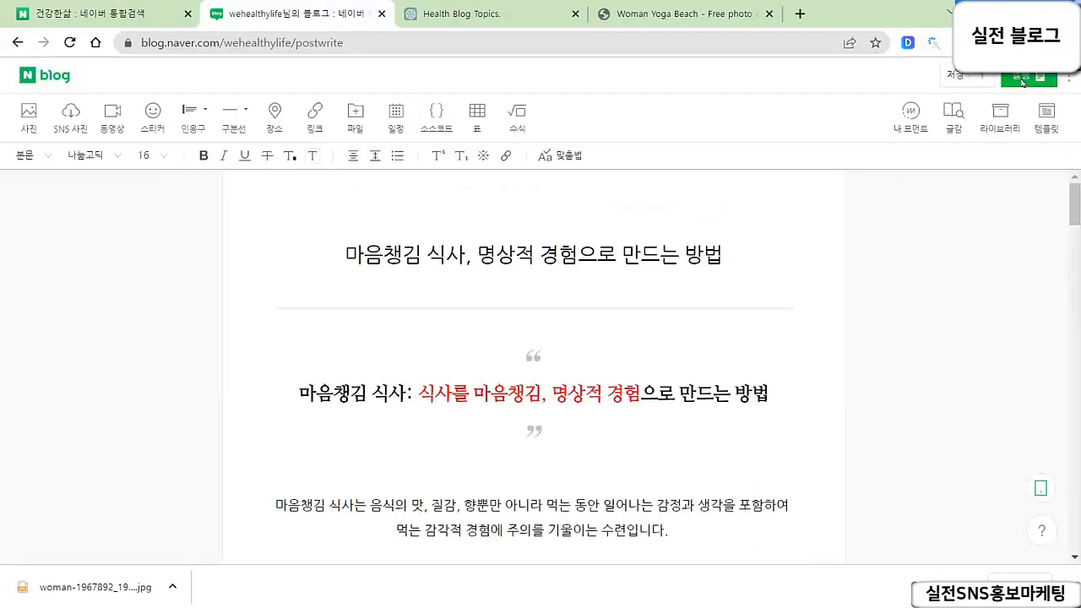
In the publish settings, set the category to 게시판 and the topic to 건강·의학
click(1009, 78)
click(791, 126)
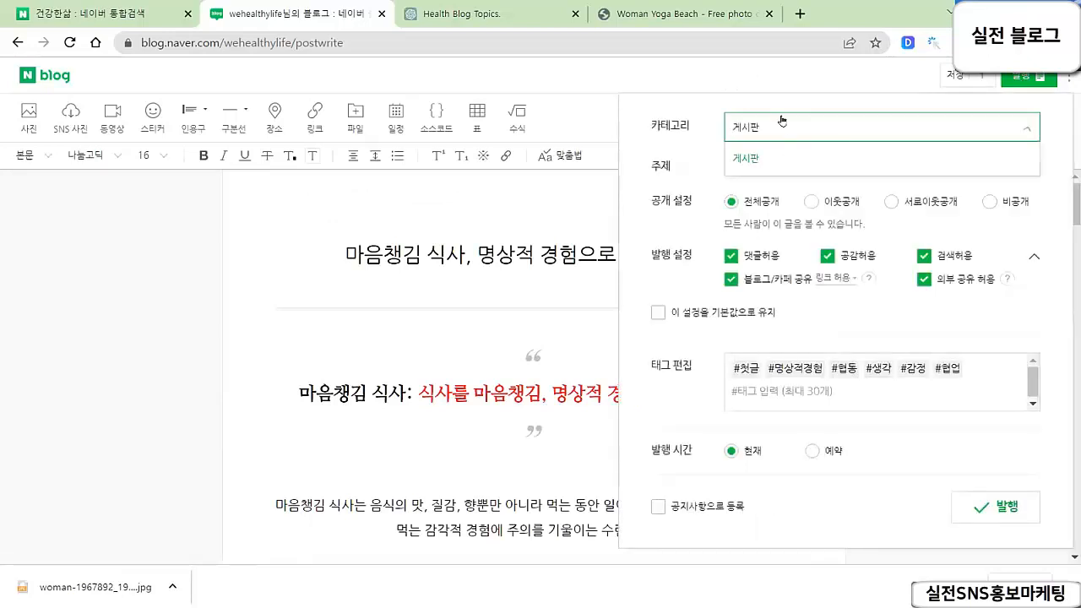
click(760, 162)
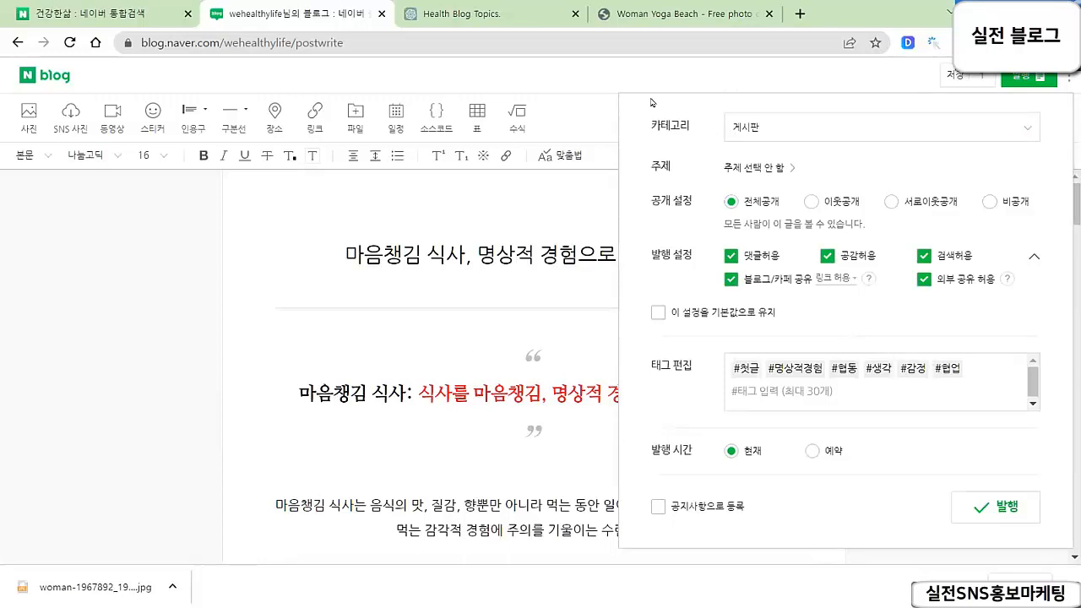
click(794, 168)
click(963, 285)
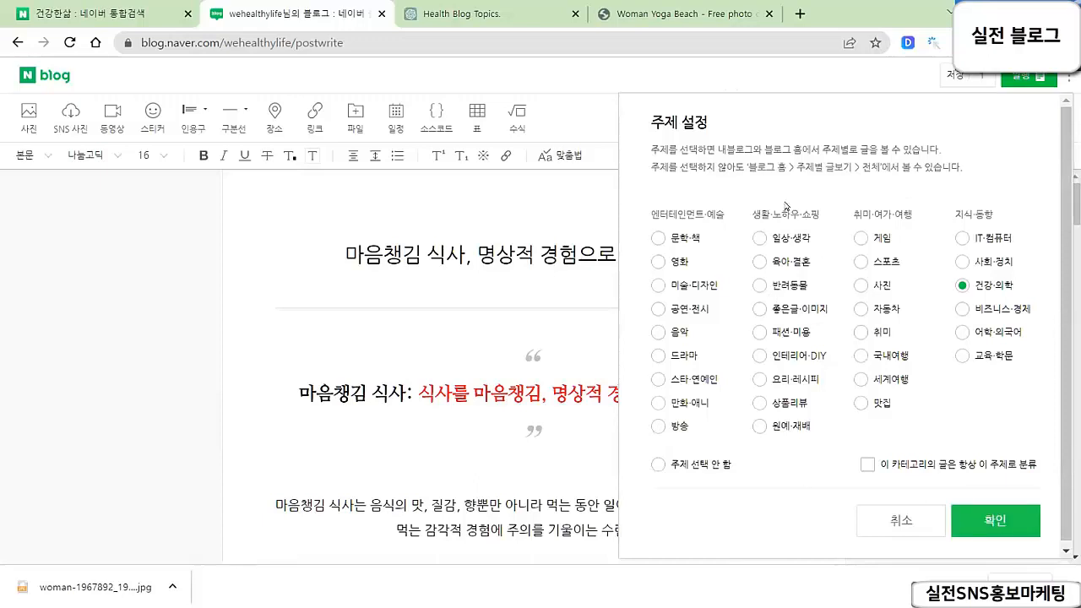
click(995, 520)
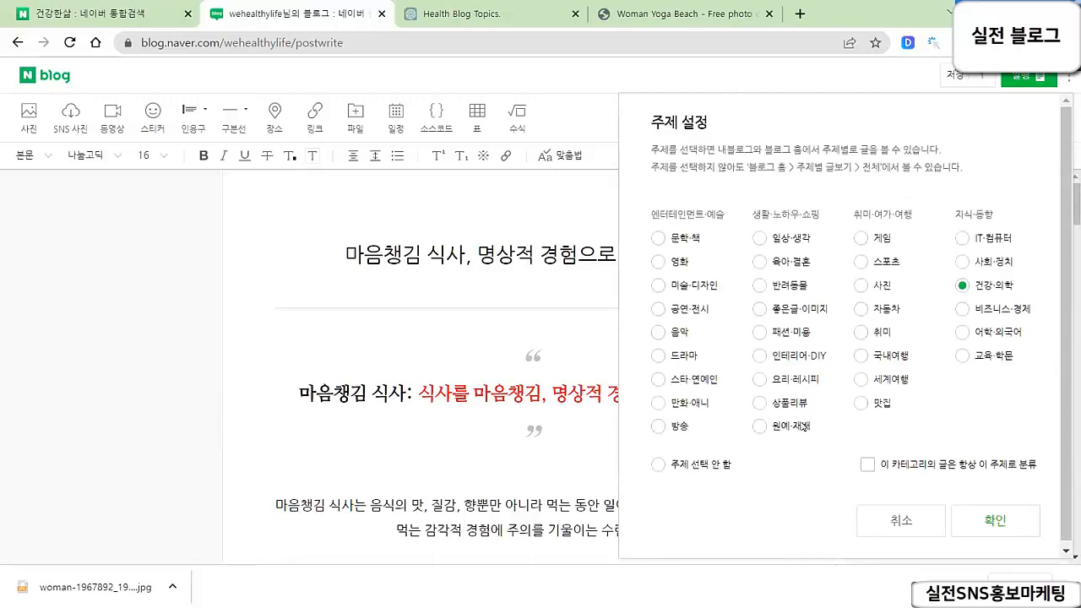
Keep the post public, allow external sharing, and publish it immediately
click(820, 205)
click(918, 205)
click(732, 203)
click(828, 258)
click(924, 279)
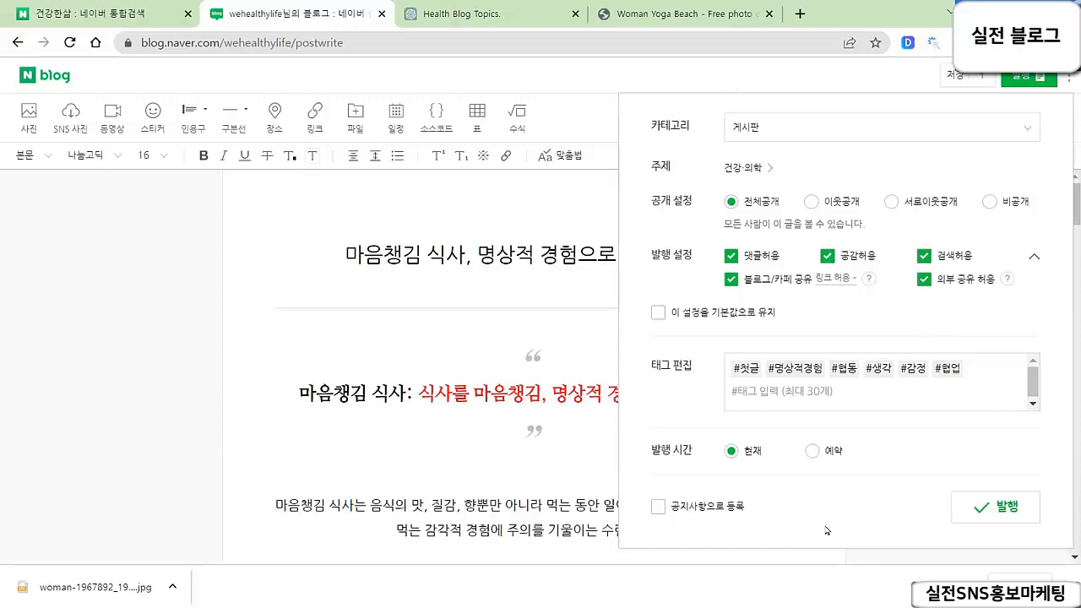
click(812, 450)
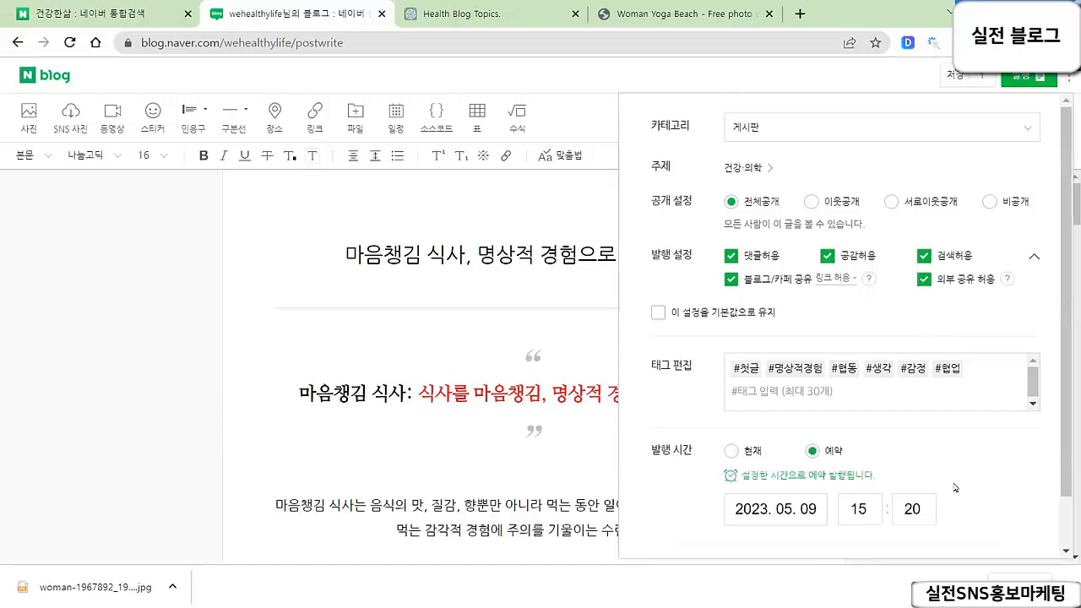
scroll(769, 411, down, 1)
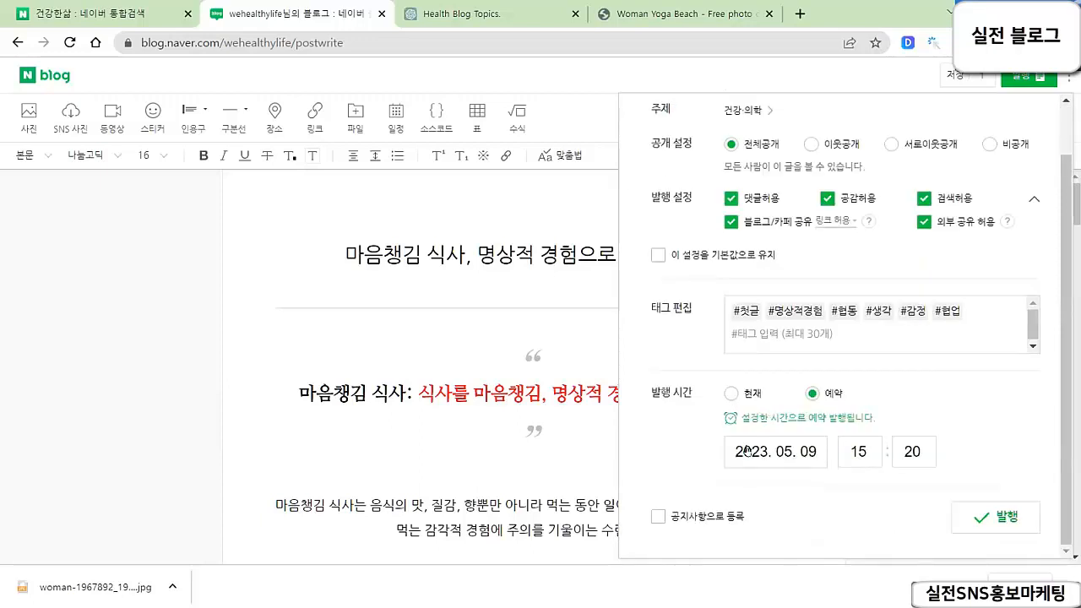
click(731, 393)
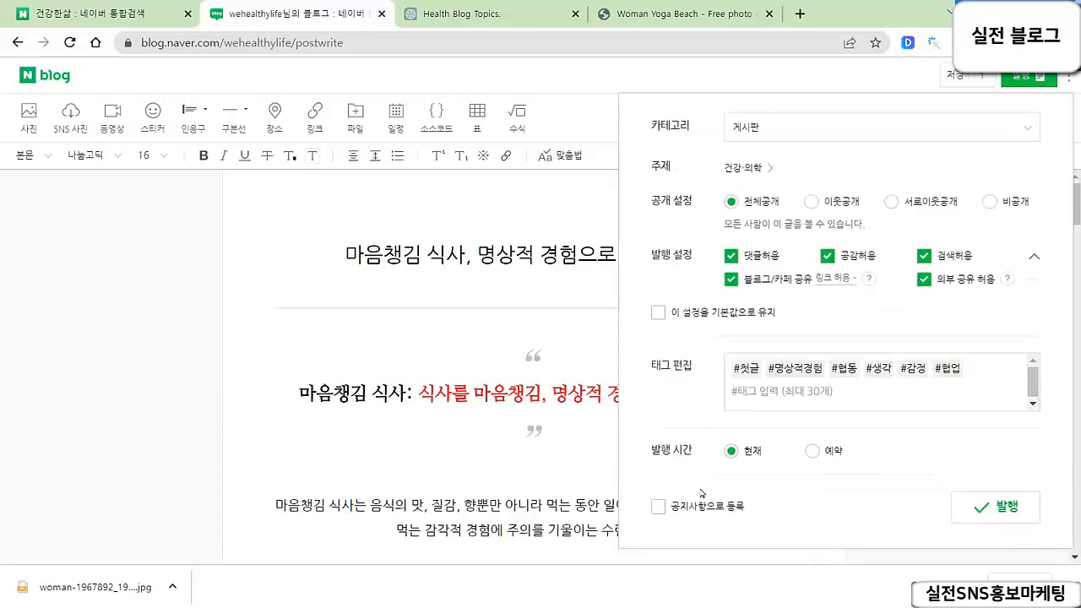
click(1007, 507)
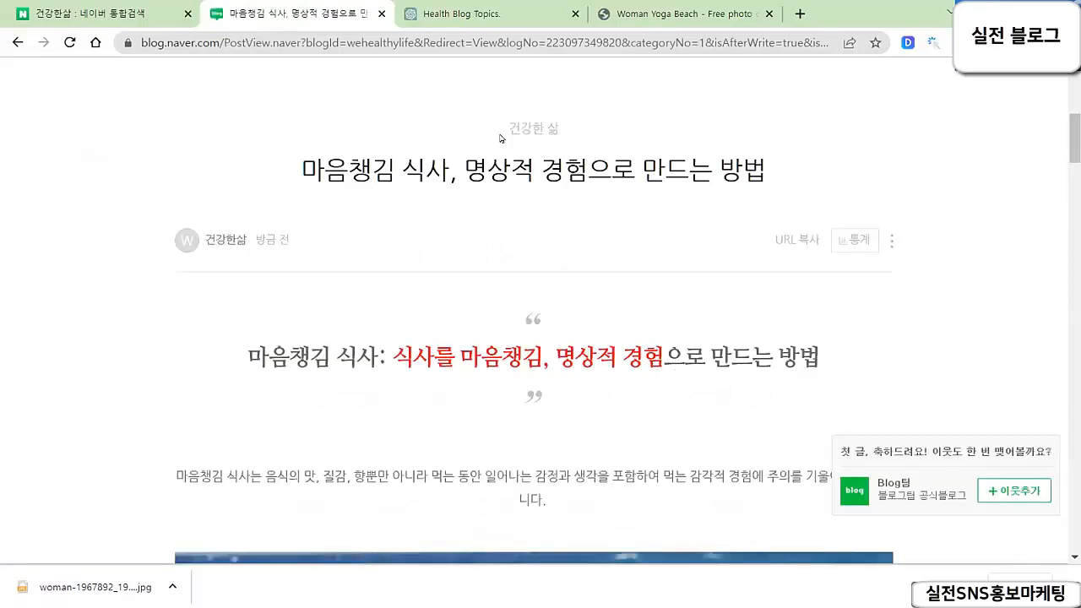
Decline adding the Blog team as a neighbour, then scroll to the published post's end
triple_click(580, 137)
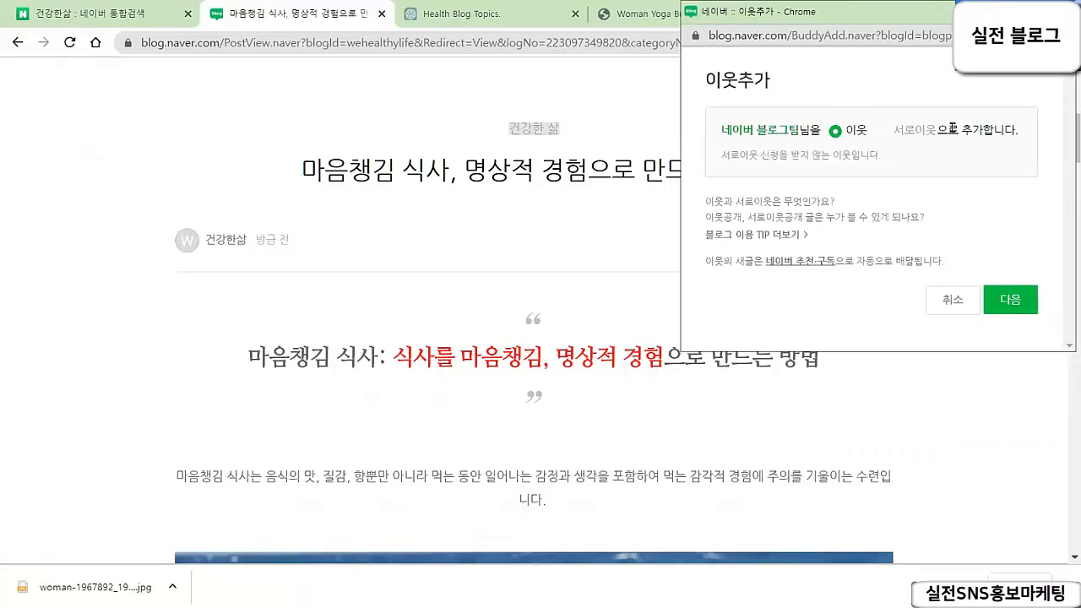
click(1004, 301)
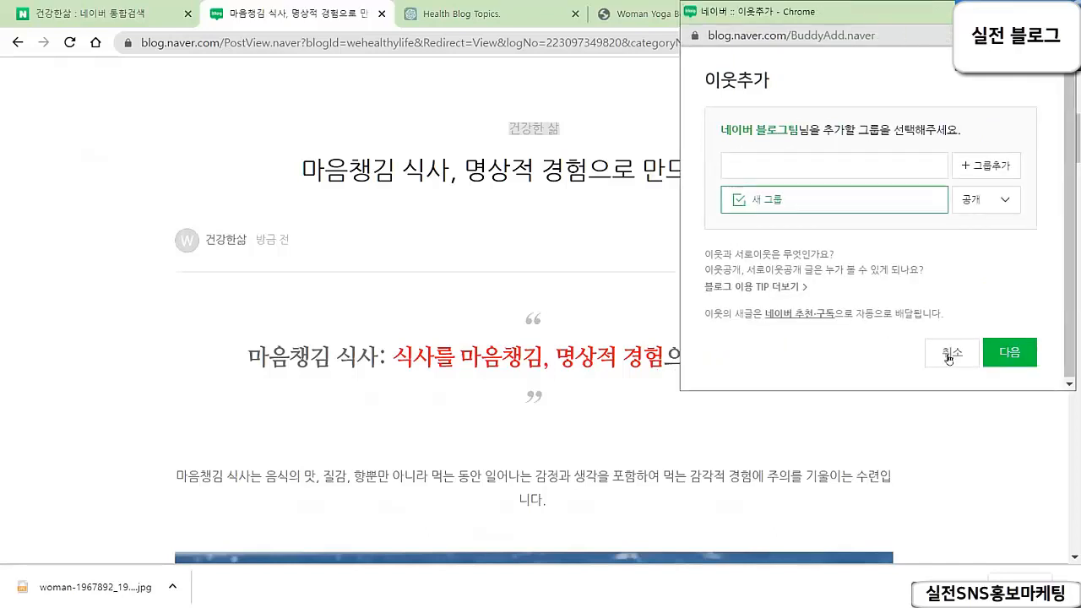
click(618, 289)
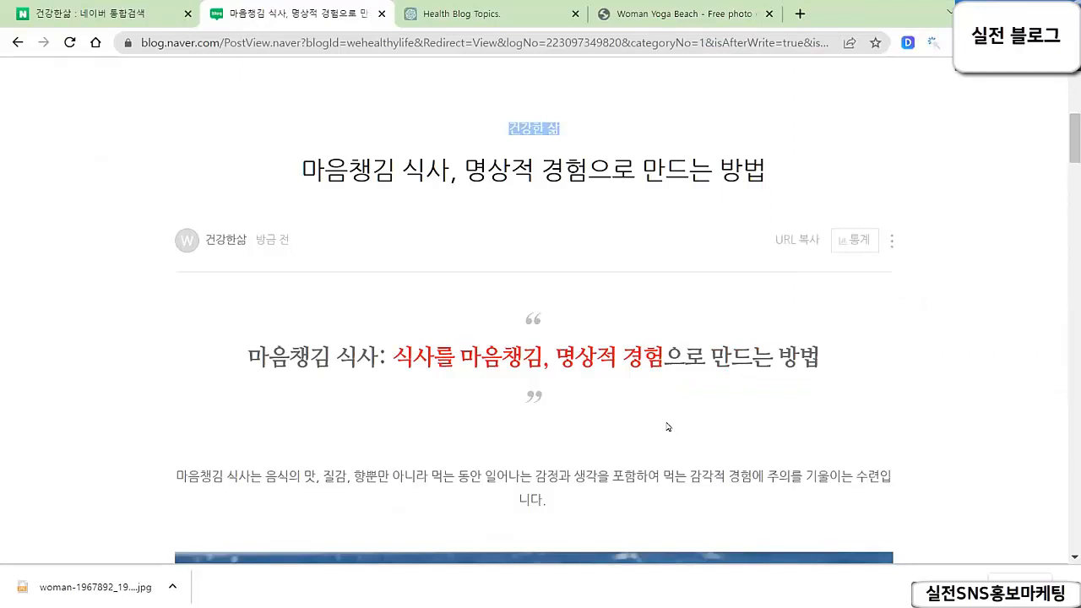
scroll(740, 422, down, 3)
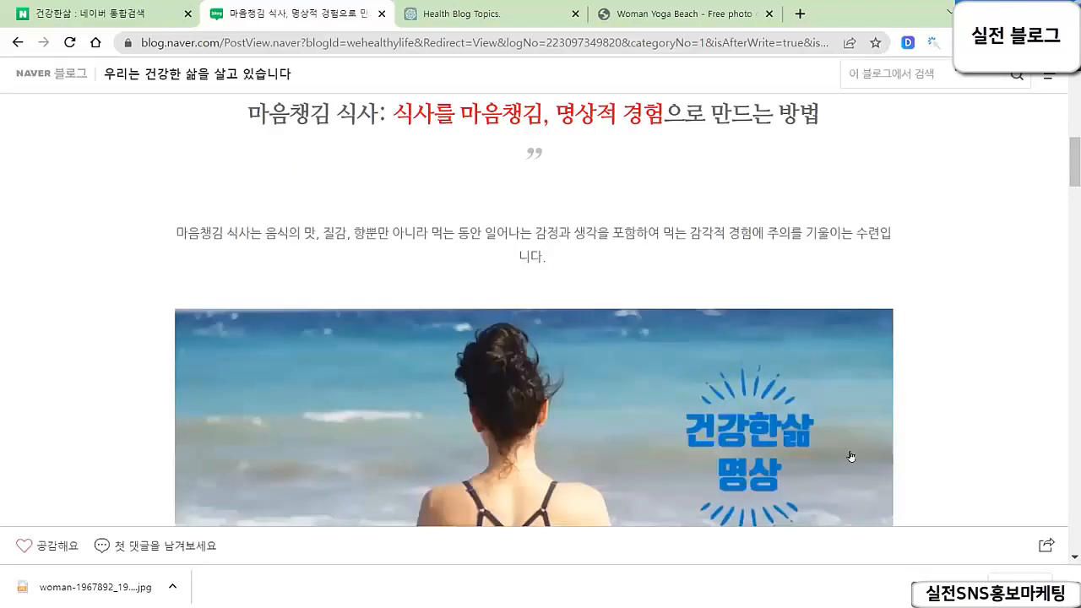
scroll(526, 259, down, 3)
scroll(608, 299, down, 4)
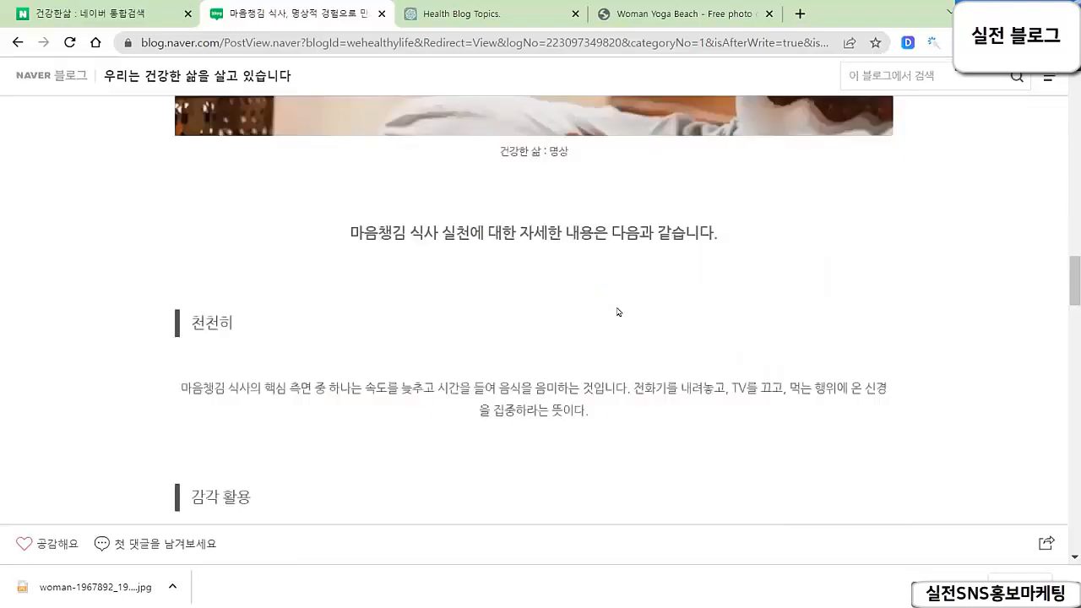
scroll(617, 312, down, 5)
scroll(617, 311, down, 10)
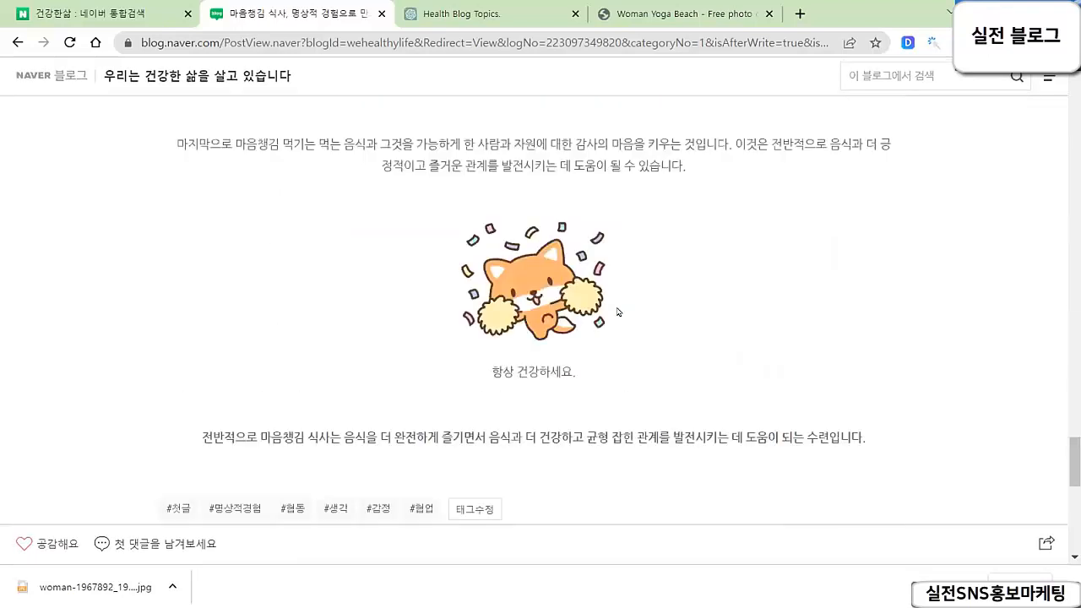
scroll(600, 321, down, 10)
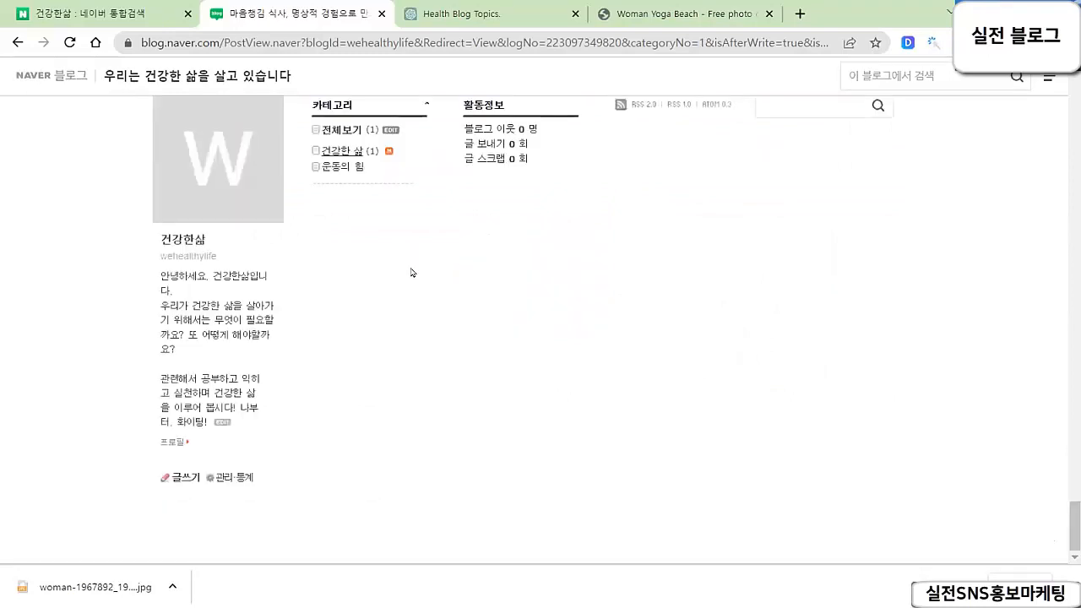
Open the 건강한 삶 category page and scroll through its single listed post and back up
click(342, 152)
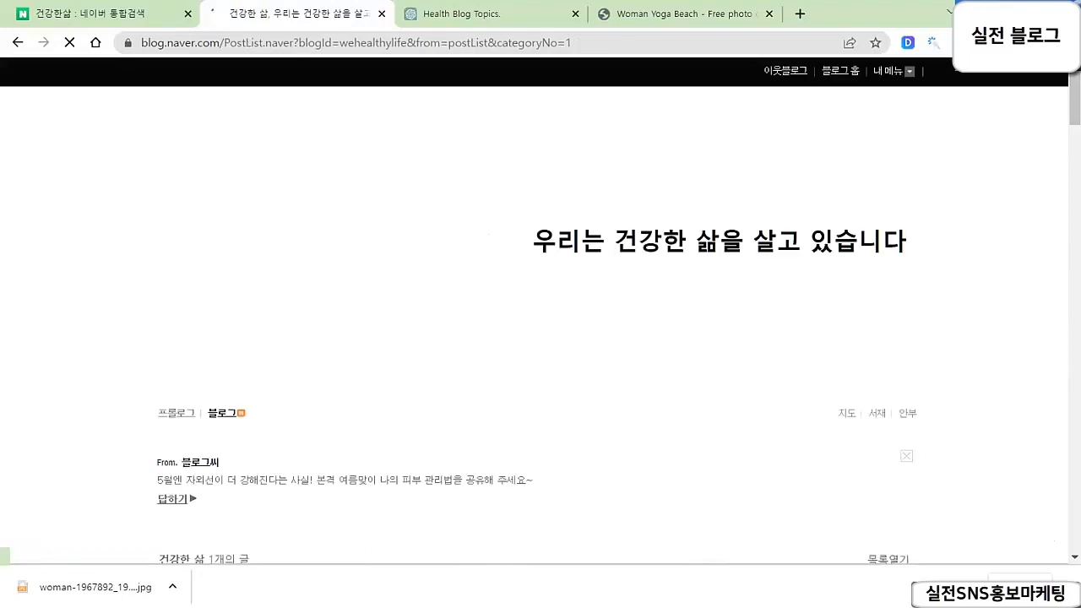
scroll(878, 441, down, 6)
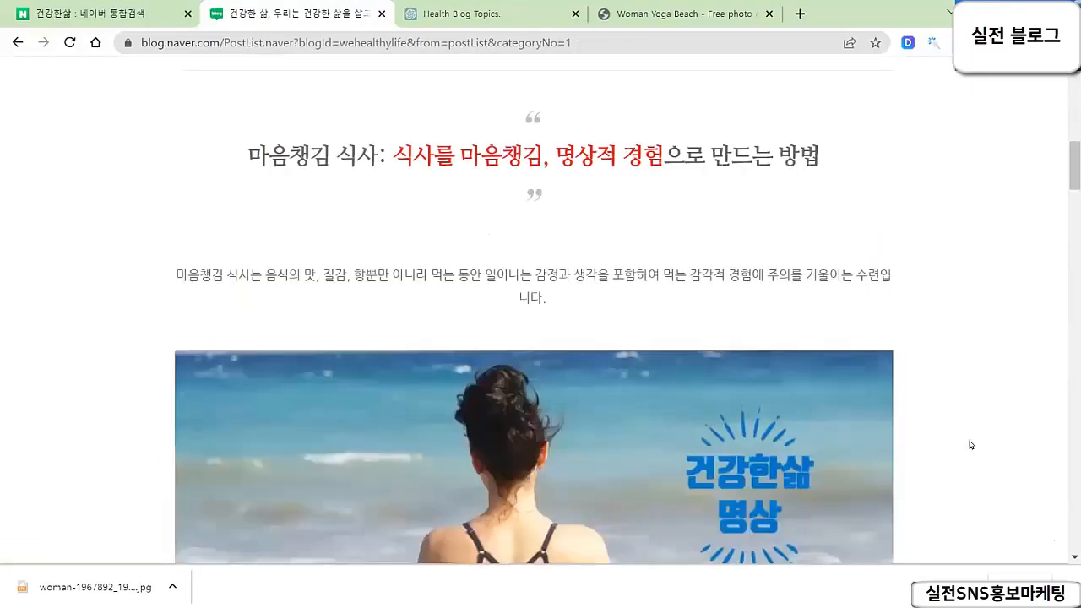
scroll(985, 427, down, 5)
scroll(985, 427, down, 5)
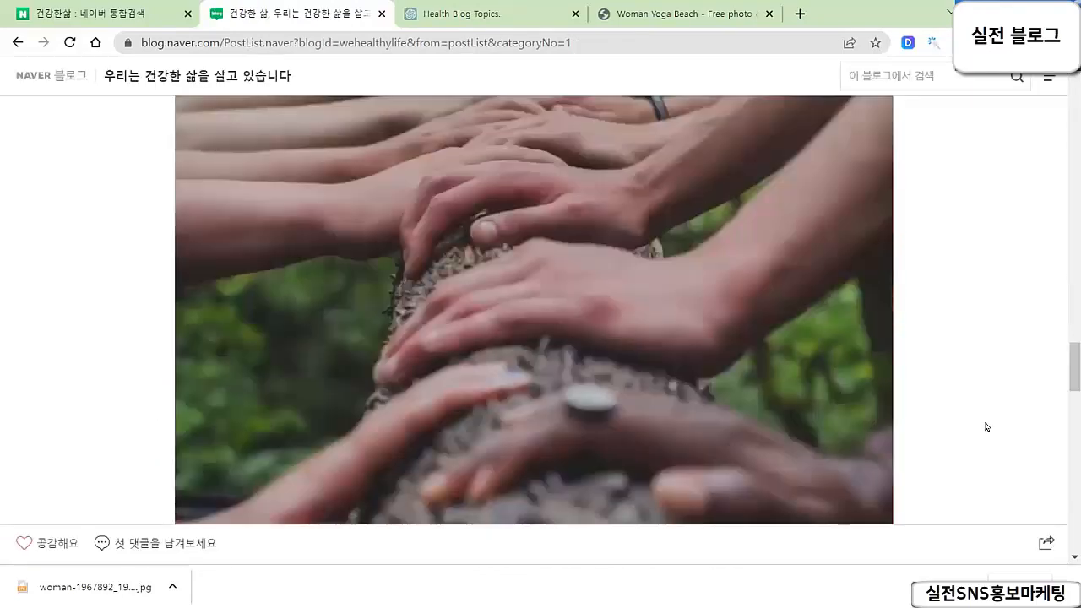
scroll(985, 427, down, 5)
scroll(980, 397, down, 4)
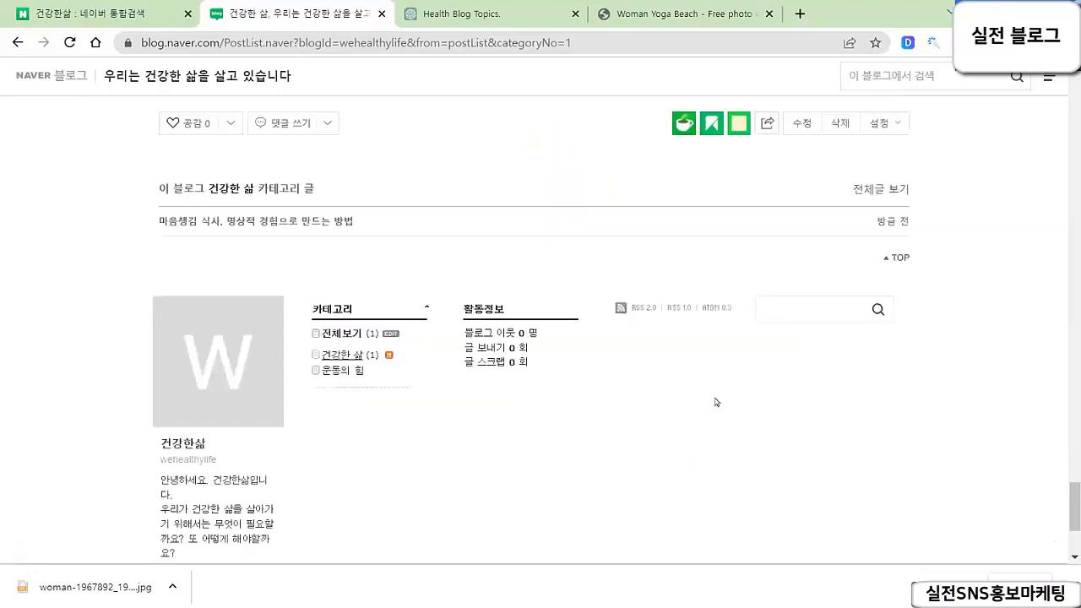
scroll(715, 402, up, 5)
scroll(713, 402, up, 5)
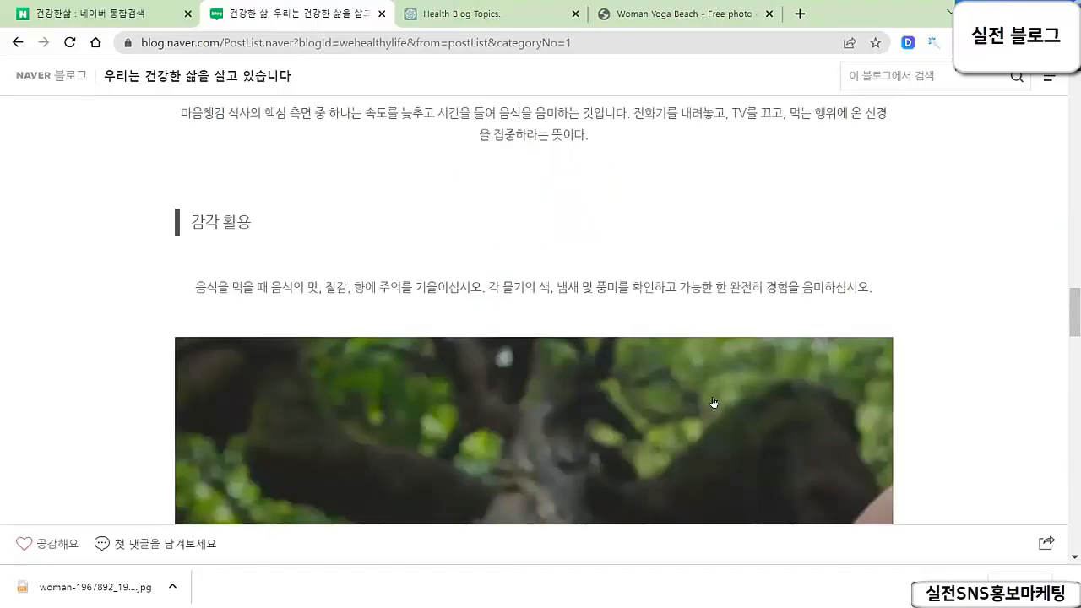
scroll(714, 402, up, 5)
scroll(716, 402, up, 10)
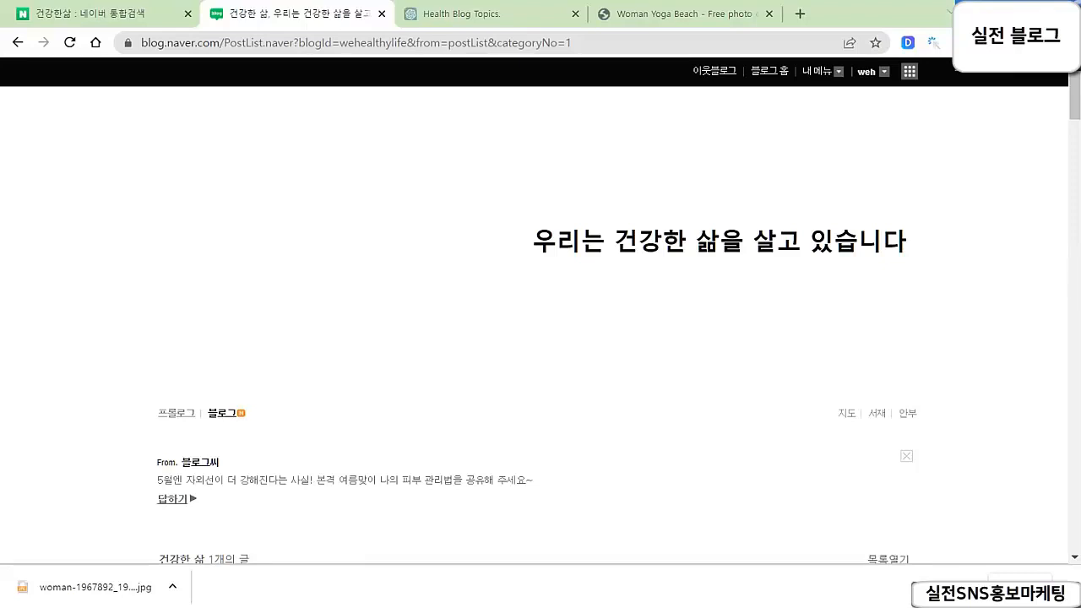
From the NAVER portal's profile panel, open your own blog via 블로그 and 내 블로그
click(699, 253)
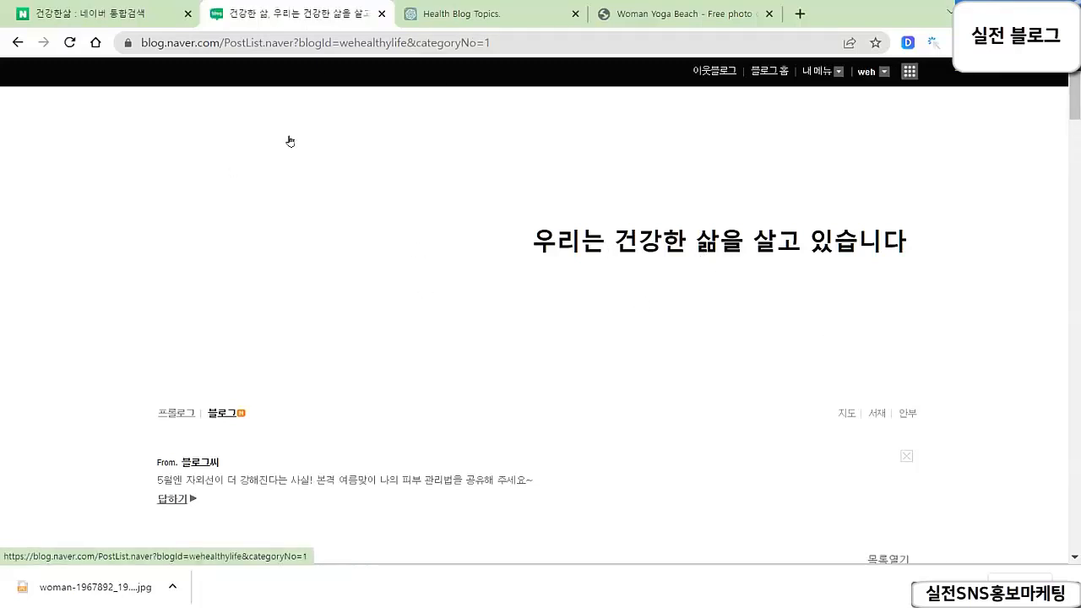
click(116, 14)
click(98, 129)
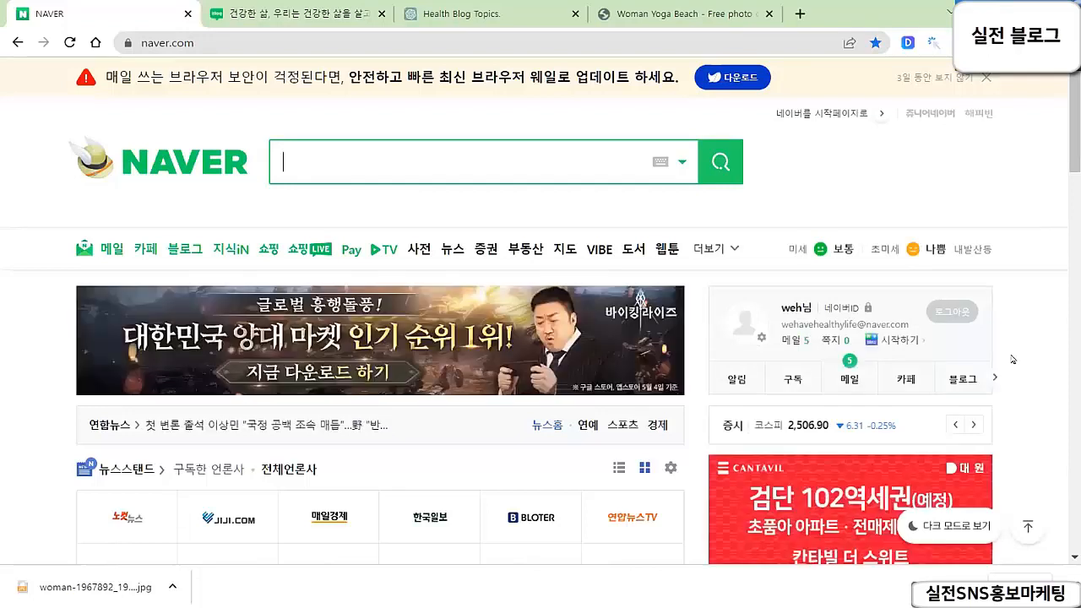
click(962, 381)
scroll(794, 457, down, 2)
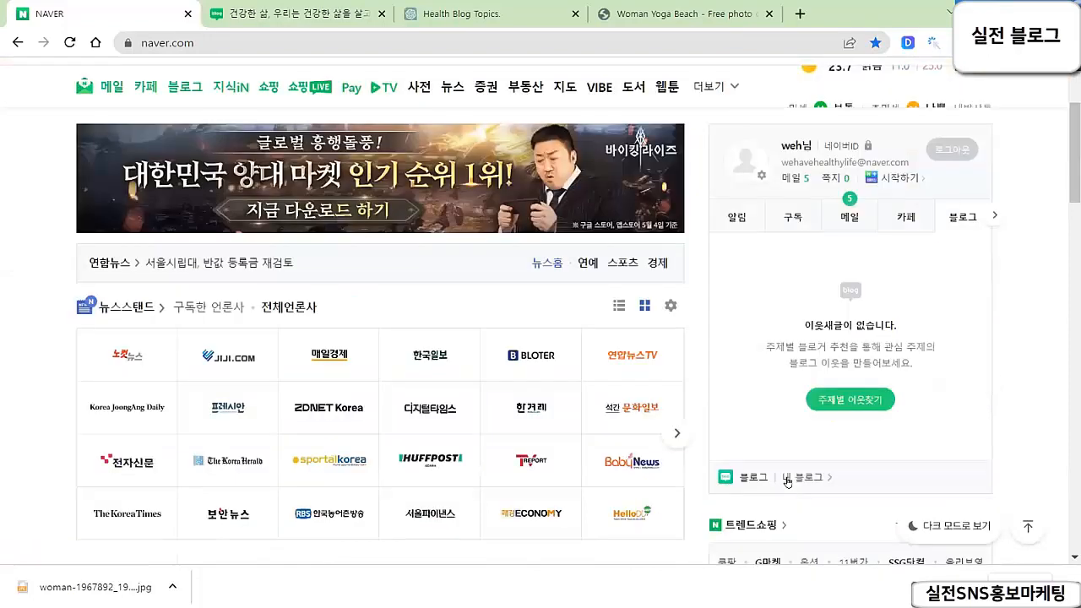
click(797, 482)
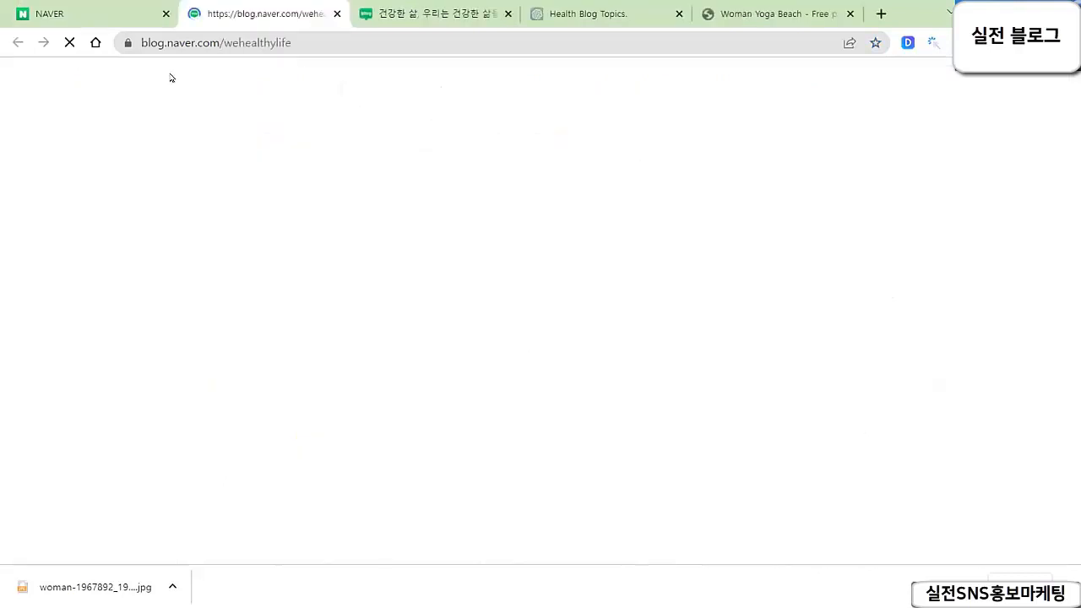
Scroll through the mindful-eating post down to its tags #첫글 #명상적경험 #협동 #생각 #감정 #협업
click(216, 42)
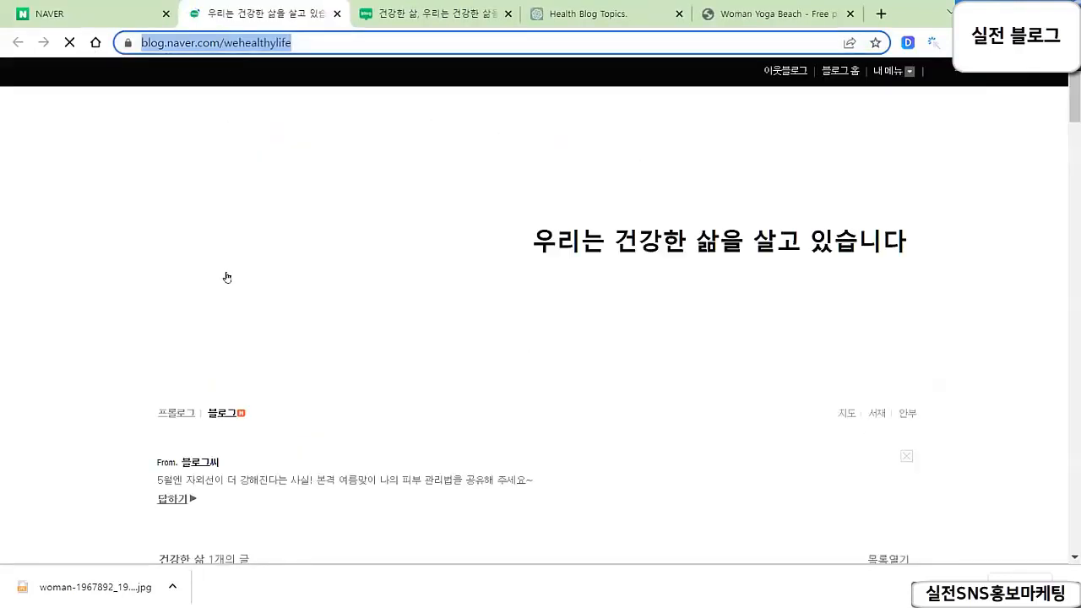
scroll(507, 299, down, 4)
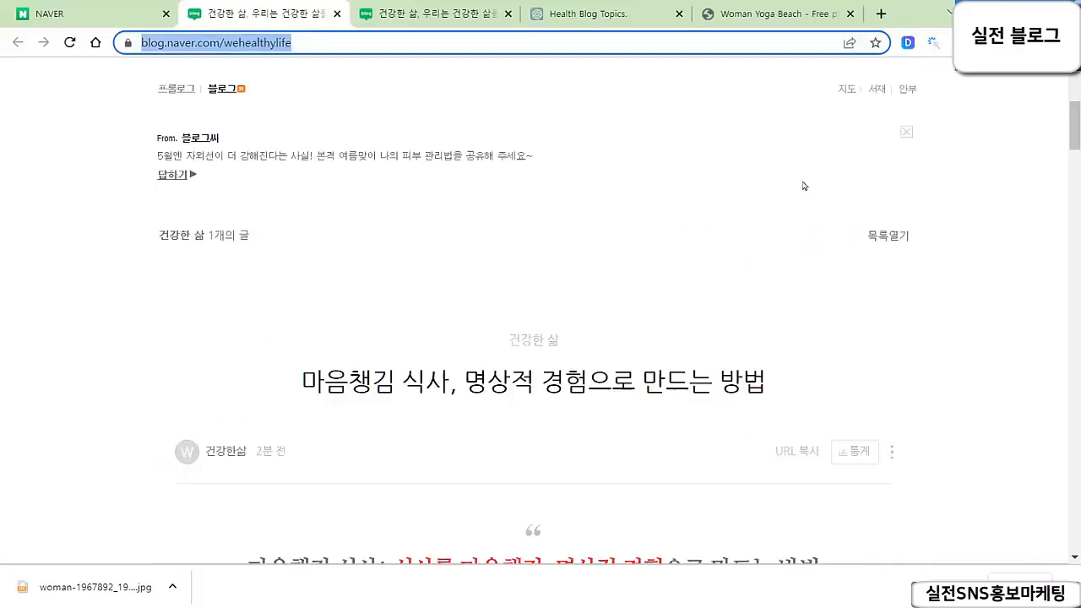
scroll(523, 340, down, 2)
scroll(579, 336, down, 2)
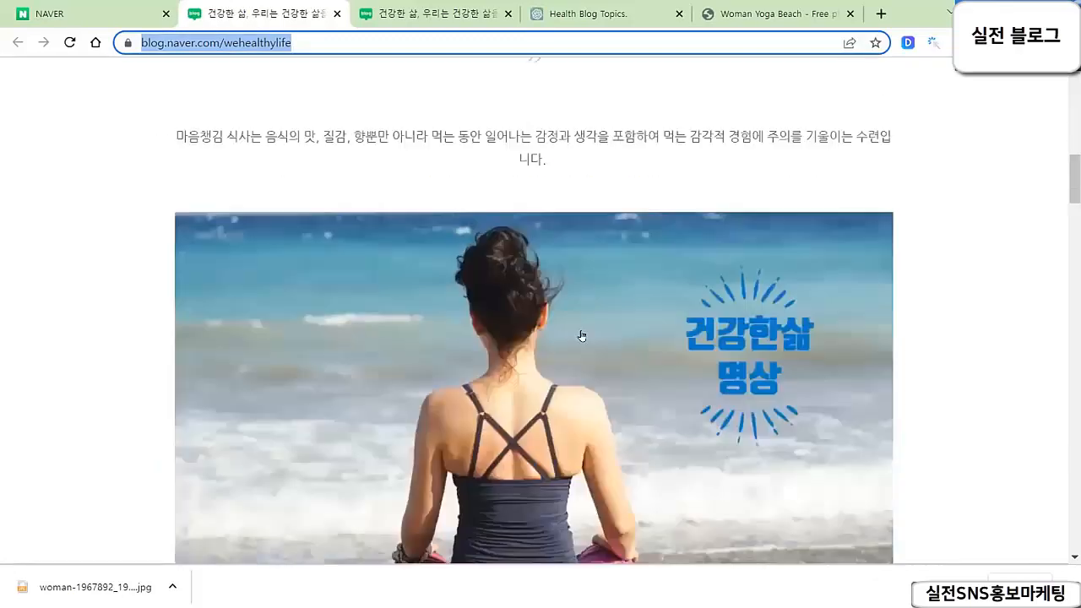
scroll(581, 342, down, 5)
scroll(506, 368, up, 10)
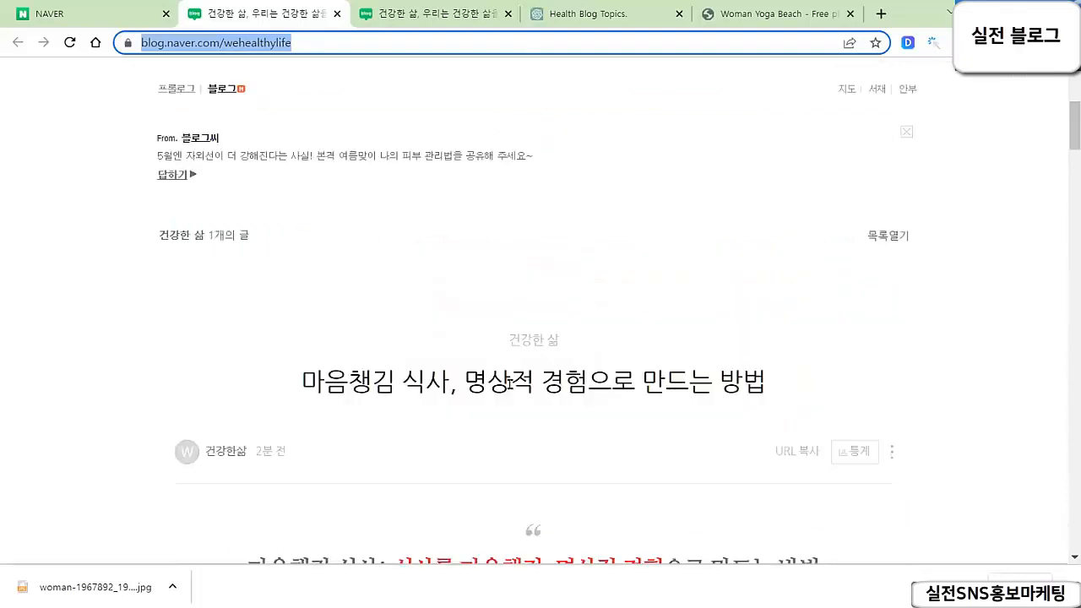
scroll(393, 457, down, 5)
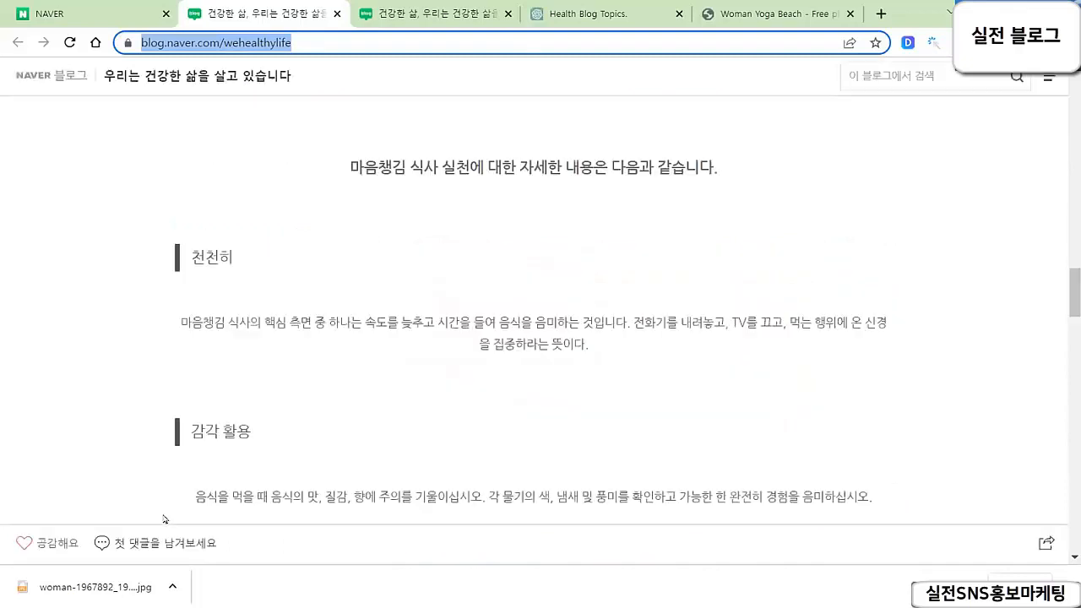
scroll(421, 407, down, 5)
scroll(419, 405, down, 10)
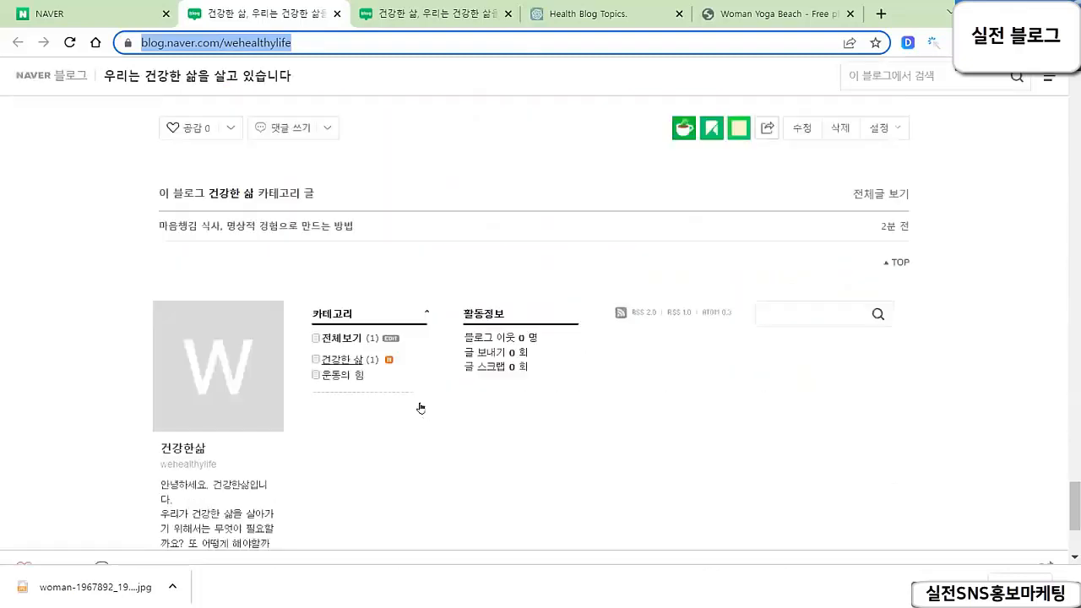
scroll(189, 358, up, 2)
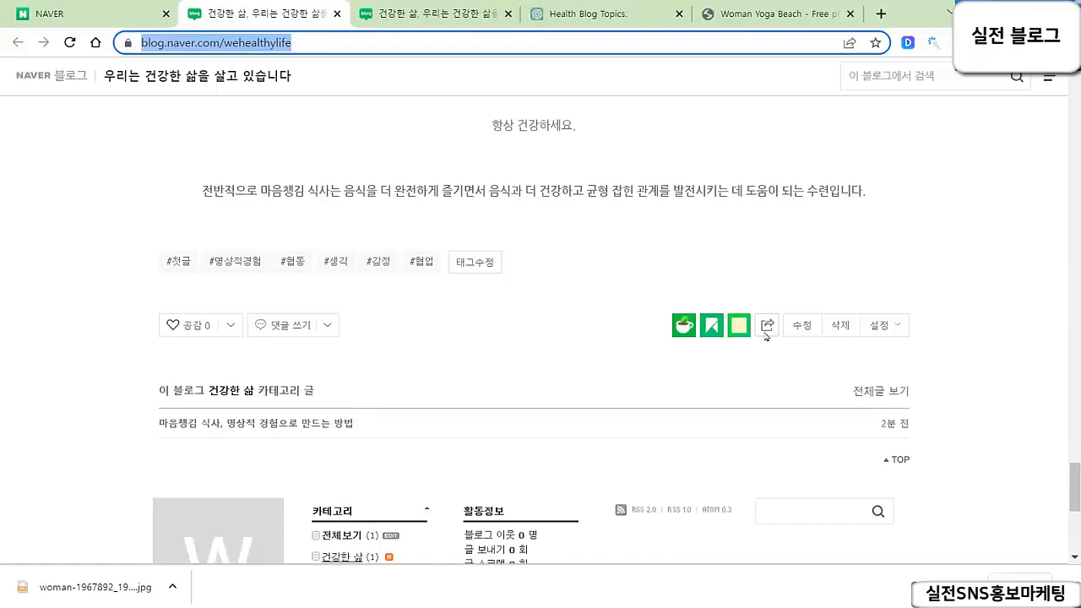
Reopen the mindful-eating post with 수정 and republish it unchanged under 건강한 삶
click(801, 330)
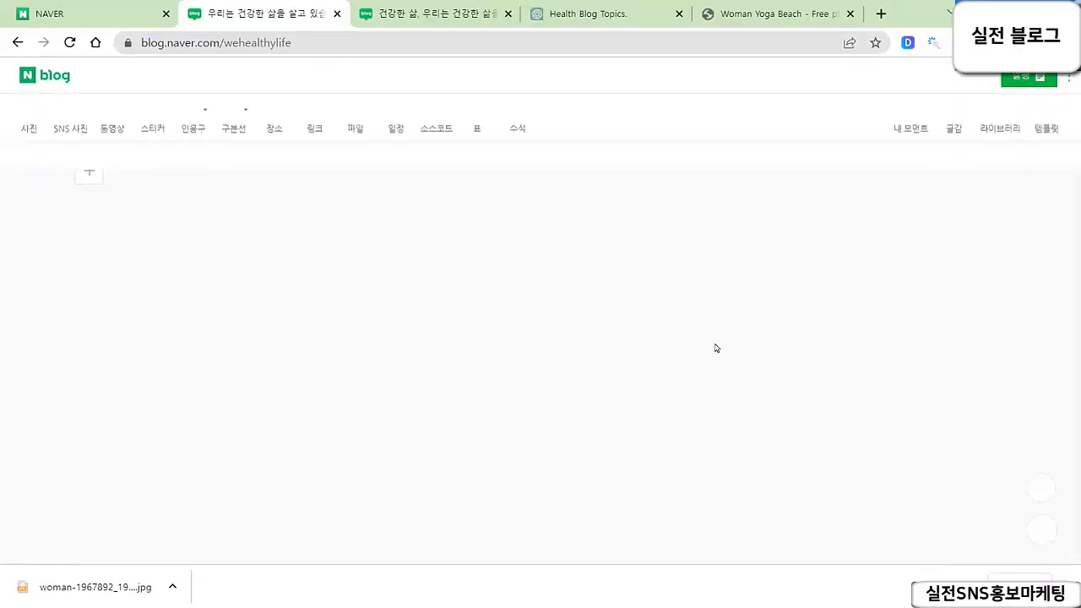
click(1030, 79)
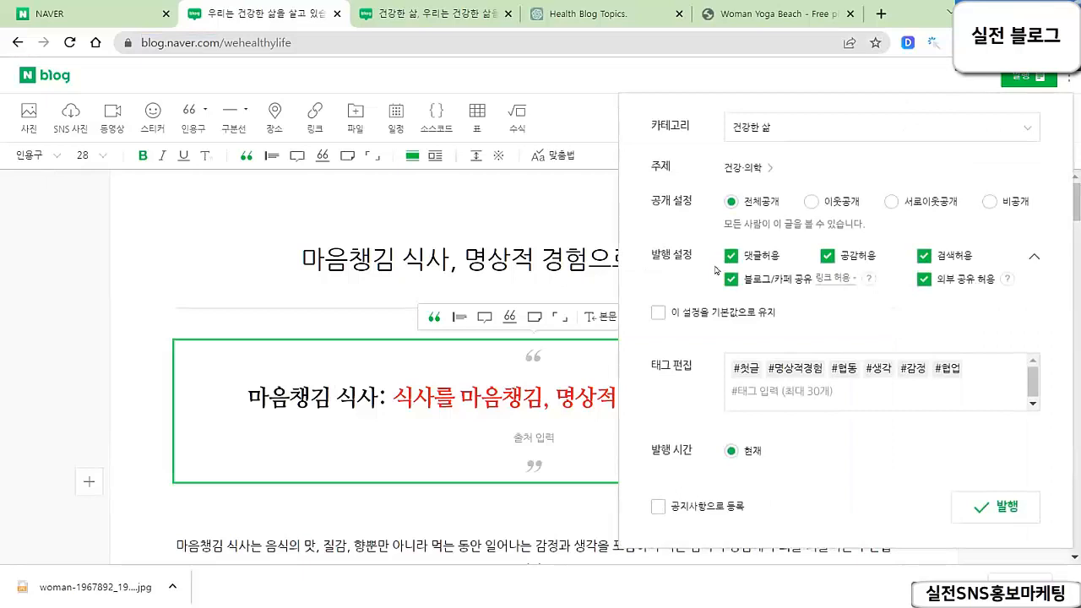
click(983, 507)
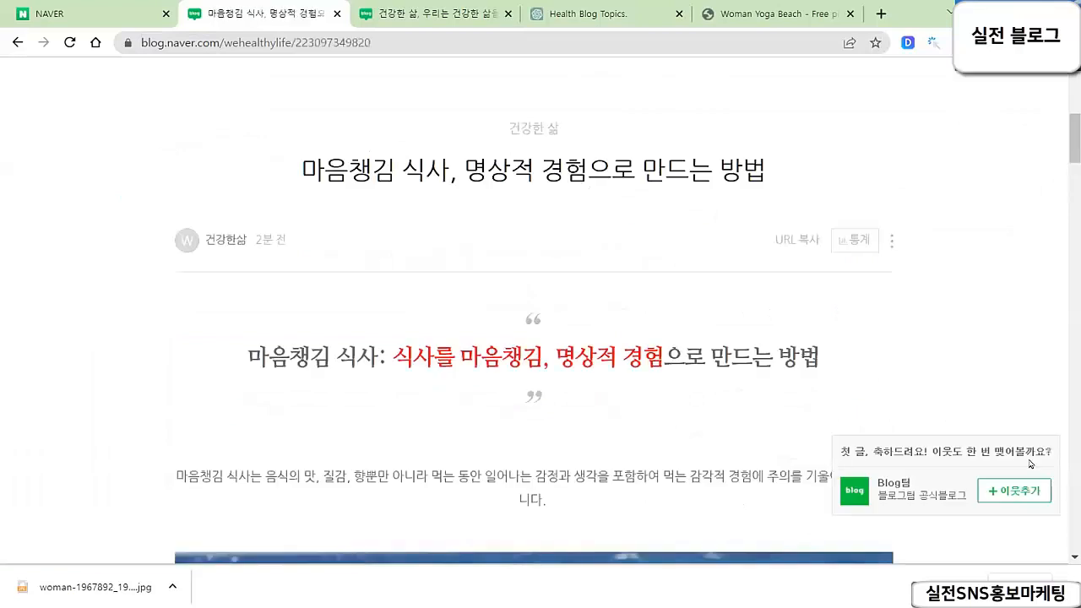
Scroll the published mindful-eating post and reopen it in the editor with 수정
scroll(980, 490, down, 10)
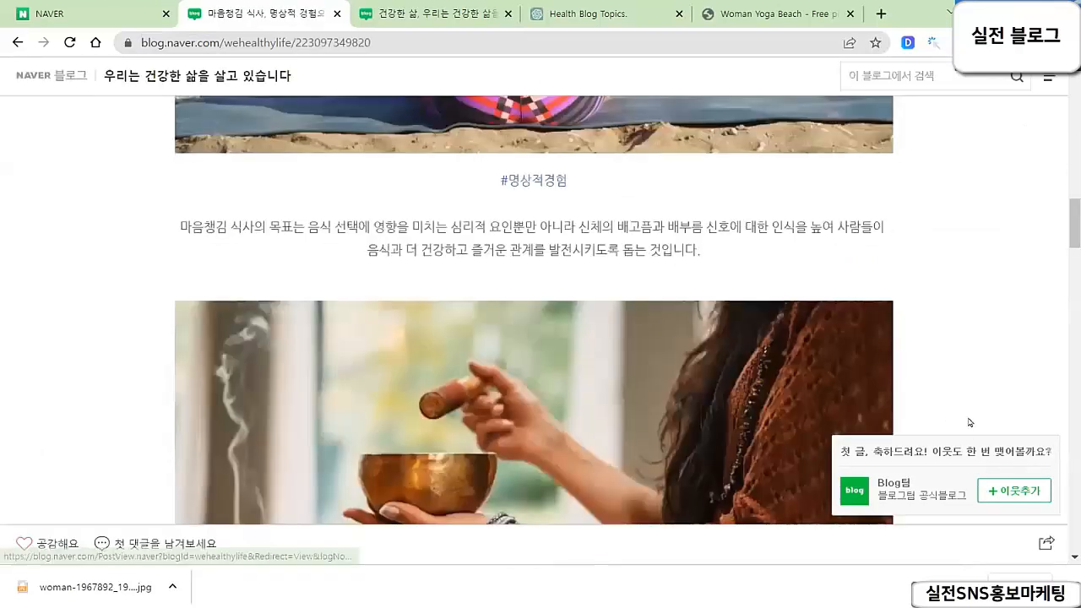
scroll(924, 376, down, 5)
scroll(936, 368, down, 5)
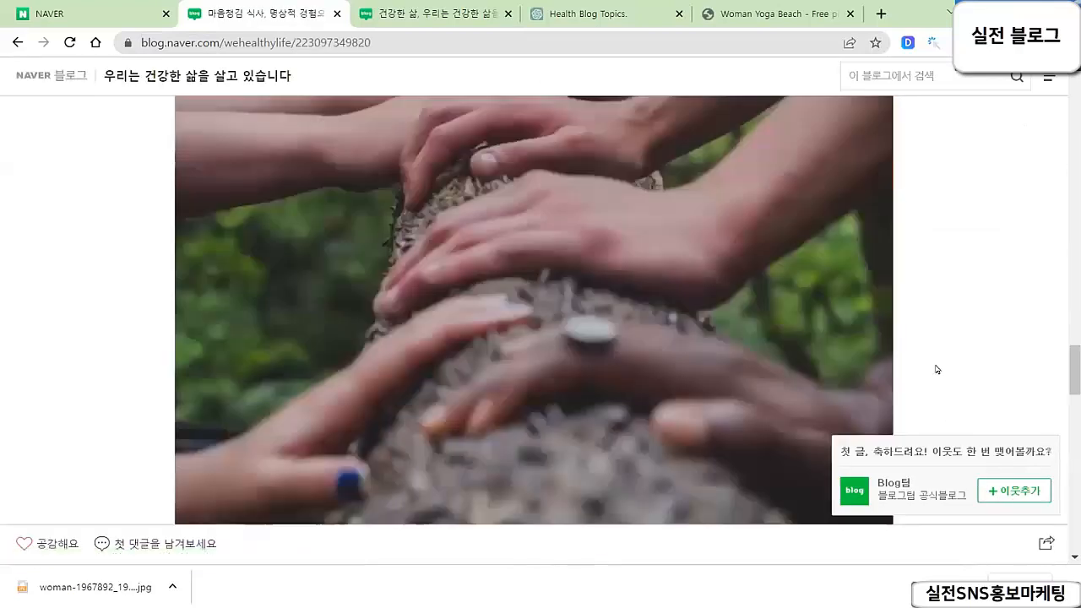
scroll(933, 368, down, 15)
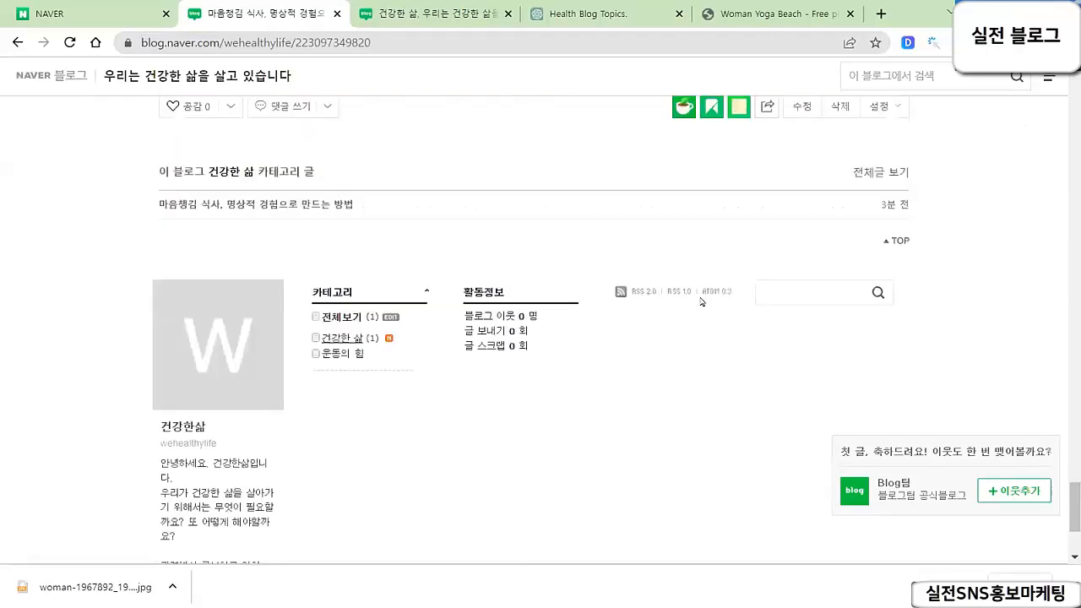
scroll(846, 331, up, 3)
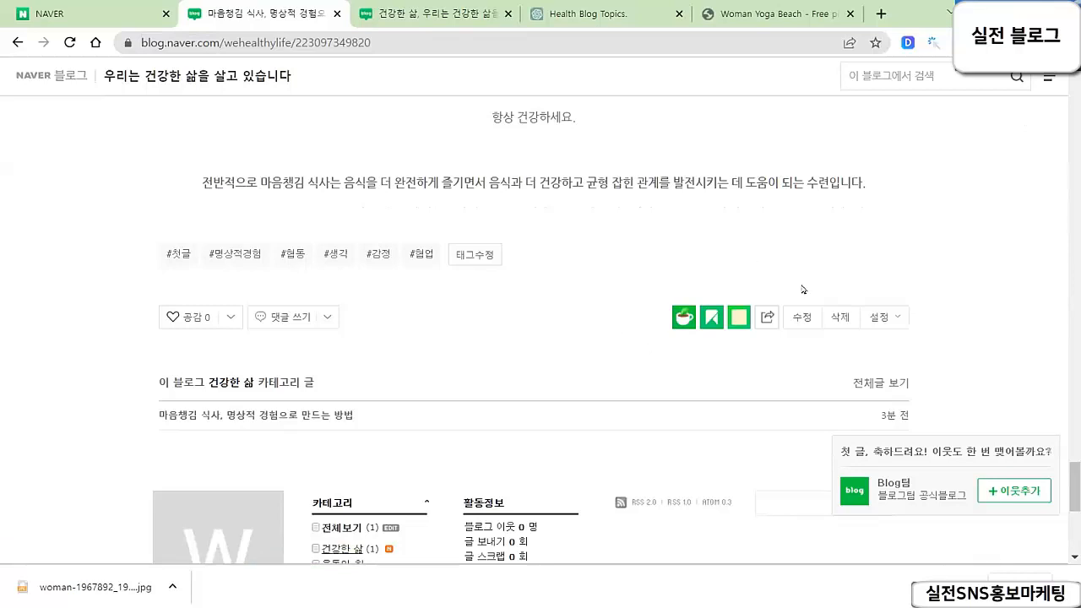
click(798, 319)
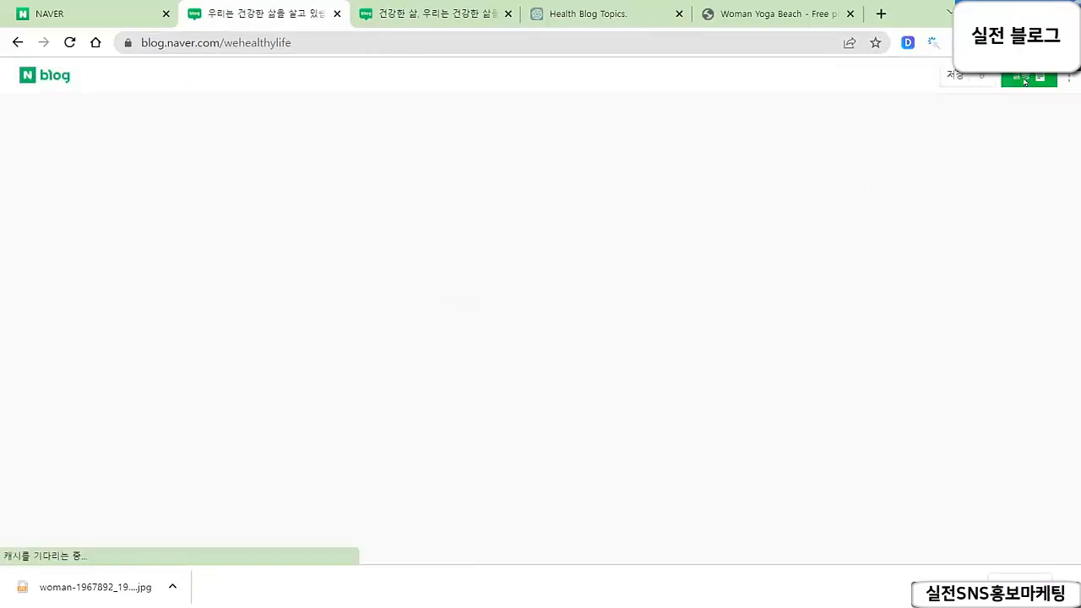
Publish as 전체공개 with 공감허용, 외부 공유 허용 and 이 설정을 기본값으로 유지 checked
click(1022, 76)
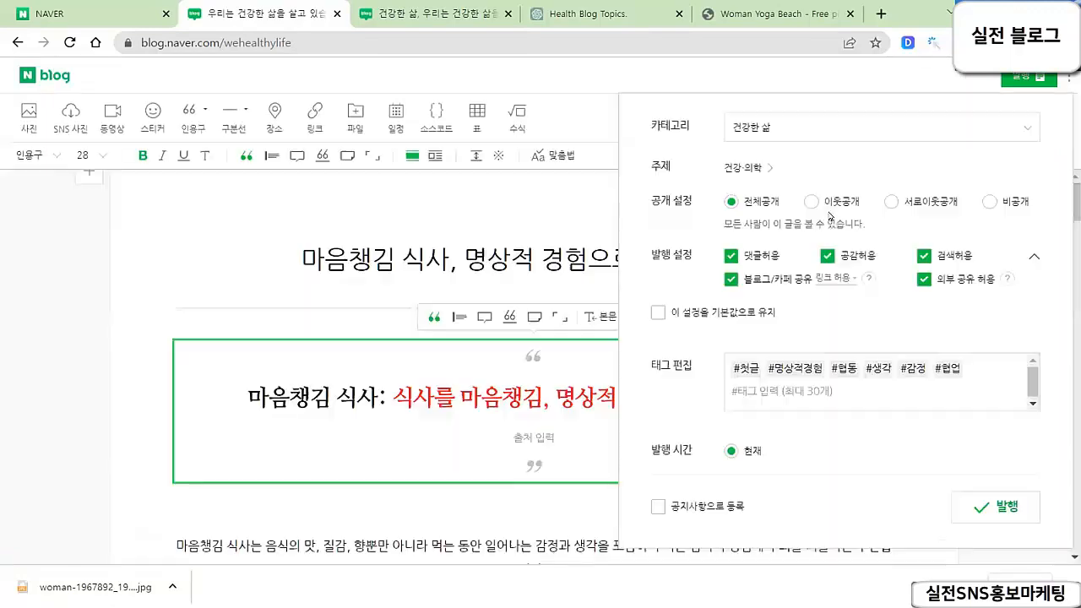
click(990, 202)
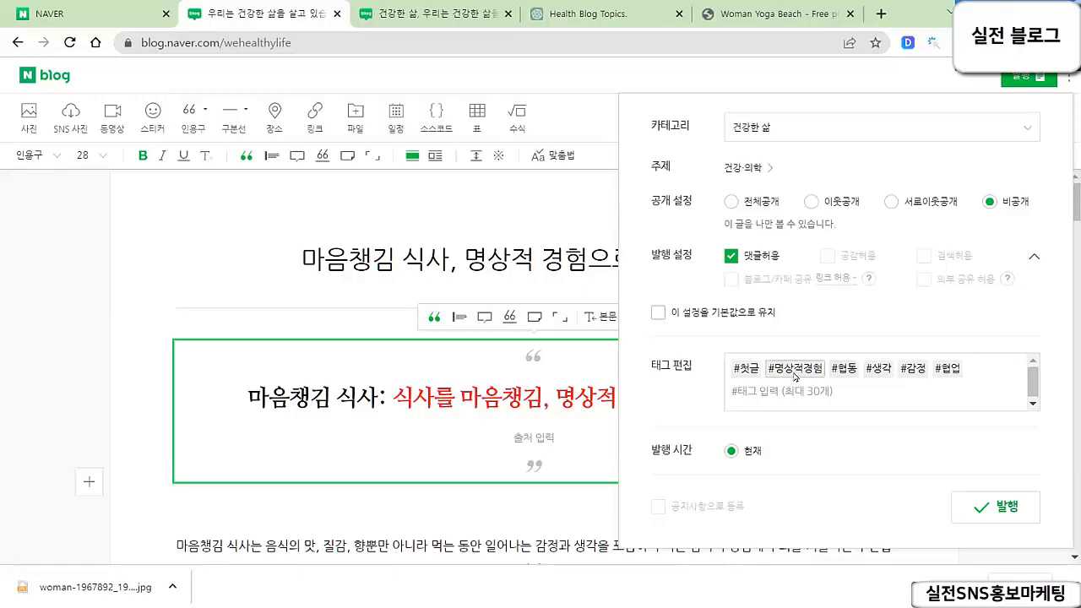
click(731, 201)
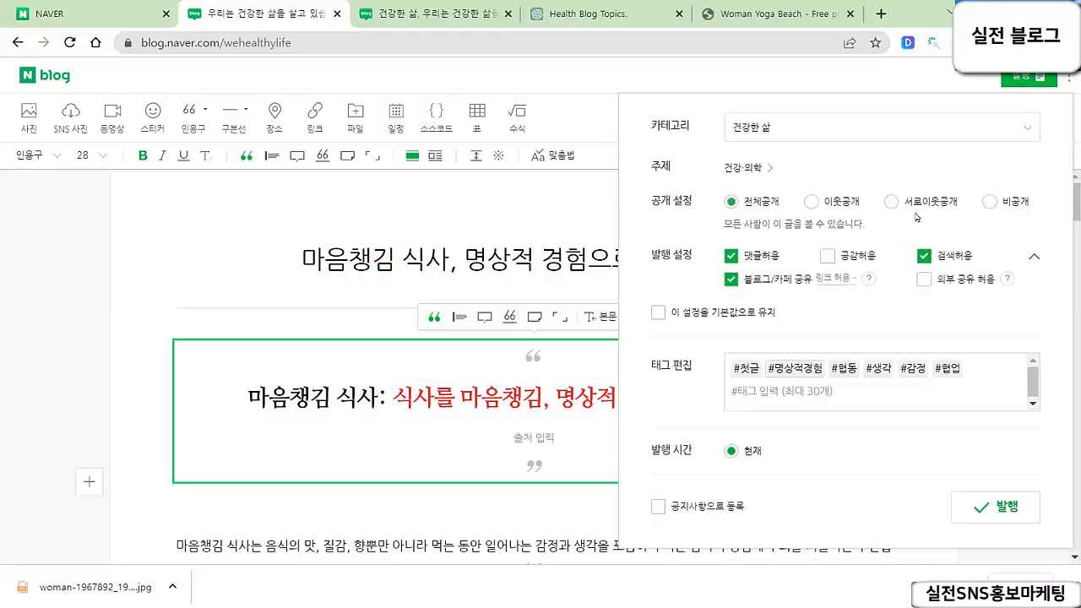
click(989, 202)
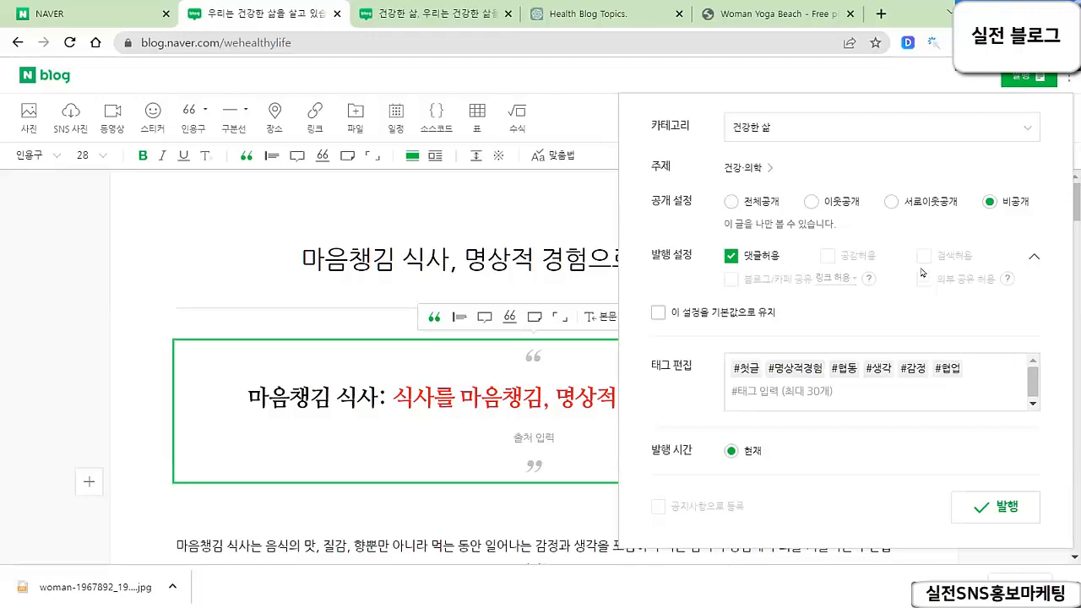
click(731, 201)
click(827, 256)
click(937, 282)
click(678, 314)
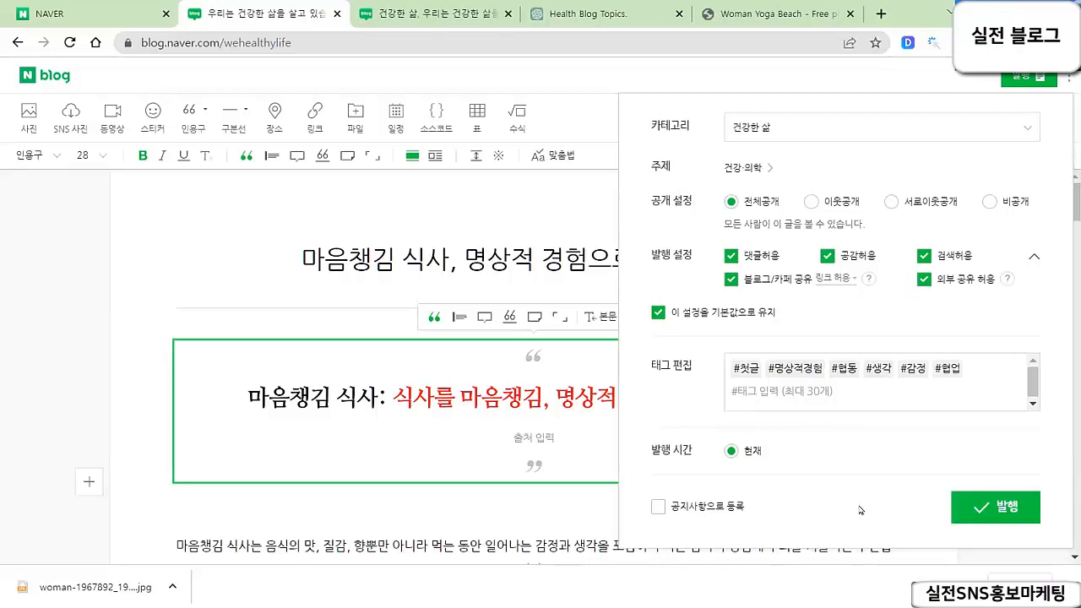
click(1005, 508)
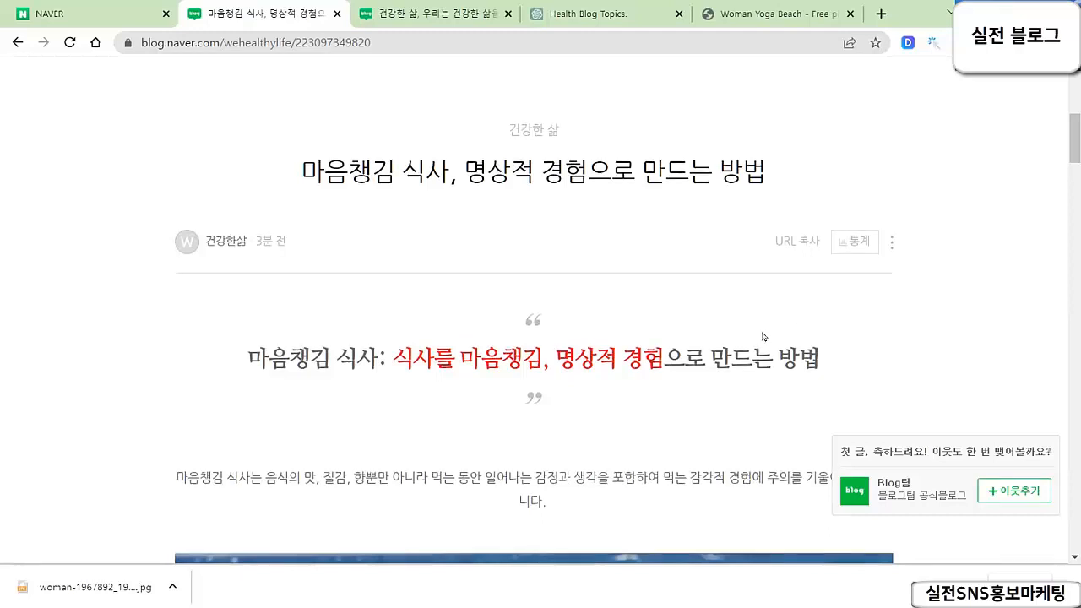
On the blog's category page, scroll to the profile and start a new post with 글쓰기
scroll(743, 304, up, 5)
click(436, 15)
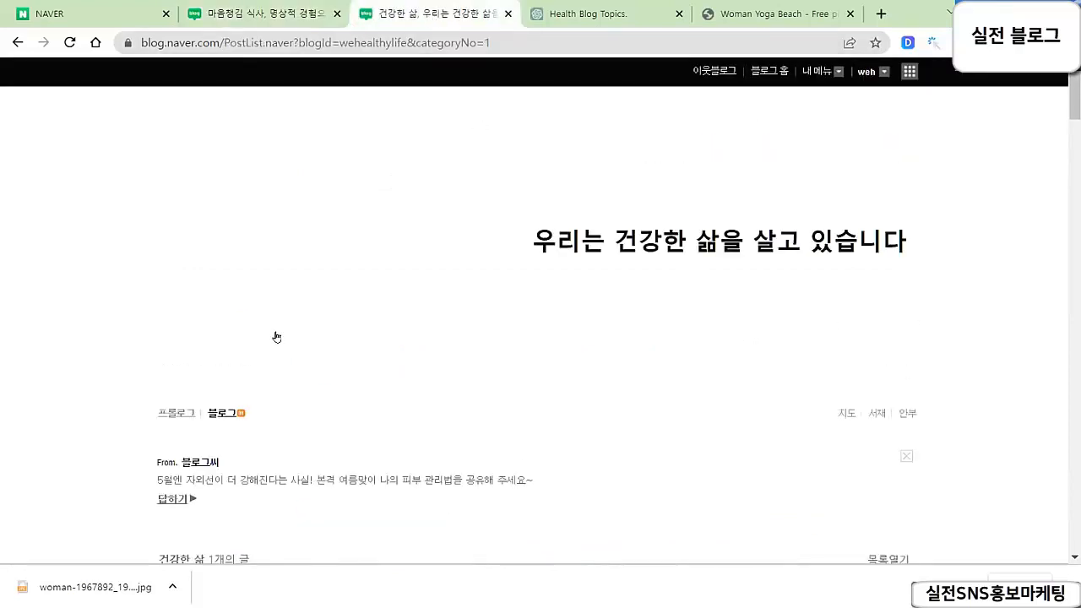
scroll(299, 378, down, 10)
scroll(308, 432, down, 15)
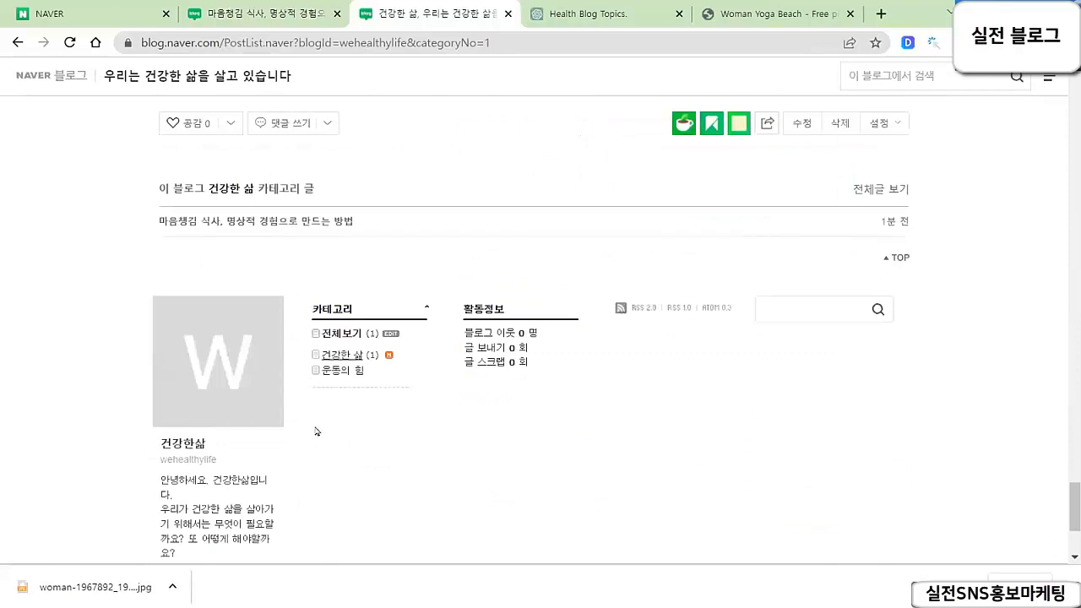
scroll(316, 431, down, 3)
click(181, 477)
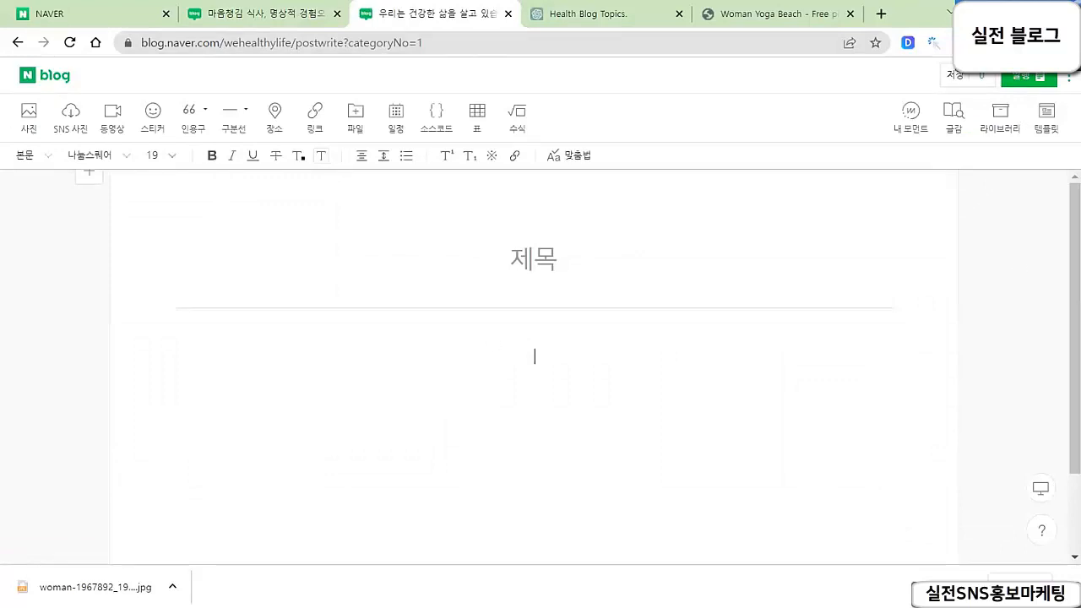
click(1069, 76)
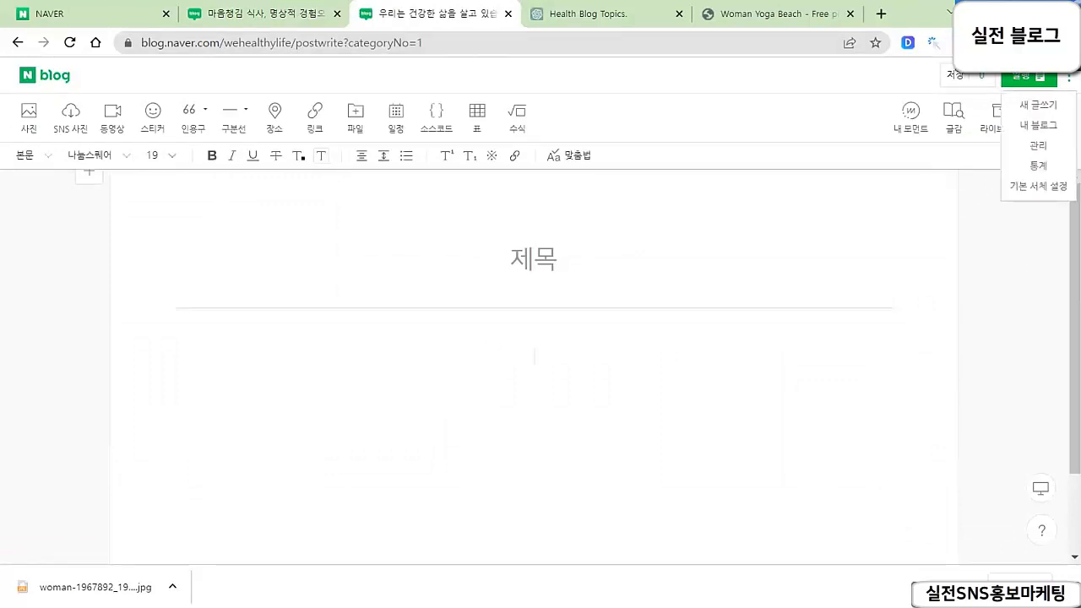
click(1036, 188)
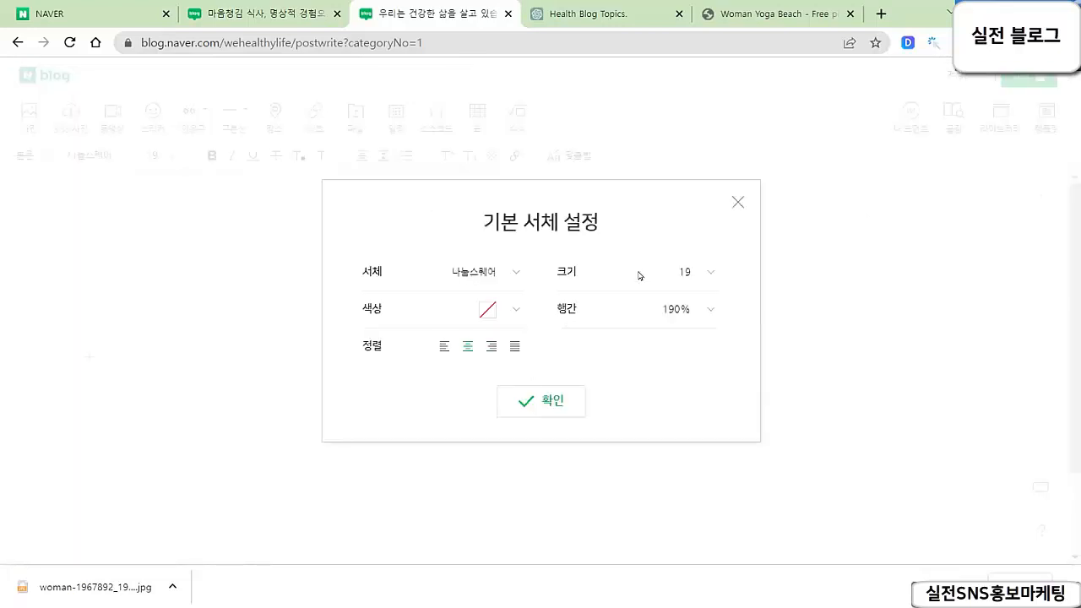
click(555, 413)
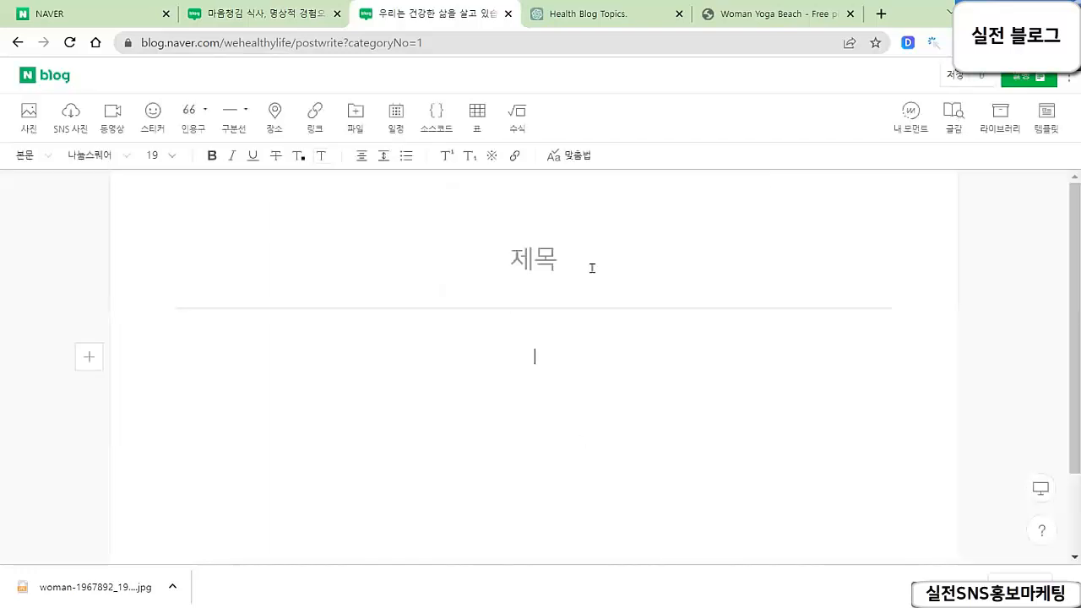
Fill the body and title with placeholder Korean characters and save it as a draft
text(ㄴㅁㅁㄴㅇㄴㅁㅇ)
click(802, 268)
text(ㅇㄴㅇㄴㅇㄴ)
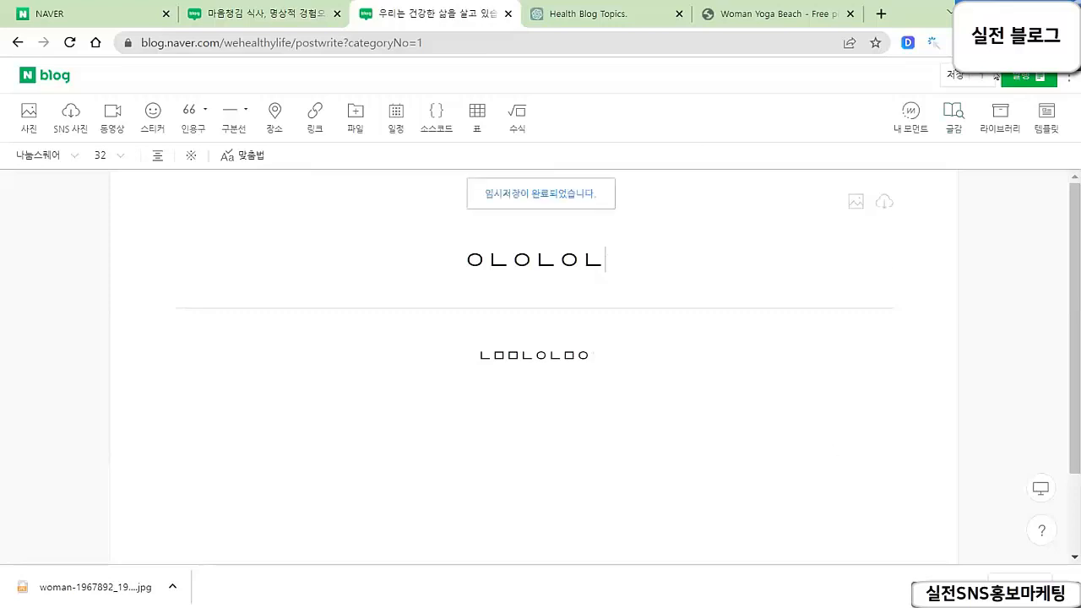
click(613, 358)
text(ㄴㄹㅇㄴㄹㅇㄴ)
click(940, 81)
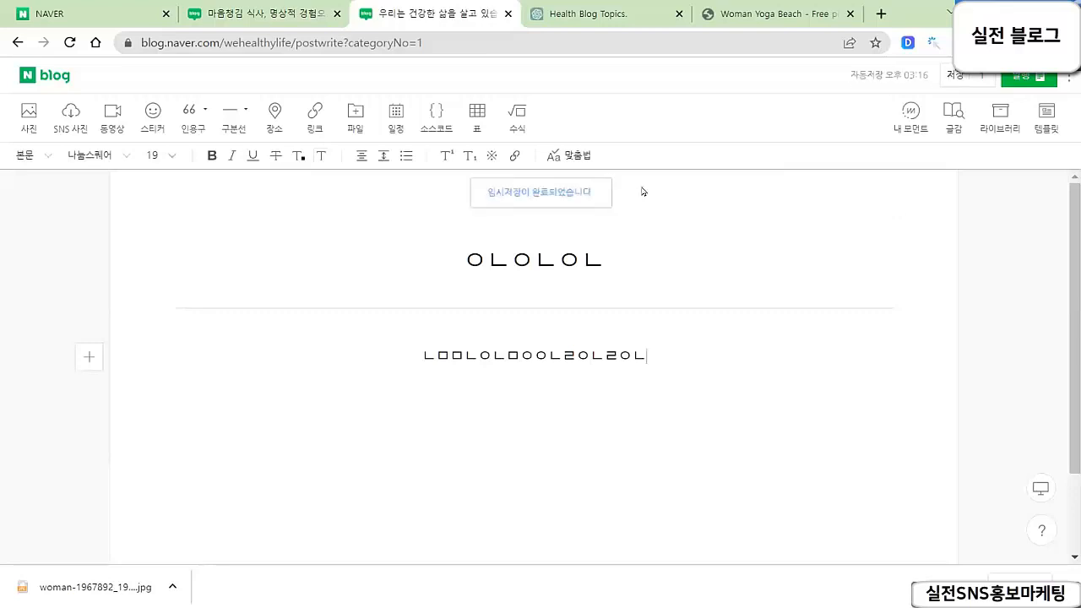
Check the saved draft in the 임시저장 글 list, then close the list
click(982, 78)
click(380, 246)
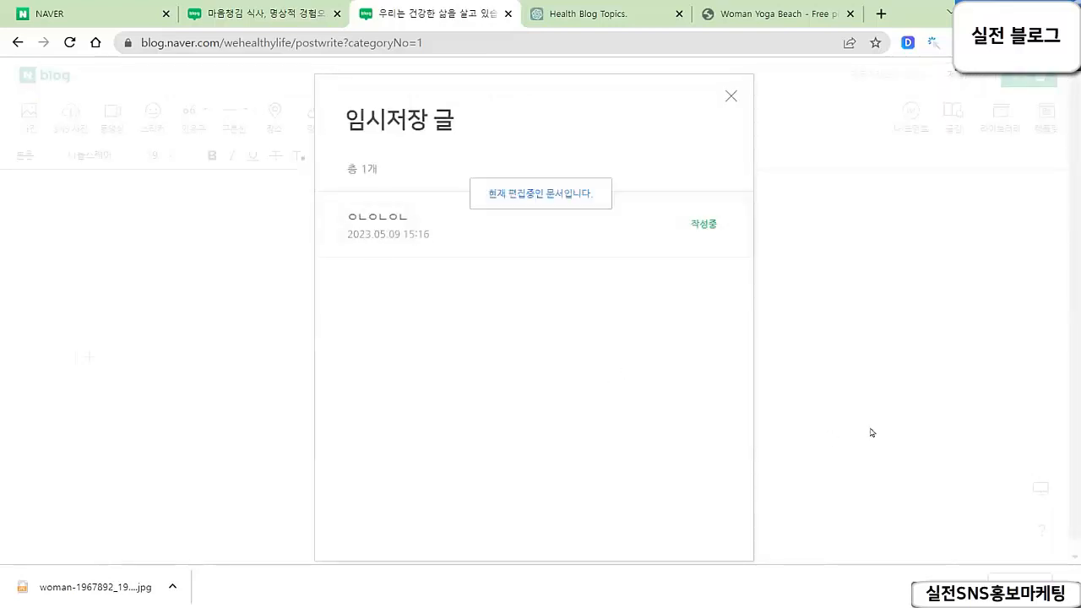
click(728, 101)
click(1023, 77)
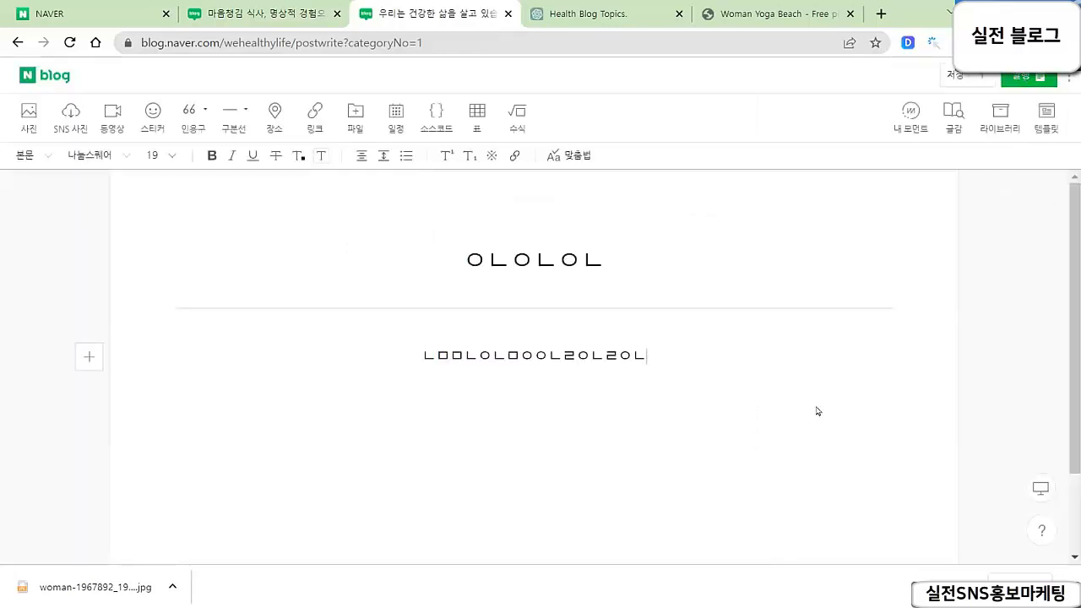
Set the post to 예약 publishing on 2023. 05. 31 at 15:20
click(812, 449)
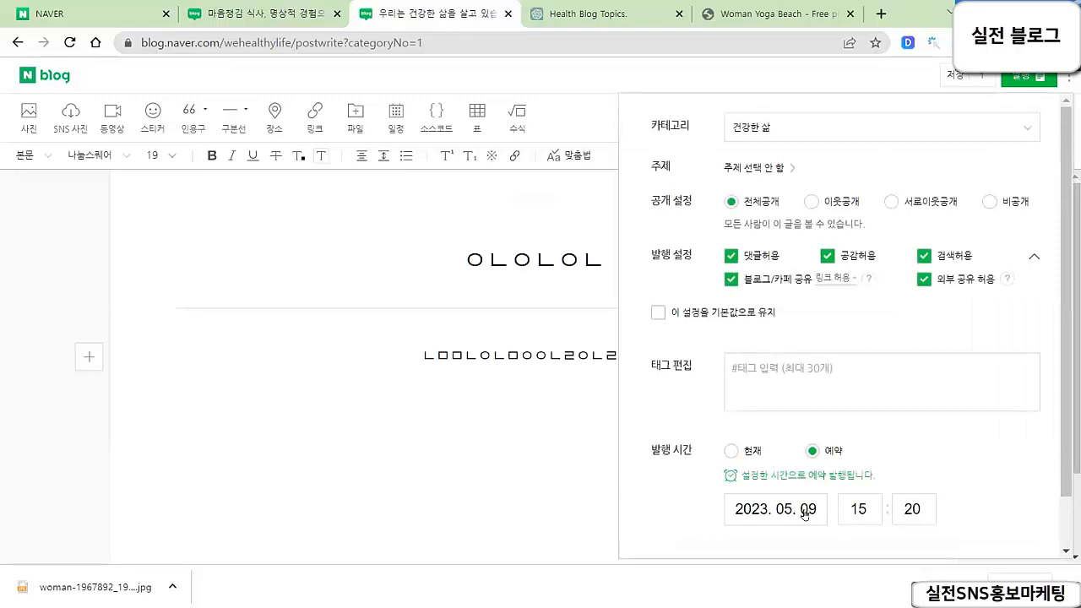
click(817, 515)
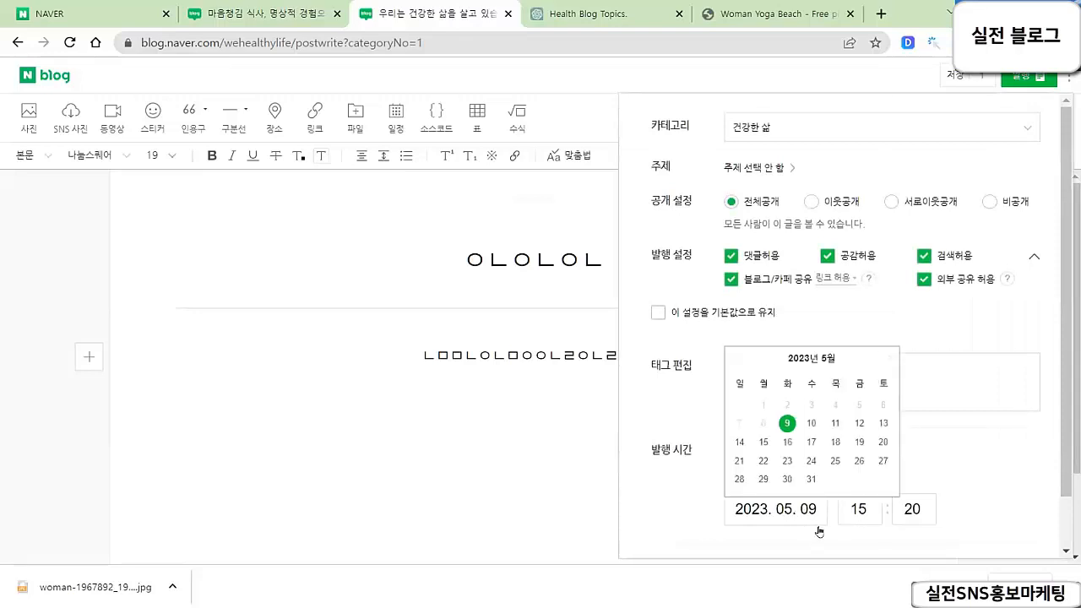
click(841, 485)
scroll(870, 486, down, 1)
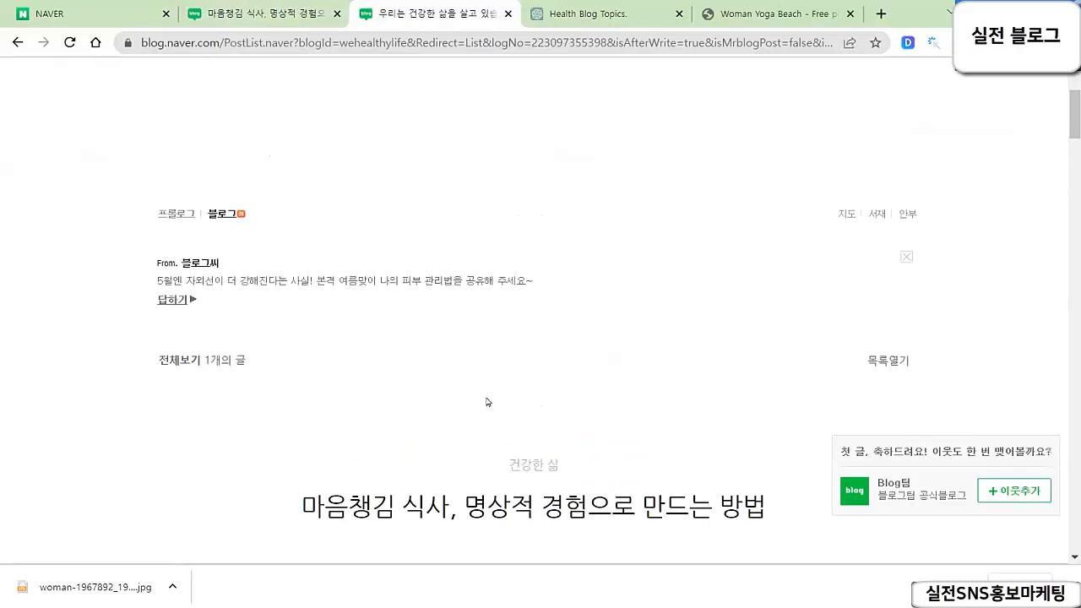
Scroll down the blog page and start a fresh post with 글쓰기
scroll(1013, 234, down, 5)
scroll(533, 312, down, 10)
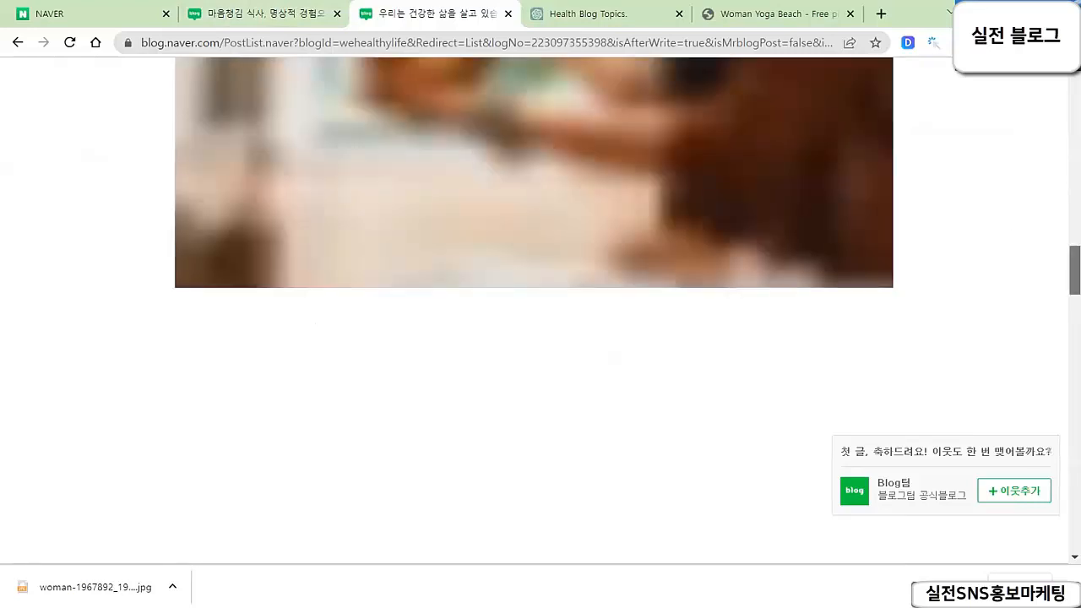
scroll(295, 515, down, 5)
click(182, 478)
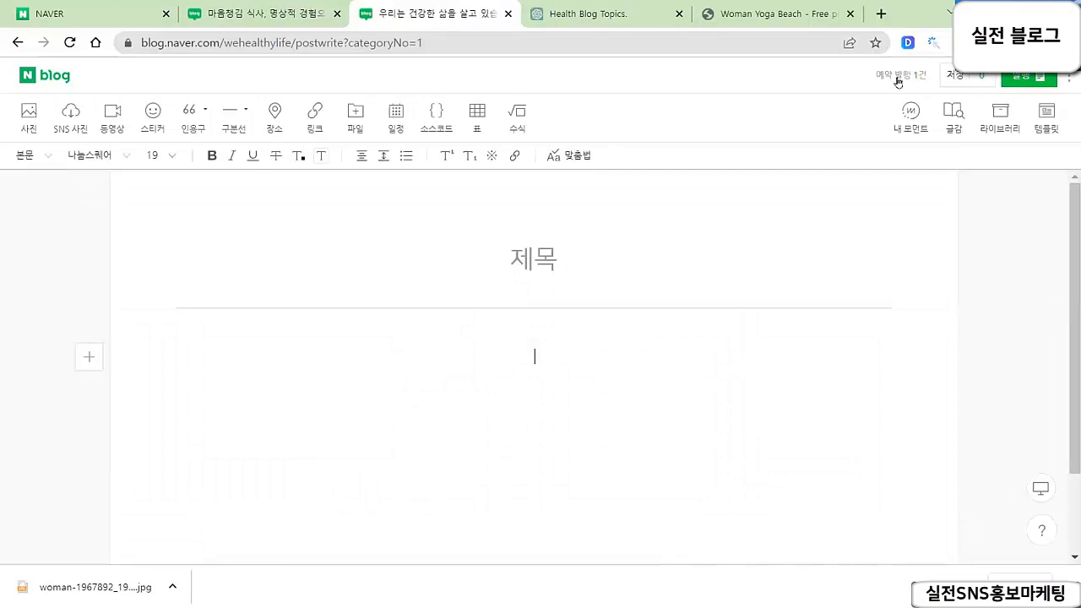
Load the scheduled placeholder post from the 예약 발행 1건 list into the editor
click(898, 79)
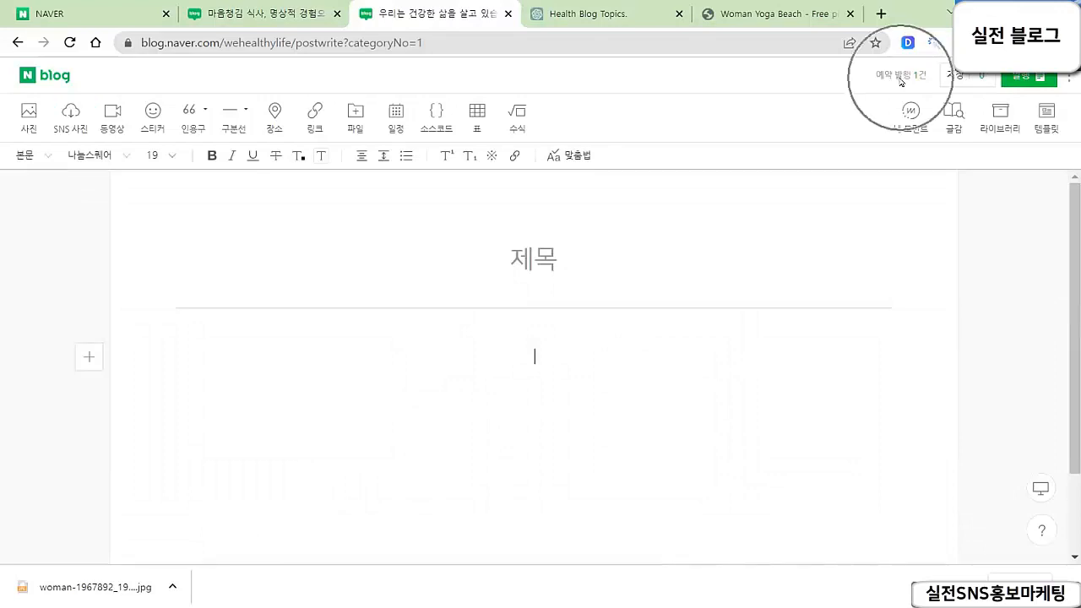
click(899, 81)
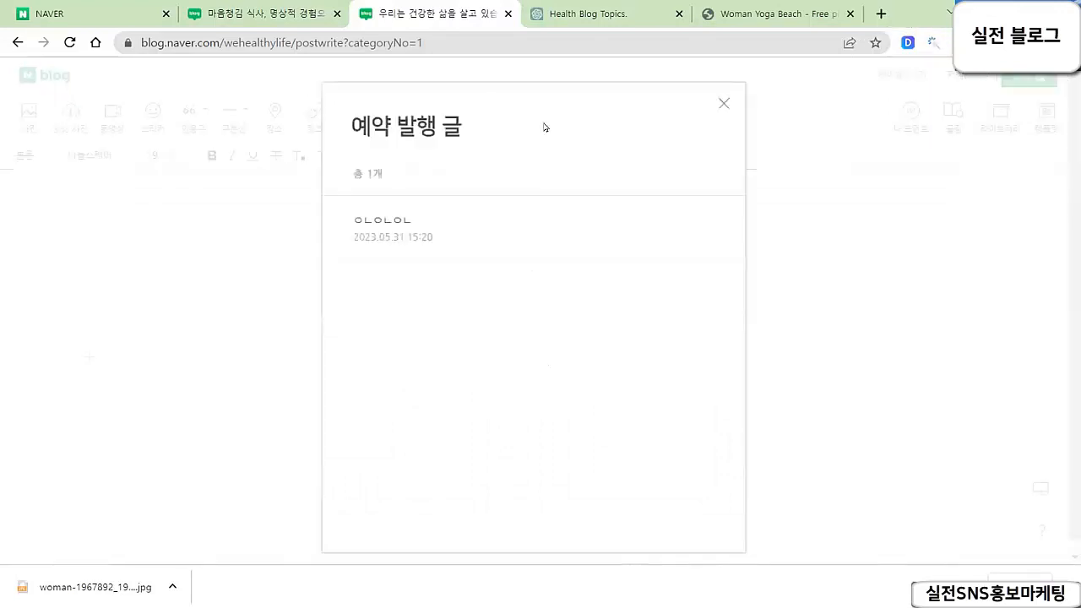
click(374, 222)
Review the scheduled date in the 발행 panel, close it, and add an empty paragraph below the body
click(1042, 77)
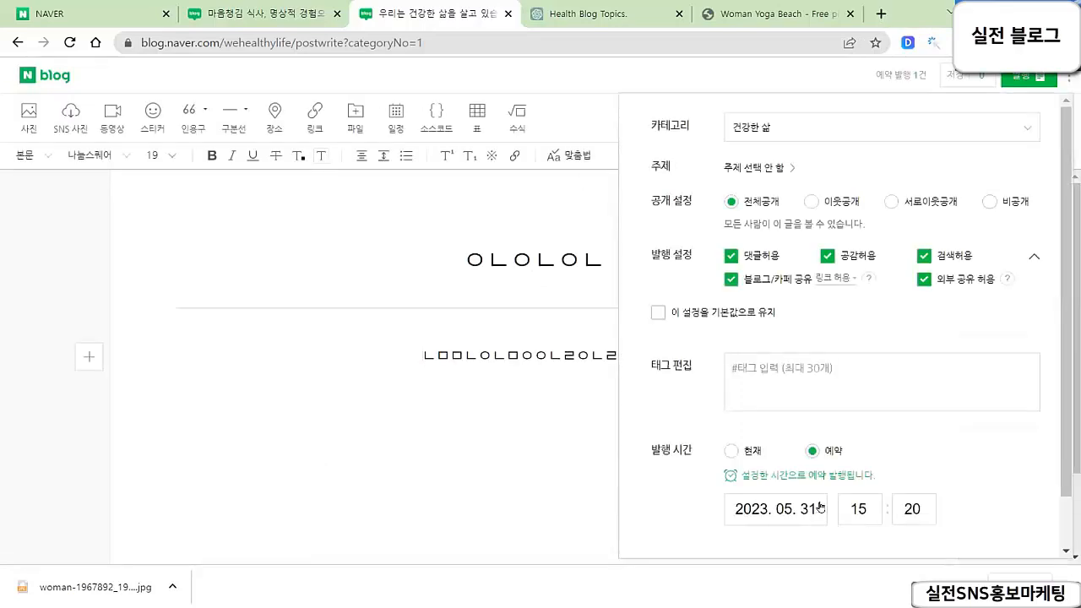
click(818, 506)
click(811, 459)
click(818, 500)
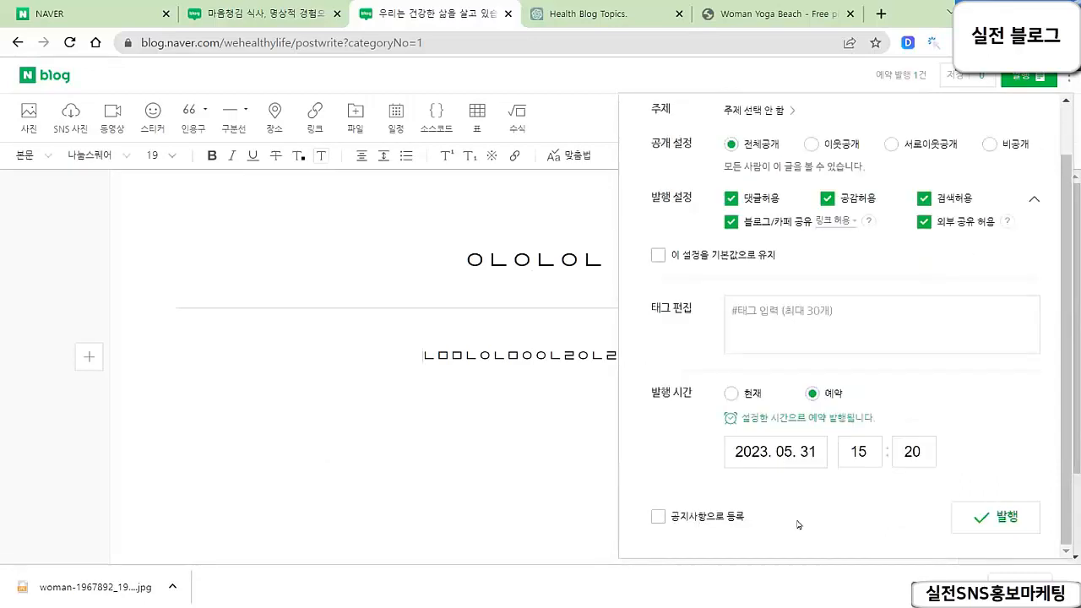
scroll(907, 379, up, 1)
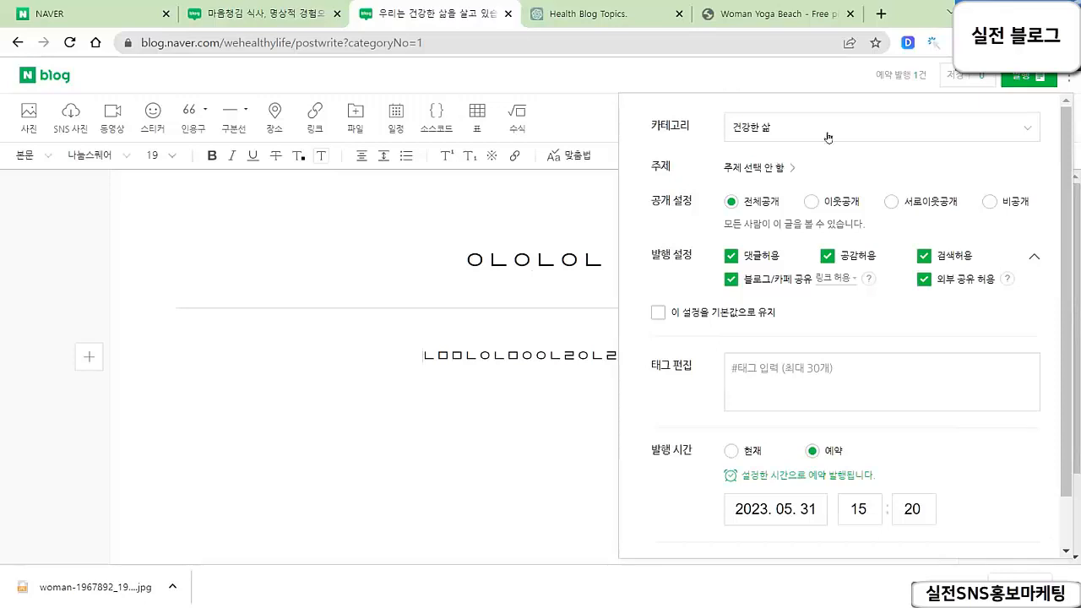
click(608, 481)
click(678, 415)
key(Return)
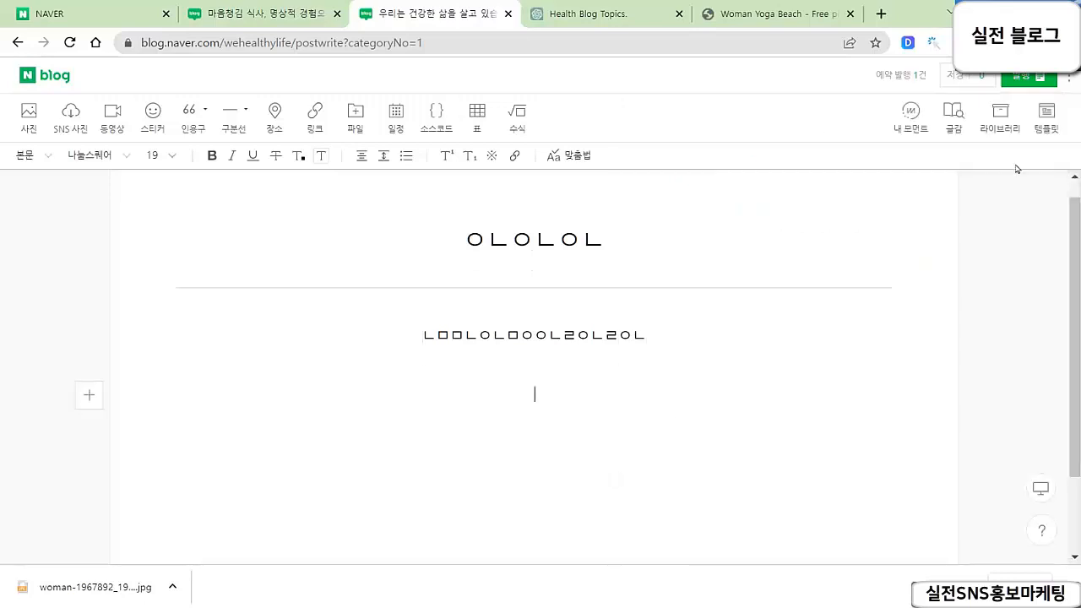
Load the 2022 다꾸 패키지 협찬 리뷰 template, scroll through it, and close the template panel
click(1044, 118)
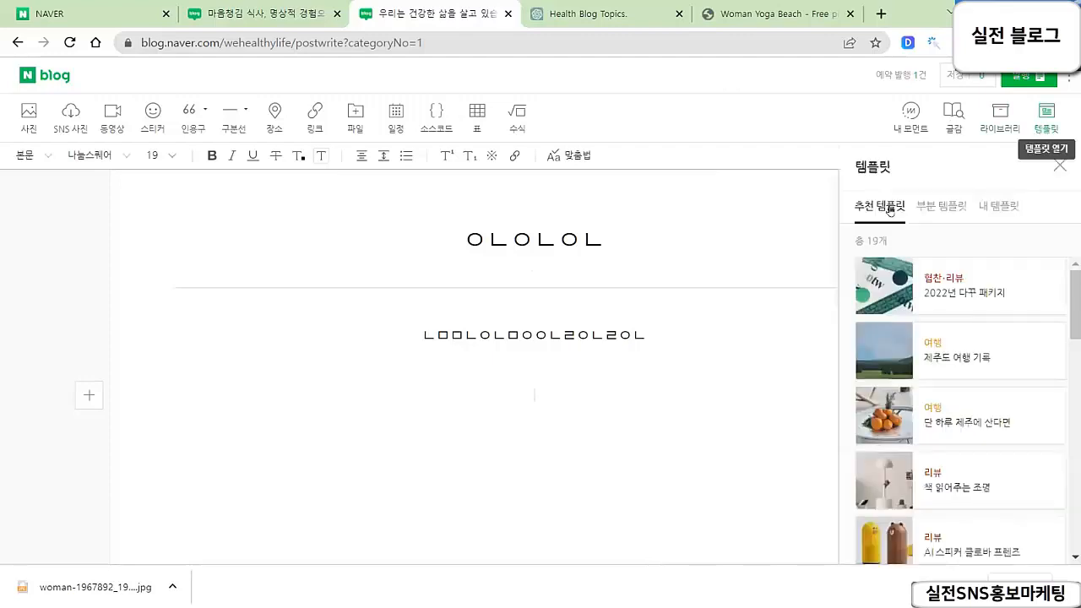
mouse_move(883, 293)
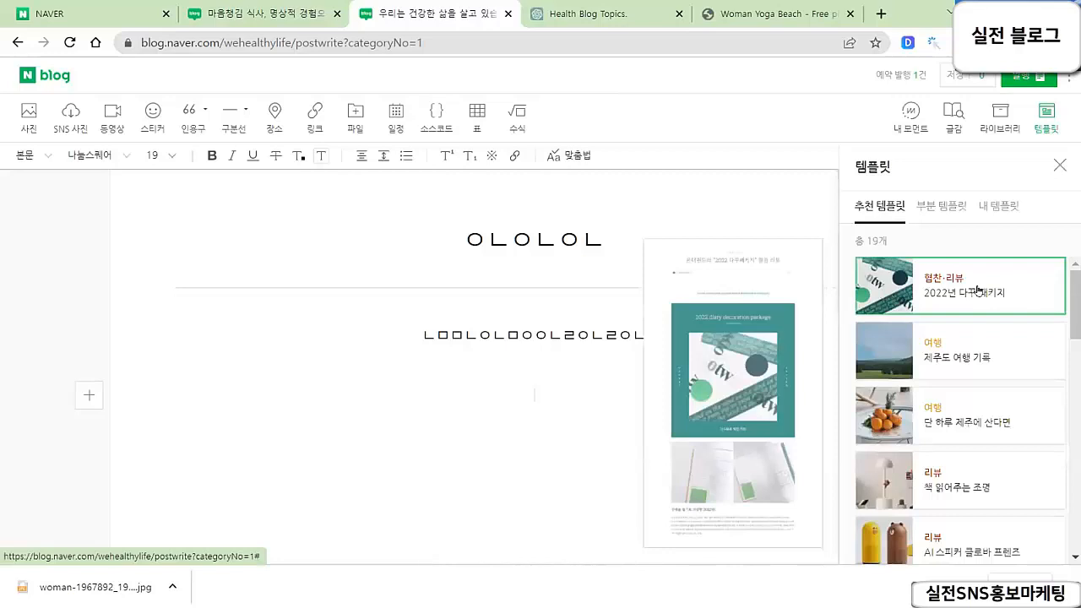
click(890, 288)
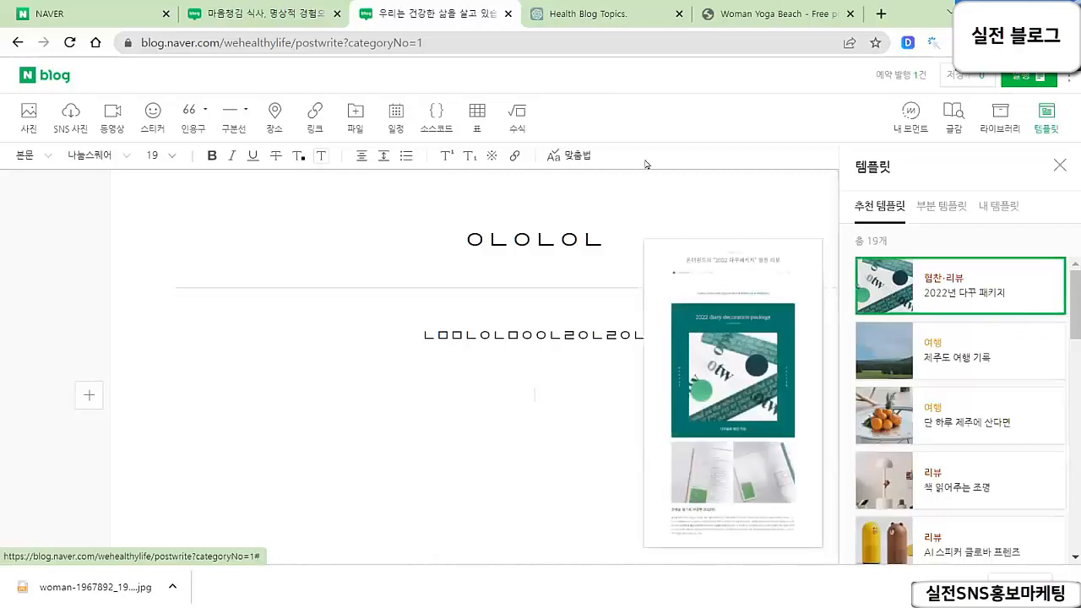
click(623, 146)
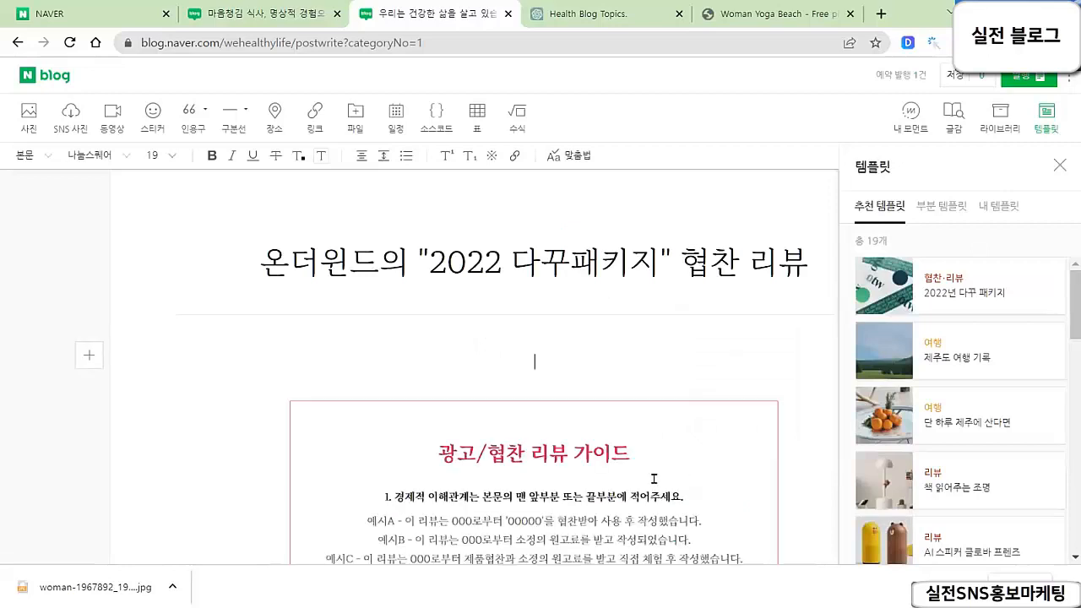
scroll(654, 479, down, 5)
scroll(650, 480, down, 5)
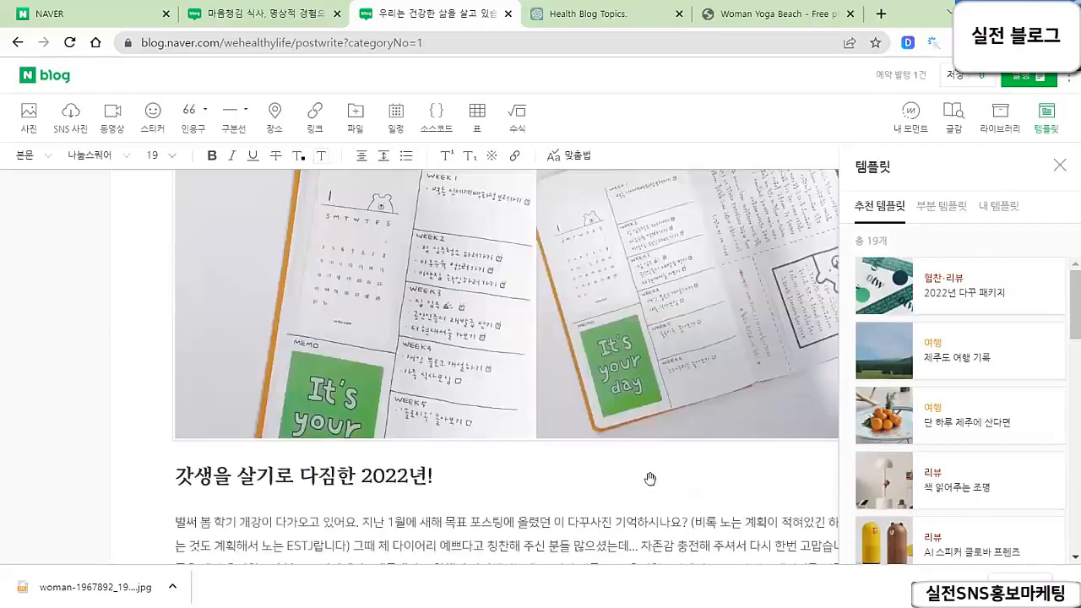
scroll(648, 480, down, 5)
scroll(827, 372, down, 5)
click(1059, 166)
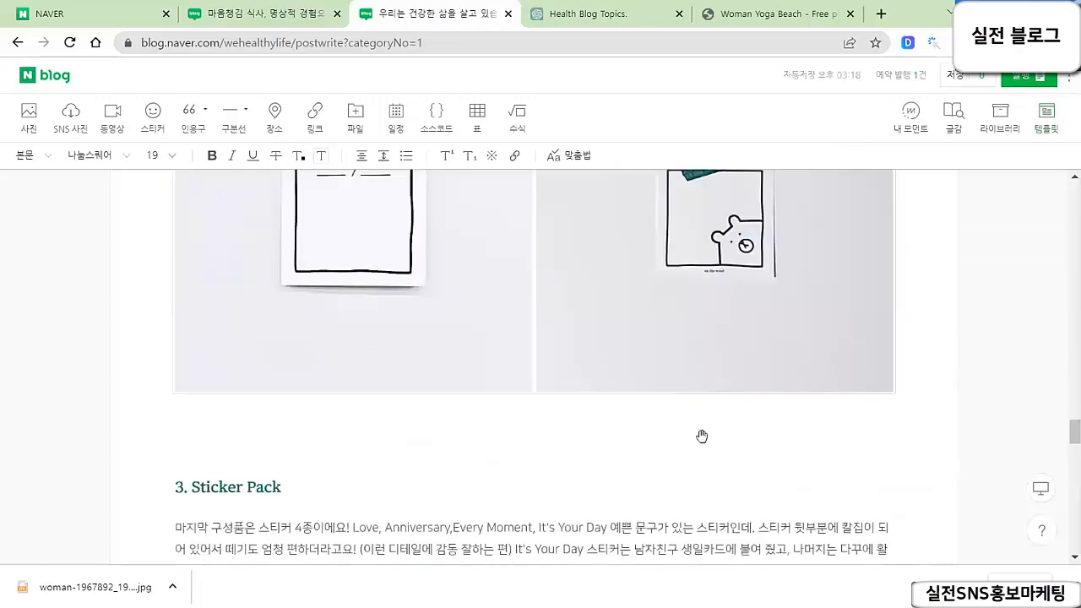
Type stray test letters into the post title, the review guide heading and guide items
scroll(700, 436, up, 3)
scroll(701, 430, up, 5)
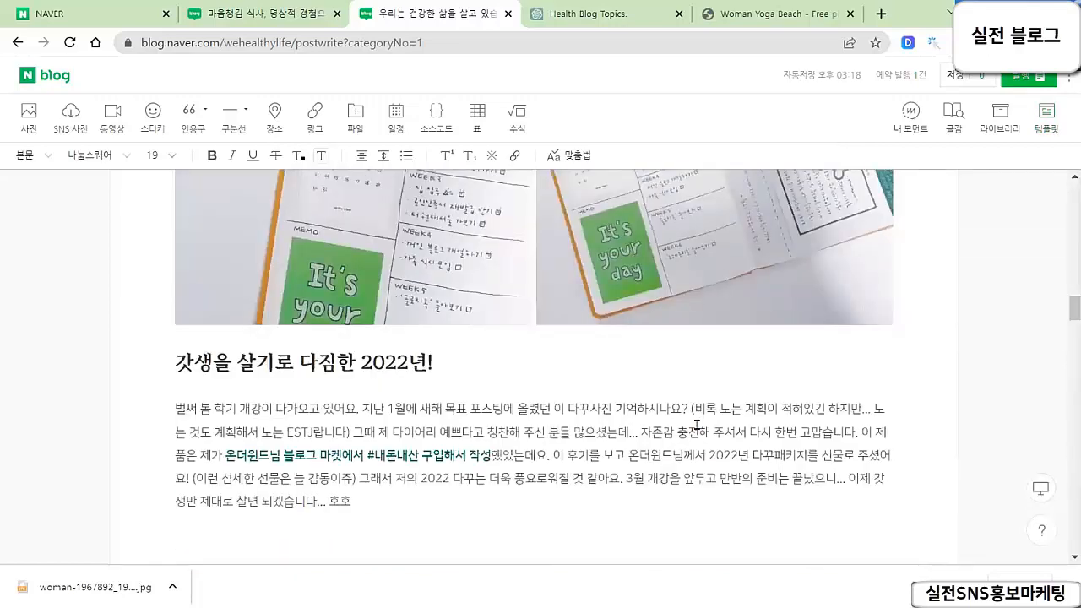
scroll(696, 425, up, 10)
click(311, 260)
text(ㅇ)
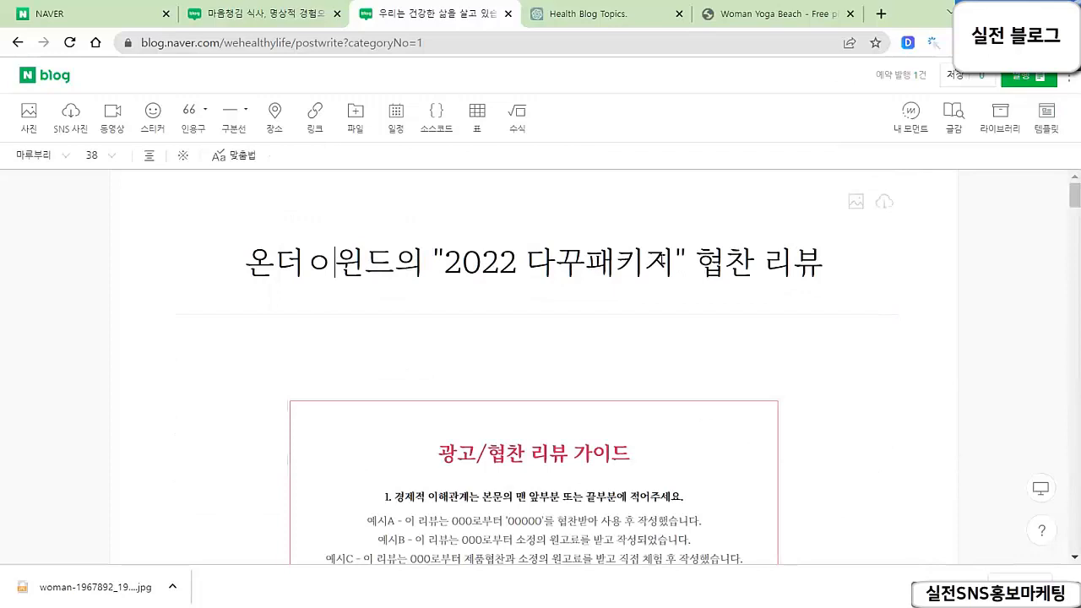
text(ㄹㅇㄴㄹㄴㅇㄹㅇㄴ)
click(598, 262)
text(ㅇㄴㄹㅇㄴㄹㅇㄴㄹ)
click(507, 494)
text(ㄹ)
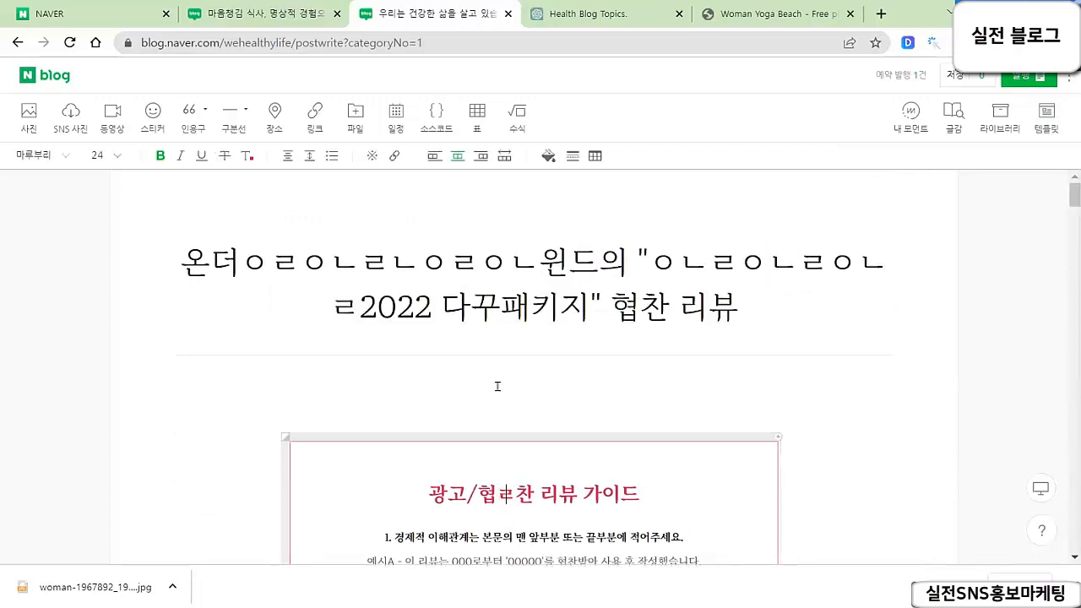
text(ㄴㅇㄹㅇㄴㄹㅇㄴ)
scroll(518, 387, down, 3)
click(497, 393)
text(ㅇㄴㄹㅇㄴㄹㅇㄴㄹㅇㄴㄹ)
click(511, 449)
text(sdㄹㅇㄴ)
Add test letters below the guide box, then pick the 제주도 여행 기록 template
scroll(526, 472, down, 1)
click(526, 482)
text(ㄹㅇㄴㄹ)
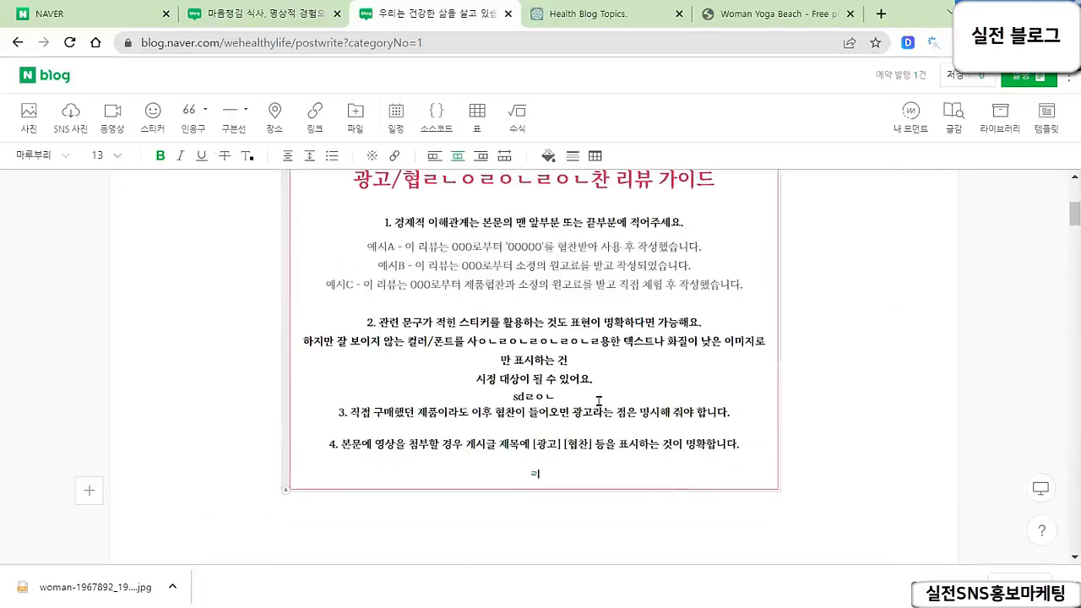
scroll(663, 452, down, 1)
text(ㅇㄴㄹㅇㄴㄹㅇㄴㄹ)
click(712, 457)
text(ㄹㅇ)
scroll(746, 433, down, 1)
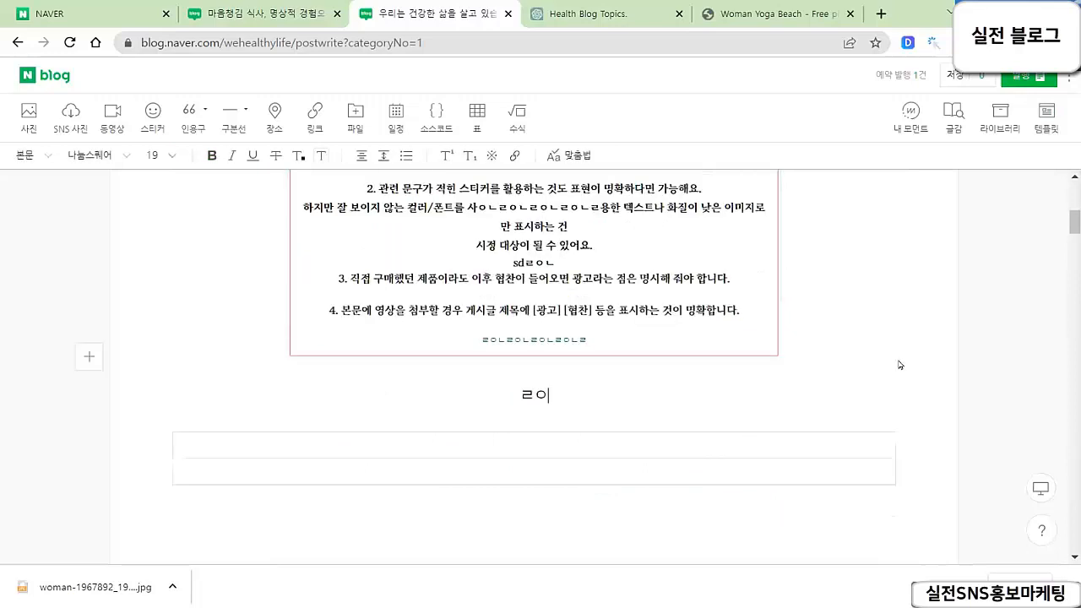
scroll(900, 364, up, 10)
click(1046, 116)
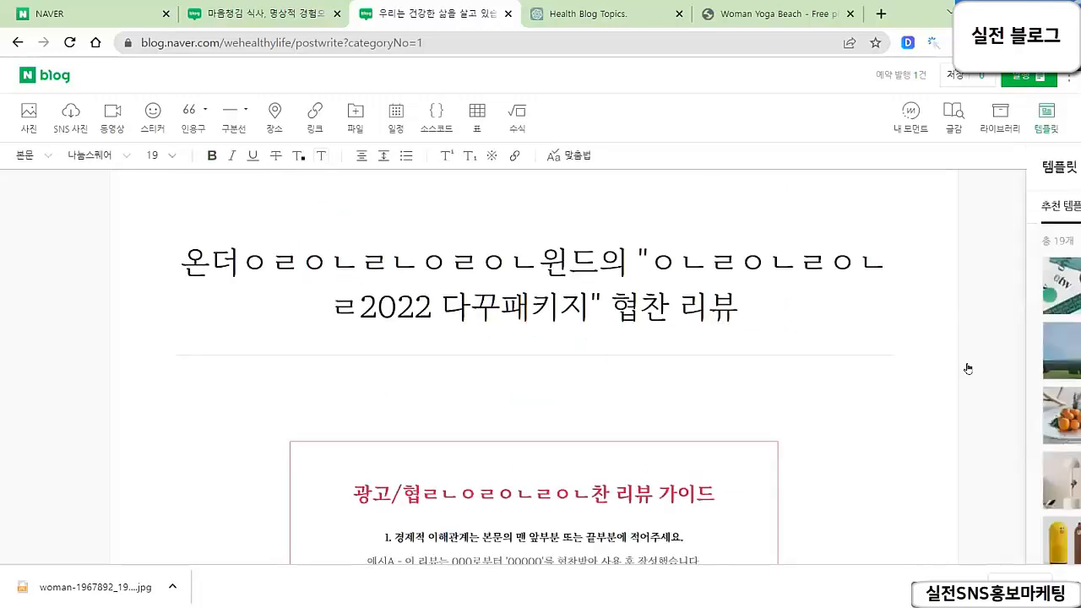
click(942, 355)
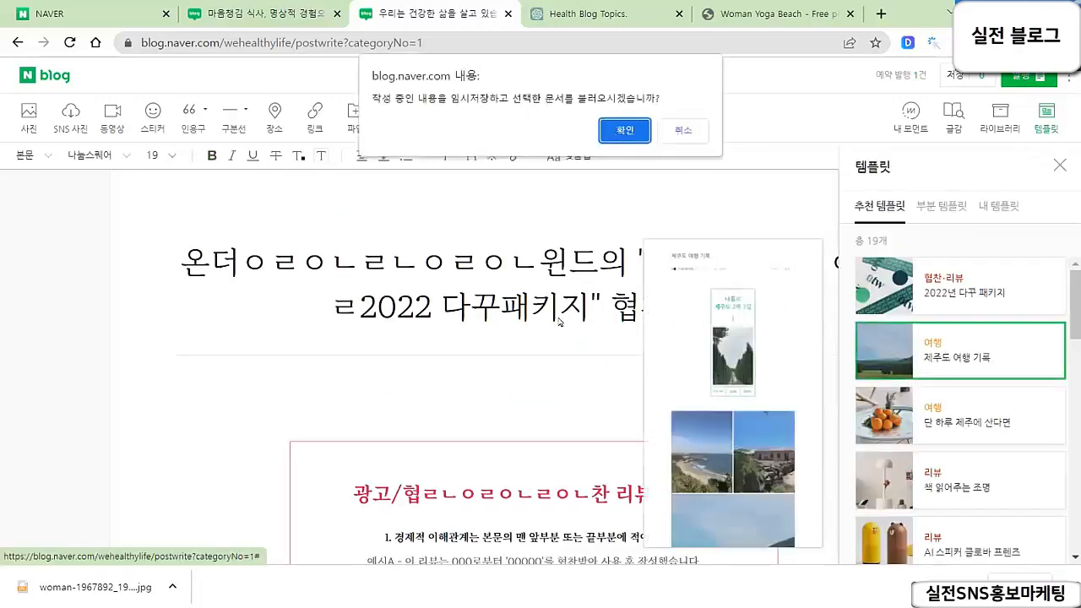
Confirm loading the 제주도 여행 기록 template and check its title and 2박 3일 heading
key(Return)
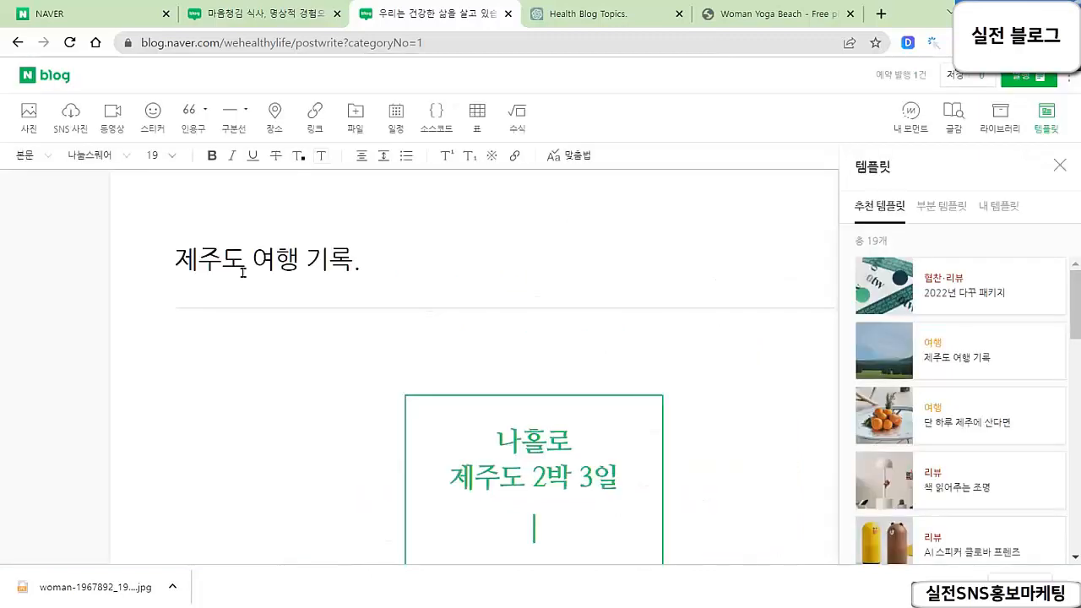
click(381, 259)
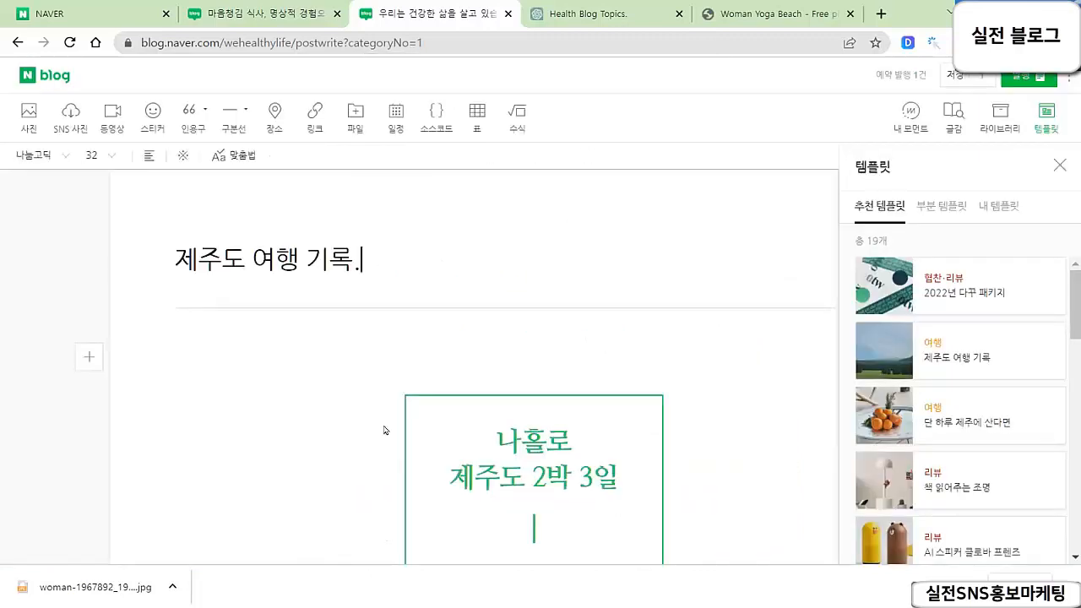
click(574, 469)
scroll(621, 229, down, 3)
scroll(485, 388, down, 5)
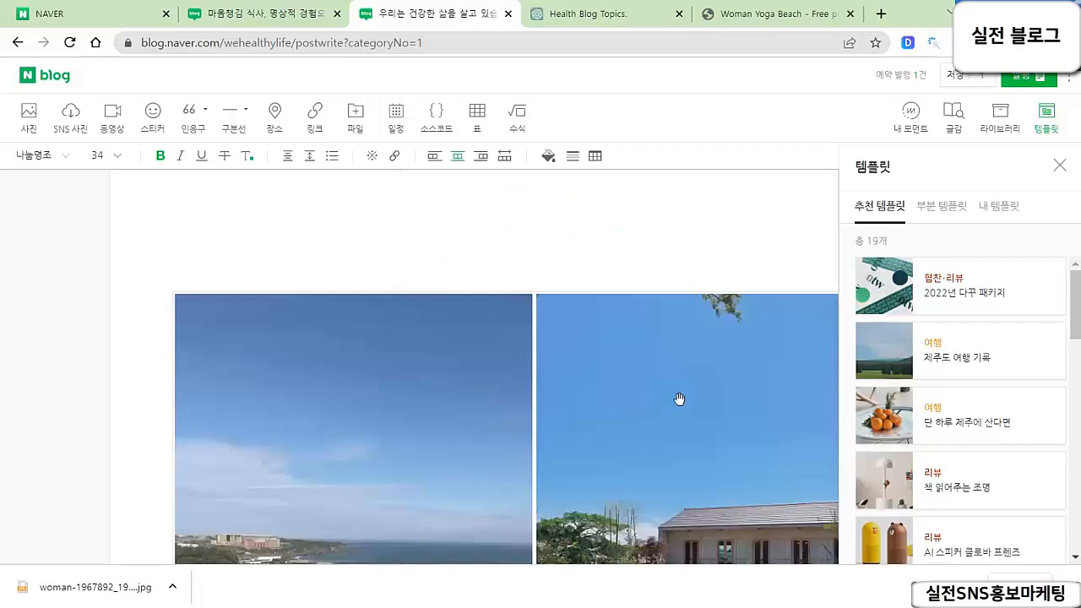
scroll(664, 403, down, 3)
Inspect the template's beach photo, large landscape photo and ticket card blocks
click(469, 405)
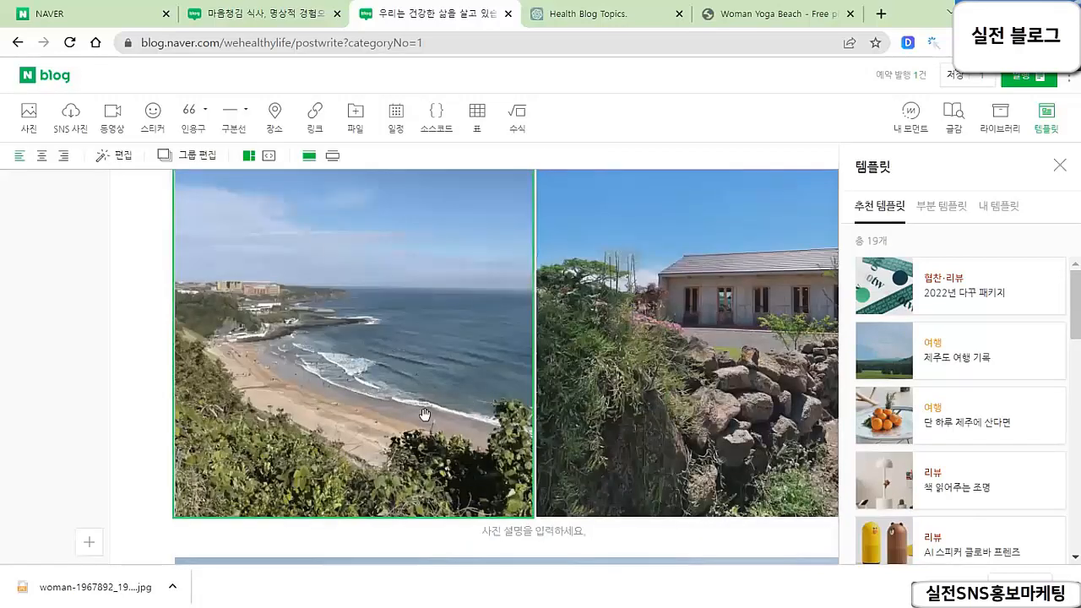
scroll(680, 409, up, 3)
scroll(660, 433, down, 6)
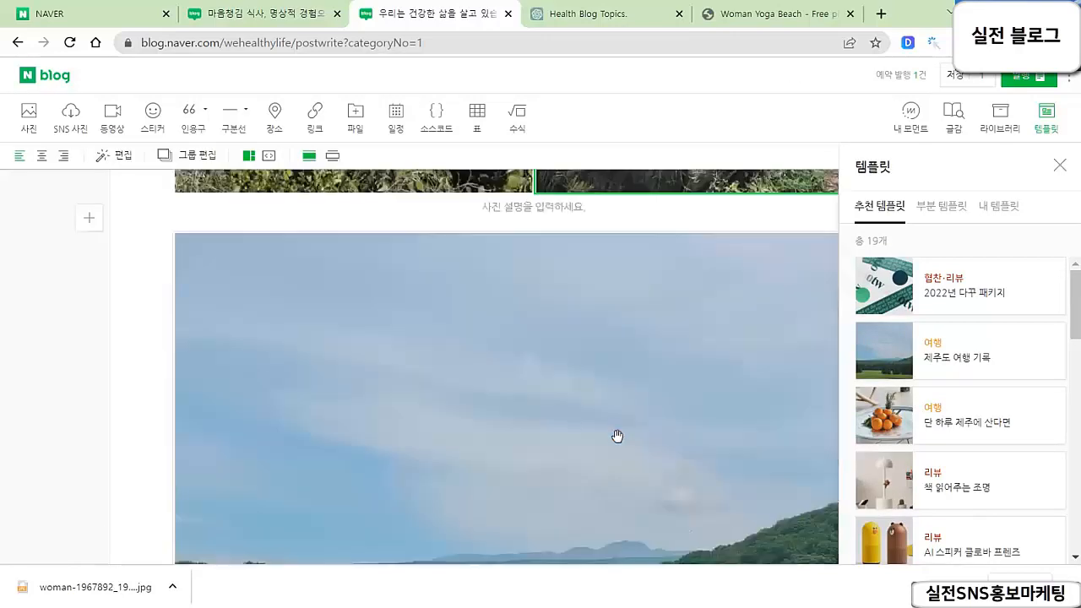
click(660, 435)
scroll(660, 435, down, 4)
scroll(354, 262, up, 4)
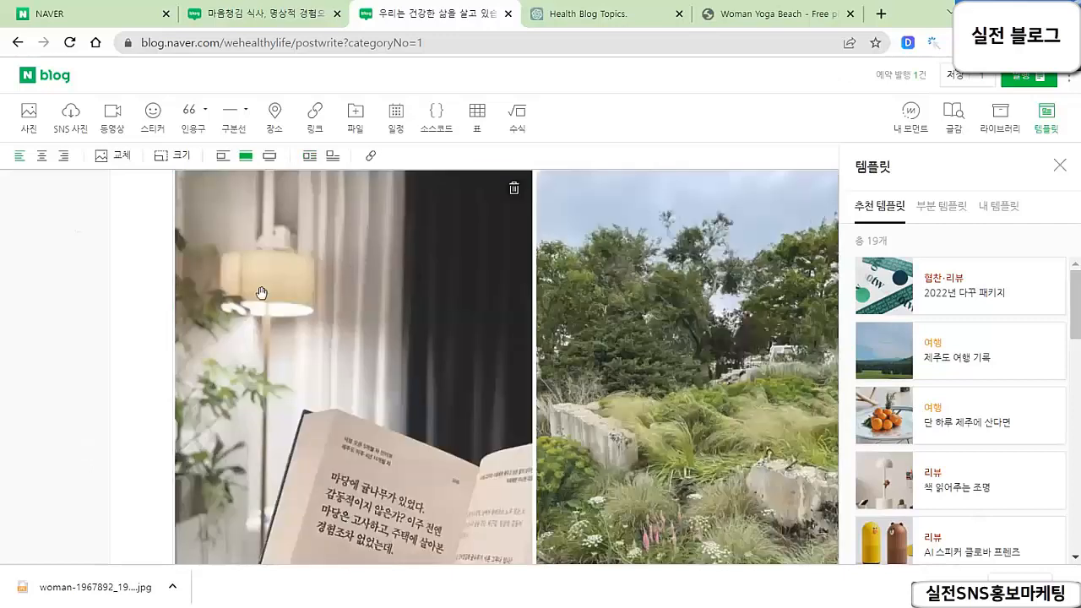
scroll(258, 422, down, 4)
click(412, 488)
scroll(412, 488, down, 1)
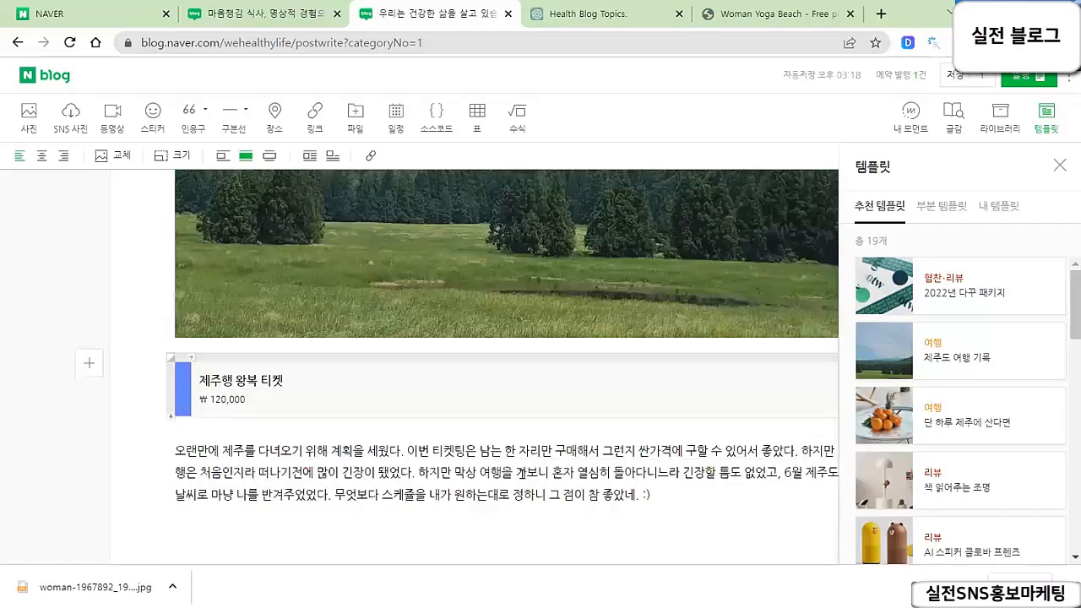
Open an empty line above the first paragraph below the ticket card
click(502, 479)
scroll(532, 472, down, 5)
scroll(249, 313, up, 4)
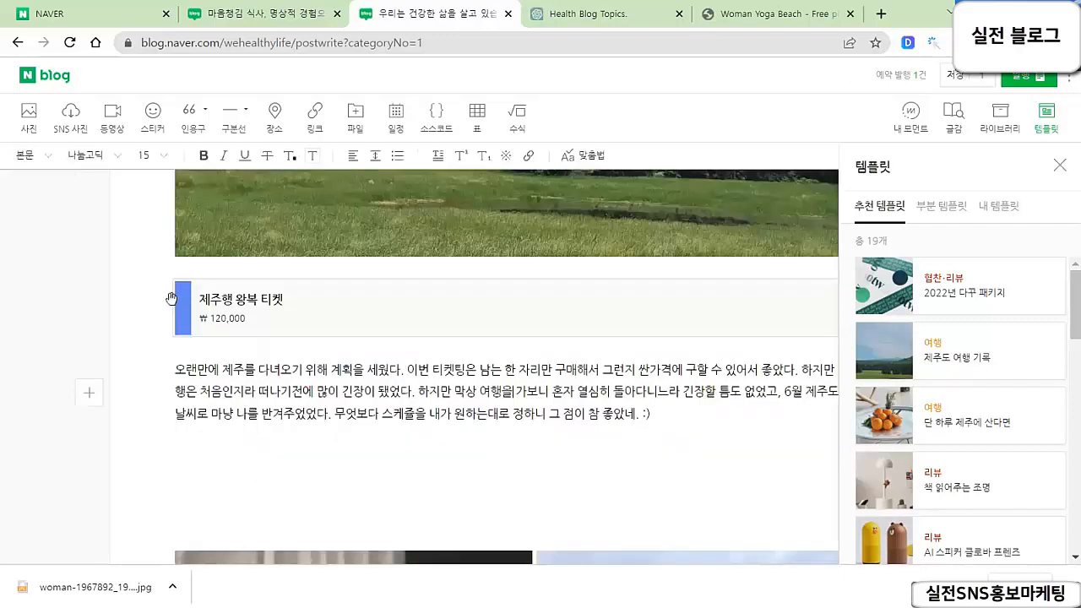
click(171, 298)
click(289, 357)
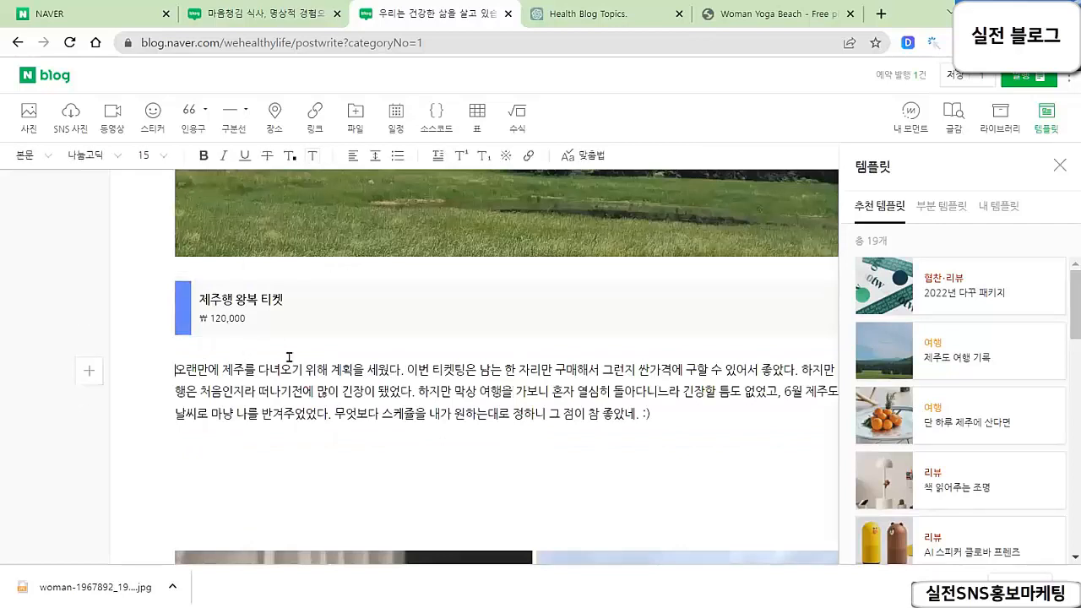
key(Return)
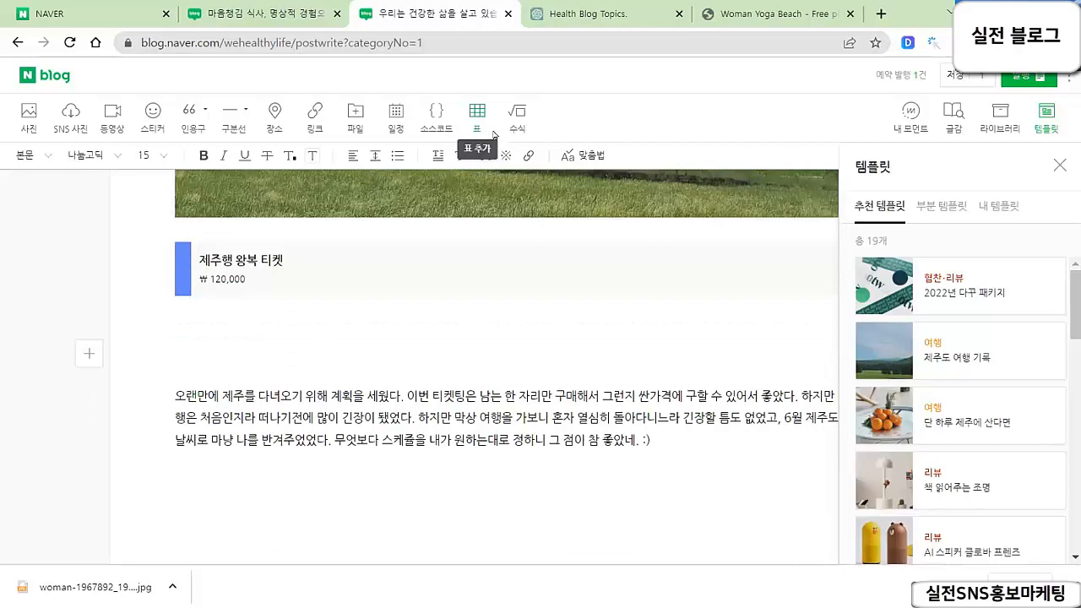
Insert a table on the empty line and type test letters into its cells
click(477, 119)
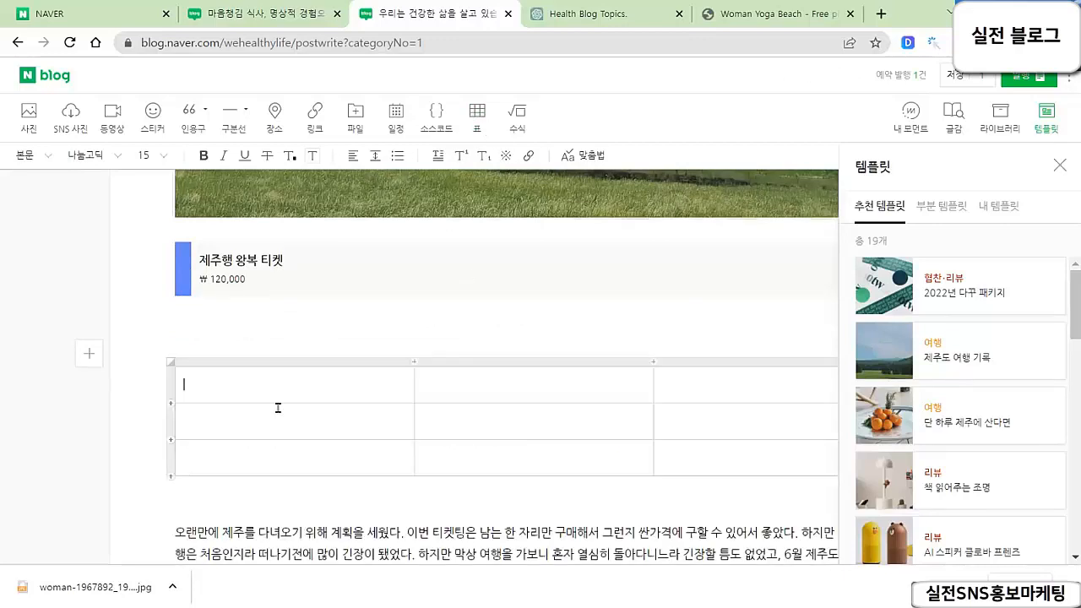
text(ㅇㄴㄹㅇㄴㄹ)
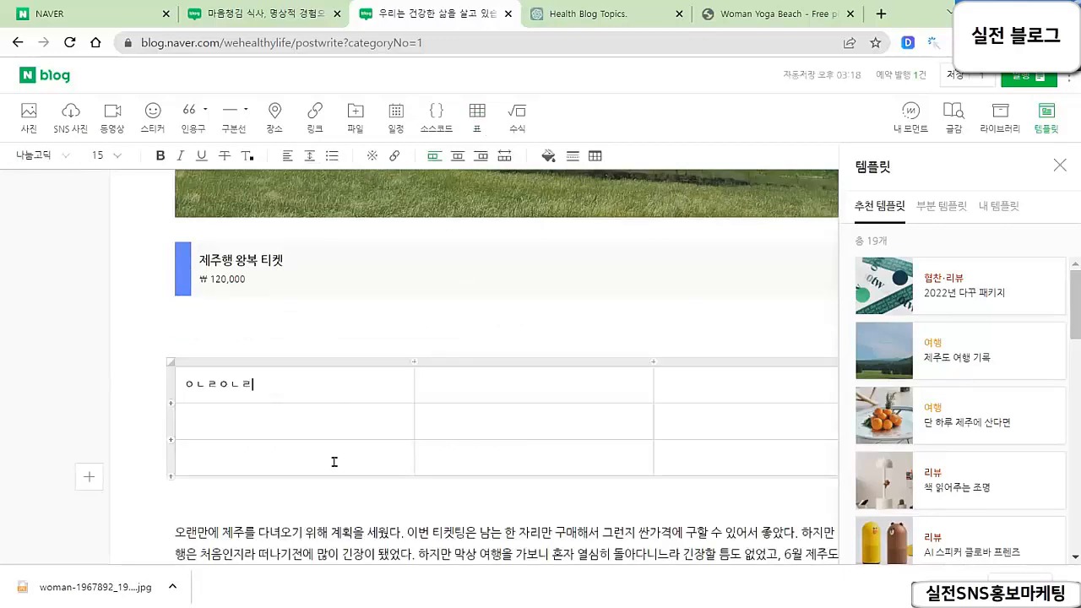
text(ㅇㄴㄹfㅇㄴㄹ)
click(334, 462)
text(ㄹ)
scroll(528, 398, down, 1)
Delete the table's middle column, leaving two columns
drag(545, 391, 478, 334)
right_click(512, 312)
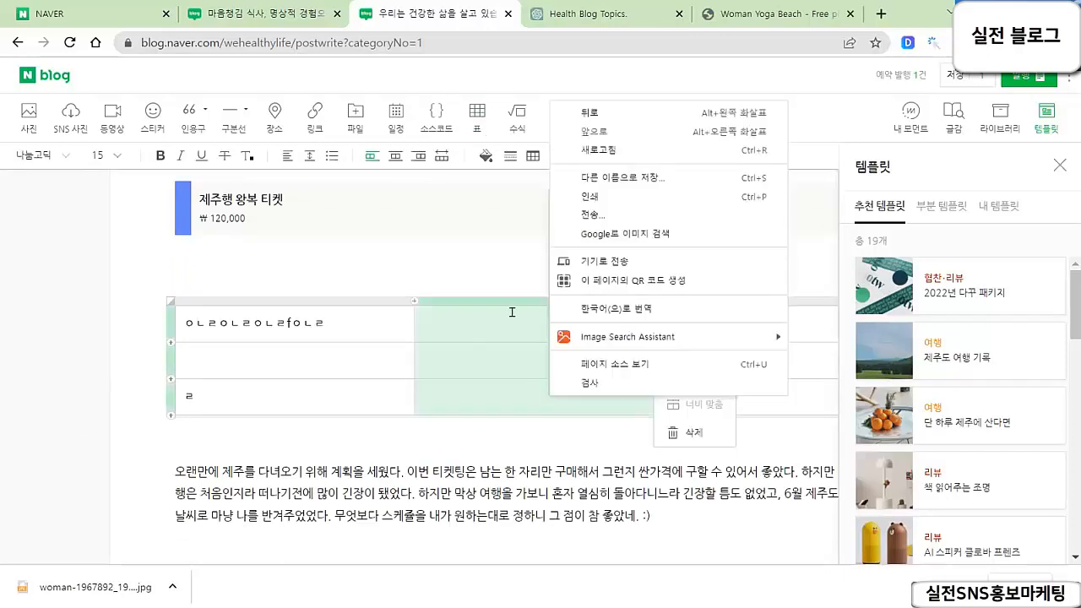
click(513, 392)
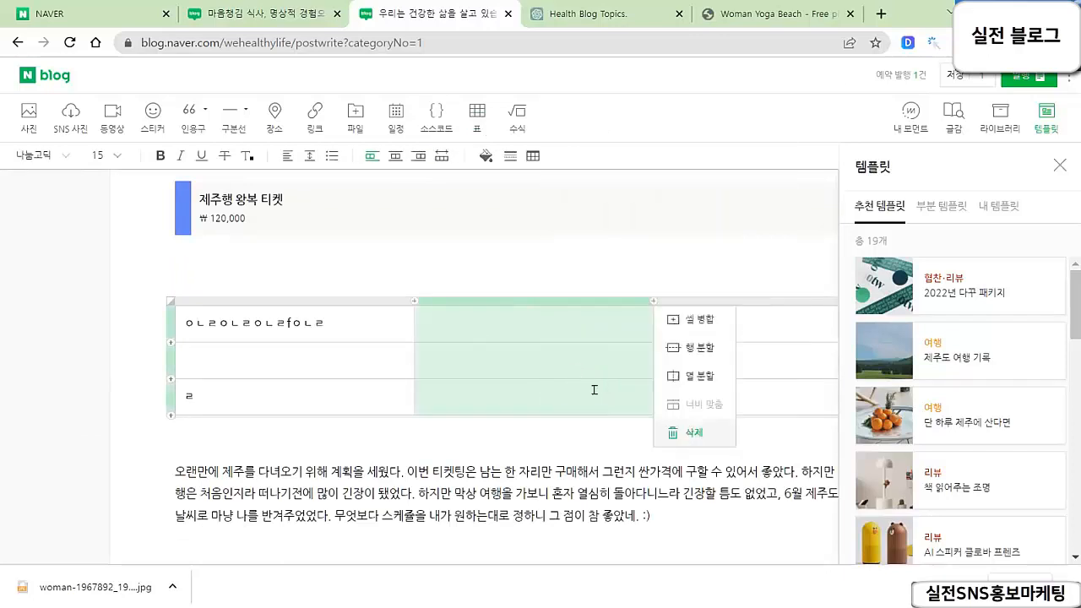
click(667, 389)
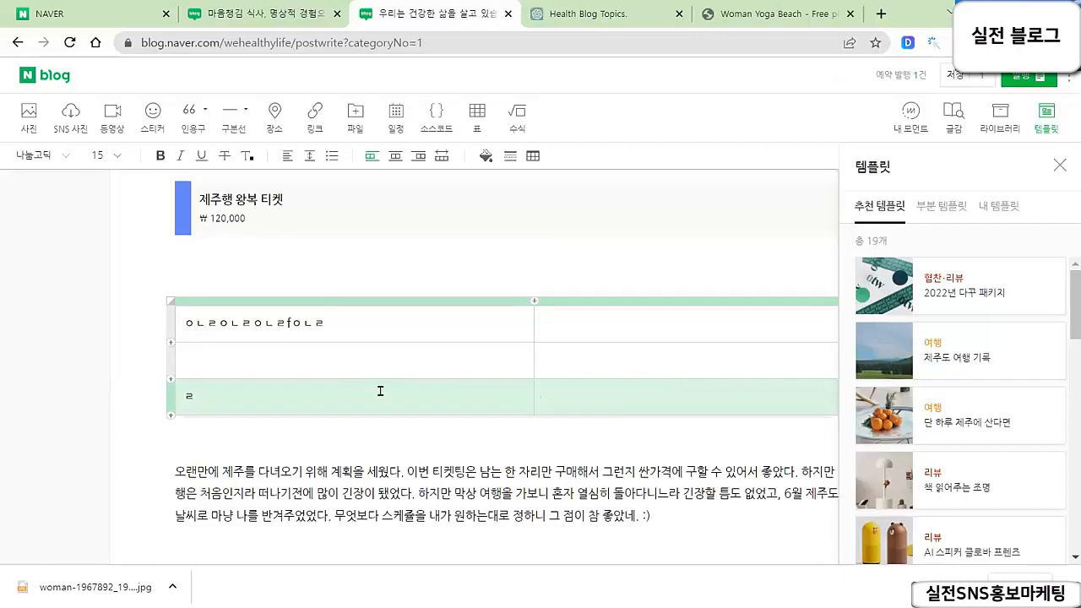
Merge both cells of the table's third row into one
click(349, 391)
drag(348, 391, 607, 394)
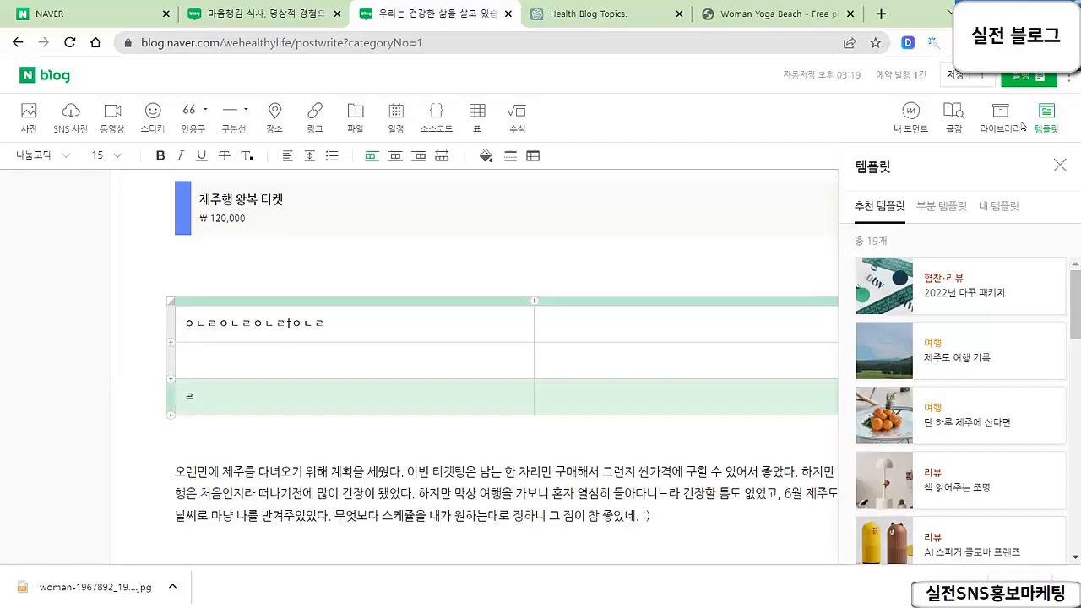
click(1056, 166)
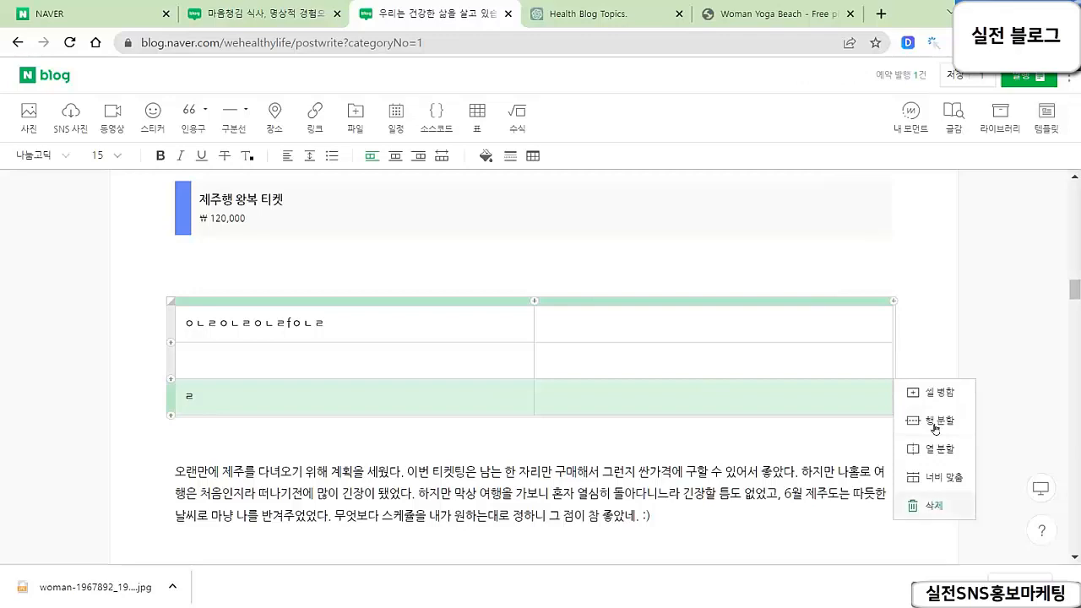
click(930, 392)
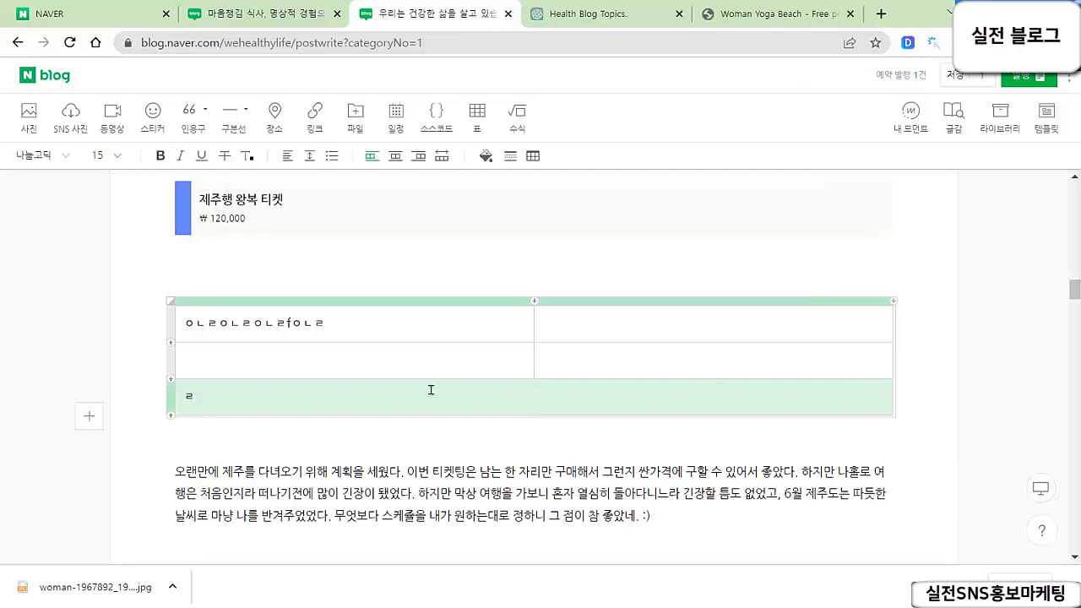
click(660, 396)
key(Up)
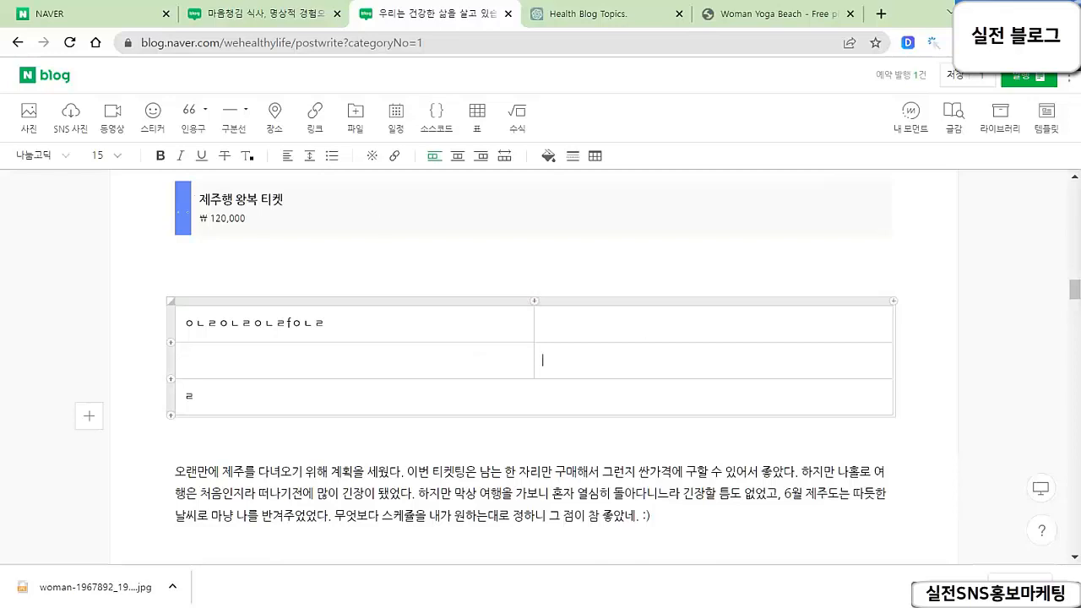
Narrow the table's first column so its text still fits, then reopen the template list
click(286, 200)
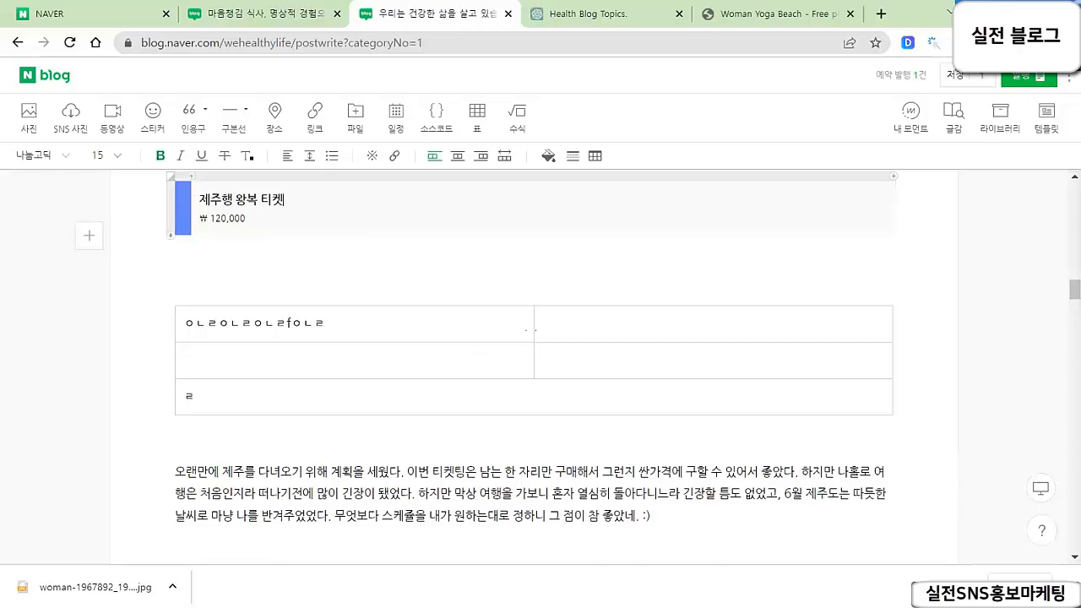
click(532, 330)
drag(392, 353, 199, 358)
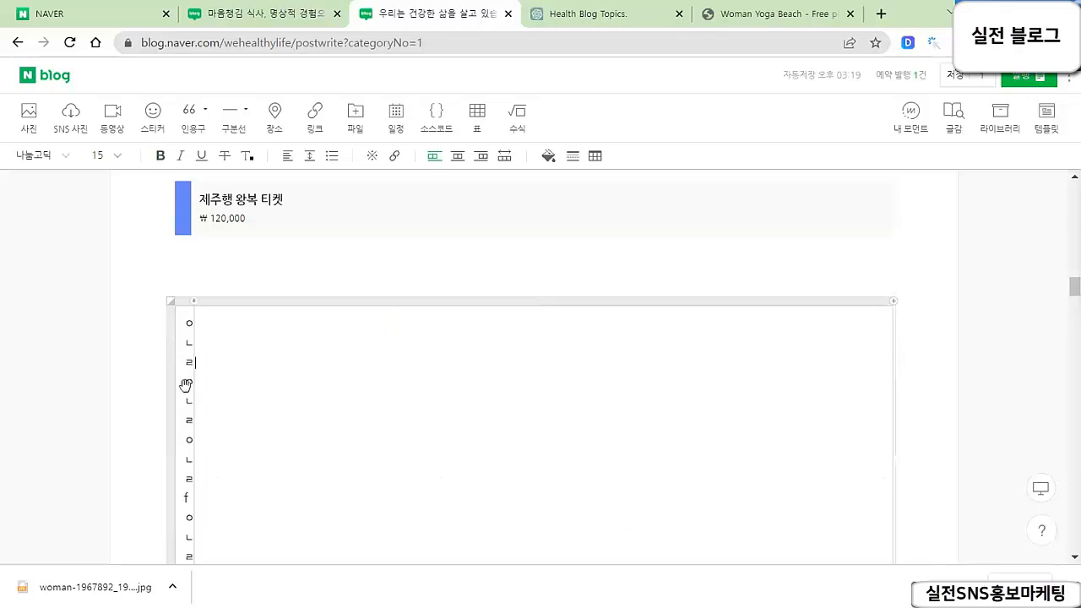
drag(194, 375, 313, 375)
click(579, 211)
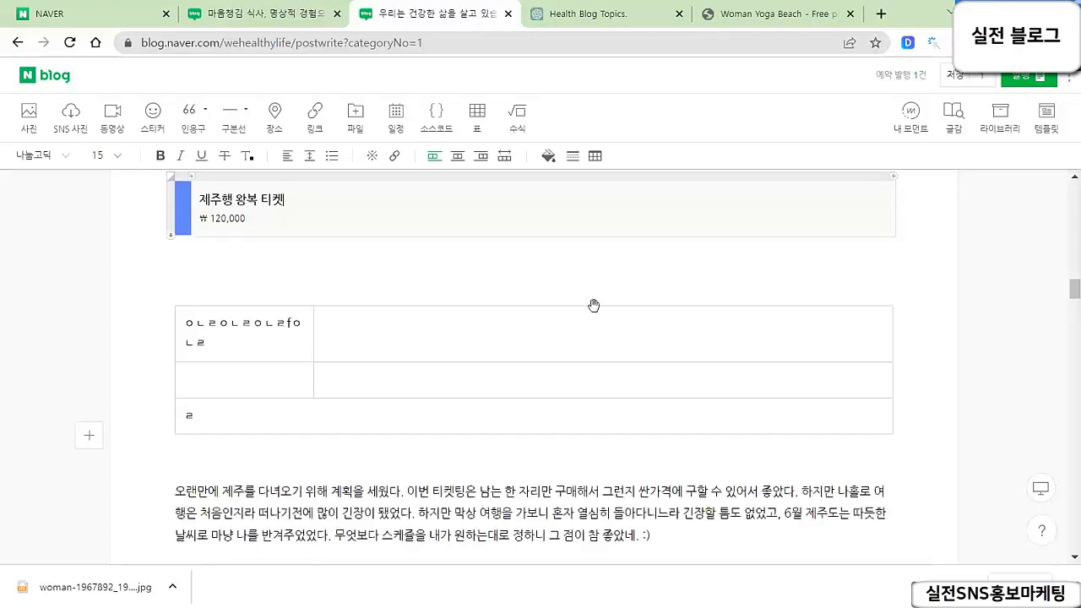
click(1051, 115)
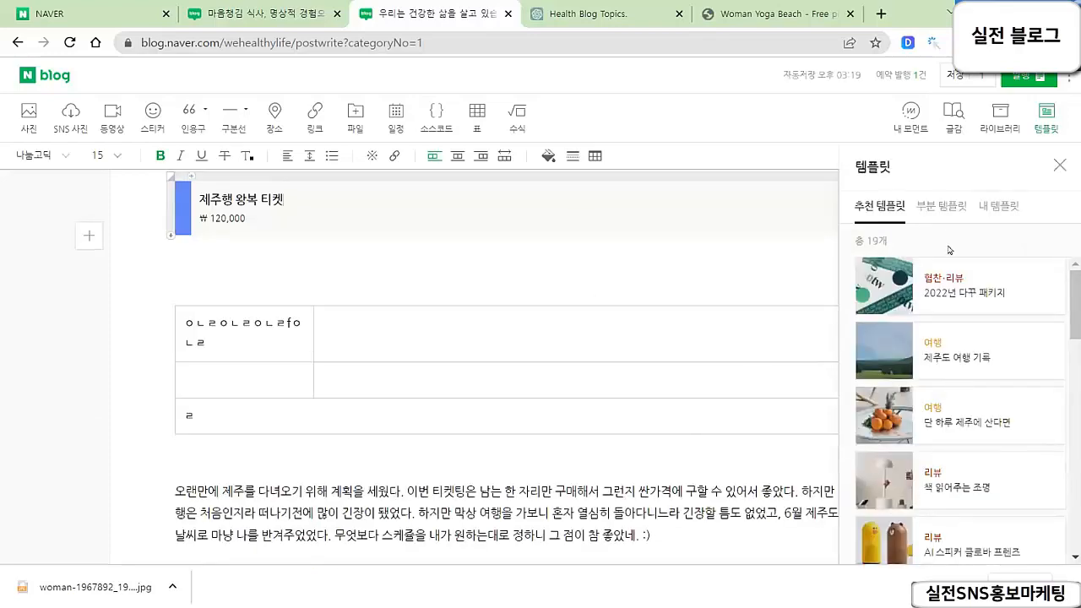
Insert the 제주도 자유여행 2박3일 코스 partial template on a blank line above the paragraph
click(943, 205)
click(530, 455)
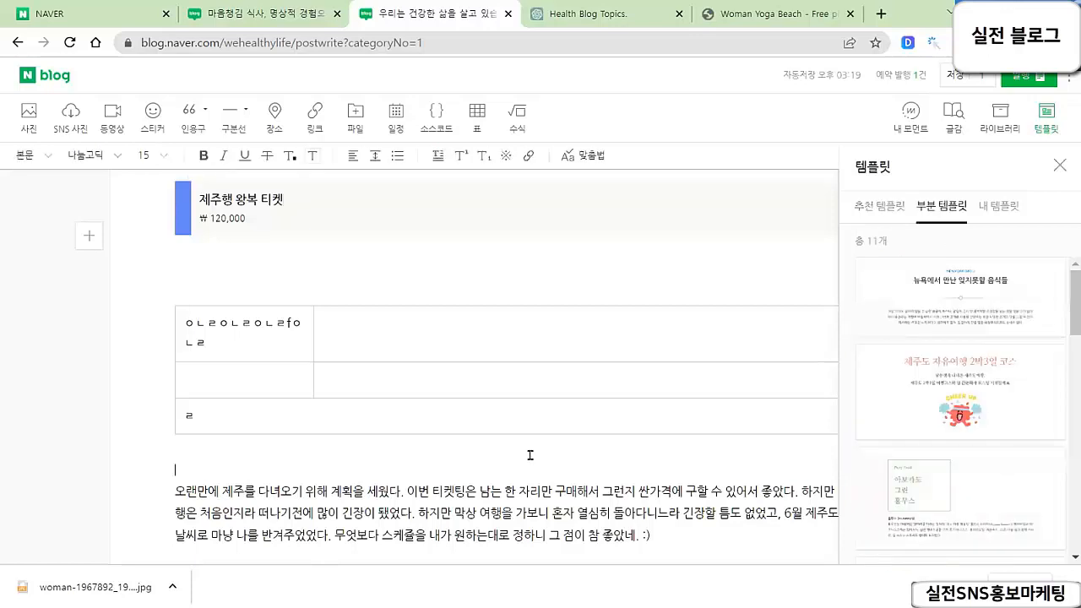
key(Return)
key(Return)
key(Return)
key(Return)
key(Return)
key(Return)
click(458, 306)
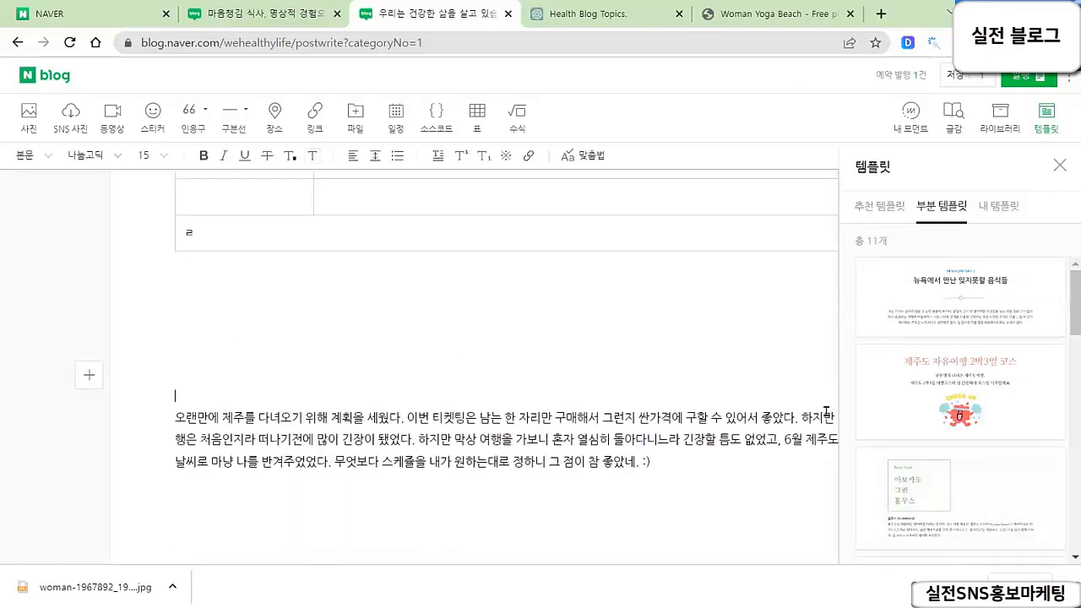
click(913, 408)
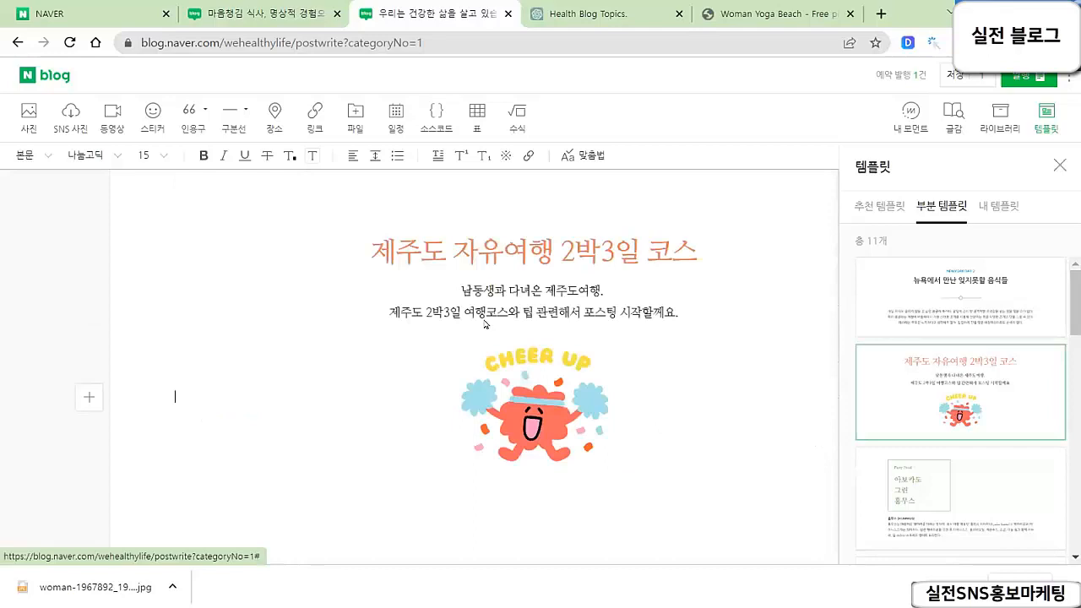
triple_click(604, 250)
text(ㄹㅇㅎ)
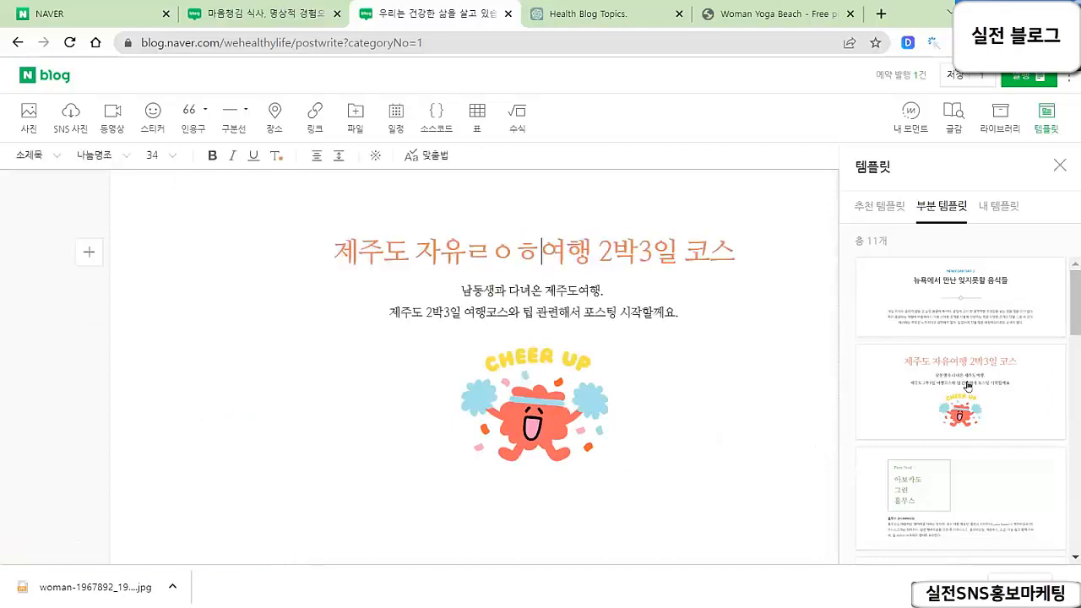
text(ㄹㅇㅎㄹㅇㅎㄹㅇㅎㄹㅇㅎ)
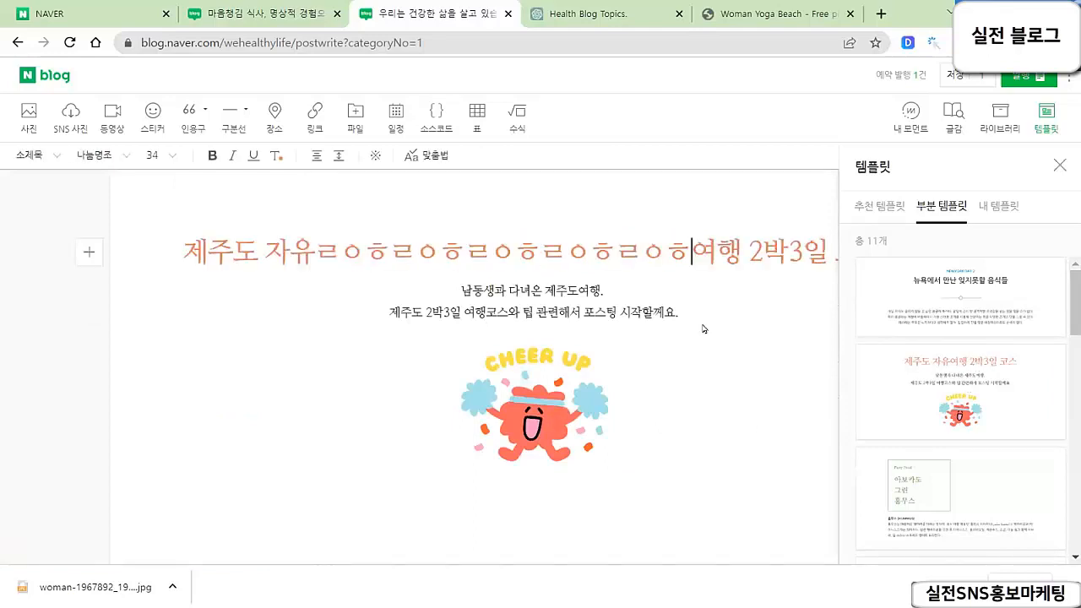
Save the current post as a custom template under 내 템플릿
key(ctrl+a)
click(1013, 221)
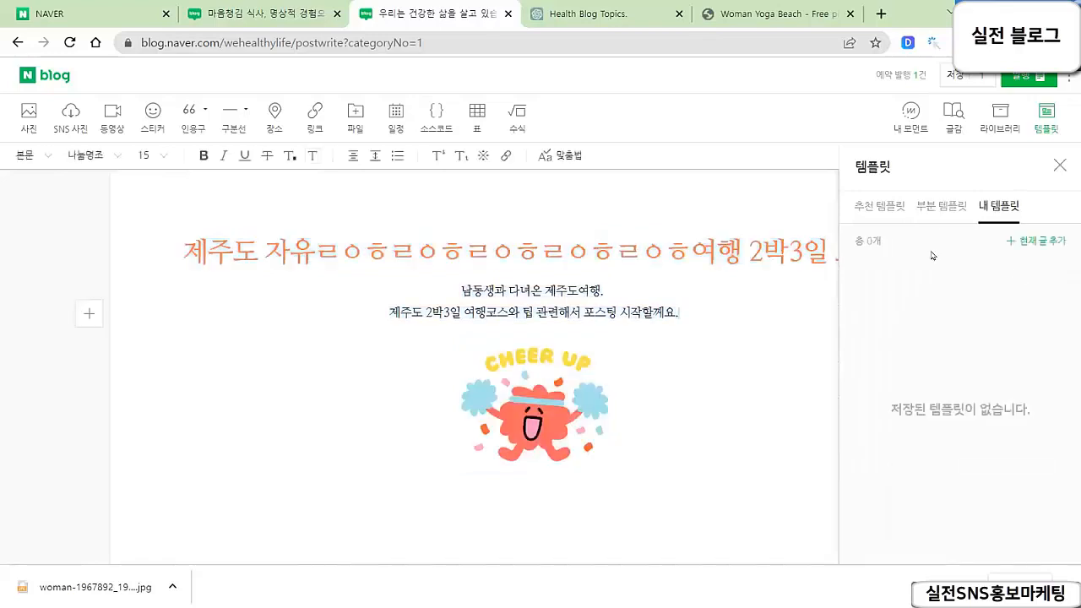
click(1053, 240)
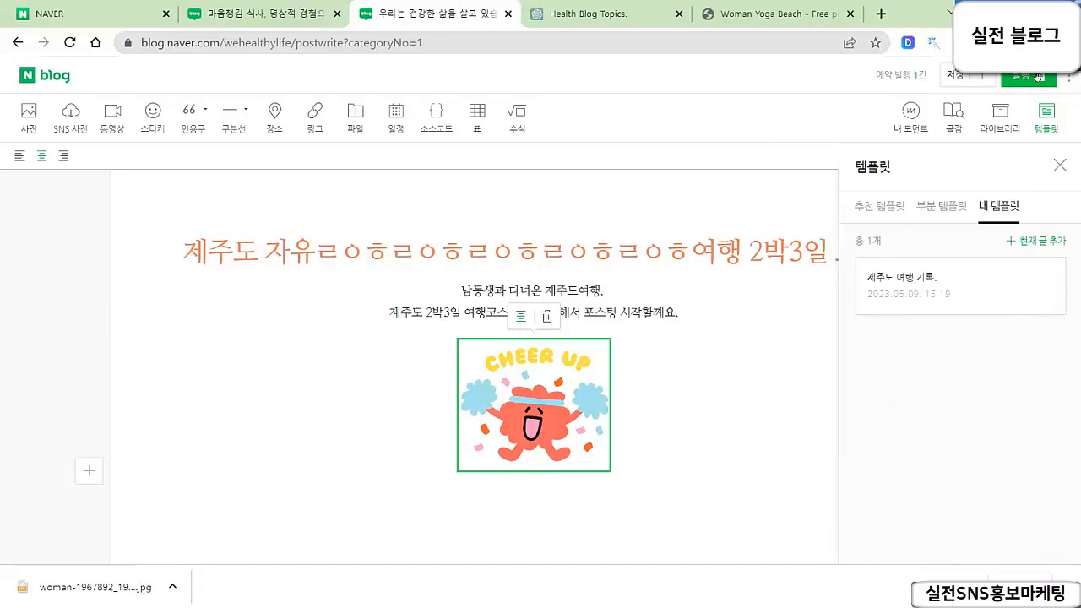
Open my own blog from the Naver home page's blog feed
click(29, 71)
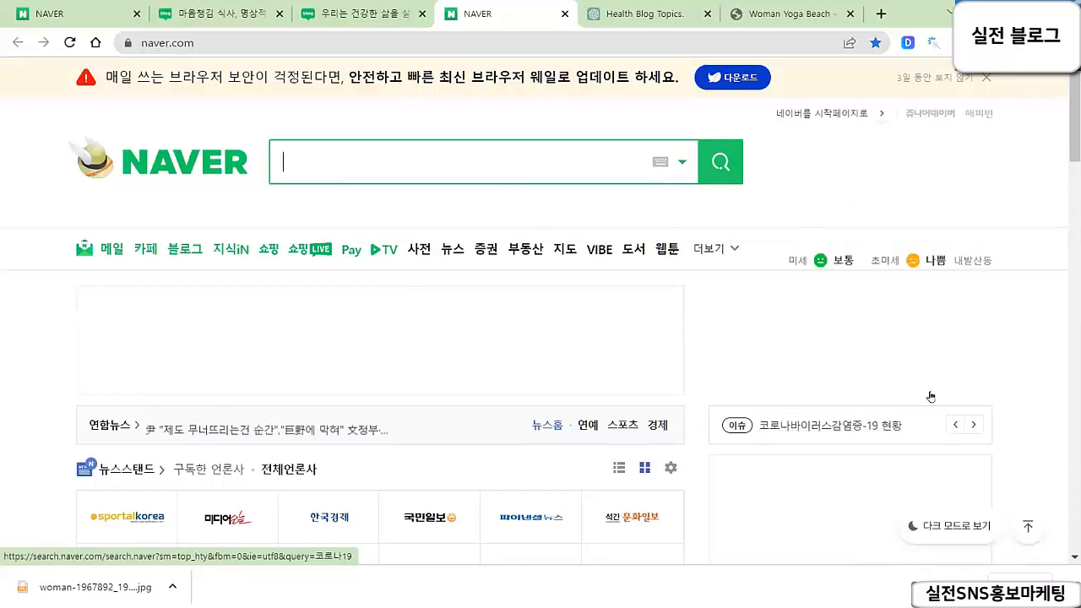
click(959, 384)
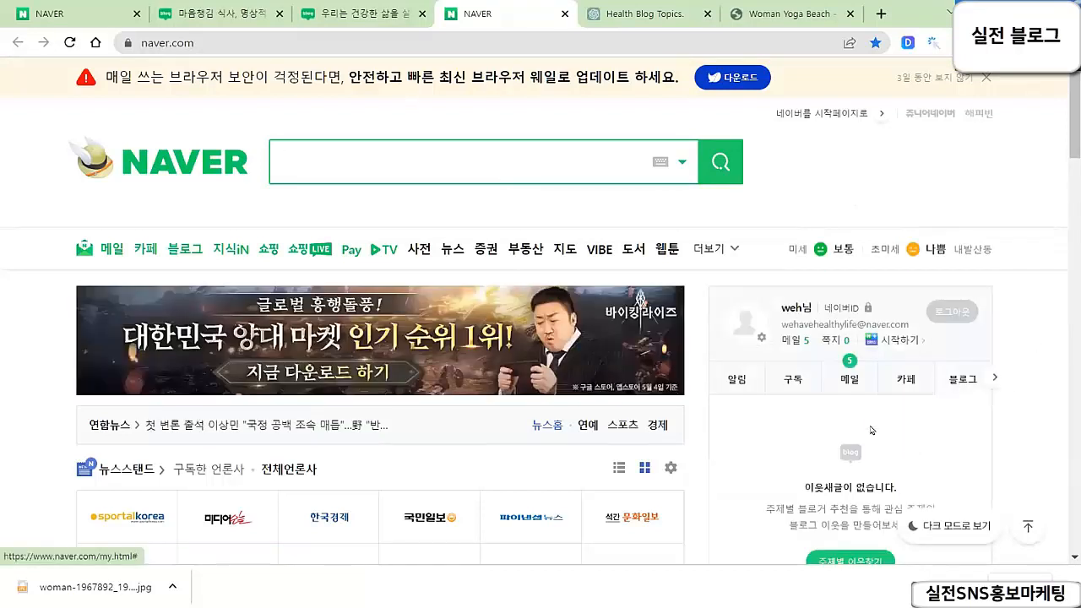
scroll(794, 485, down, 2)
click(795, 478)
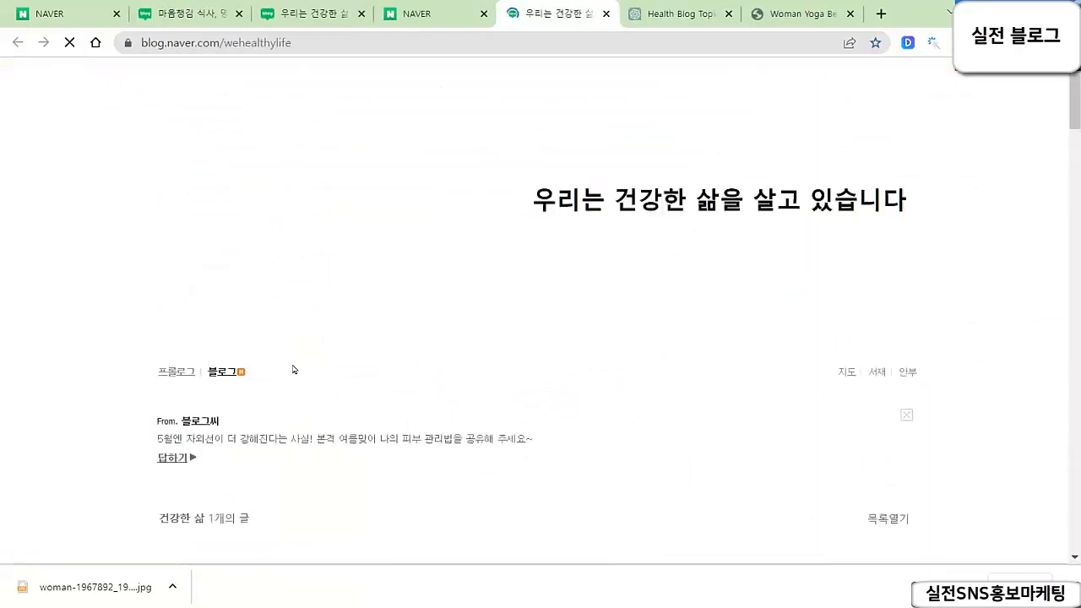
Scroll through the published mindful-eating post, then start a new post with 글쓰기
scroll(293, 366, down, 2)
scroll(286, 389, down, 3)
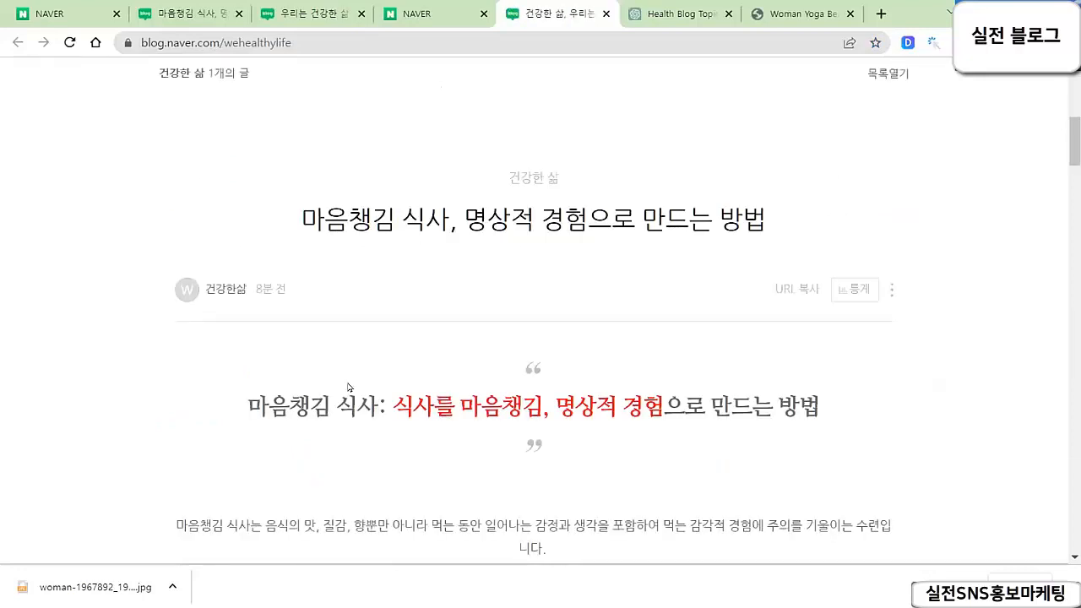
scroll(433, 368, up, 3)
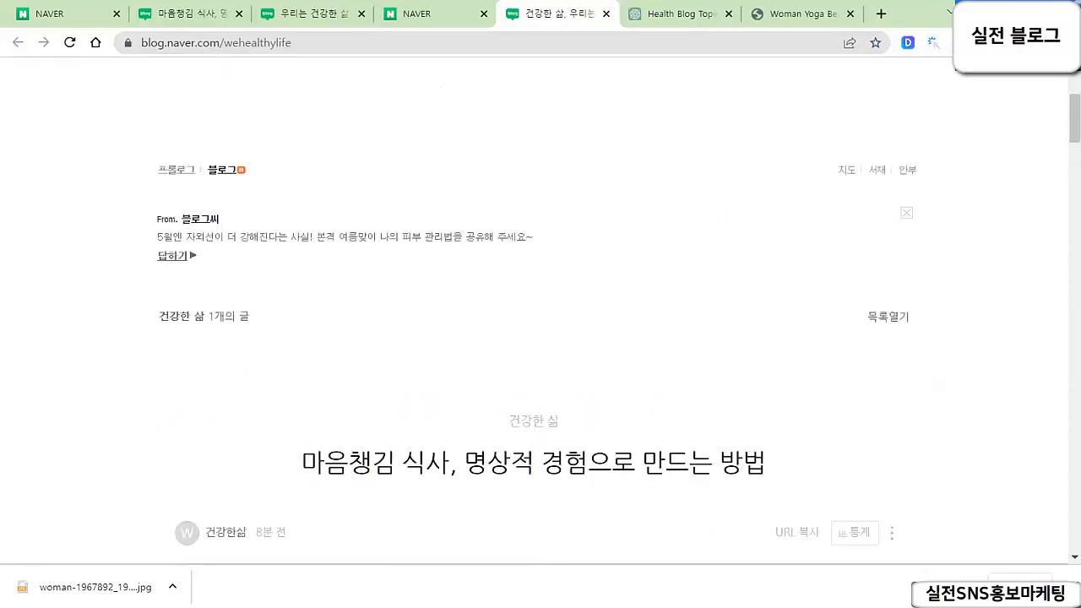
scroll(376, 426, down, 4)
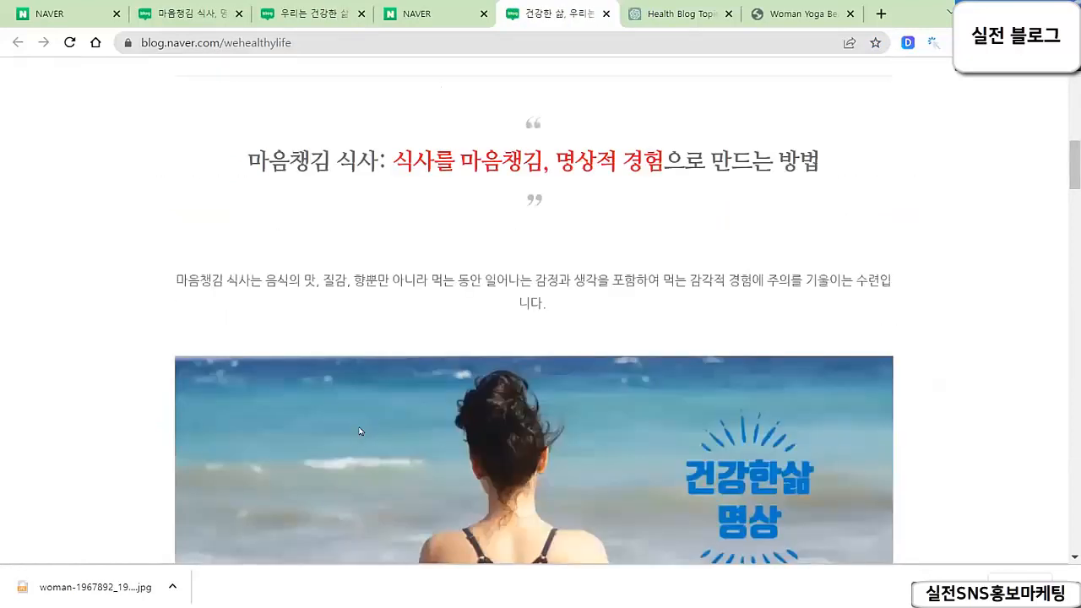
scroll(306, 435, down, 3)
scroll(432, 374, down, 3)
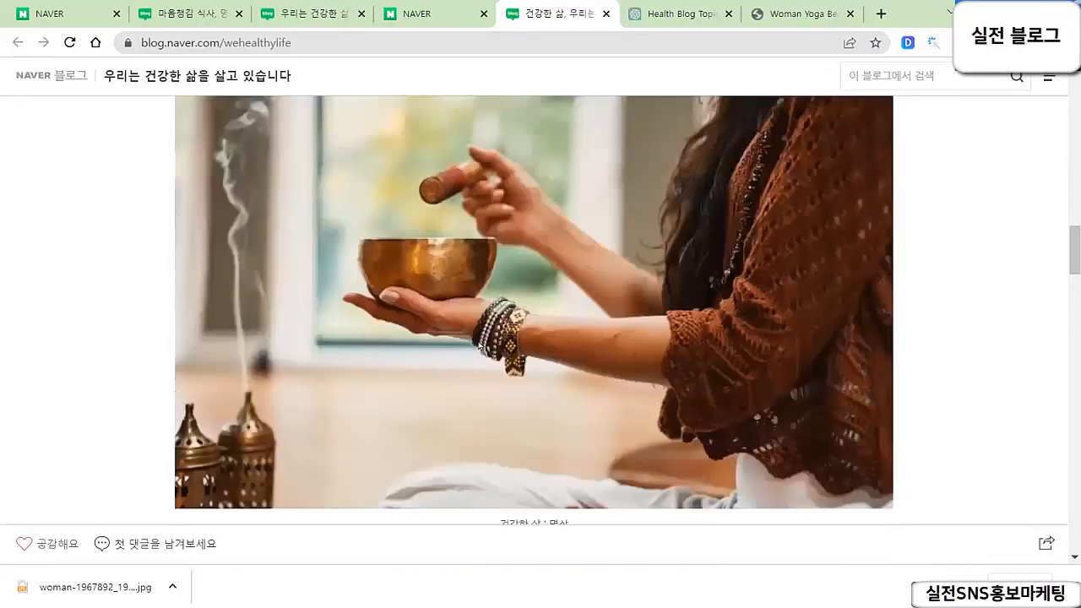
scroll(478, 345, down, 3)
scroll(479, 345, down, 10)
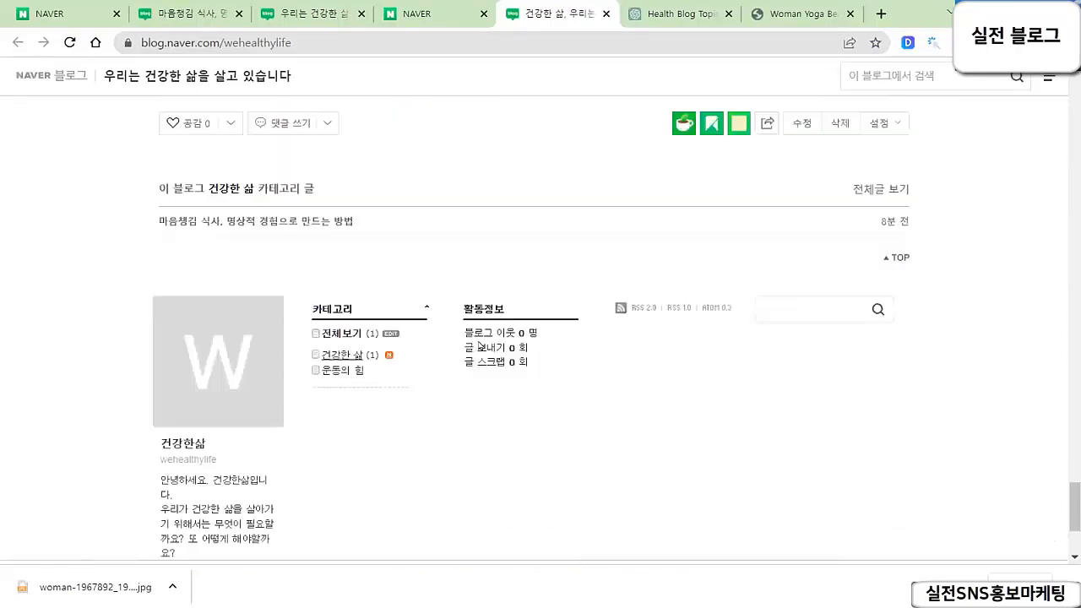
scroll(200, 380, down, 2)
click(186, 477)
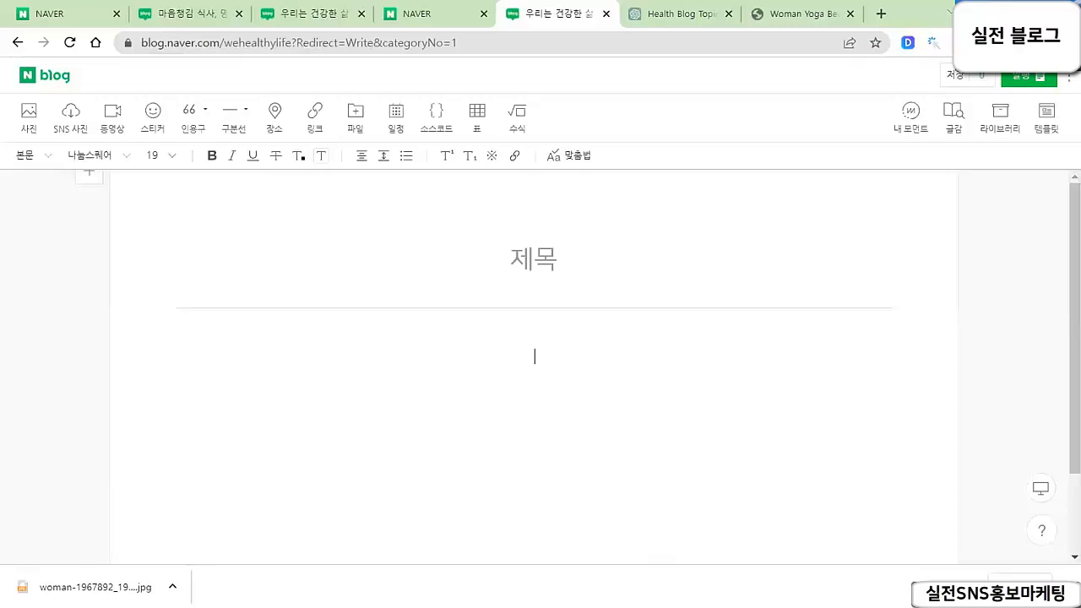
Restore the saved 제주도 여행 기록. draft and delete all its body content
drag(433, 312, 630, 335)
click(377, 312)
click(612, 382)
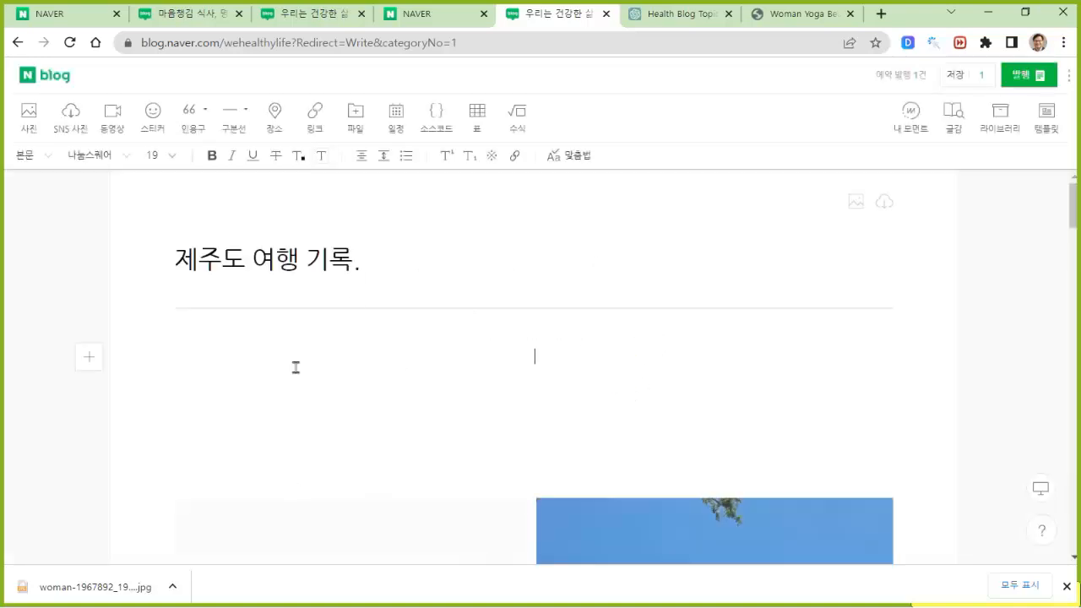
click(408, 397)
key(ctrl+a)
key(Delete)
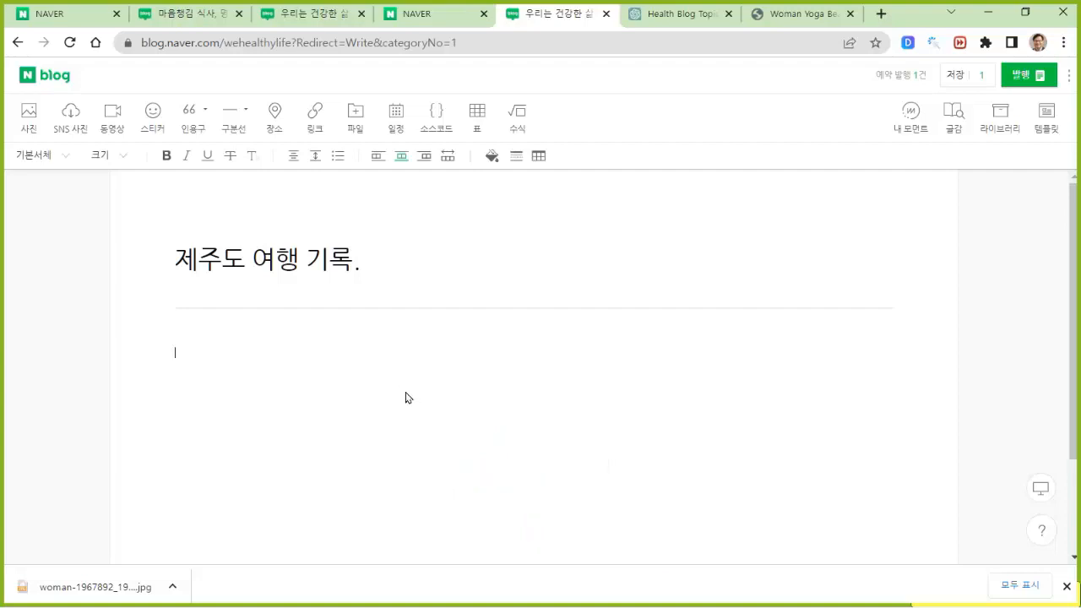
Replace the title with test letters and type test letters into the body
click(314, 273)
key(ctrl+a)
text(ㅇㄹㅇㄴㄹㅇㄴ)
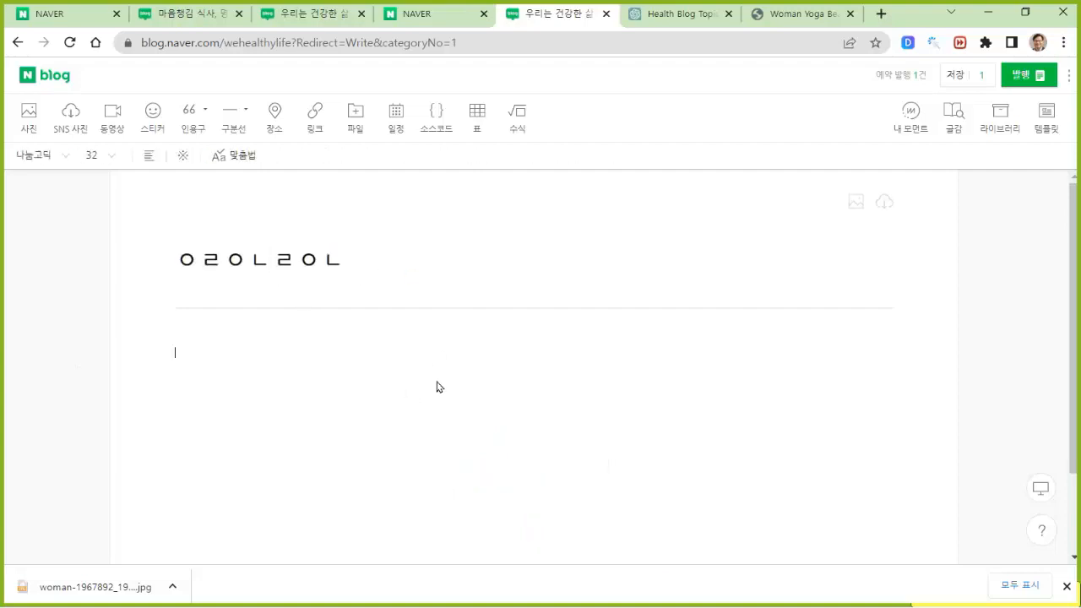
key(Return)
text(ㅇㄴㄹㅇㄴㄹㅇㄴㄹ)
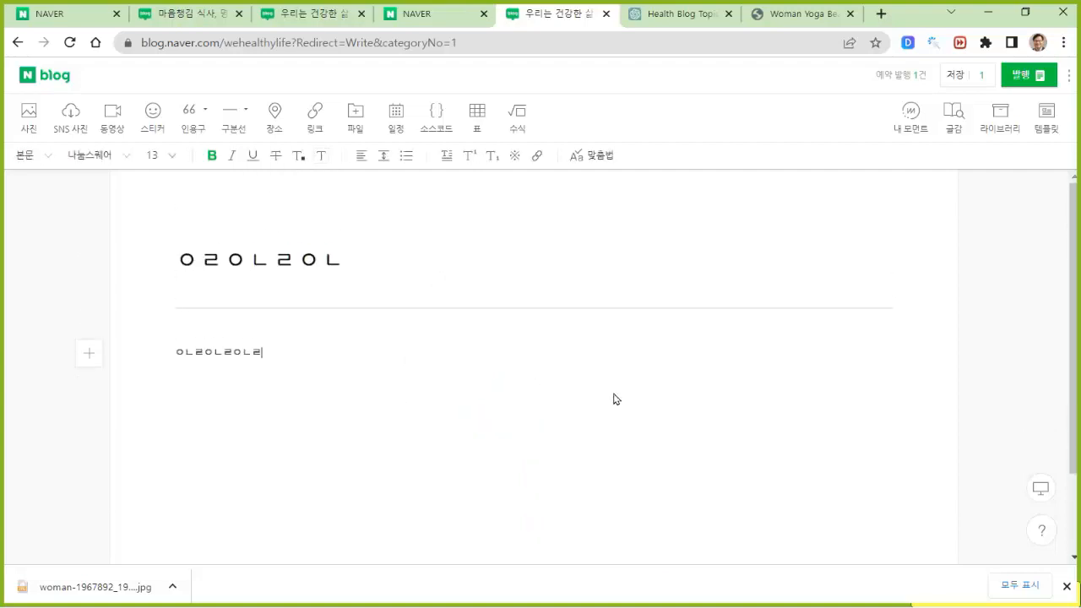
Choose the saved 제주도 여행 기록. card from 템플릿 > 내 템플릿
click(1046, 117)
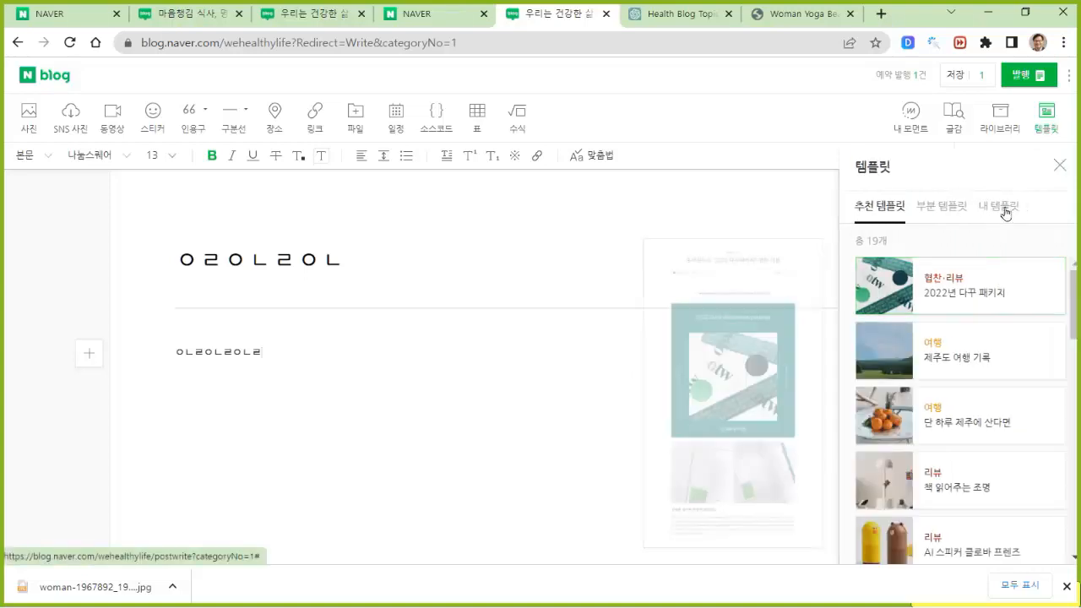
click(1004, 213)
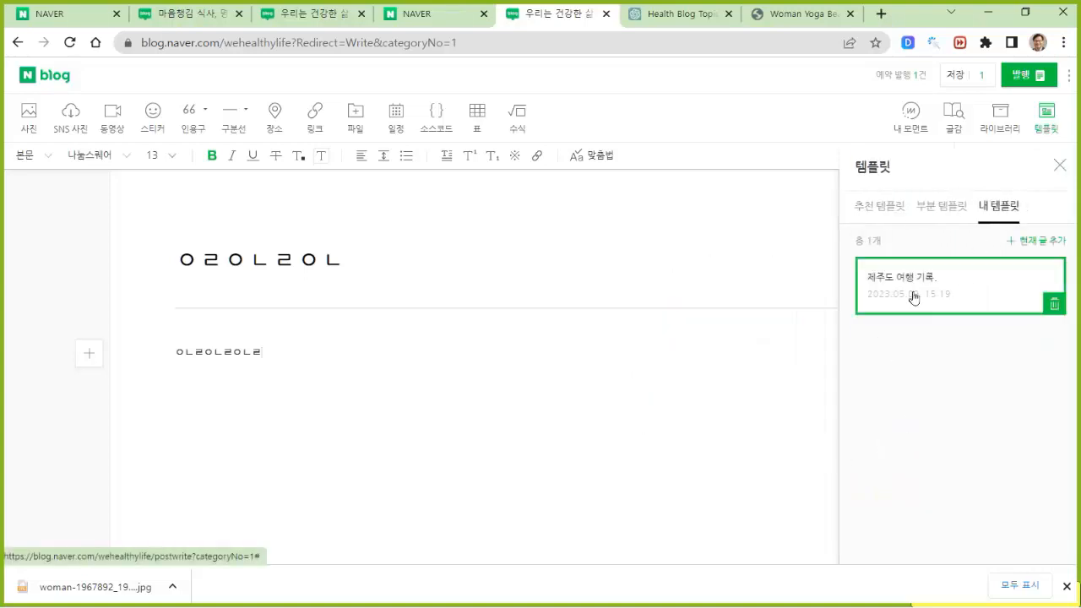
click(965, 287)
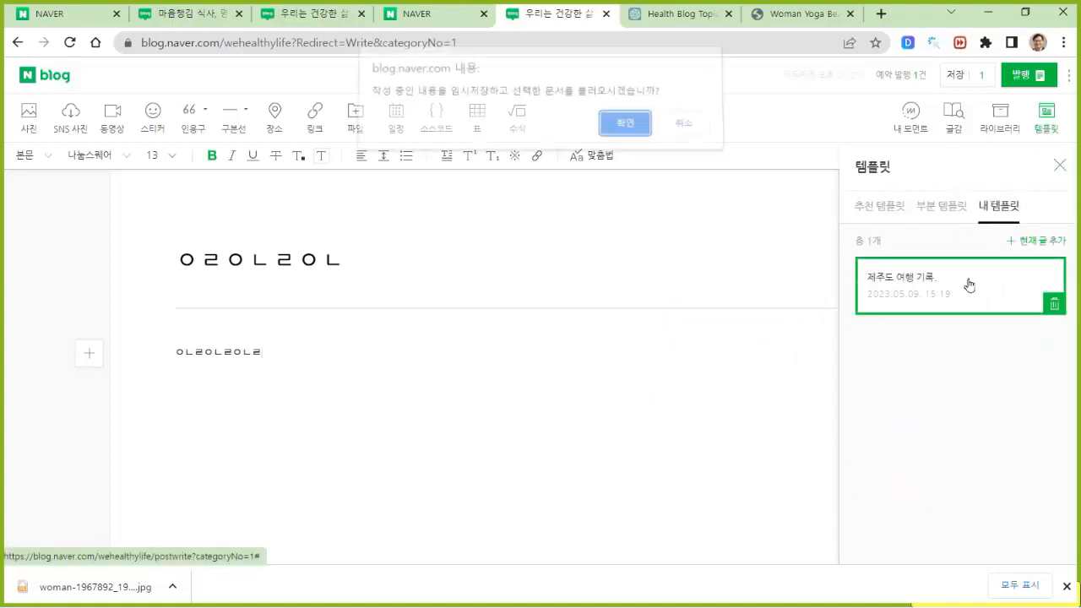
Load the saved 제주도 여행 기록. template and add test letters to its title and text box
click(622, 130)
click(277, 260)
text(ㅇㄴㄹㅇㄴㄹㅇㄴㄹㅇㄴ)
click(509, 445)
text(ㄹㅇㄴㄹㅇㄴ)
Select the 제주도 2박 3일 text box, then open naver.com in a new tab
scroll(608, 481, down, 1)
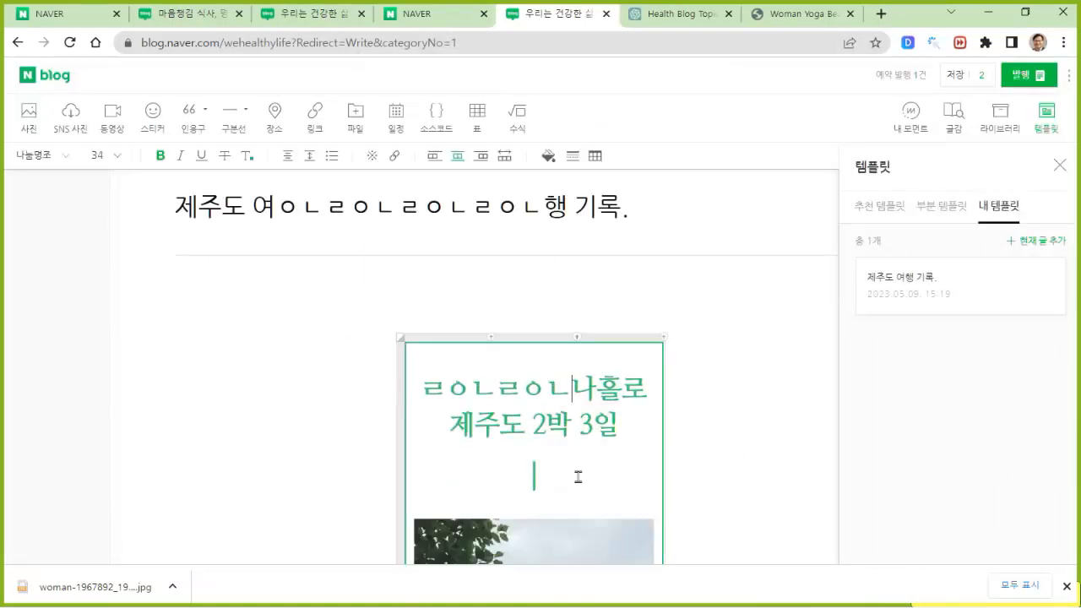
click(761, 450)
scroll(761, 450, up, 1)
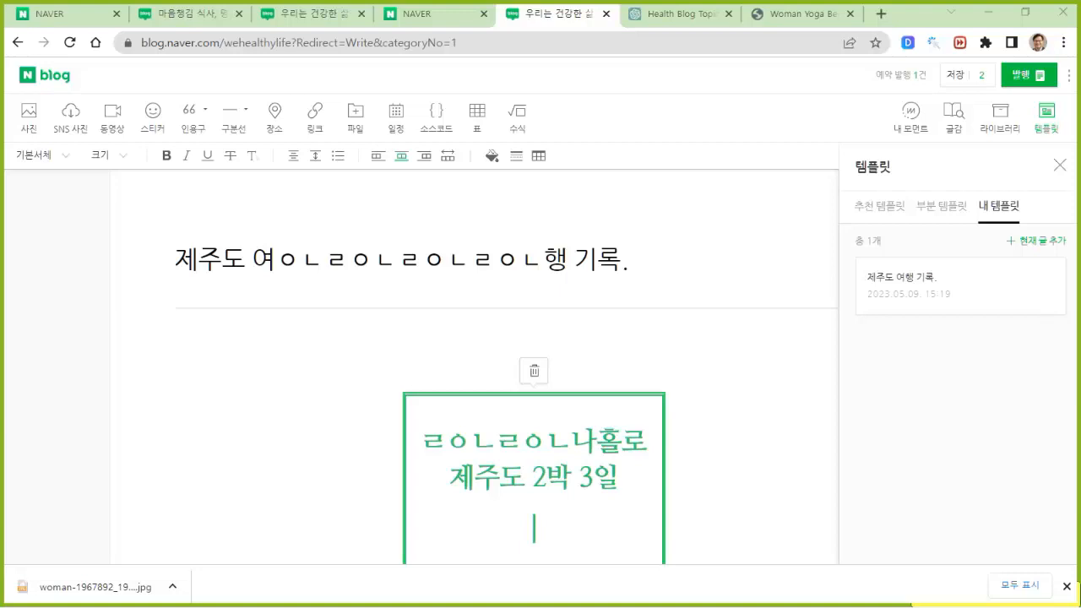
click(653, 347)
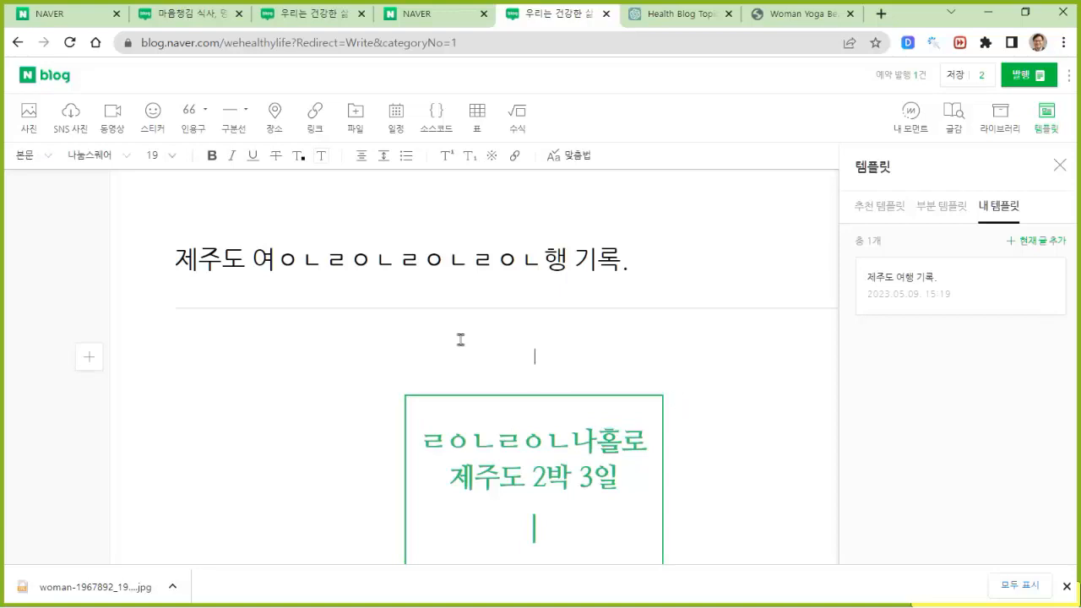
click(26, 78)
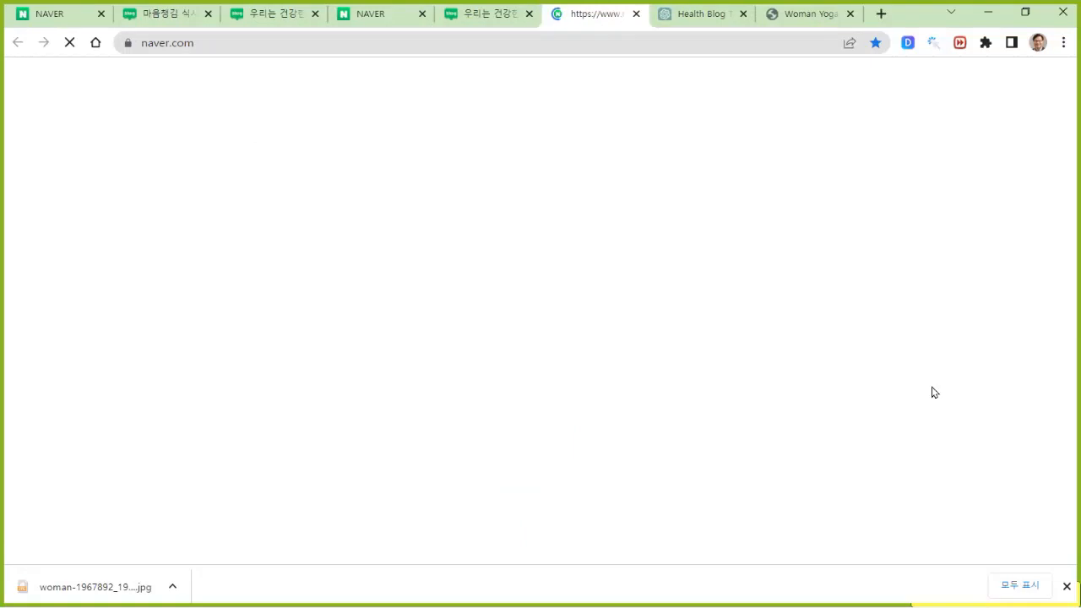